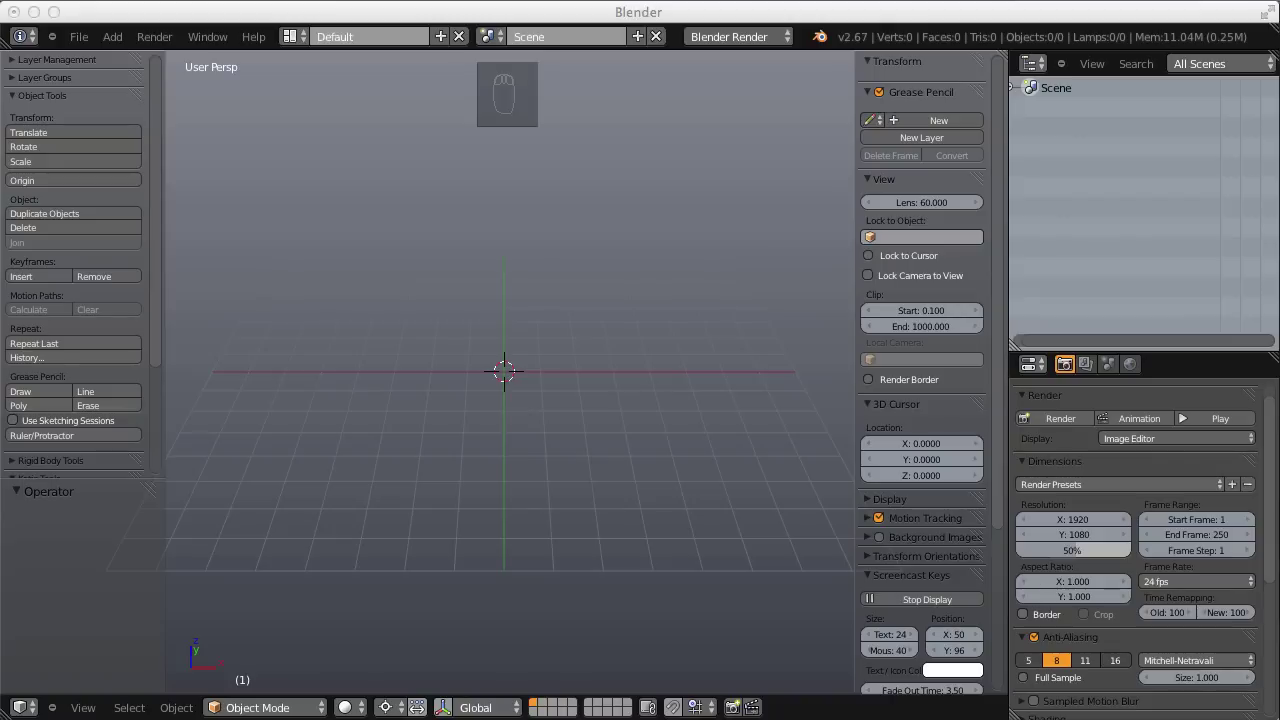
Add a Monkey mesh and raise it about 1.56 units along the global Z axis
key(shift+a)
mouse_move(584, 344)
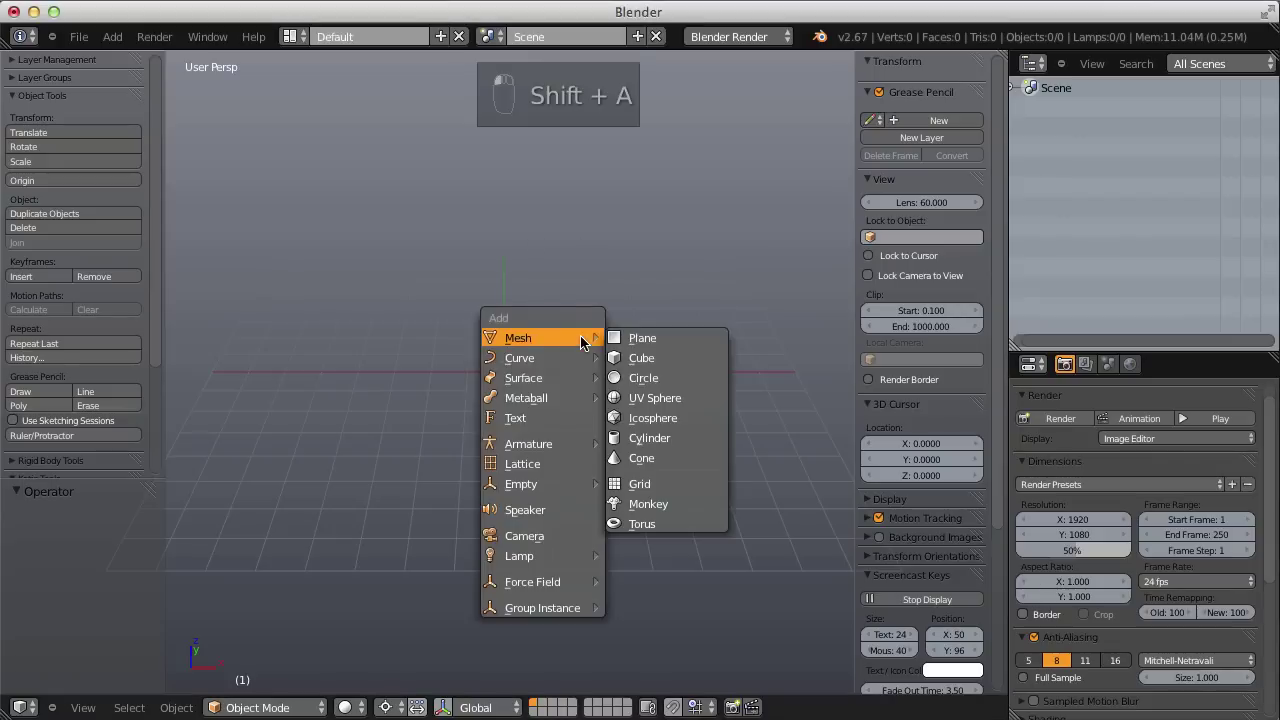
click(660, 504)
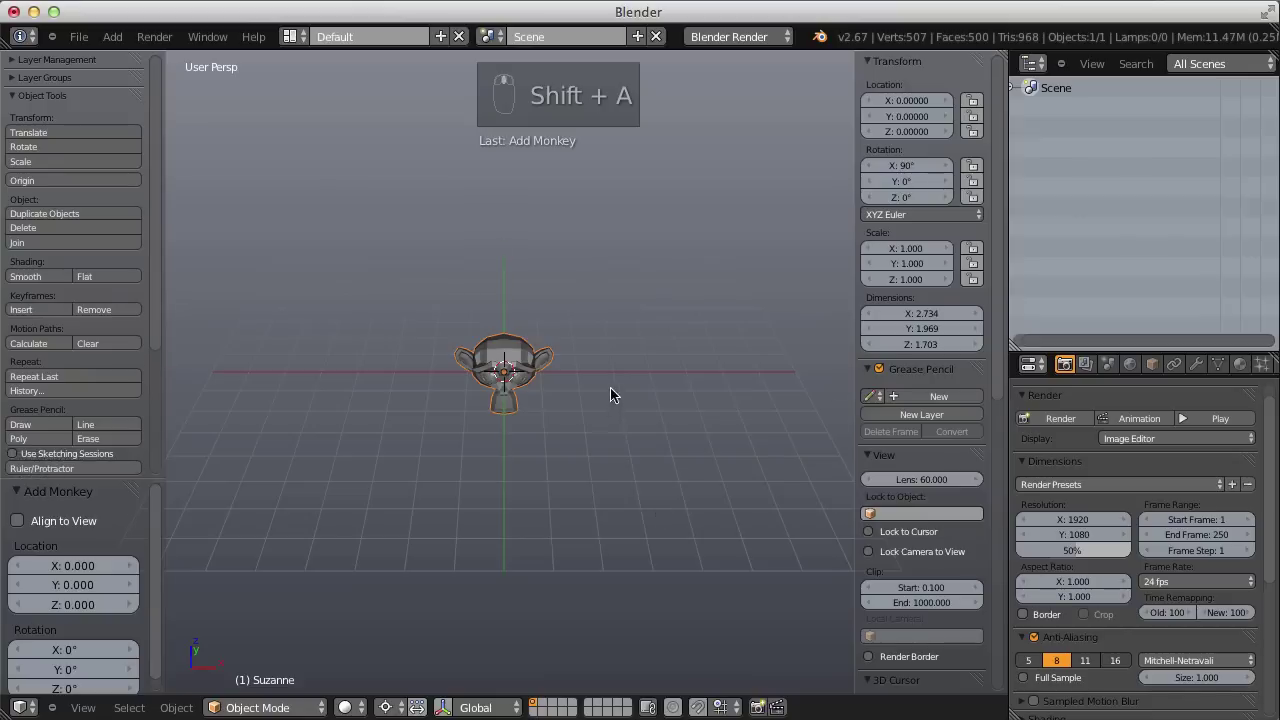
scroll(620, 395, up, 5)
middle_drag(637, 400, 600, 385)
key(g)
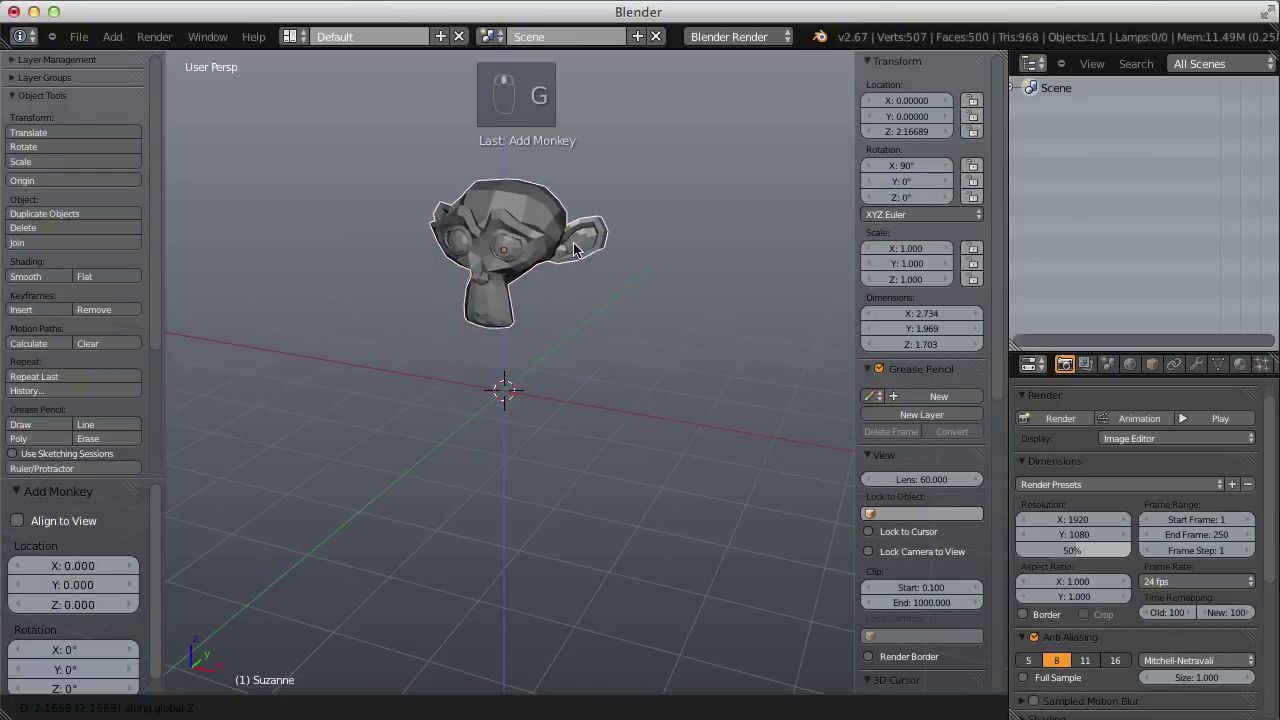
click(580, 290)
key(KP_Decimal)
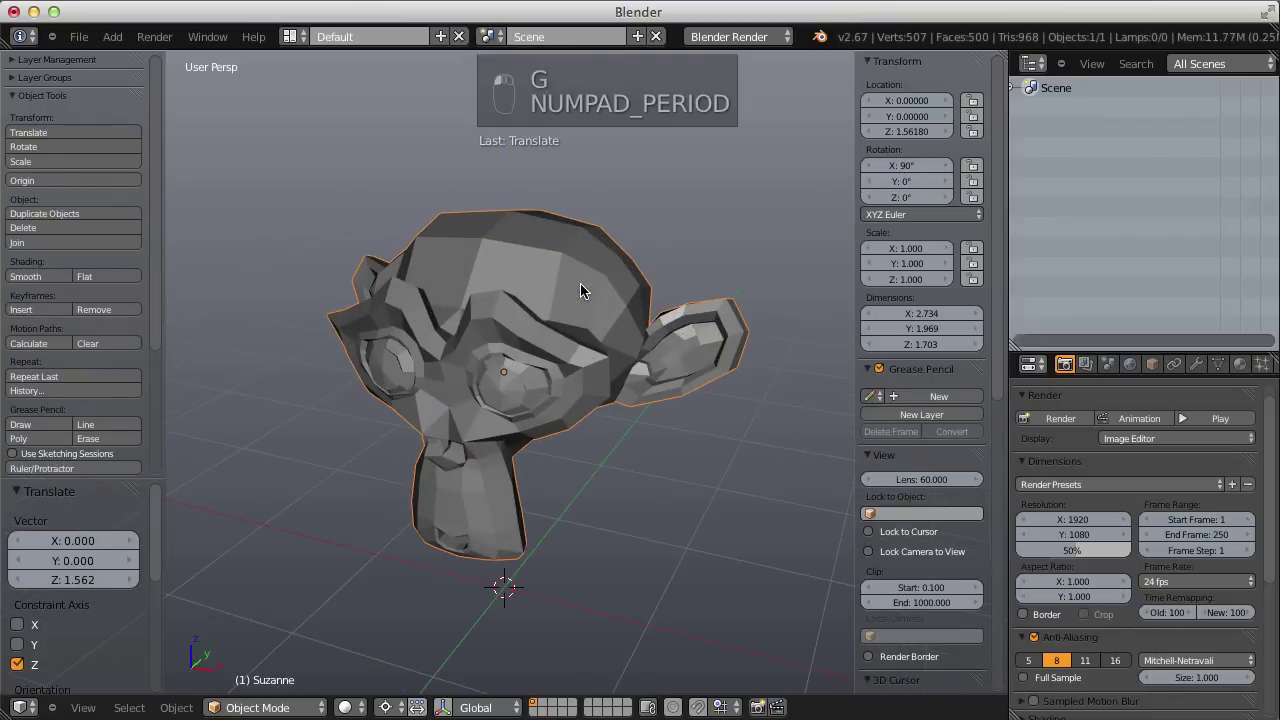
Shade the monkey smooth and give it a Subdivision Surface modifier with 2 view subdivisions
middle_drag(590, 315, 596, 280)
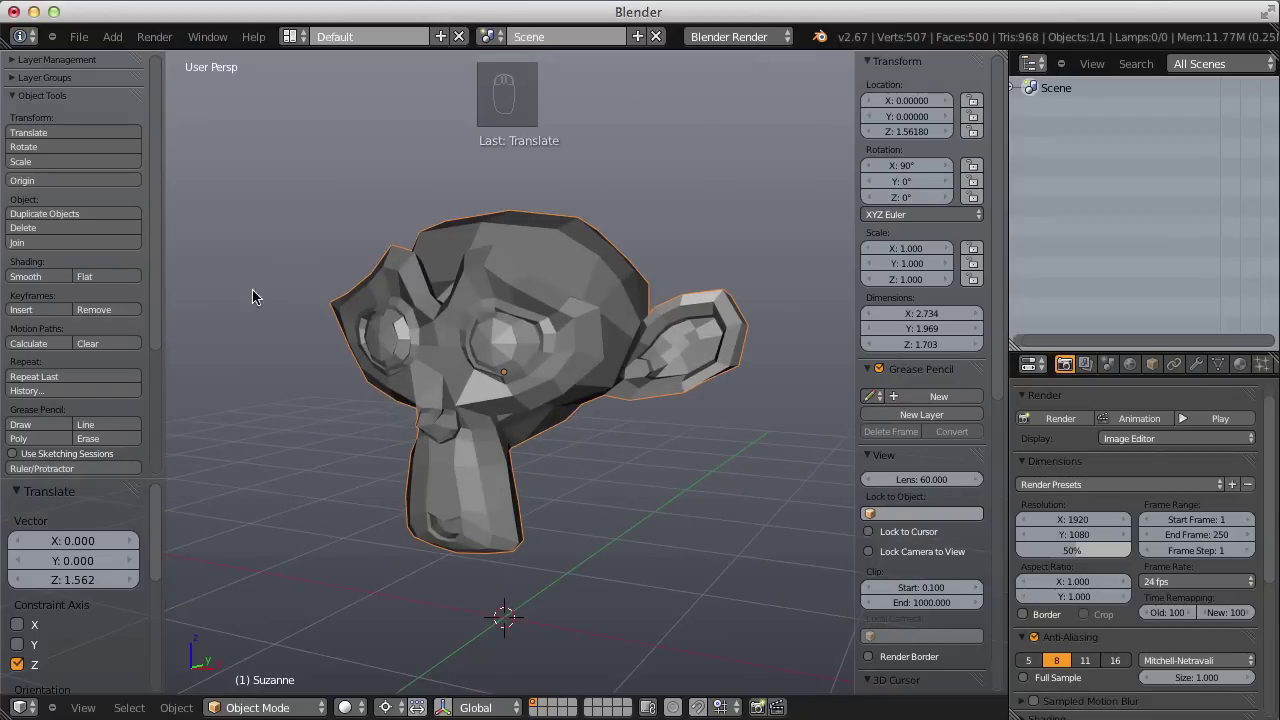
click(30, 278)
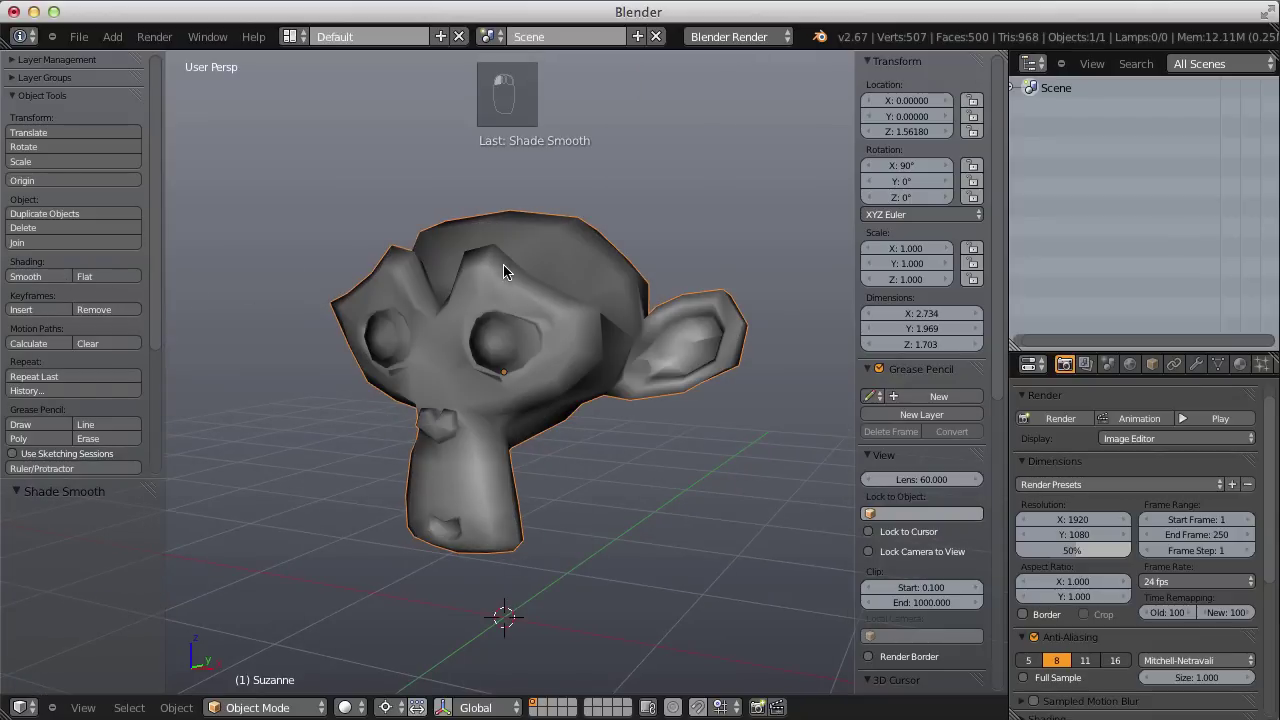
click(1196, 364)
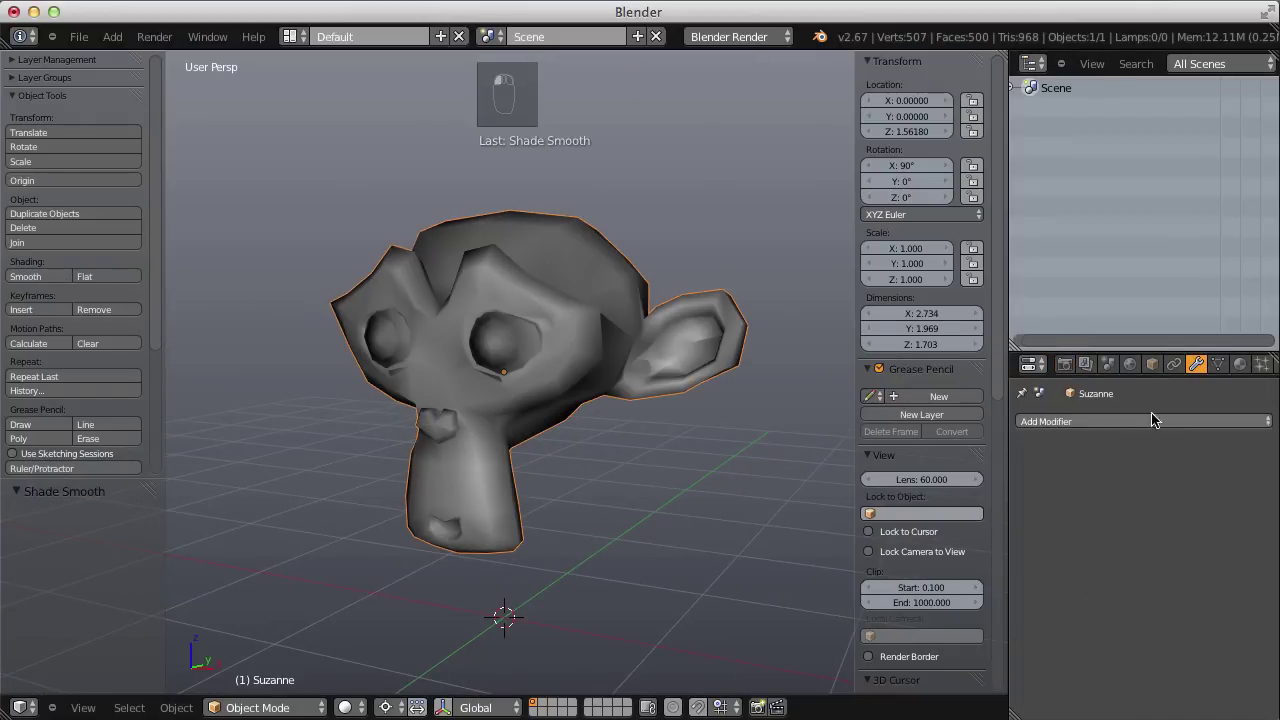
click(1122, 418)
click(943, 675)
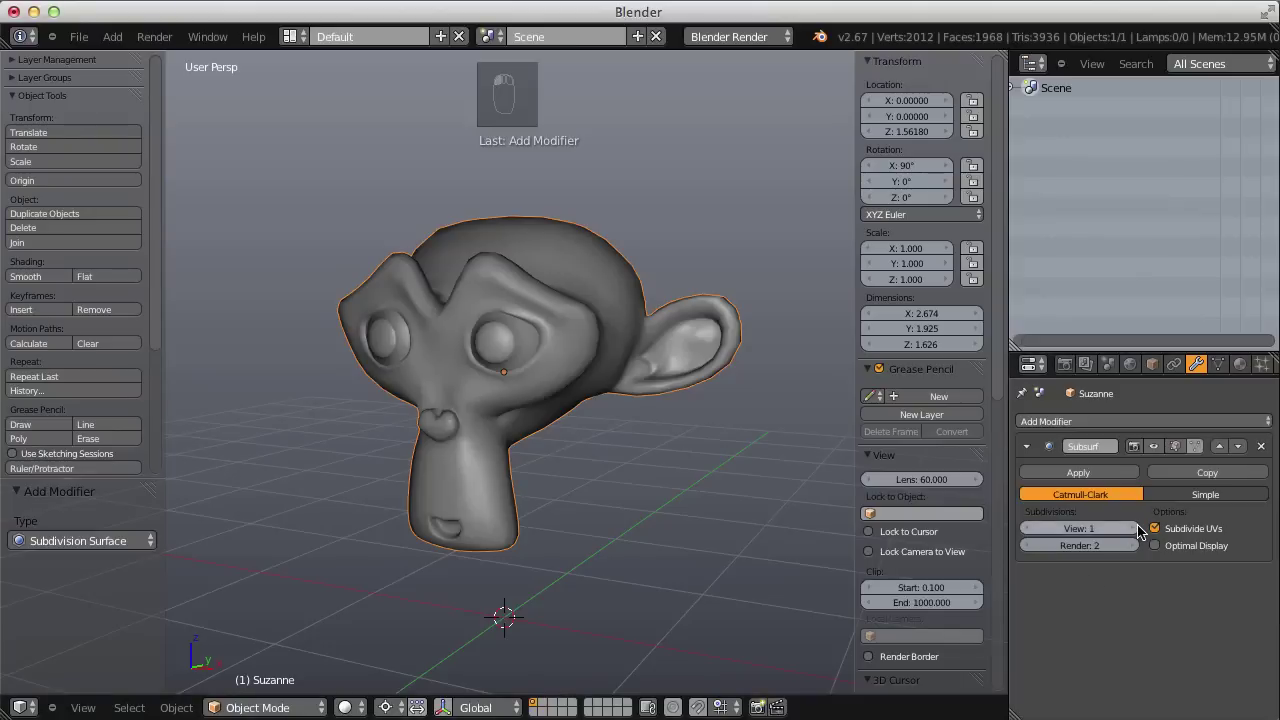
middle_drag(561, 353, 598, 316)
scroll(598, 316, down, 2)
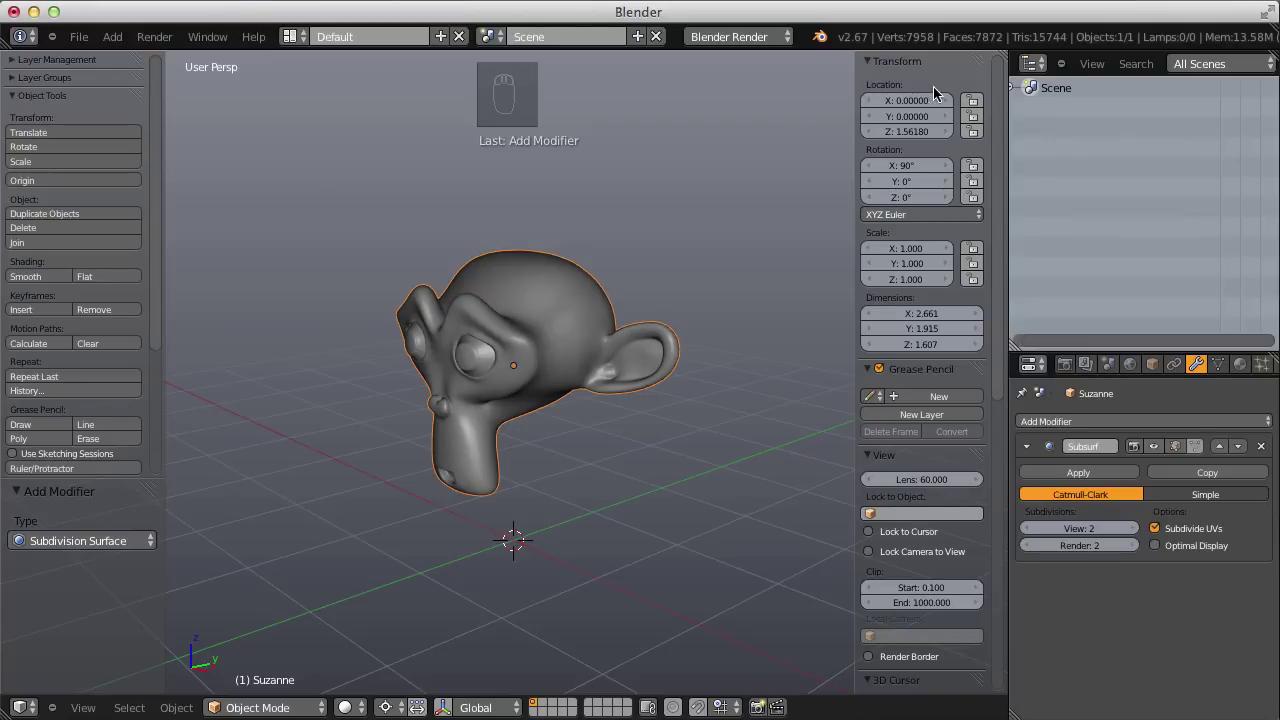
Split the 3D view in two and turn the new area into a narrow UV/Image Editor
drag(1002, 52, 462, 80)
click(22, 707)
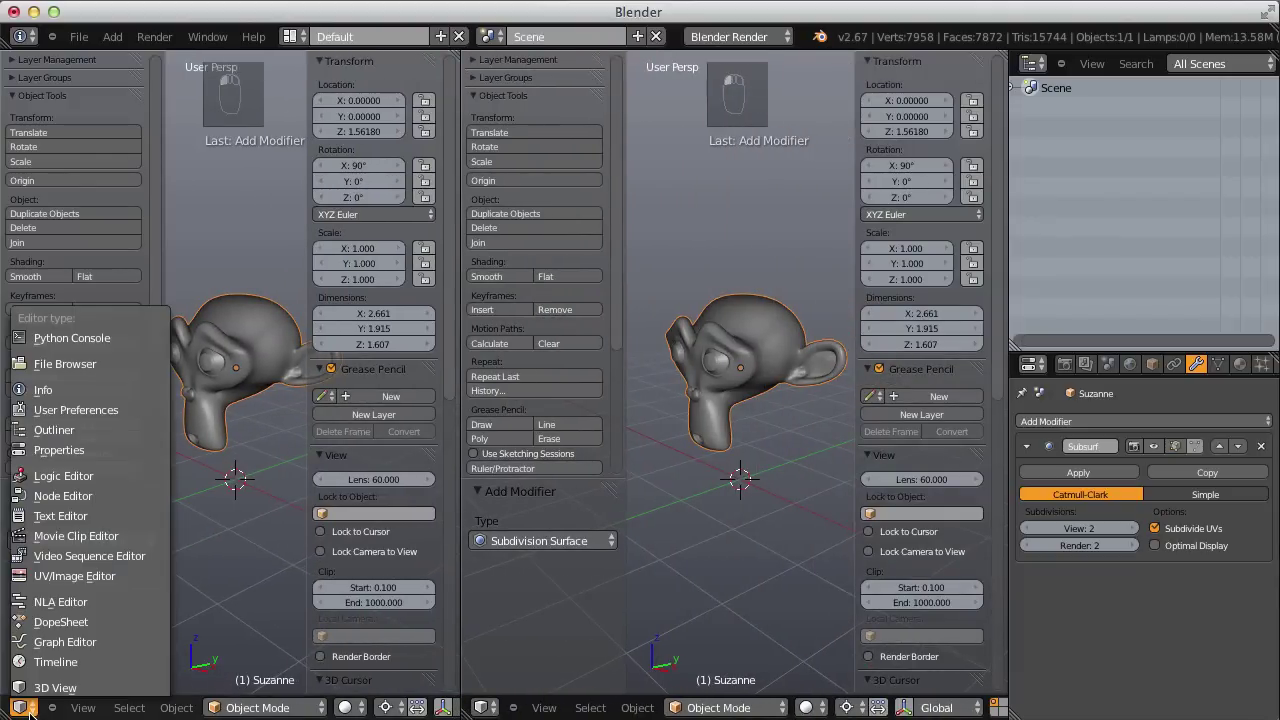
click(74, 576)
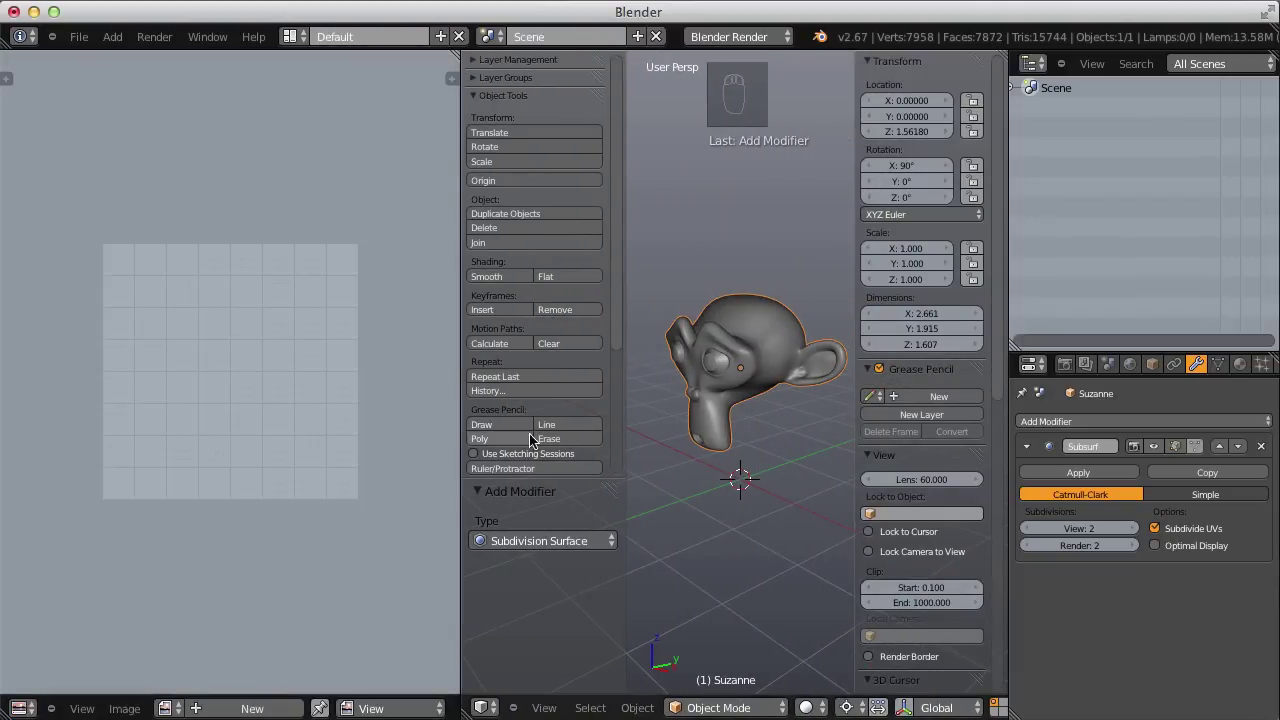
drag(461, 350, 352, 350)
Select the monkey's whole mesh in Edit Mode and unwrap it using Smart UV Project with the default settings
key(Tab)
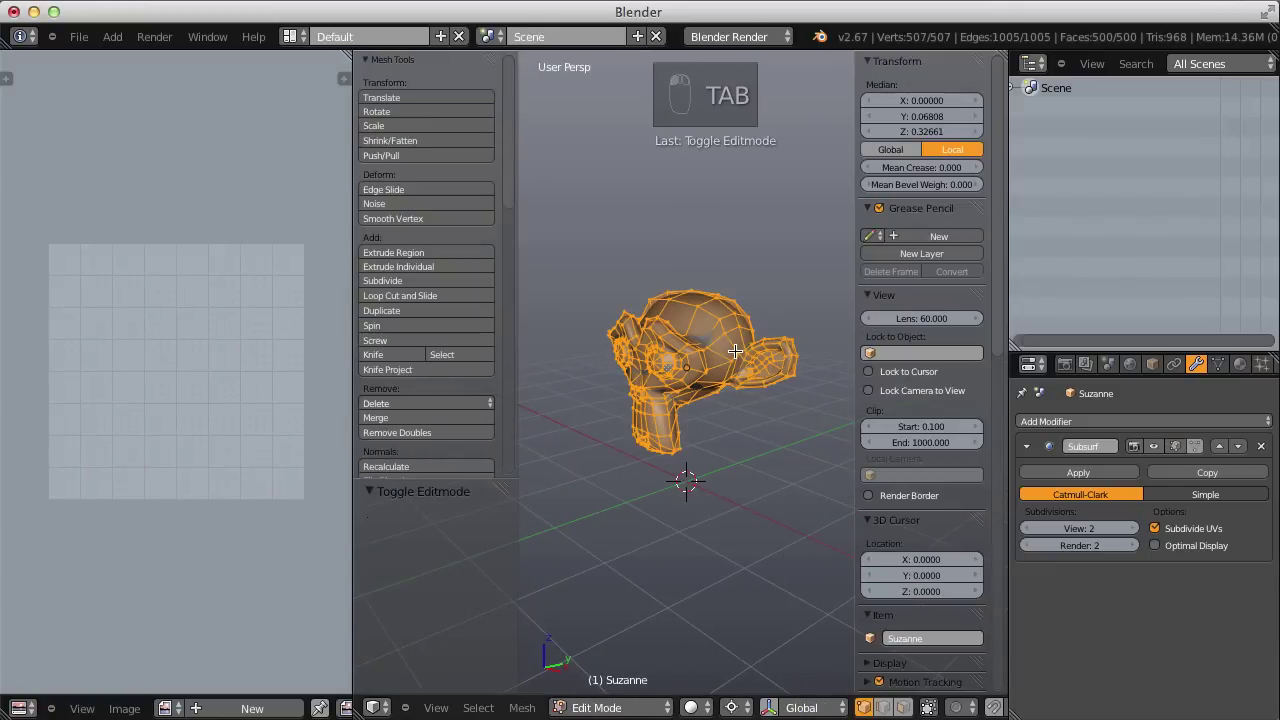
scroll(728, 346, up, 2)
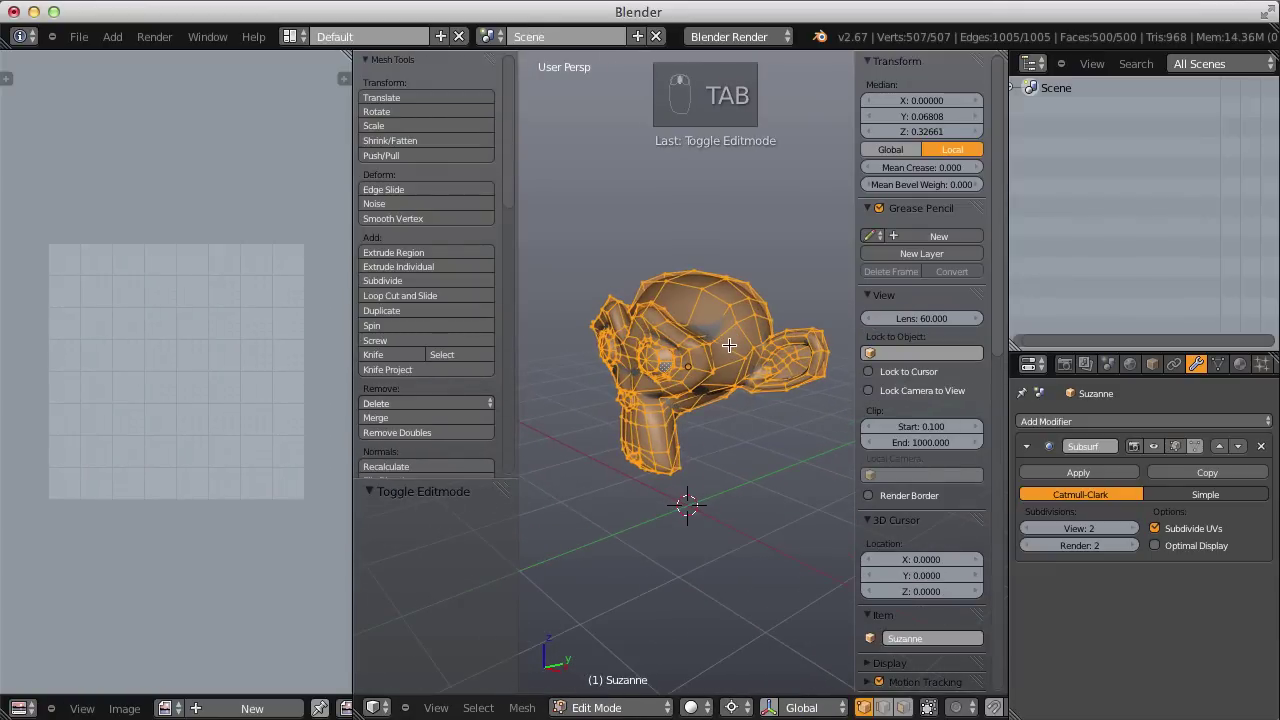
key(a)
key(a)
key(a)
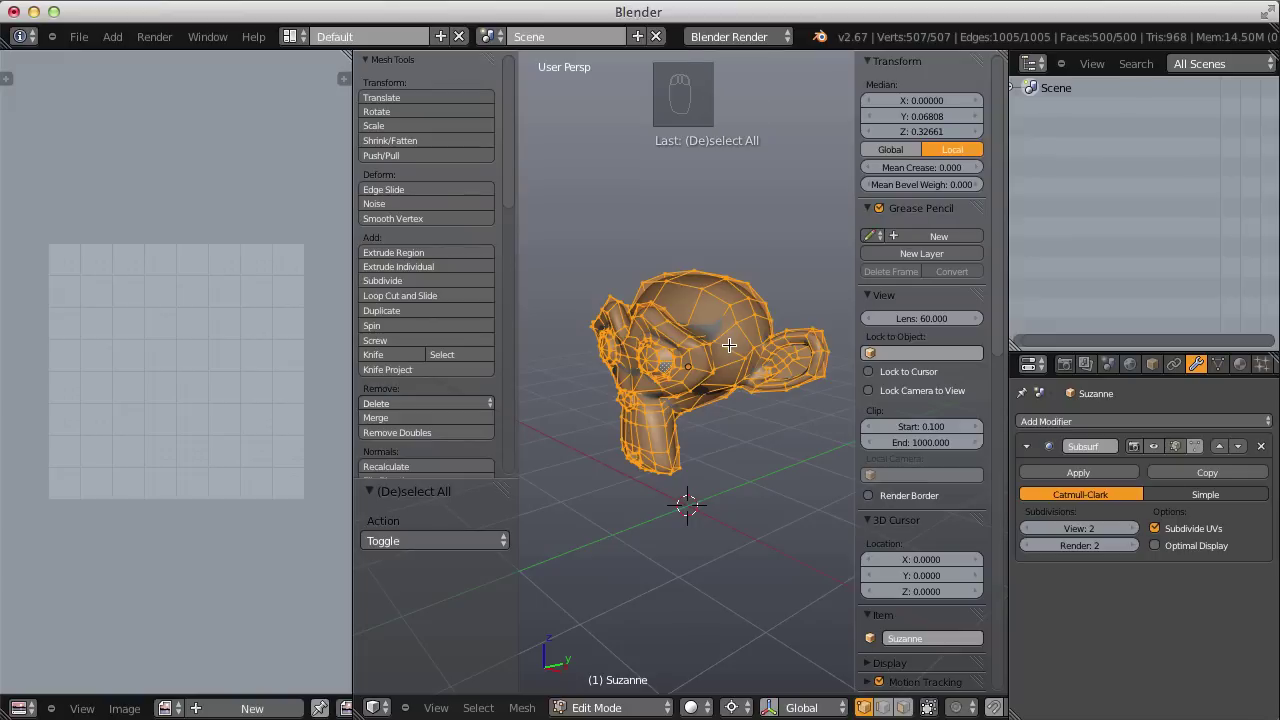
key(u)
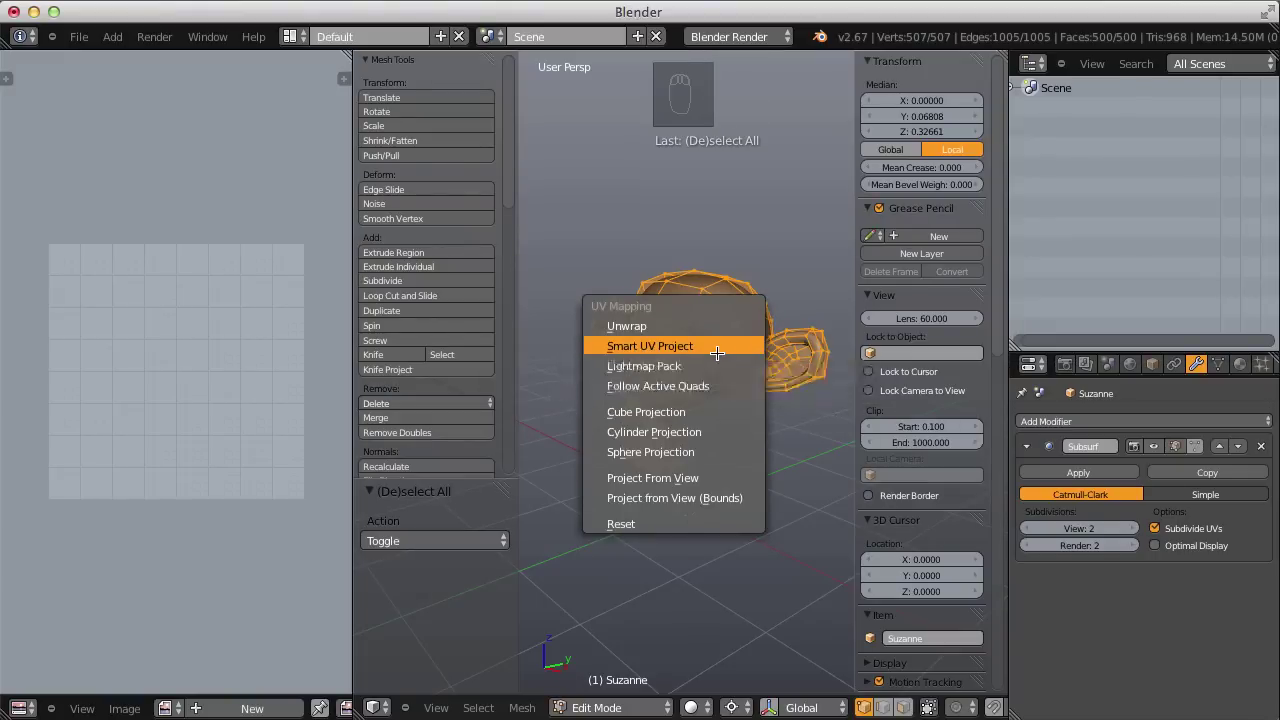
click(716, 347)
click(720, 455)
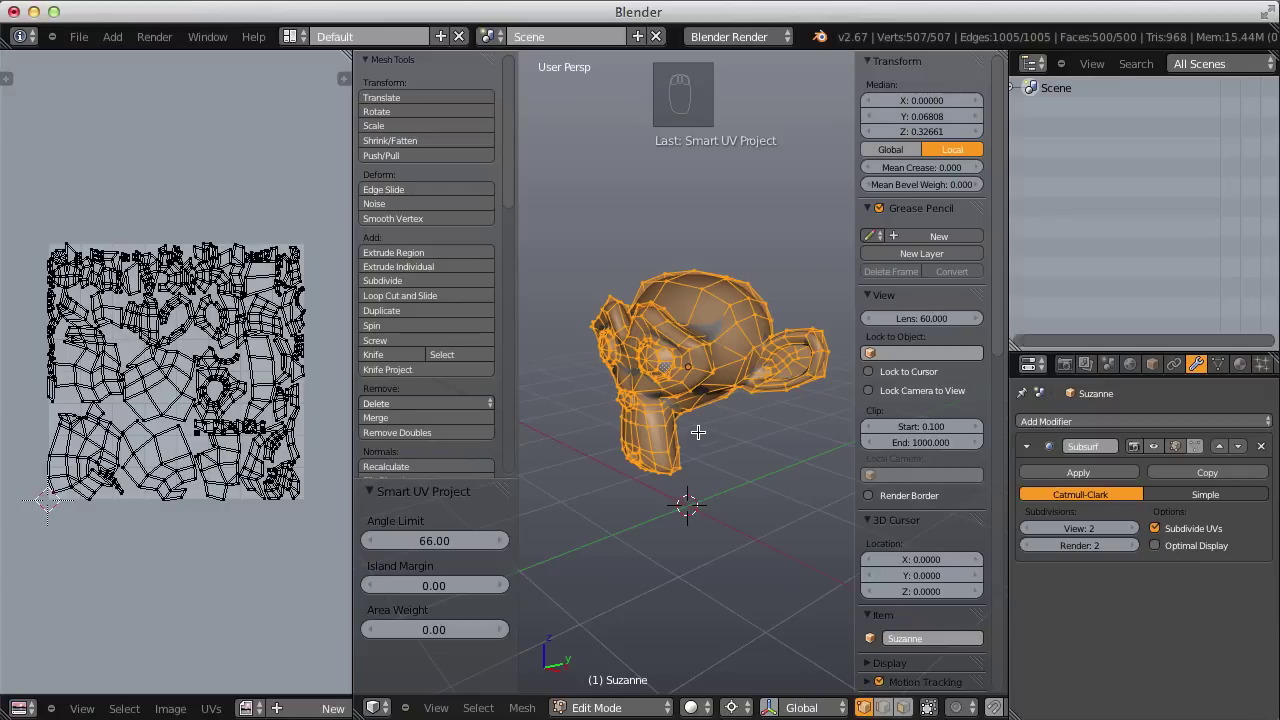
Start a new image in the UV/Image Editor named "paint" with a width and height of 2048
click(170, 708)
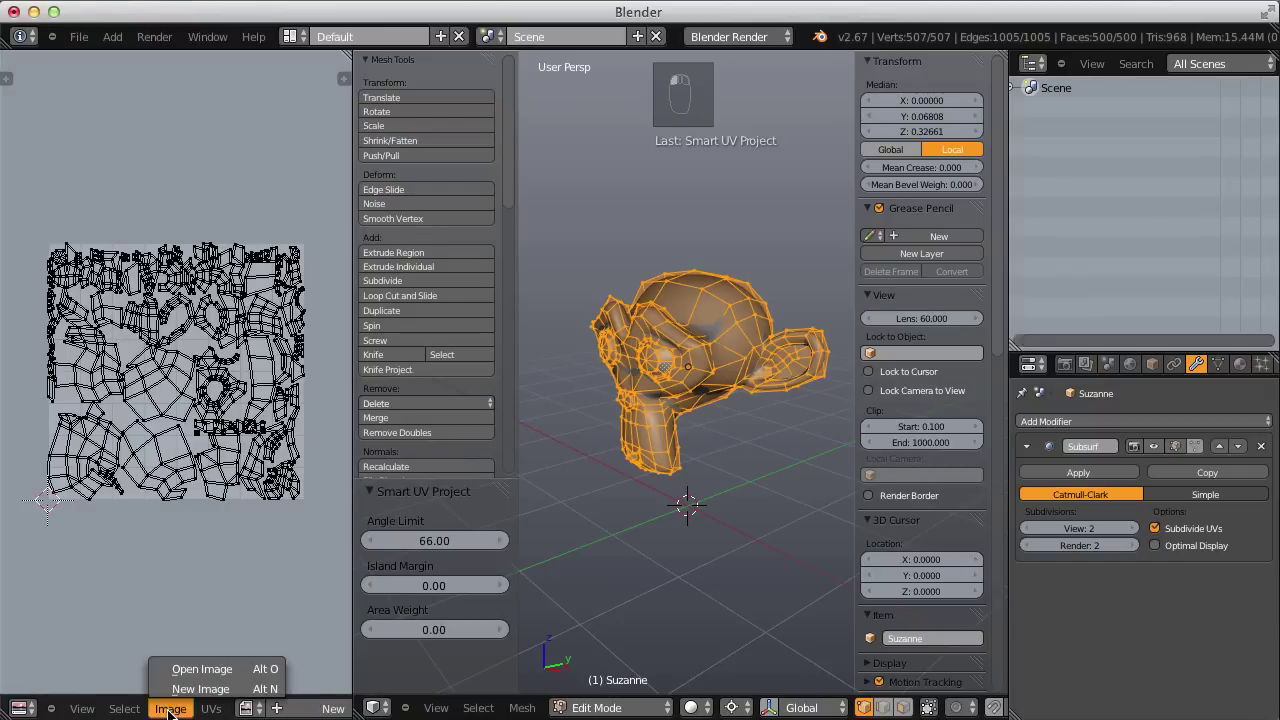
click(200, 689)
click(244, 518)
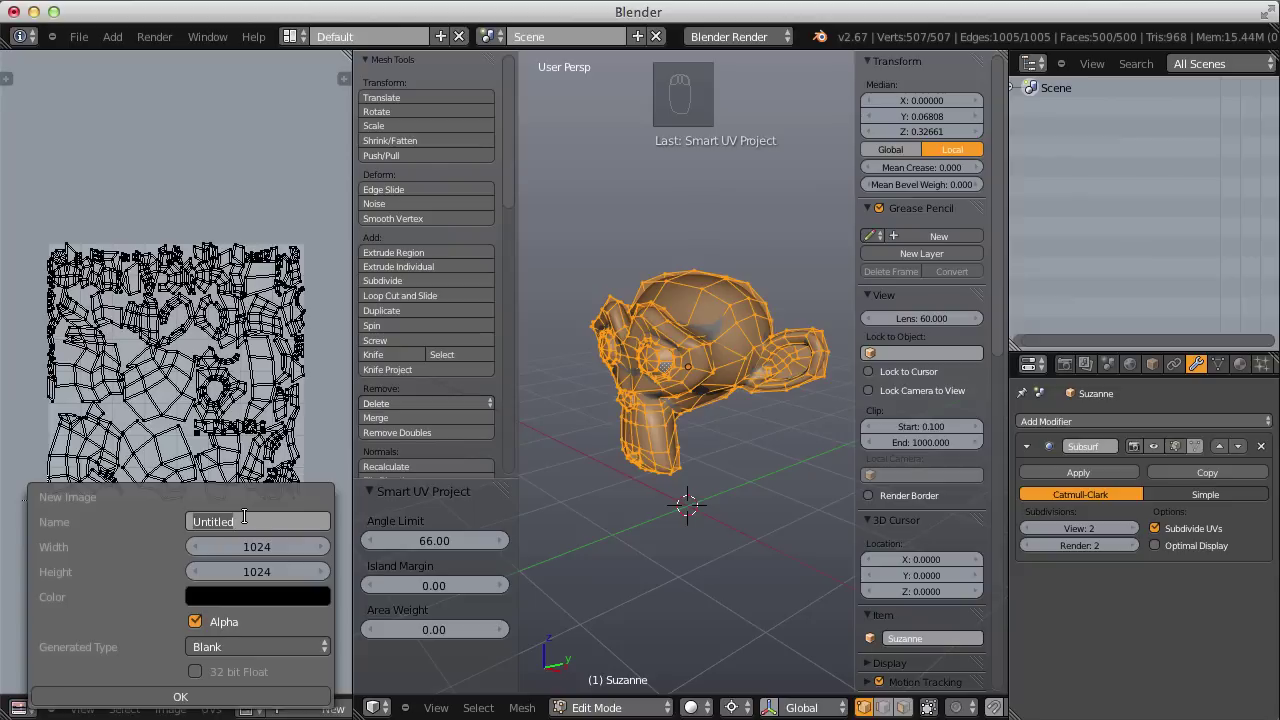
text(paint)
key(Tab)
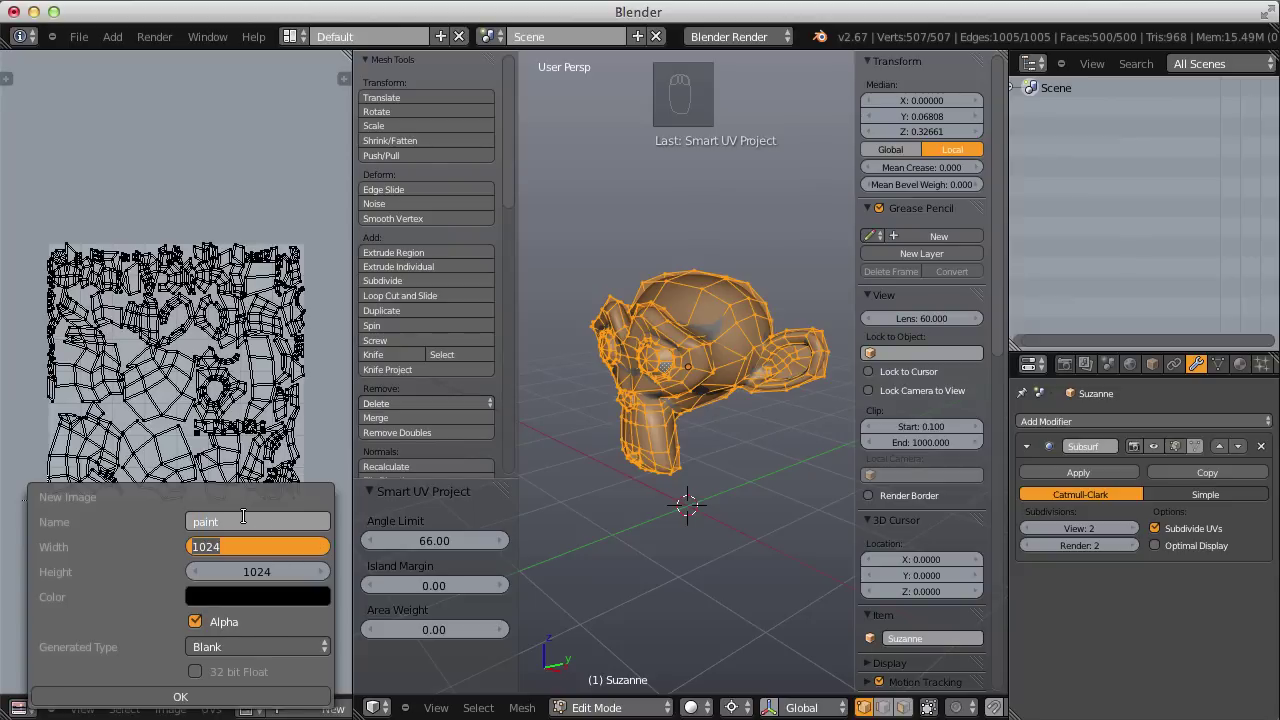
text(2048)
key(Tab)
text(2048)
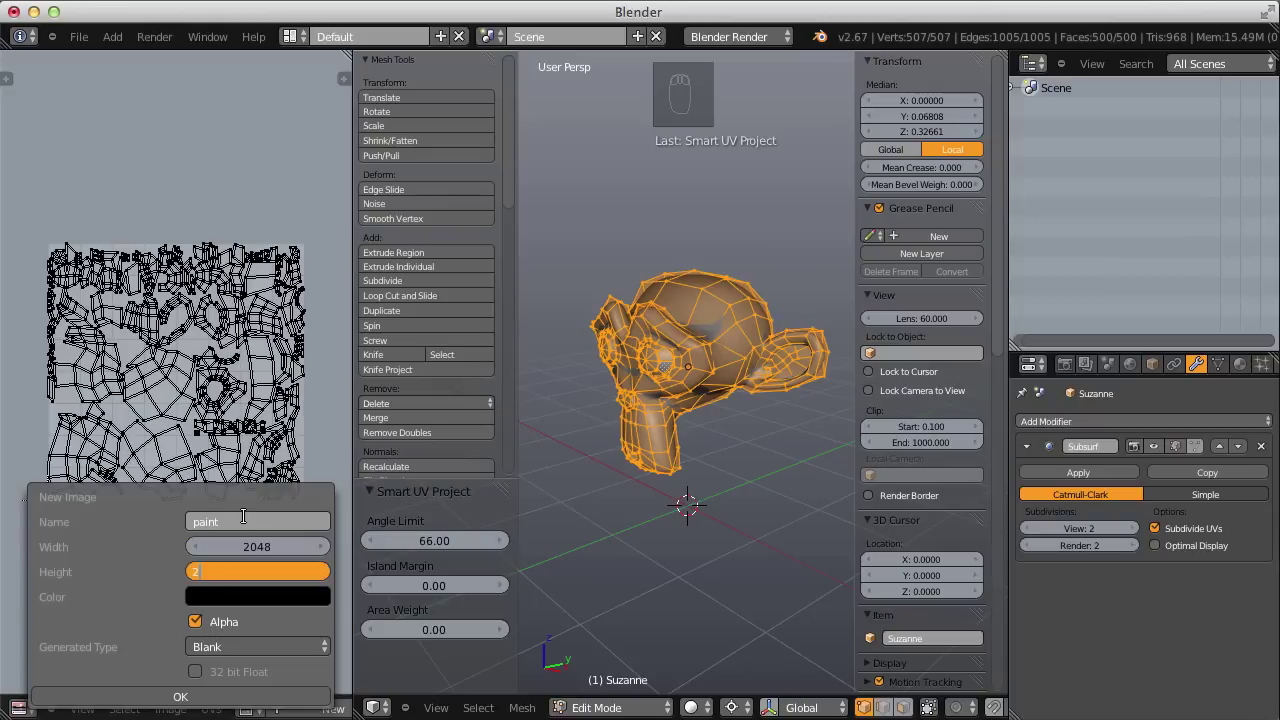
key(Return)
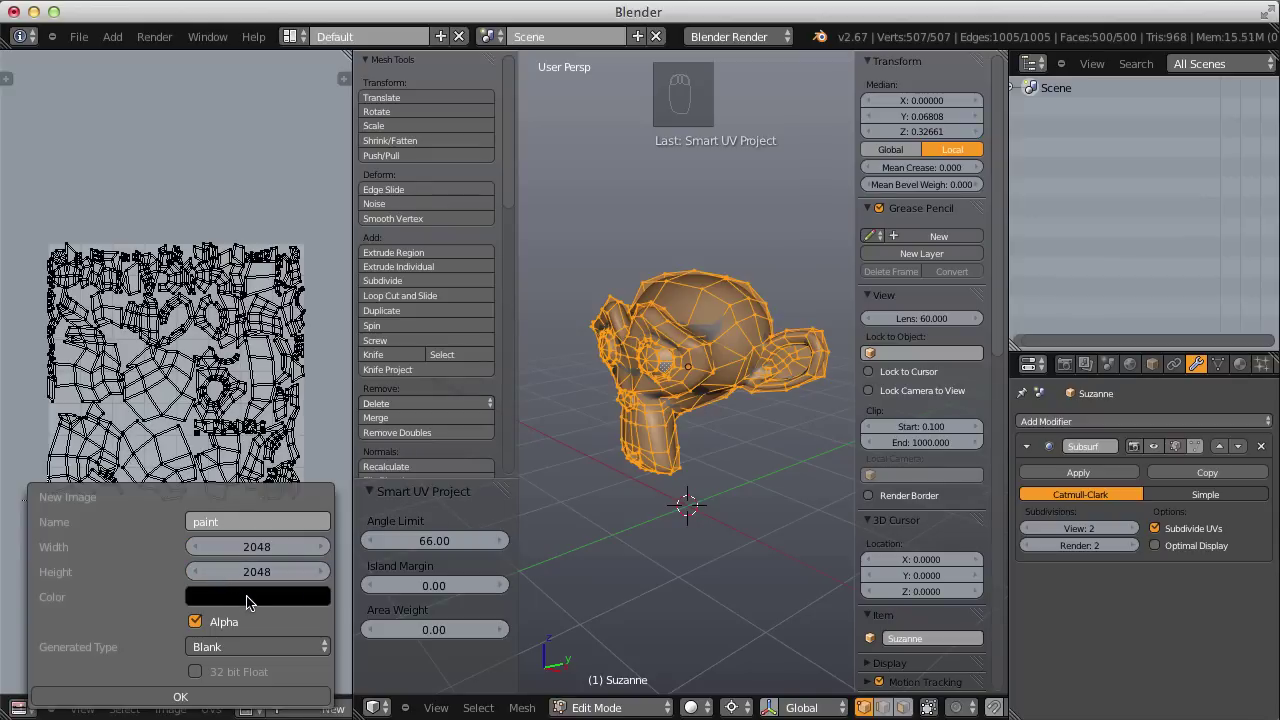
Set the new image's colour to tan (R 0.738, G 0.622, B 0.355) and create the image
click(247, 600)
click(244, 602)
click(357, 345)
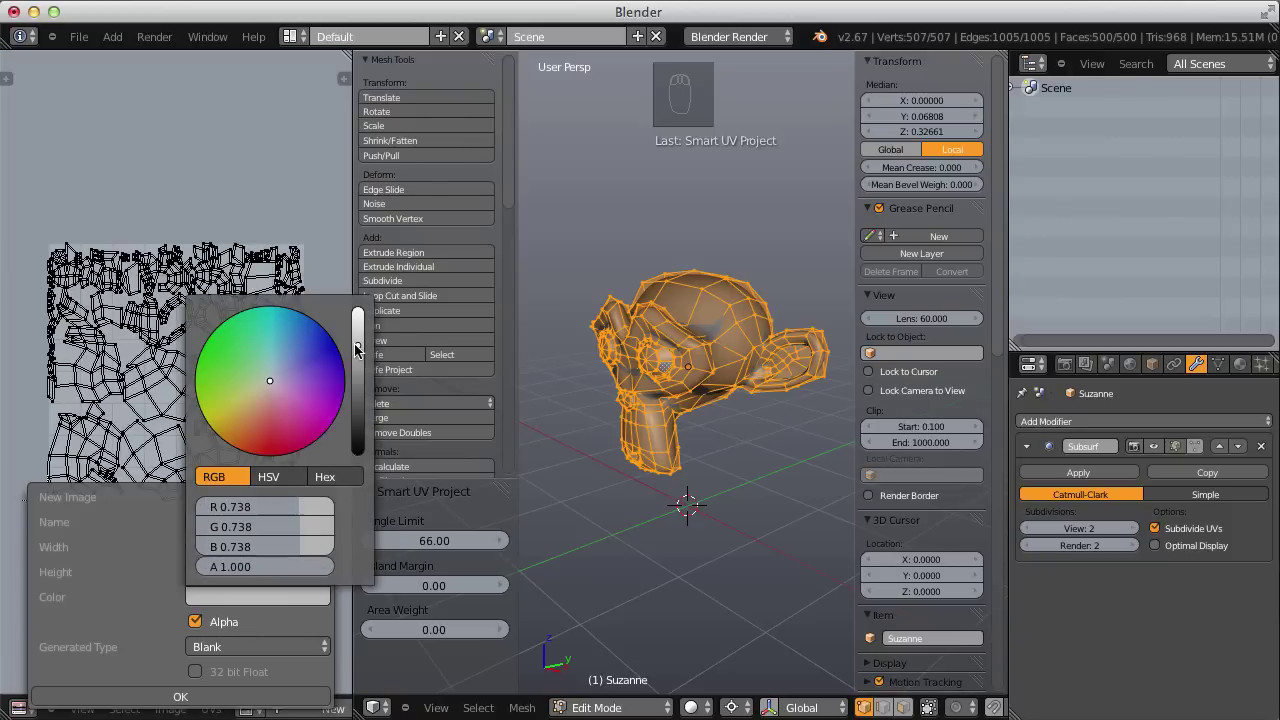
click(246, 416)
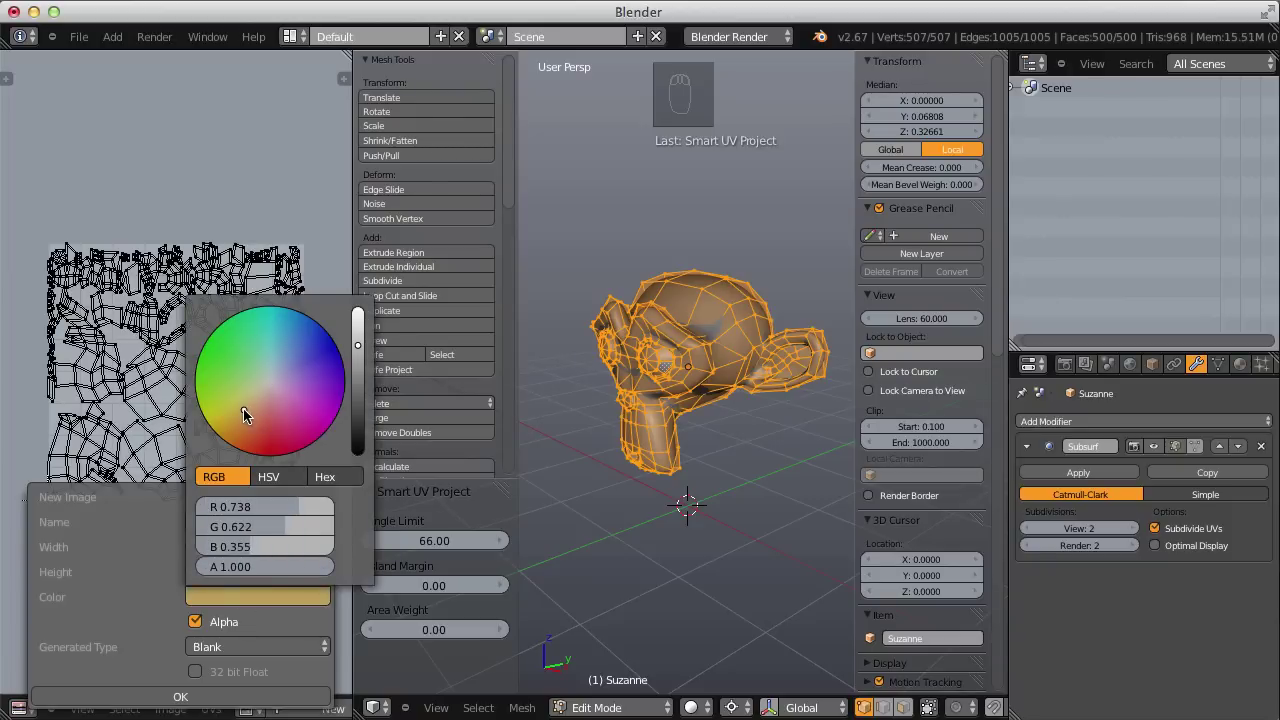
click(200, 697)
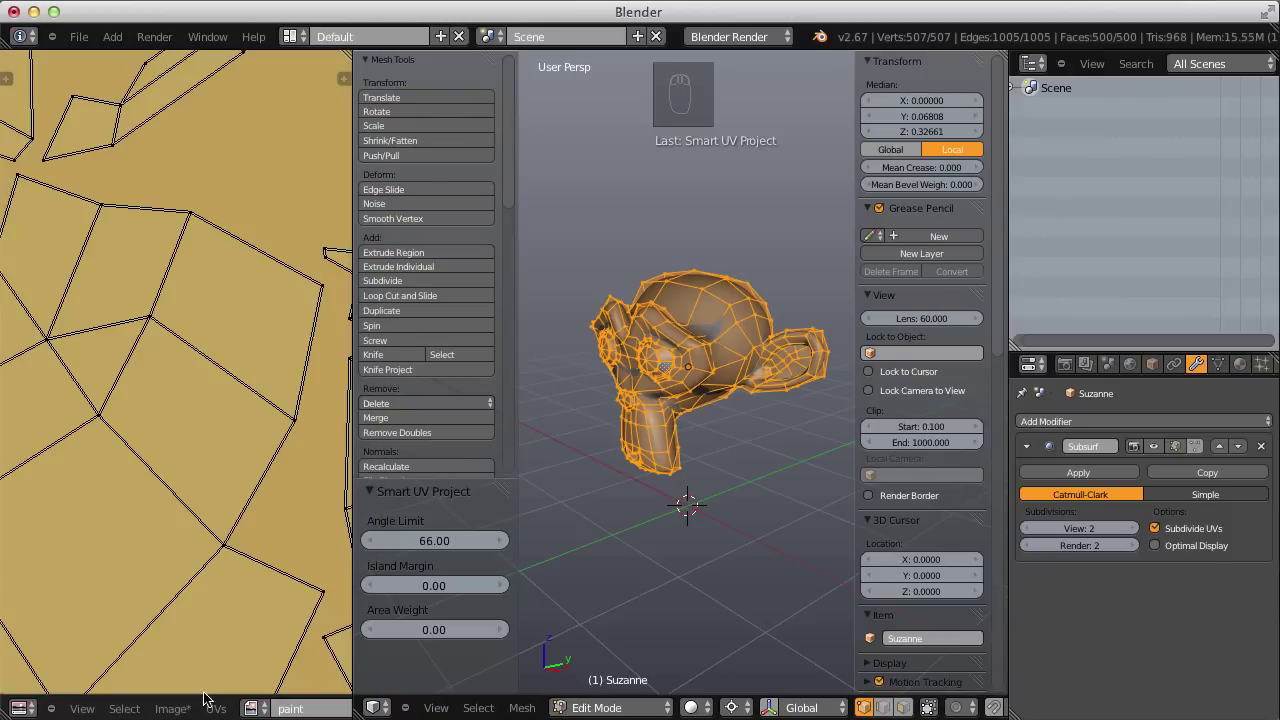
scroll(190, 400, down, 10)
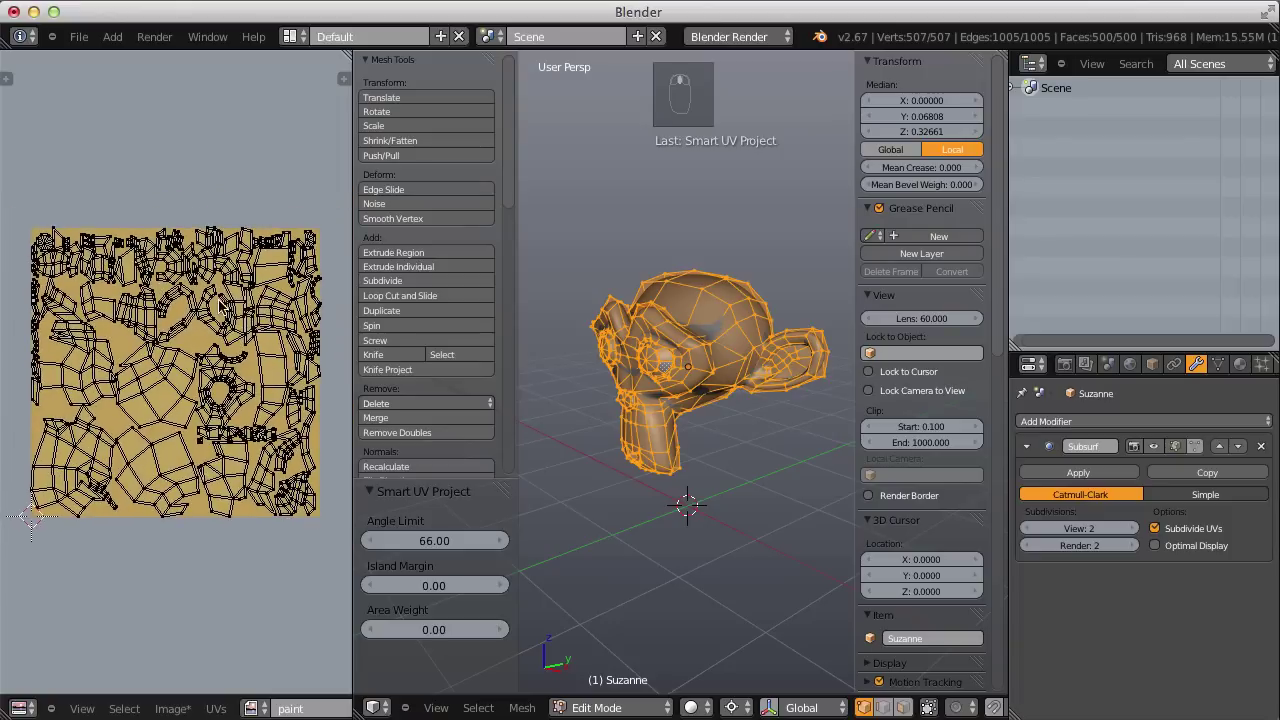
scroll(220, 303, up, 2)
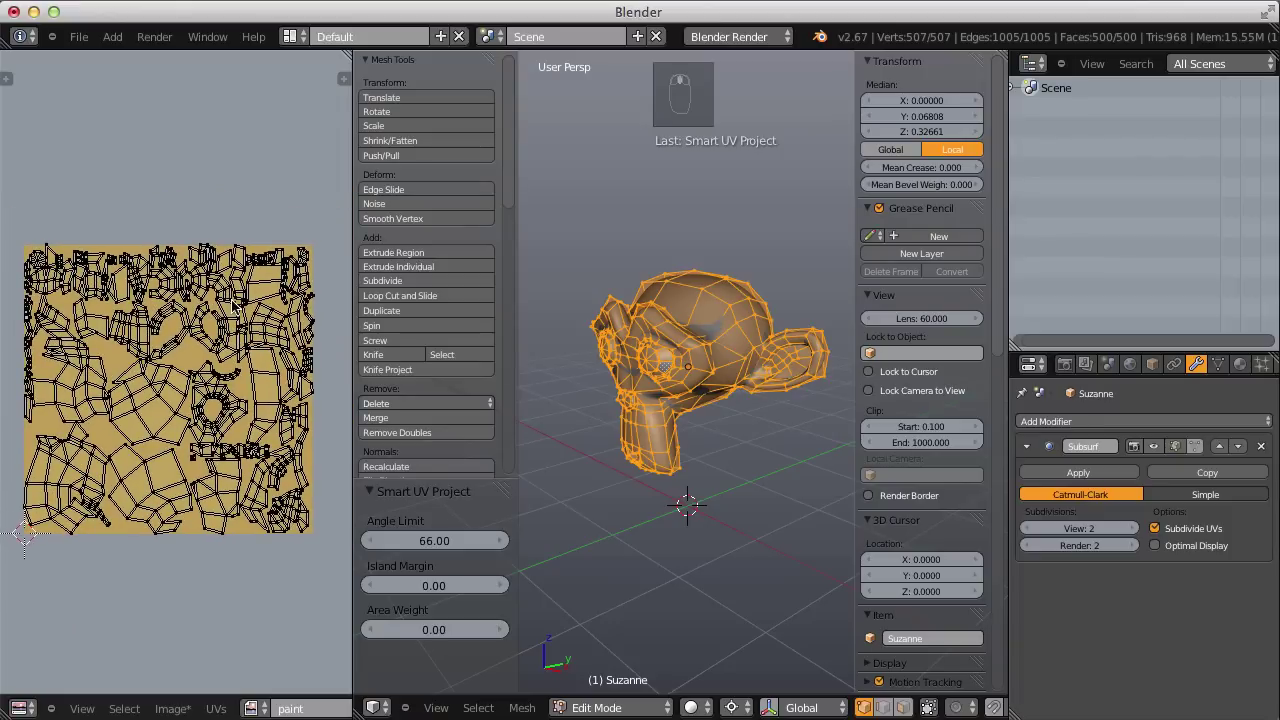
Leave Edit Mode, switch the monkey to Texture Paint mode and enlarge the 3D view over the image editor
key(Tab)
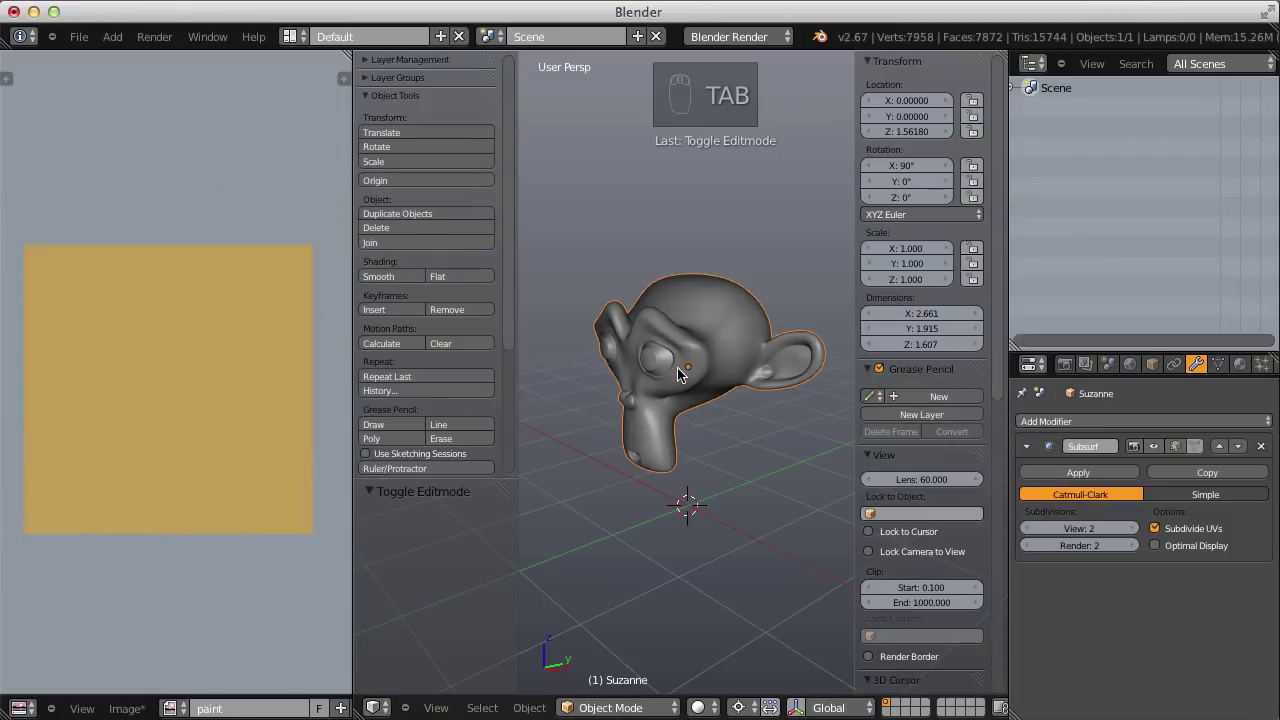
click(625, 704)
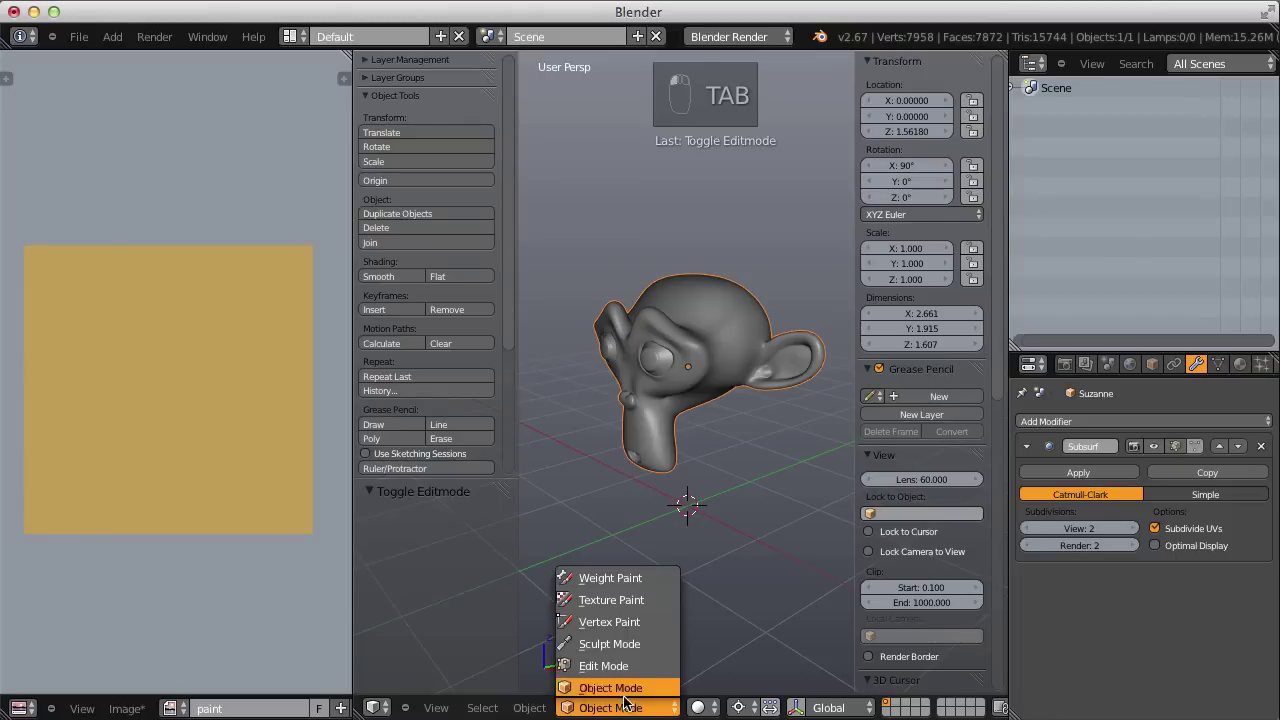
click(631, 603)
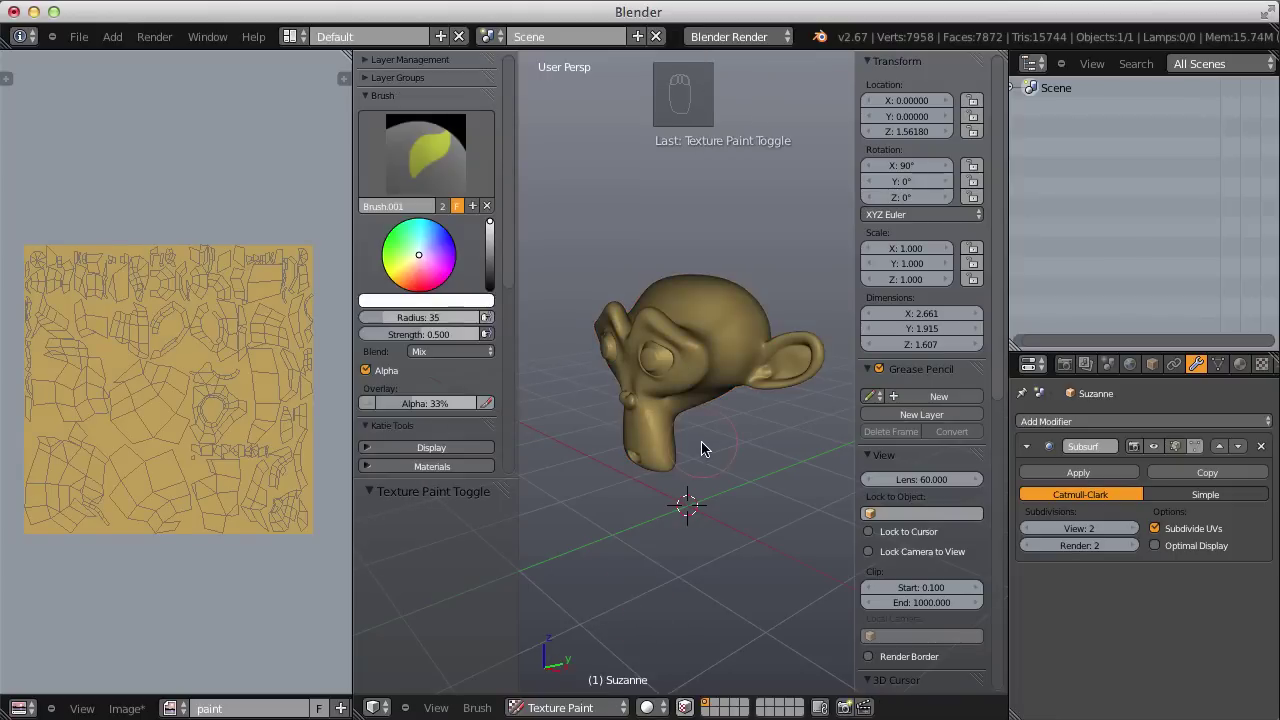
drag(352, 237, 67, 227)
middle_drag(352, 259, 623, 362)
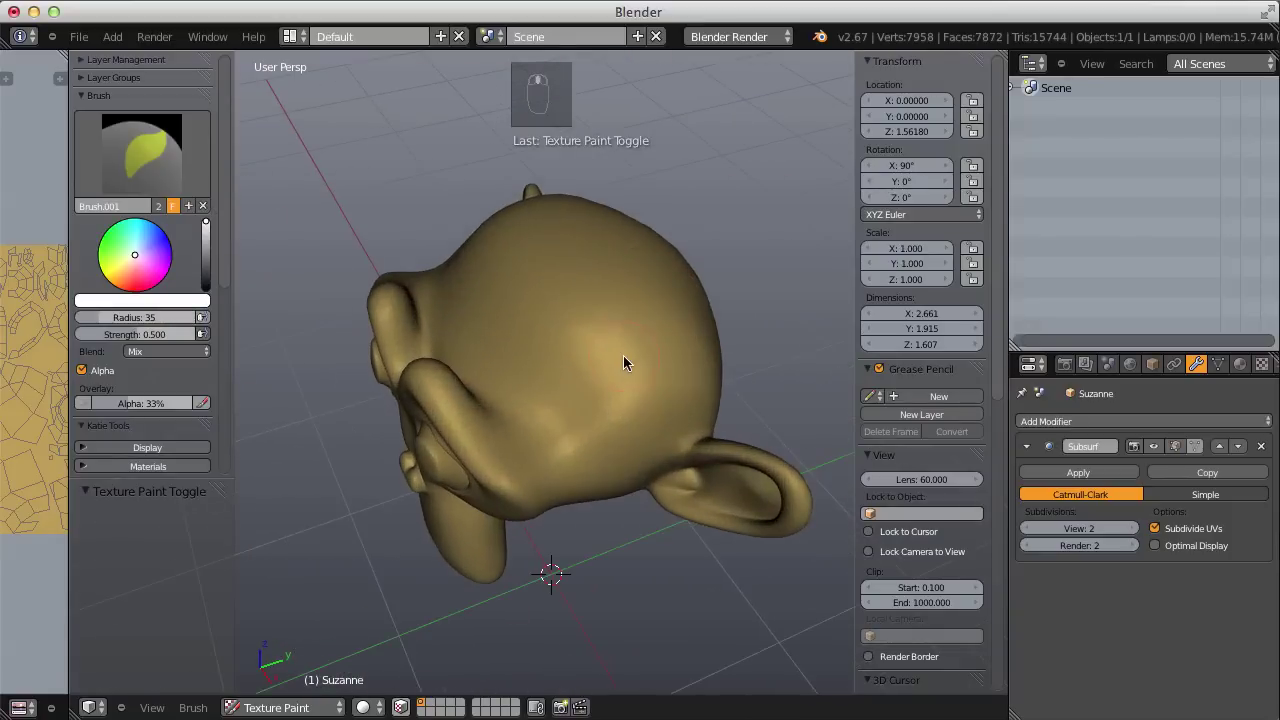
Change the 3D view's viewport shading to Texture
click(364, 707)
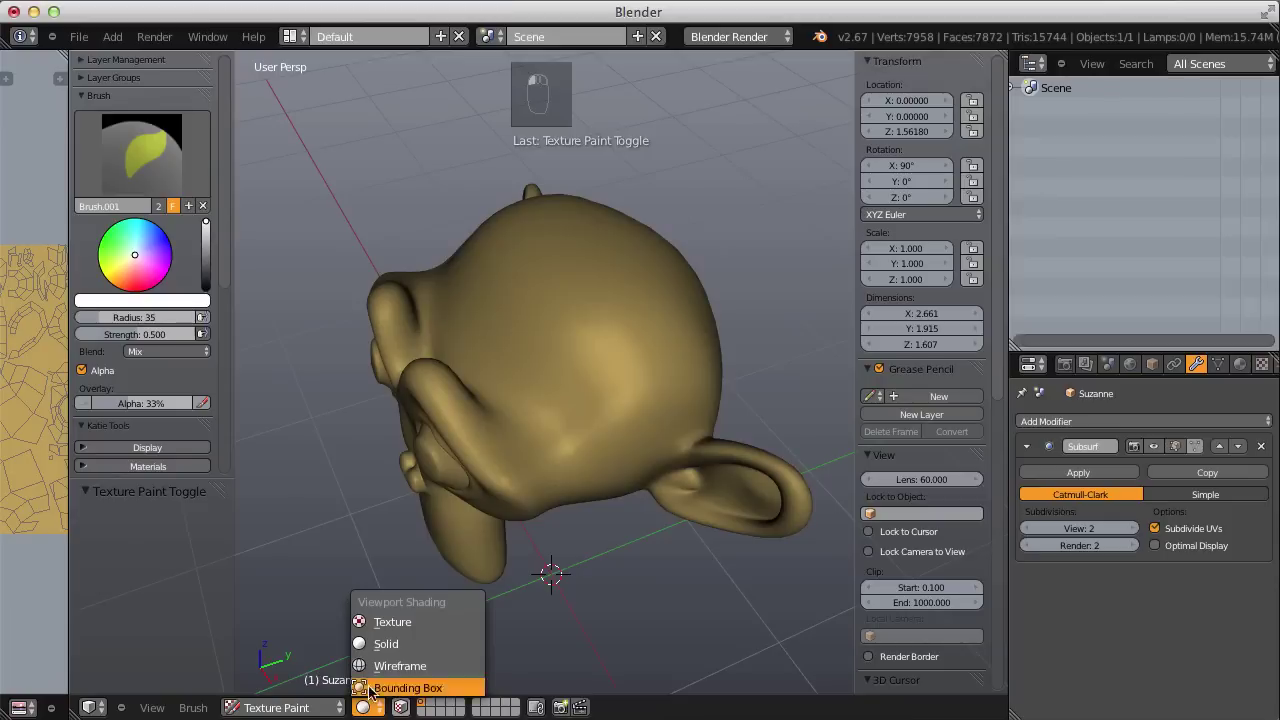
click(393, 622)
mouse_move(606, 370)
middle_down()
mouse_move(585, 417)
mouse_move(522, 428)
mouse_move(553, 389)
mouse_move(580, 402)
middle_up()
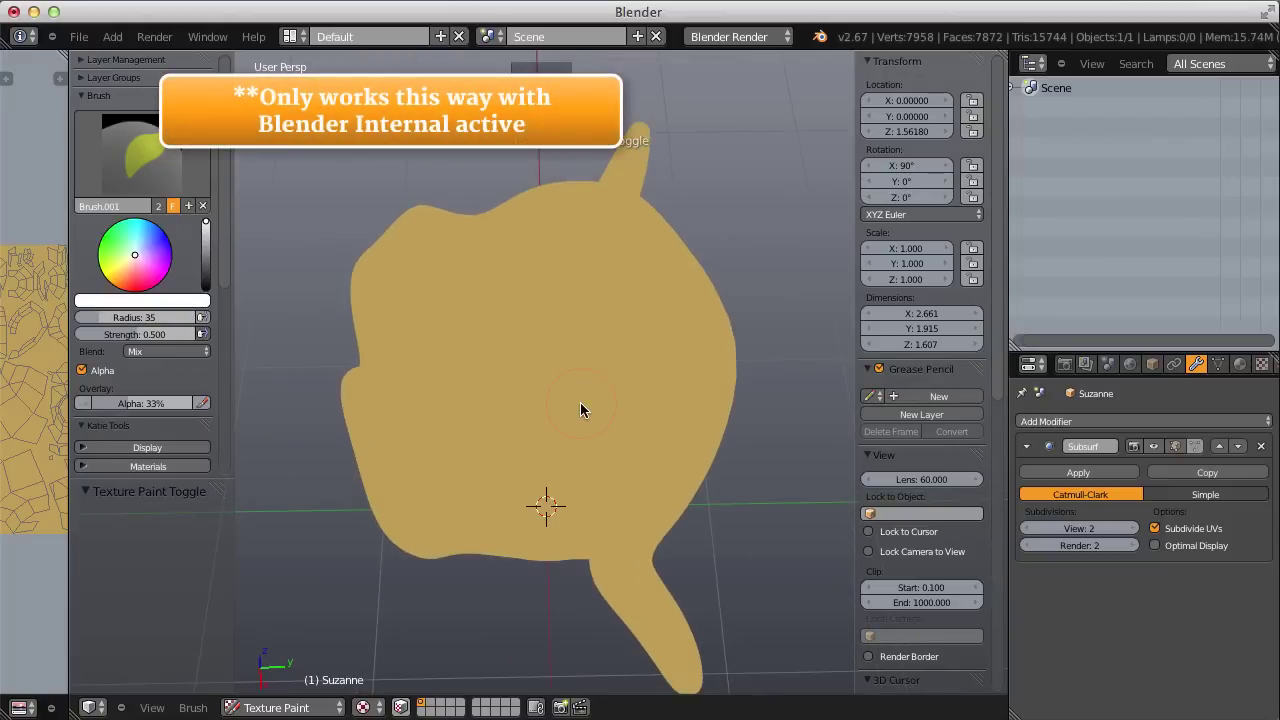
Set the paint brush radius to 33 and its colour to a darker shade of the model's tan base
key(f)
click(590, 369)
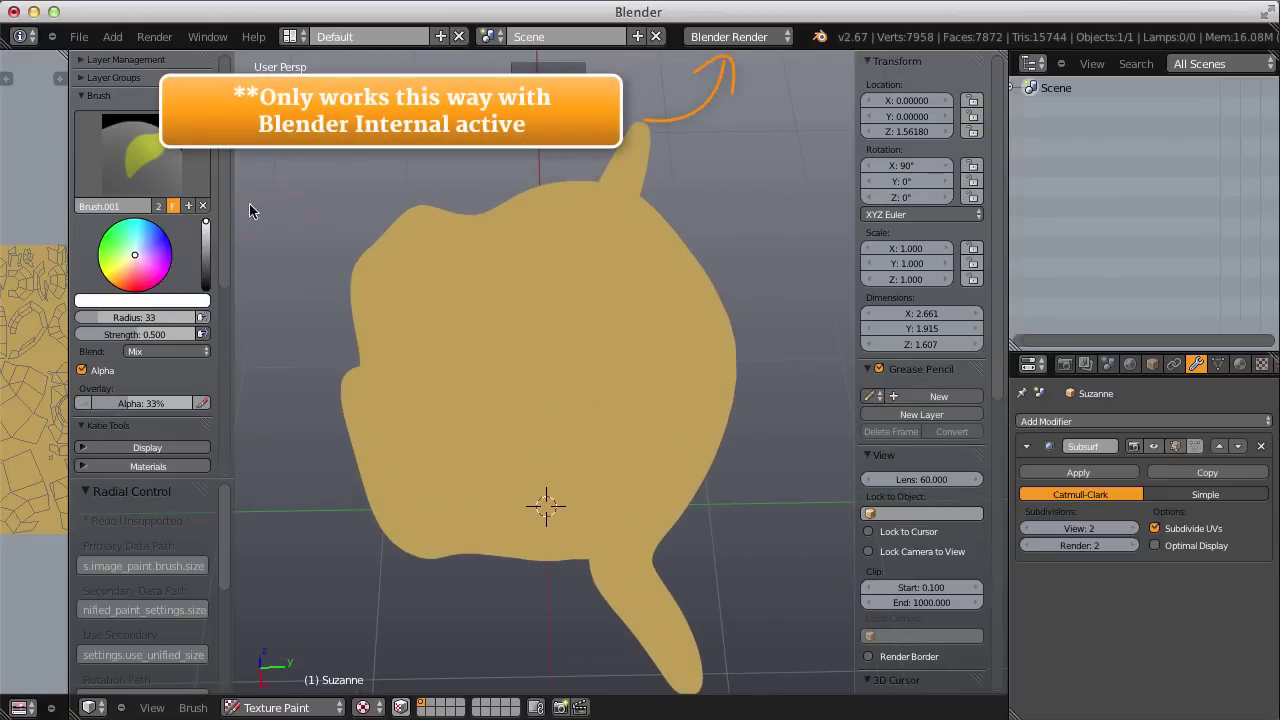
click(140, 302)
click(199, 250)
click(593, 300)
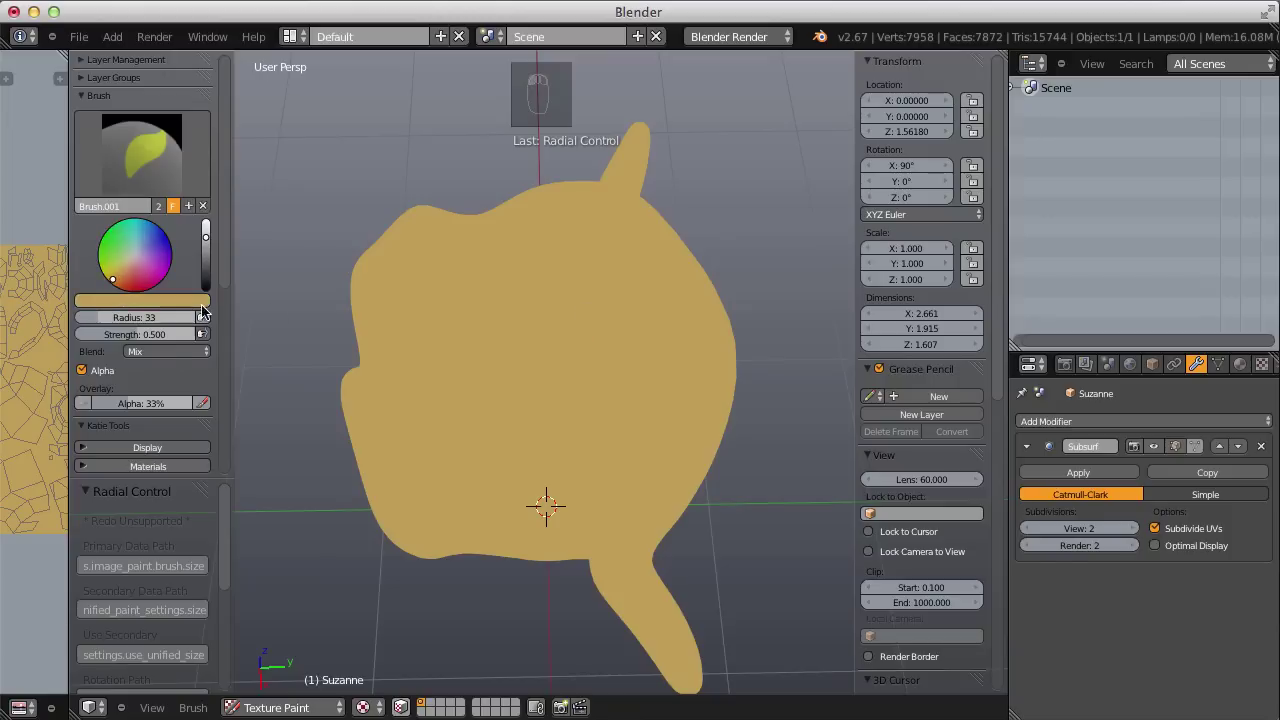
key(ctrl+z)
key(ctrl+z)
key(ctrl+z)
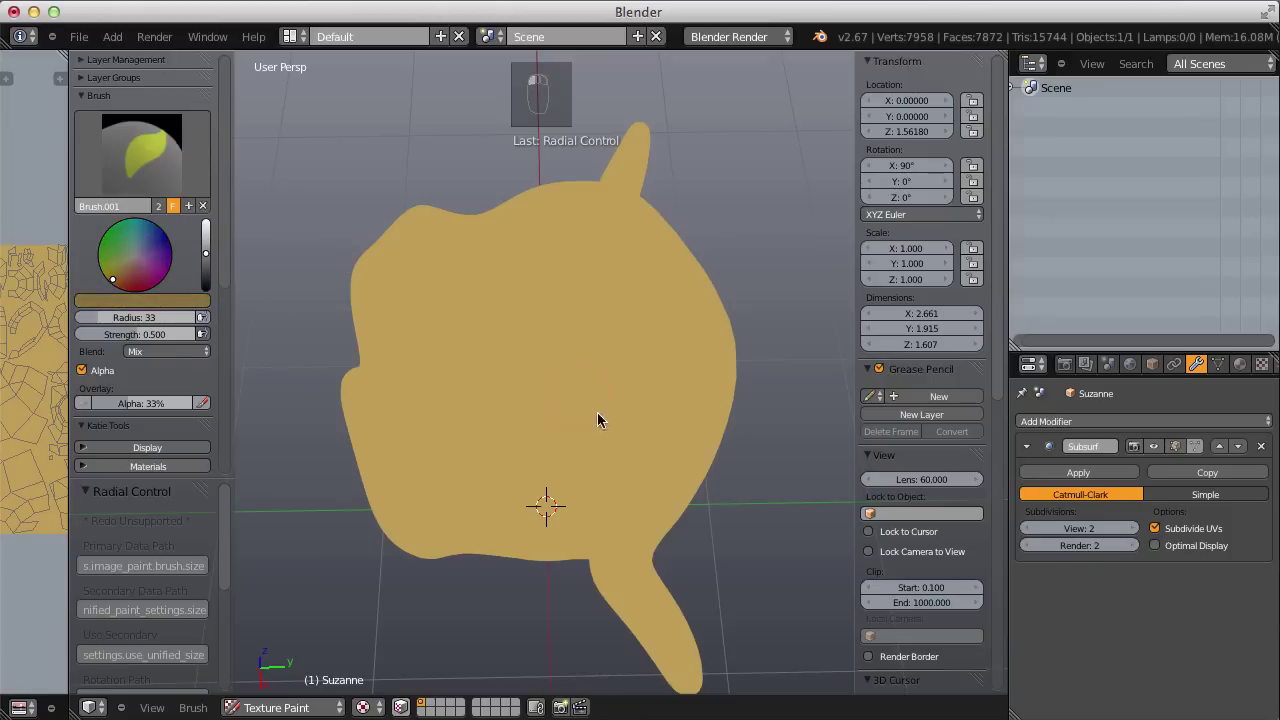
Paint a short test stroke on the side of the head and turn off the Occlude option in Project Paint
mouse_move(513, 370)
mouse_down()
mouse_move(495, 402)
mouse_move(542, 362)
mouse_up()
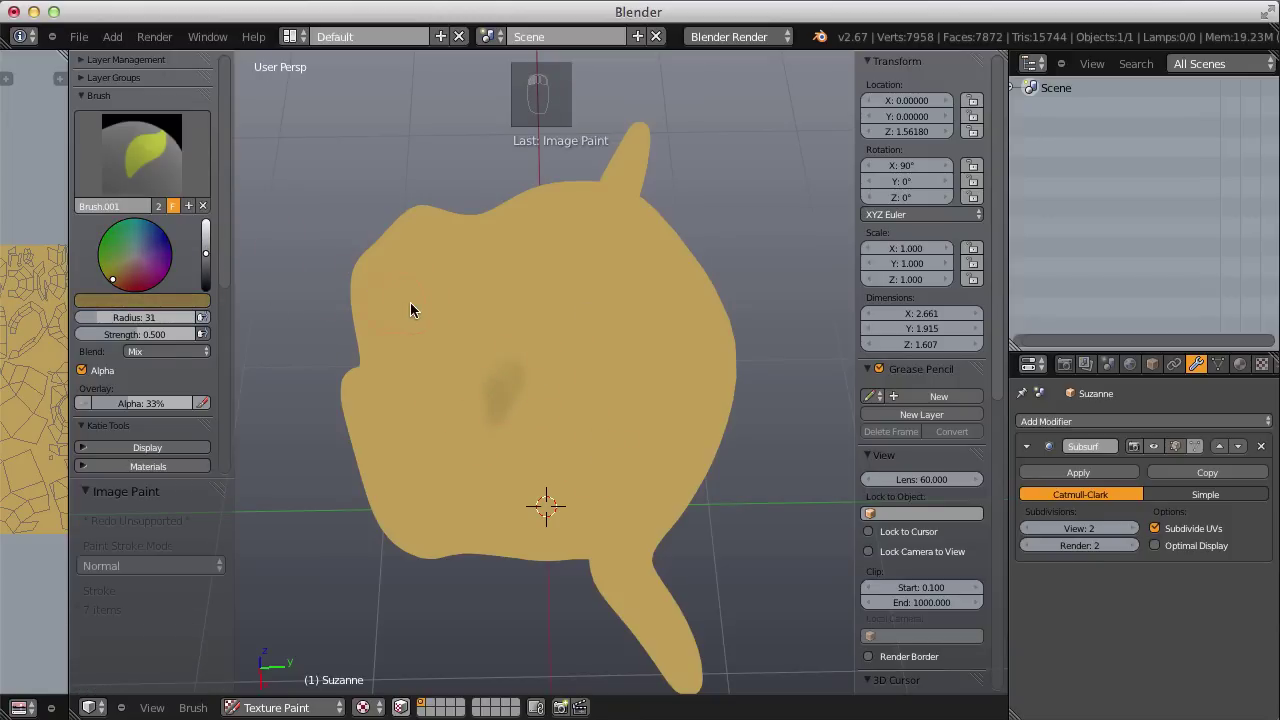
scroll(225, 222, down, 1)
scroll(225, 222, down, 8)
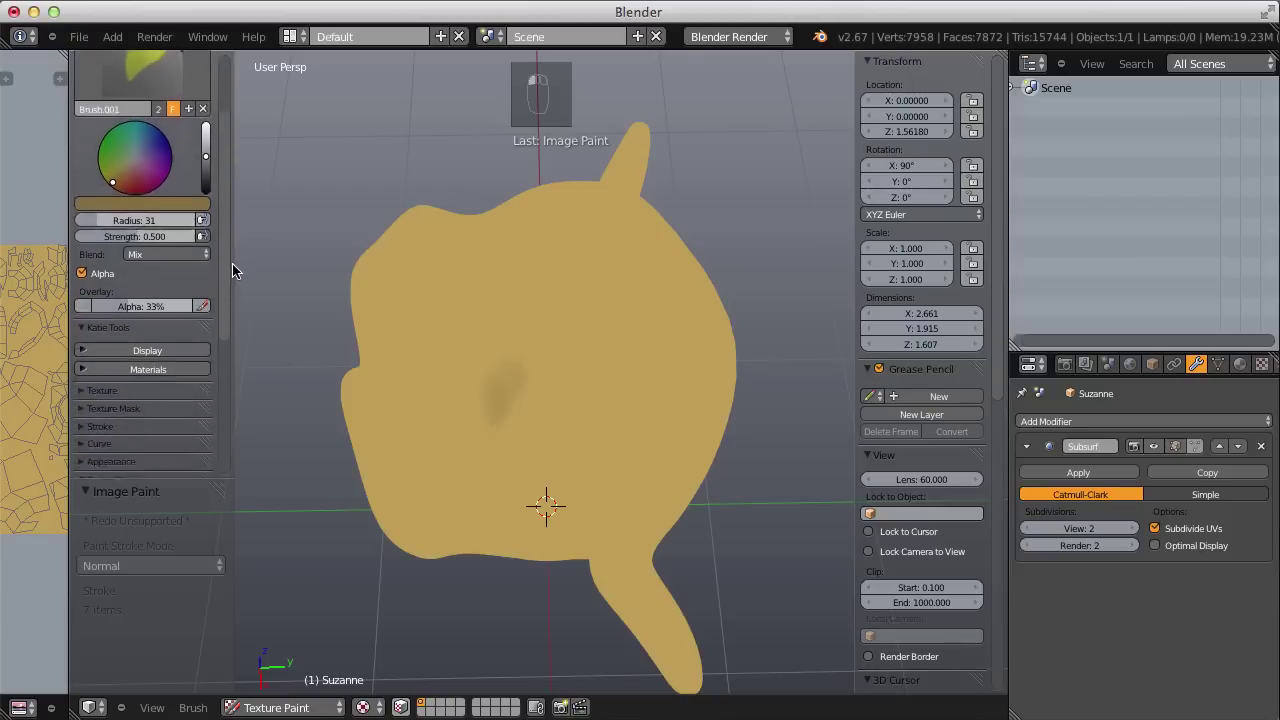
scroll(245, 342, down, 7)
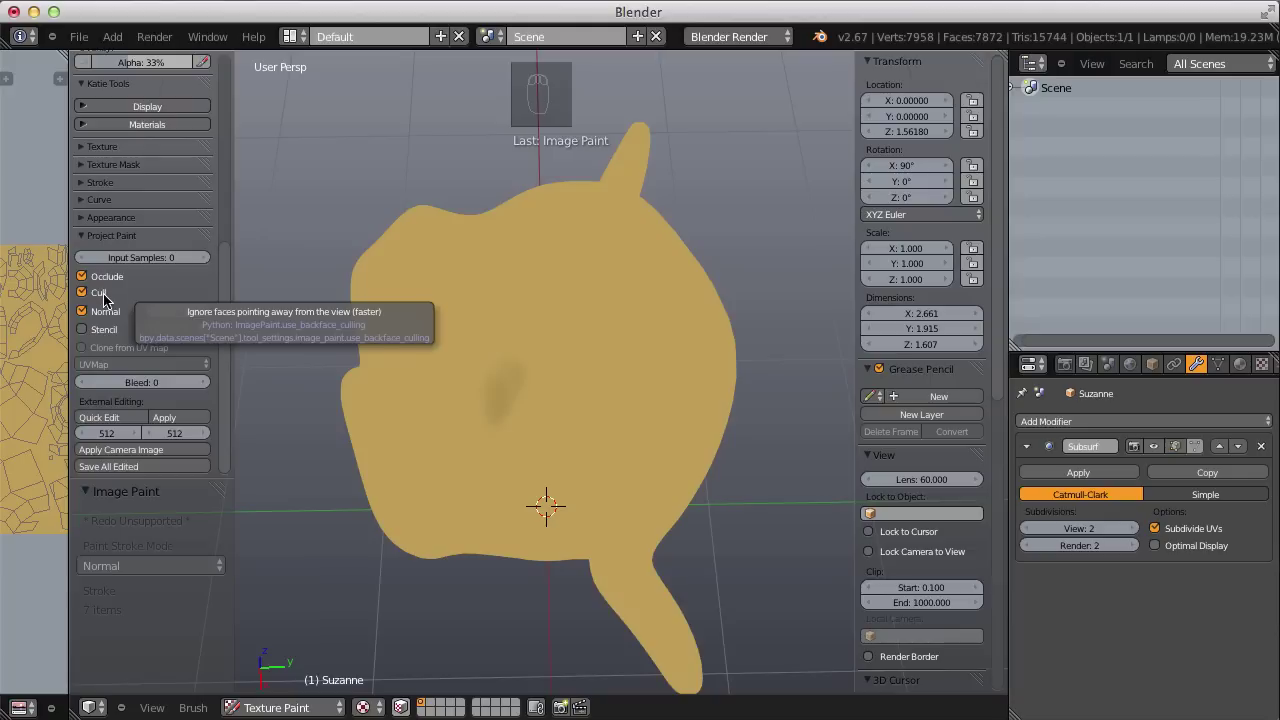
click(83, 277)
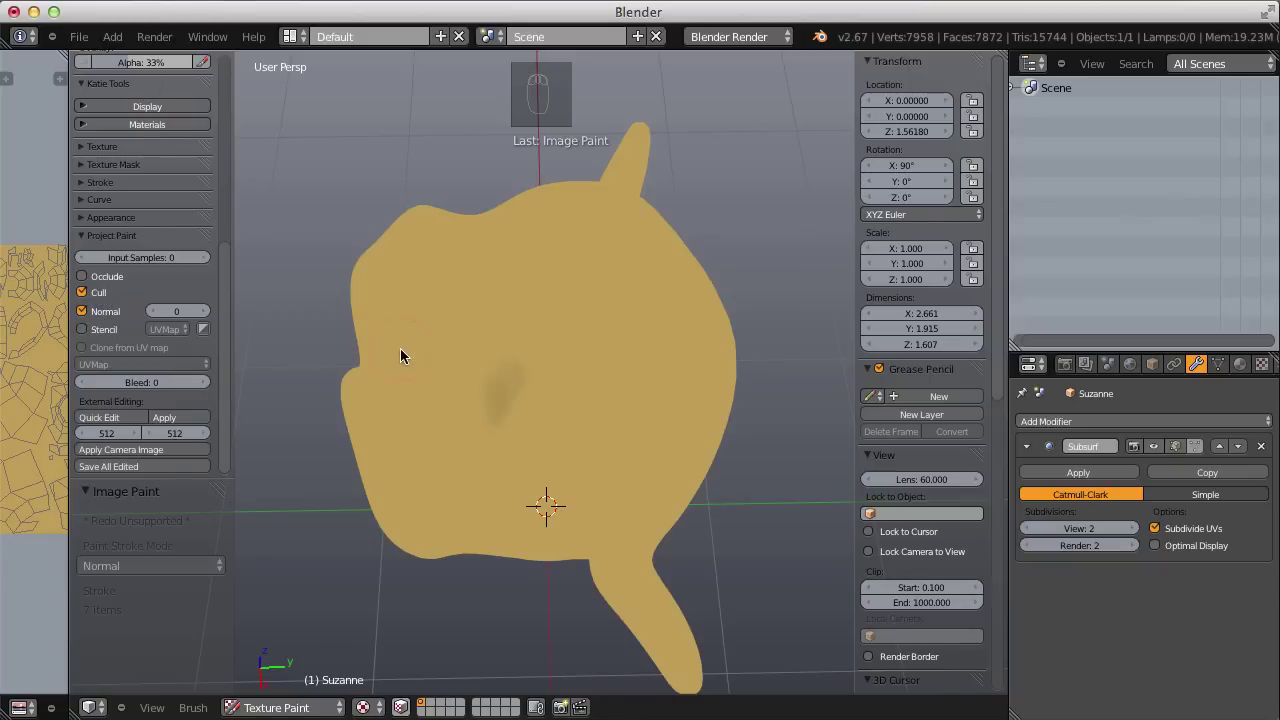
Try painting broad strokes across the lower part of the head with Occlude turned off
scroll(400, 356, up, 1)
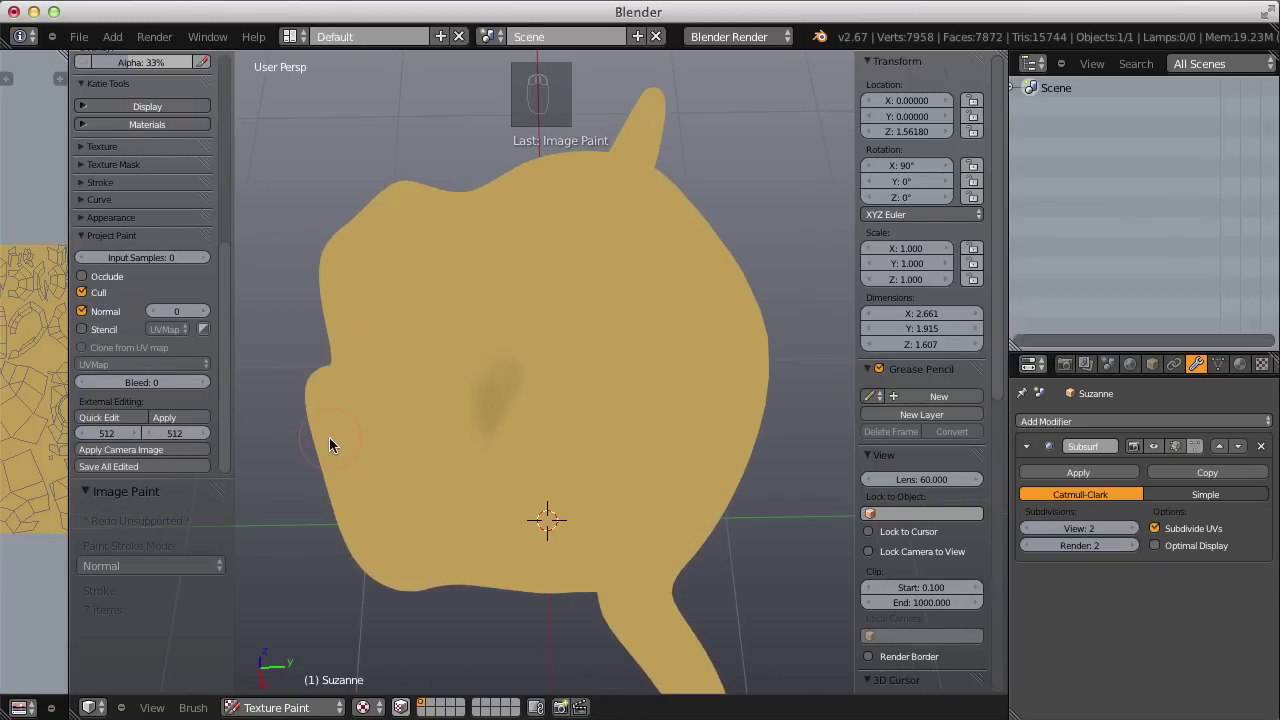
mouse_move(329, 437)
mouse_down()
mouse_move(424, 492)
mouse_move(606, 485)
mouse_up()
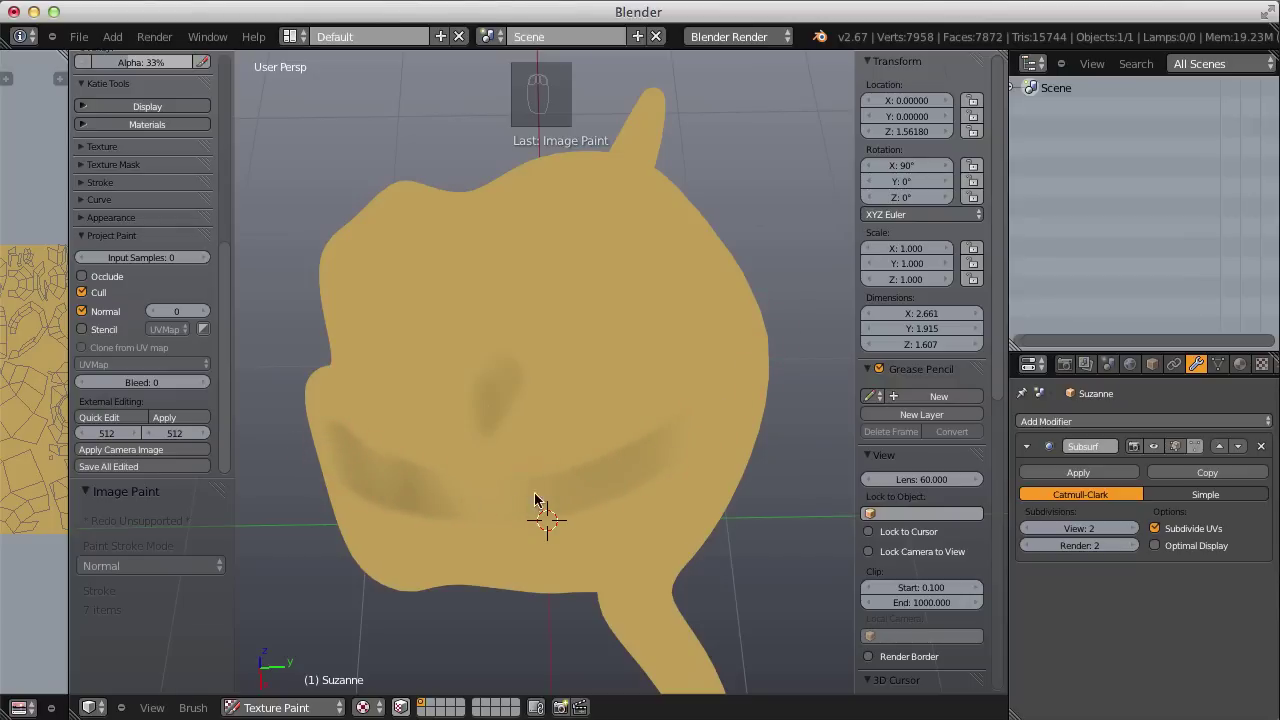
drag(534, 492, 683, 373)
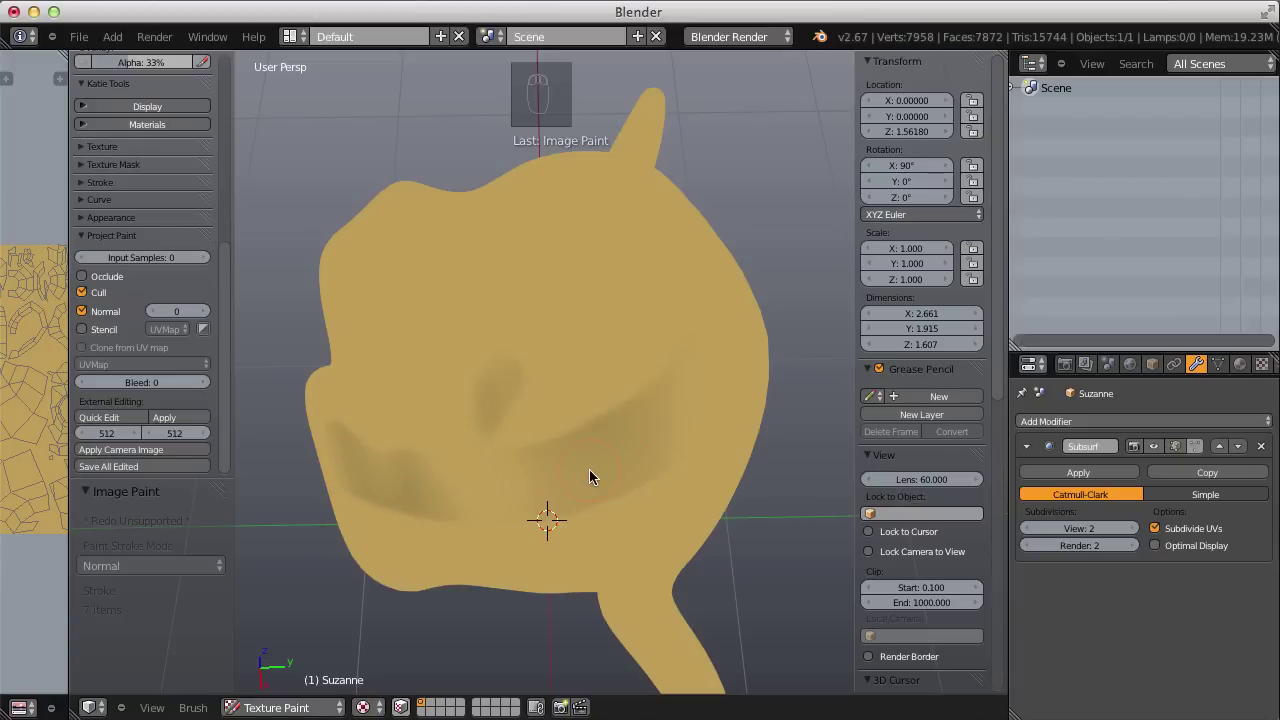
middle_drag(594, 471, 594, 441)
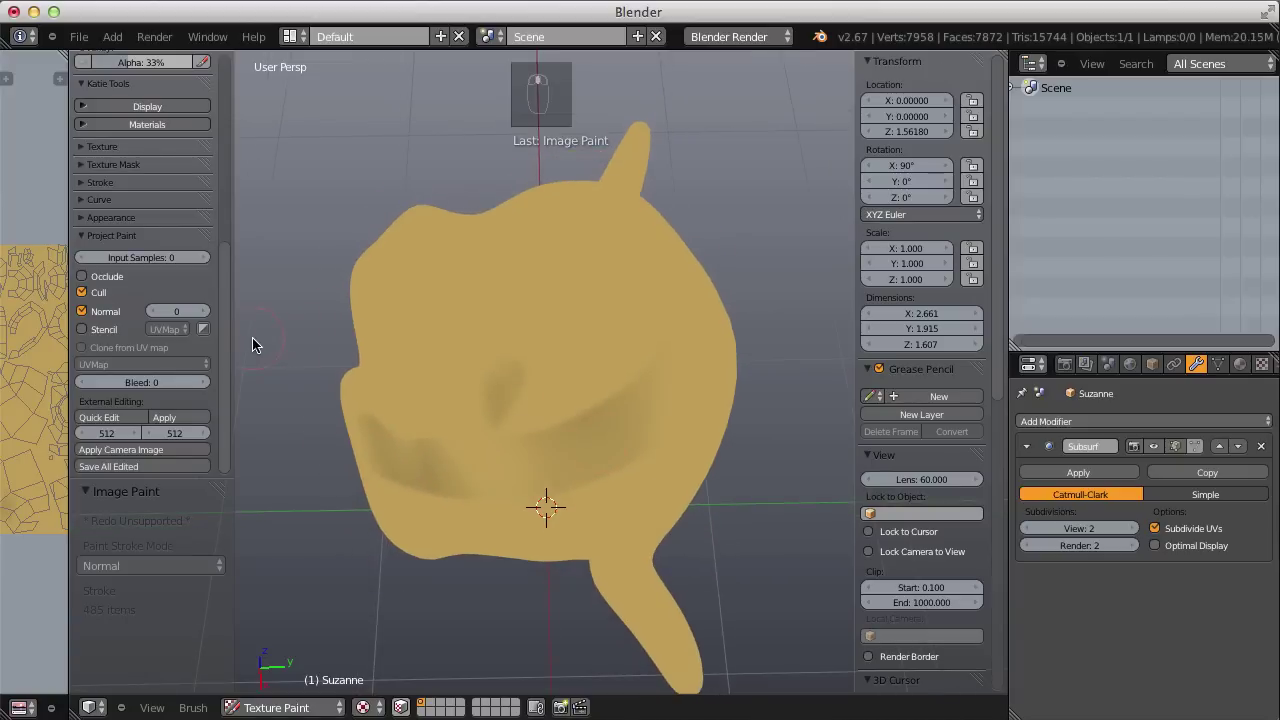
Turn off the Normal option in Project Paint and undo the broad strokes on the head
click(82, 311)
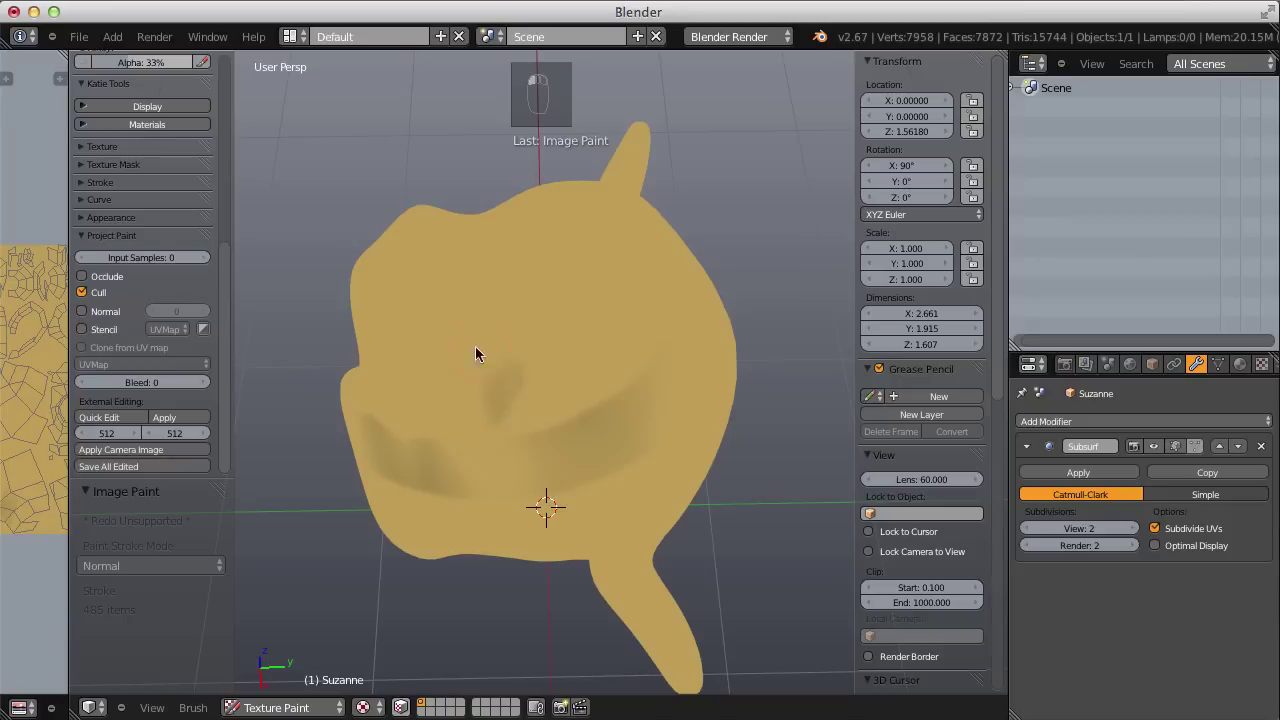
key(ctrl+z)
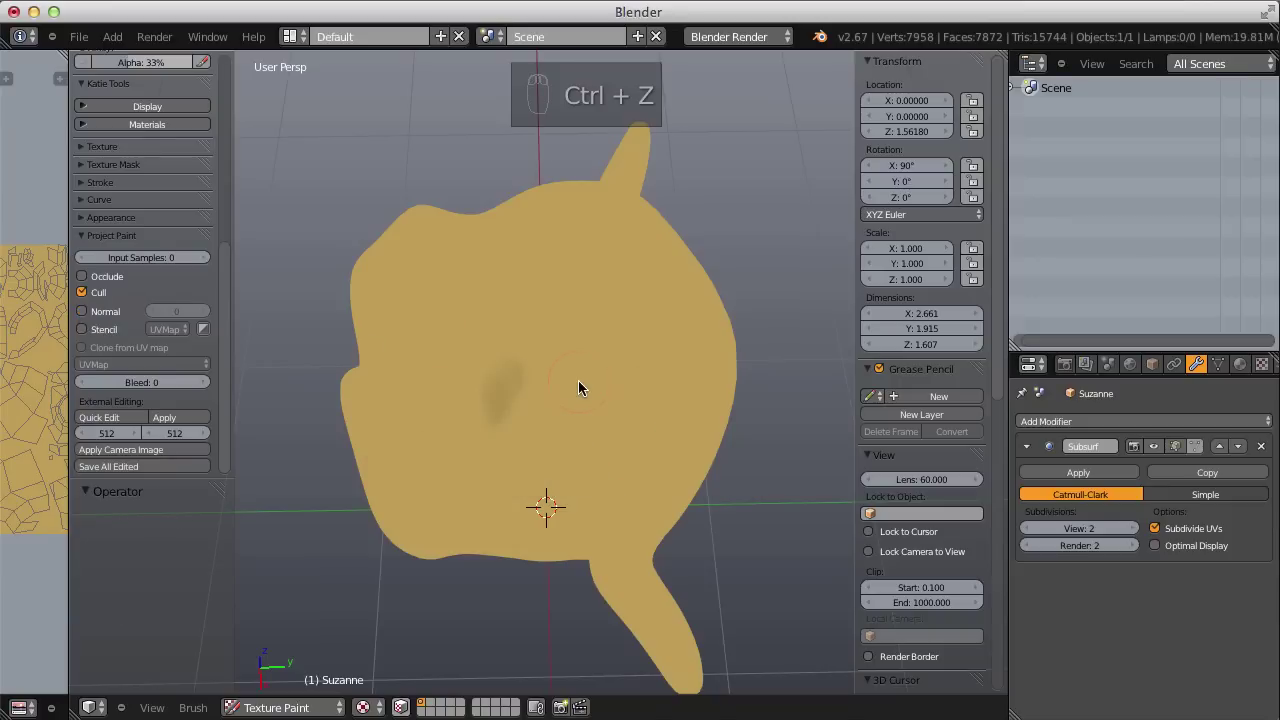
Paint a soft dark spot across a UV seam on the head with Normal turned off
mouse_move(580, 389)
middle_down()
mouse_move(727, 403)
mouse_move(634, 421)
middle_up()
scroll(610, 414, up, 1)
mouse_move(565, 402)
mouse_down()
mouse_move(562, 437)
mouse_move(550, 411)
mouse_move(586, 449)
mouse_move(569, 434)
mouse_move(586, 471)
mouse_move(551, 453)
mouse_up()
mouse_move(551, 453)
middle_down()
mouse_move(584, 389)
mouse_move(619, 522)
middle_up()
scroll(619, 522, up, 5)
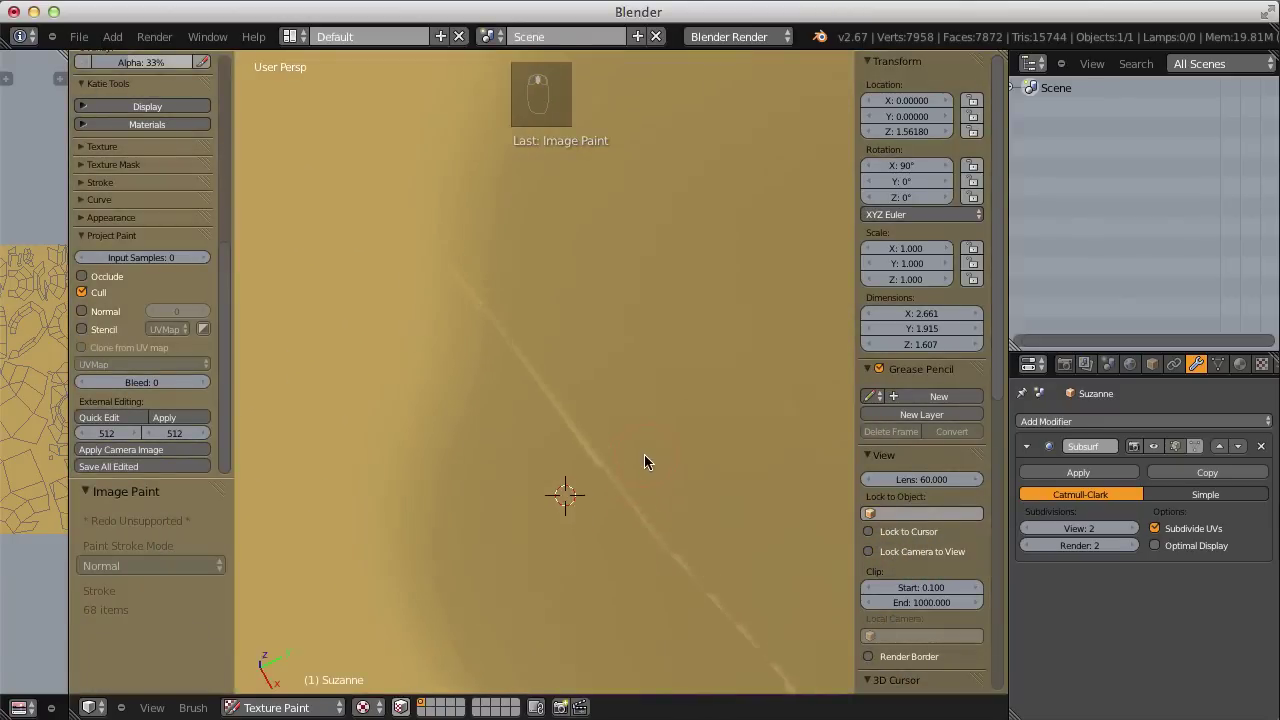
middle_drag(644, 454, 600, 337)
scroll(600, 337, down, 2)
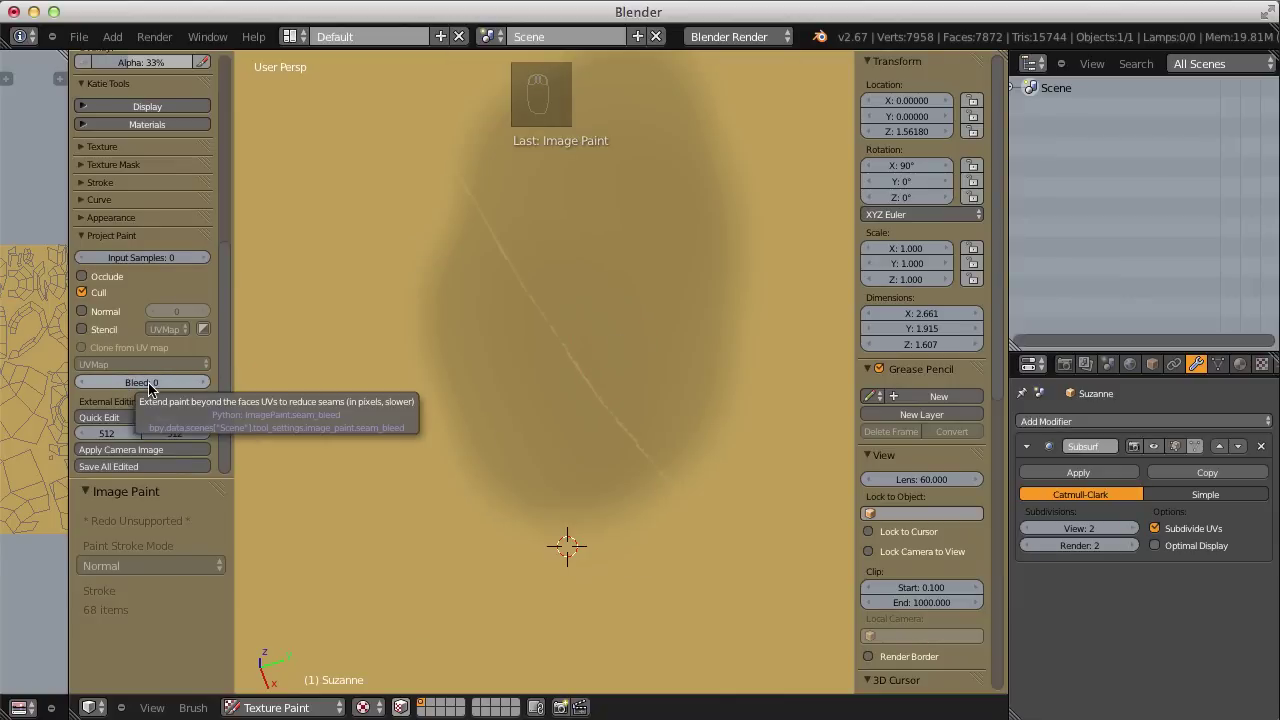
Widen the image editor beside the 3D view and examine how the painted spot meets the UV island edges
drag(233, 351, 221, 351)
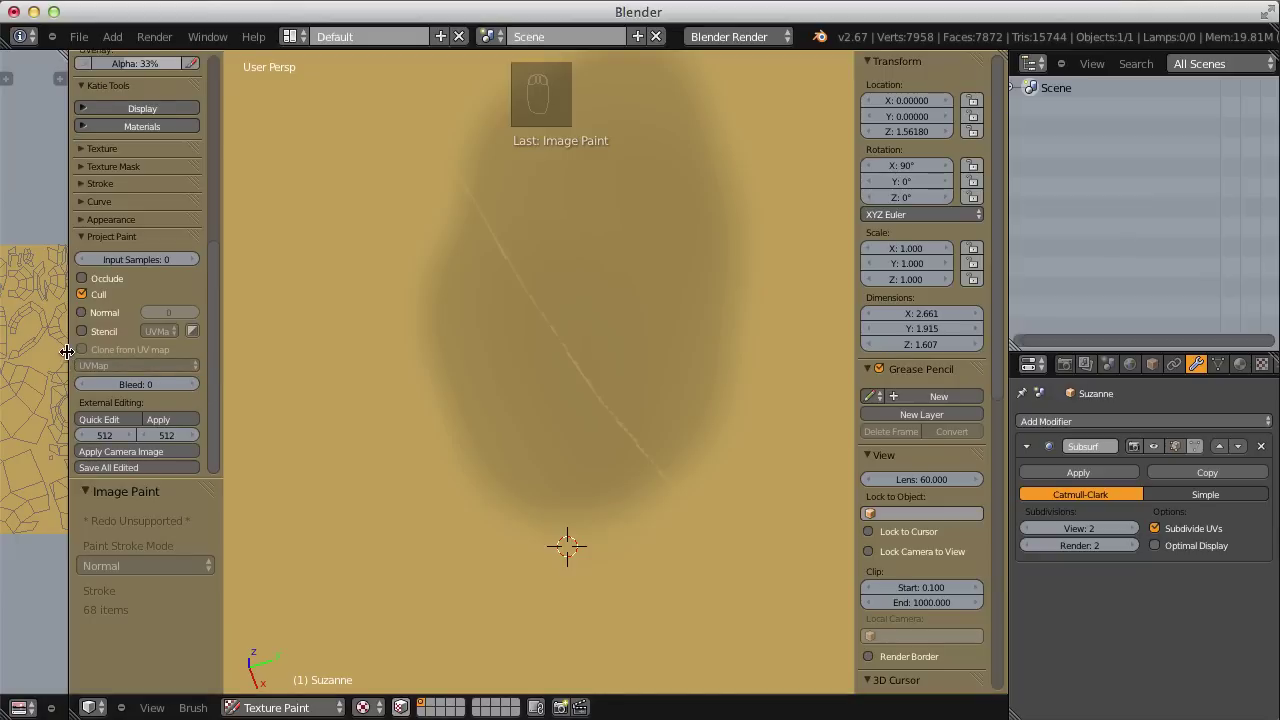
drag(66, 351, 412, 351)
scroll(150, 428, up, 4)
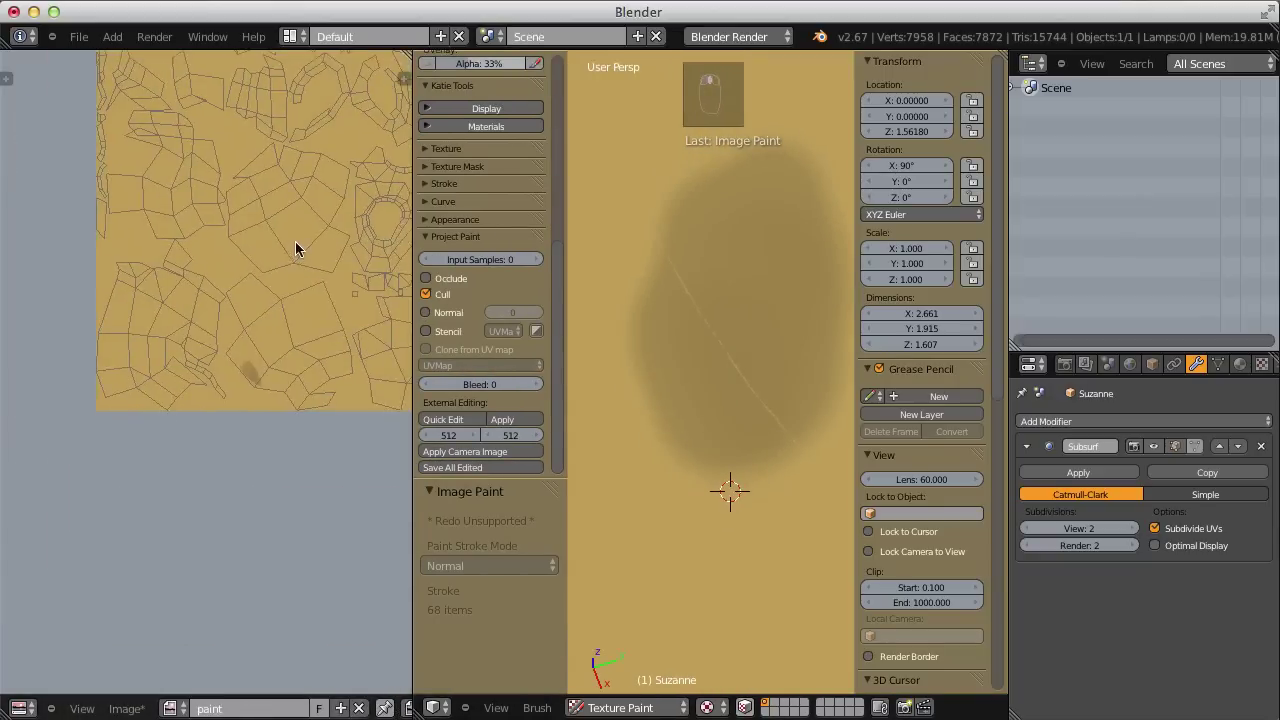
scroll(295, 241, up, 5)
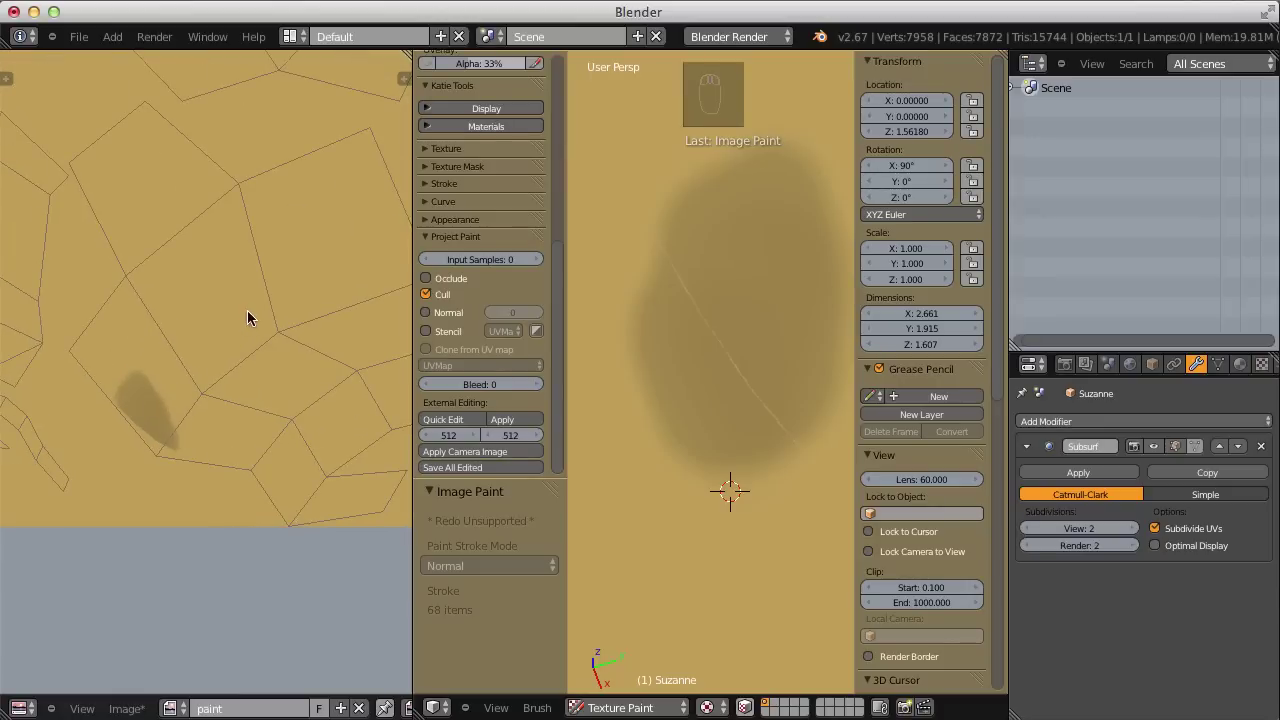
scroll(255, 242, down, 3)
mouse_move(262, 145)
middle_down()
mouse_move(200, 339)
mouse_move(86, 519)
middle_up()
middle_drag(230, 362, 136, 355)
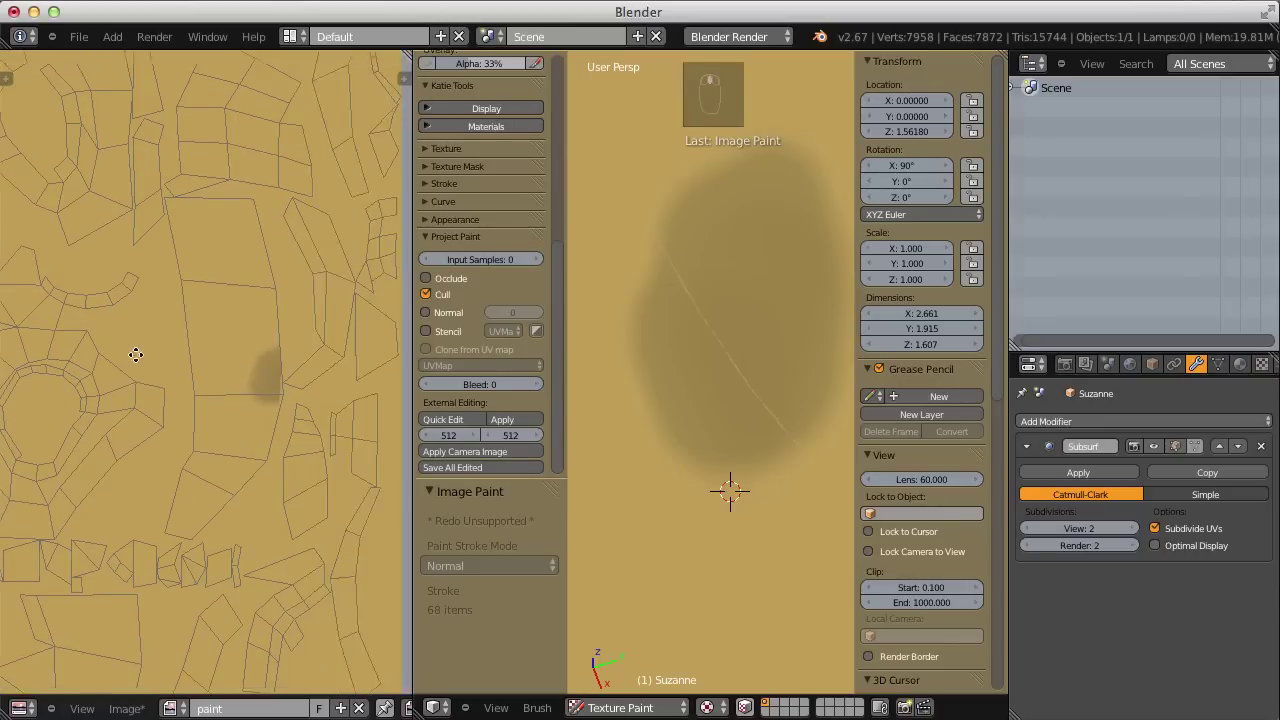
scroll(278, 270, up, 5)
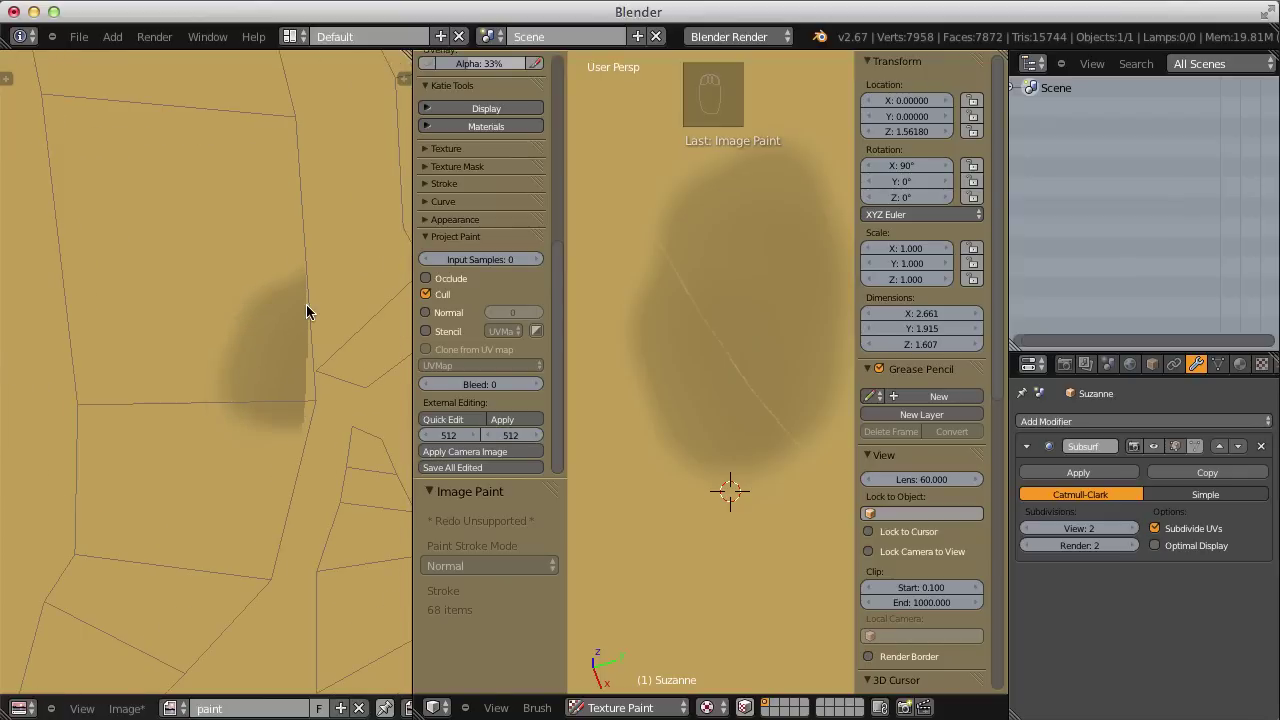
middle_drag(266, 299, 190, 312)
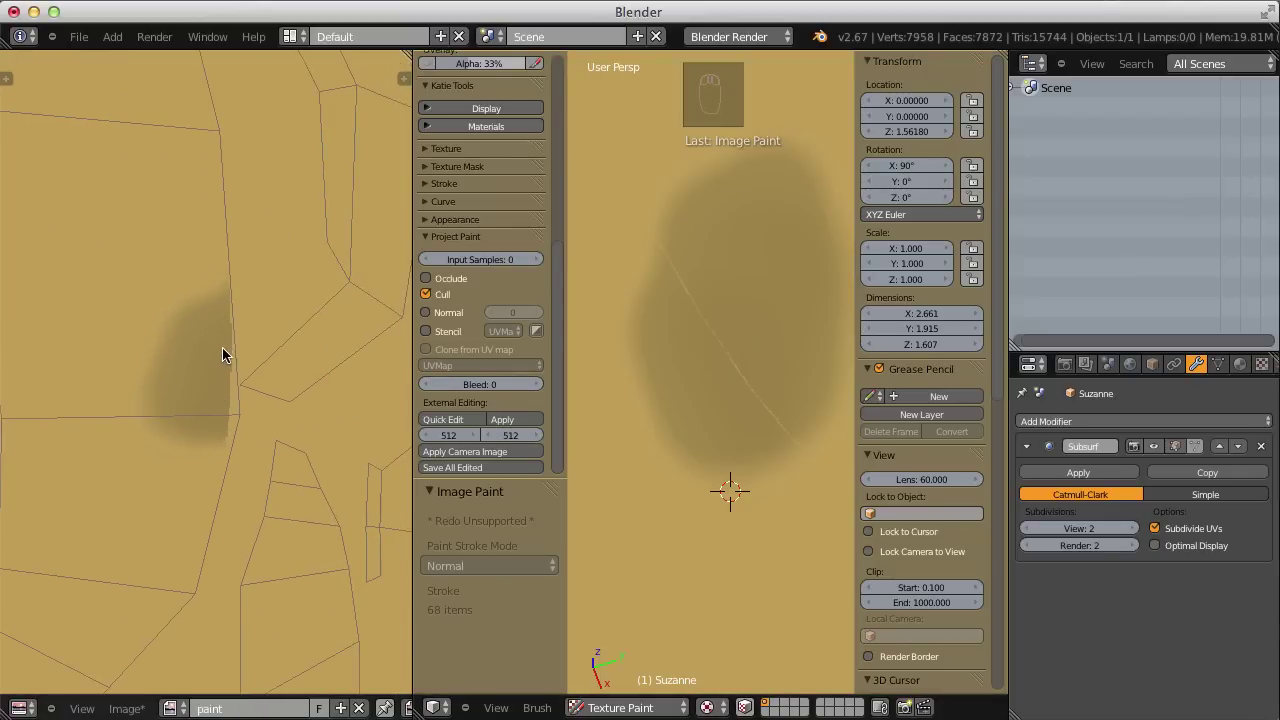
scroll(782, 215, down, 5)
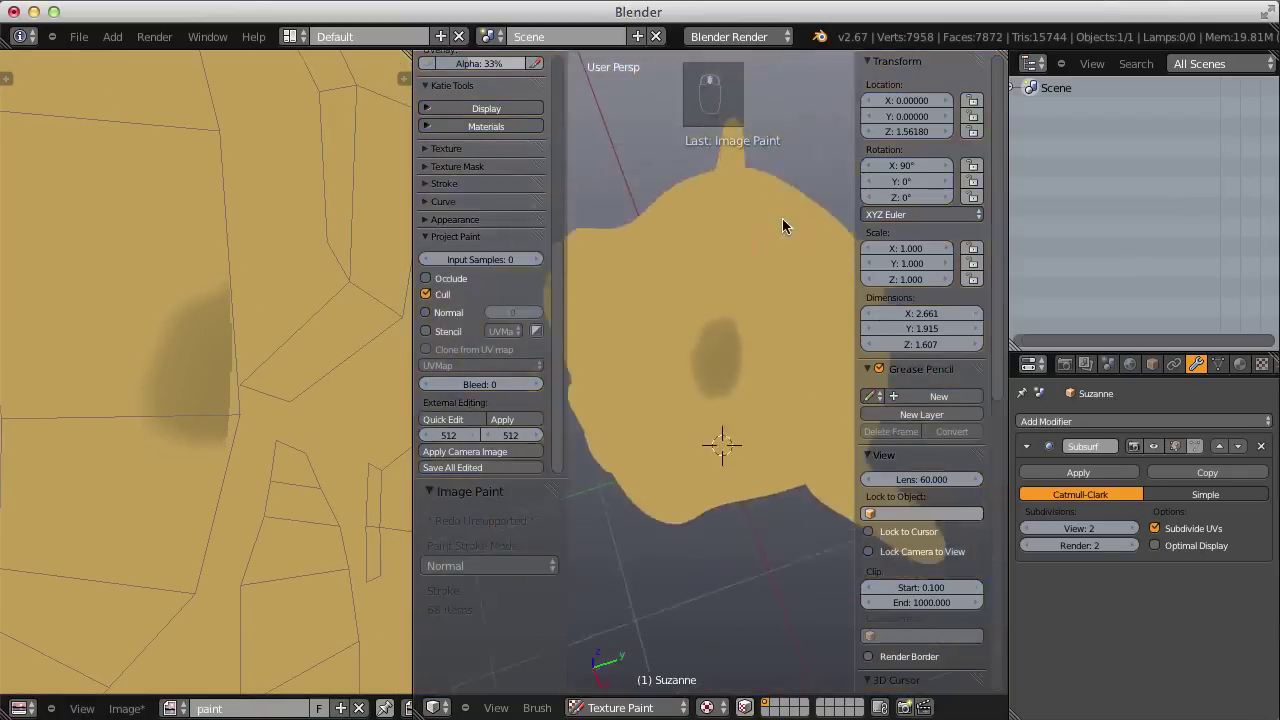
Set the Project Paint Bleed to 5 pixels
scroll(776, 278, up, 2)
scroll(764, 315, up, 1)
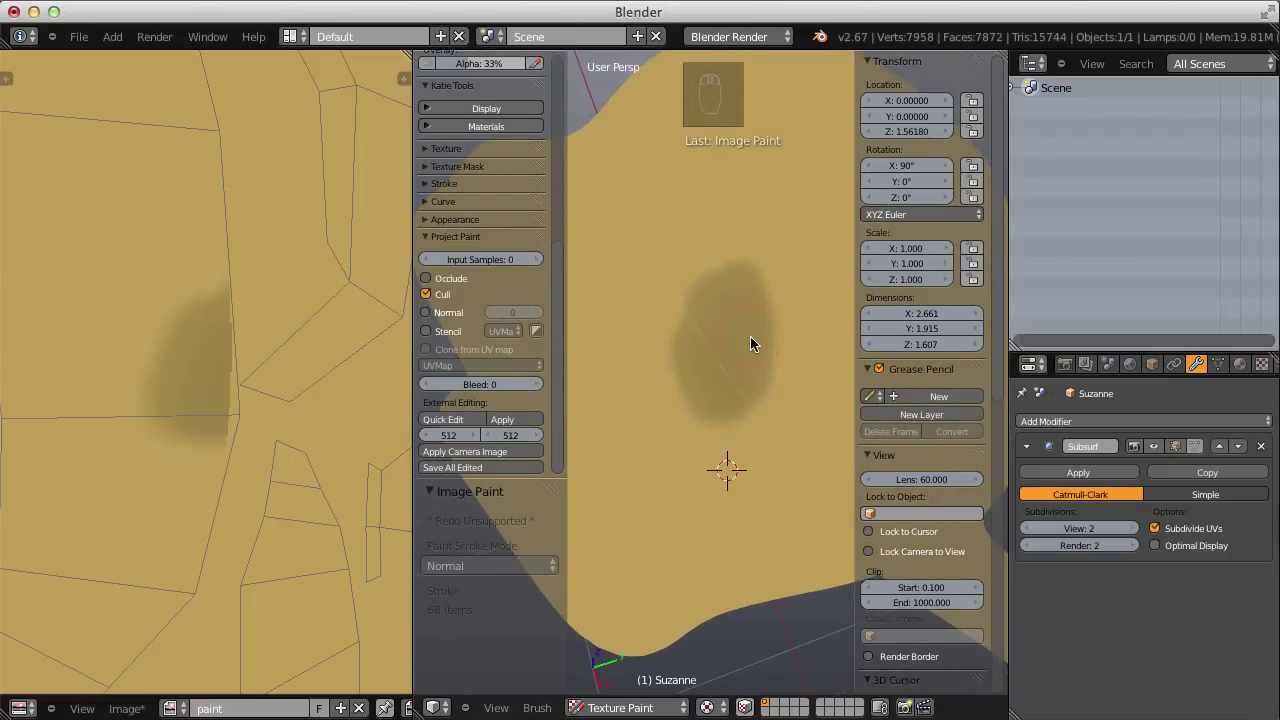
scroll(209, 342, up, 2)
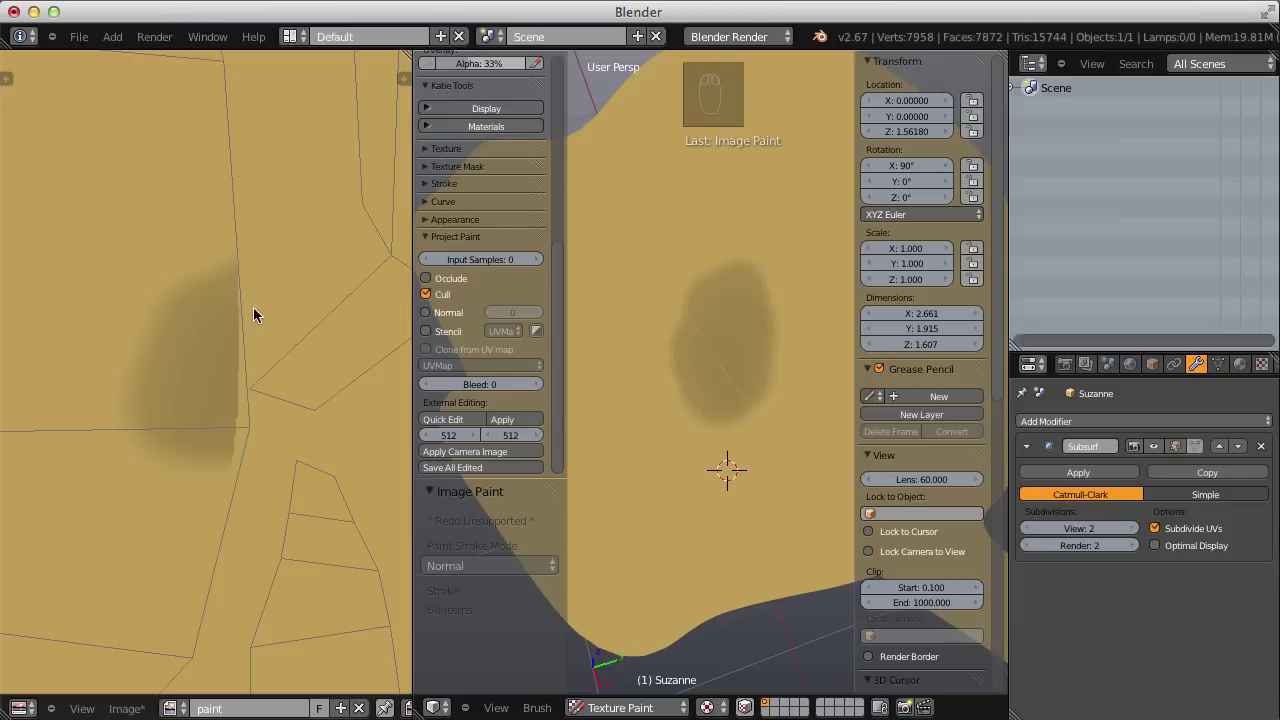
scroll(722, 318, up, 5)
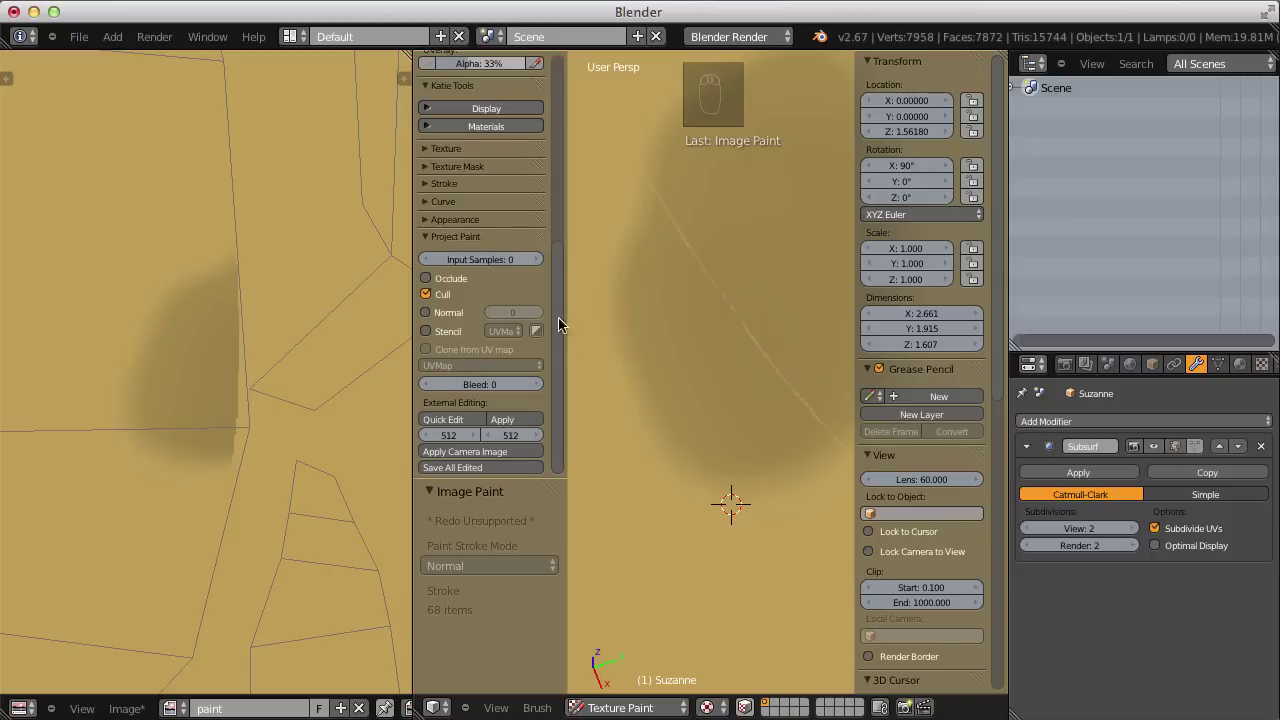
click(482, 384)
text(5)
key(Return)
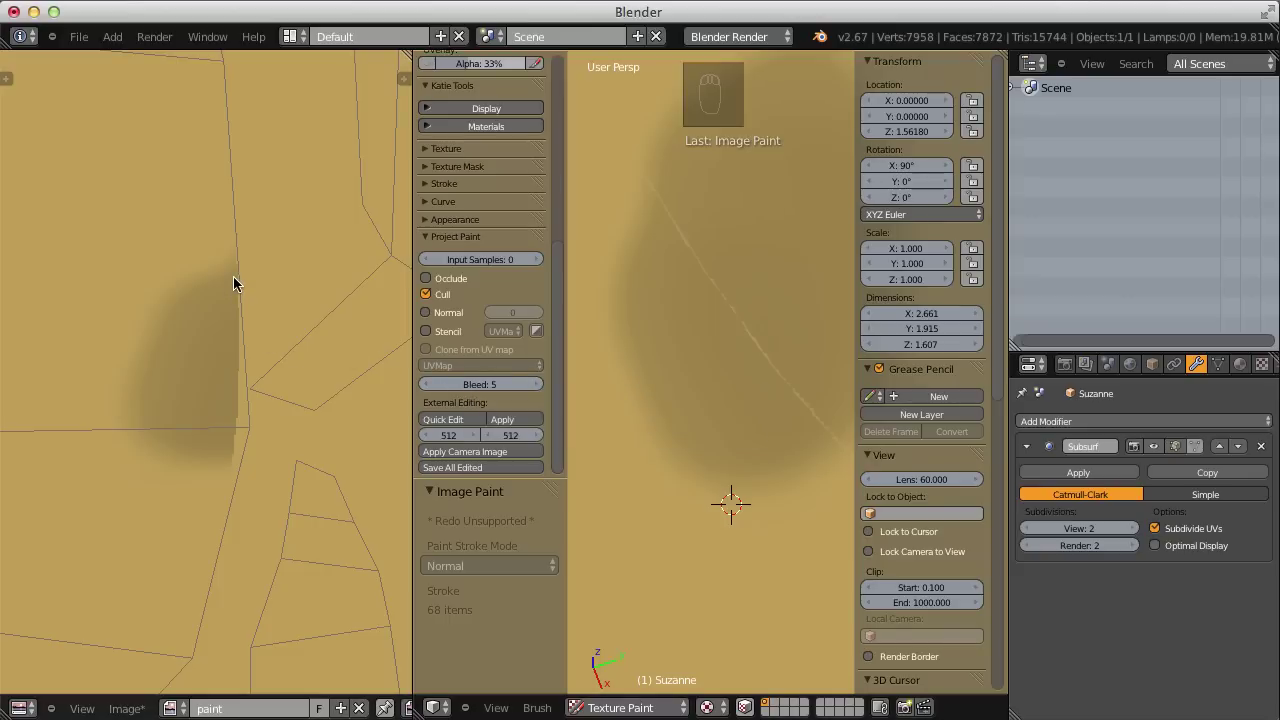
Paint over the seam in the dark spot again and enlarge the 3D view back over the image editor
scroll(740, 248, down, 5)
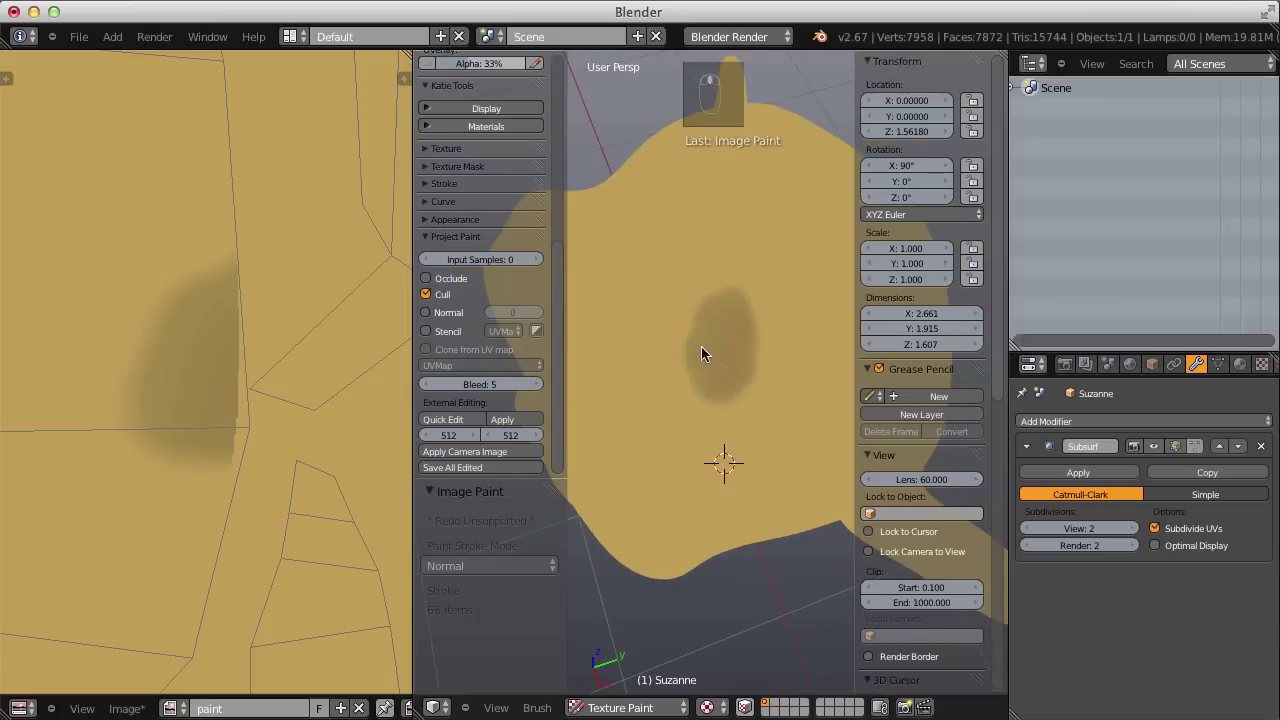
mouse_move(701, 346)
mouse_down()
mouse_move(719, 311)
mouse_move(723, 375)
mouse_move(706, 386)
mouse_move(723, 320)
mouse_up()
scroll(717, 400, up, 4)
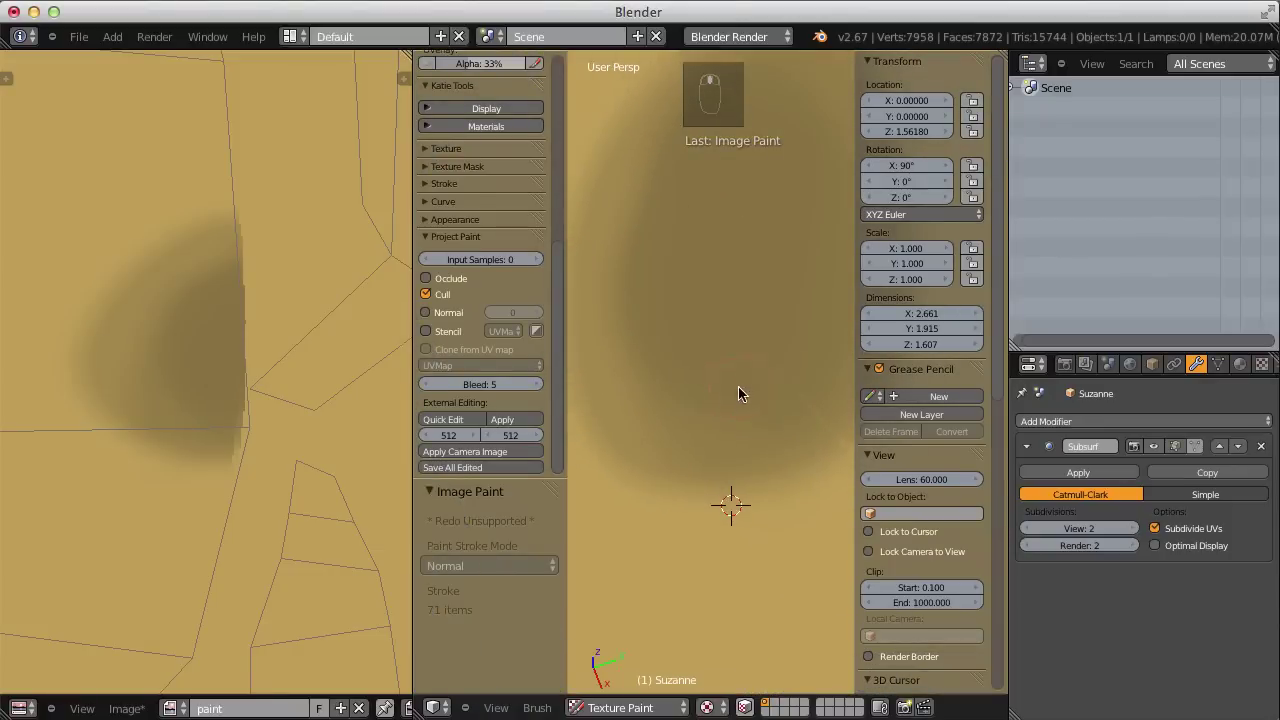
scroll(738, 393, down, 2)
drag(413, 354, 51, 370)
Paint several more soft dark spots spread around the monkey's head
scroll(387, 175, down, 6)
mouse_move(387, 175)
middle_down()
mouse_move(663, 343)
mouse_move(603, 349)
middle_up()
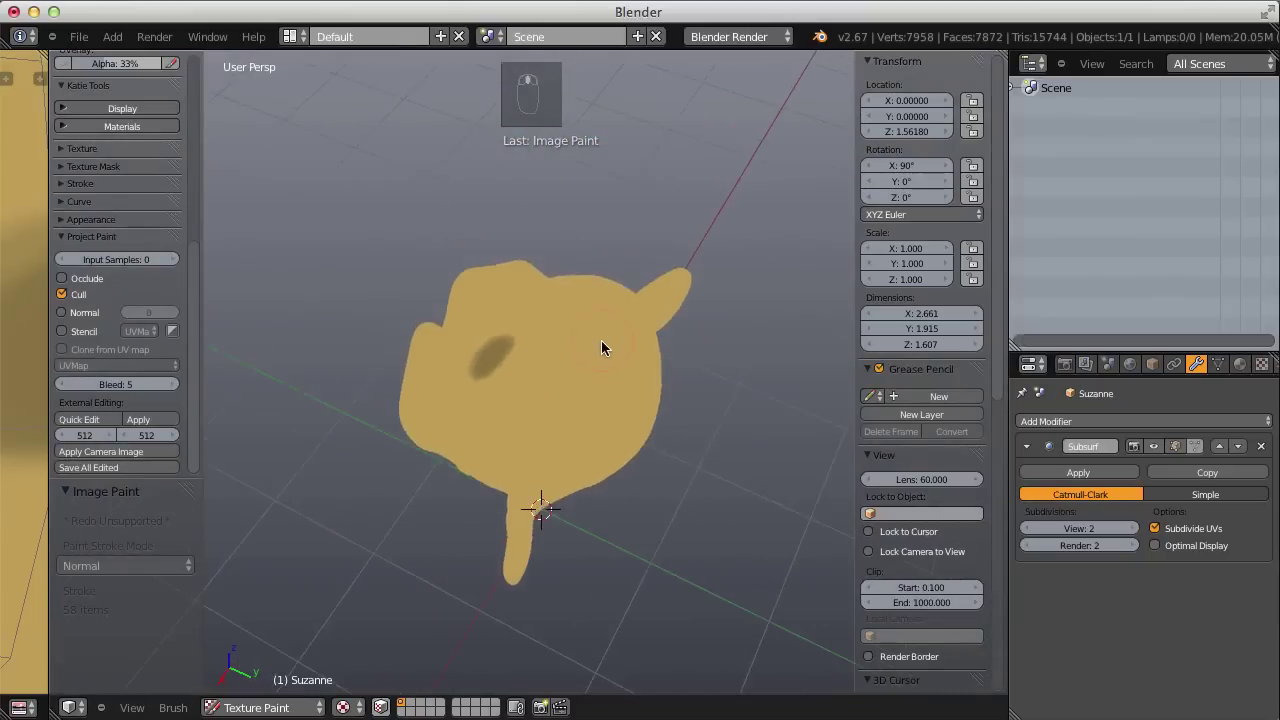
scroll(595, 390, up, 4)
drag(595, 392, 520, 463)
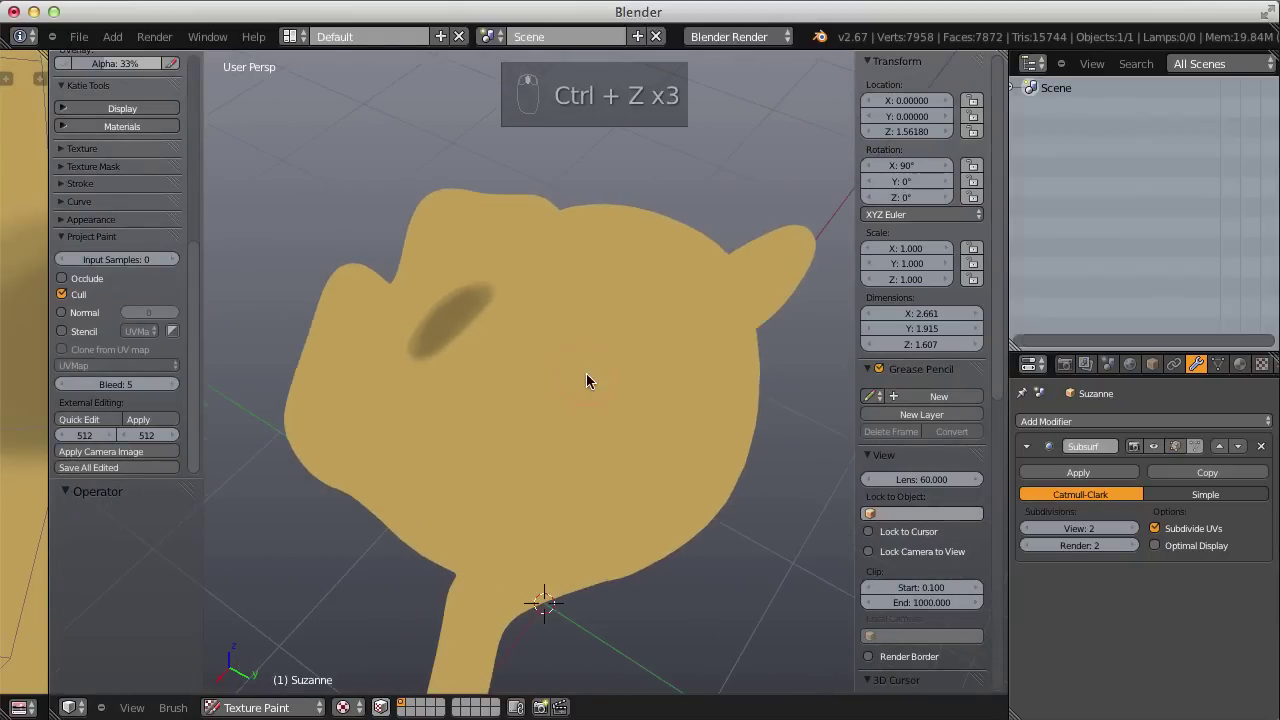
drag(585, 374, 570, 418)
mouse_move(591, 386)
middle_down()
mouse_move(663, 331)
mouse_move(548, 357)
middle_up()
middle_drag(591, 409, 560, 417)
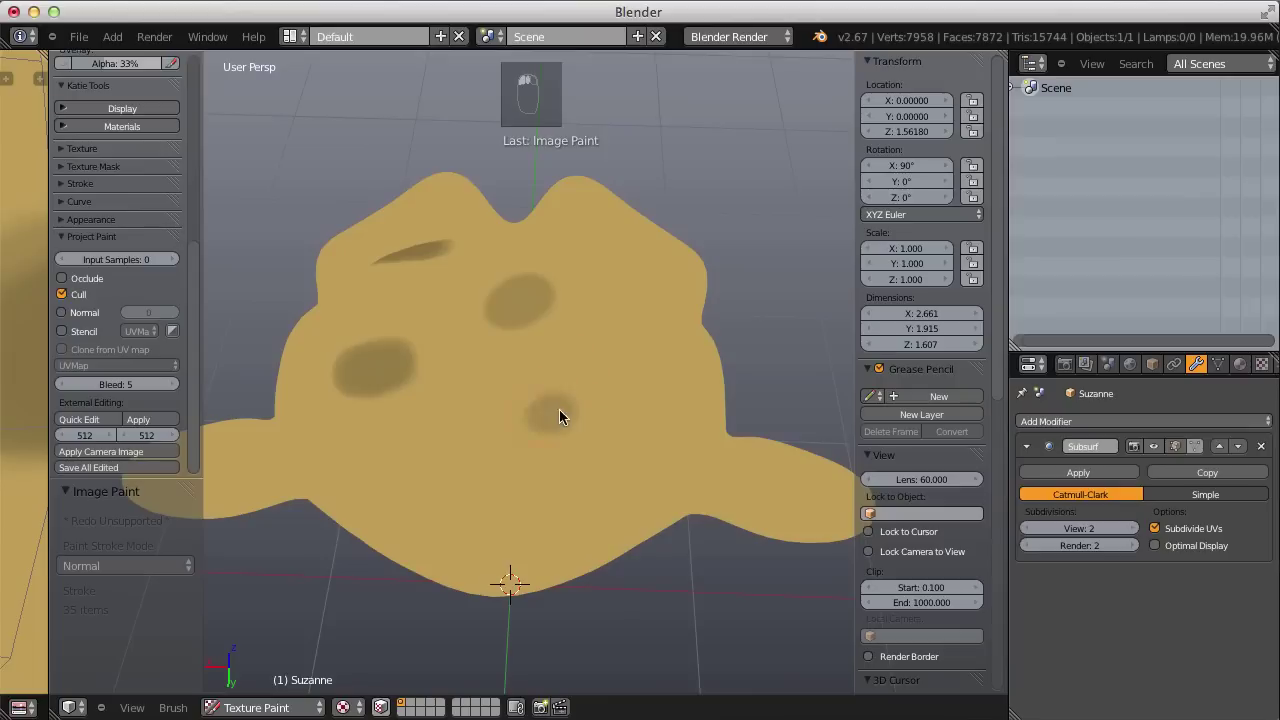
drag(480, 470, 550, 410)
mouse_move(566, 427)
middle_down()
mouse_move(572, 401)
mouse_move(475, 434)
mouse_move(563, 407)
middle_up()
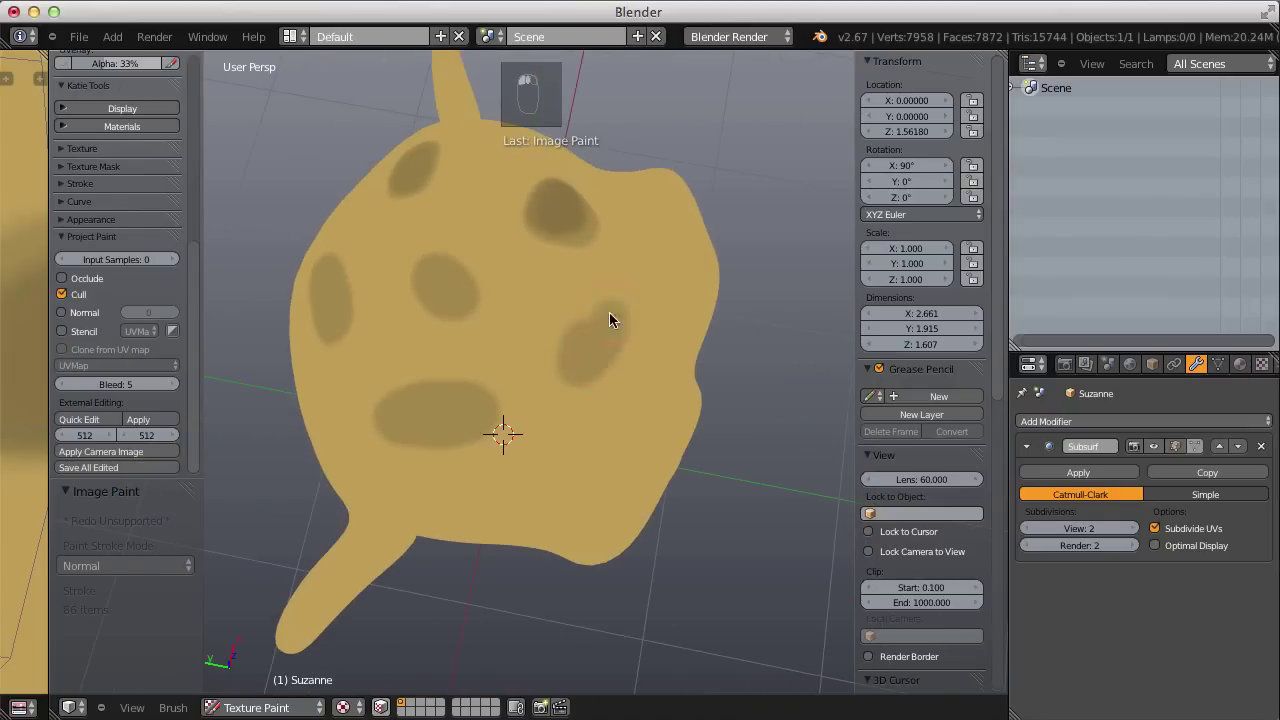
mouse_move(551, 349)
middle_down()
mouse_move(457, 346)
mouse_move(568, 352)
mouse_move(508, 385)
middle_up()
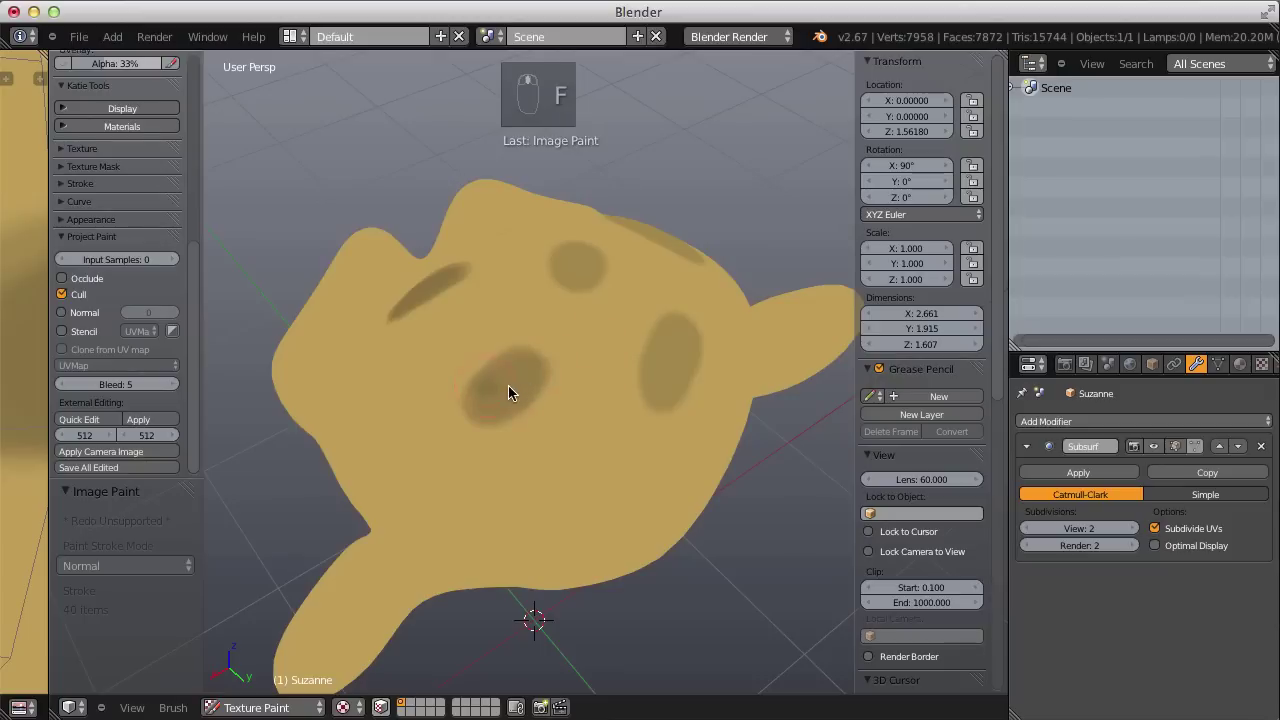
Darken the brush colour to a very dark brown and set the brush radius to 21
key(f)
click(508, 385)
scroll(190, 150, up, 8)
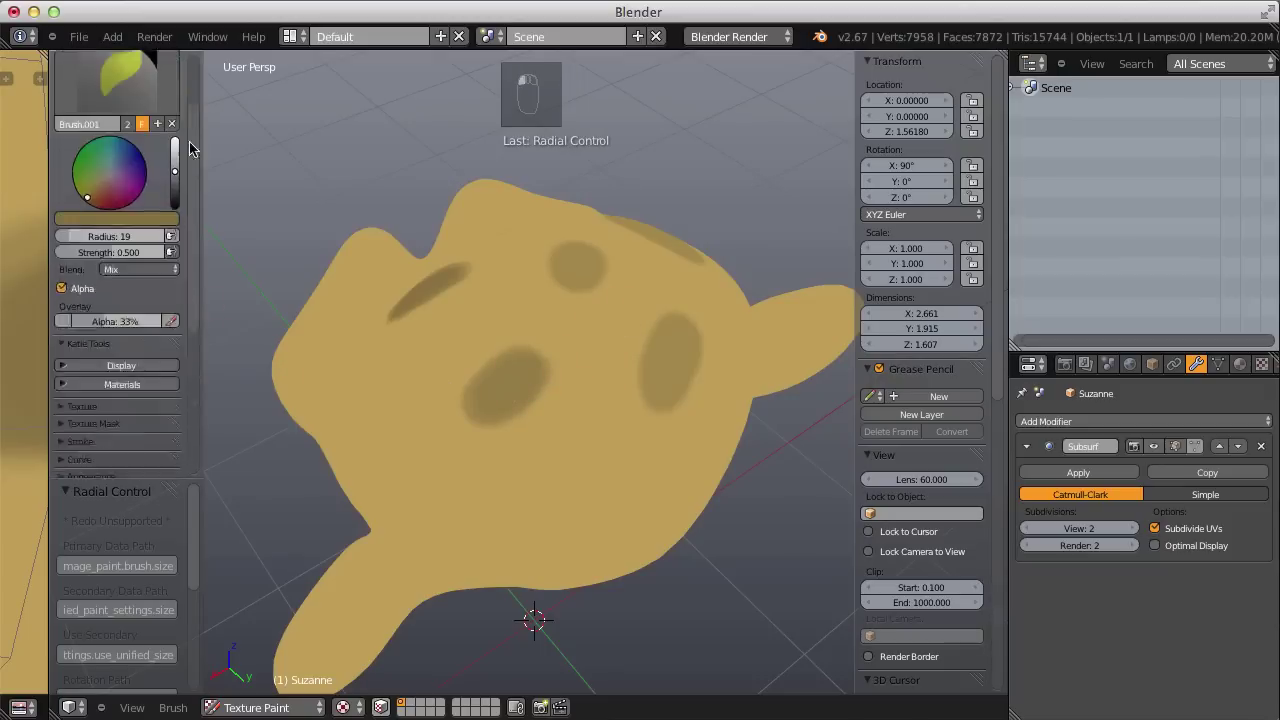
drag(176, 258, 176, 270)
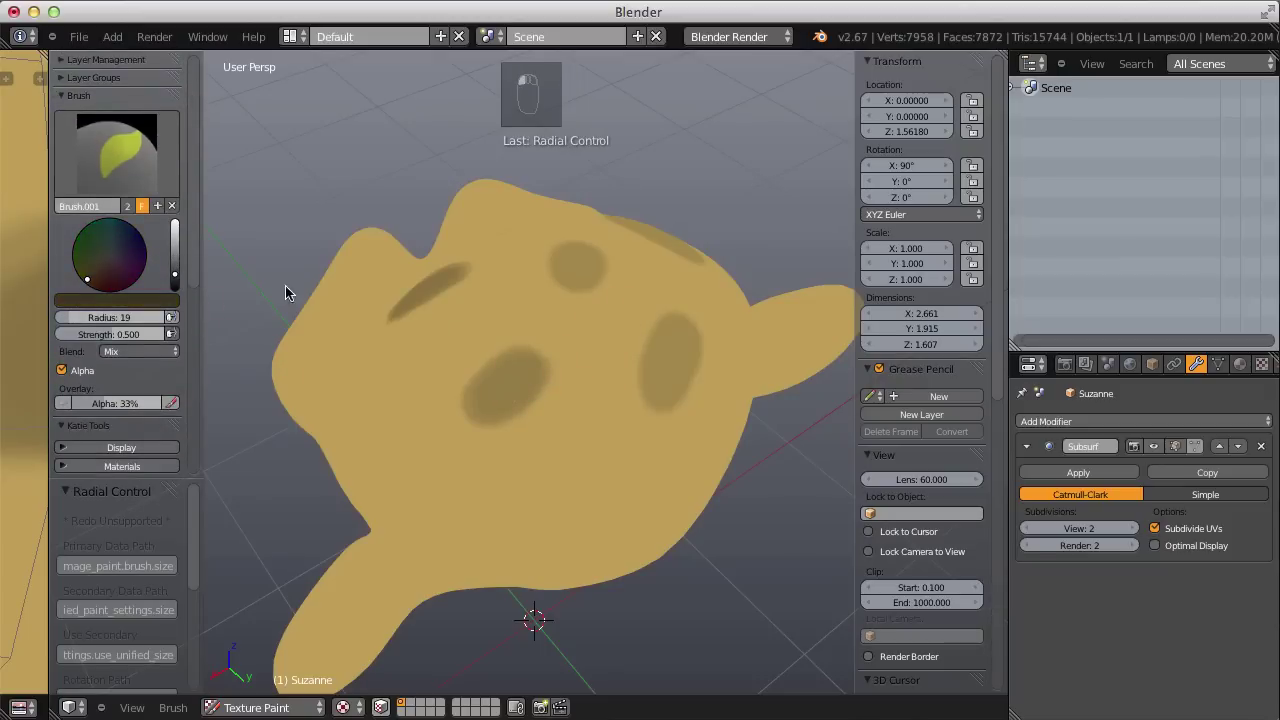
key(f)
click(488, 357)
scroll(505, 372, up, 2)
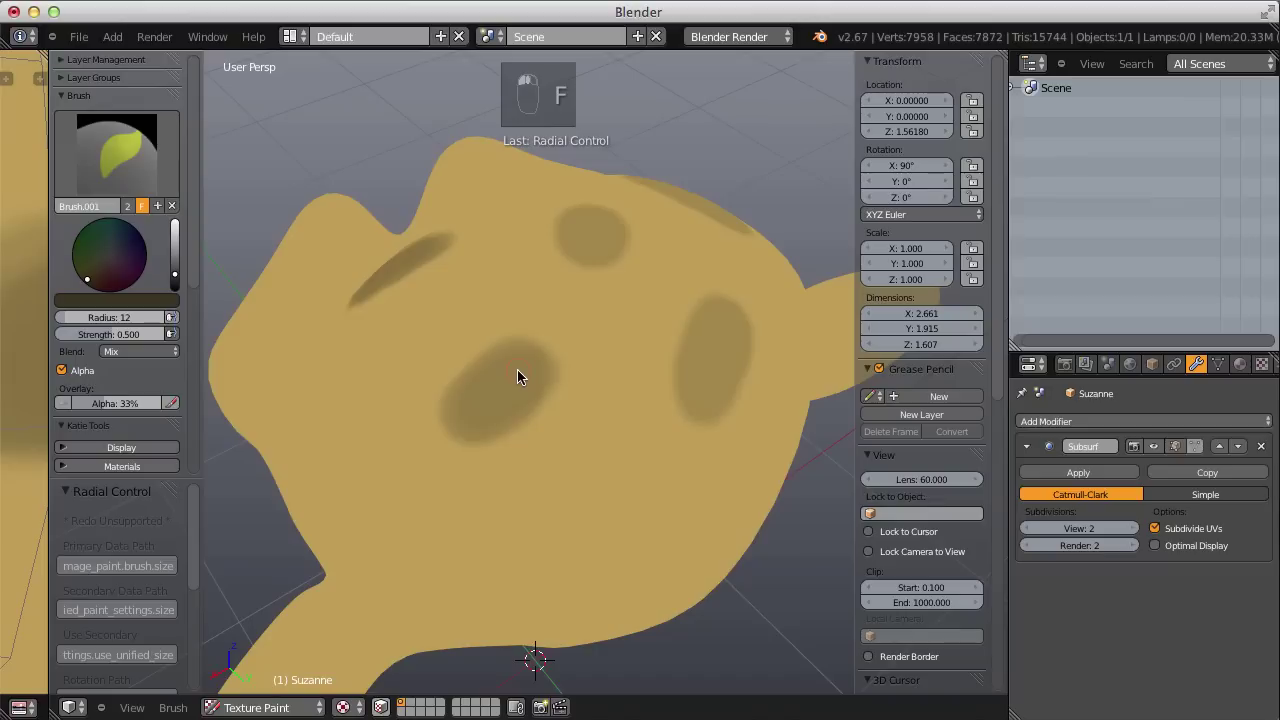
key(f)
click(475, 361)
Paint darker shading along the edges of the spots all around the head
mouse_move(495, 344)
mouse_down()
mouse_move(451, 433)
mouse_move(520, 353)
mouse_move(517, 428)
mouse_up()
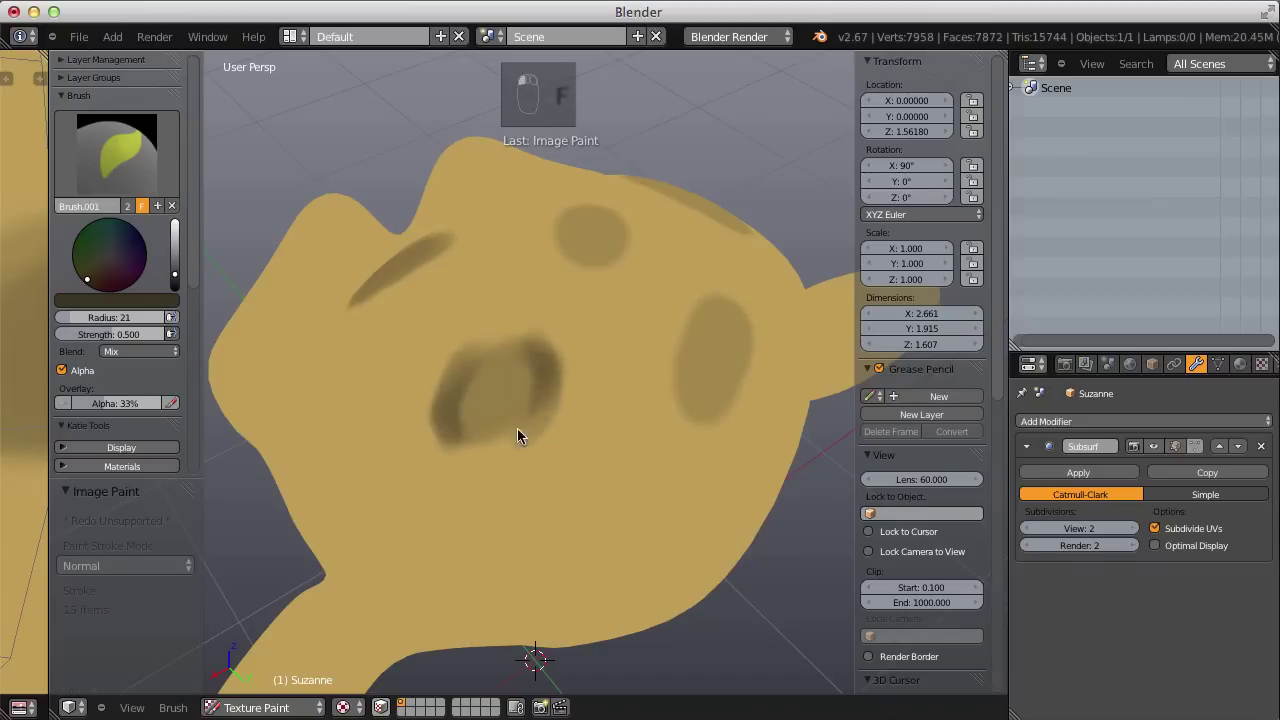
middle_drag(517, 428, 465, 450)
mouse_move(643, 374)
mouse_down()
mouse_move(631, 408)
mouse_move(648, 464)
mouse_up()
middle_drag(648, 464, 612, 482)
drag(621, 444, 620, 488)
middle_drag(620, 488, 565, 515)
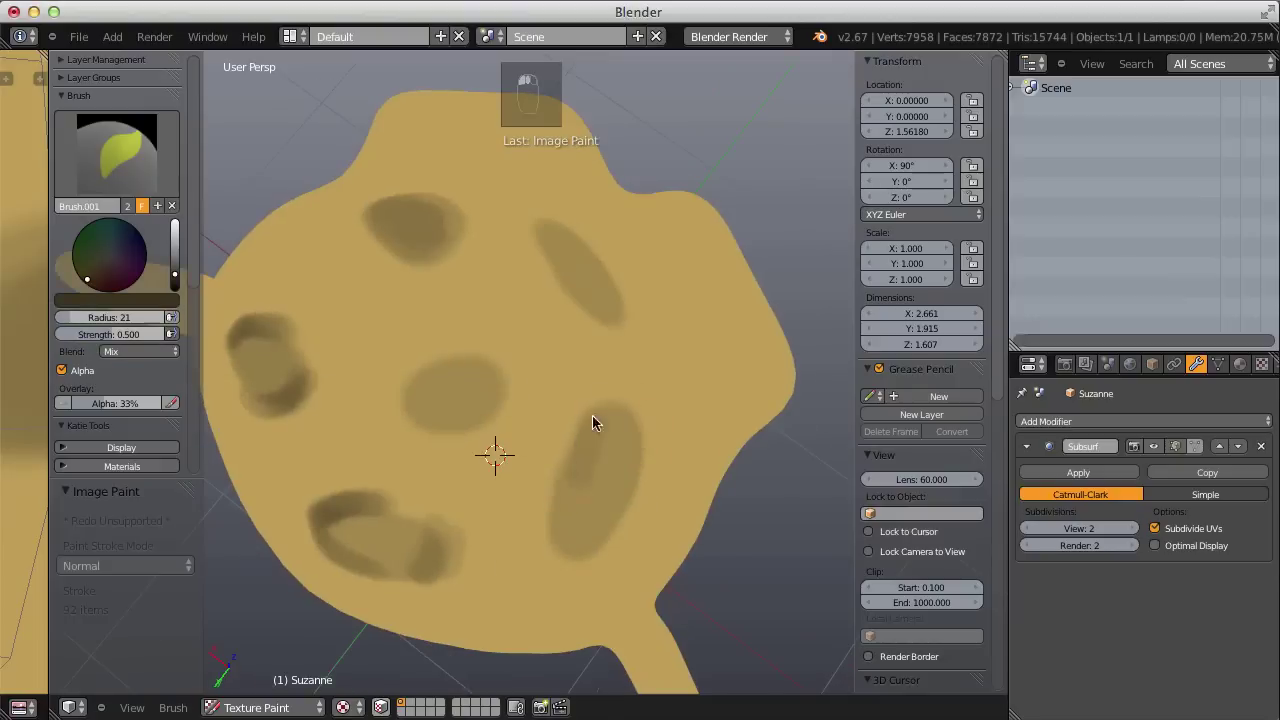
drag(592, 415, 595, 551)
drag(646, 452, 633, 409)
drag(497, 418, 426, 434)
drag(494, 374, 462, 362)
middle_drag(462, 362, 408, 372)
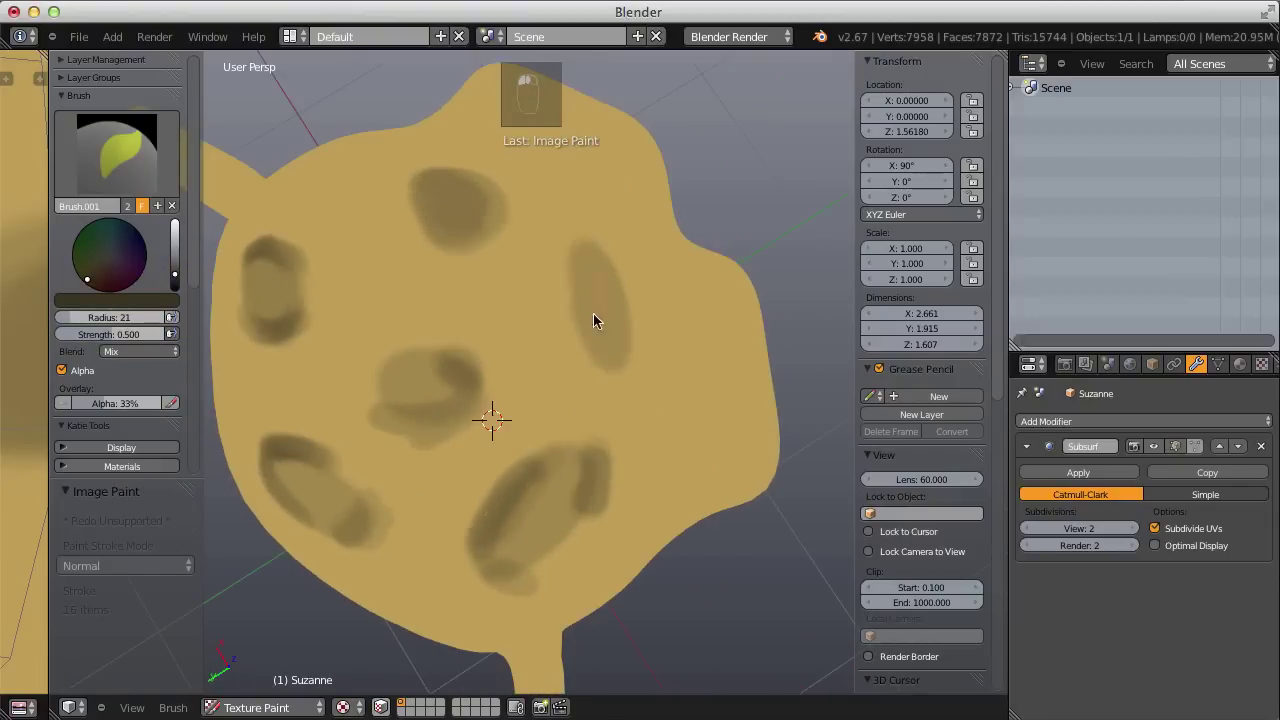
drag(582, 304, 622, 340)
drag(481, 176, 477, 236)
mouse_move(486, 234)
middle_down()
mouse_move(663, 383)
mouse_move(686, 349)
mouse_move(728, 343)
mouse_move(760, 286)
mouse_move(711, 380)
mouse_move(594, 443)
middle_up()
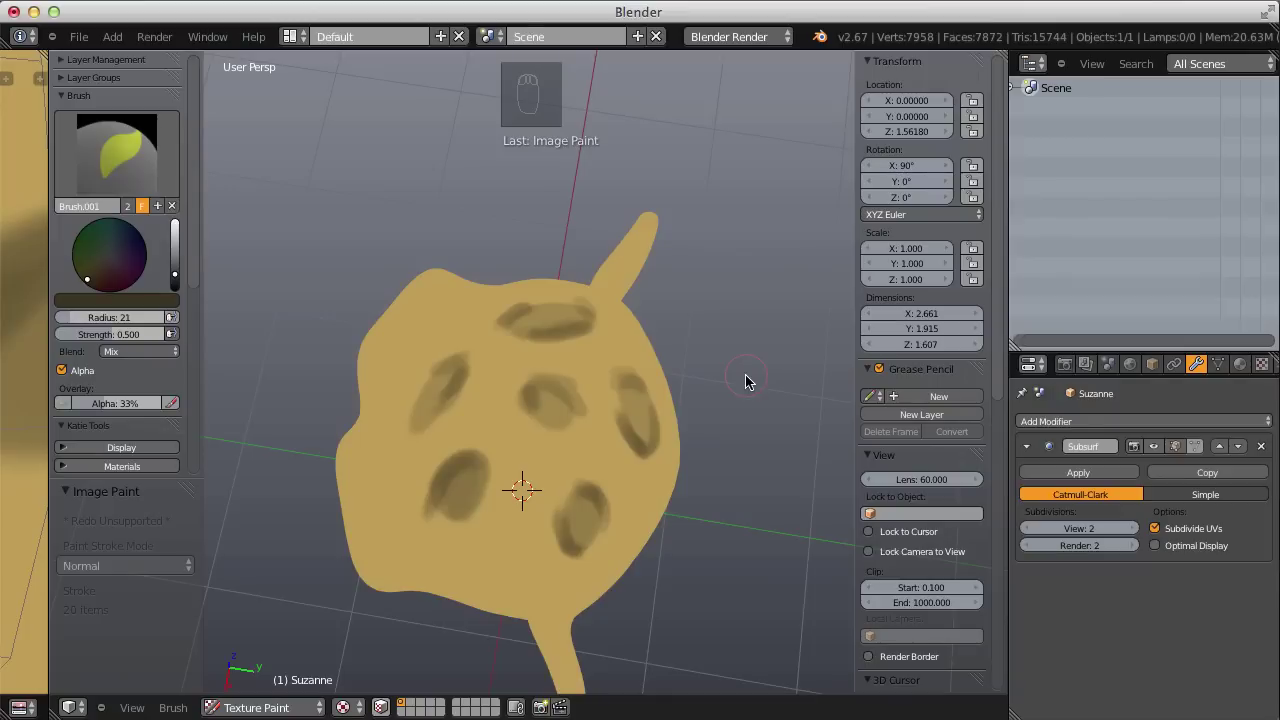
middle_drag(771, 415, 593, 437)
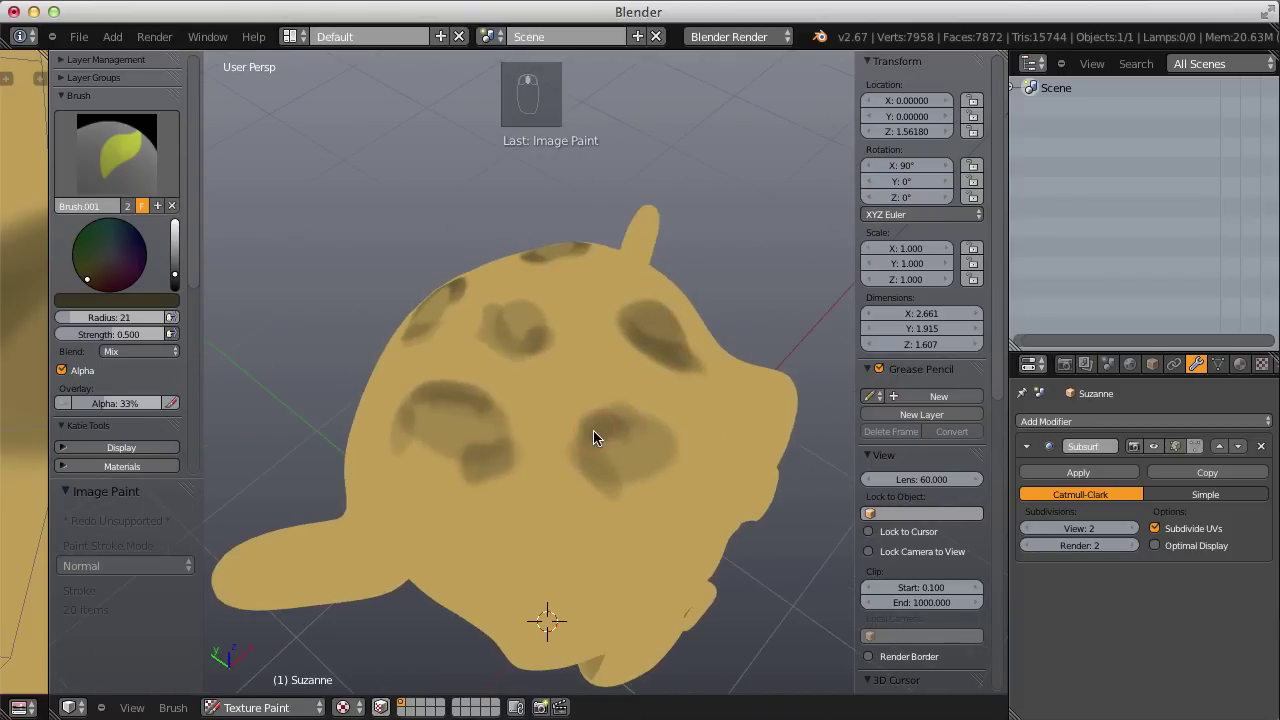
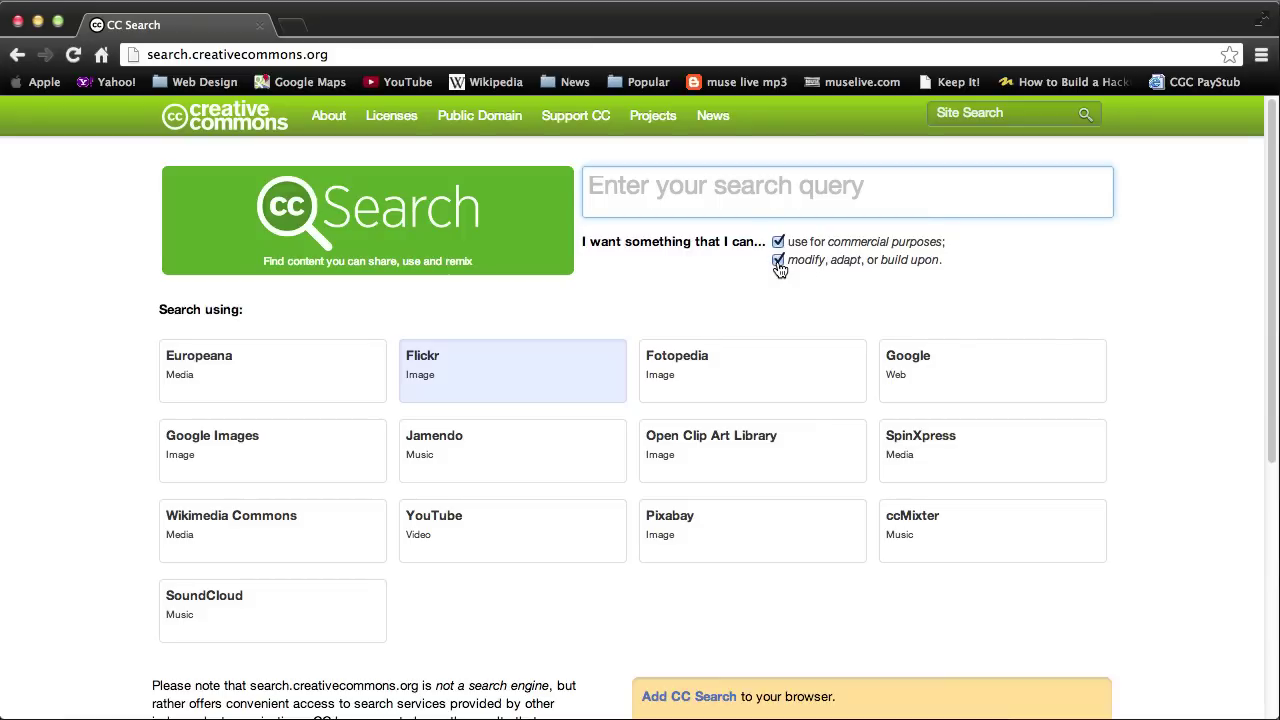
Search Flickr through CC Search for "leopard spots" images that allow commercial use and modification
click(863, 200)
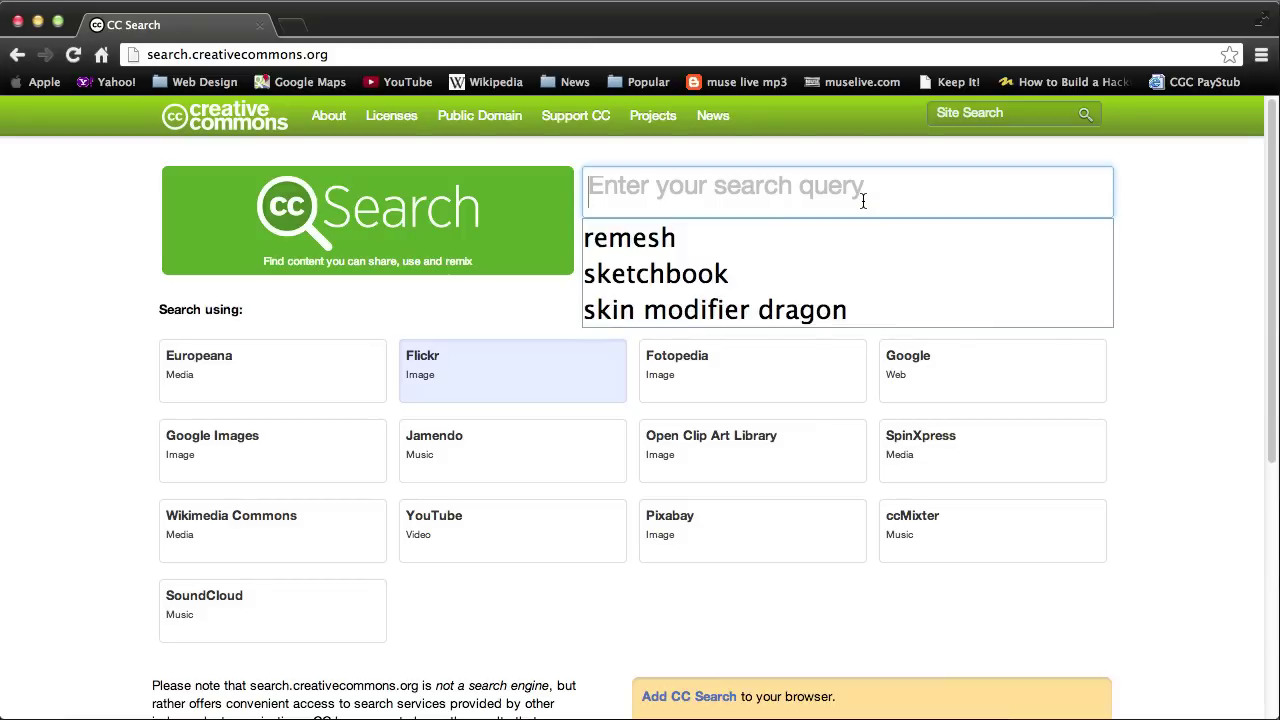
text(leopard)
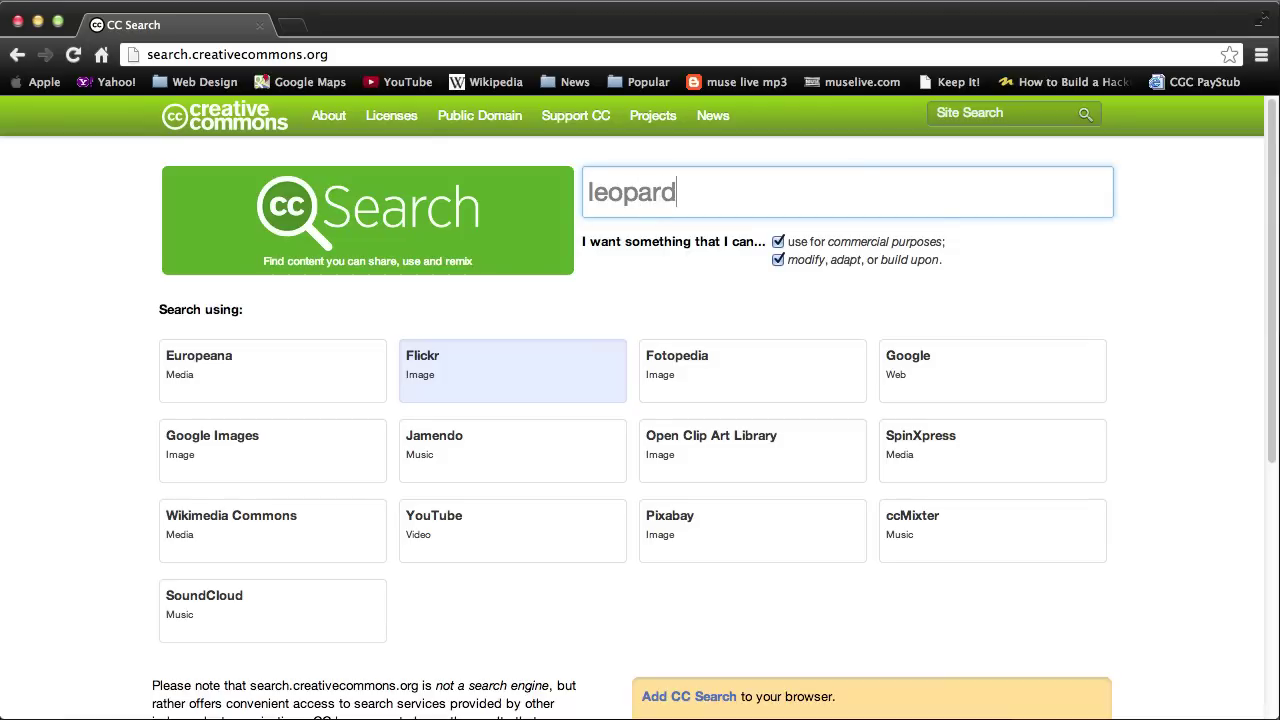
text( spots)
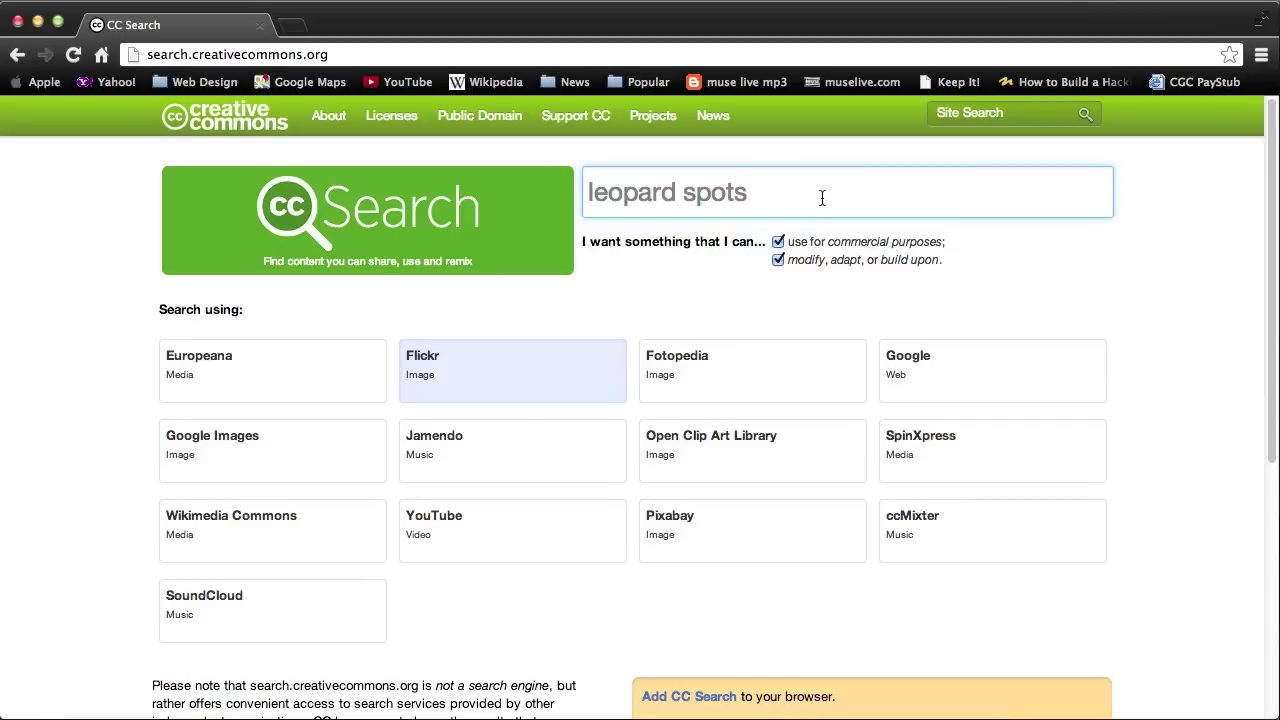
click(472, 373)
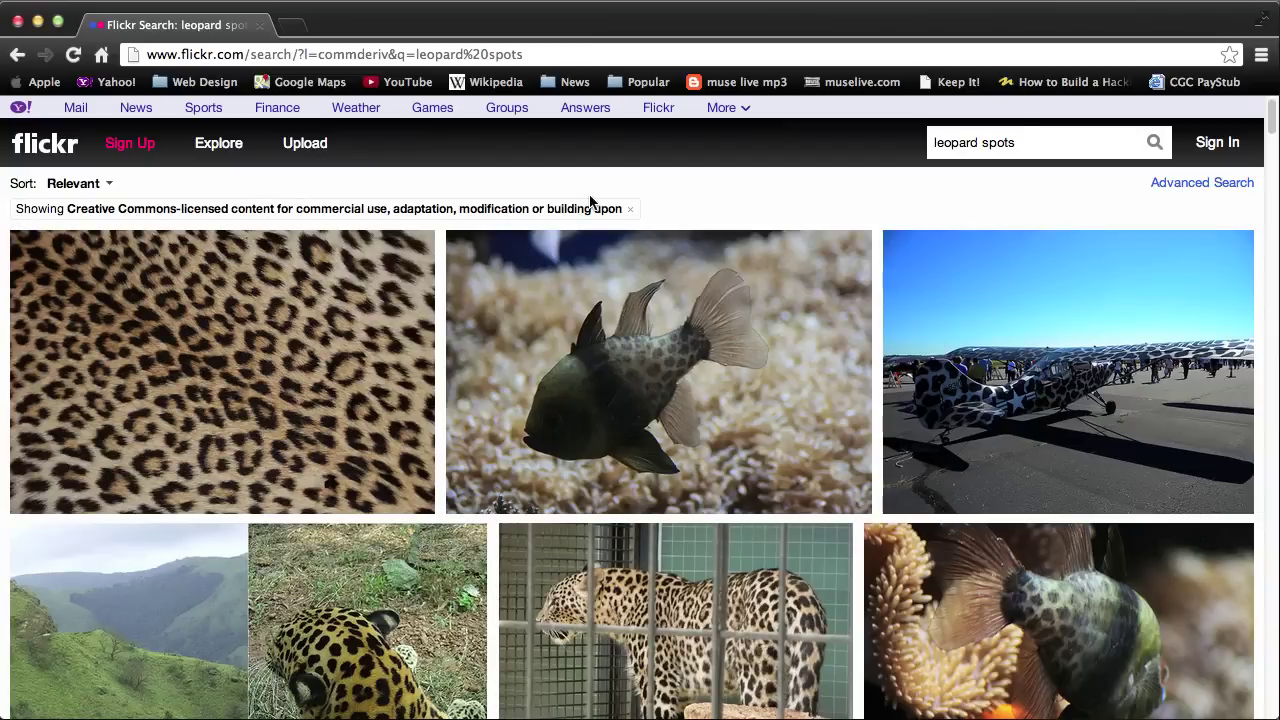
Browse the Flickr results and open the first close-up photo of leopard fur, titled Leopard Spots
mouse_move(293, 322)
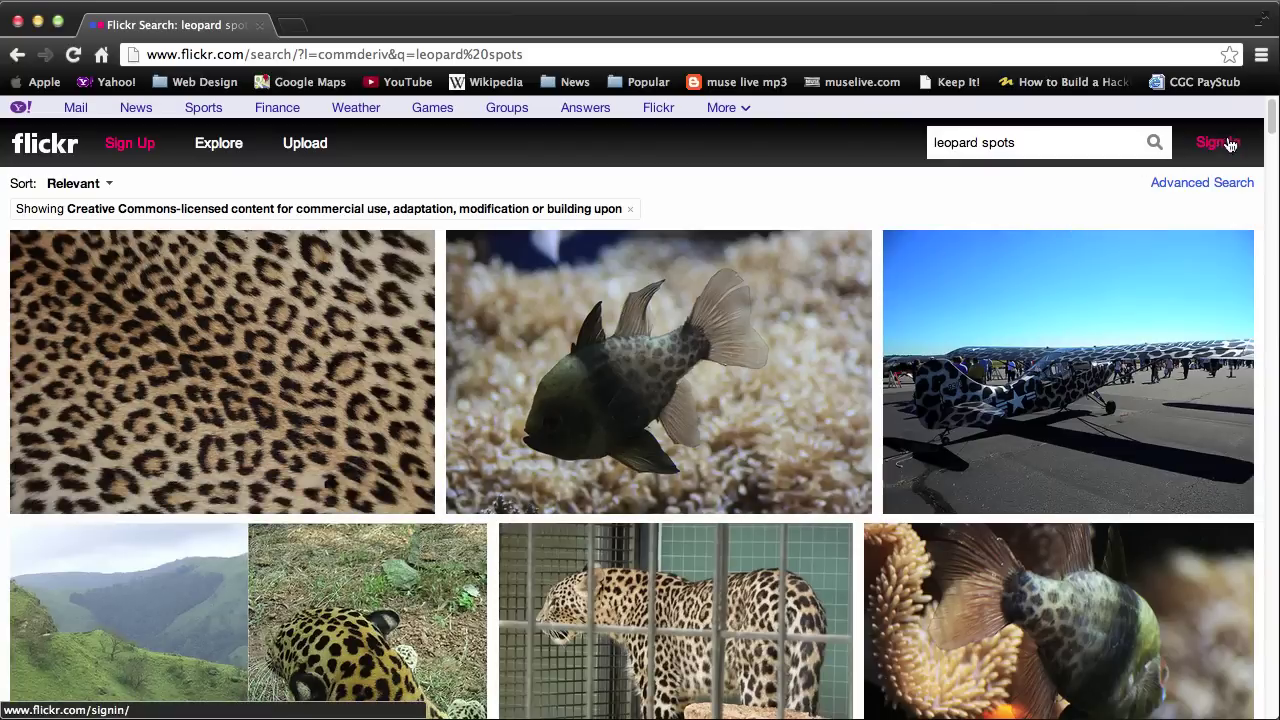
drag(1272, 114, 1266, 166)
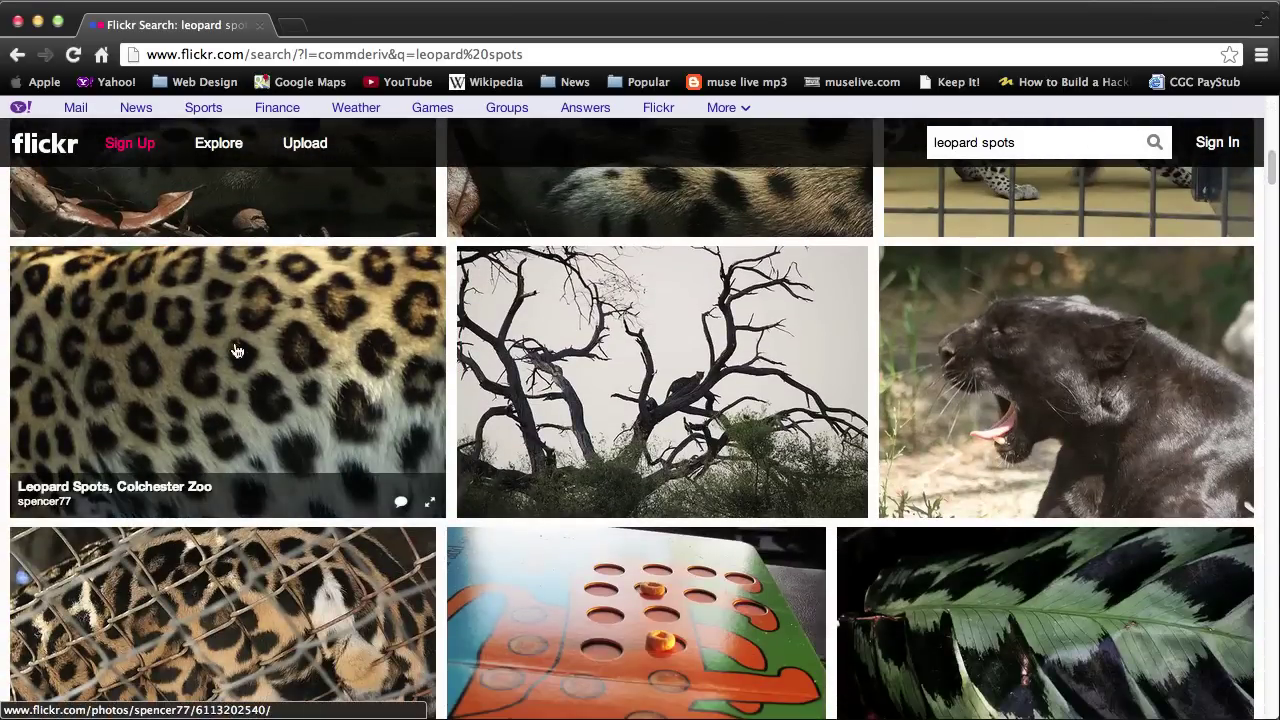
drag(1270, 165, 1271, 116)
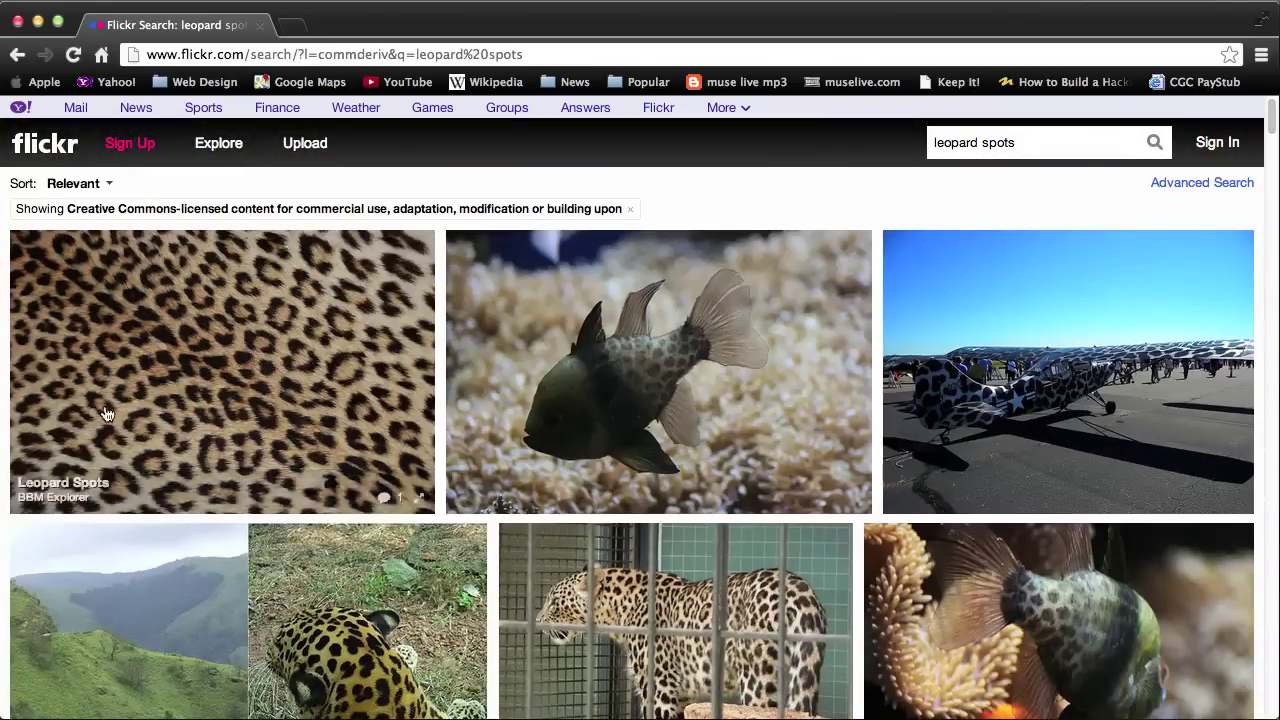
click(199, 370)
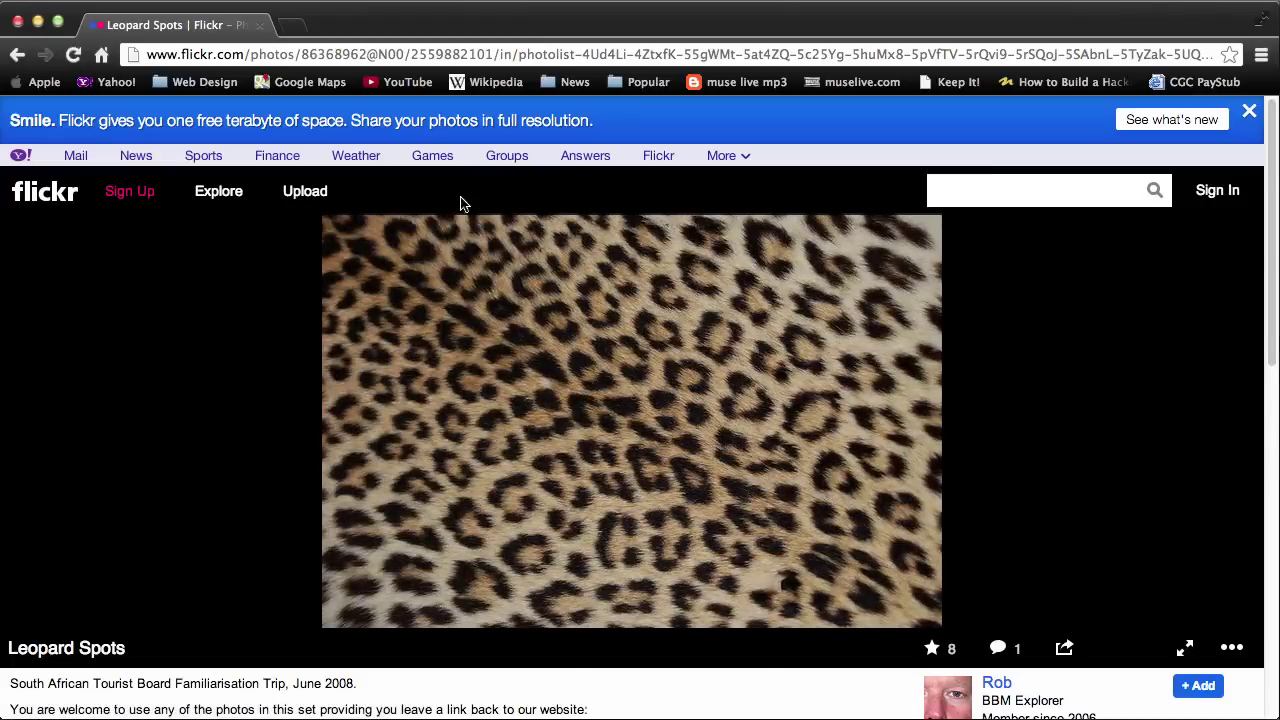
Show the available sizes of the Leopard Spots photo and open its Large version
right_click(641, 344)
drag(721, 381, 791, 383)
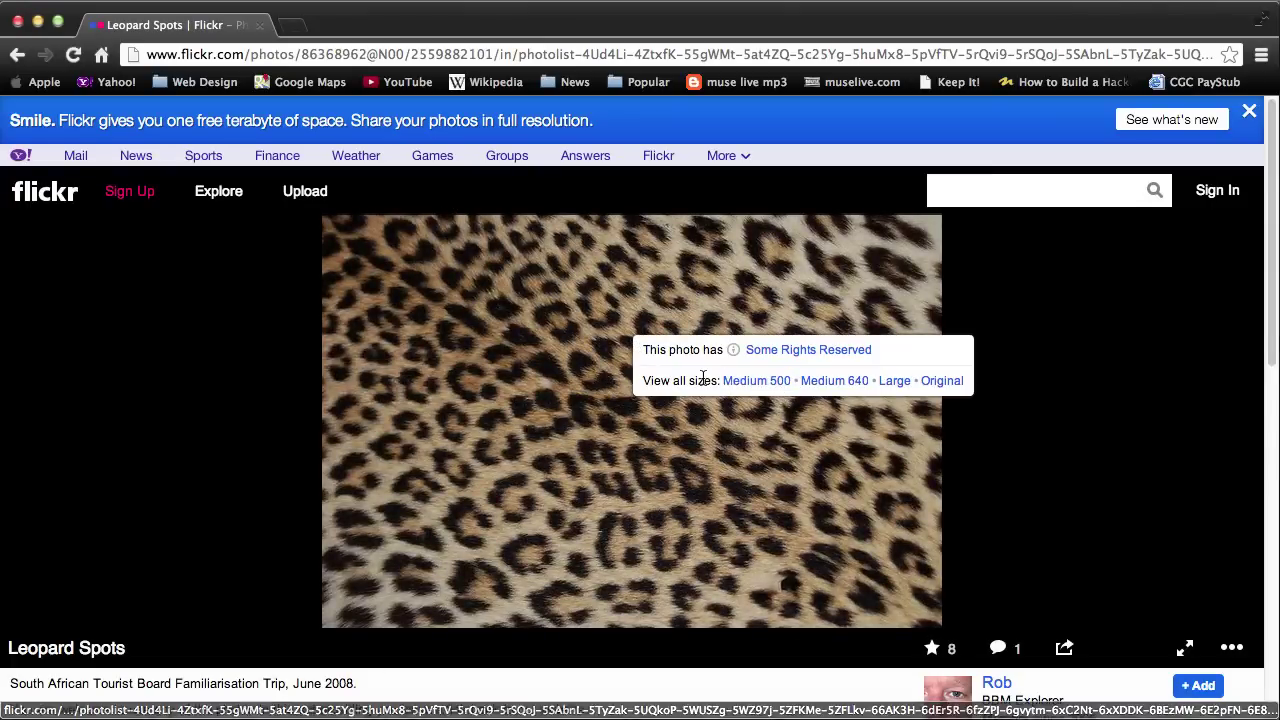
double_click(895, 381)
double_click(923, 383)
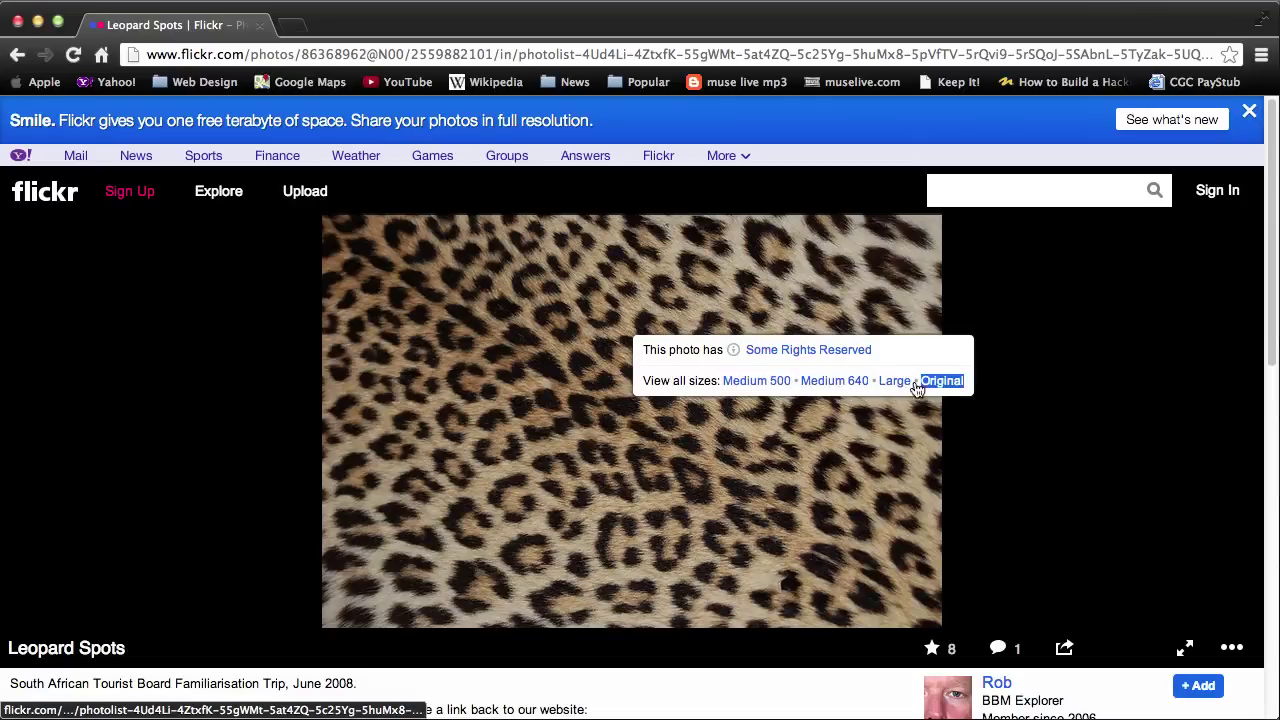
double_click(897, 386)
click(896, 387)
double_click(897, 386)
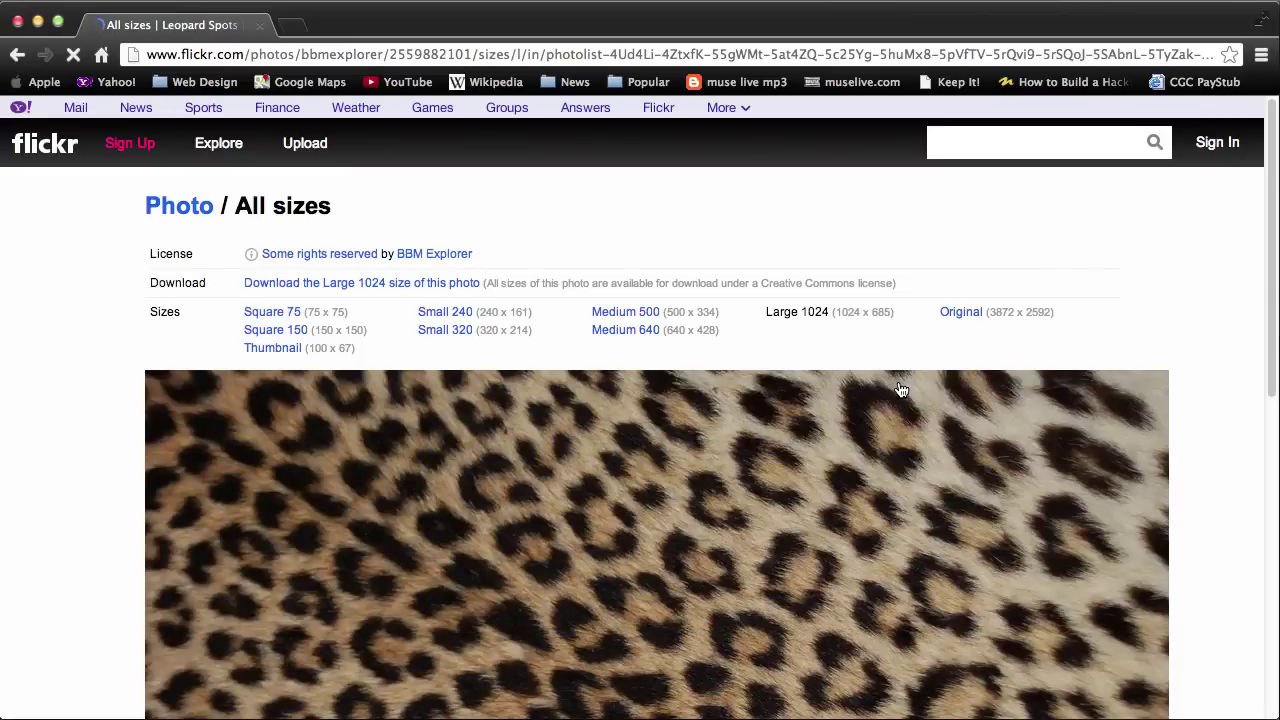
Start saving the large leopard image and choose the tex folder inside Dropbox's WIP project tip_working-with-brush-textures as its destination
scroll(900, 390, down, 5)
right_click(685, 331)
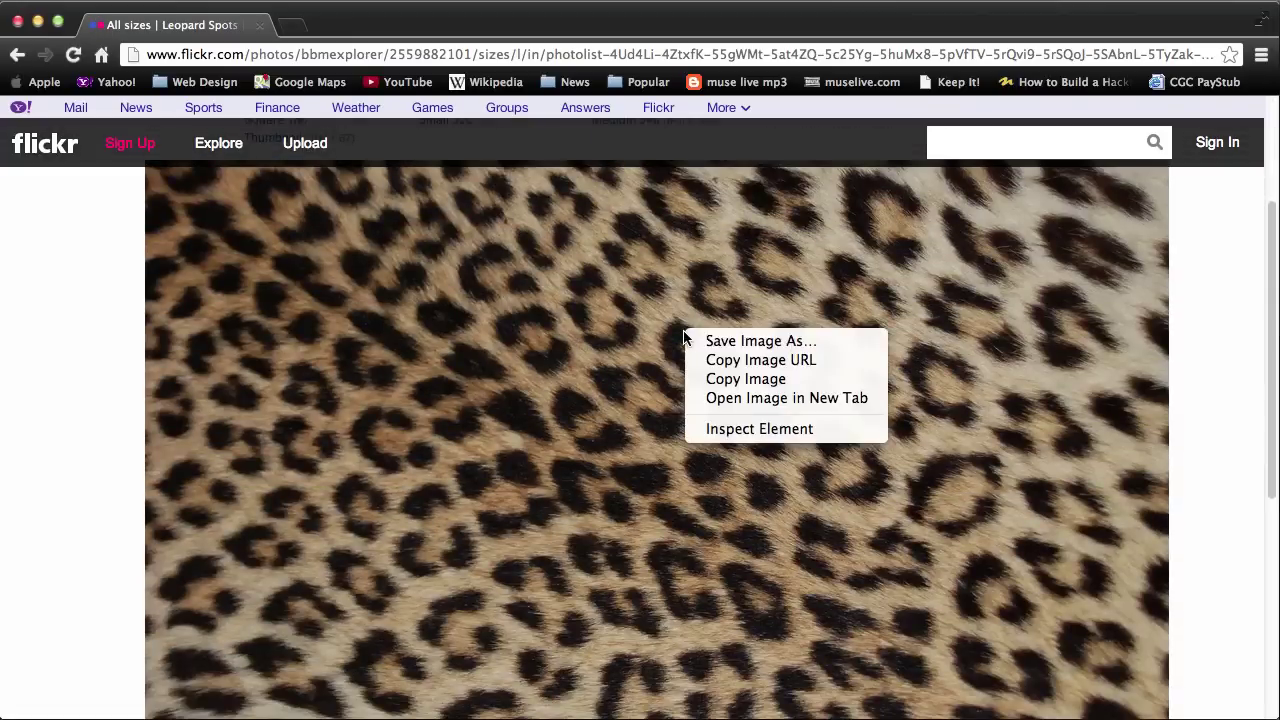
click(737, 341)
click(388, 280)
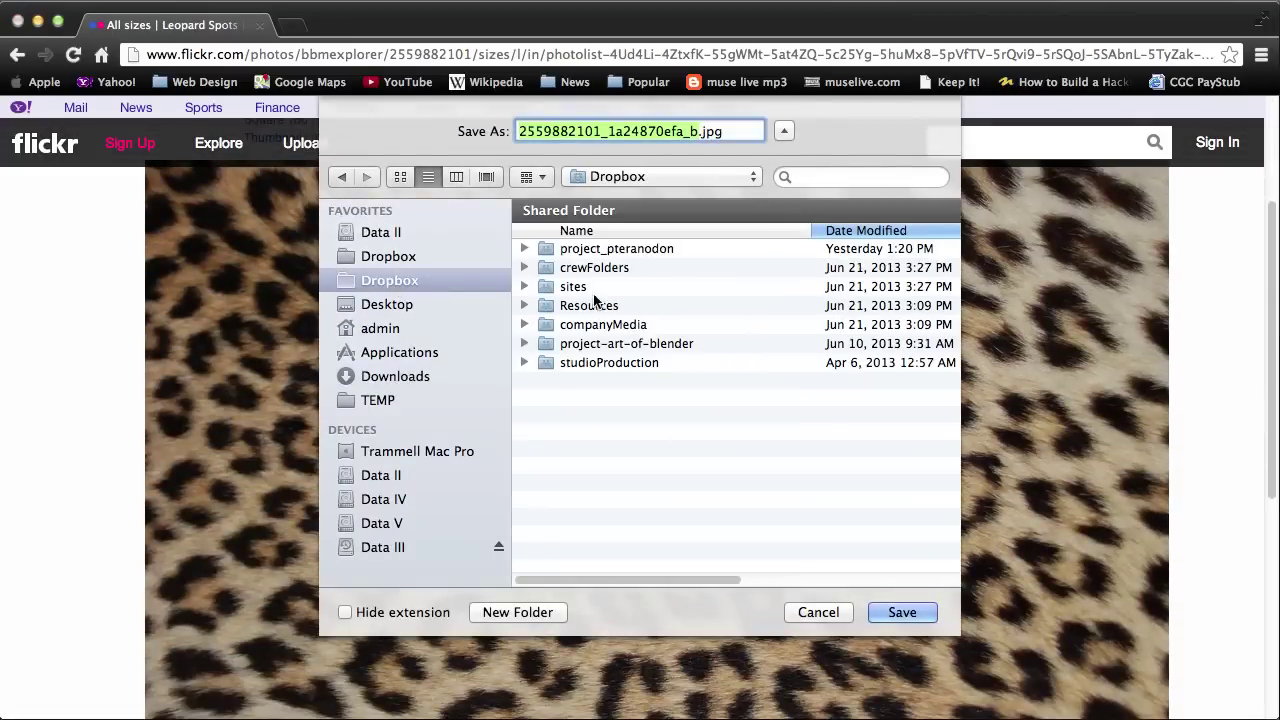
double_click(578, 266)
double_click(580, 249)
double_click(570, 248)
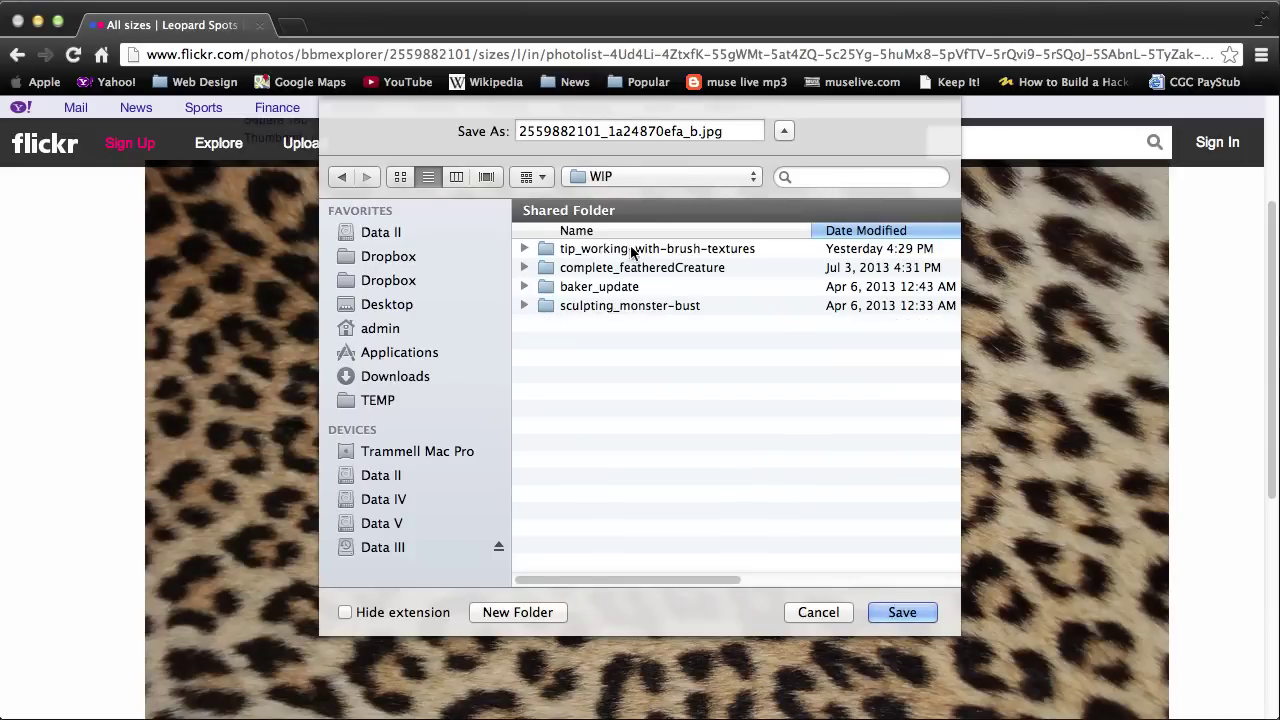
double_click(580, 248)
double_click(594, 268)
Name the image file leopardSpots_raw.jpg and save it
double_click(597, 131)
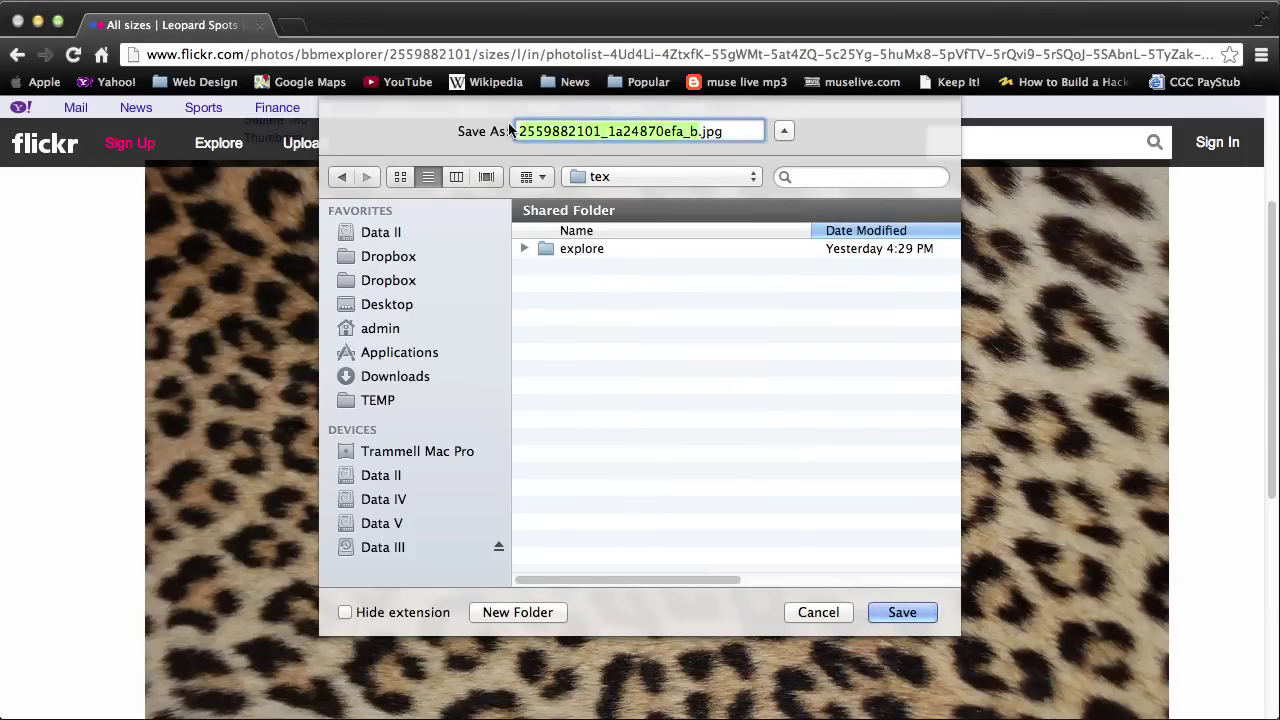
text(leop)
text(ardSpo)
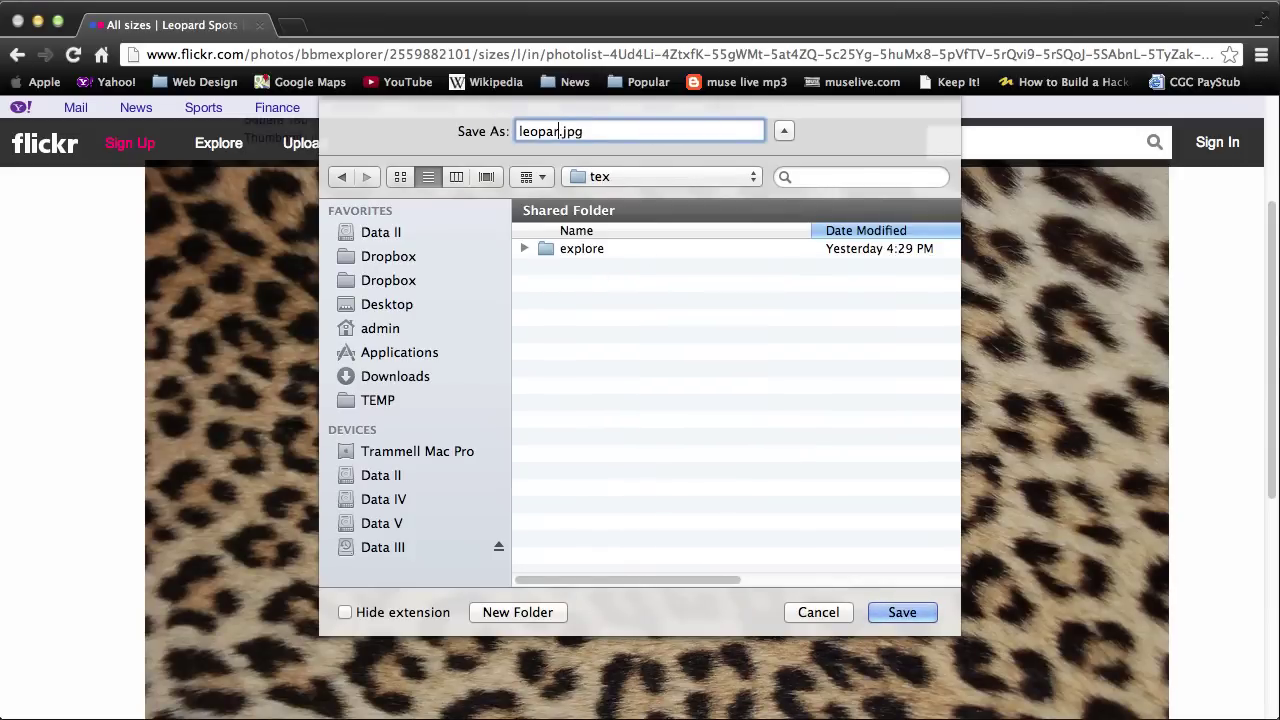
text(ts_raw)
key(Return)
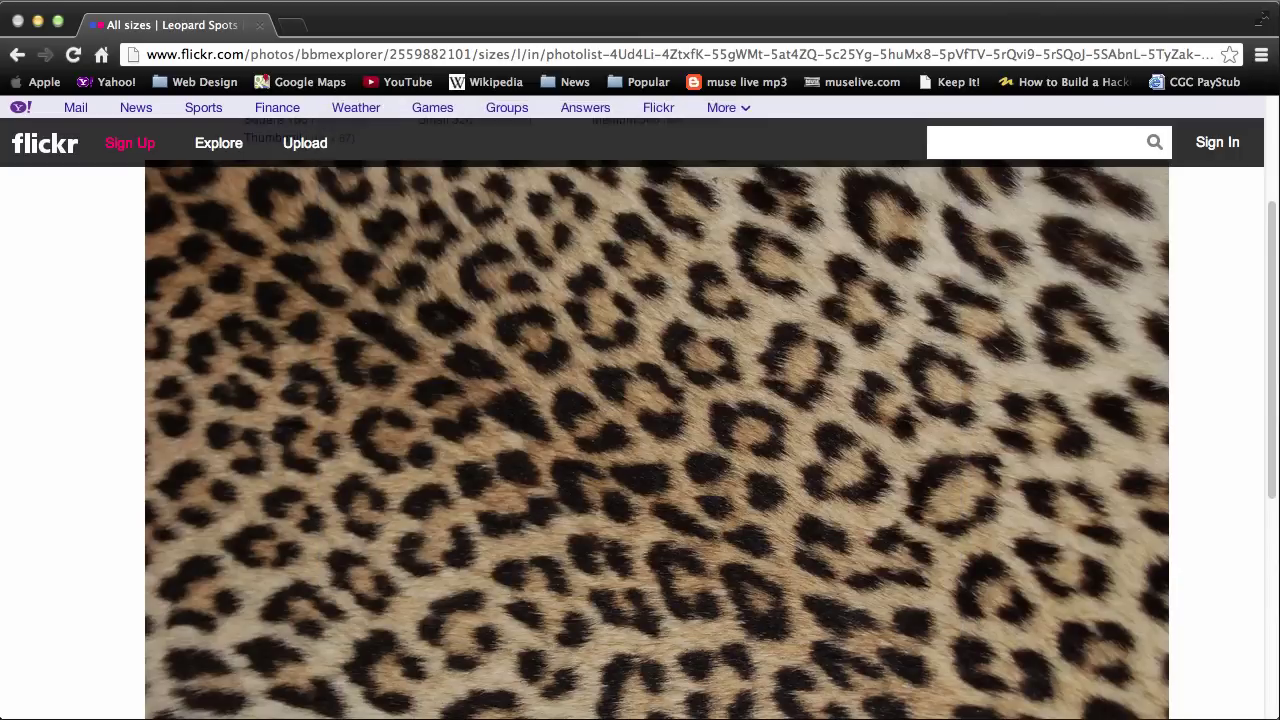
Switch to Blender, expand the brush's Texture settings and choose Brush.001 as the active brush
key(super+Tab)
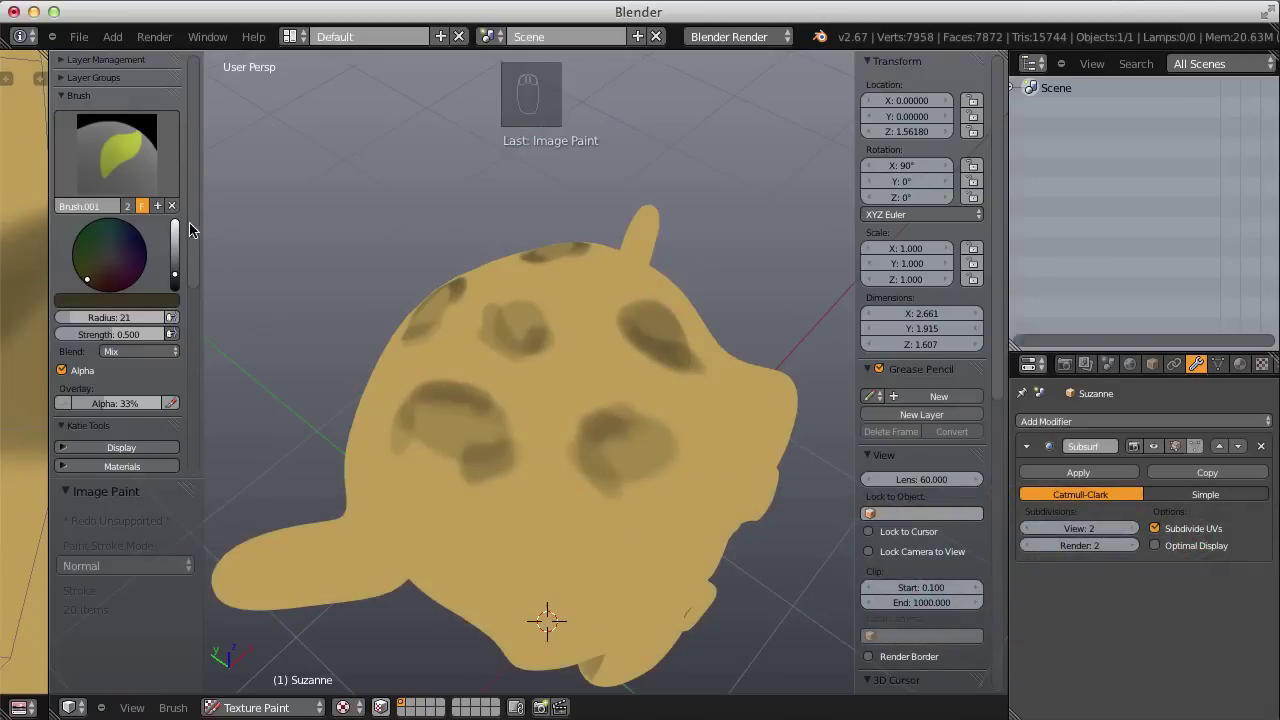
mouse_move(196, 115)
mouse_down()
mouse_move(194, 294)
mouse_move(192, 229)
mouse_up()
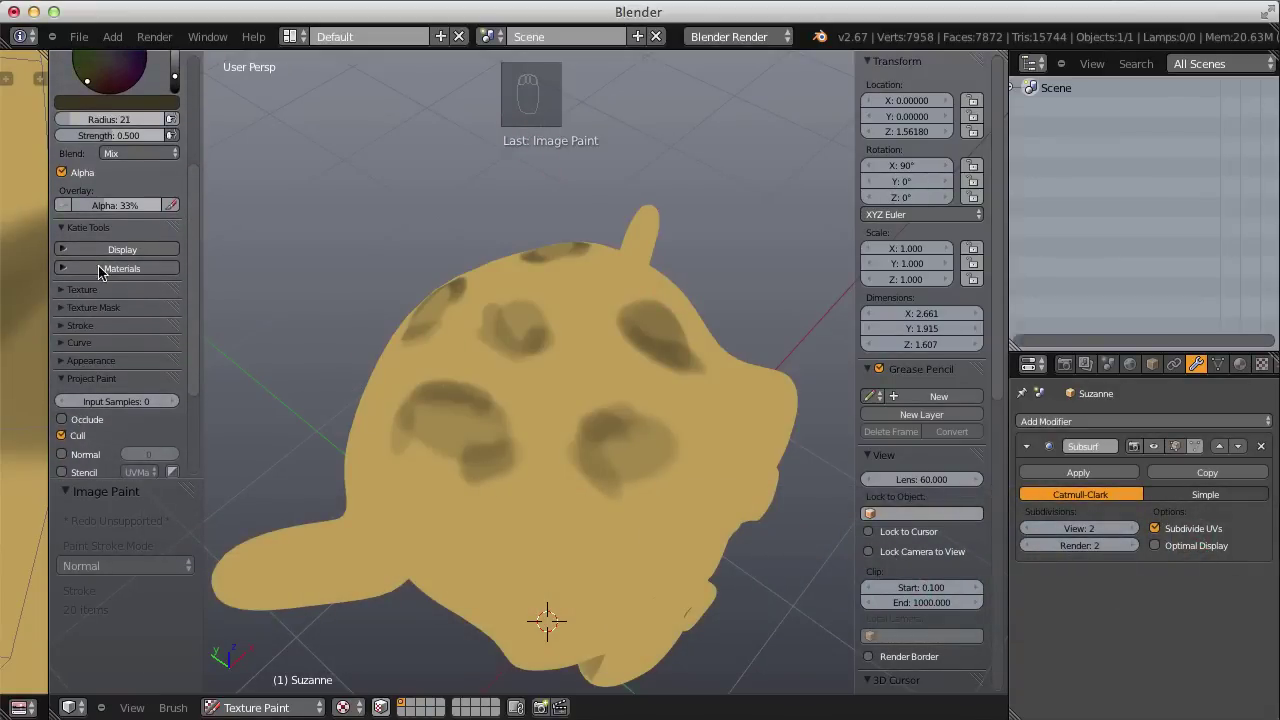
click(62, 292)
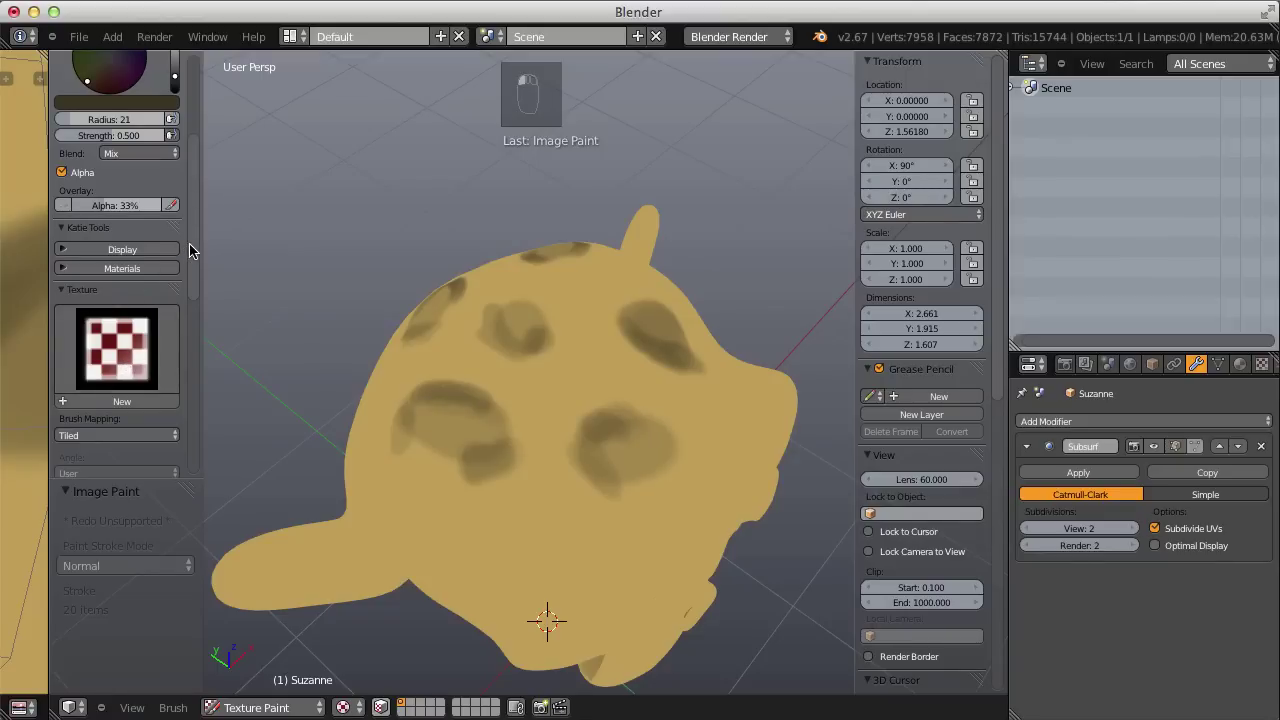
drag(192, 250, 192, 166)
click(95, 163)
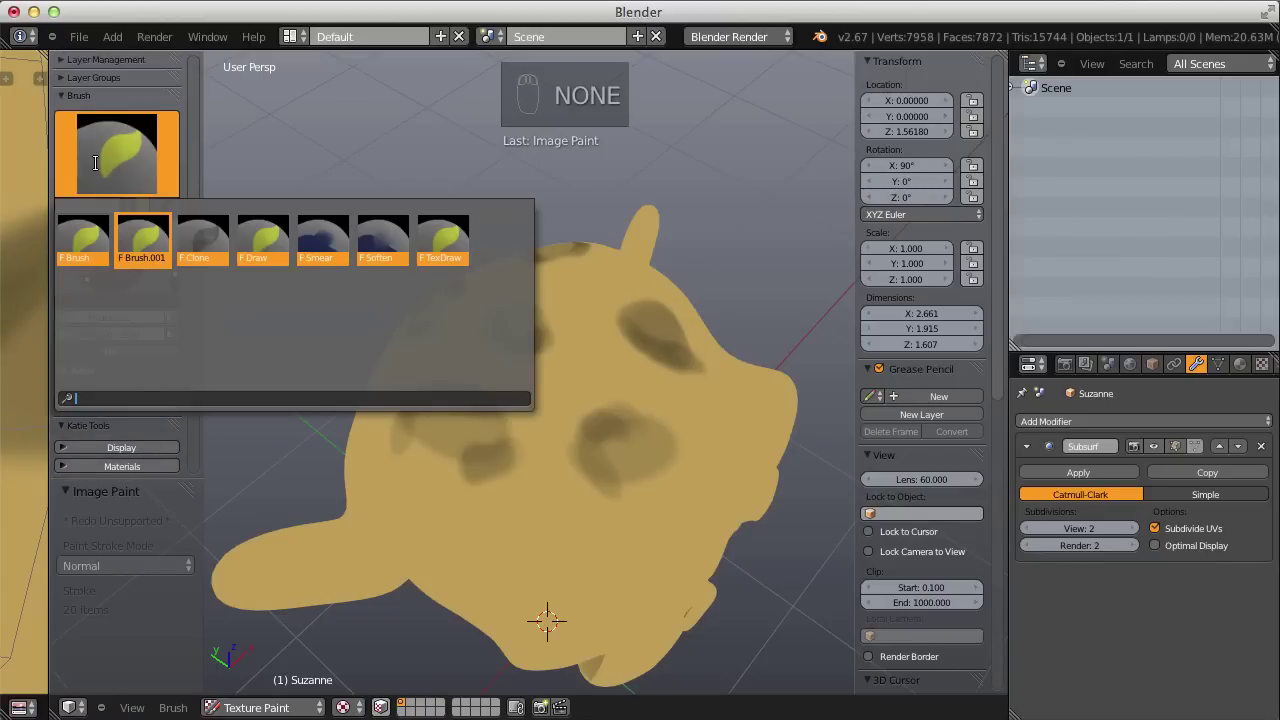
click(156, 229)
Add a new paint brush based on Brush.001 and name it Stamp
click(157, 205)
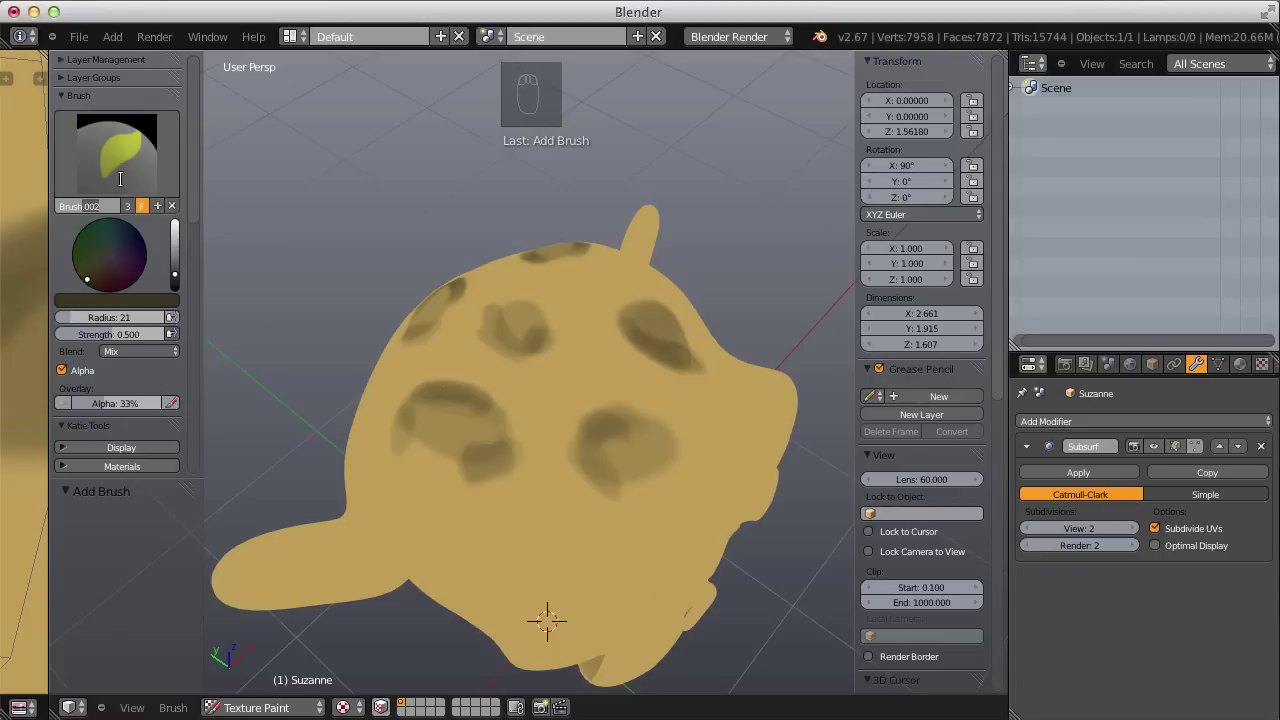
key(BackSpace)
key(BackSpace)
key(BackSpace)
key(BackSpace)
text(SStamp)
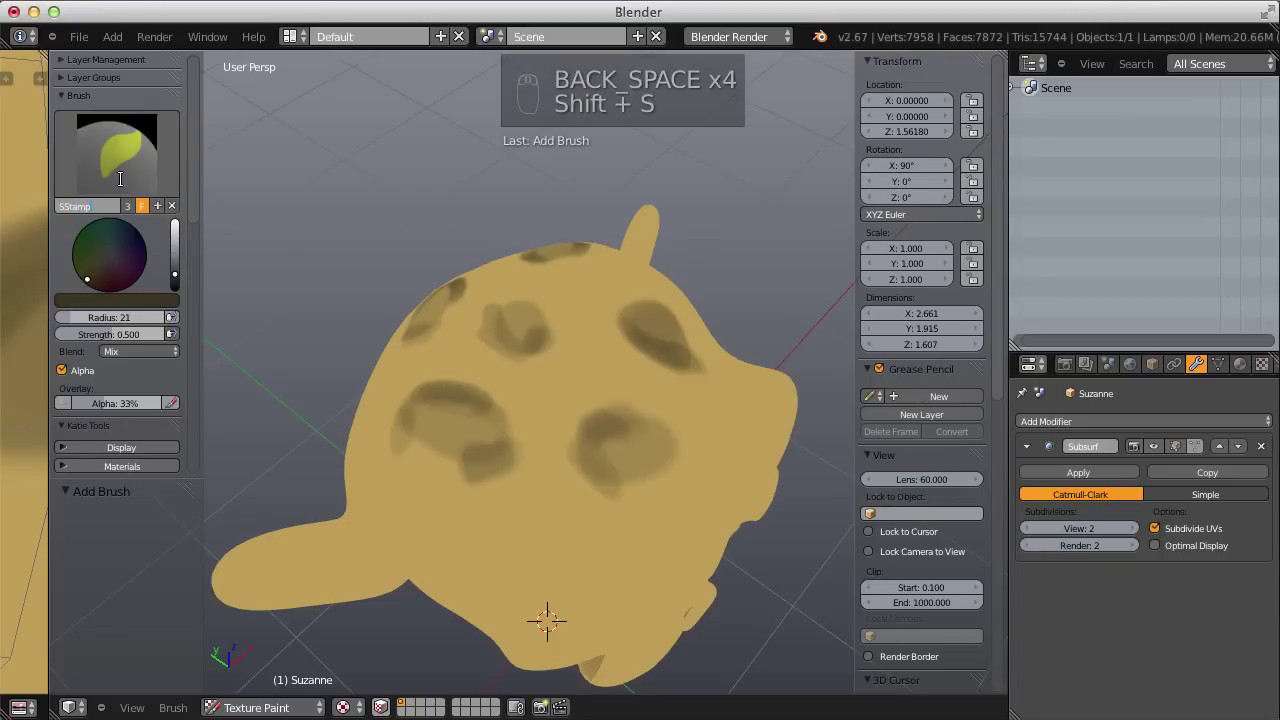
key(BackSpace)
key(BackSpace)
text(tamp)
key(Return)
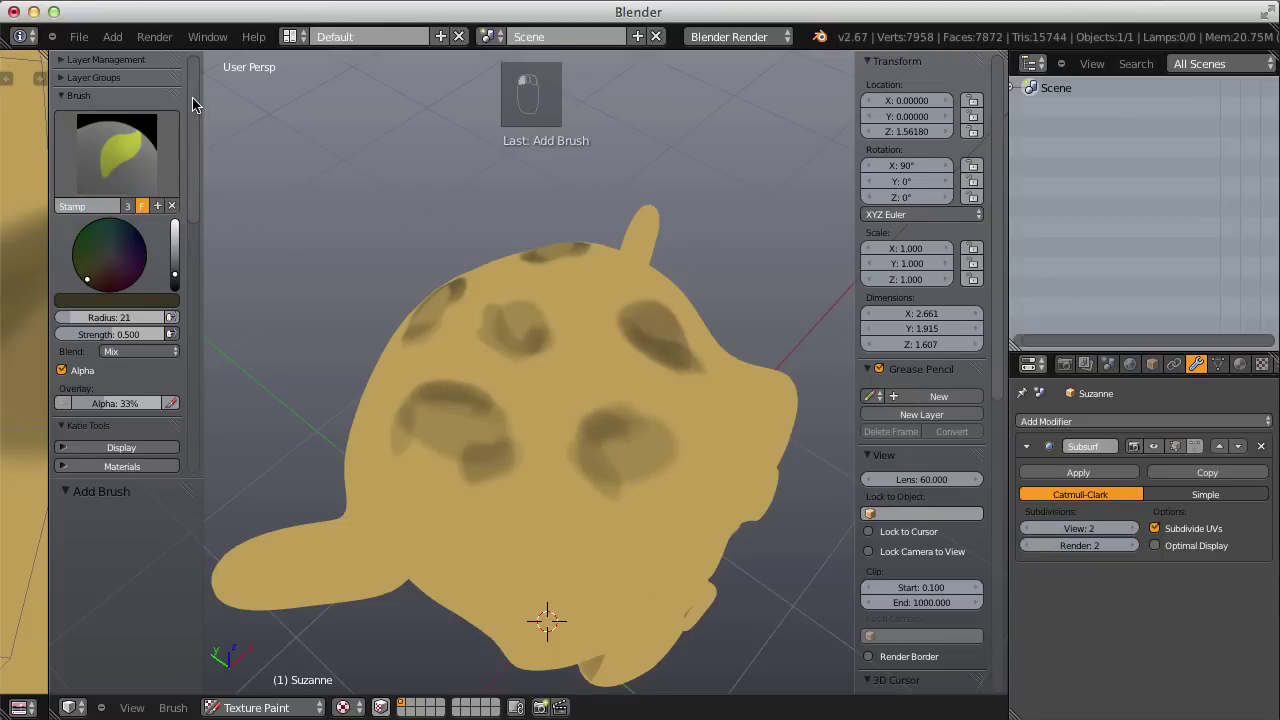
Create a new texture for the Stamp brush and name it leopardSpots_RAW
drag(194, 104, 185, 247)
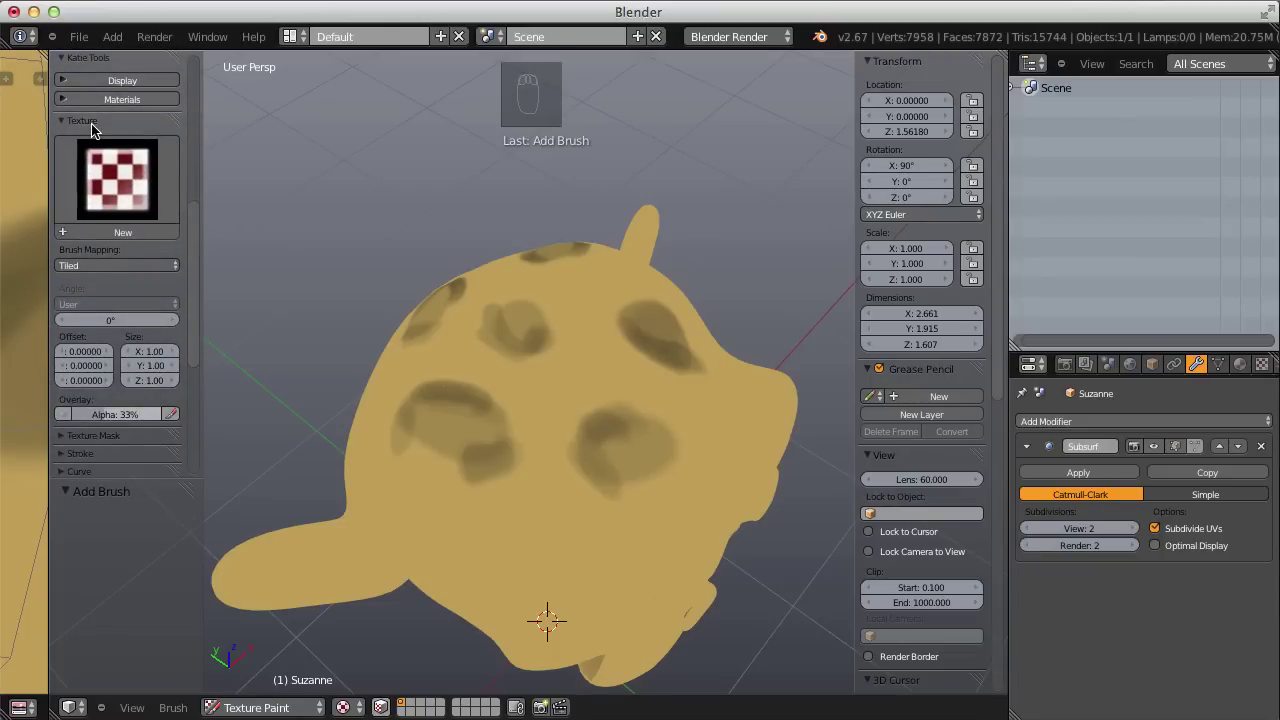
click(120, 232)
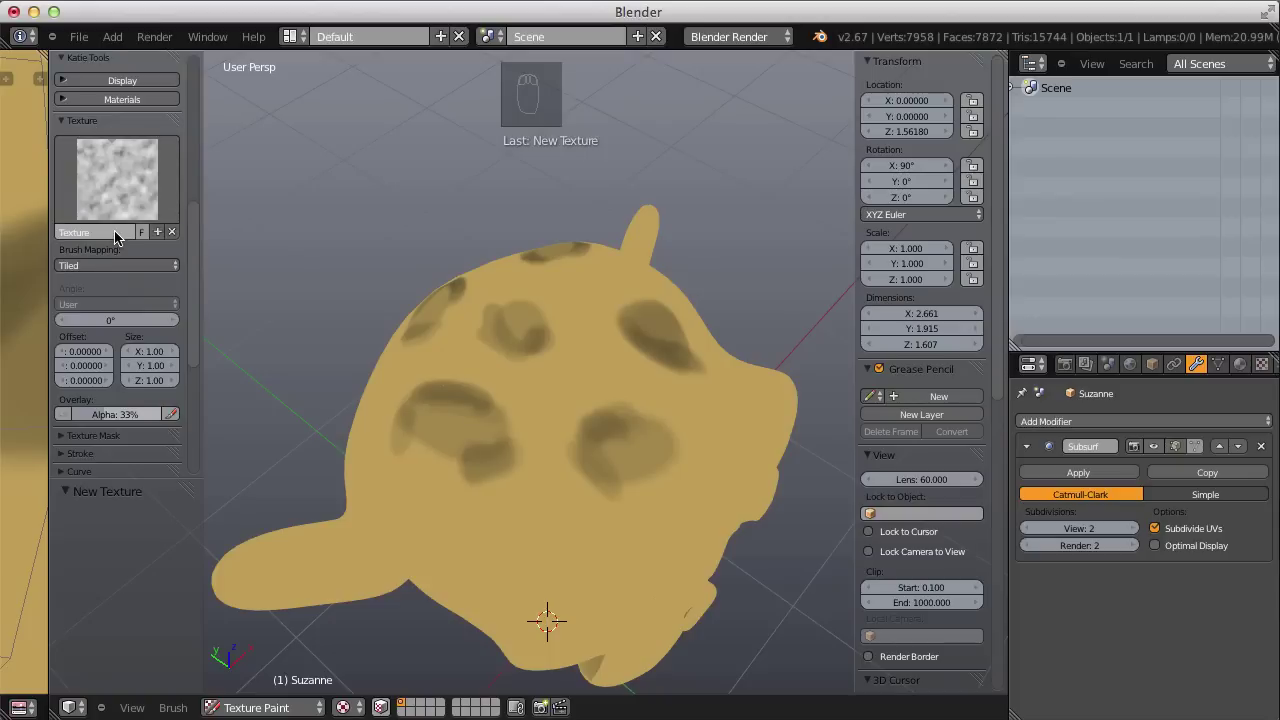
double_click(114, 233)
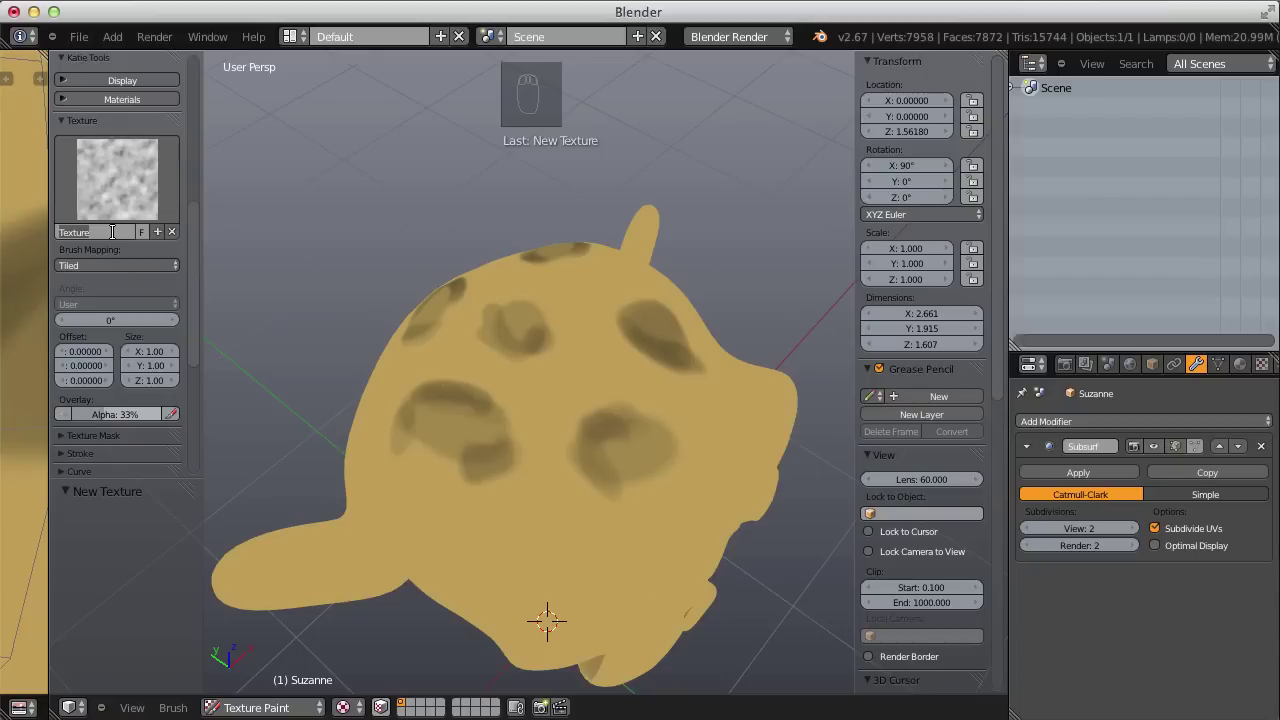
text(le)
text(opardSpotsRAW)
key(Return)
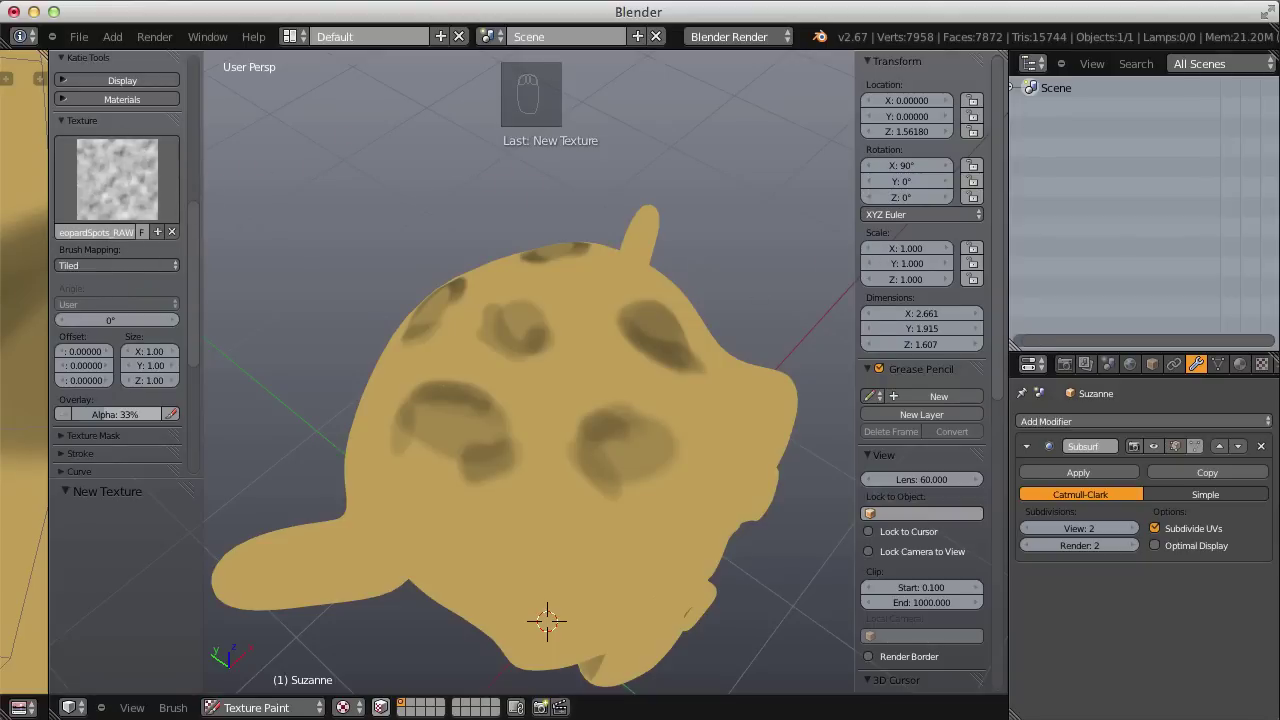
Display the Stamp brush's leopardSpots_RAW texture settings in the Properties editor
middle_drag(1236, 366, 1184, 368)
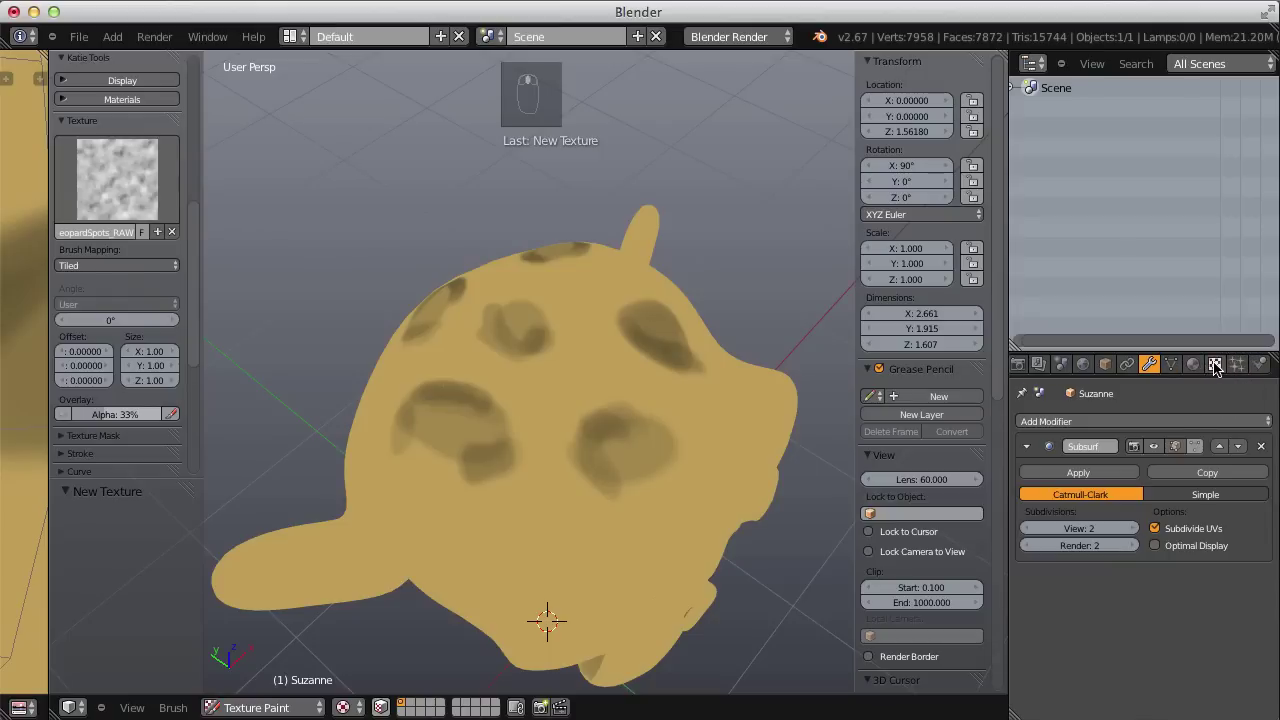
click(1215, 367)
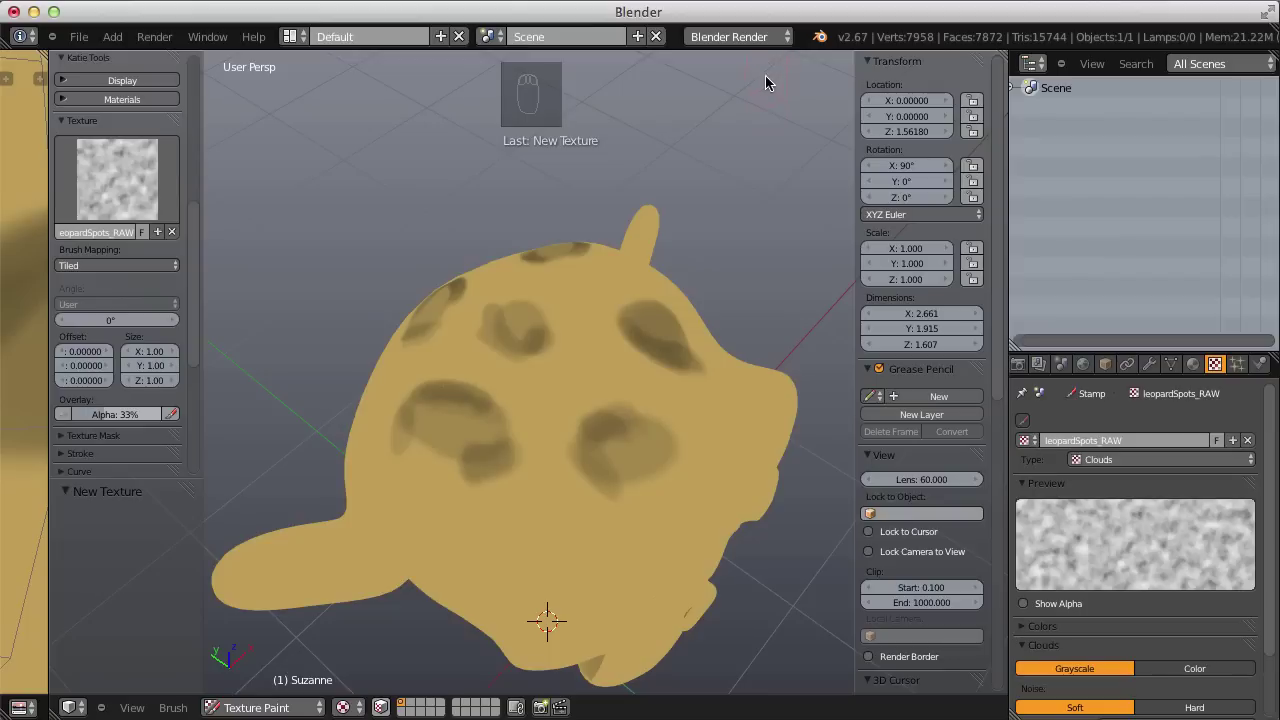
click(1023, 421)
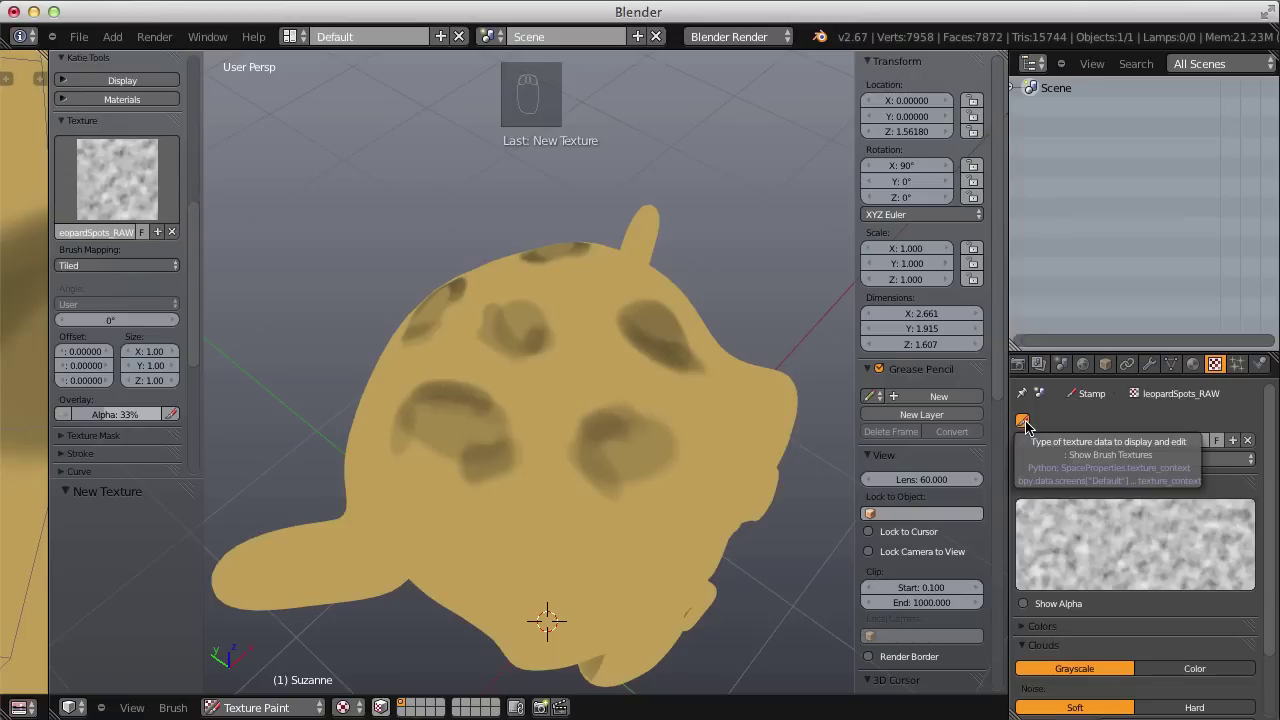
Add a new material to Suzanne and switch the texture settings from material back to brush textures
click(1193, 363)
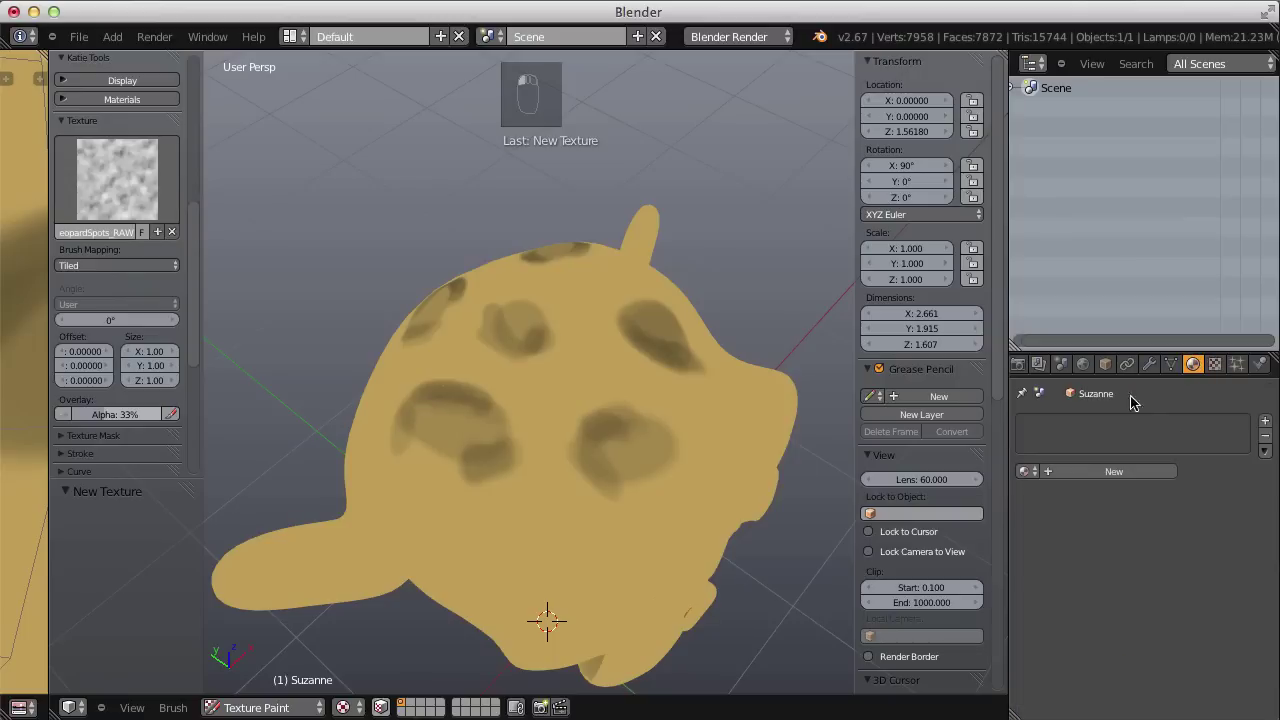
click(1105, 472)
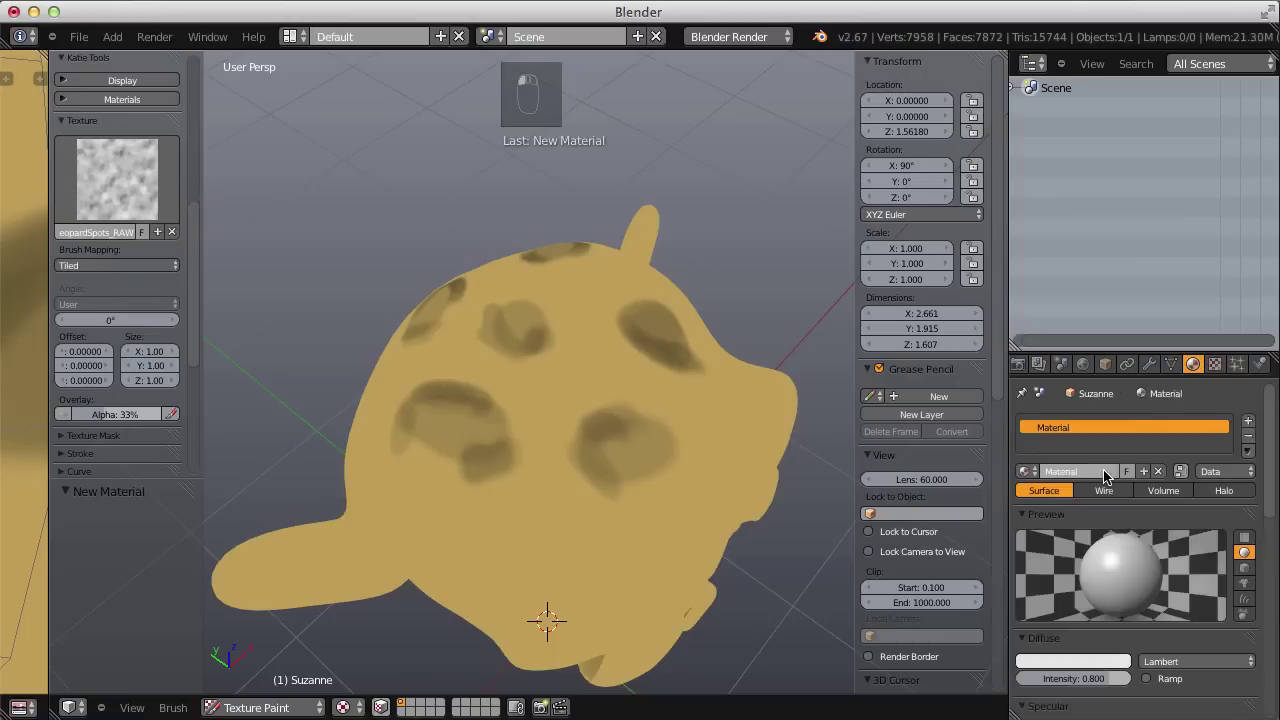
click(1214, 363)
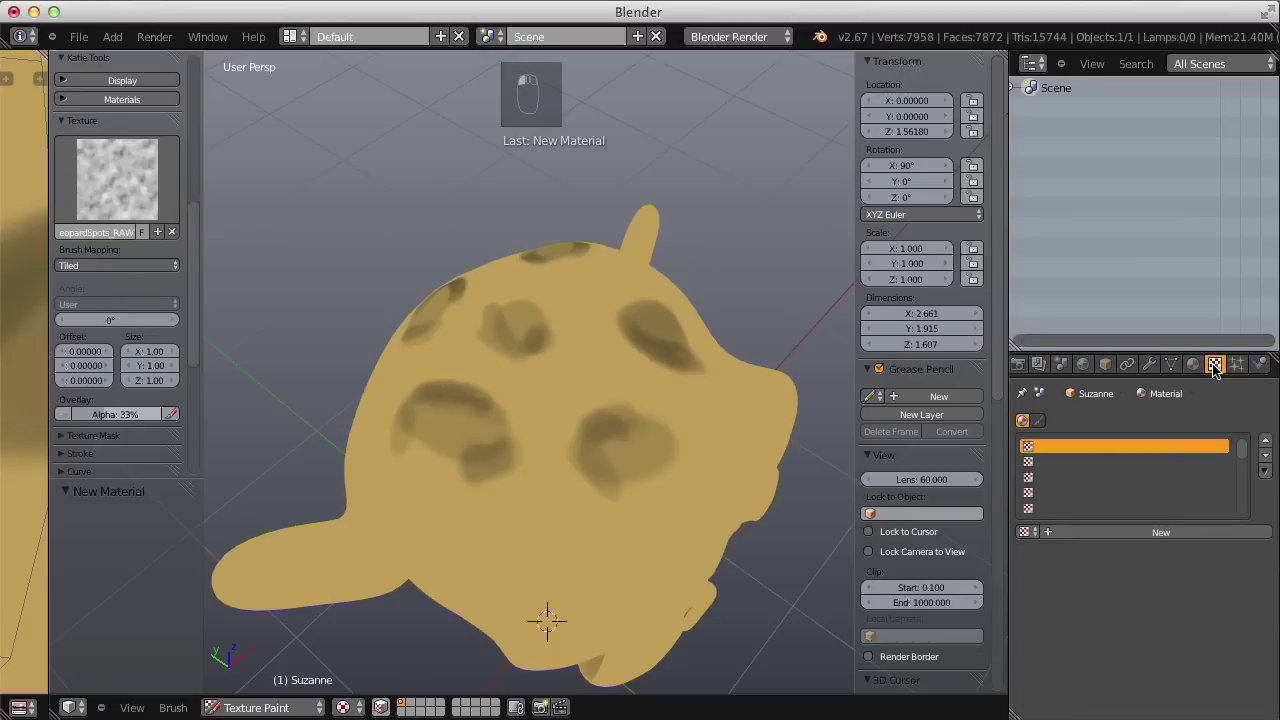
click(1037, 420)
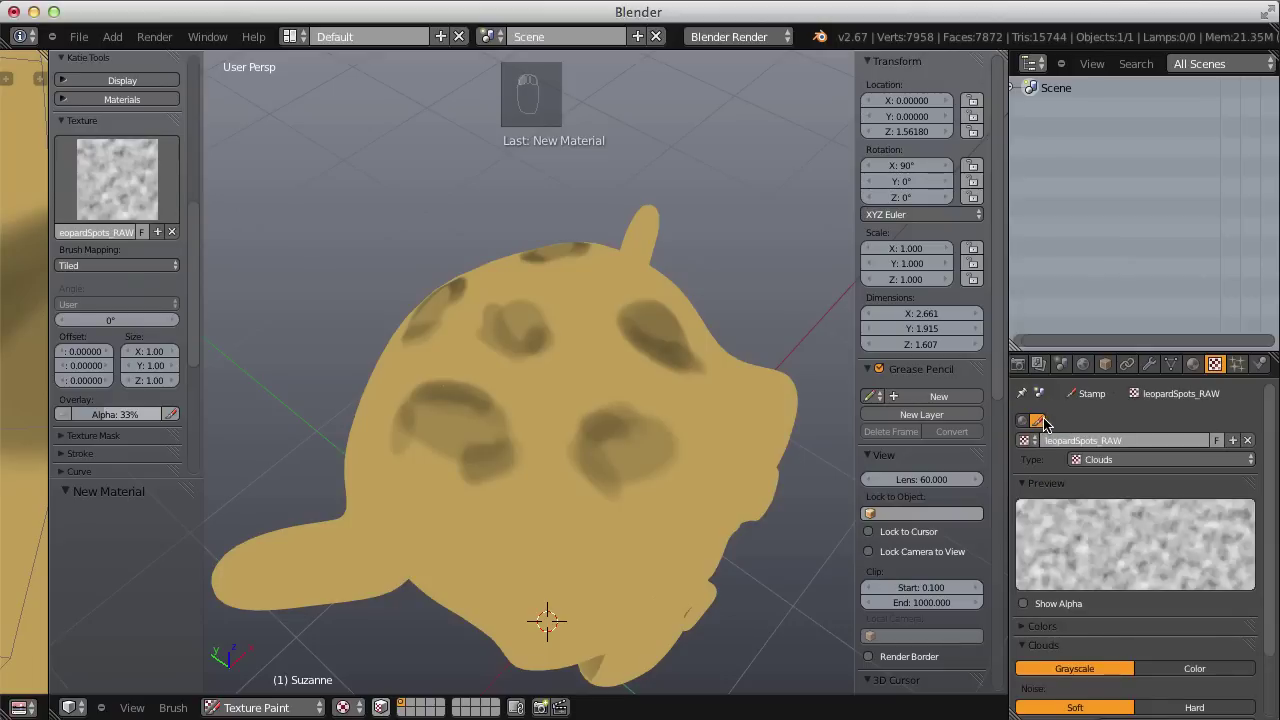
Switch the render engine to Cycles Render and display the Stamp brush's leopardSpots_RAW texture settings
click(748, 37)
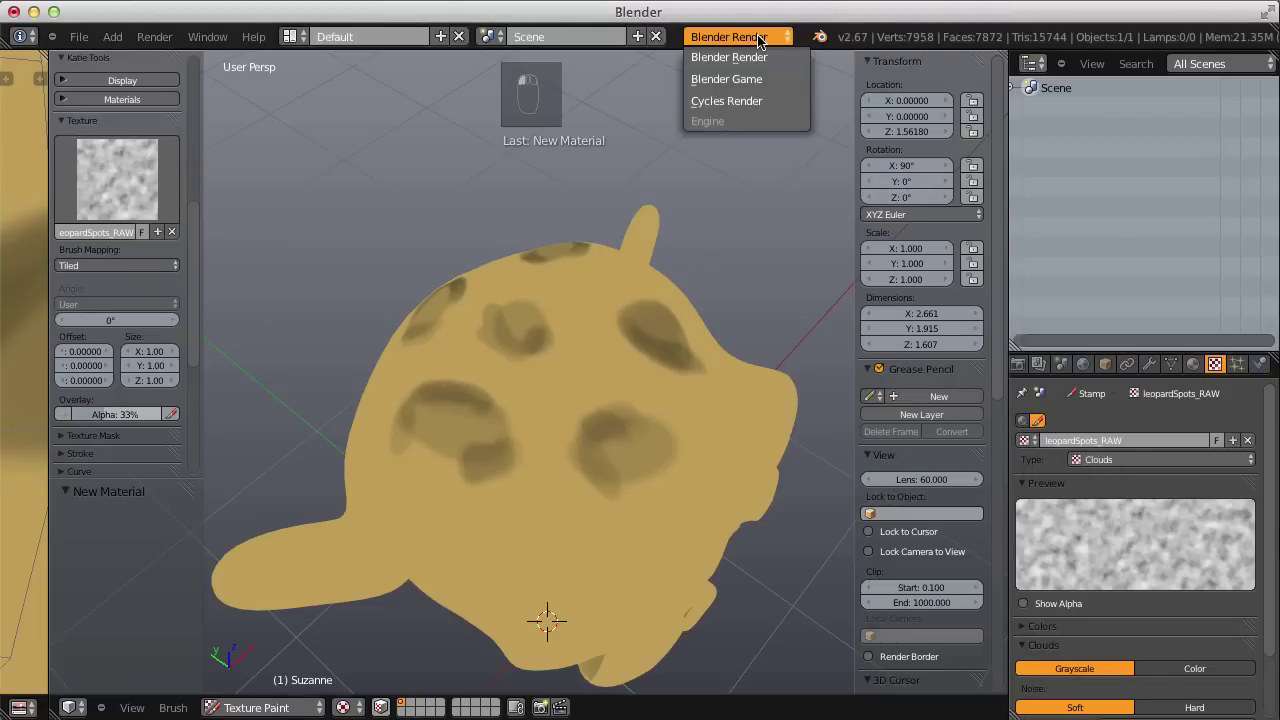
click(738, 102)
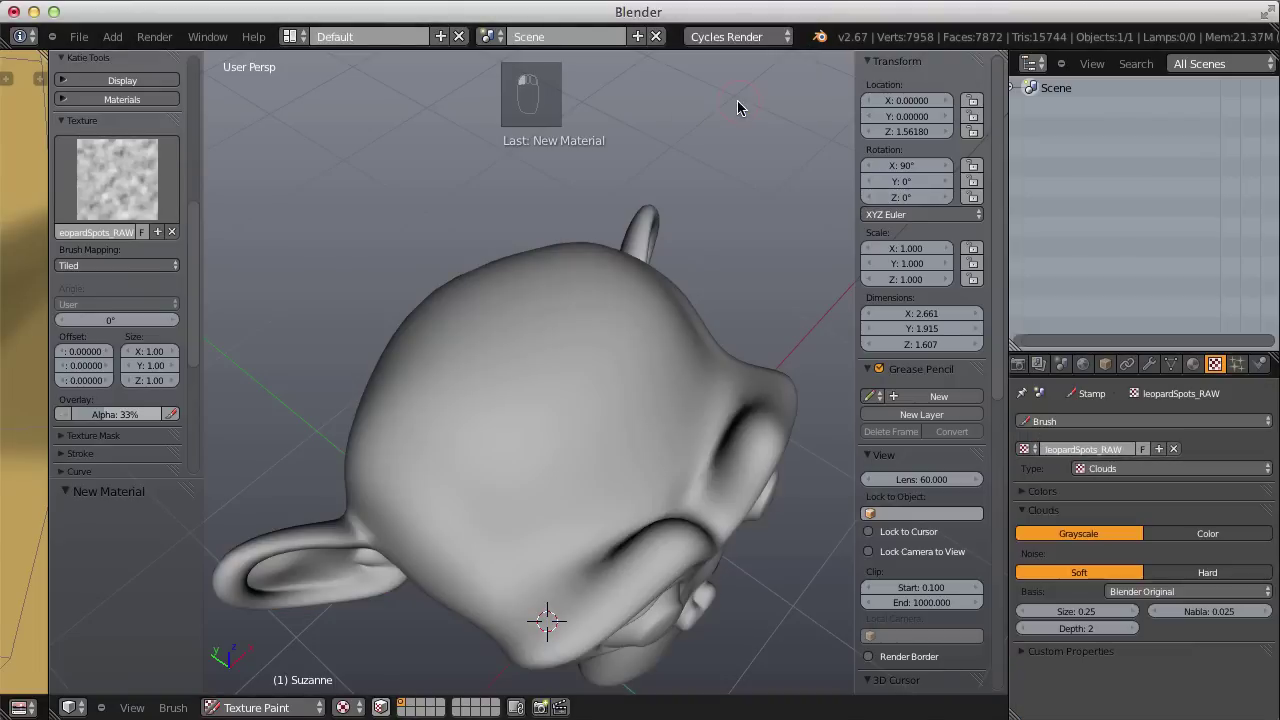
click(1104, 422)
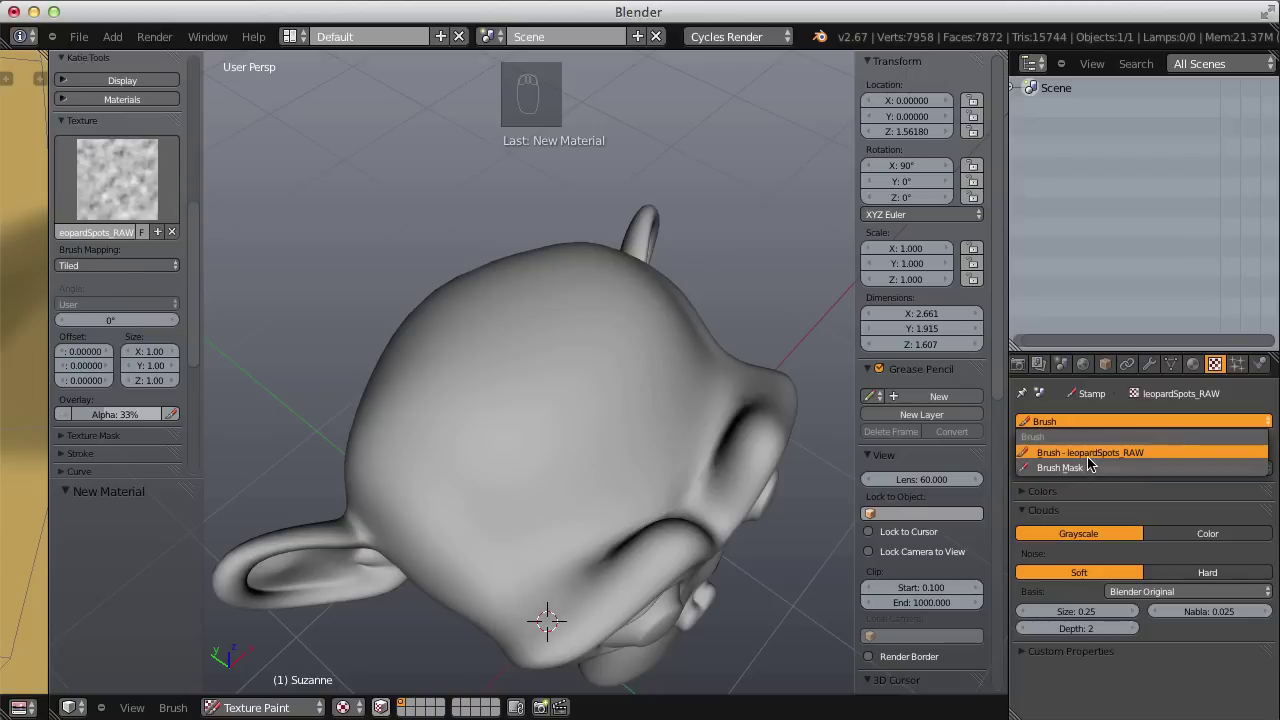
click(1090, 453)
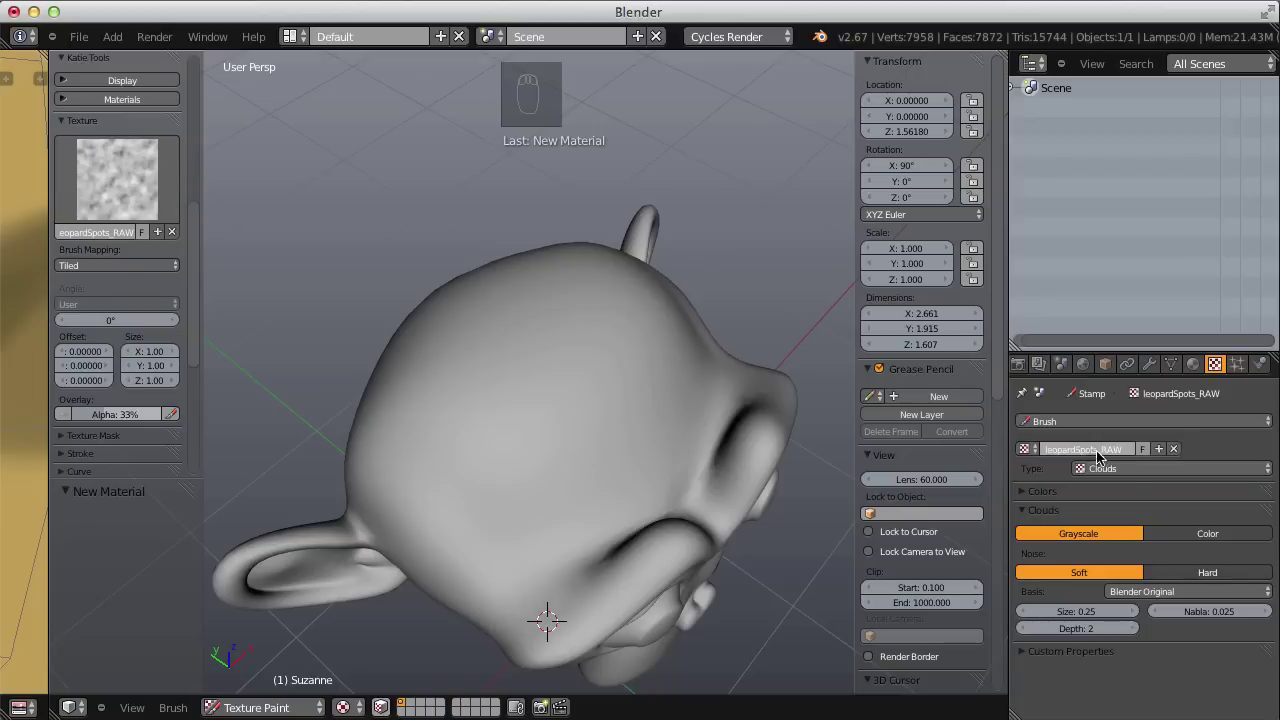
Set the brush texture type to Image or Movie and load leopardSpots_raw.jpg from the tip_working-with-brush-textures/tex folder
click(1117, 469)
click(1118, 375)
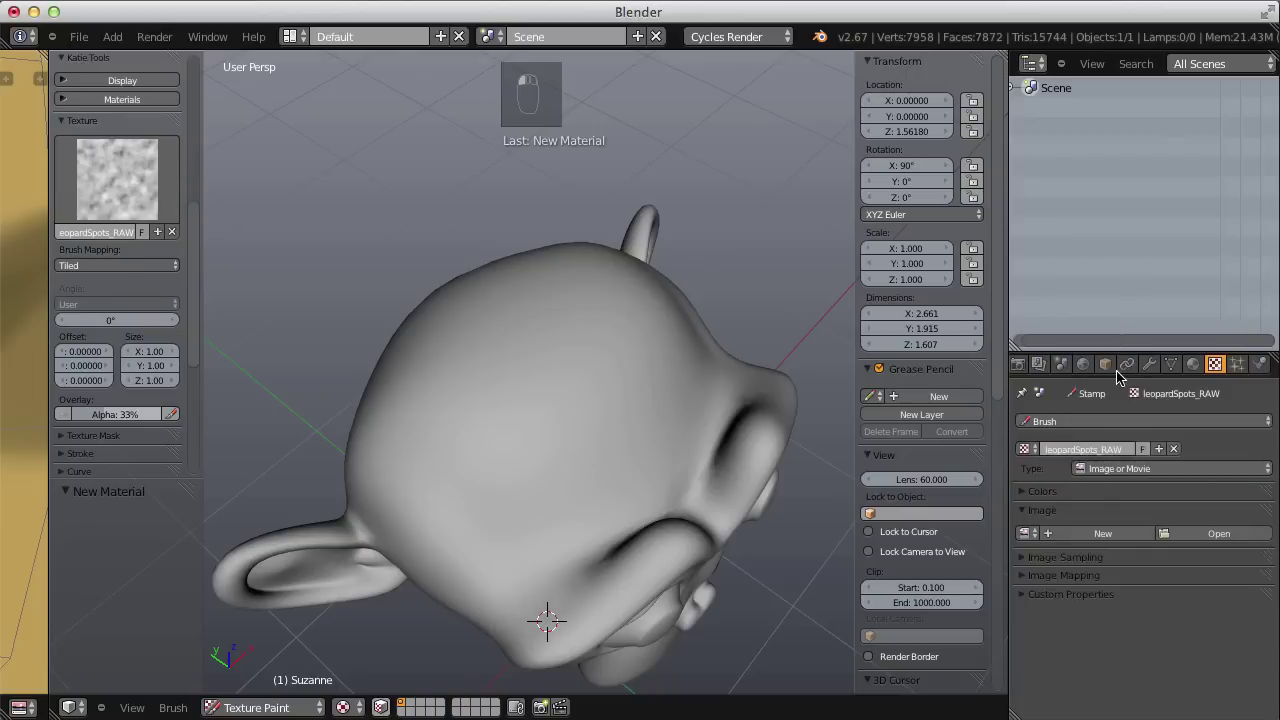
click(1200, 533)
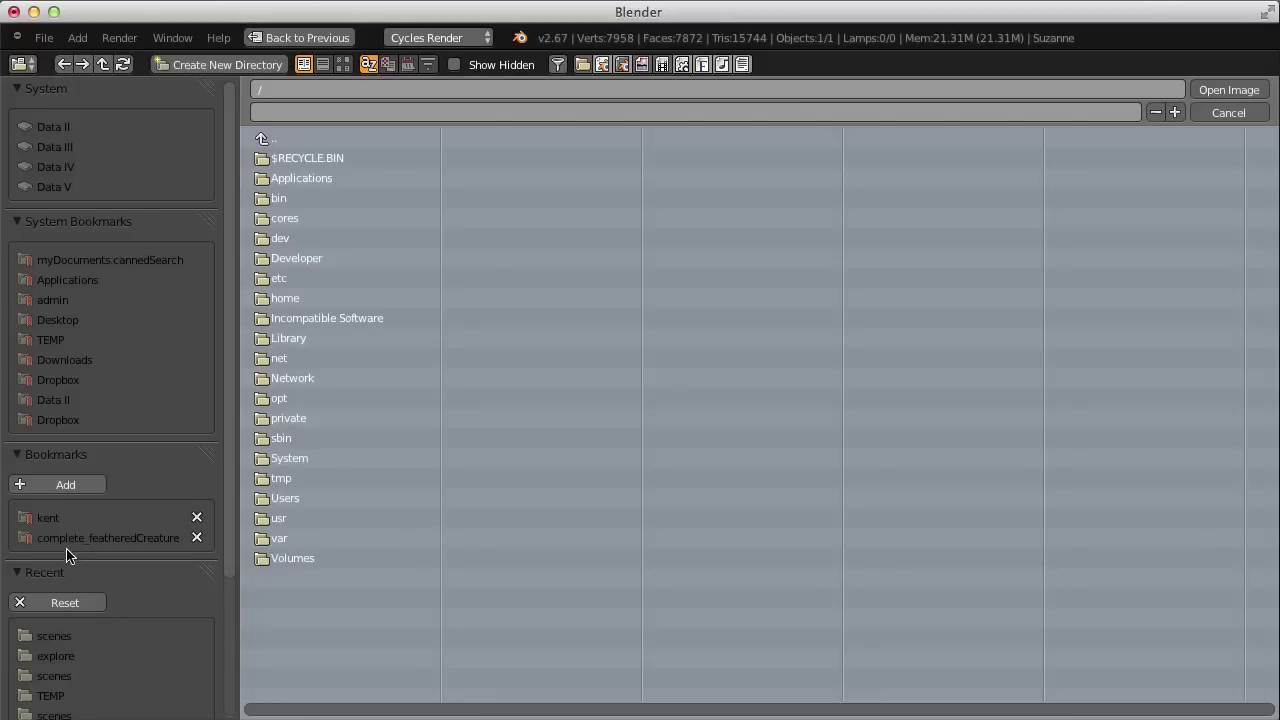
click(40, 538)
click(264, 138)
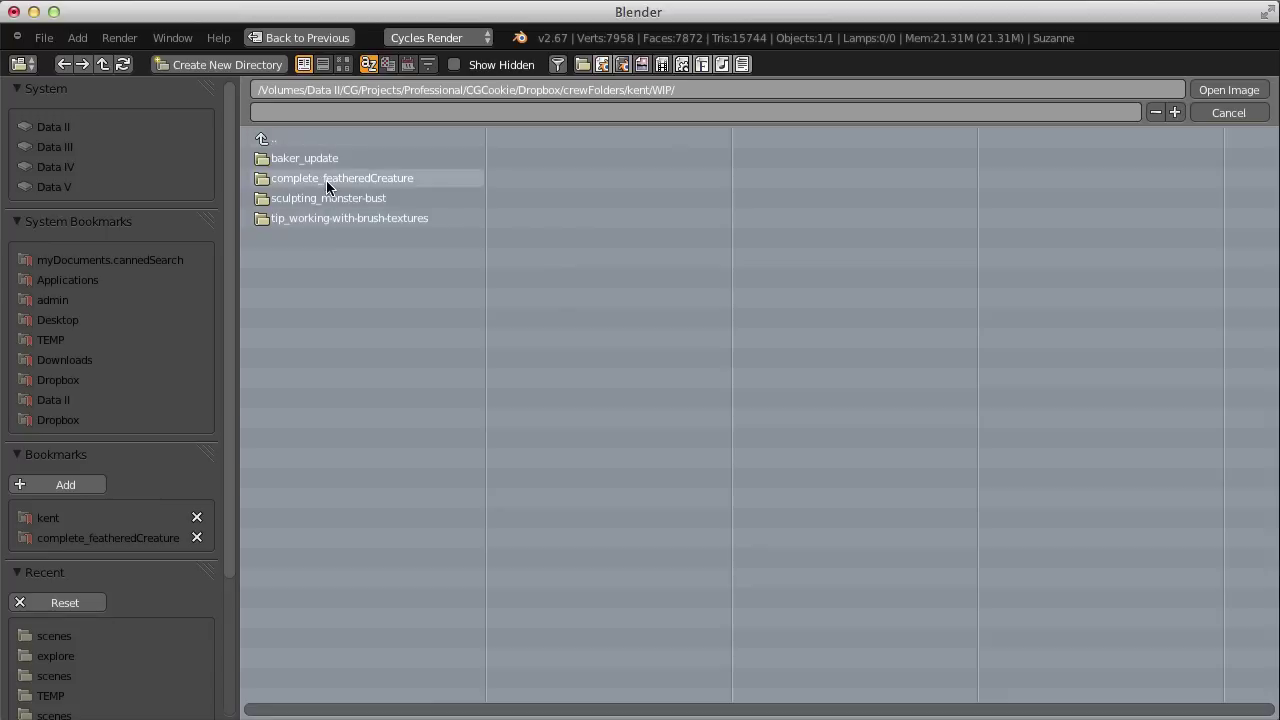
click(325, 216)
click(324, 199)
click(331, 177)
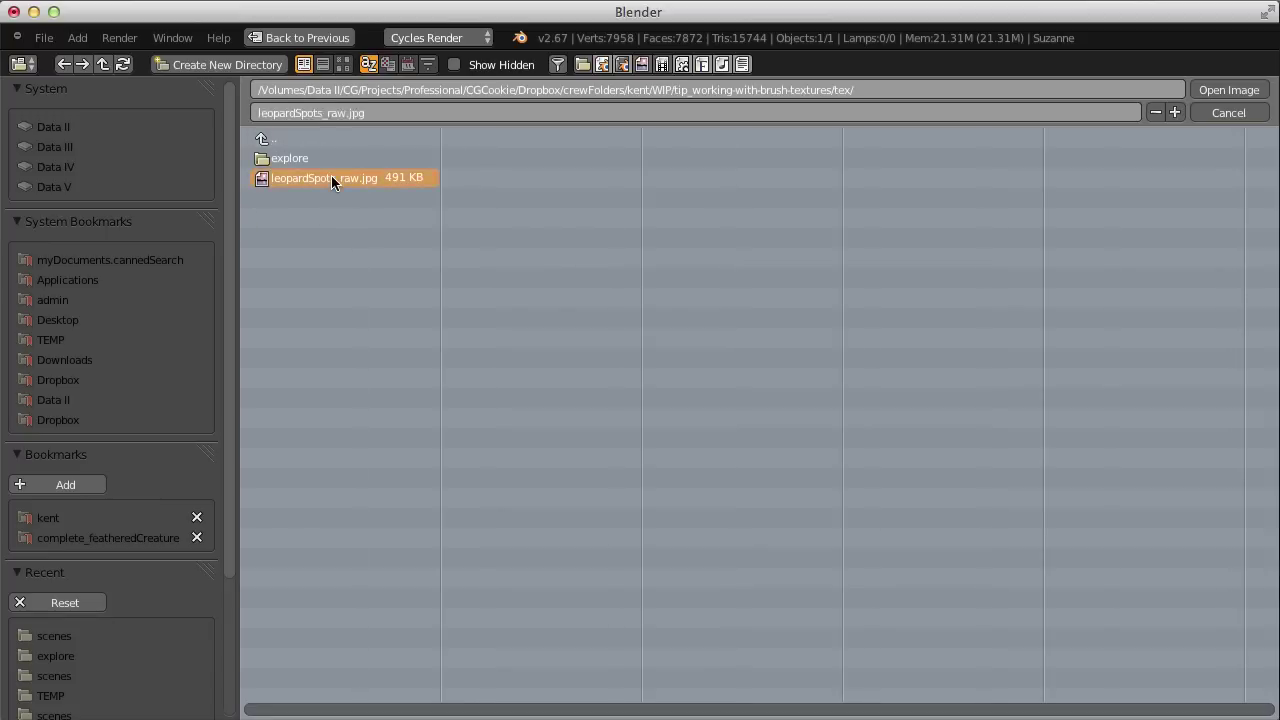
double_click(331, 177)
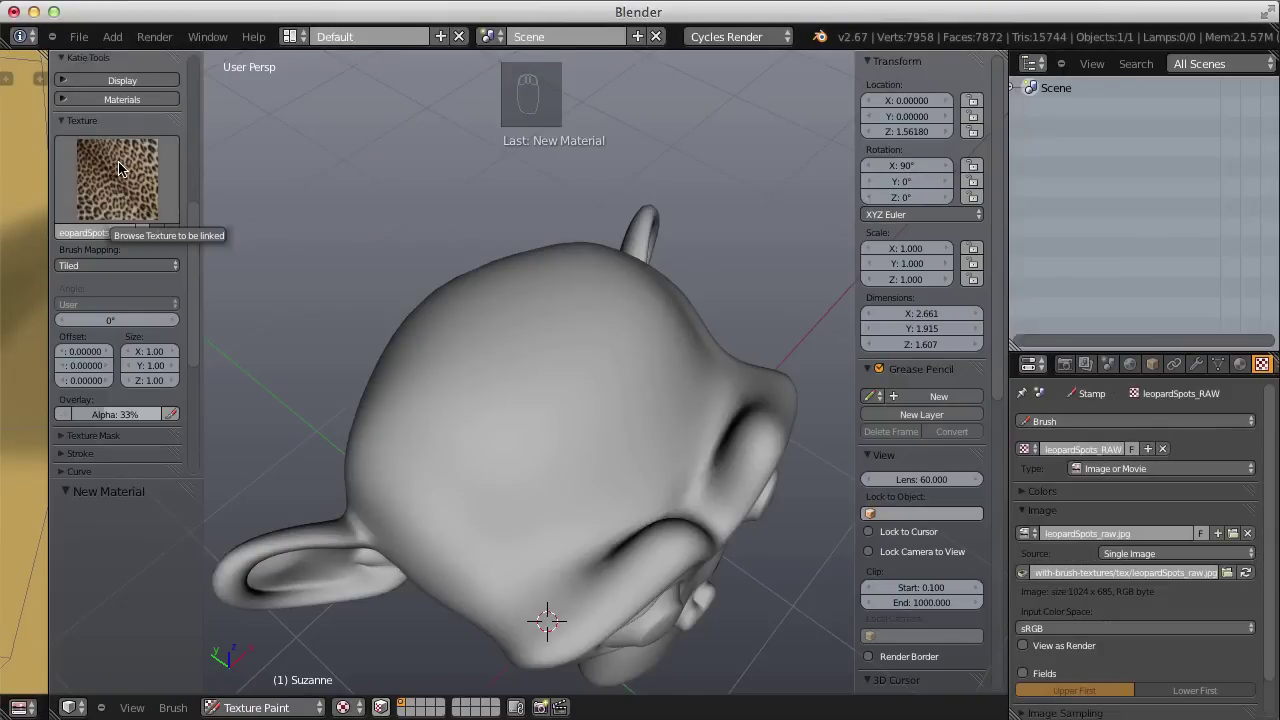
Set the Stamp brush radius to 53 and try a textured stroke on top of the monkey head
key(f)
click(543, 434)
middle_drag(543, 434, 543, 434)
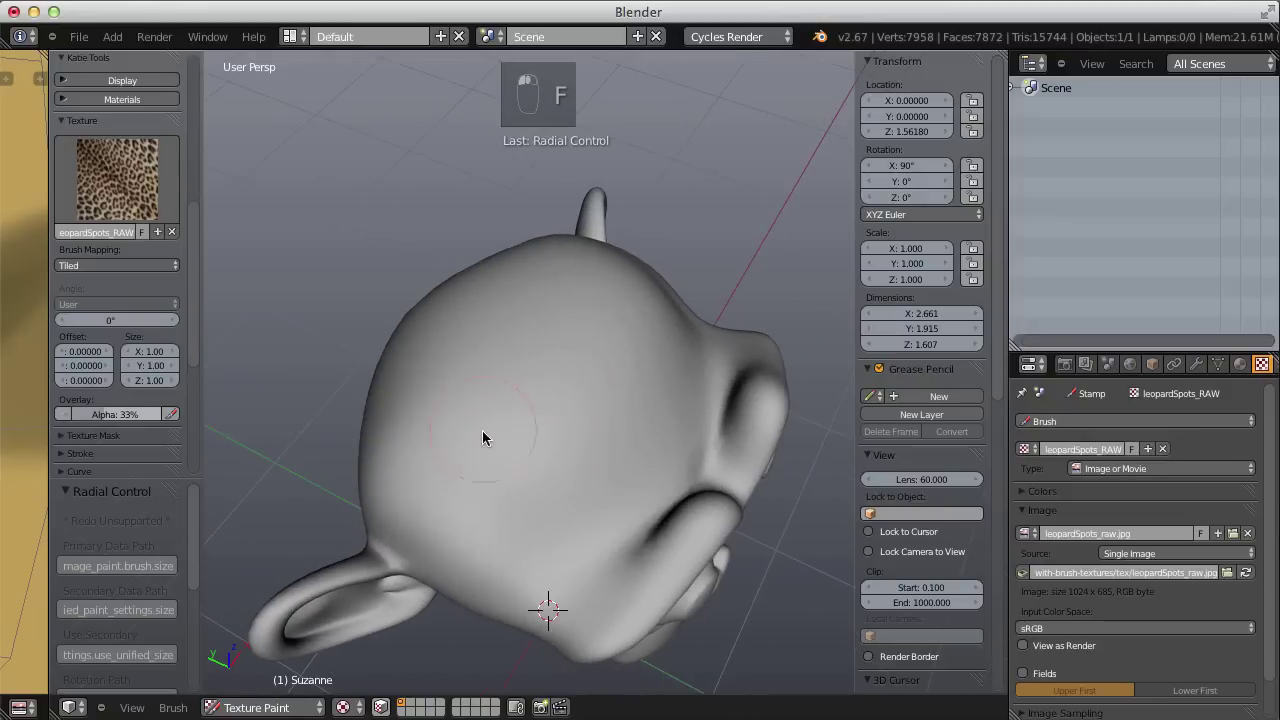
drag(587, 390, 531, 409)
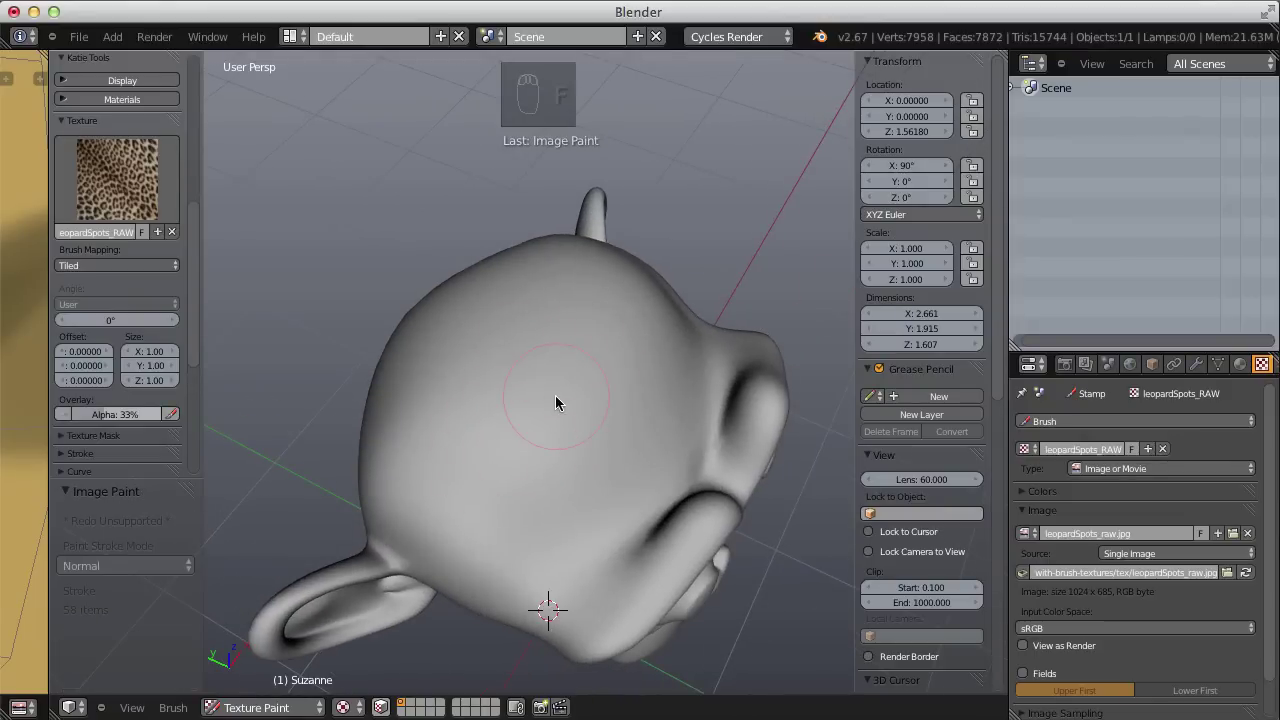
middle_drag(557, 400, 508, 445)
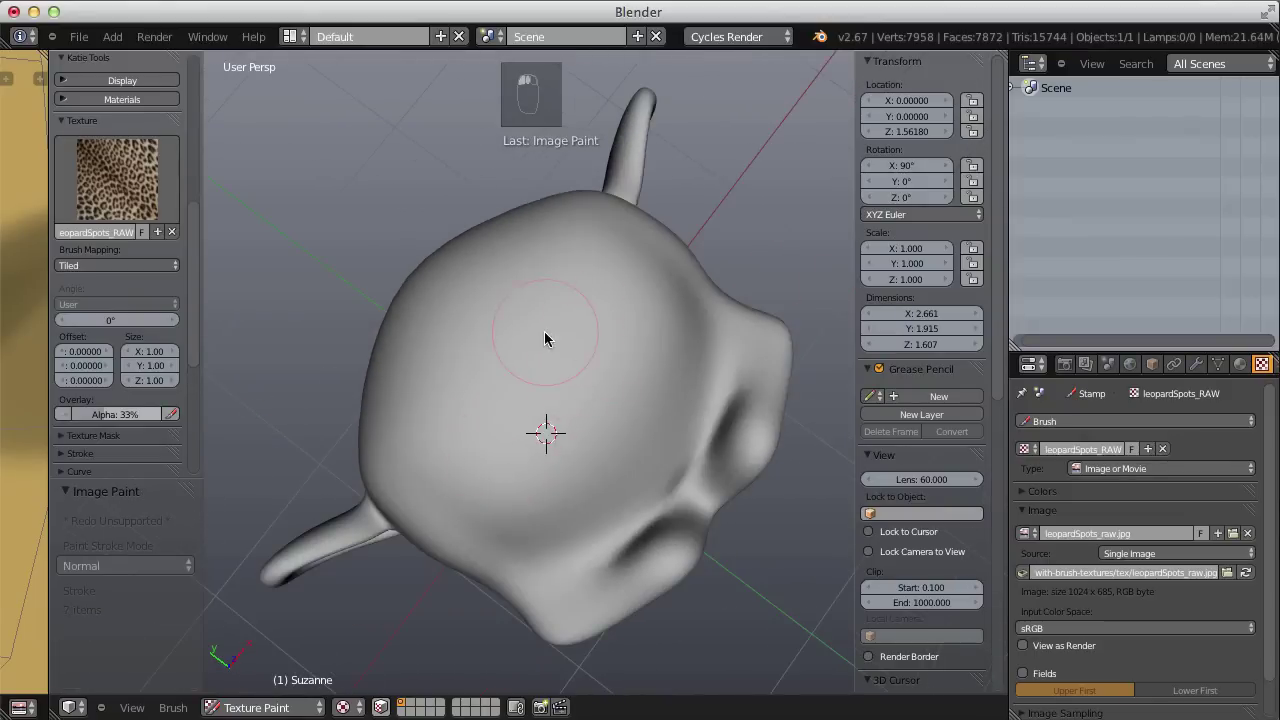
Set the Stamp brush strength to 1.000 and try painting across the top of the head again
scroll(190, 250, up, 8)
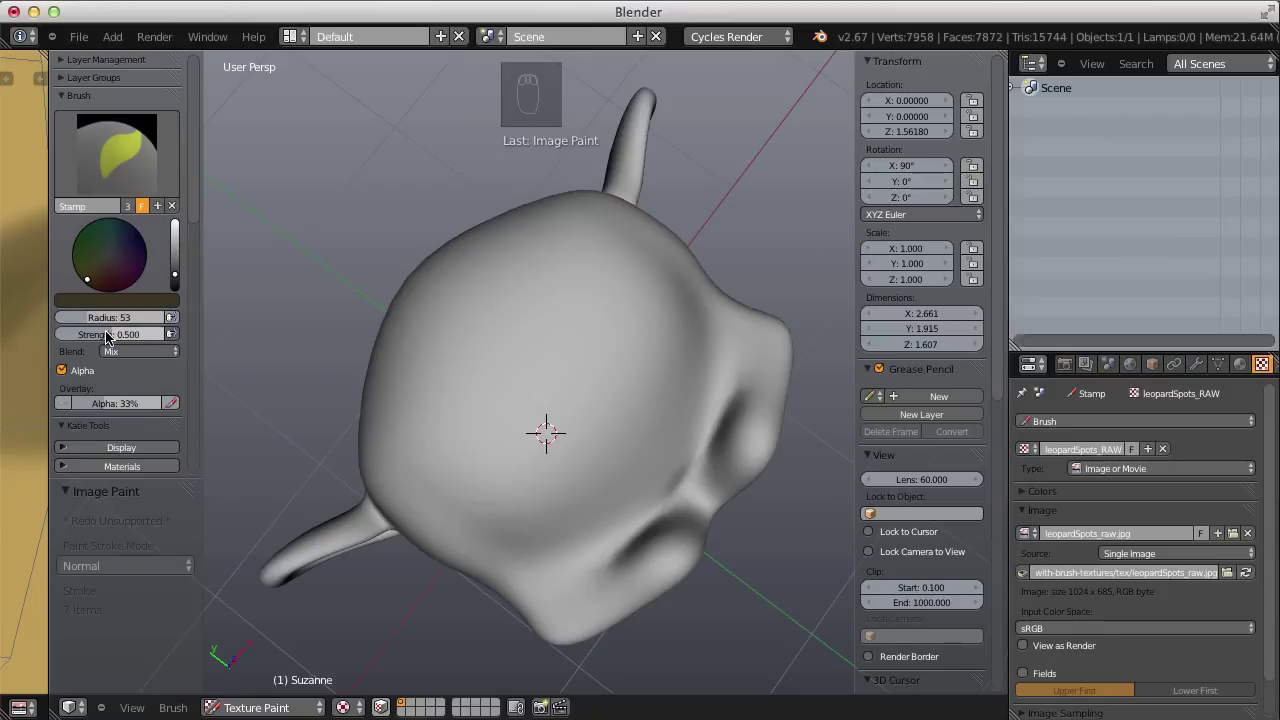
drag(108, 337, 175, 337)
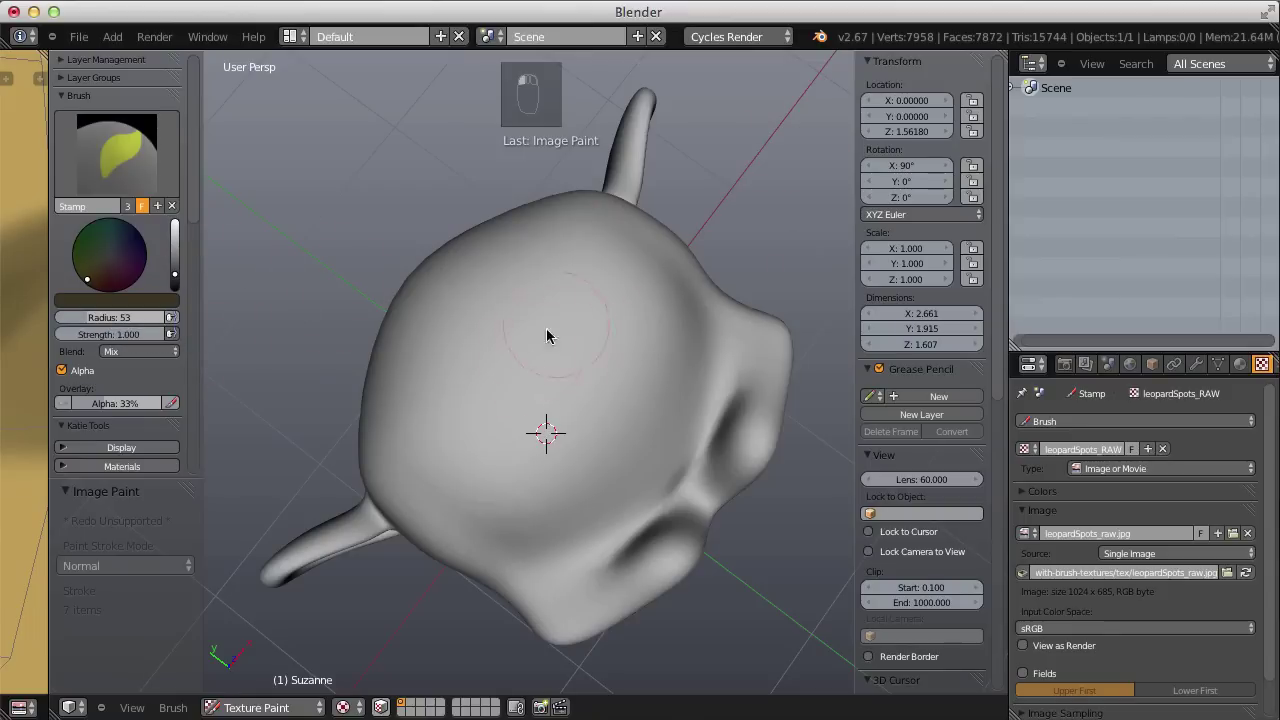
mouse_move(547, 330)
mouse_down()
mouse_move(513, 356)
mouse_move(598, 336)
mouse_move(489, 434)
mouse_up()
middle_drag(541, 391, 558, 347)
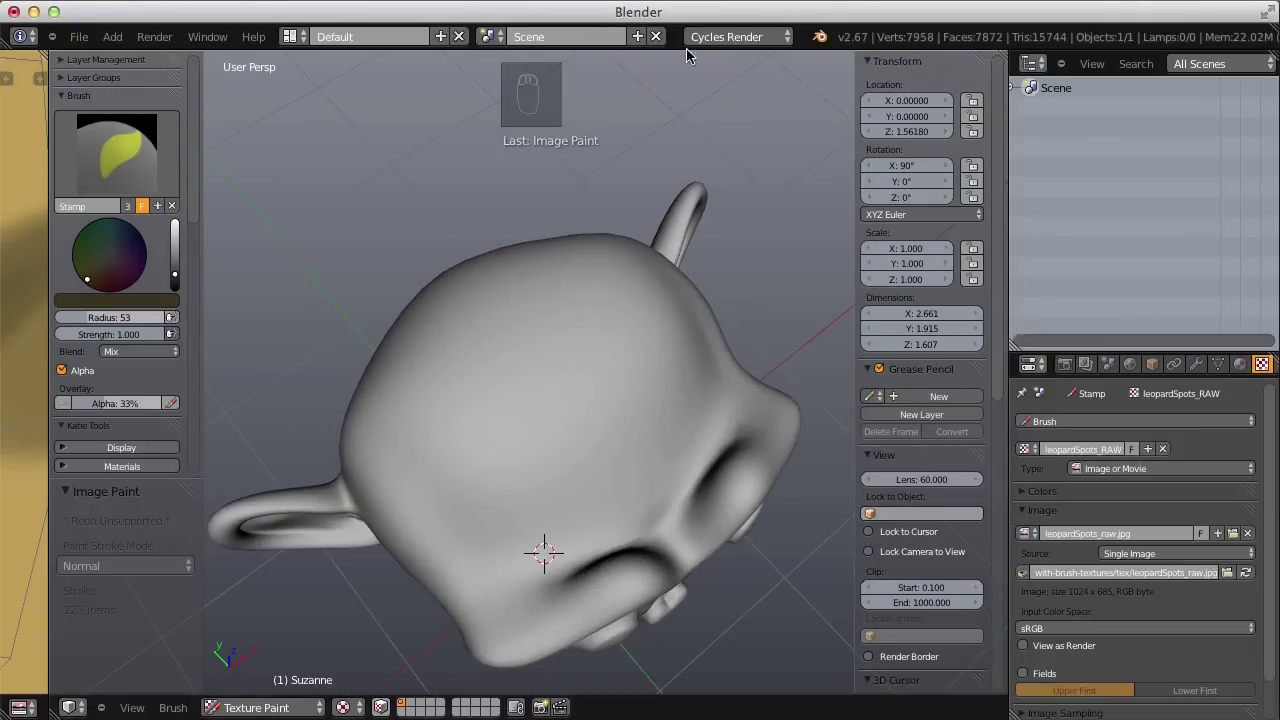
Switch the render engine to Blender Render and paint the leopard texture over the top of the head
click(737, 36)
click(732, 54)
middle_drag(549, 330, 591, 371)
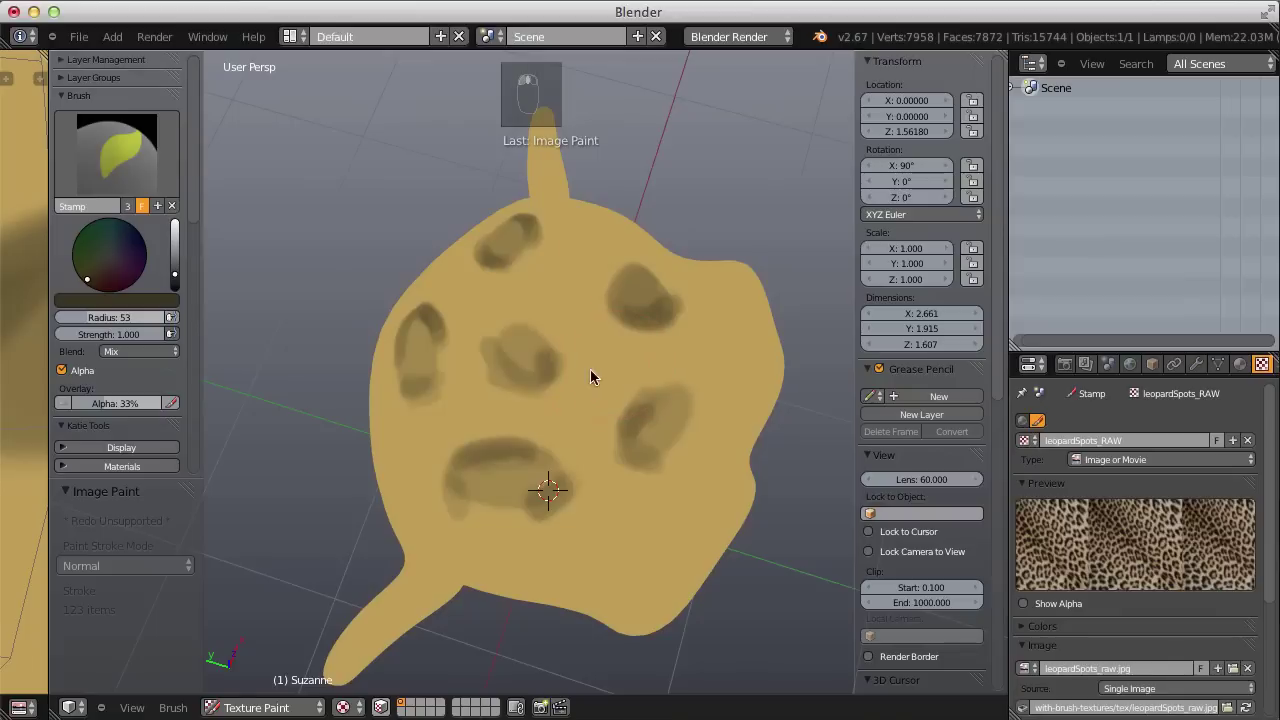
mouse_move(591, 371)
mouse_down()
mouse_move(517, 449)
mouse_move(476, 400)
mouse_move(623, 346)
mouse_move(629, 294)
mouse_move(460, 343)
mouse_move(483, 519)
mouse_move(620, 403)
mouse_move(666, 471)
mouse_move(683, 423)
mouse_move(616, 511)
mouse_move(686, 380)
mouse_move(689, 284)
mouse_up()
mouse_move(689, 284)
middle_down()
mouse_move(766, 209)
mouse_move(707, 277)
mouse_move(663, 385)
middle_up()
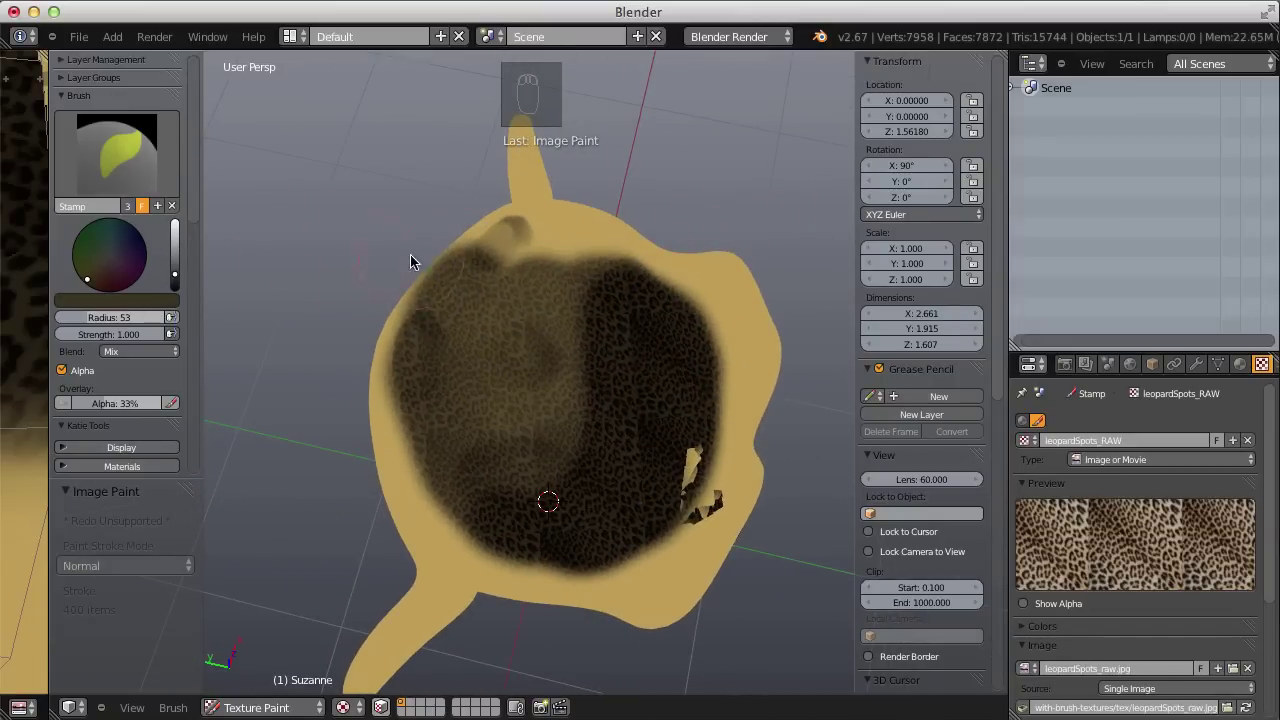
Set the Stamp brush color to pure white, with full value and no saturation
mouse_move(410, 262)
middle_down()
mouse_move(540, 349)
mouse_move(712, 286)
middle_up()
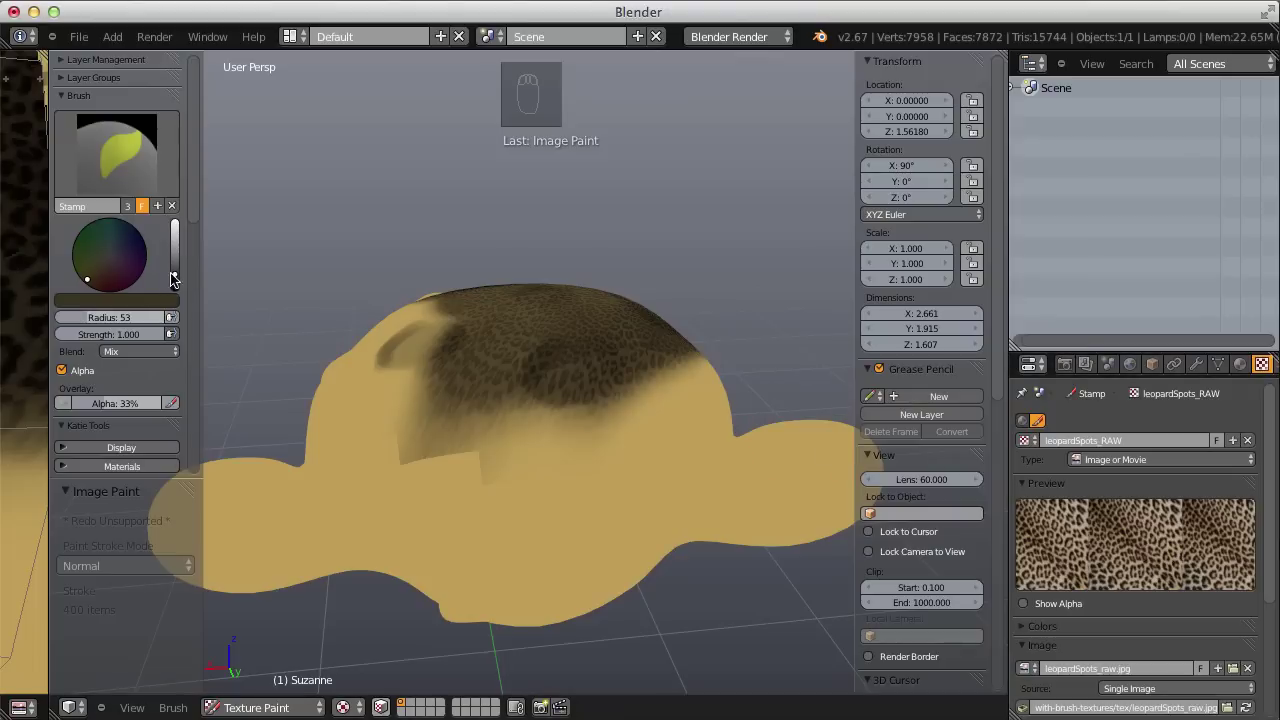
drag(176, 281, 195, 196)
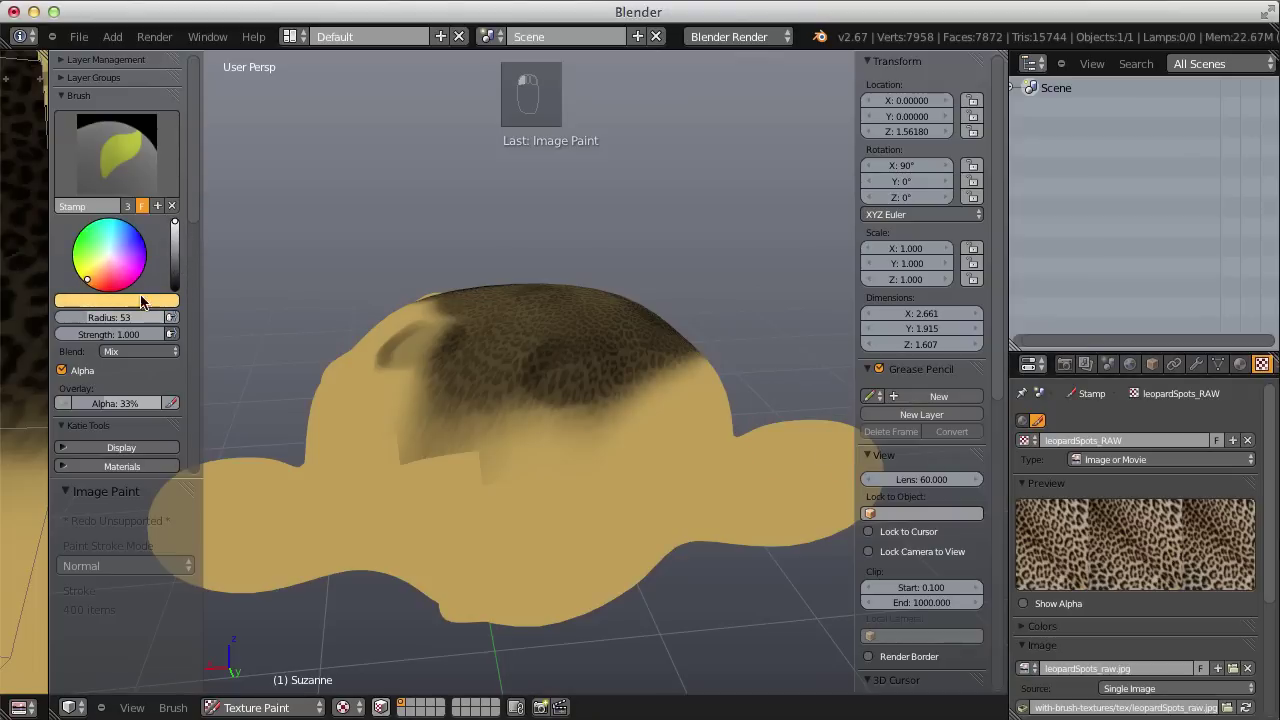
click(144, 300)
click(124, 227)
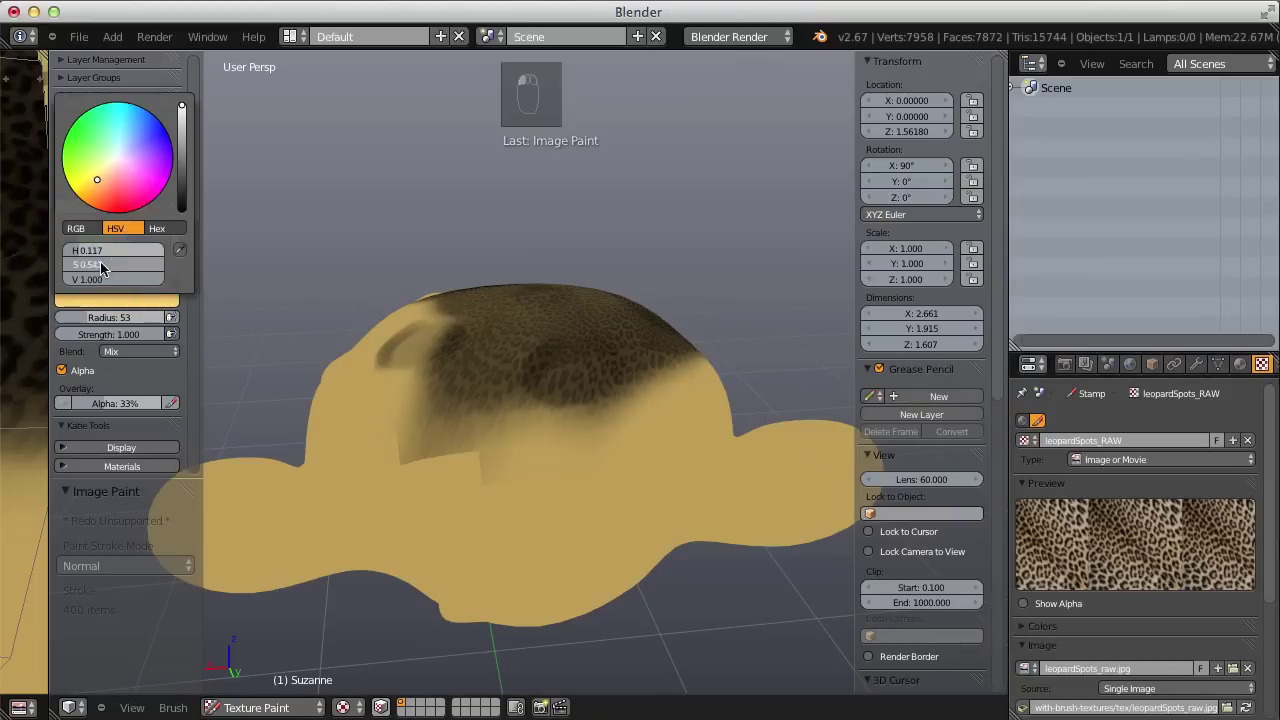
drag(101, 263, 70, 263)
click(121, 299)
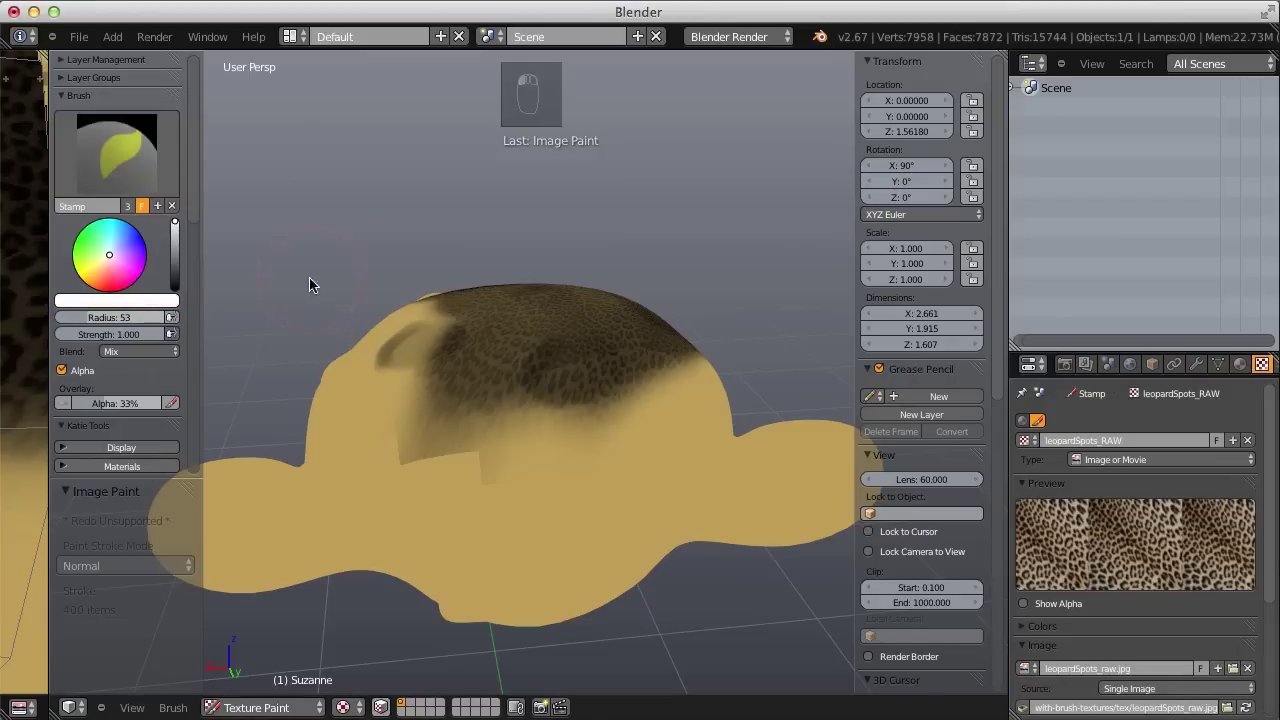
Paint full-color leopard spots on the back of the head and save the file as record_01.blend
mouse_move(519, 455)
mouse_down()
mouse_move(468, 478)
mouse_move(432, 420)
mouse_move(555, 450)
mouse_move(612, 398)
mouse_move(615, 462)
mouse_move(575, 528)
mouse_move(405, 488)
mouse_move(435, 505)
mouse_up()
key(ctrl+s)
scroll(560, 320, down, 4)
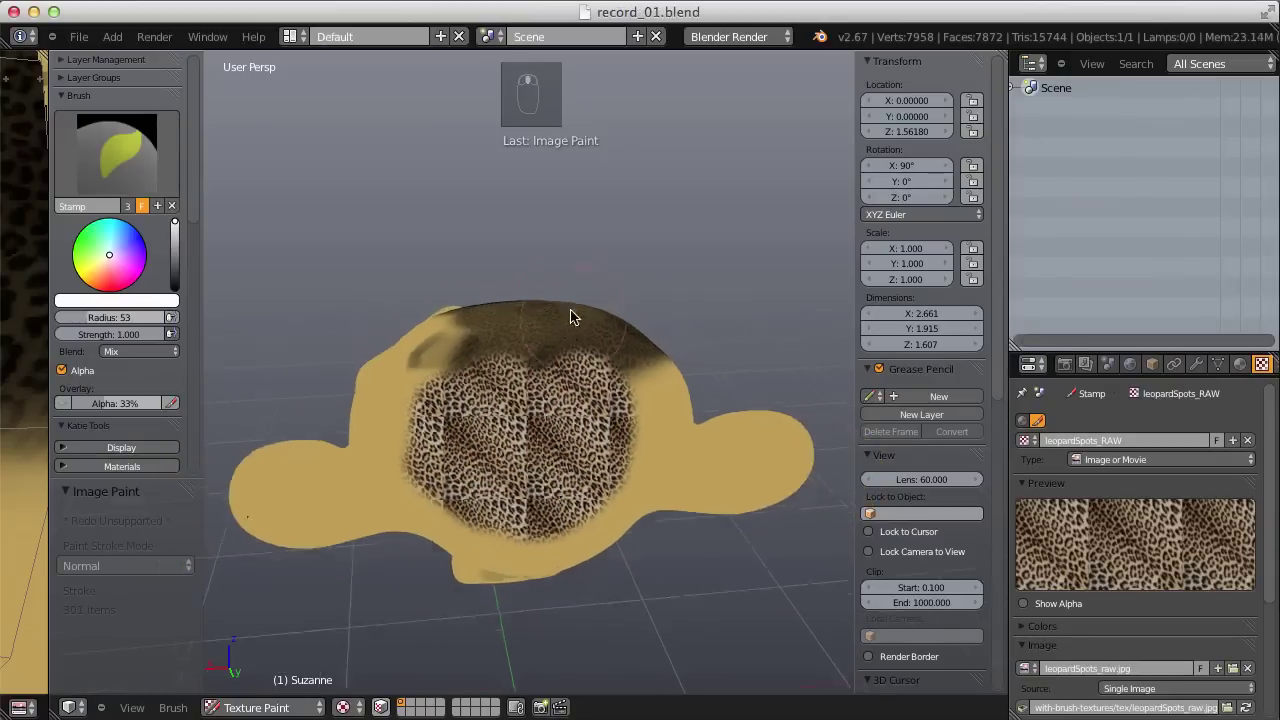
scroll(540, 300, up, 6)
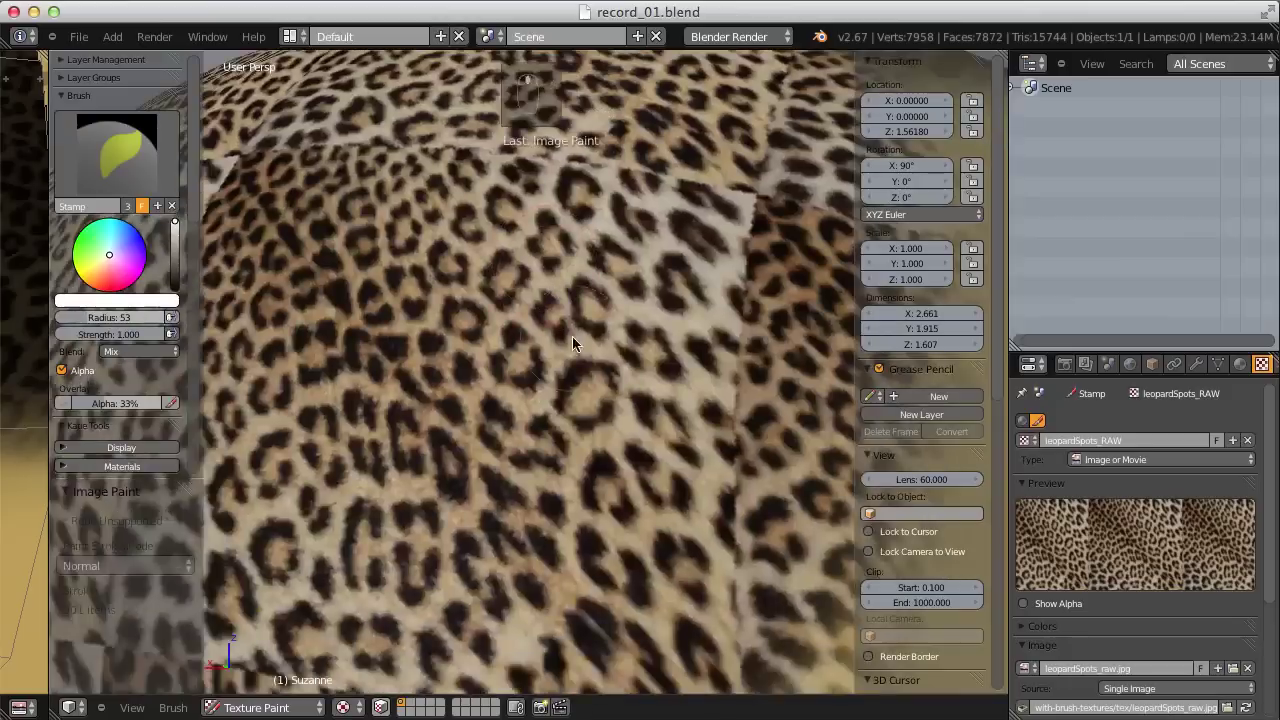
scroll(574, 330, down, 2)
mouse_move(576, 320)
middle_down()
mouse_move(592, 372)
mouse_move(630, 395)
mouse_move(585, 440)
middle_up()
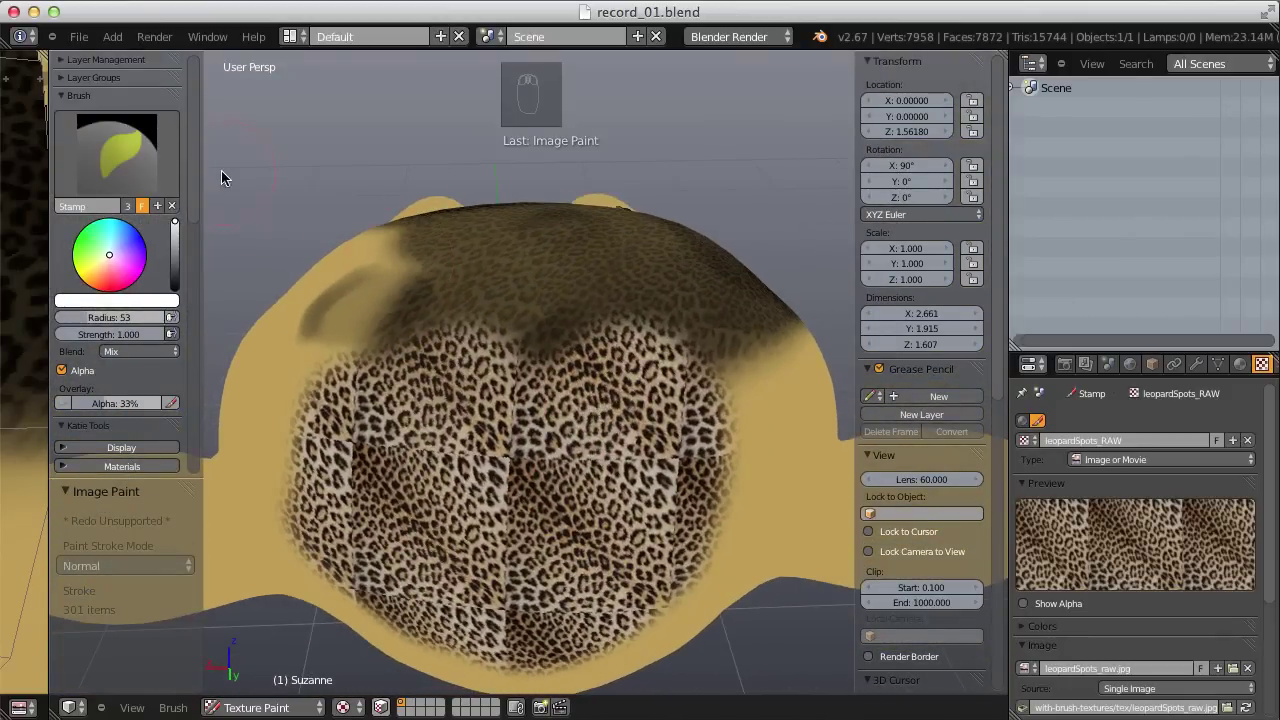
Enlarge the area showing the brush settings and extend the tiled leopard spots higher up the back of the head
scroll(194, 190, down, 5)
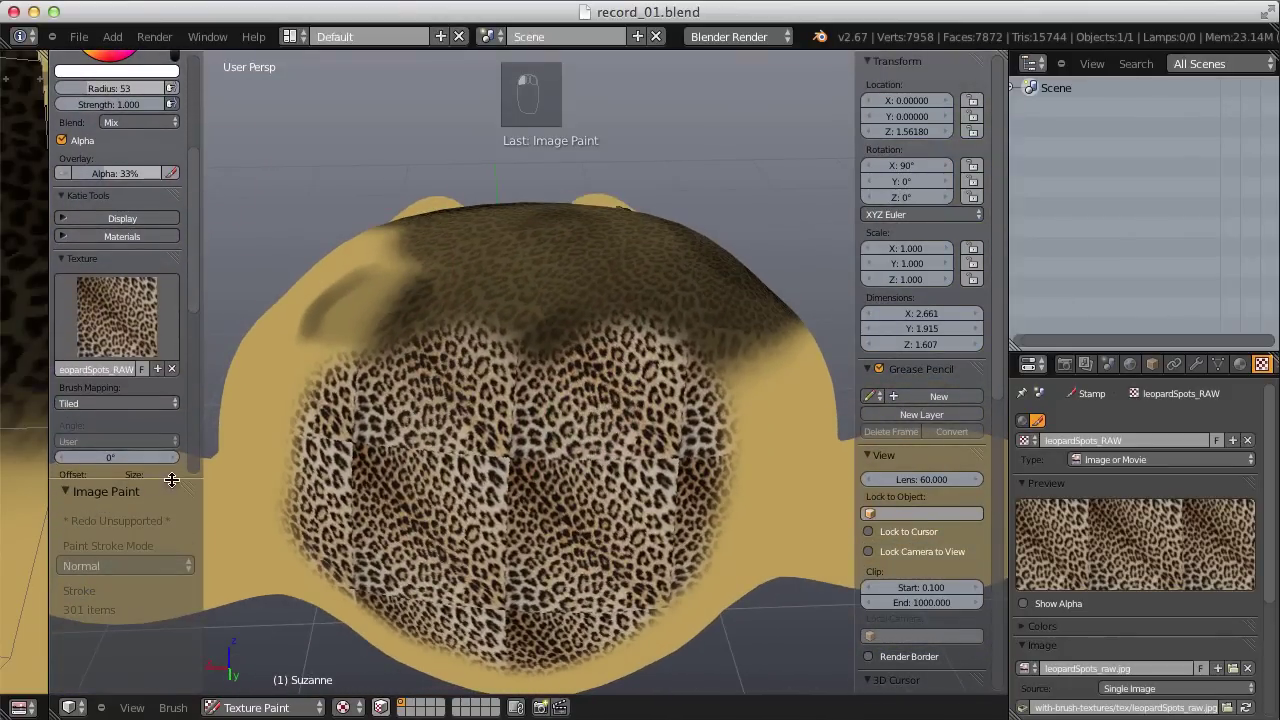
drag(175, 482, 175, 570)
scroll(196, 317, down, 4)
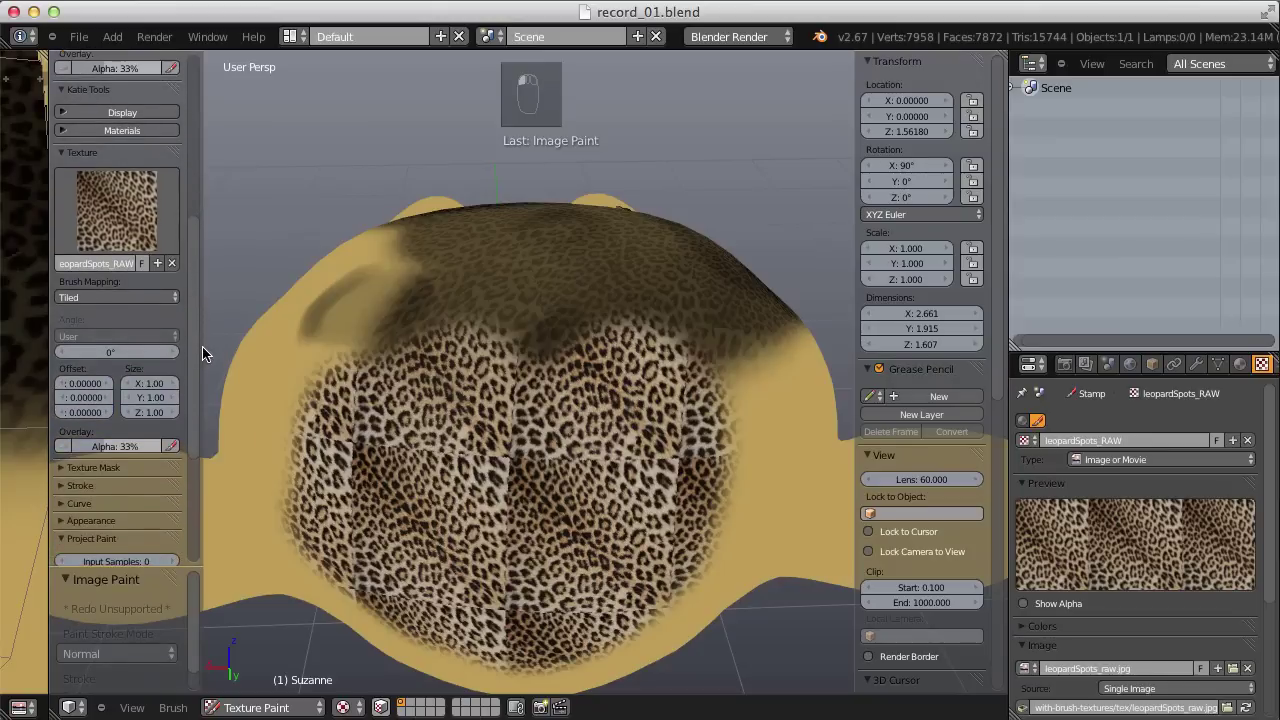
scroll(160, 270, up, 2)
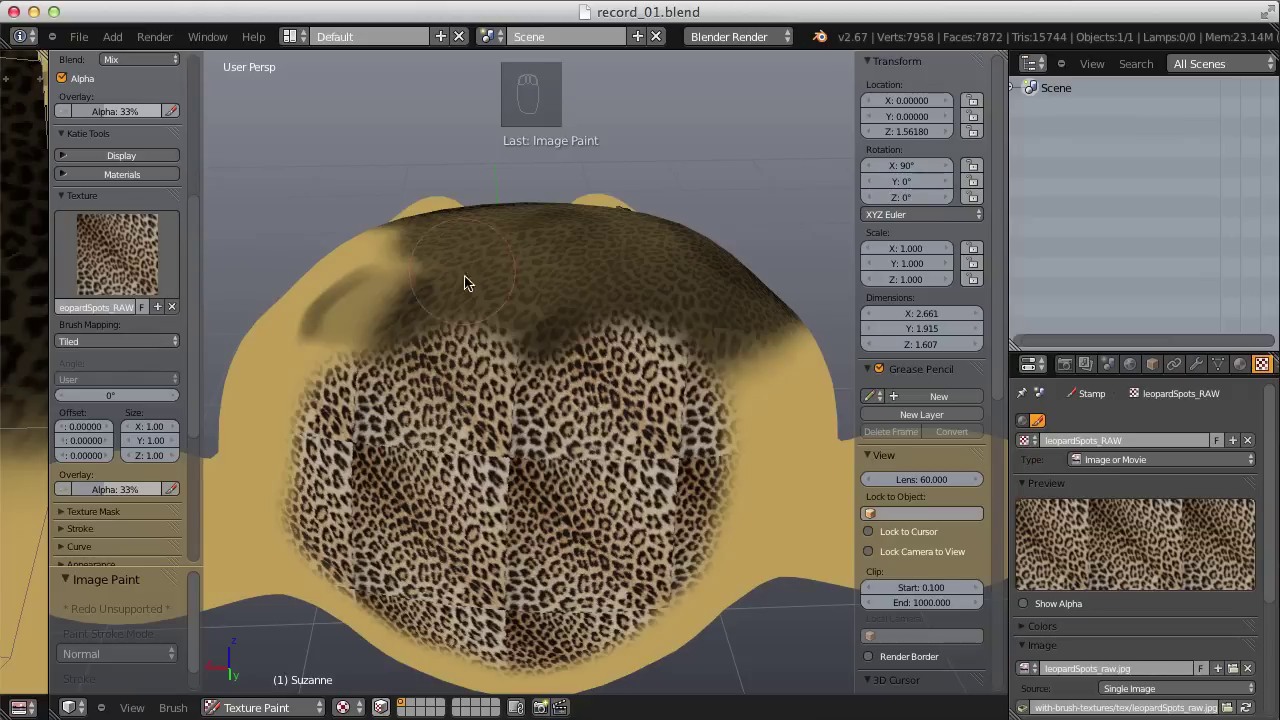
scroll(534, 328, down, 4)
middle_drag(534, 328, 519, 395)
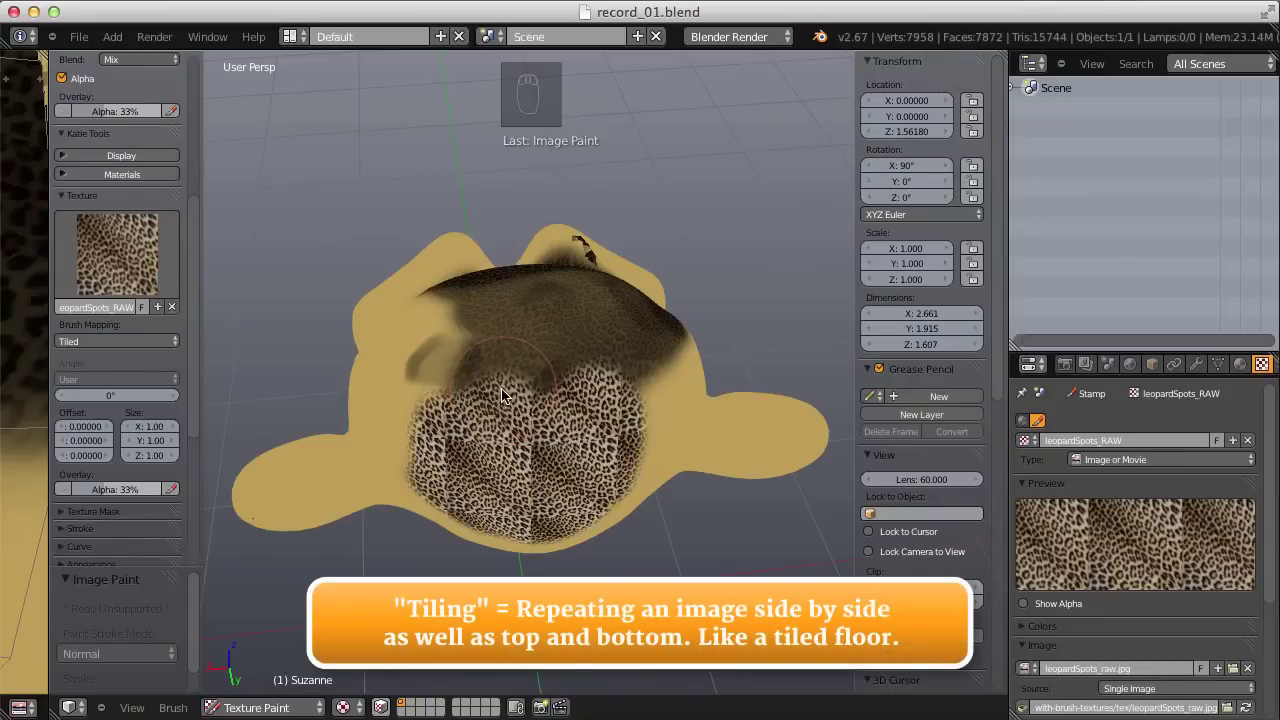
mouse_move(505, 360)
mouse_down()
mouse_move(480, 365)
mouse_move(560, 390)
mouse_move(583, 416)
mouse_move(625, 400)
mouse_move(600, 470)
mouse_move(525, 445)
mouse_move(476, 473)
mouse_move(400, 400)
mouse_up()
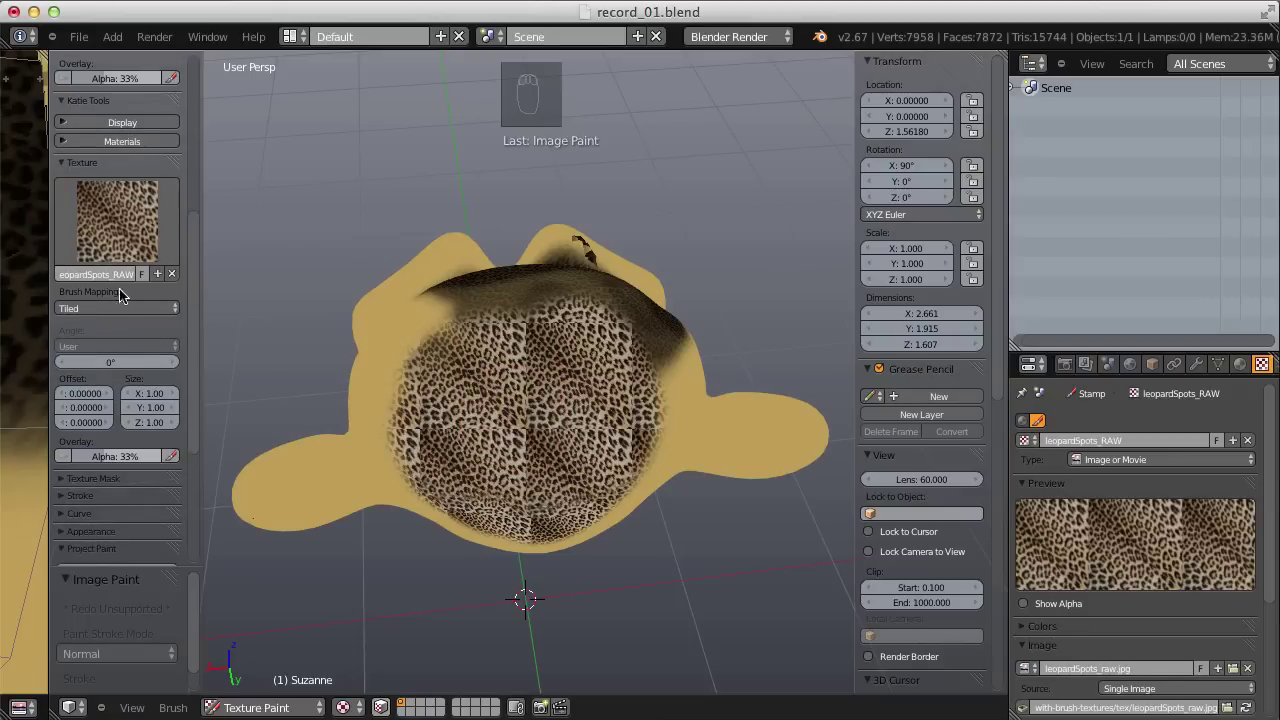
Turn on the brush texture overlay and change the brush mapping from Tiled to Stencil
click(63, 456)
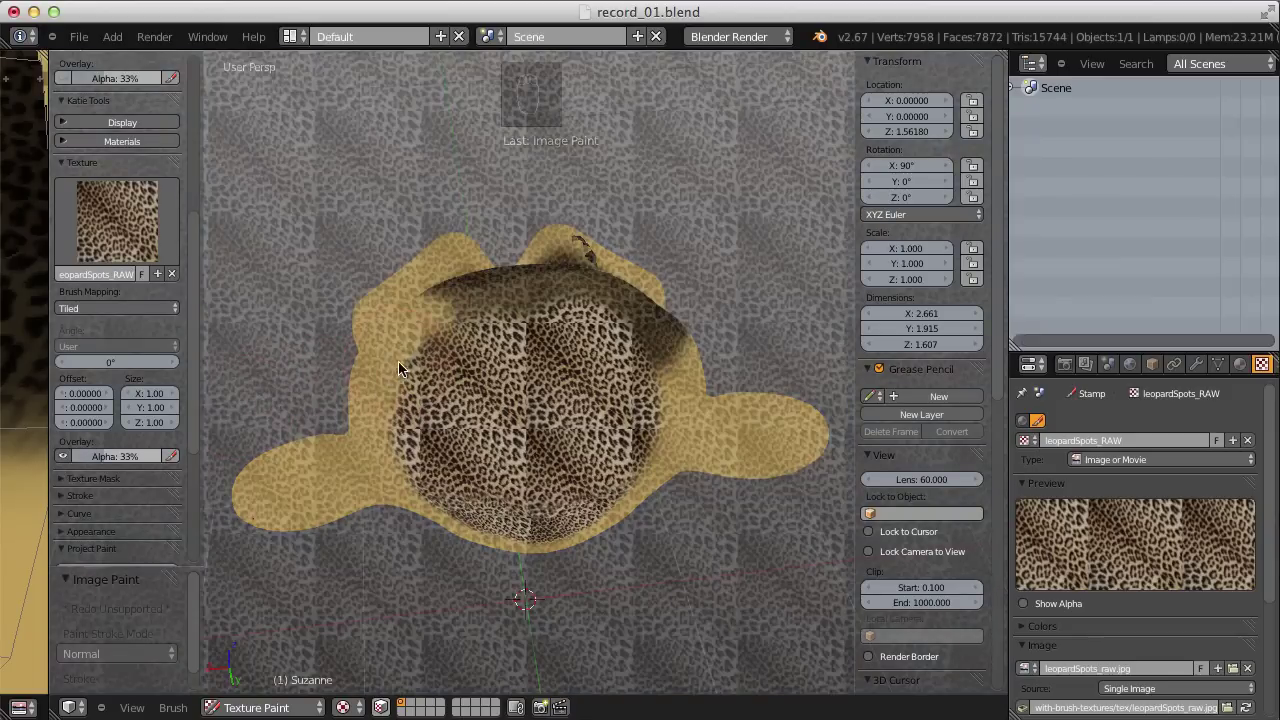
middle_drag(600, 370, 445, 212)
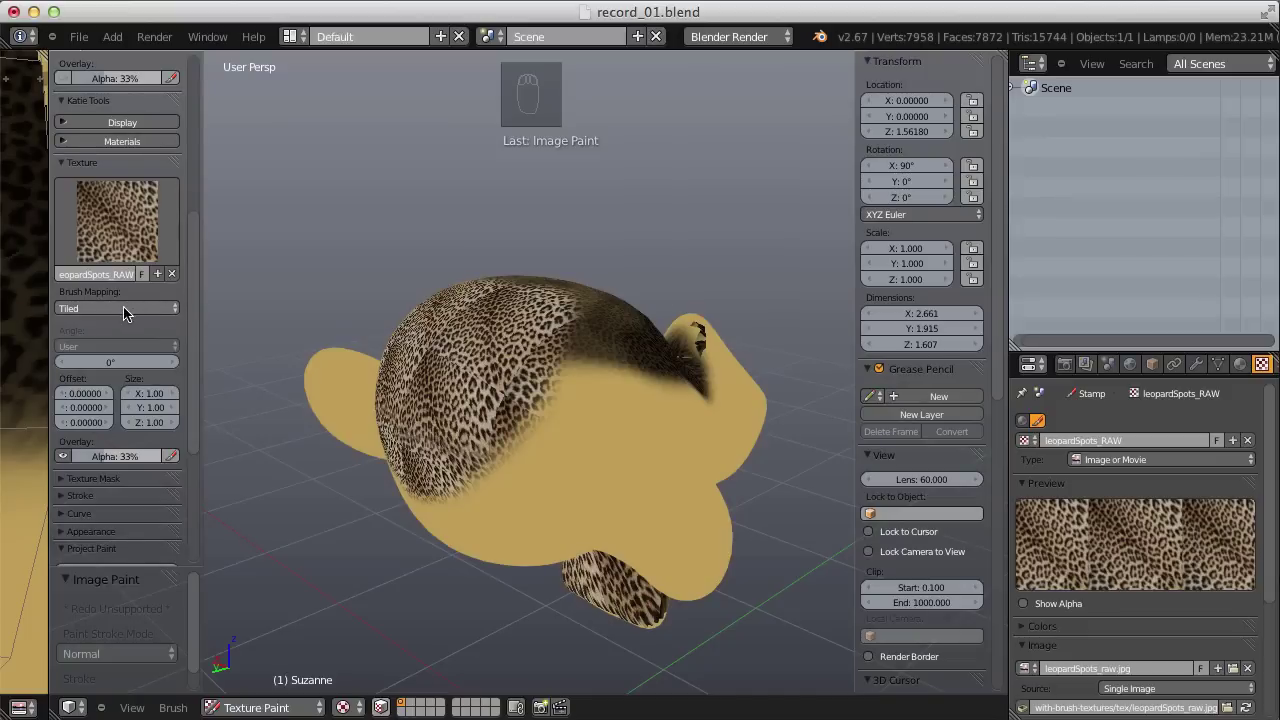
click(124, 310)
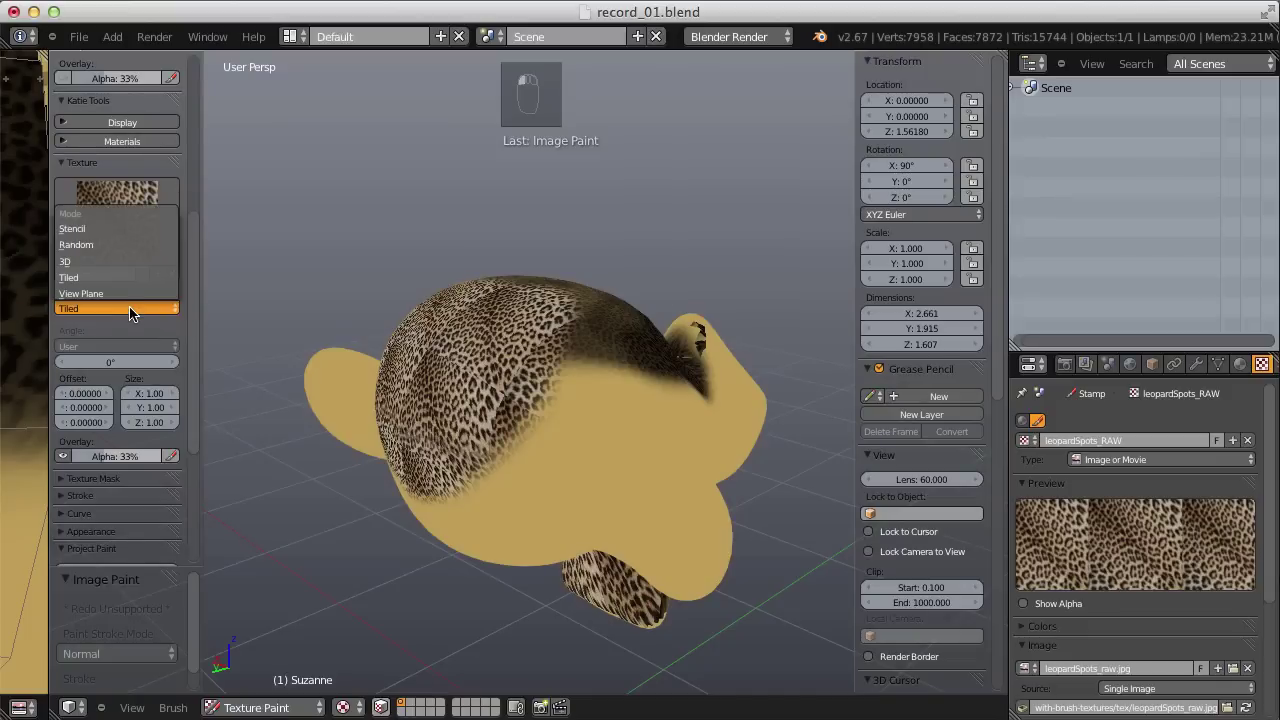
click(120, 229)
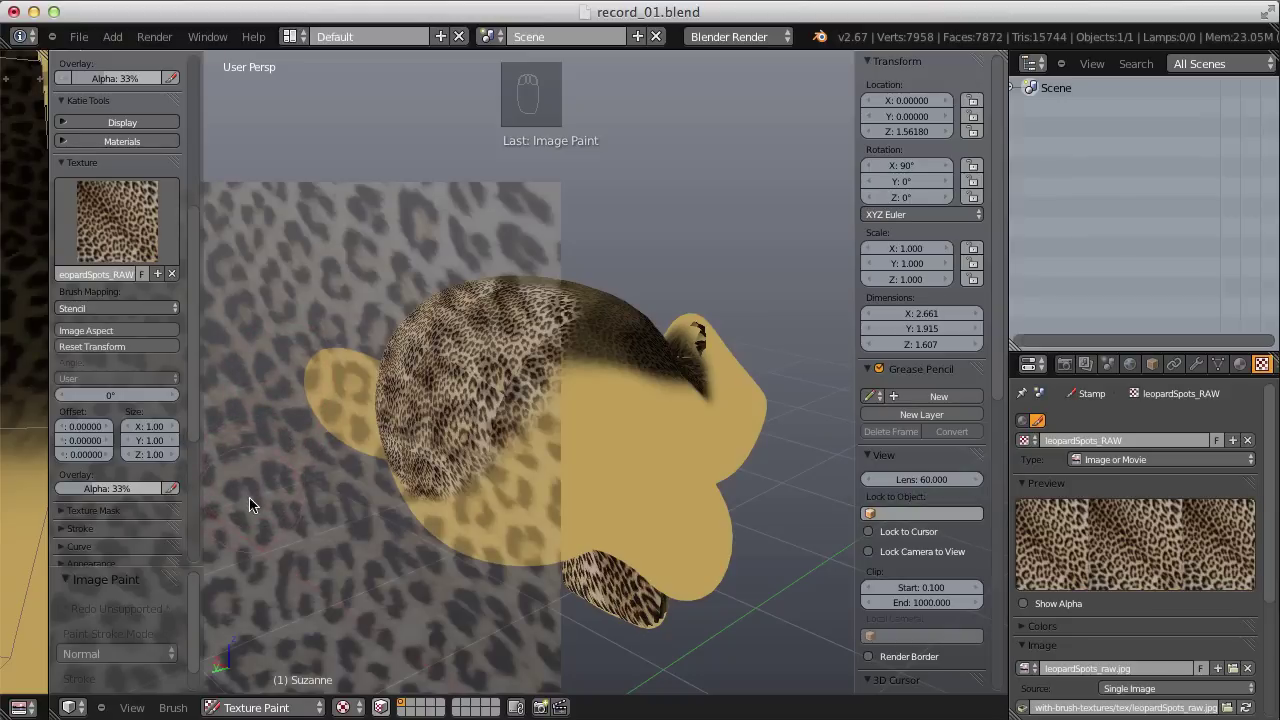
Move the leopard stencil so it covers the monkey head
right_drag(250, 505, 503, 314)
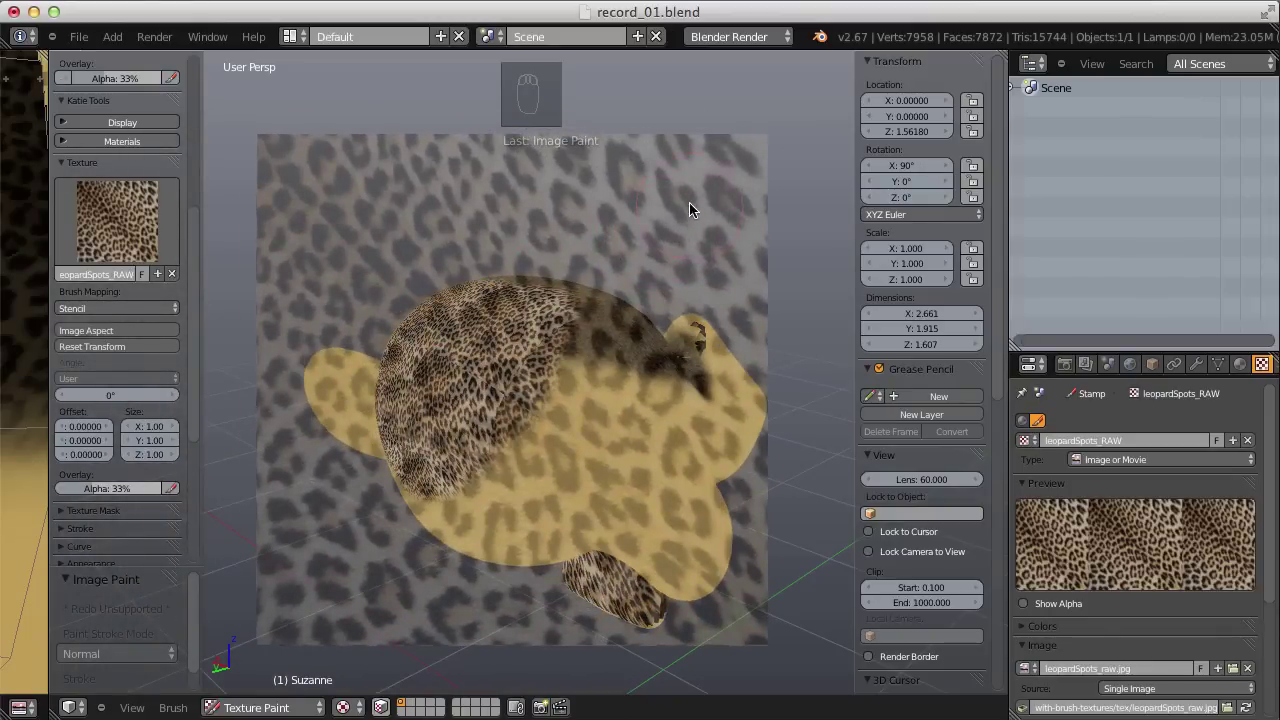
middle_drag(600, 243, 663, 252)
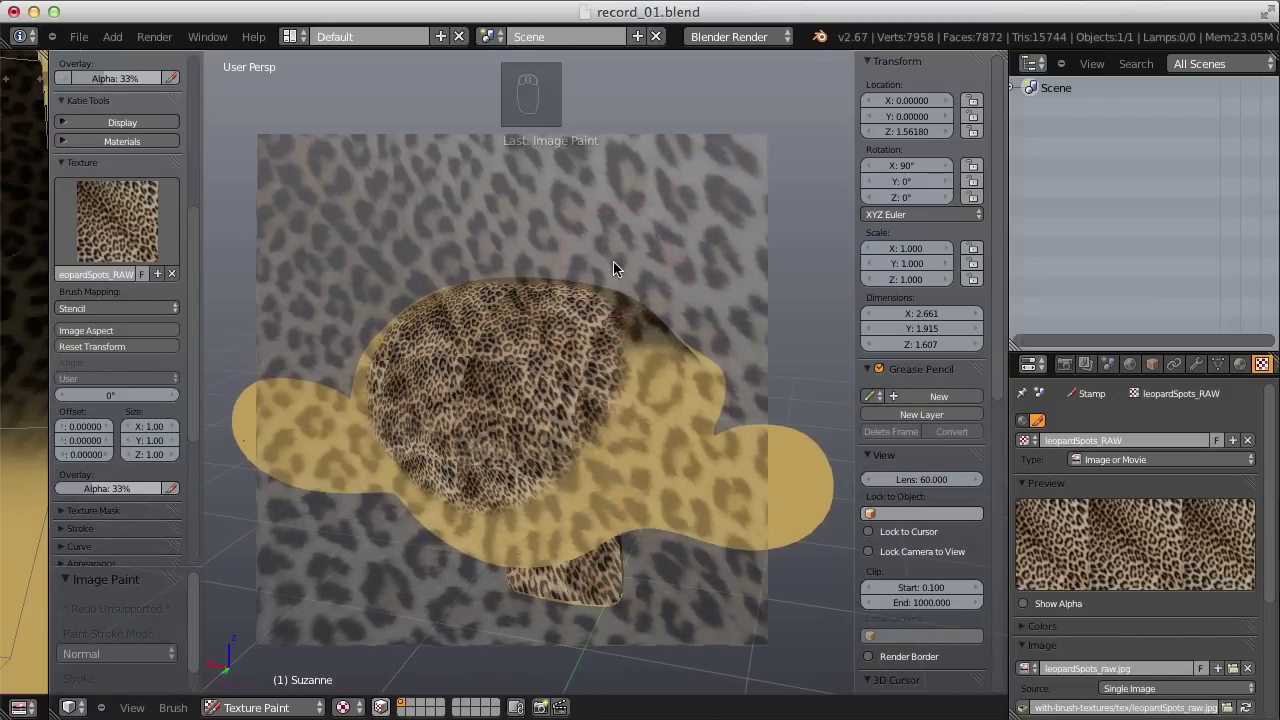
Rotate the leopard stencil to 2.04°, scale it down and position it over the unpainted edge on the back of the head
right_drag(706, 195, 706, 238)
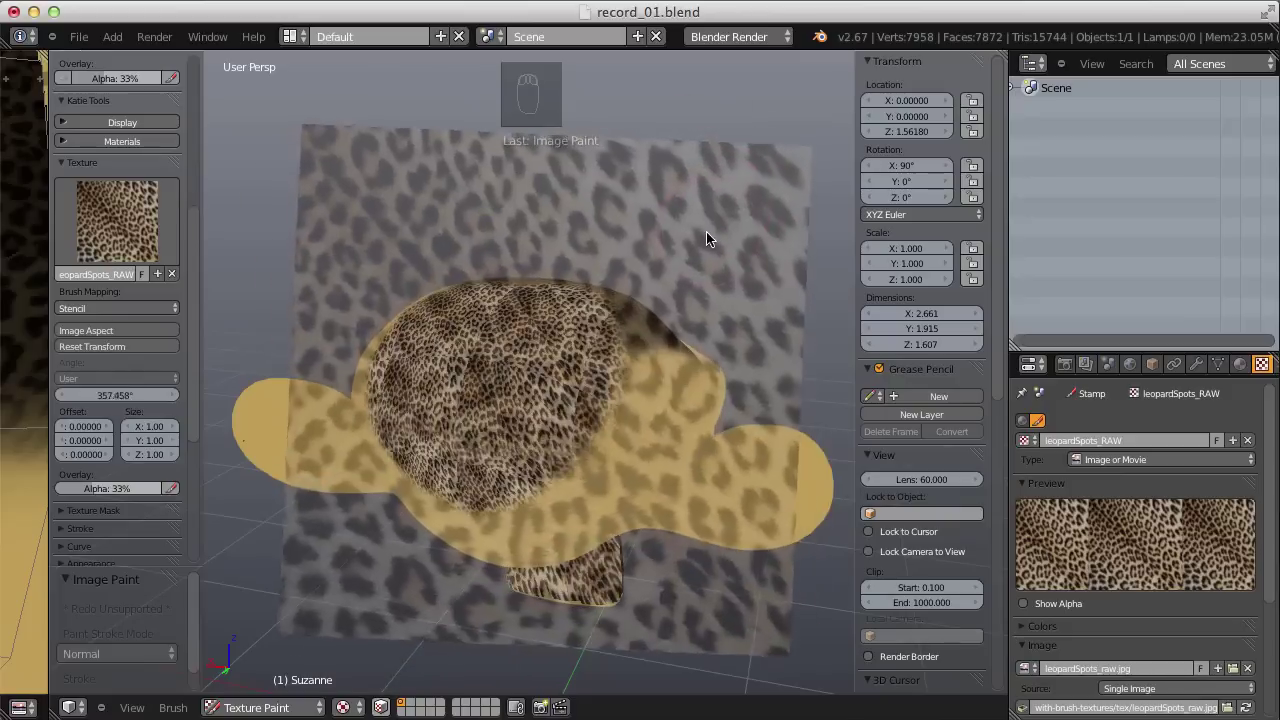
shift+right_drag(757, 185, 705, 246)
middle_drag(760, 178, 685, 203)
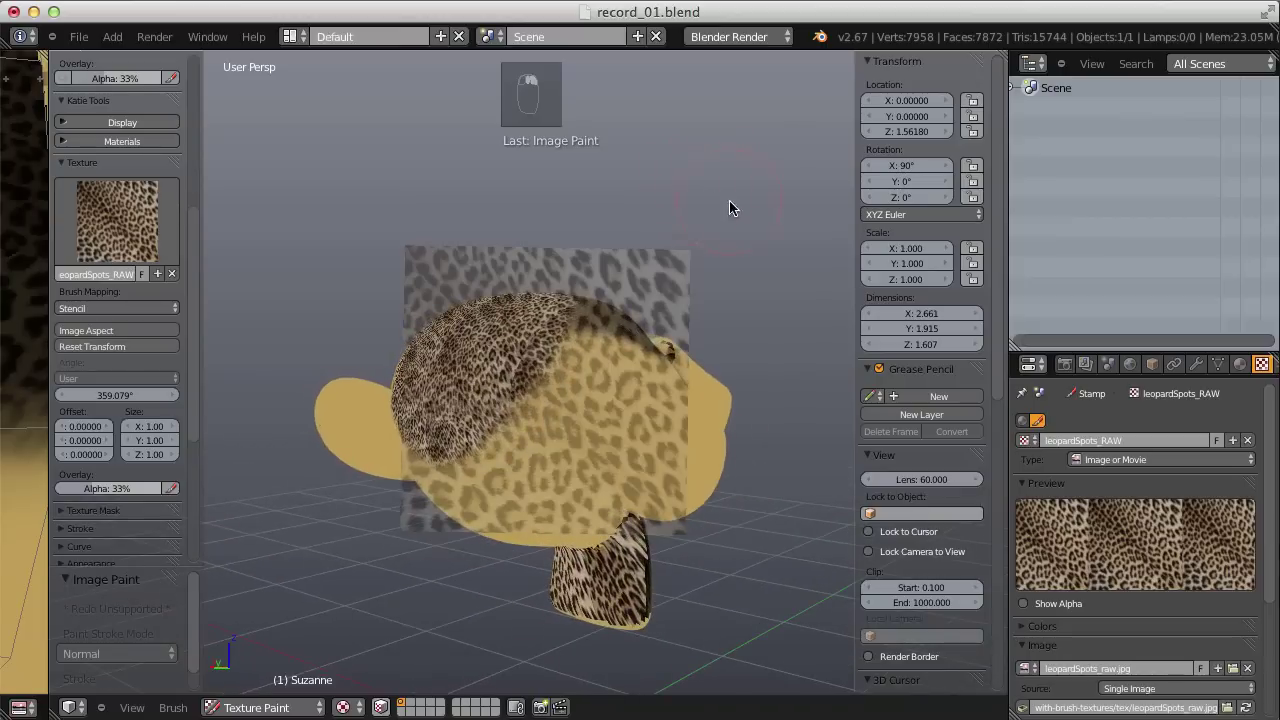
shift+right_drag(730, 202, 645, 256)
ctrl+middle_drag(645, 256, 677, 304)
ctrl+right_drag(700, 283, 780, 208)
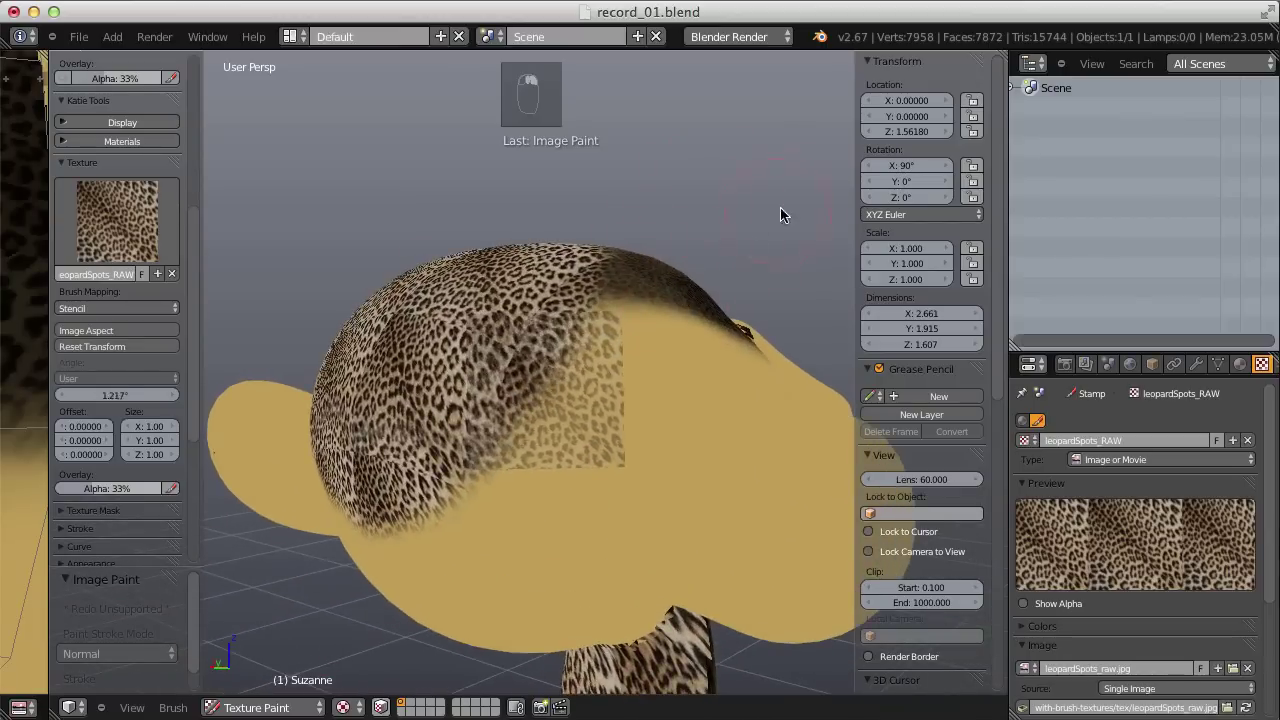
shift+right_drag(710, 250, 721, 241)
drag(721, 241, 729, 285)
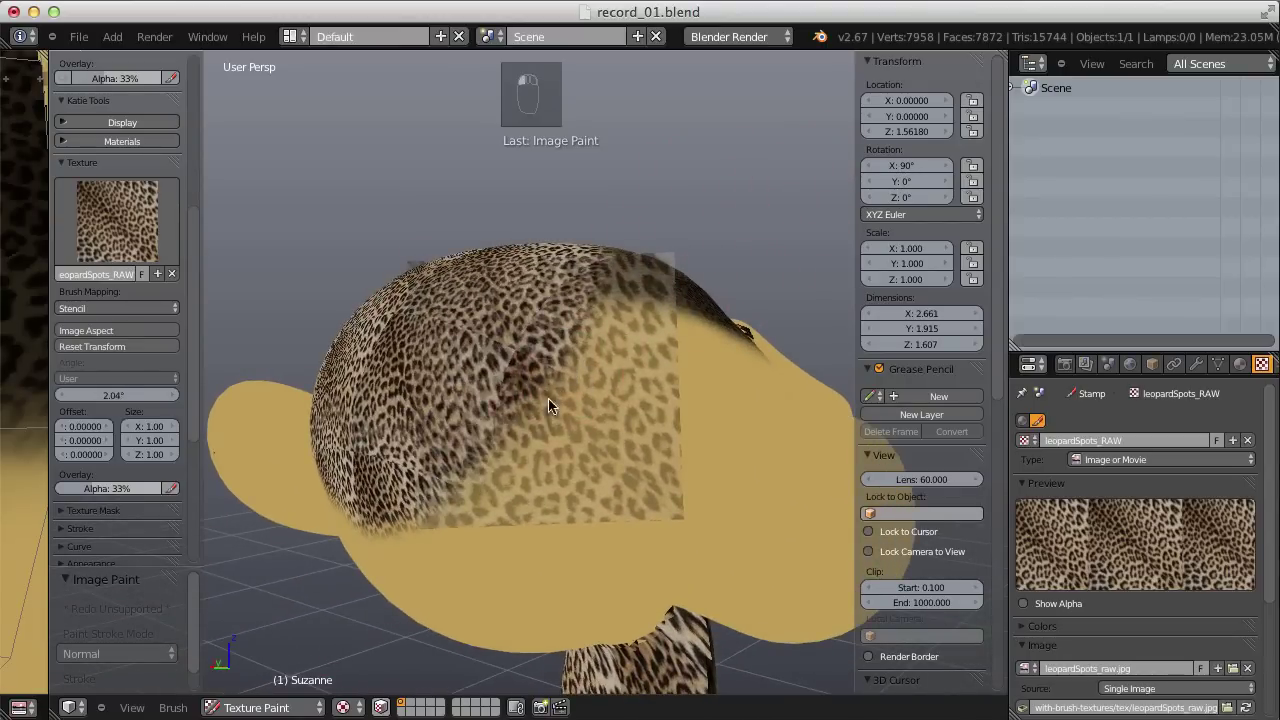
Paint leopard spots through the stencil on the back of the head, shifting the stencil lower to extend the coverage
mouse_move(548, 405)
mouse_down()
mouse_move(545, 420)
mouse_move(500, 340)
mouse_move(597, 320)
mouse_move(599, 415)
mouse_move(540, 470)
mouse_move(462, 465)
mouse_move(624, 324)
mouse_up()
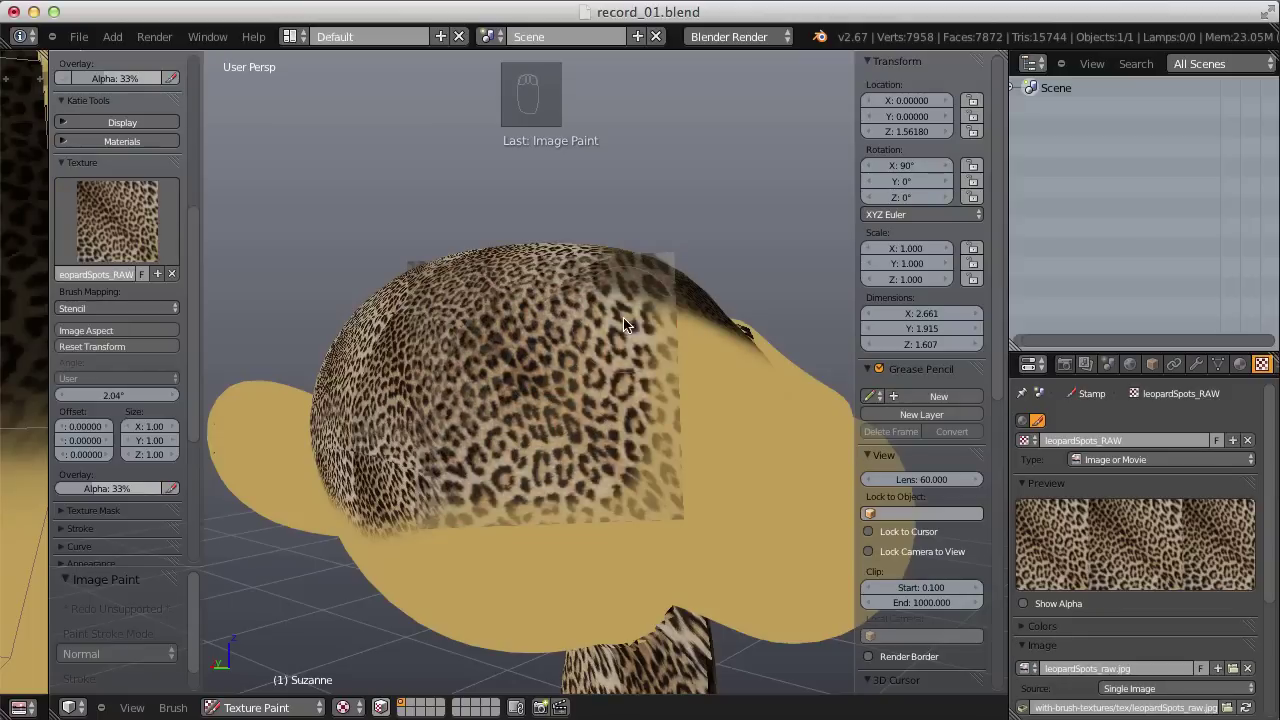
middle_drag(629, 271, 650, 323)
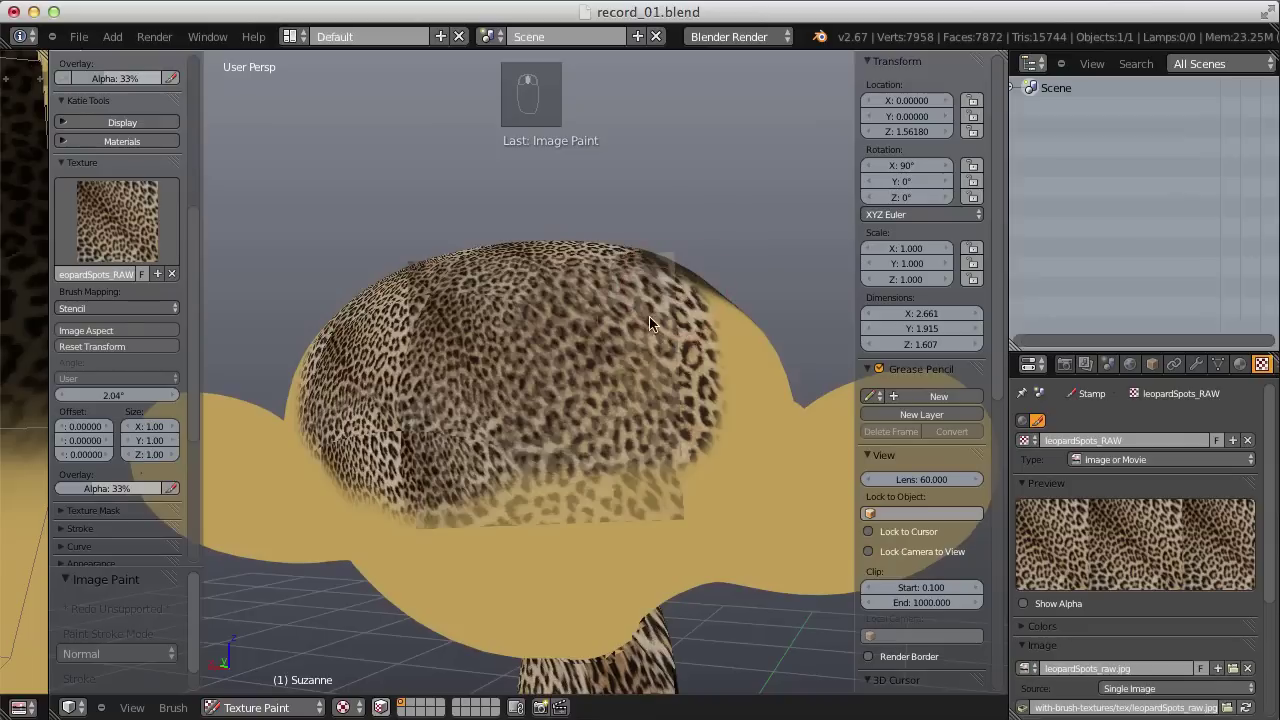
mouse_move(650, 323)
right_down()
mouse_move(600, 346)
mouse_move(562, 457)
mouse_move(583, 466)
right_up()
mouse_move(536, 460)
mouse_down()
mouse_move(517, 451)
mouse_move(474, 482)
mouse_move(454, 540)
mouse_move(520, 530)
mouse_move(630, 480)
mouse_move(548, 457)
mouse_up()
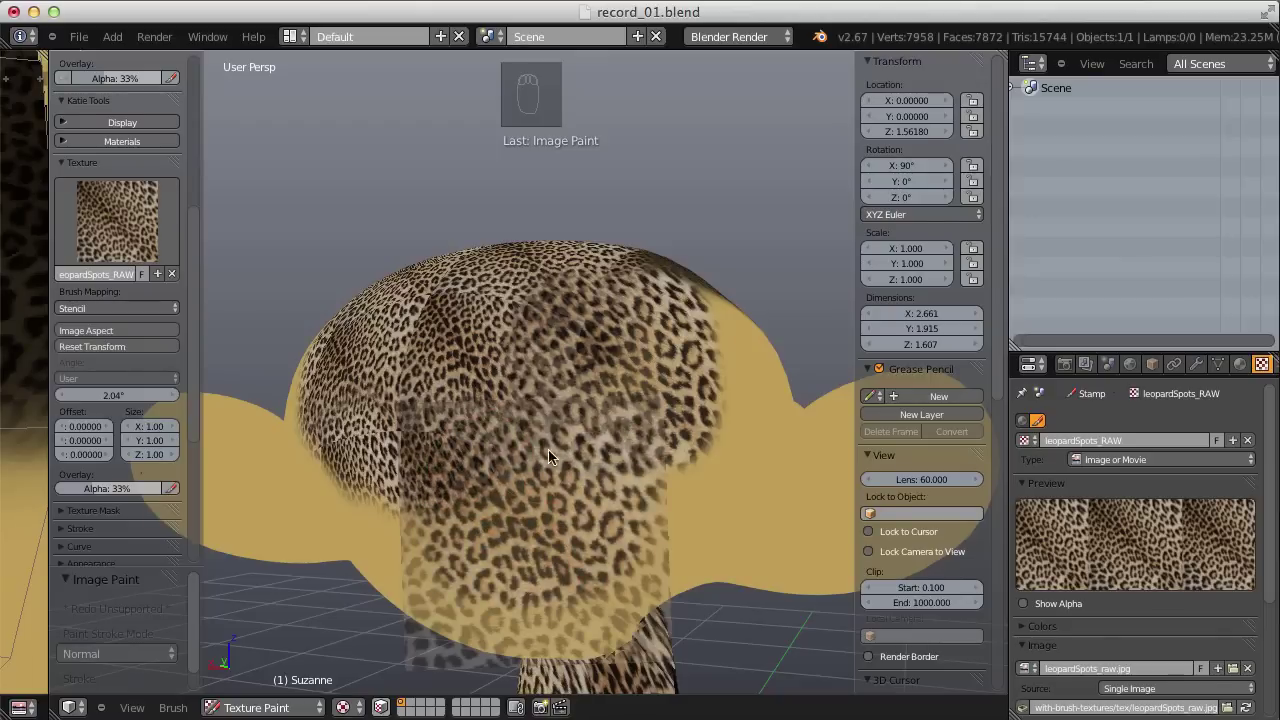
scroll(534, 405, up, 5)
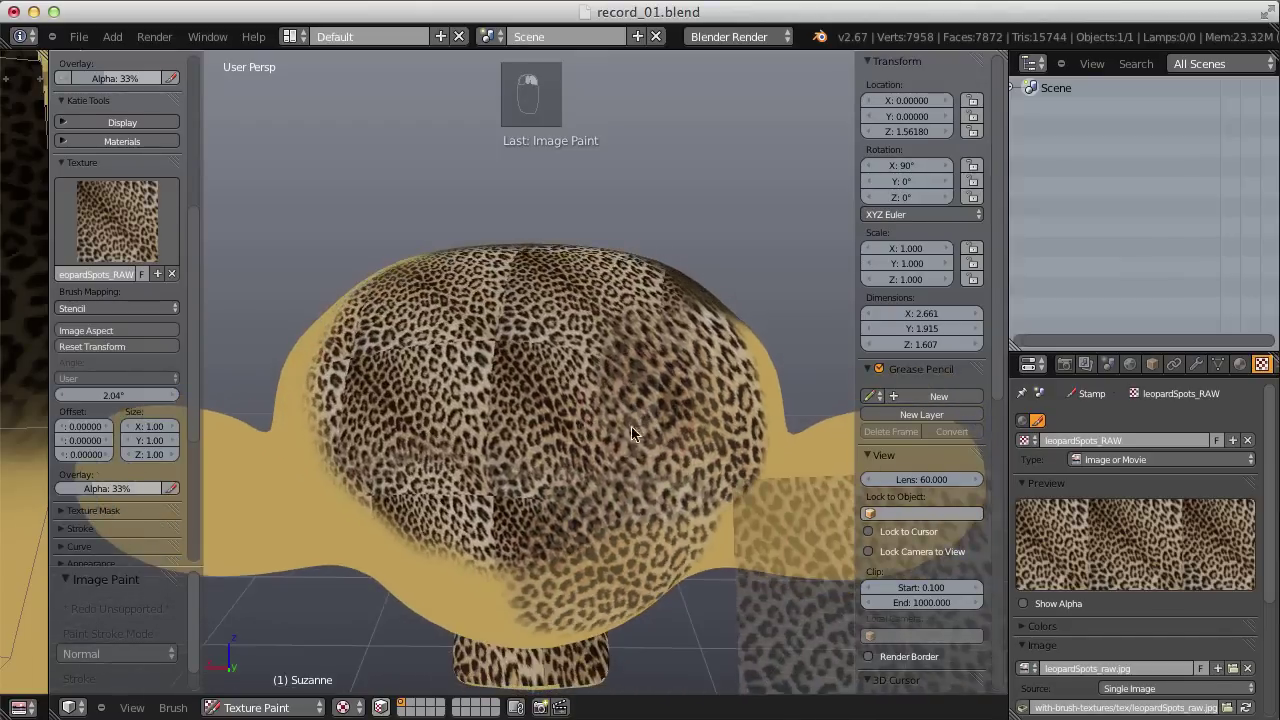
scroll(536, 502, down, 5)
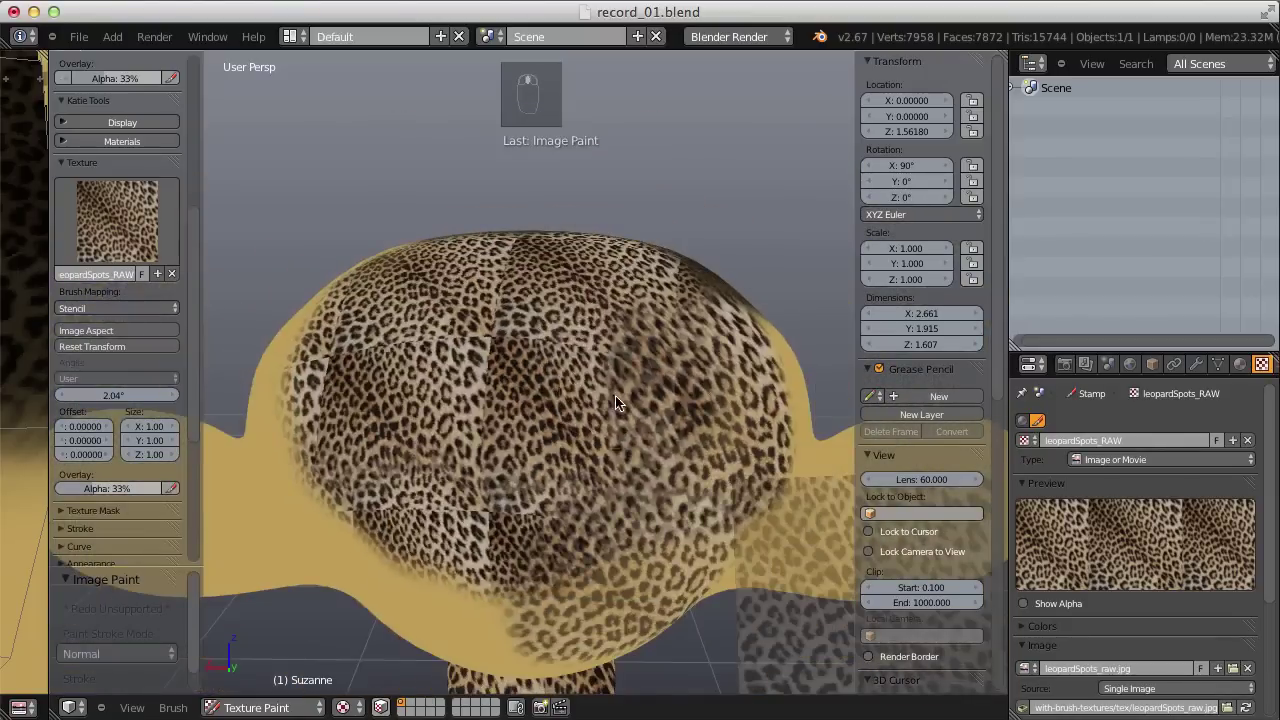
middle_drag(850, 460, 767, 525)
right_drag(766, 524, 562, 358)
Change the brush mapping from Stencil to 3D and adjust the brush radius
click(119, 308)
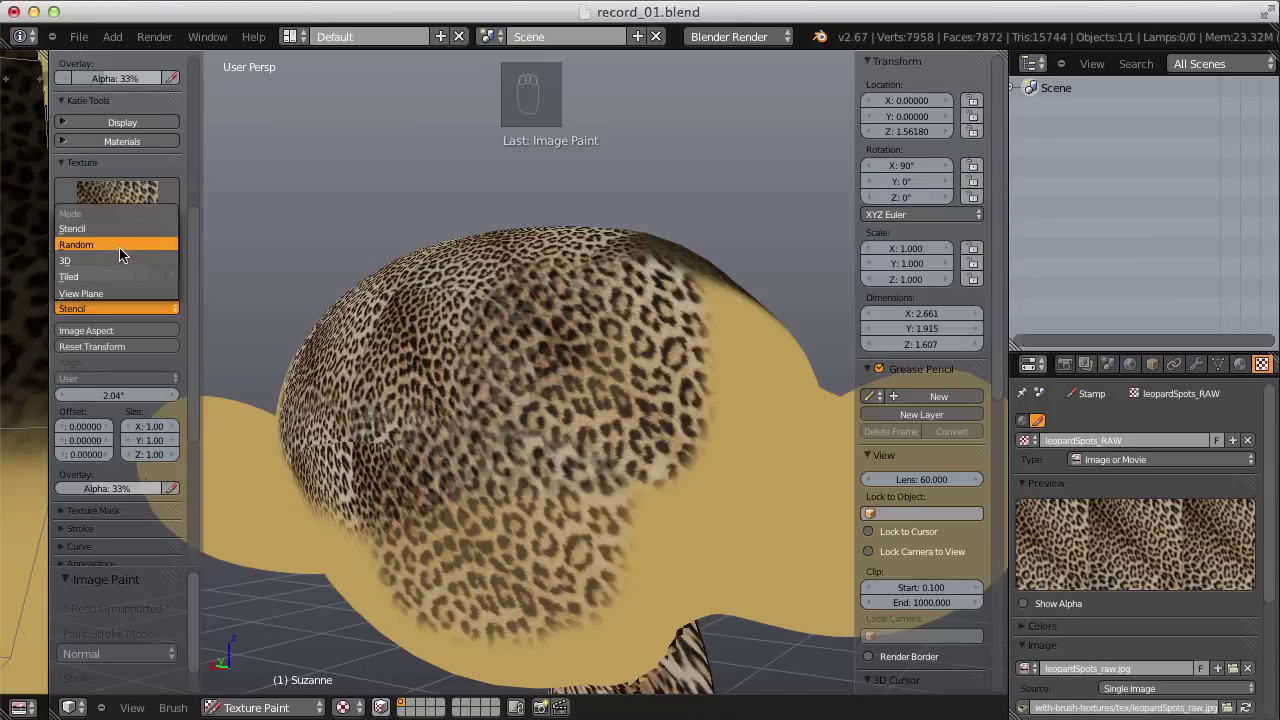
click(115, 261)
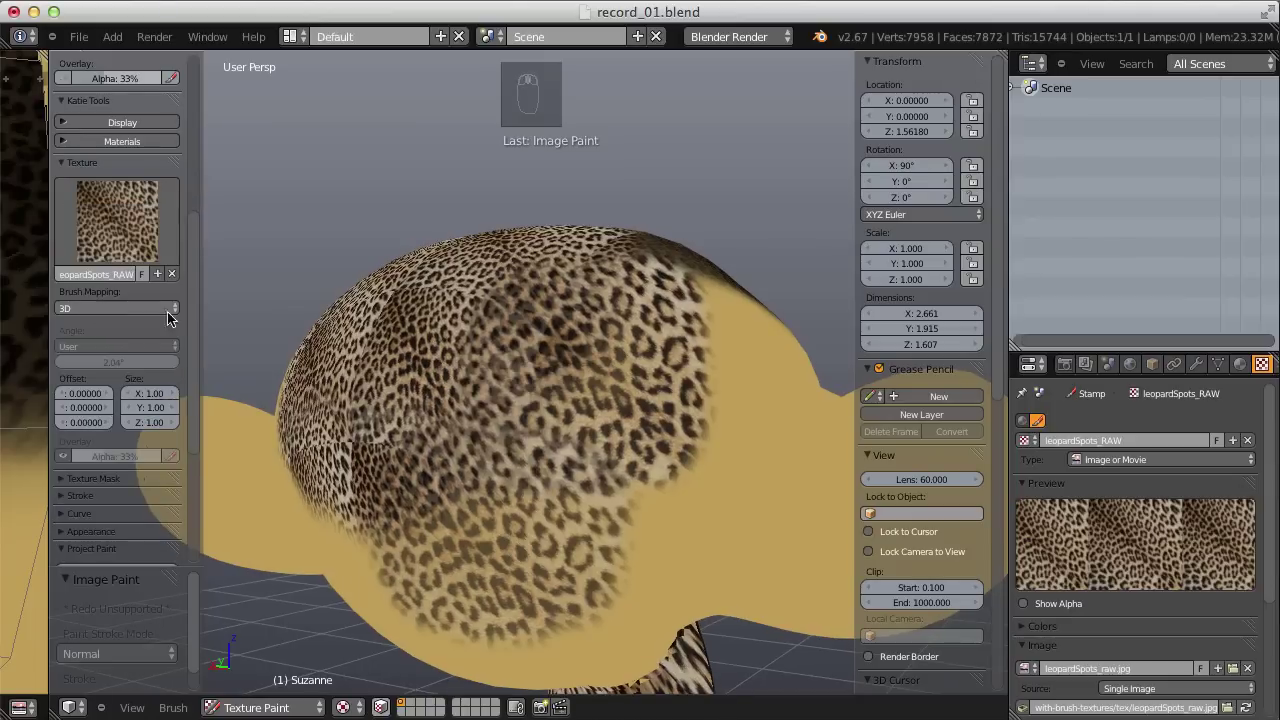
scroll(500, 380, down, 3)
key(f)
click(620, 382)
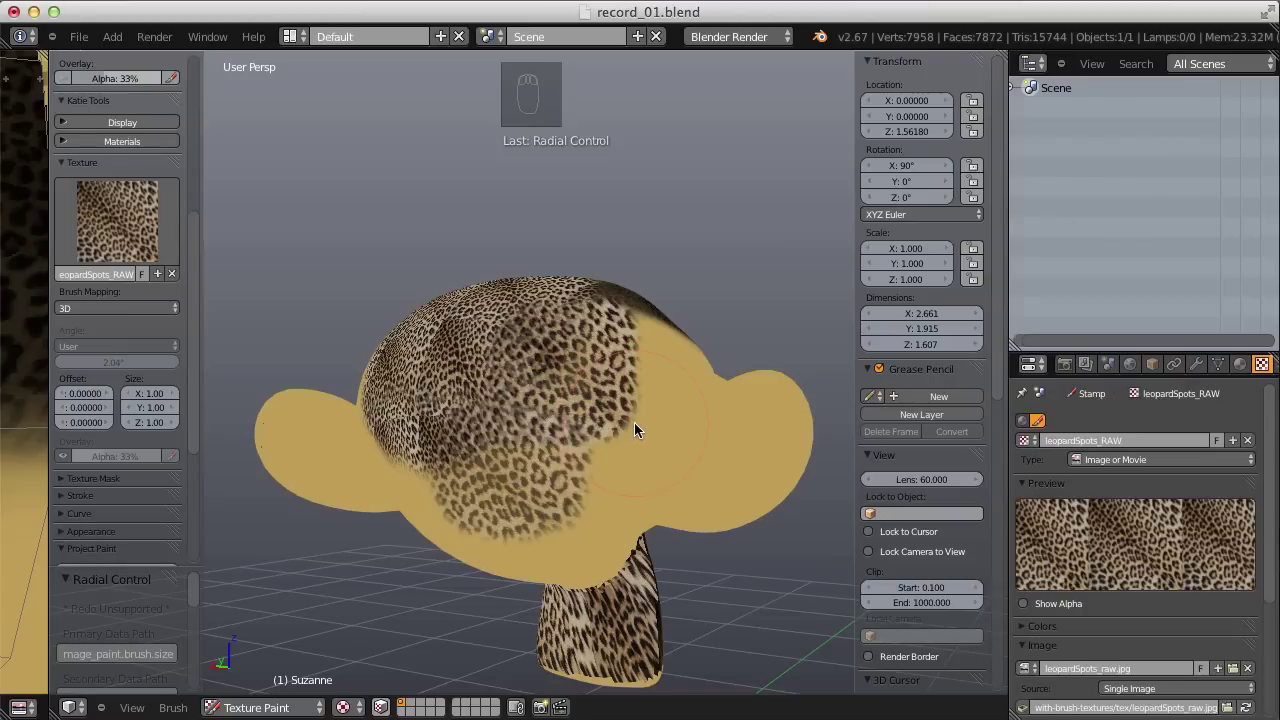
Paint large leopard spots with 3D mapping across the whole back of the head
mouse_move(595, 449)
mouse_down()
mouse_move(576, 496)
mouse_move(590, 410)
mouse_move(466, 388)
mouse_move(540, 316)
mouse_move(641, 444)
mouse_up()
middle_drag(643, 446, 732, 433)
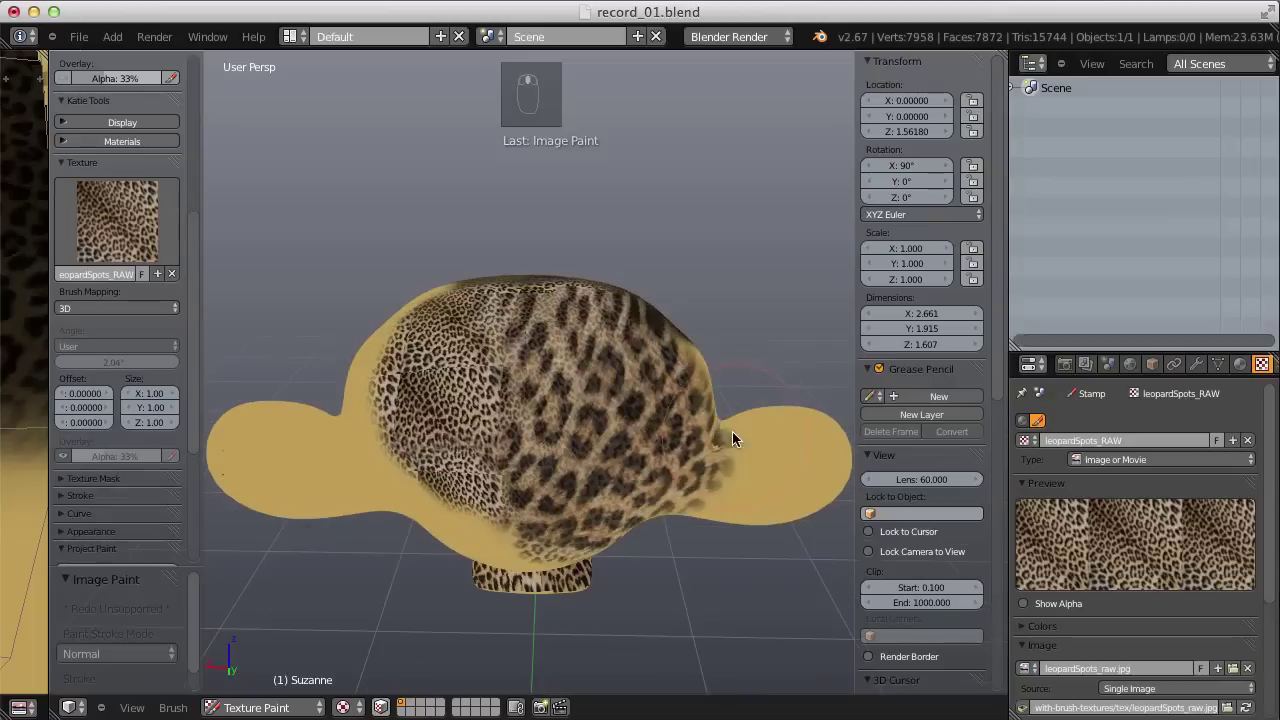
drag(516, 444, 474, 436)
drag(451, 498, 485, 520)
middle_drag(485, 520, 520, 430)
mouse_move(450, 450)
mouse_down()
mouse_move(425, 485)
mouse_move(562, 470)
mouse_move(609, 497)
mouse_move(636, 484)
mouse_up()
middle_drag(801, 314, 733, 331)
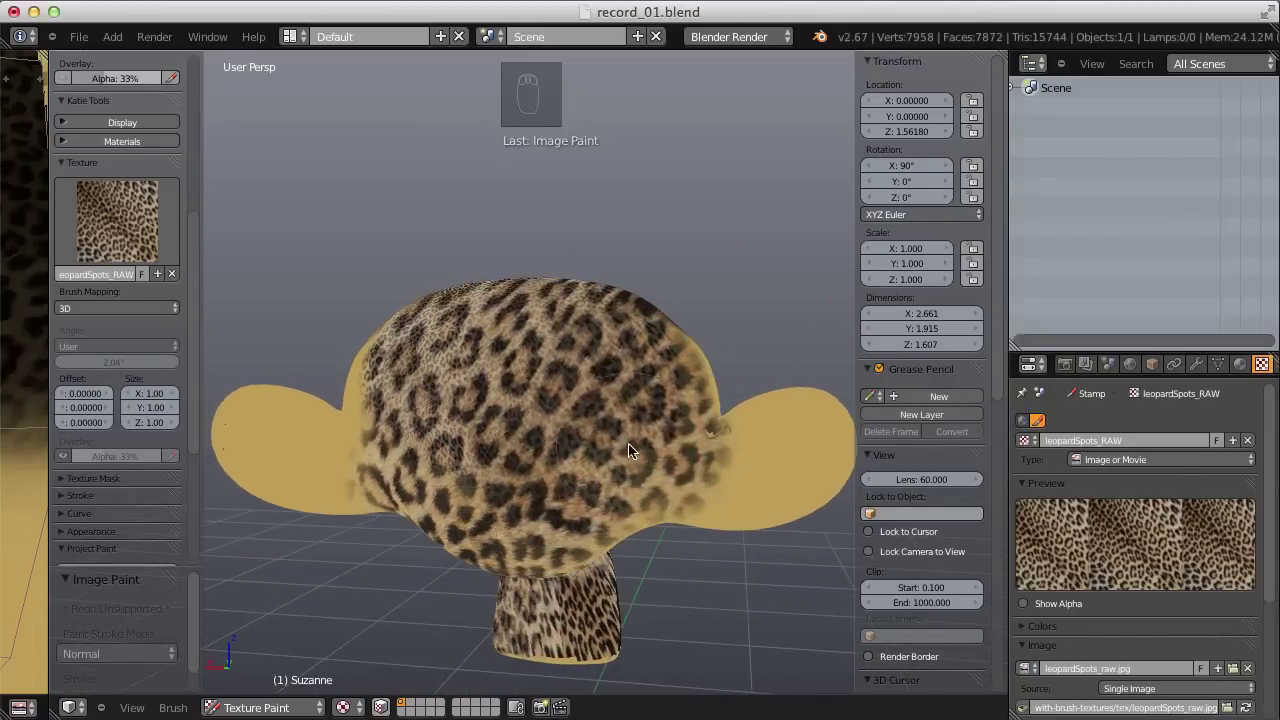
Extend the 3D-mapped leopard texture over the side of the head and the nearby ear
middle_drag(629, 444, 597, 400)
mouse_move(597, 400)
mouse_down()
mouse_move(643, 486)
mouse_move(719, 402)
mouse_move(731, 489)
mouse_move(801, 374)
mouse_up()
drag(664, 376, 572, 328)
middle_drag(728, 300, 625, 308)
drag(591, 369, 572, 322)
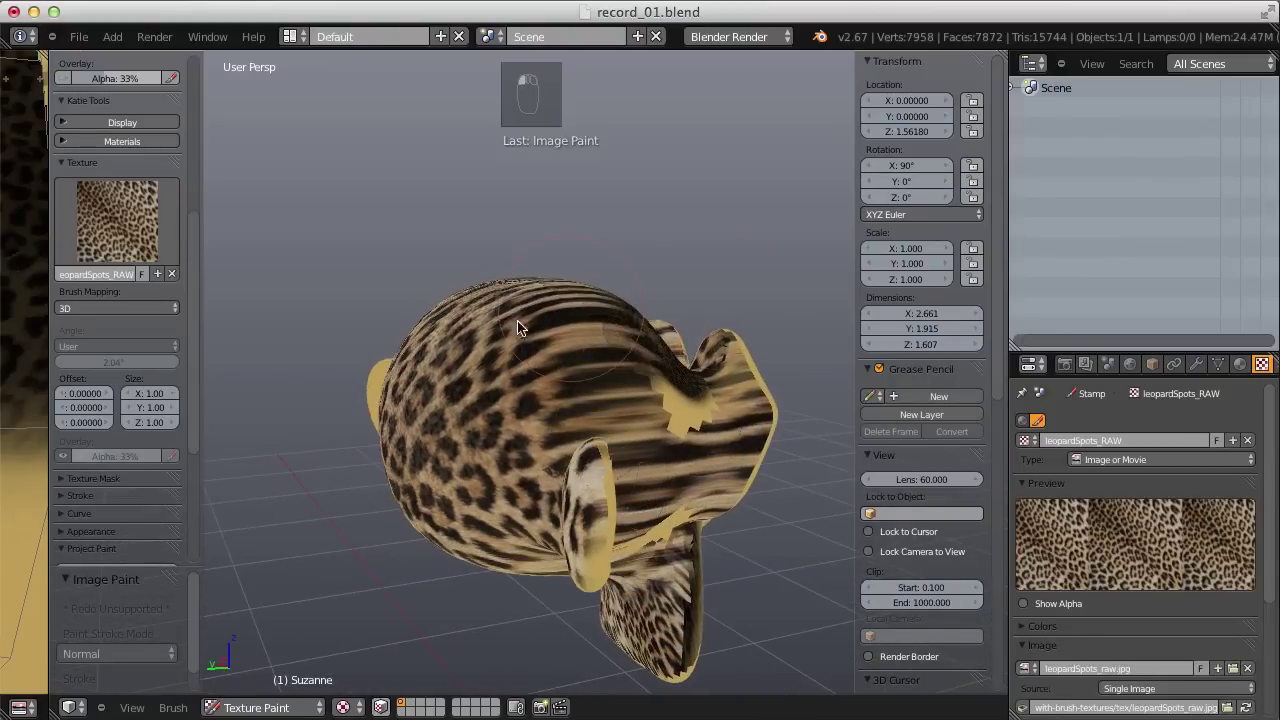
mouse_move(645, 286)
middle_down()
mouse_move(574, 338)
mouse_move(580, 360)
mouse_move(600, 365)
mouse_move(609, 357)
mouse_move(441, 398)
mouse_move(670, 387)
middle_up()
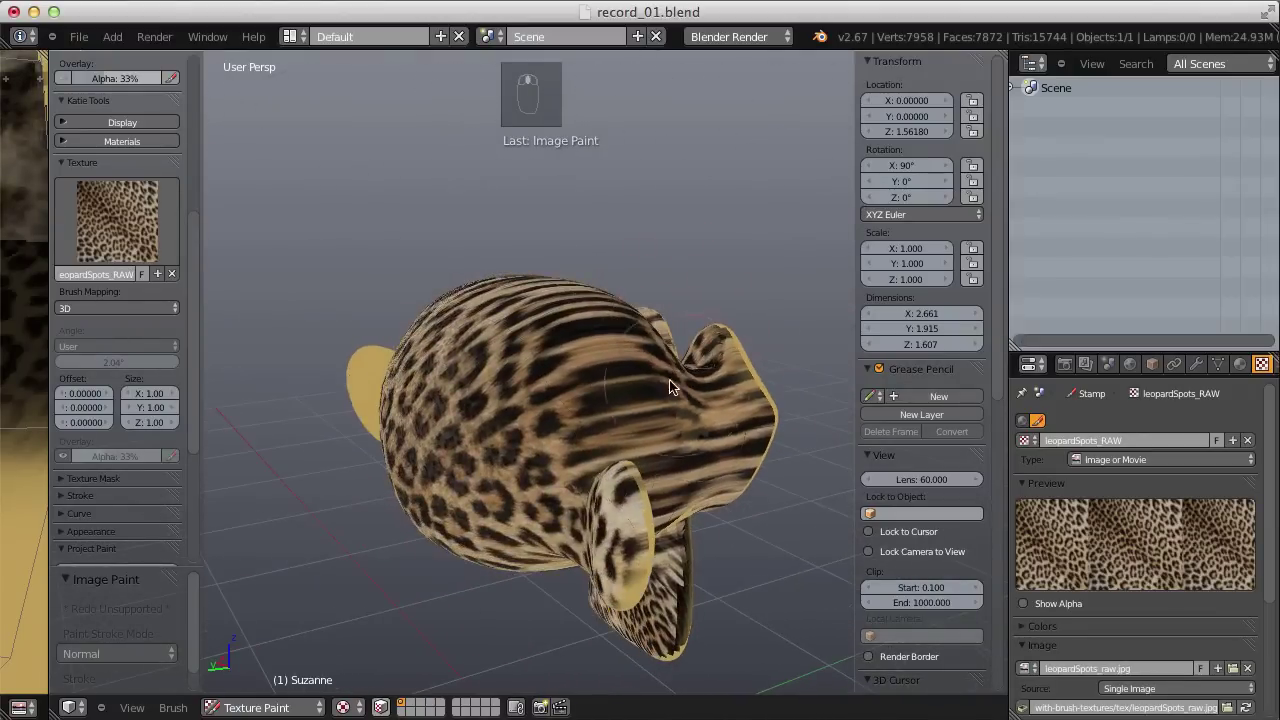
Switch the brush mapping from 3D to View Plane and undo the last paint stroke
scroll(640, 380, down, 3)
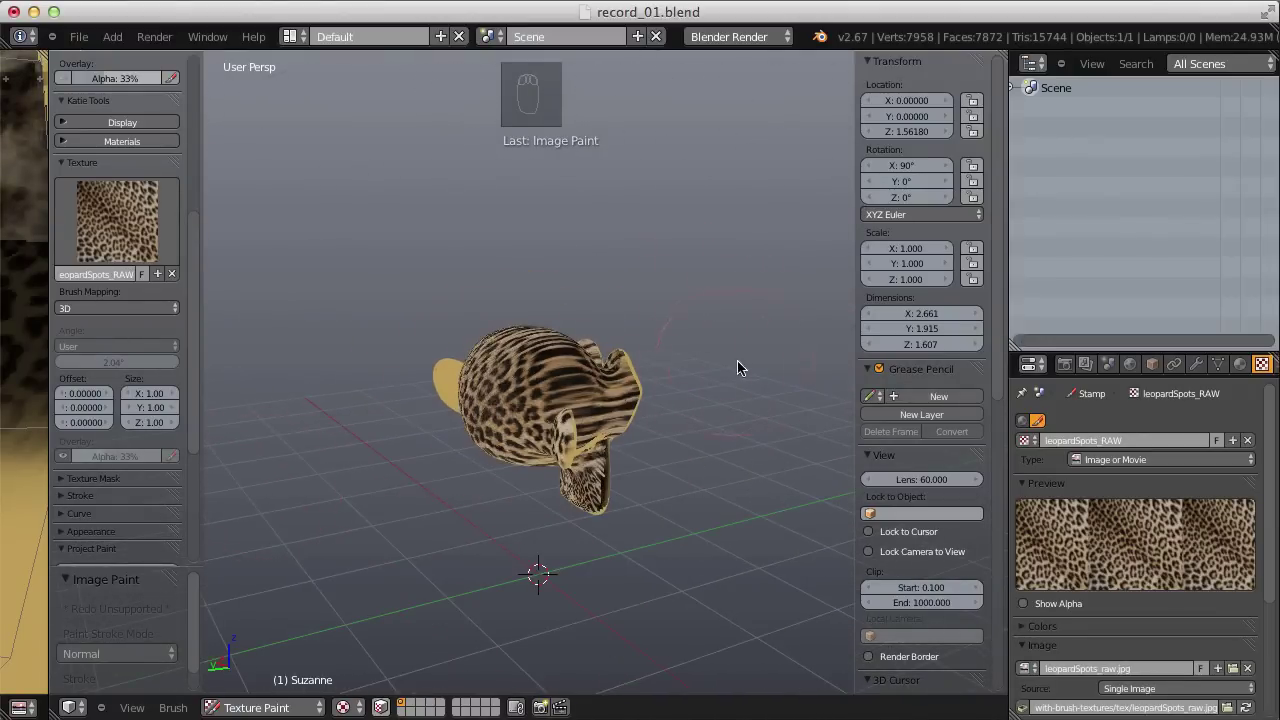
scroll(643, 389, up, 2)
middle_drag(643, 389, 595, 318)
scroll(602, 388, up, 2)
click(138, 308)
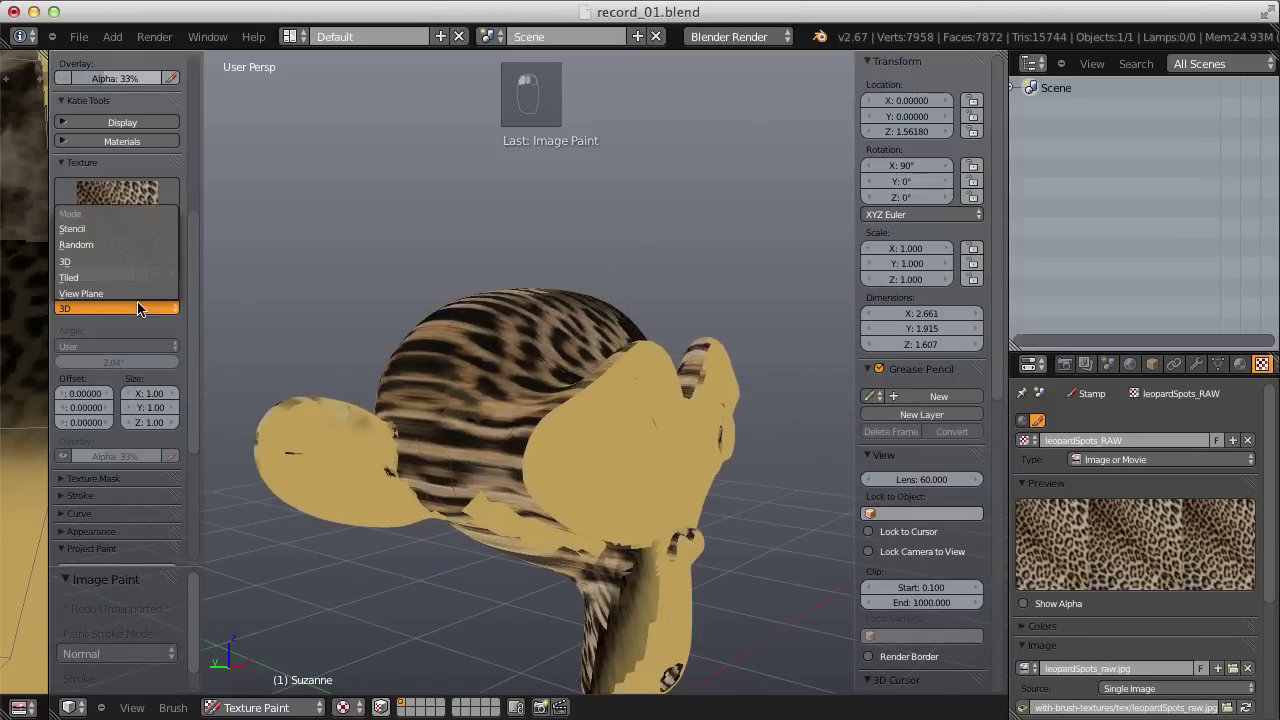
click(128, 278)
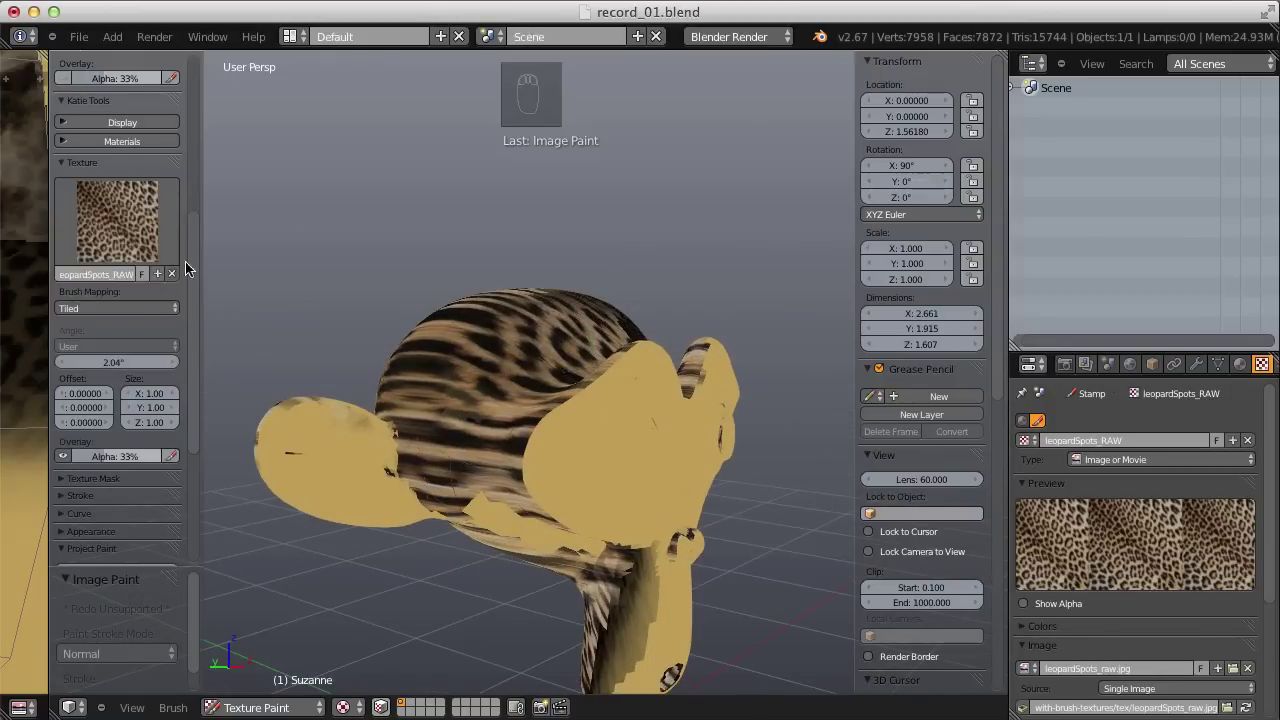
click(138, 306)
click(129, 294)
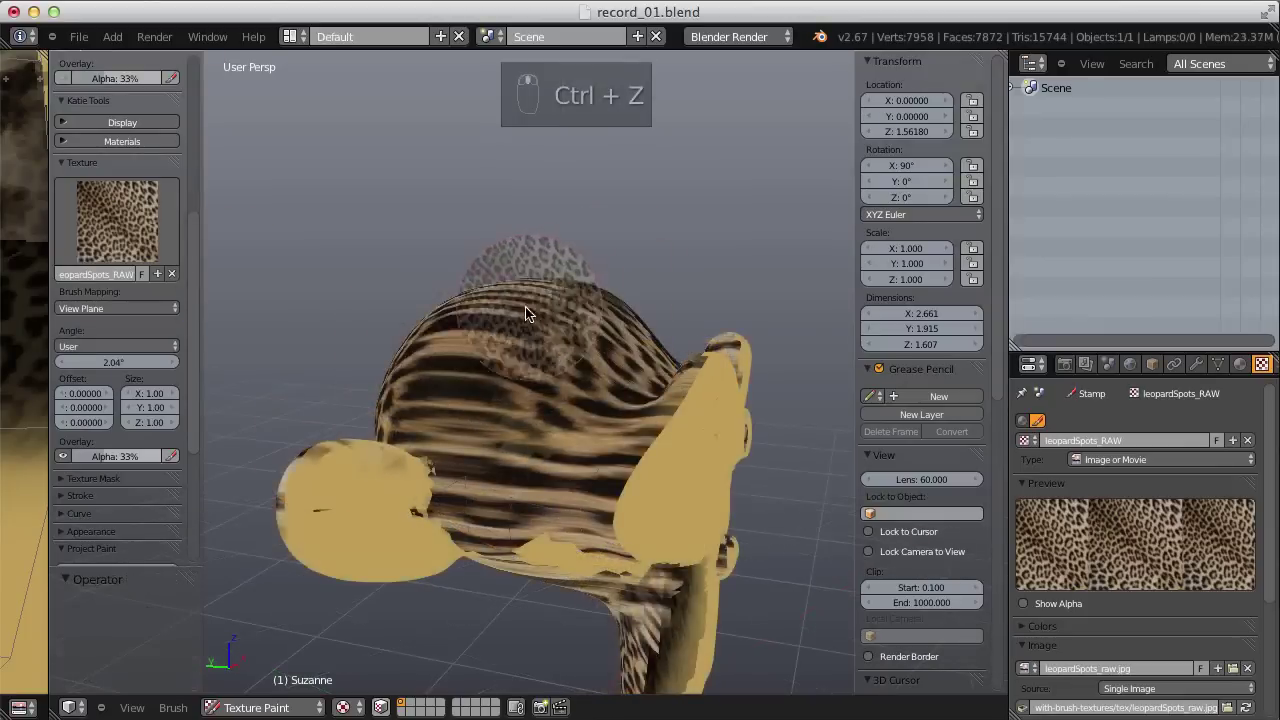
middle_drag(478, 331, 684, 329)
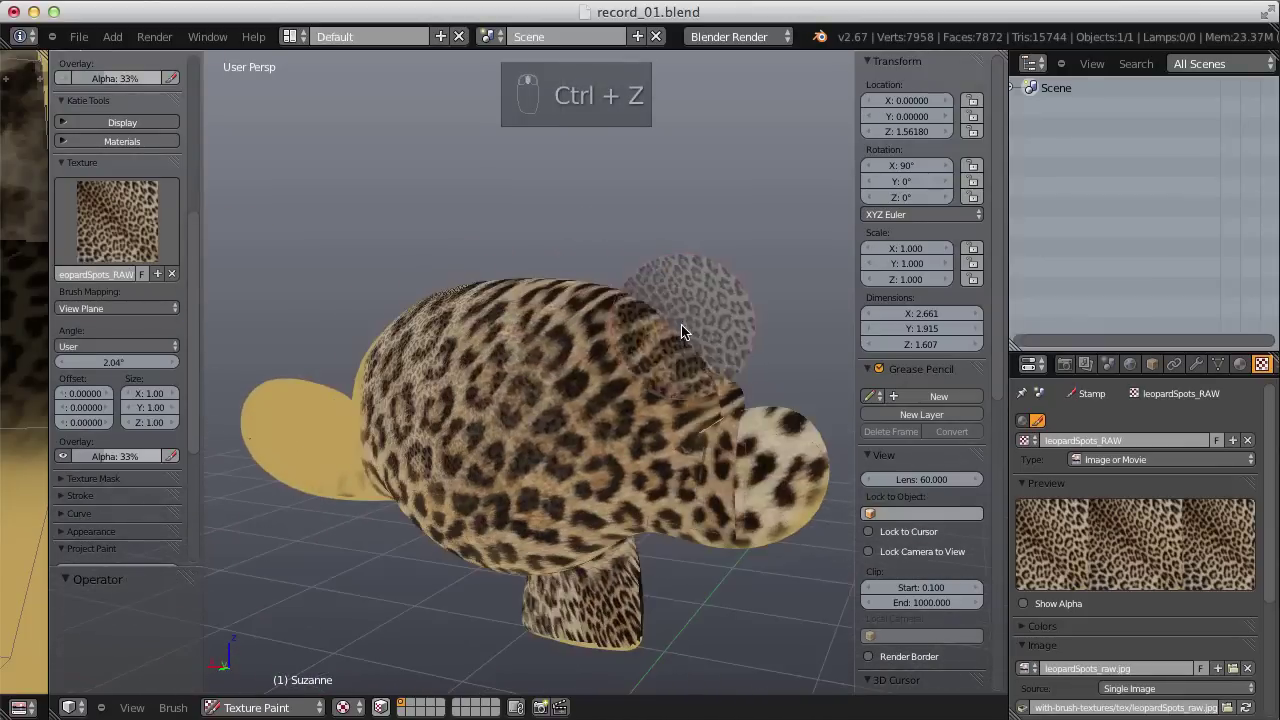
Paint small leopard spots with View Plane mapping from the unpainted ear across the back of the head
middle_drag(530, 345, 606, 338)
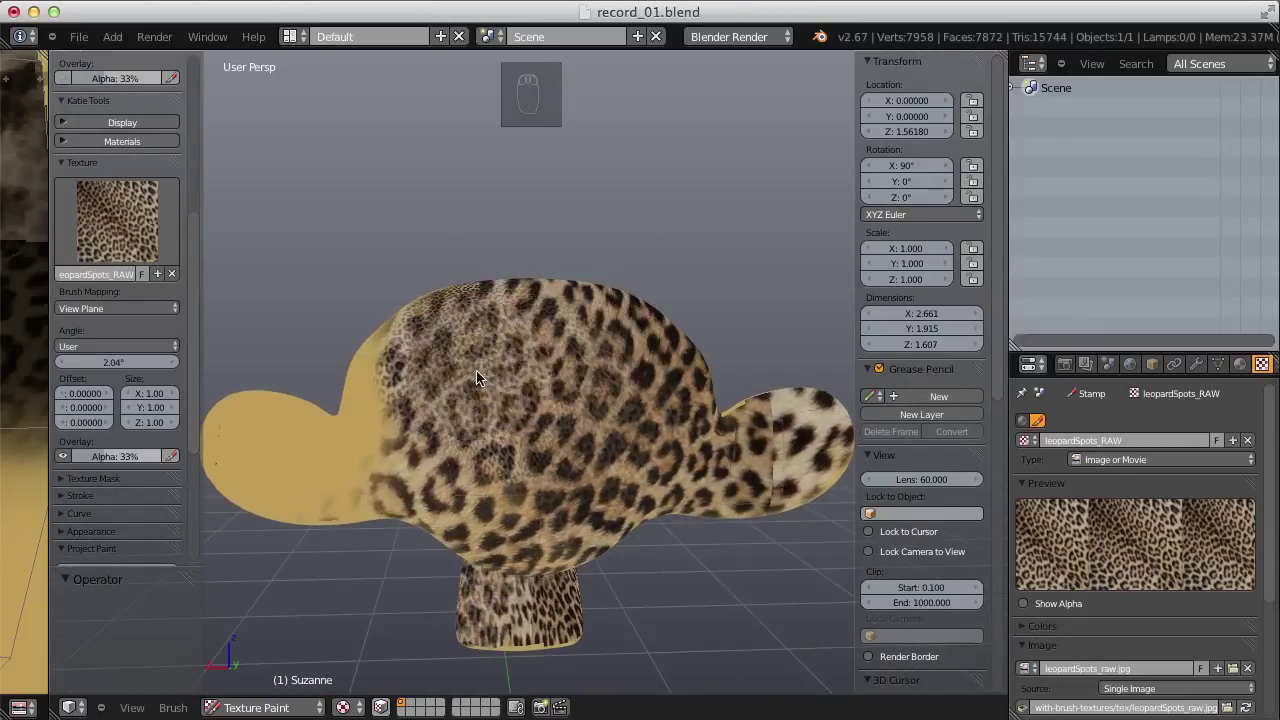
shift+middle_drag(416, 347, 525, 340)
scroll(416, 400, up, 1)
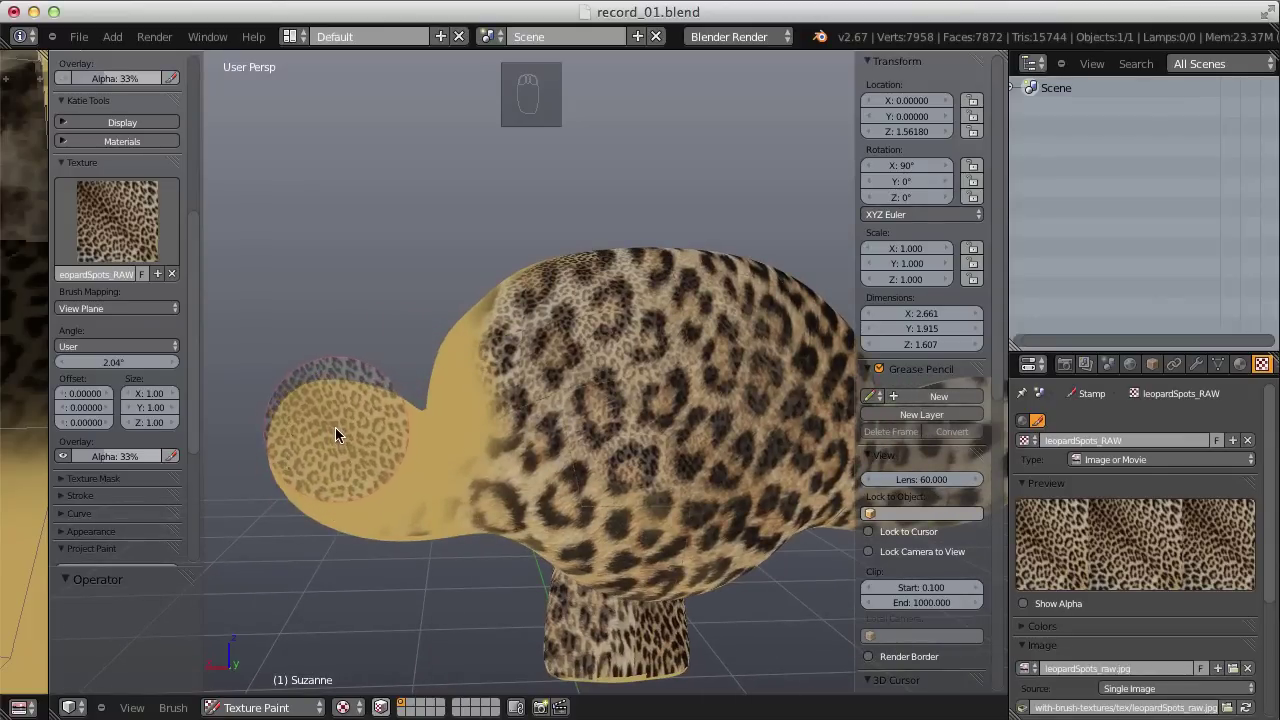
mouse_move(333, 418)
mouse_down()
mouse_move(325, 460)
mouse_move(418, 468)
mouse_move(455, 440)
mouse_move(510, 332)
mouse_move(570, 340)
mouse_move(566, 420)
mouse_move(623, 497)
mouse_move(727, 383)
mouse_move(760, 470)
mouse_move(630, 576)
mouse_up()
mouse_move(562, 381)
mouse_down()
mouse_move(565, 328)
mouse_move(592, 310)
mouse_move(544, 368)
mouse_up()
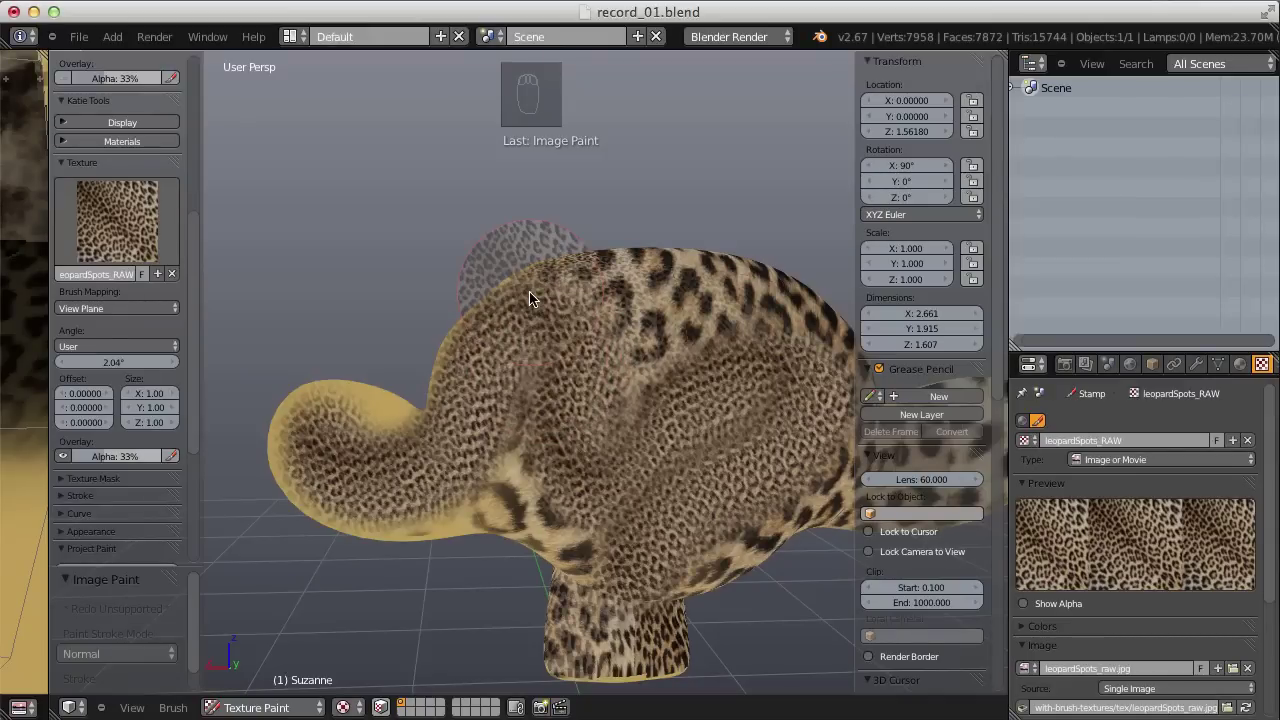
Enlarge the brush and paint bigger View Plane leopard spots over the upper back of the head
key(f)
click(635, 339)
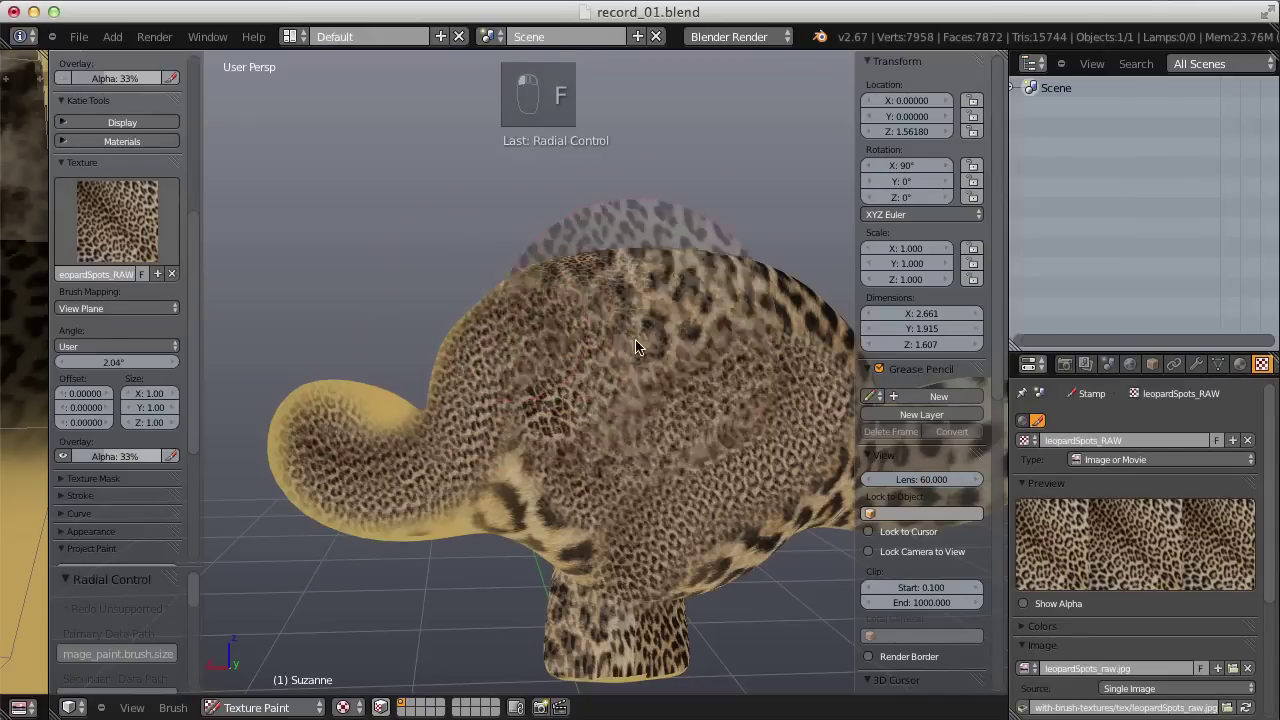
drag(611, 369, 690, 303)
middle_drag(690, 303, 728, 312)
drag(577, 384, 540, 391)
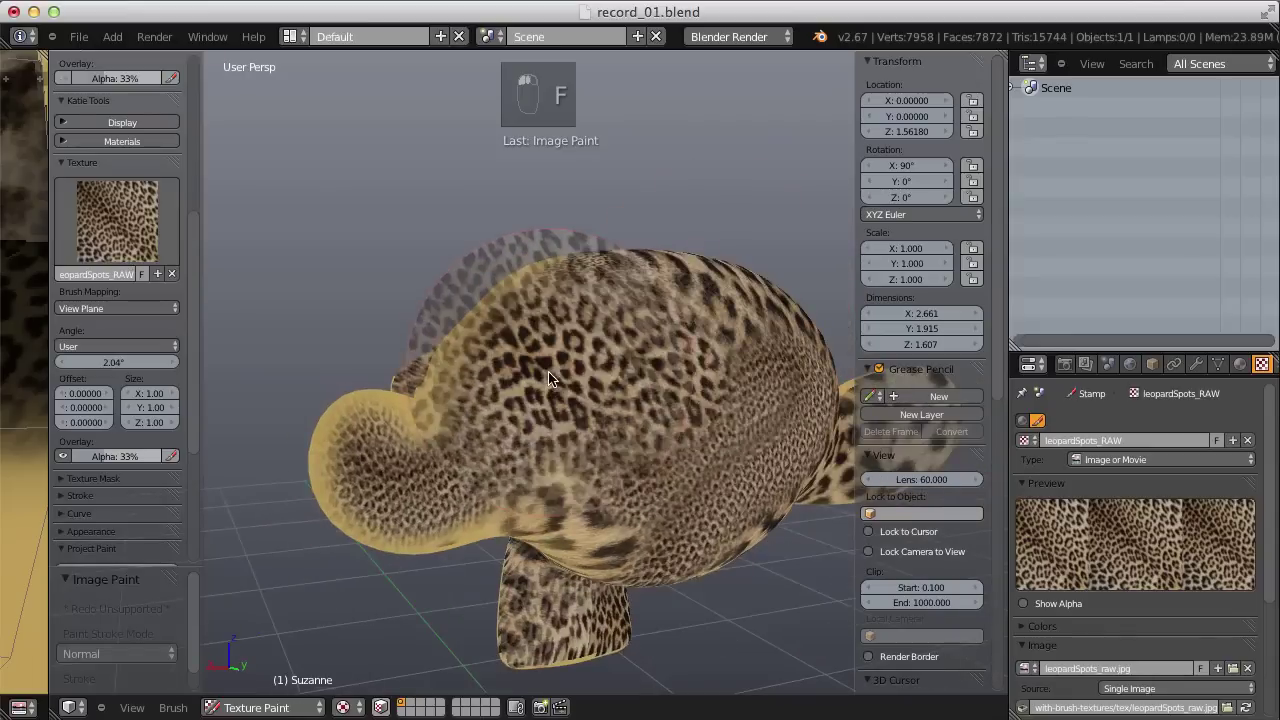
Paint View Plane leopard spots over the lower head, neck and crown from several viewing angles
drag(700, 542, 630, 500)
mouse_move(630, 505)
middle_down()
mouse_move(715, 450)
mouse_move(677, 420)
mouse_move(888, 535)
mouse_move(692, 428)
middle_up()
drag(694, 434, 719, 455)
mouse_move(719, 455)
middle_down()
mouse_move(687, 459)
mouse_move(660, 400)
middle_up()
mouse_move(672, 347)
mouse_down()
mouse_move(697, 333)
mouse_move(718, 285)
mouse_up()
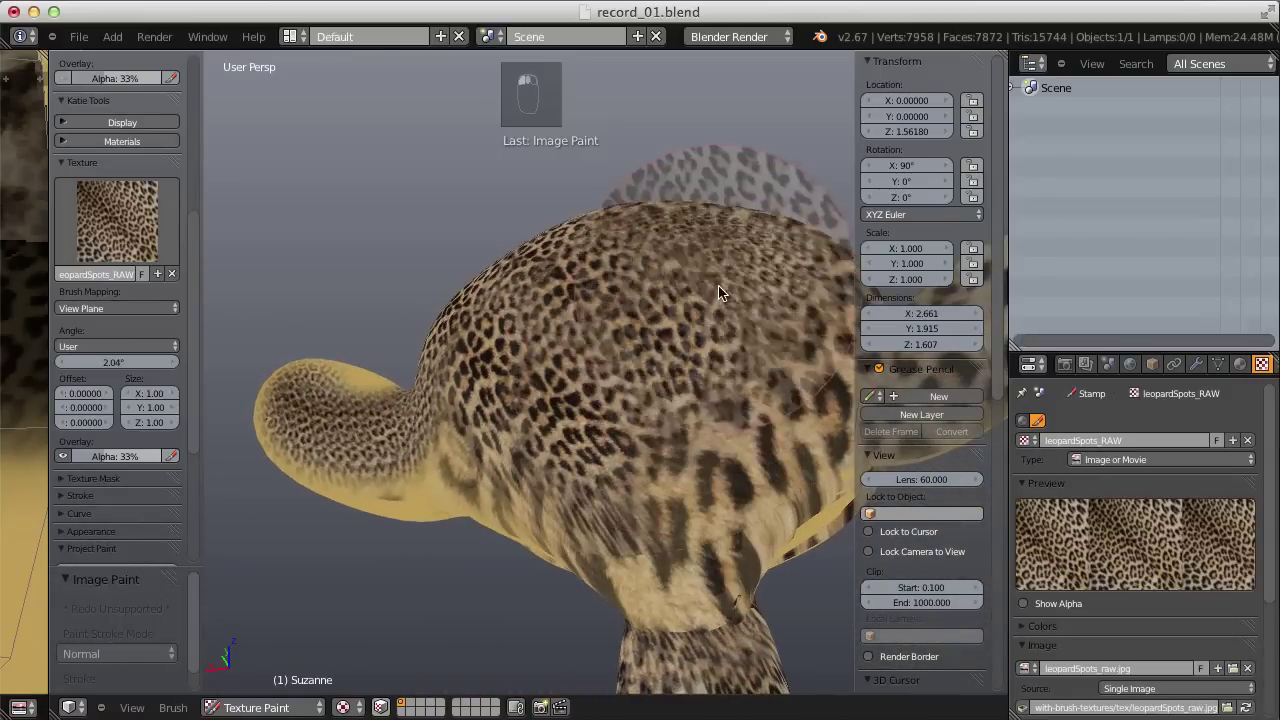
middle_drag(718, 285, 687, 373)
mouse_move(687, 367)
mouse_down()
mouse_move(676, 405)
mouse_move(690, 350)
mouse_up()
middle_drag(690, 350, 699, 386)
mouse_move(694, 390)
mouse_down()
mouse_move(684, 400)
mouse_move(700, 333)
mouse_up()
mouse_move(700, 333)
middle_down()
mouse_move(668, 349)
mouse_move(531, 336)
mouse_move(509, 413)
mouse_move(570, 427)
mouse_move(685, 376)
mouse_move(638, 376)
mouse_move(589, 427)
mouse_move(648, 344)
mouse_move(614, 414)
middle_up()
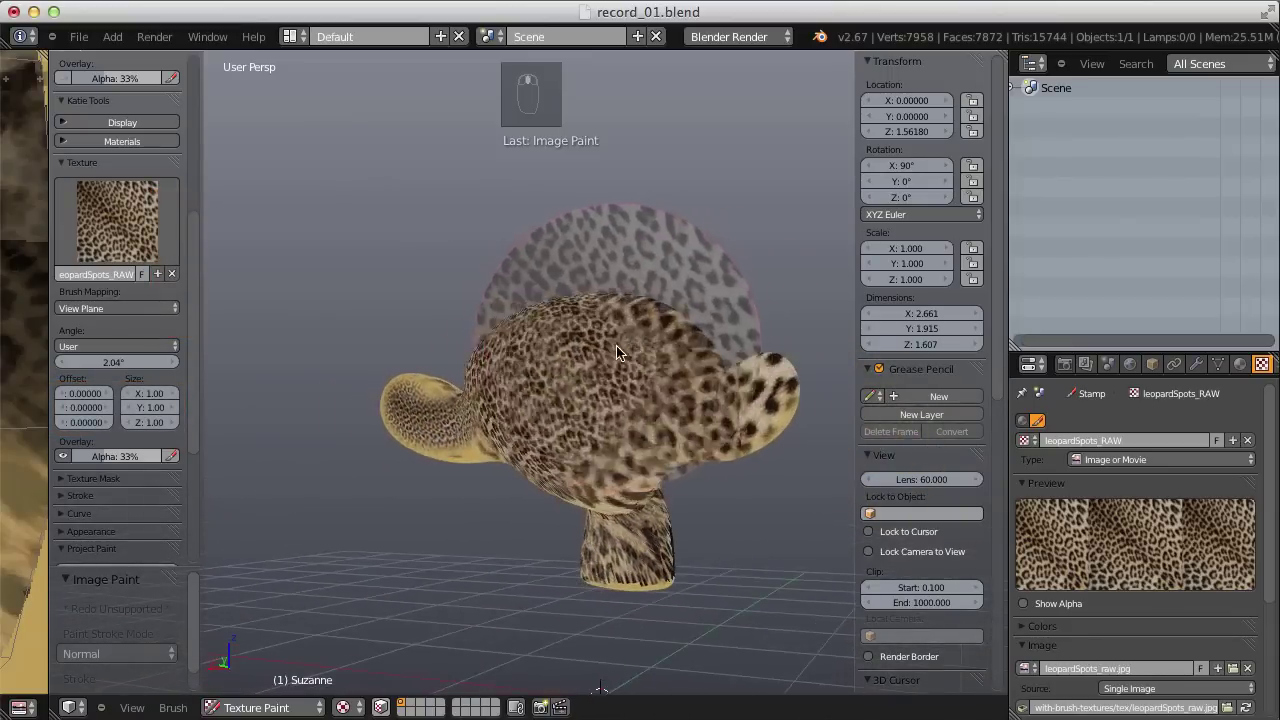
Set the brush mapping back to 3D and stamp large leopard spots onto the middle of the back of the head
scroll(614, 414, up, 3)
scroll(613, 415, down, 4)
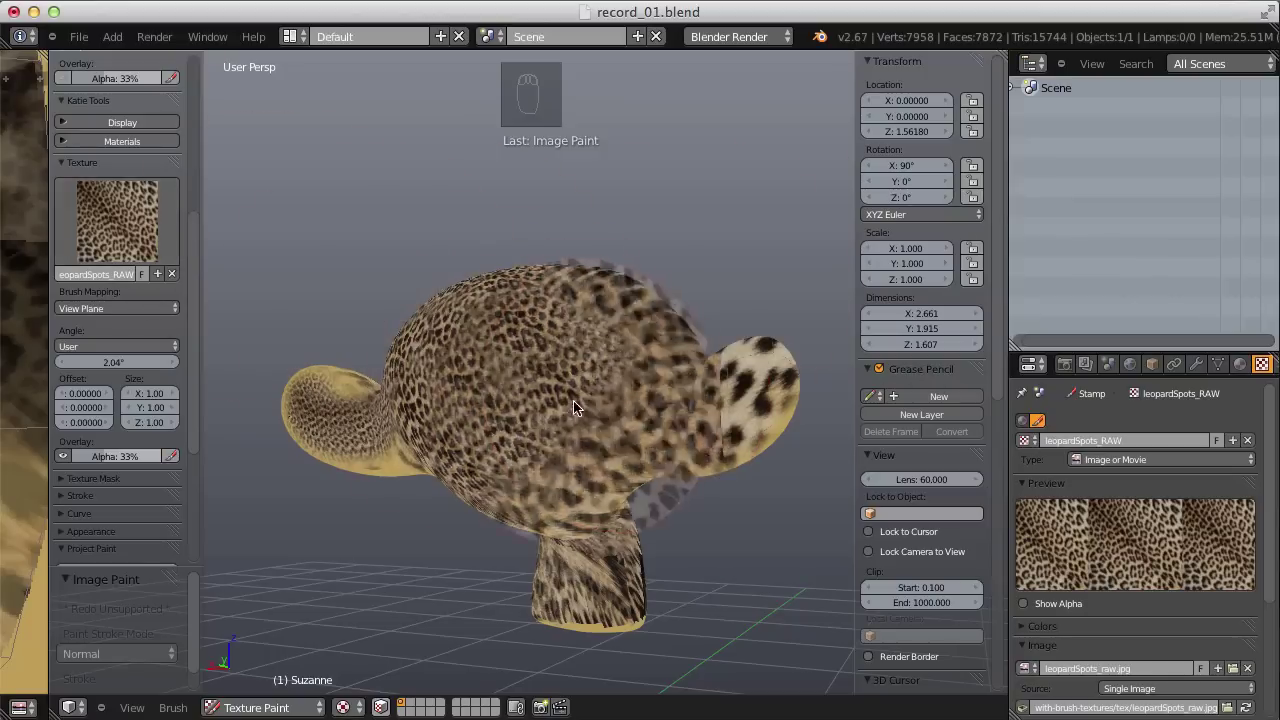
mouse_move(574, 407)
middle_down()
mouse_move(530, 418)
mouse_move(597, 411)
middle_up()
click(124, 313)
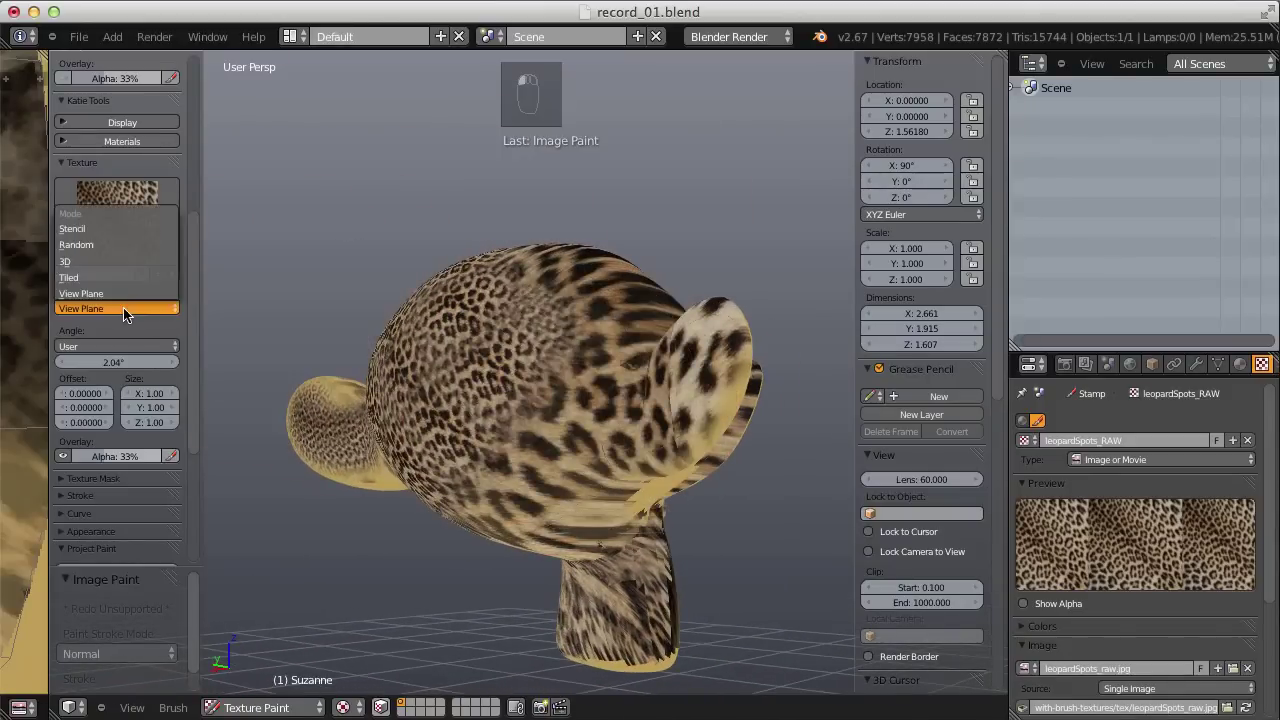
click(66, 261)
middle_drag(390, 320, 643, 407)
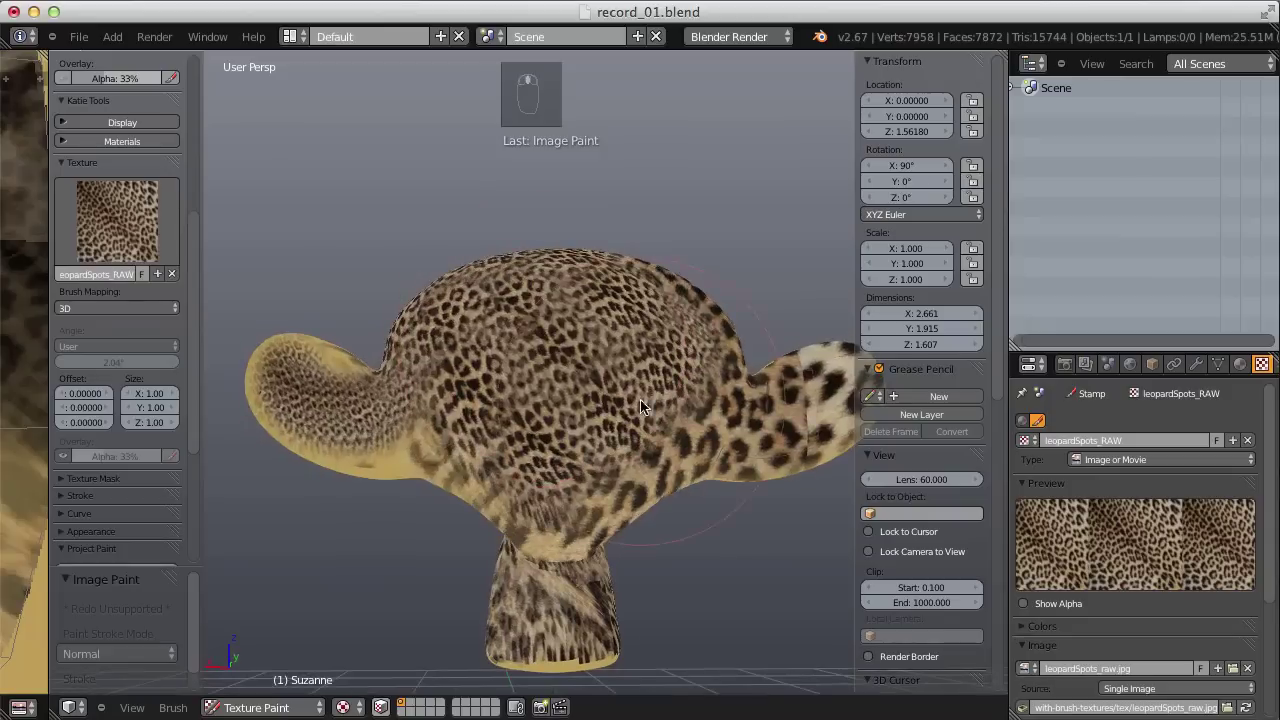
click(589, 352)
Turn off pressure sensitivity for the brush strength and repaint the back of the head and both ears with 3D-mapped leopard spots
scroll(194, 200, up, 10)
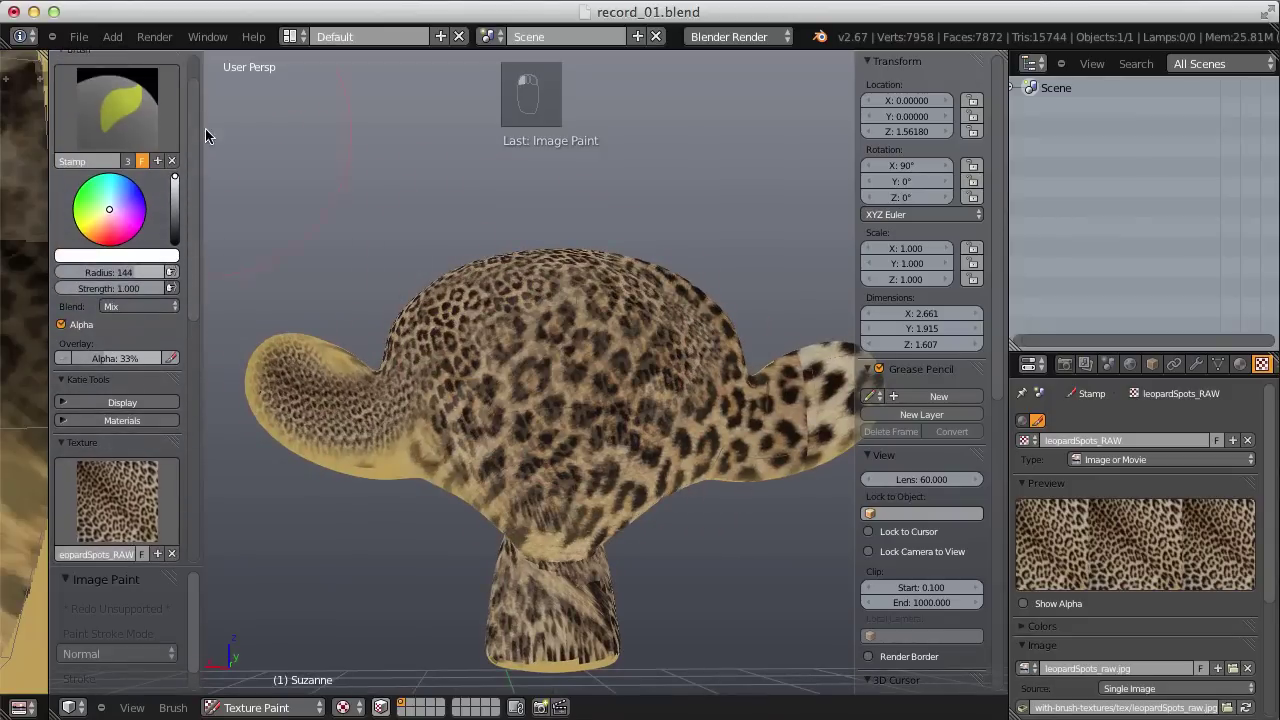
click(173, 288)
middle_drag(523, 396, 446, 410)
mouse_move(556, 341)
mouse_down()
mouse_move(517, 426)
mouse_move(513, 334)
mouse_move(626, 431)
mouse_move(603, 294)
mouse_move(492, 335)
mouse_move(478, 409)
mouse_up()
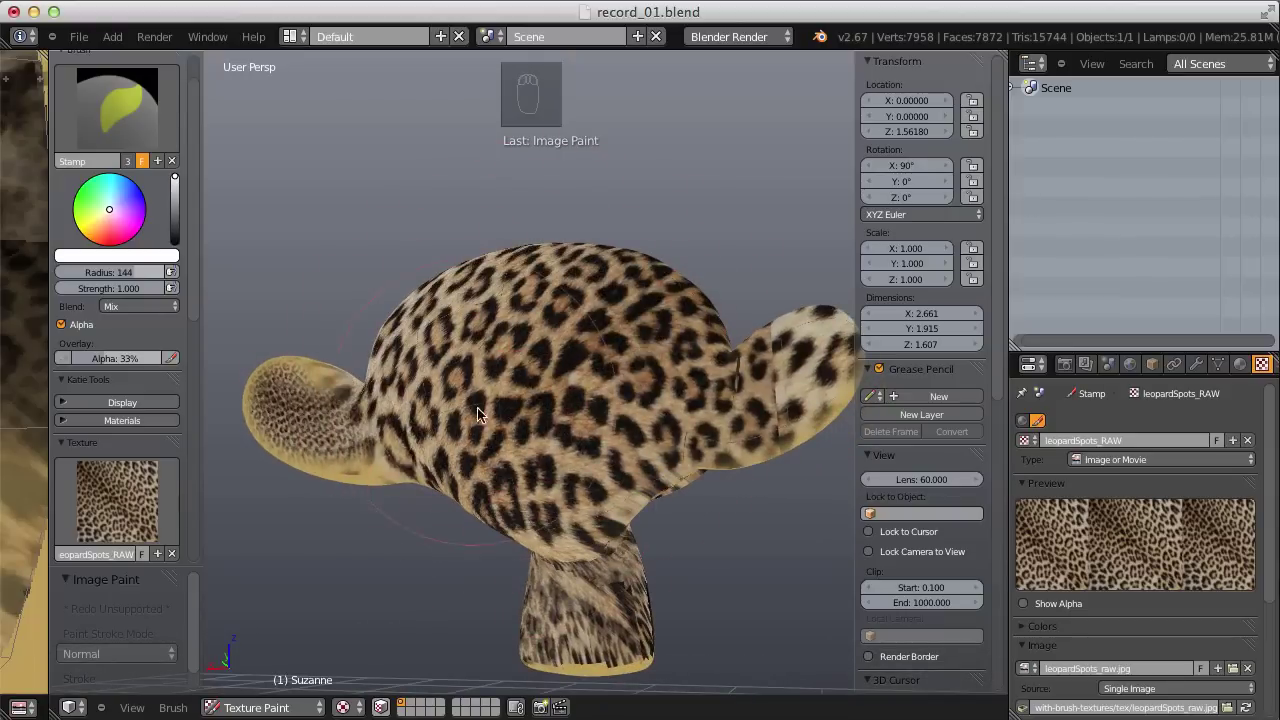
middle_drag(618, 362, 563, 358)
drag(340, 402, 300, 373)
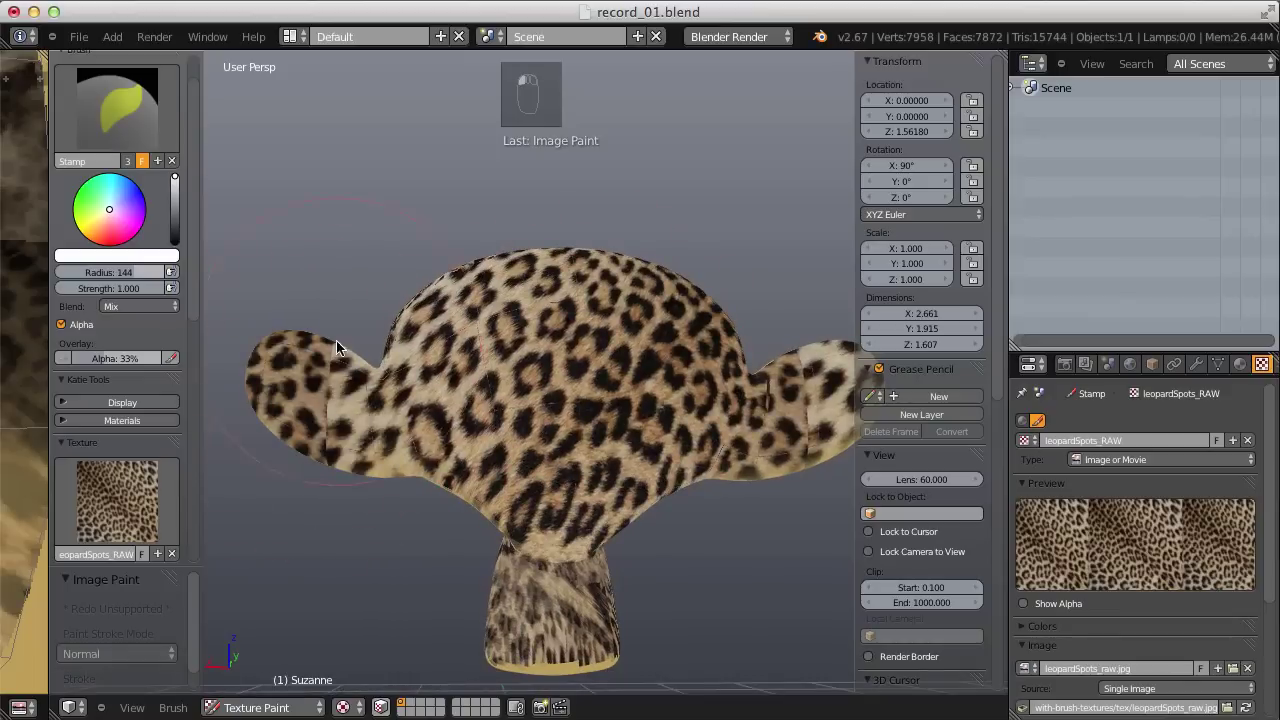
middle_drag(630, 340, 400, 486)
mouse_move(480, 312)
mouse_down()
mouse_move(491, 434)
mouse_move(549, 394)
mouse_up()
mouse_move(600, 385)
middle_down()
mouse_move(547, 266)
mouse_move(697, 280)
middle_up()
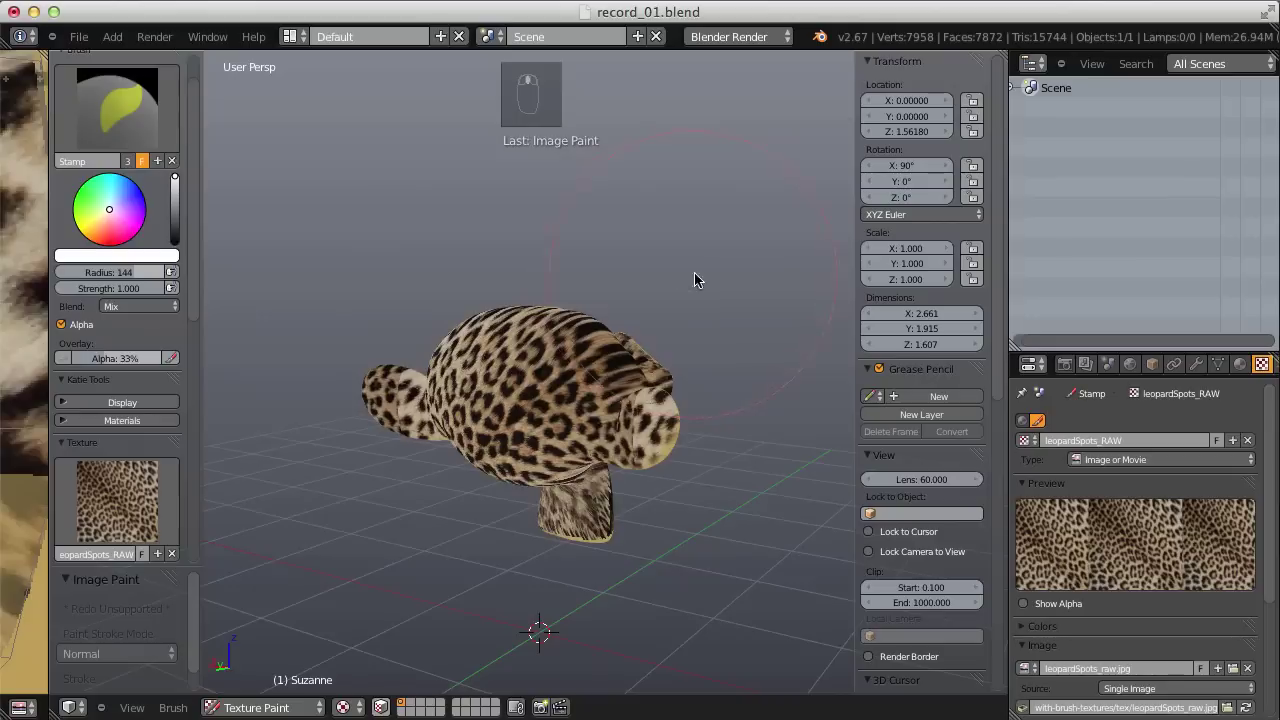
Set the Stamp brush mapping to Tiled for the leopard-spots texture and check its overlay against the back and side of the head
scroll(575, 317, up, 3)
middle_drag(520, 335, 389, 309)
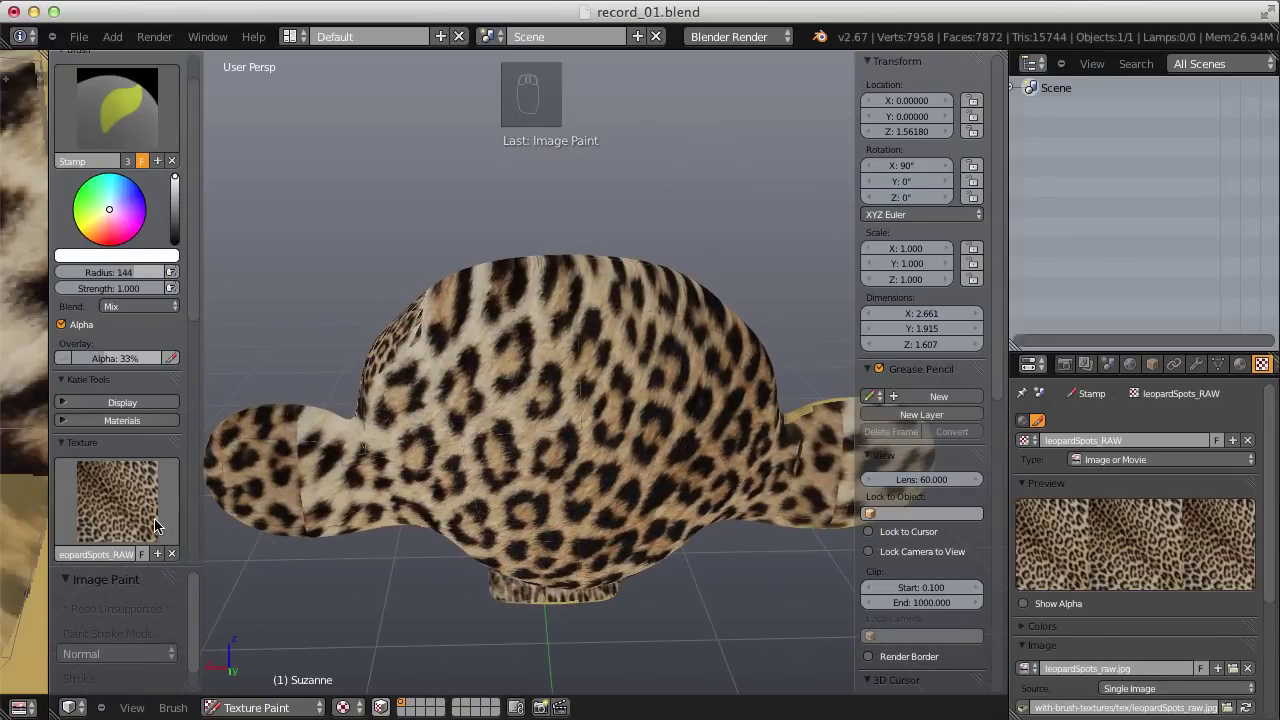
scroll(162, 506, down, 2)
scroll(192, 314, down, 4)
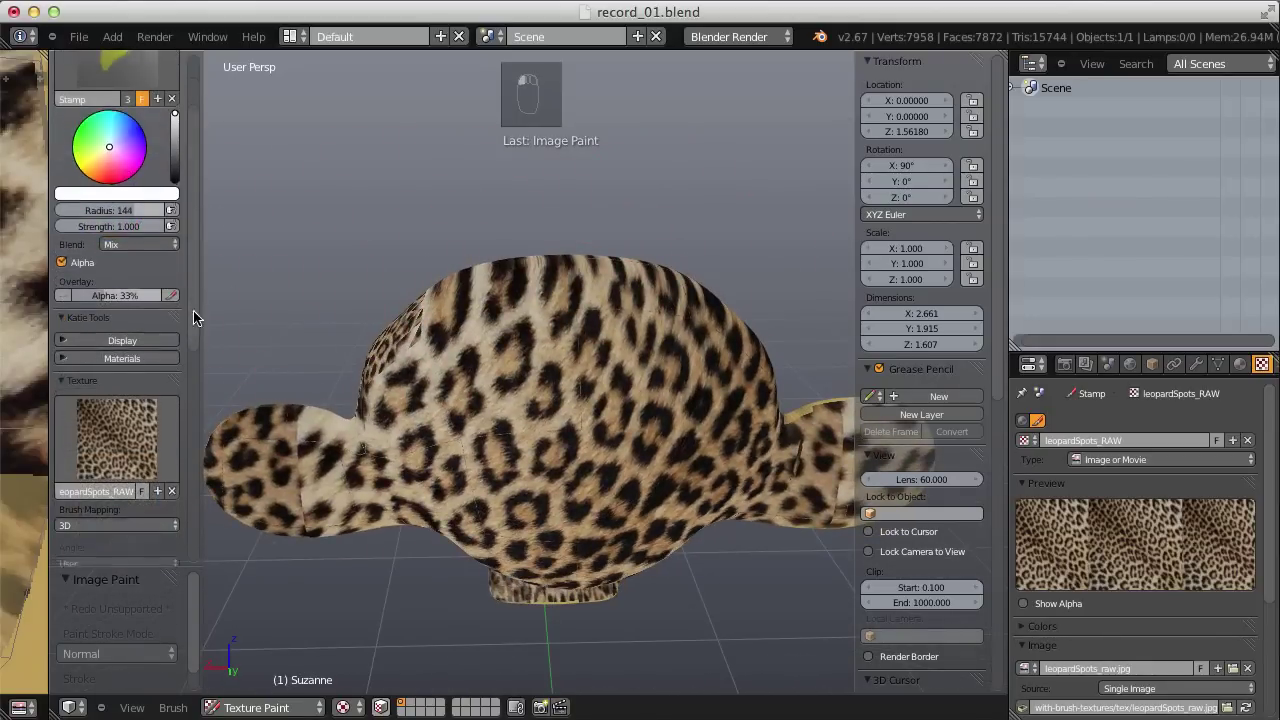
click(135, 414)
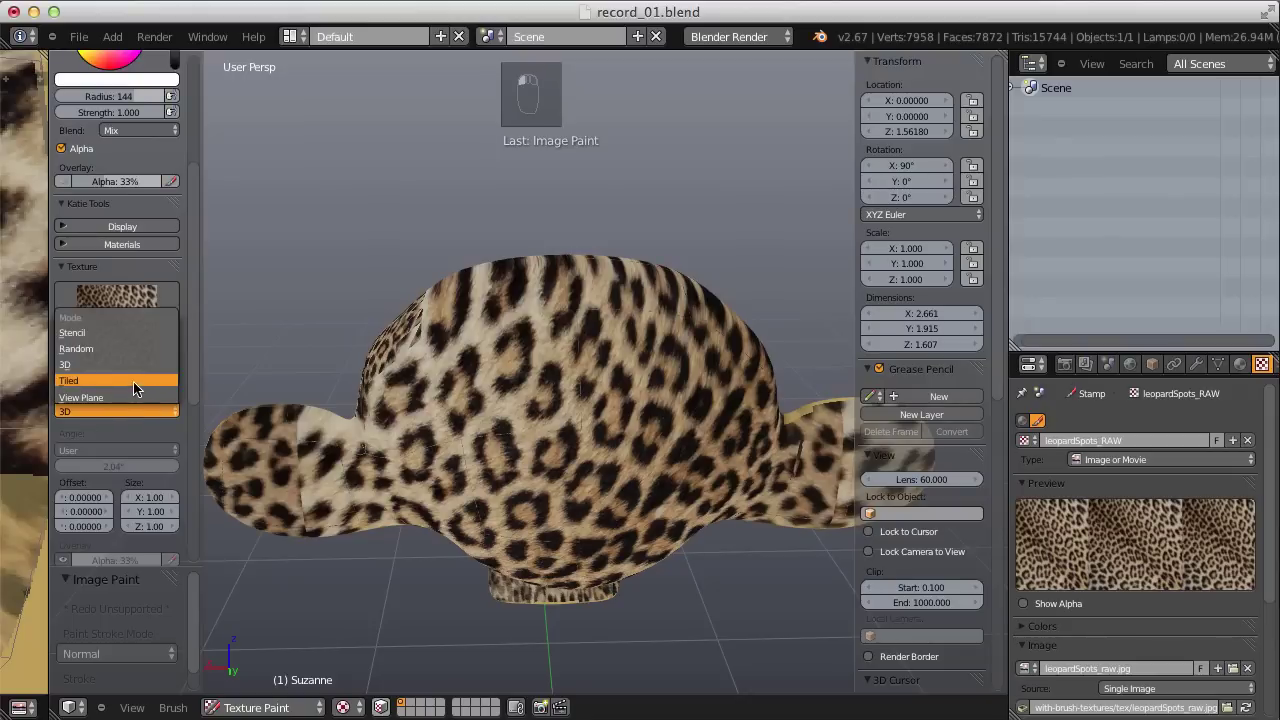
click(136, 383)
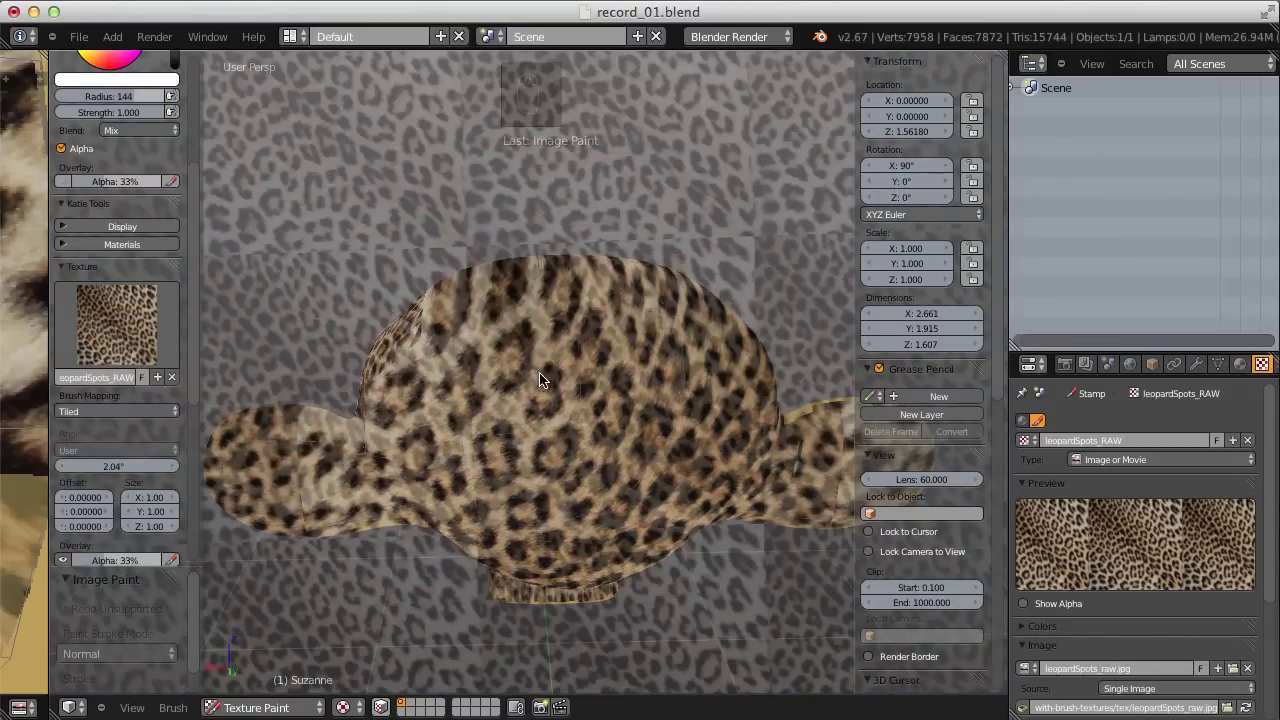
middle_drag(540, 379, 738, 335)
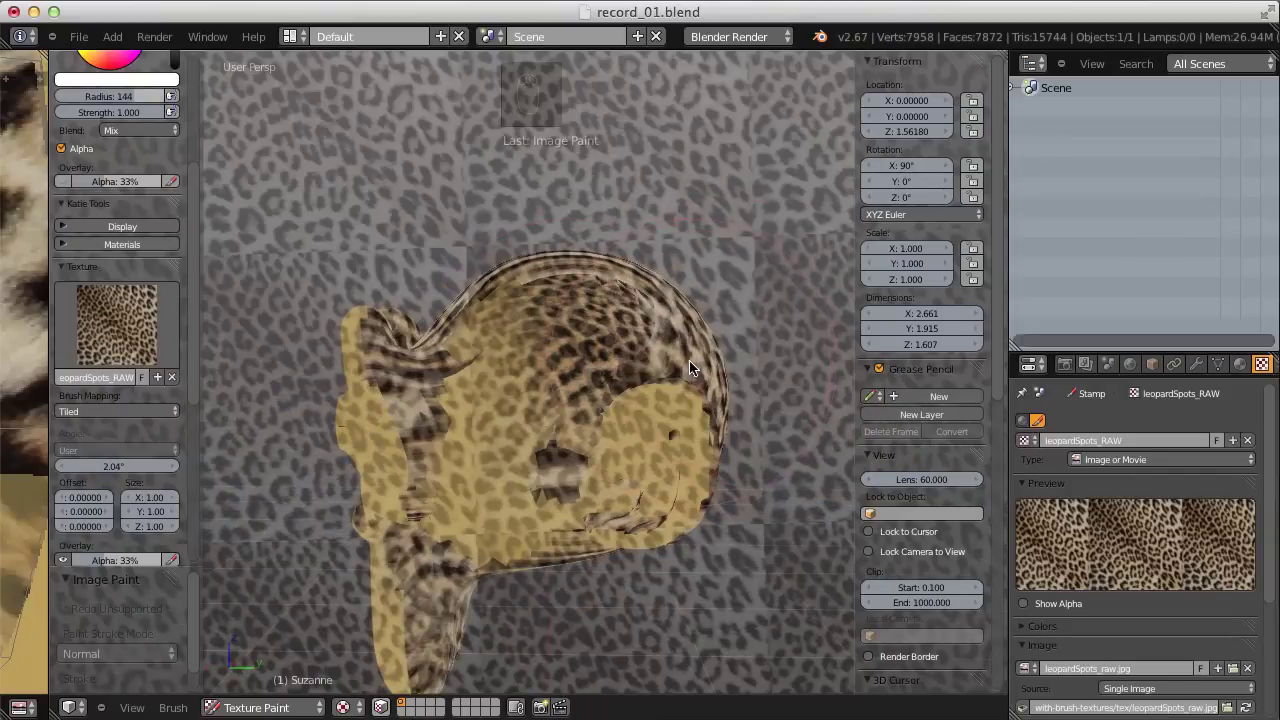
Switch to Photoshop and open leopardSpots_raw.jpg from the tex folder
key(super+Tab)
key(super+Tab)
key(super+Tab)
key(super+Tab)
key(super+Tab)
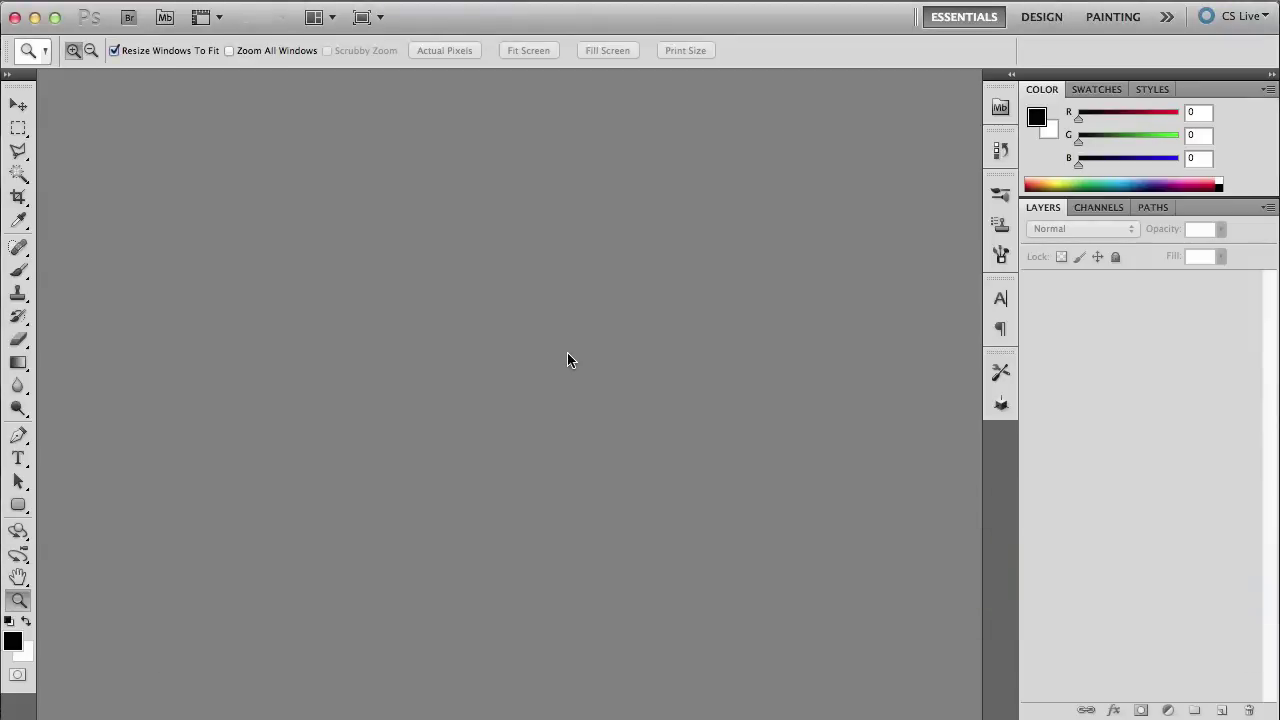
key(s)
click(162, 0)
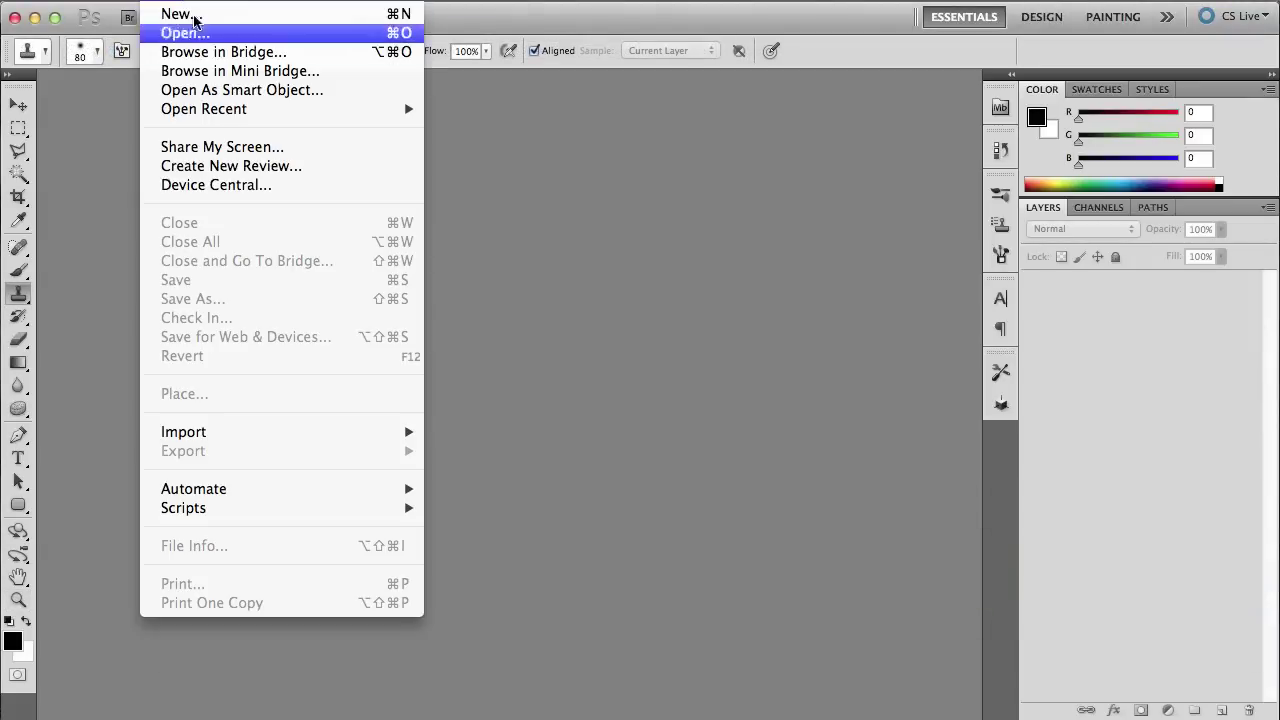
click(206, 33)
key(super+o)
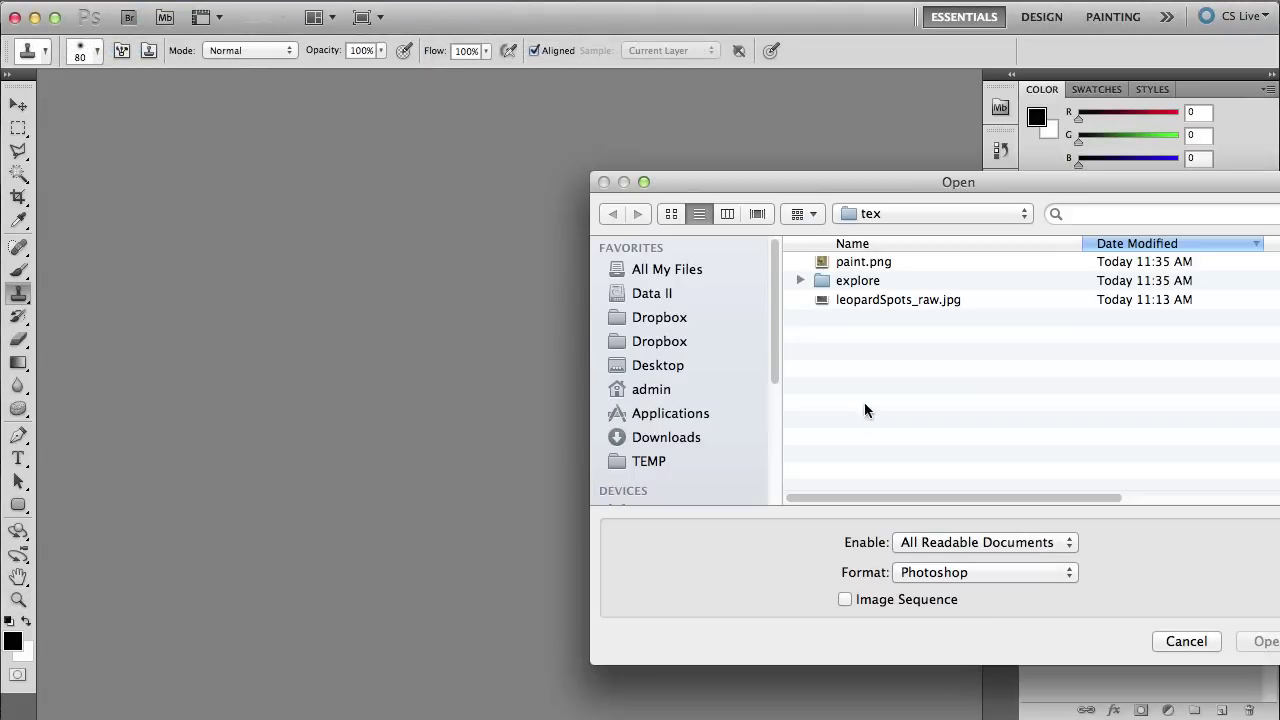
double_click(870, 299)
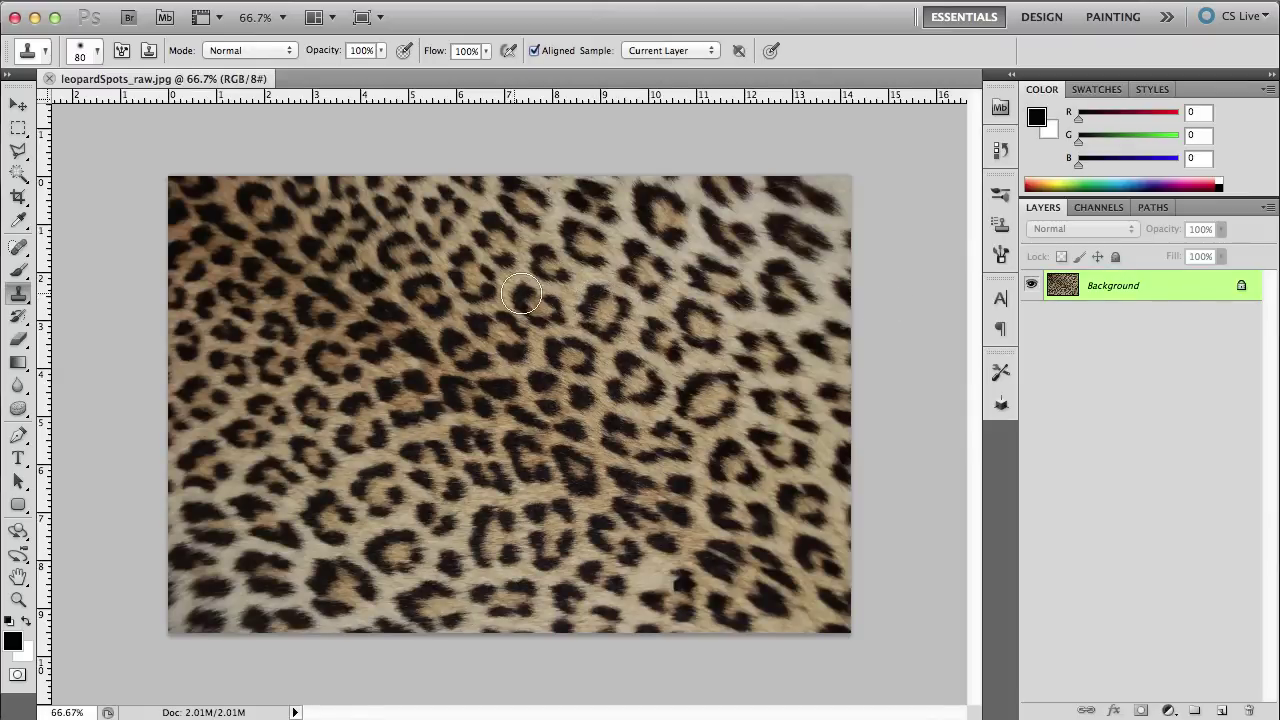
Crop the leopard photo to a square of about 483 px taken from its upper-right area
click(20, 198)
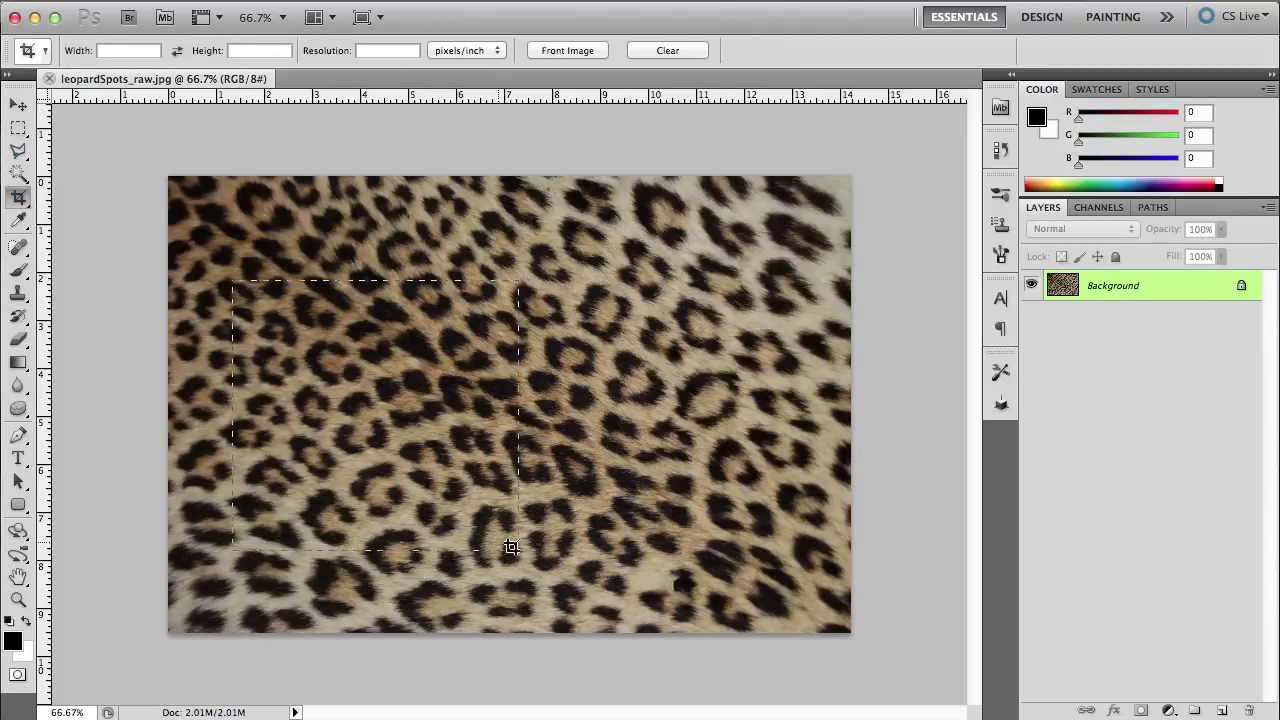
drag(510, 547, 682, 628)
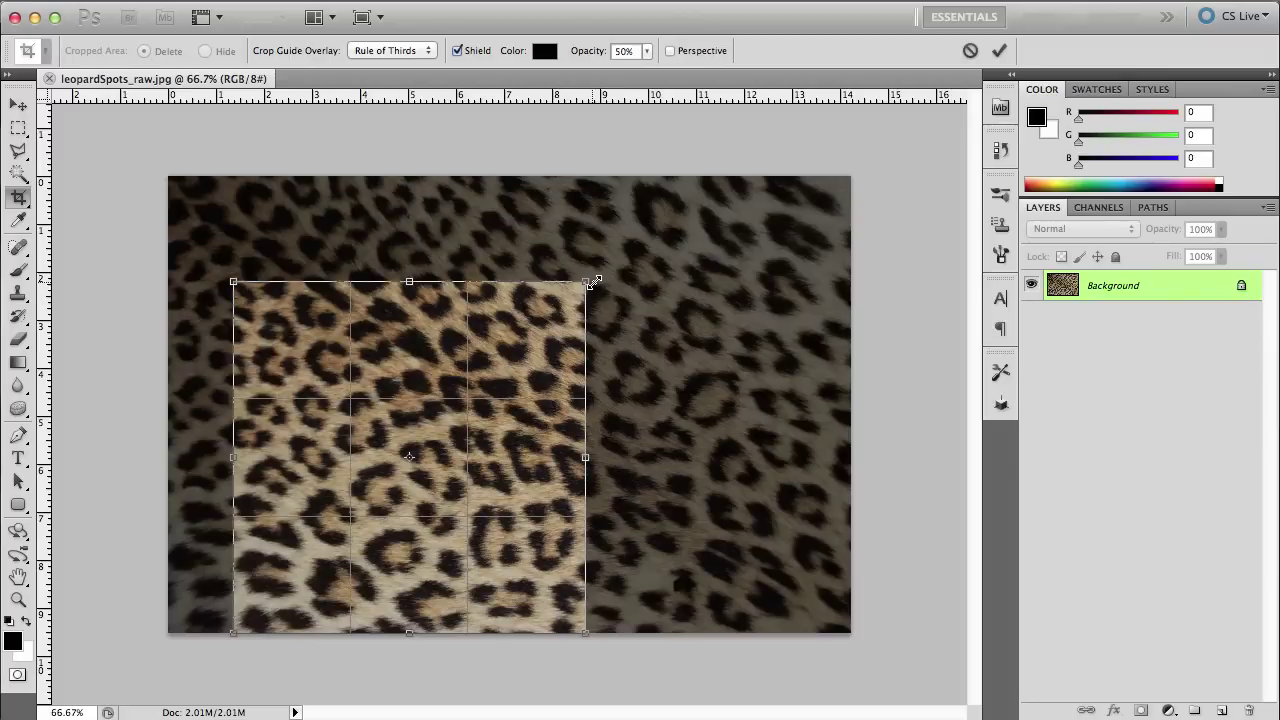
shift+drag(588, 279, 557, 310)
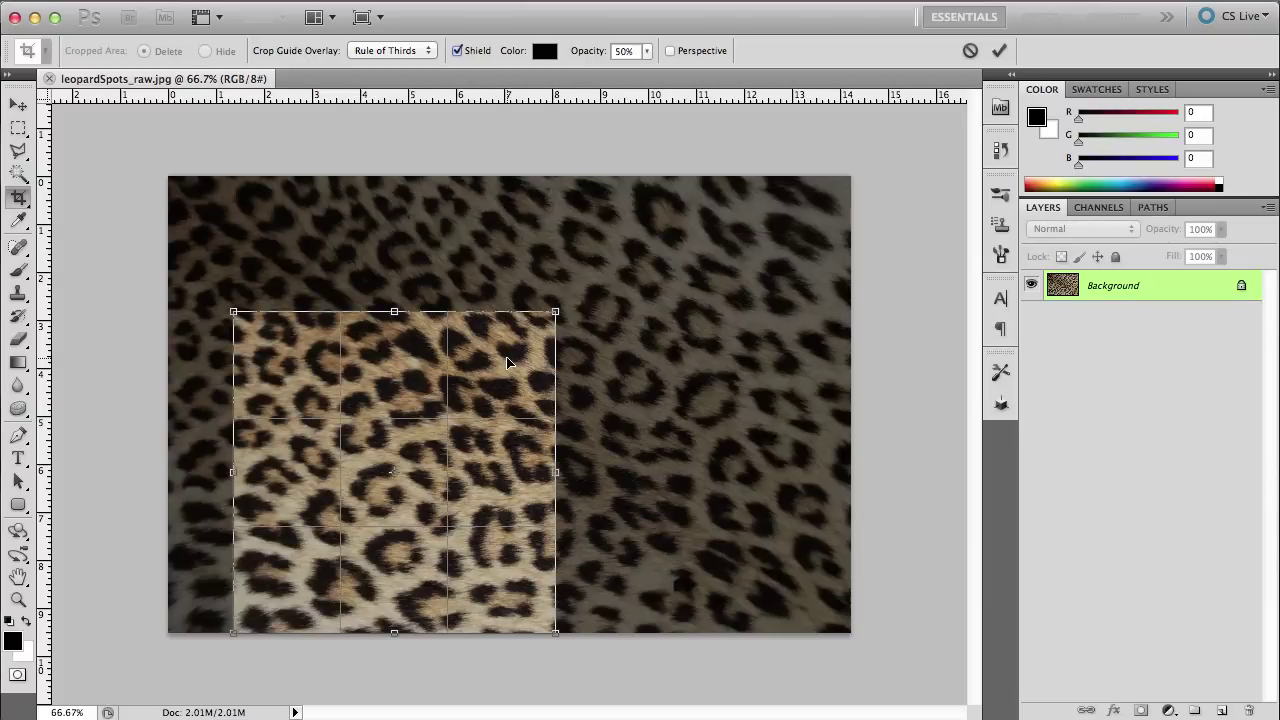
drag(507, 362, 764, 238)
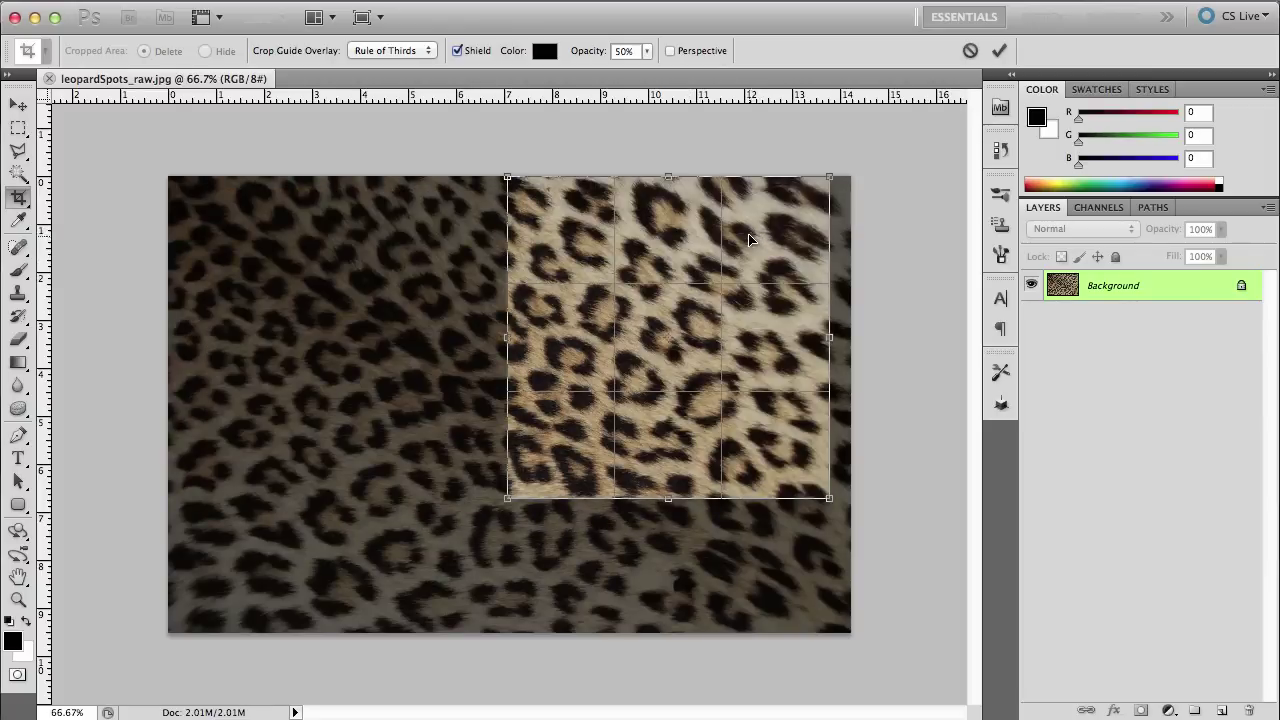
mouse_move(736, 231)
mouse_down()
mouse_move(712, 252)
mouse_move(734, 223)
mouse_move(742, 231)
mouse_up()
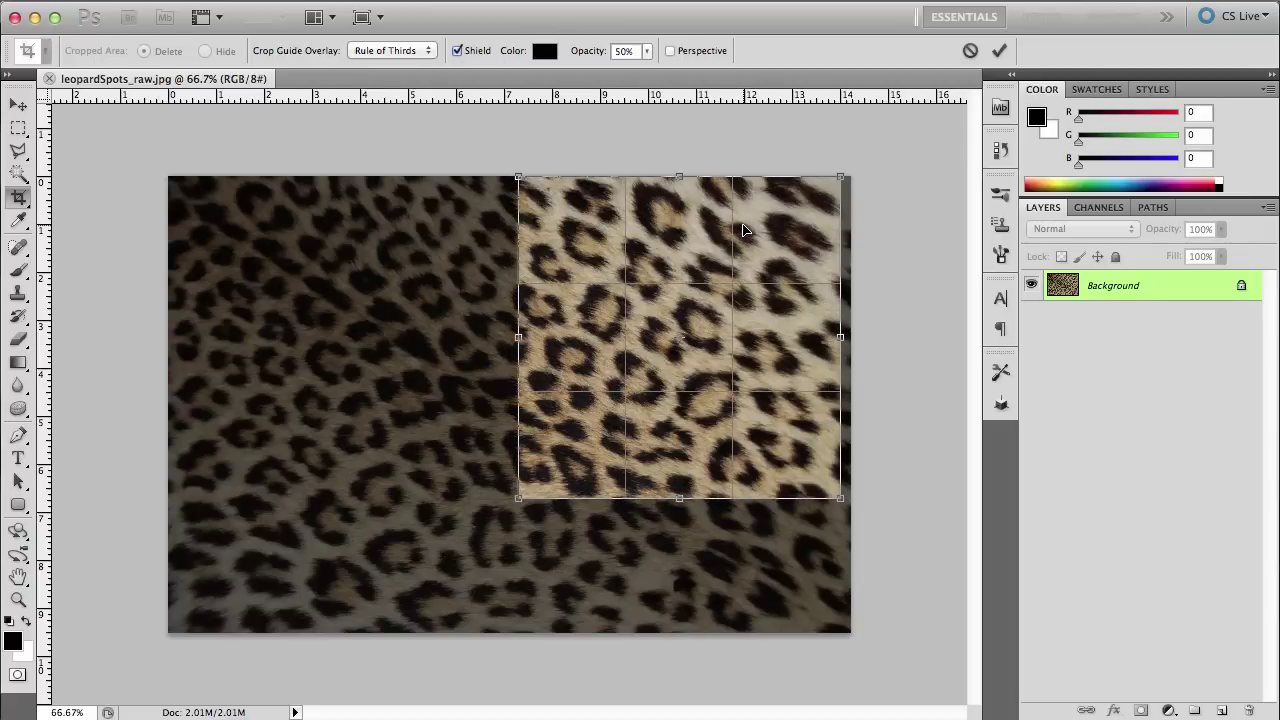
key(Return)
key(super+plus)
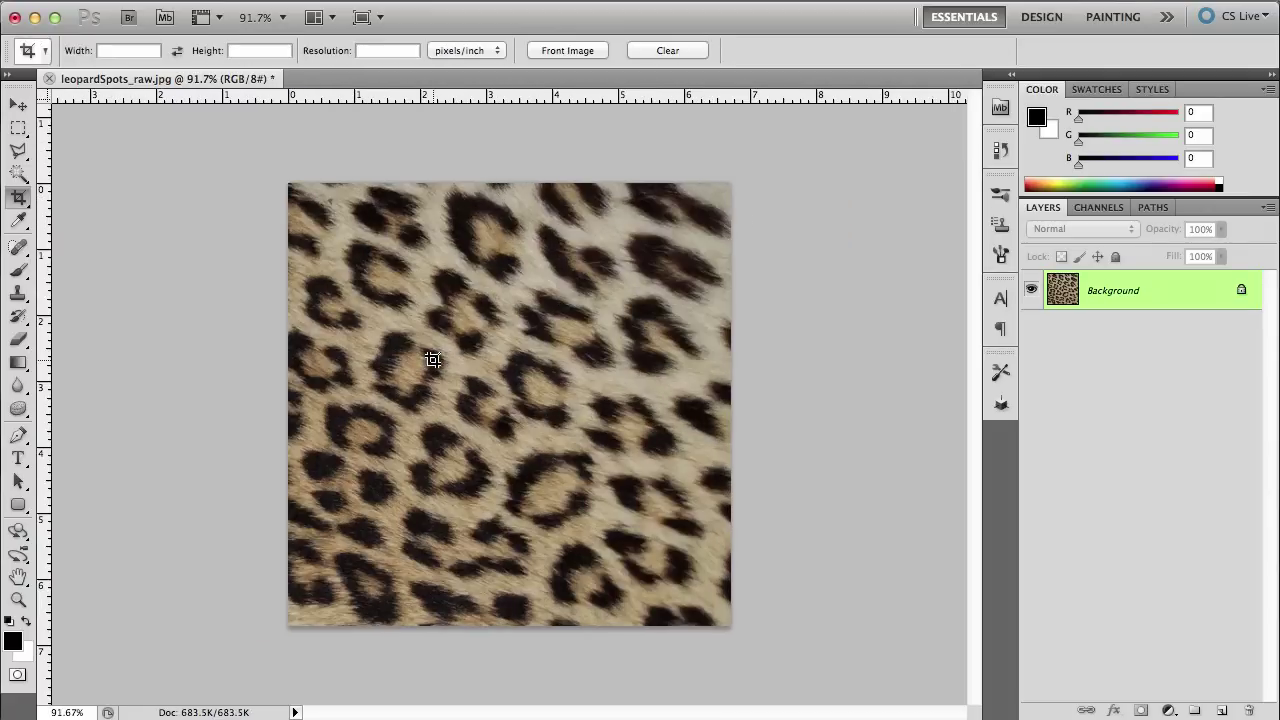
key(super+minus)
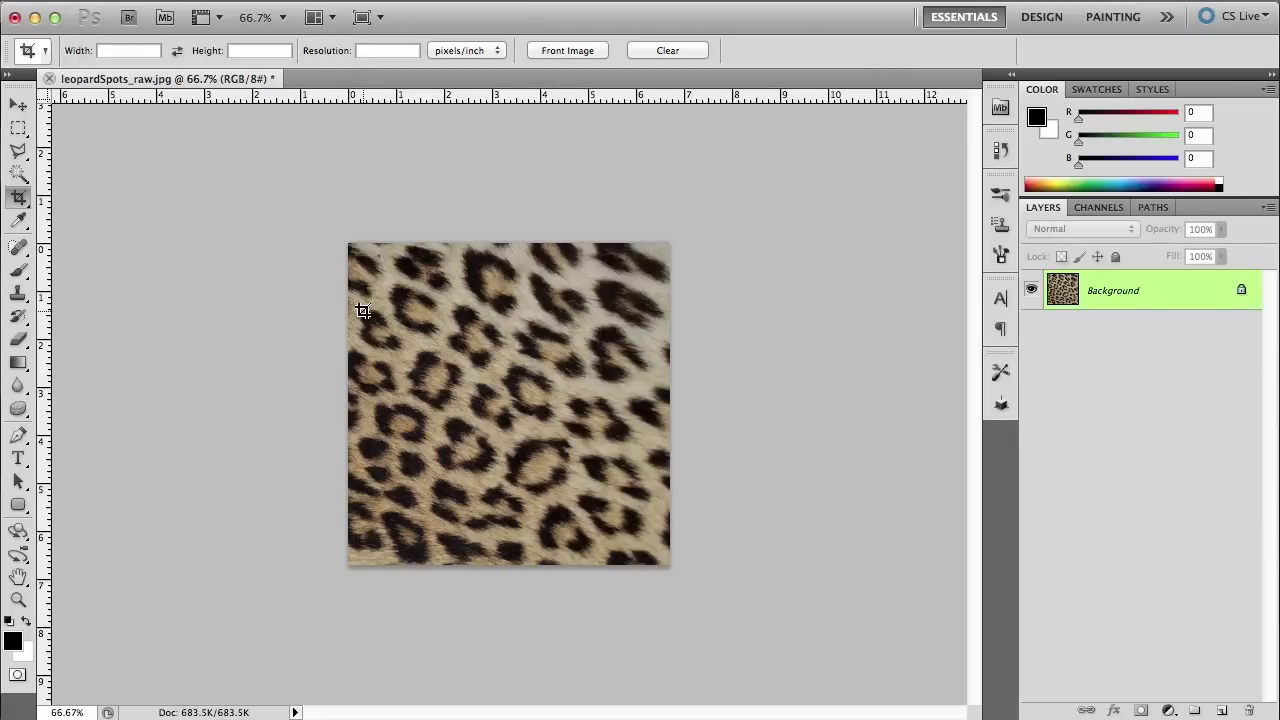
Lighten the darker fur in the lower-left area of the cropped photo with the Dodge tool on Midtones at 100% exposure
click(20, 406)
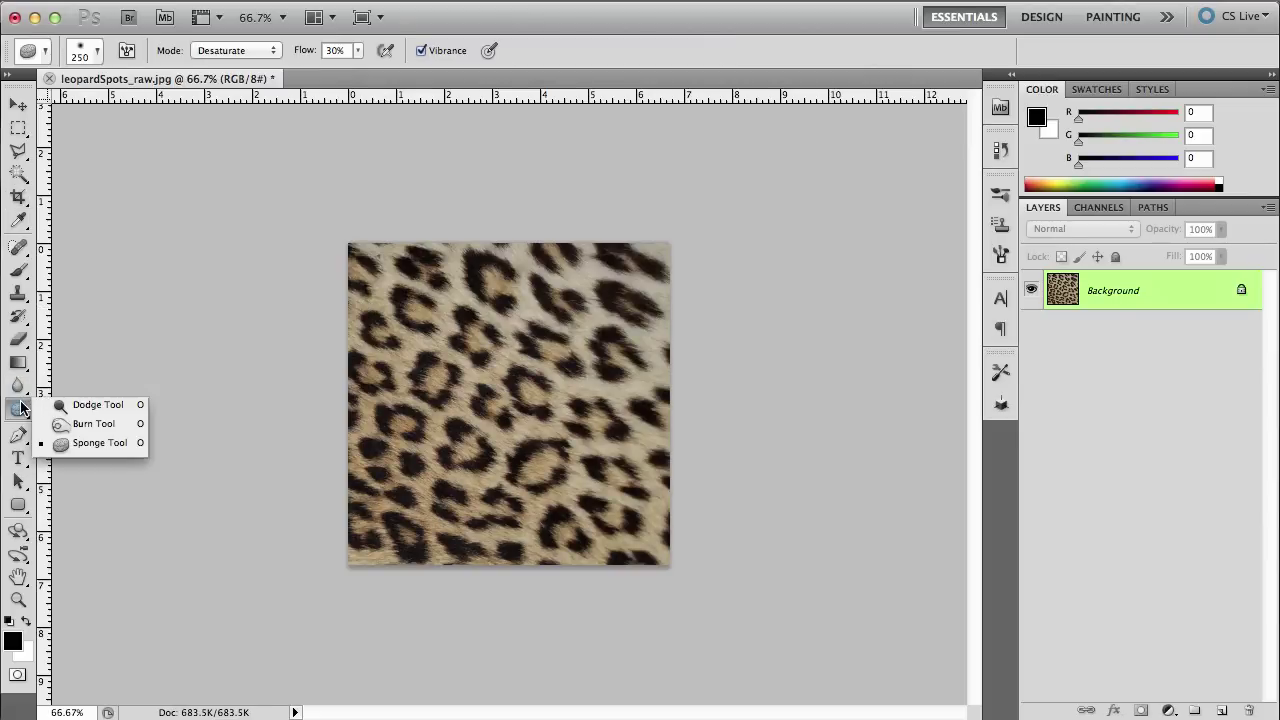
click(95, 404)
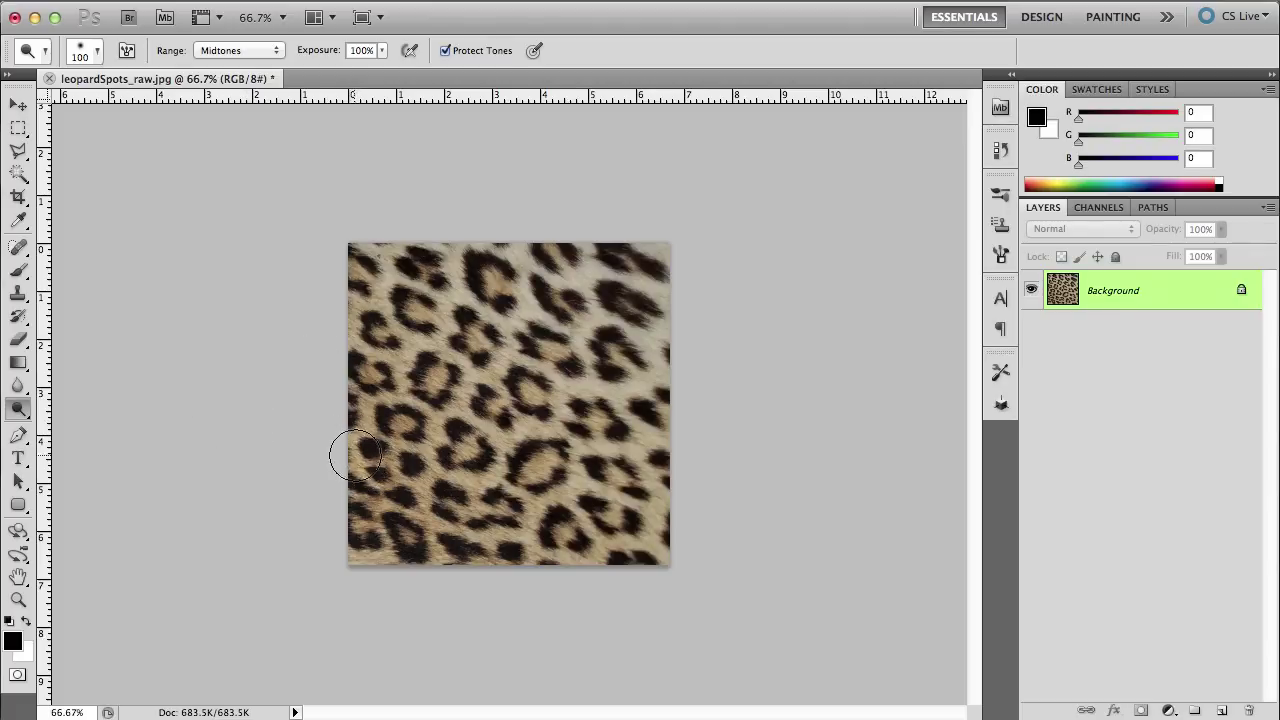
mouse_move(357, 456)
mouse_down()
mouse_move(382, 488)
mouse_move(403, 478)
mouse_move(358, 464)
mouse_move(385, 509)
mouse_move(438, 530)
mouse_move(440, 488)
mouse_move(368, 412)
mouse_move(373, 536)
mouse_move(381, 548)
mouse_move(411, 531)
mouse_up()
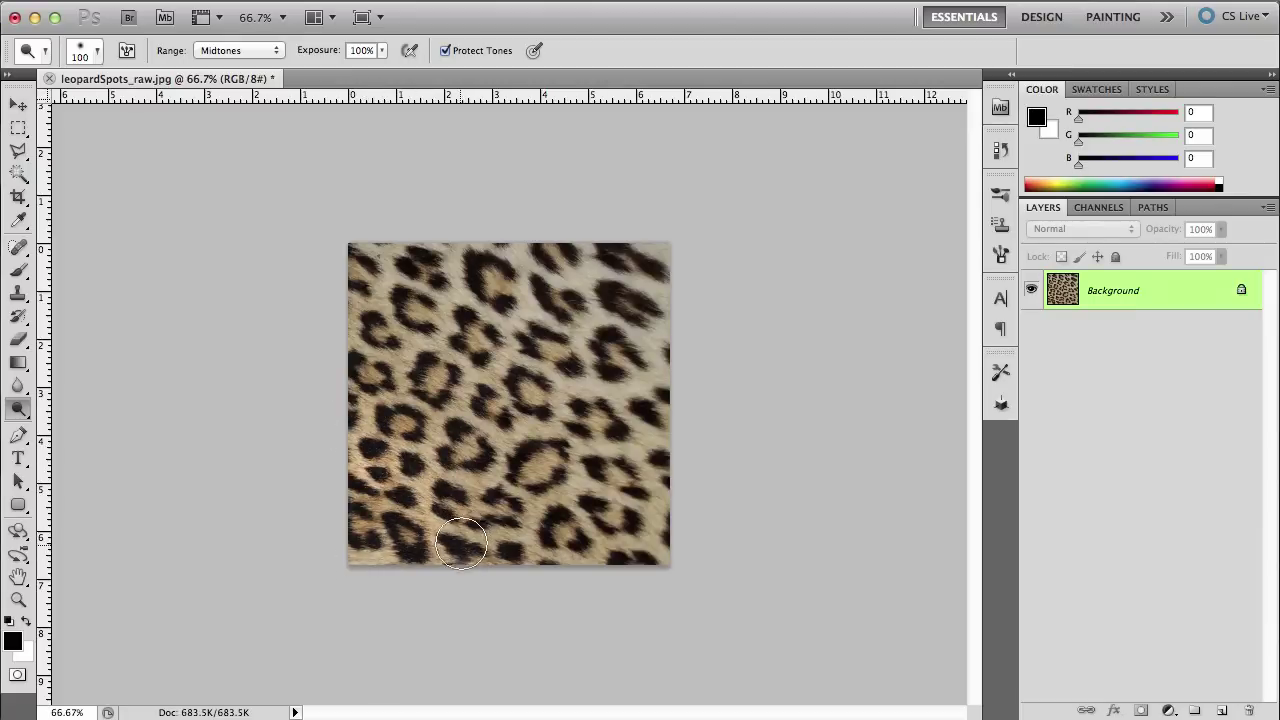
drag(504, 473, 463, 515)
Desaturate the orange fur in the lower-left area with the Sponge tool at 30% flow
drag(19, 409, 88, 452)
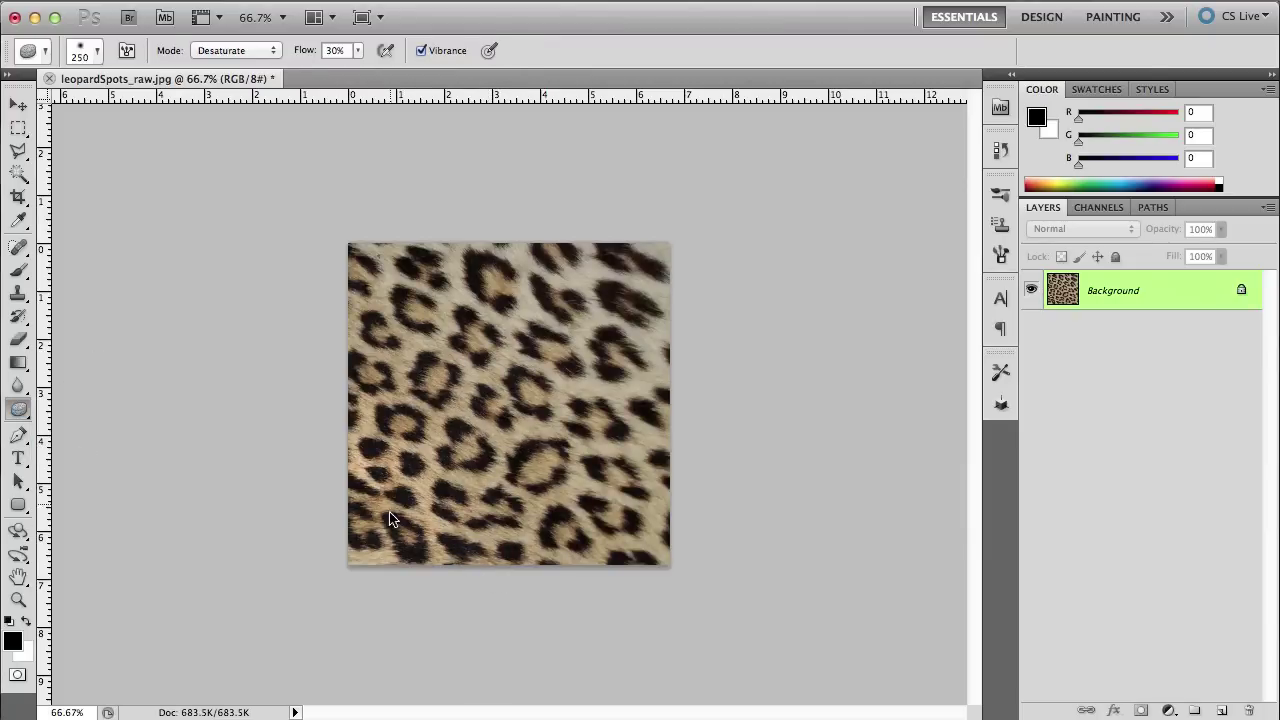
mouse_move(376, 505)
mouse_down()
mouse_move(369, 532)
mouse_move(458, 549)
mouse_move(450, 520)
mouse_up()
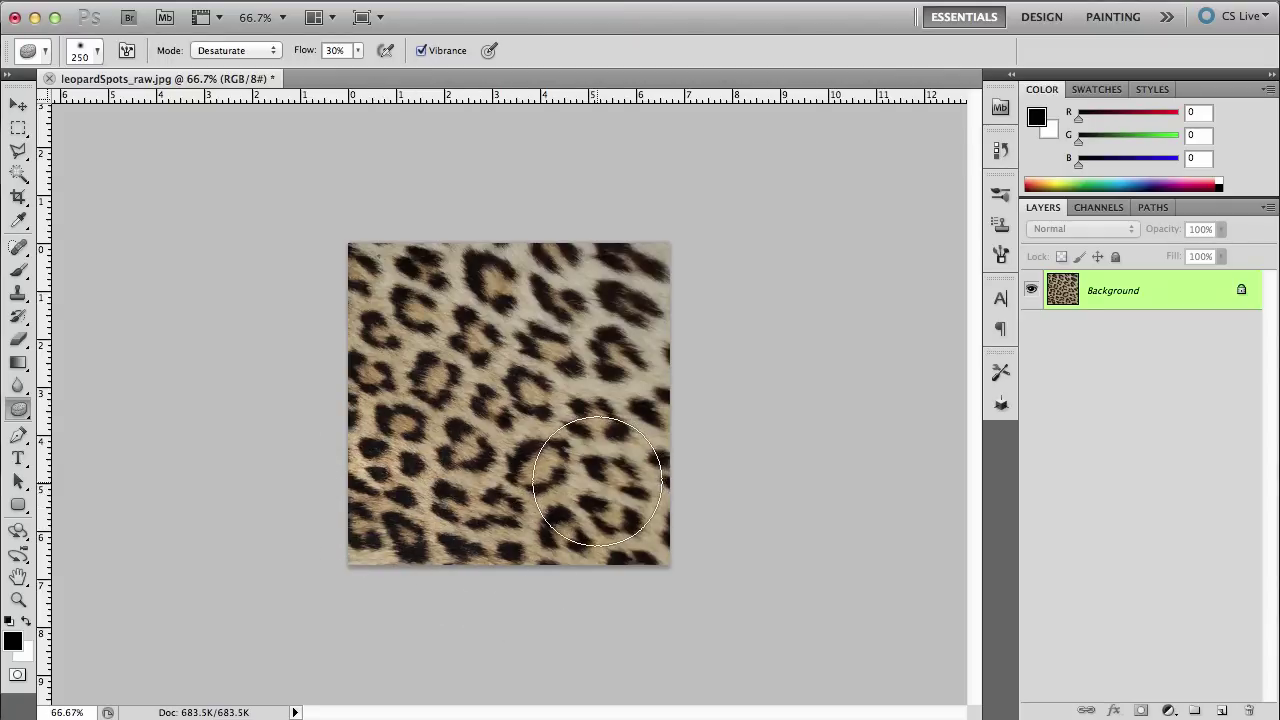
drag(366, 468, 374, 454)
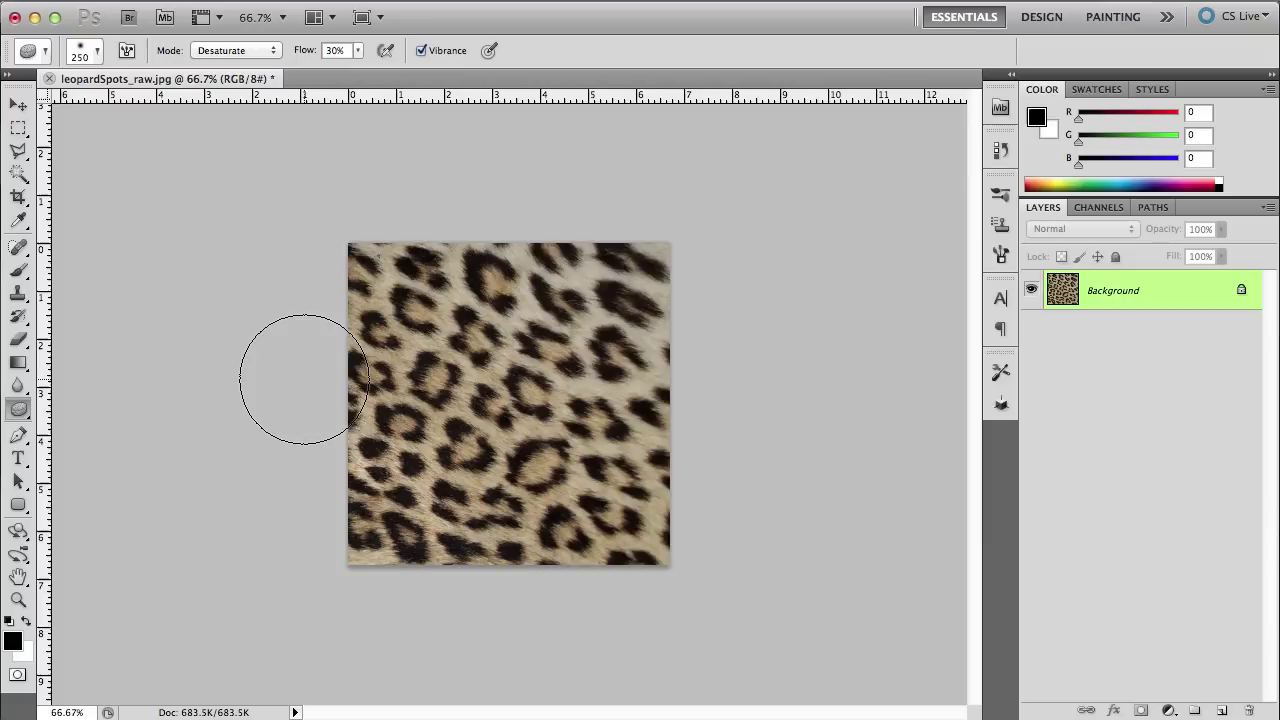
Resize the image to 480 by 480 pixels using Bicubic Sharper resampling
key(super+alt+i)
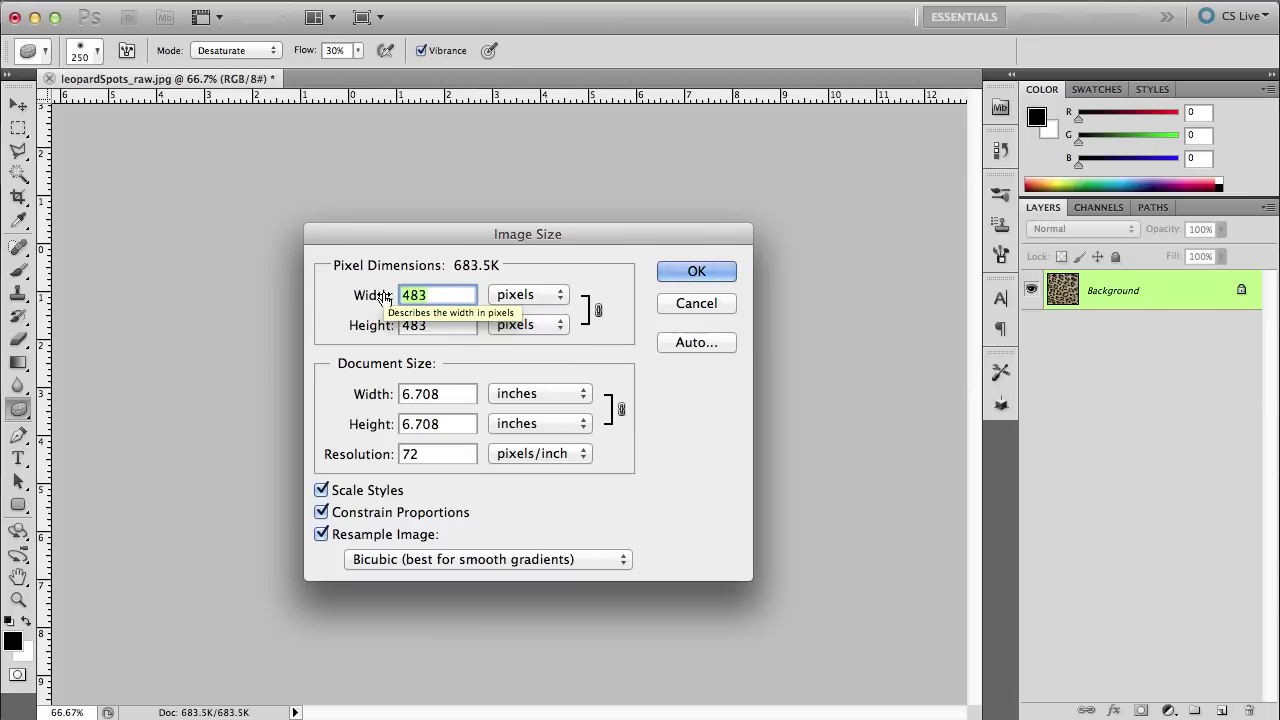
text(480)
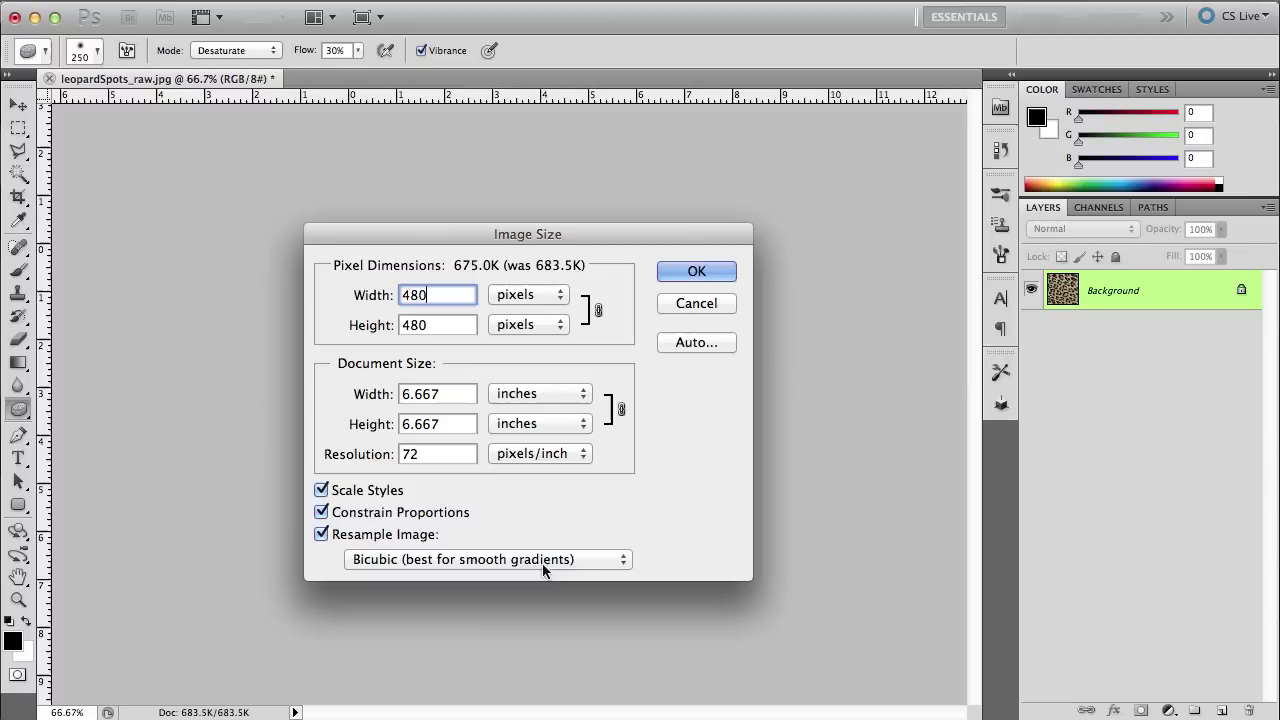
click(488, 559)
click(568, 596)
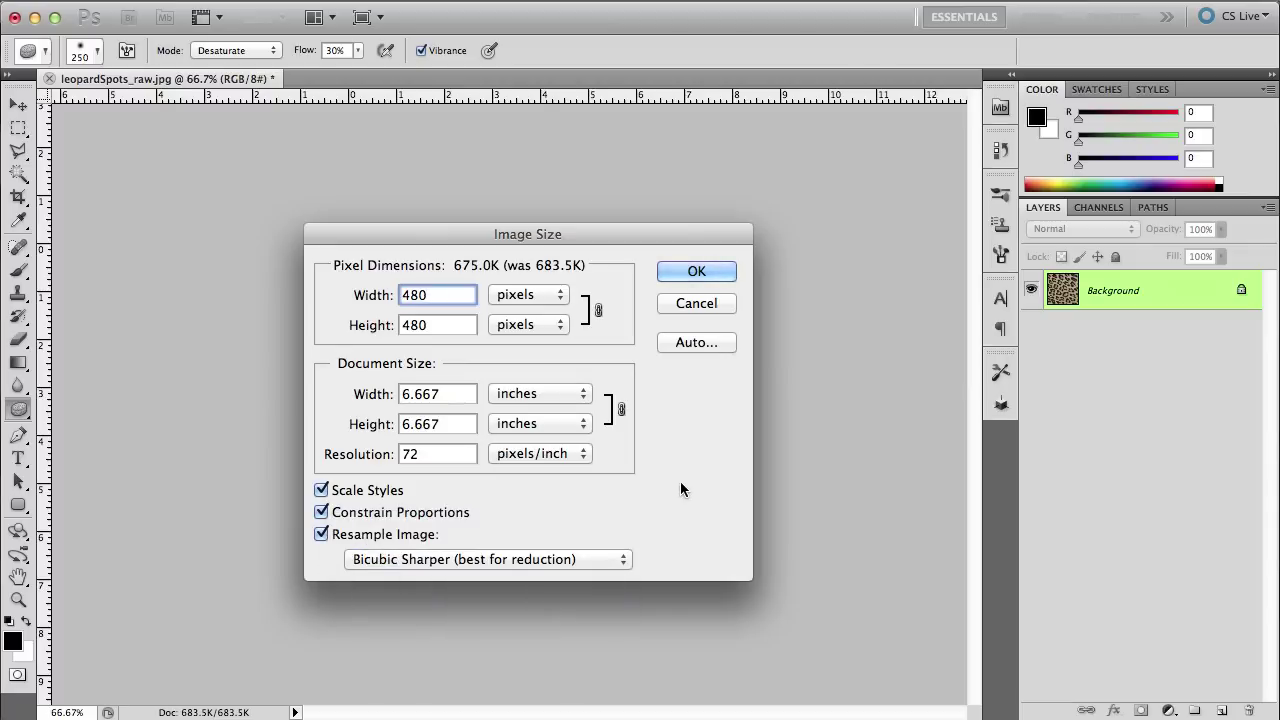
click(689, 279)
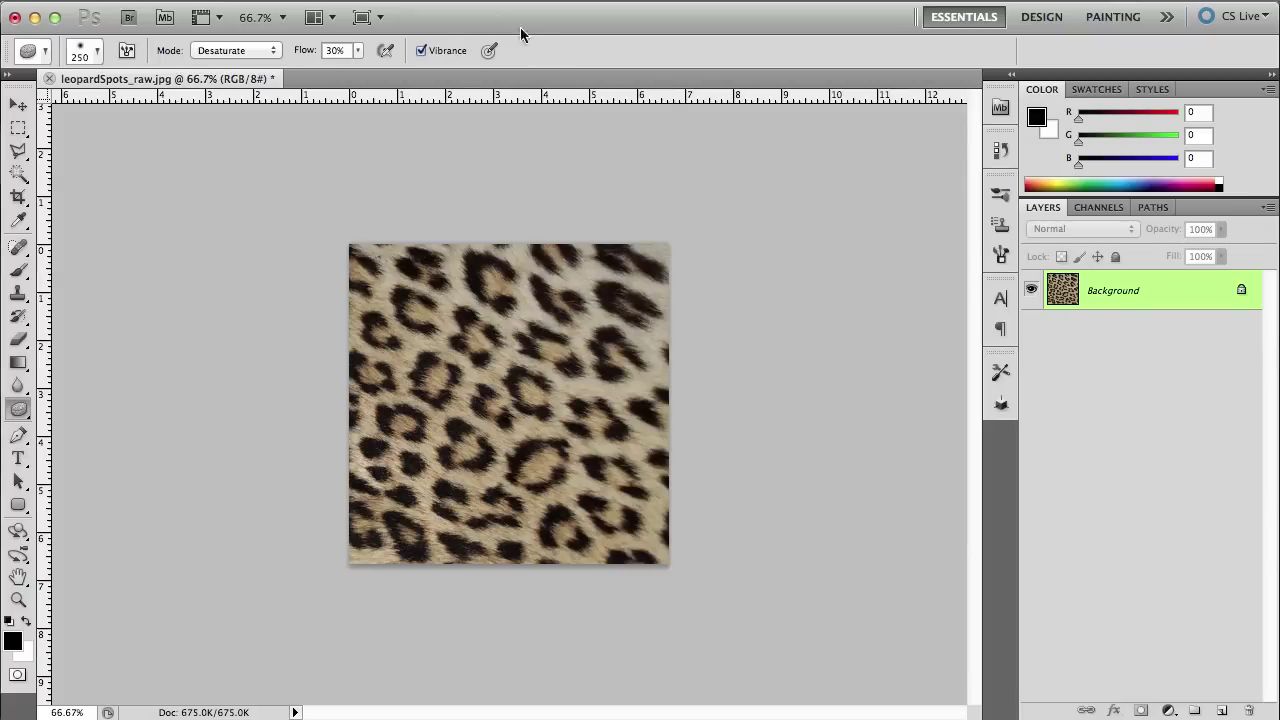
Apply the Offset filter with 240 pixels horizontally and 240 pixels vertically, wrapping the edges around
click(408, 3)
mouse_move(450, 419)
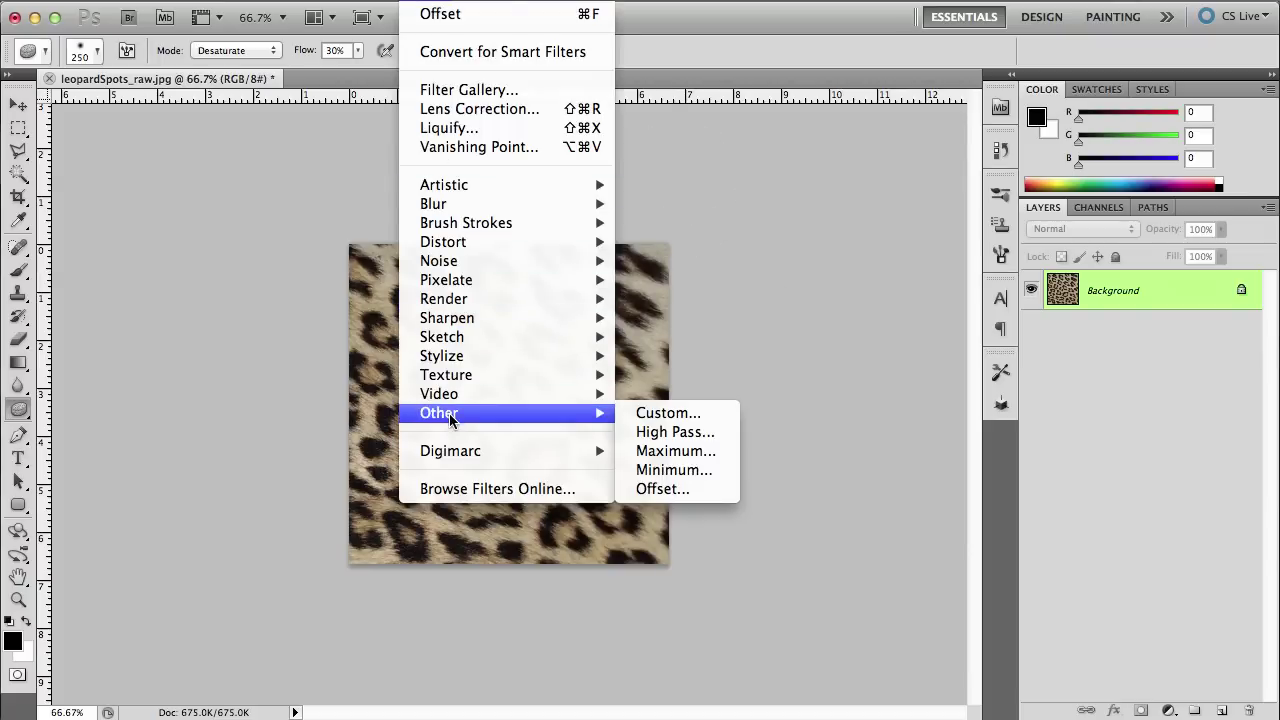
click(680, 489)
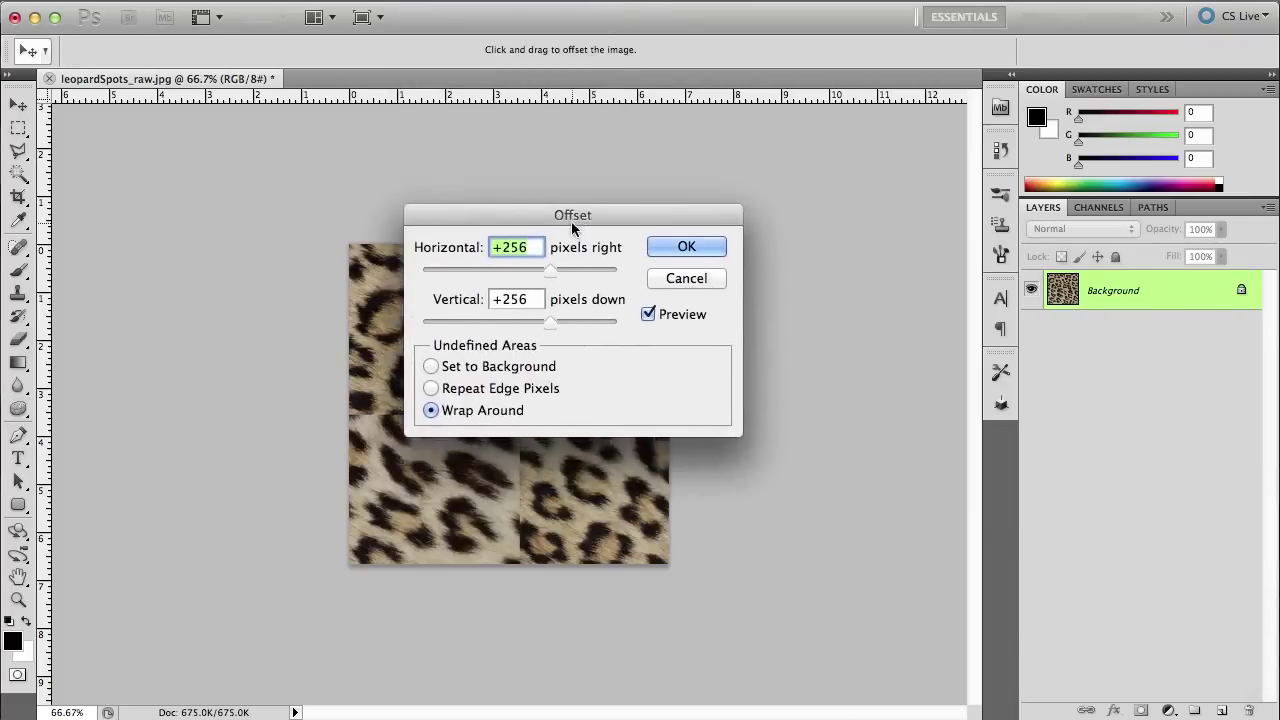
drag(534, 207, 711, 261)
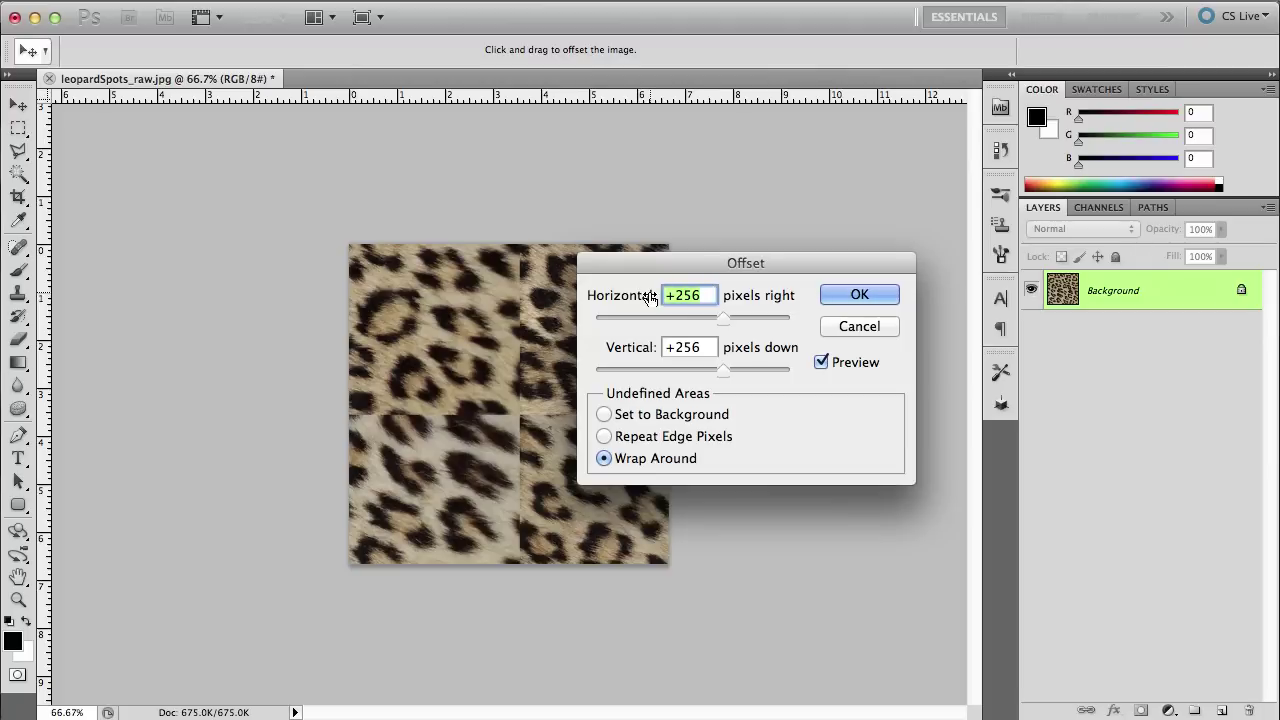
text(240)
key(Tab)
text(240)
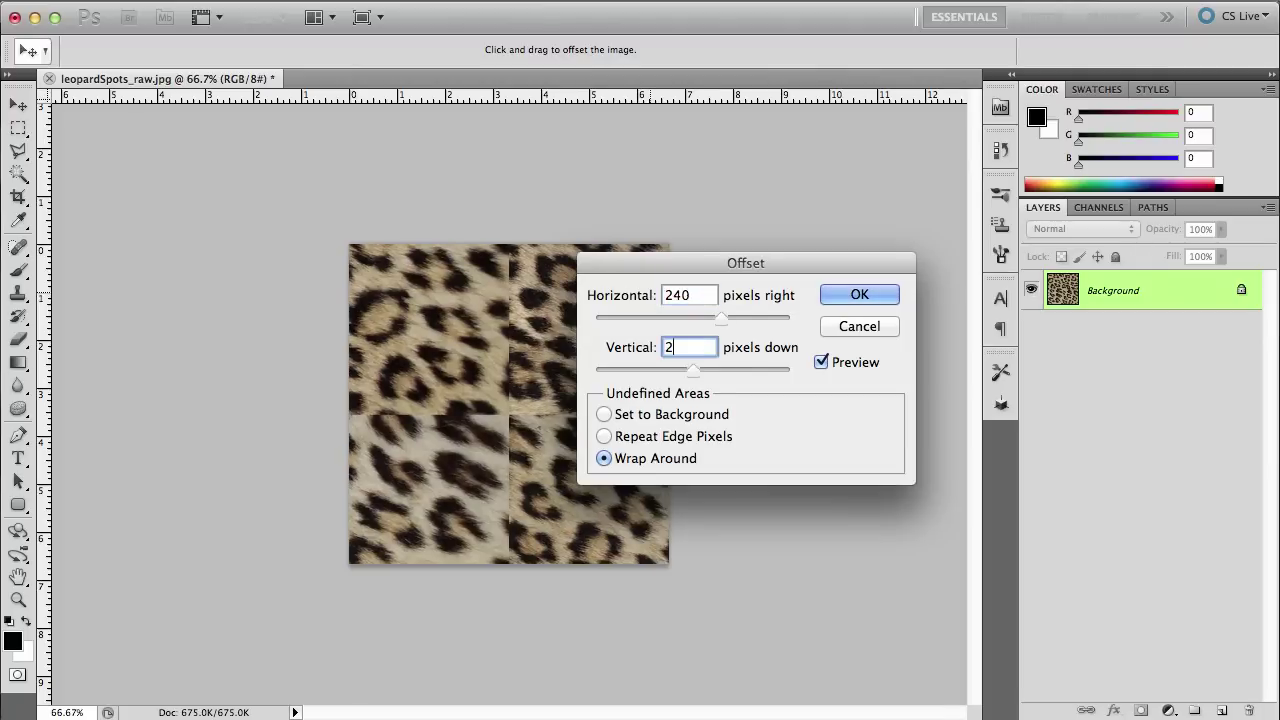
key(Return)
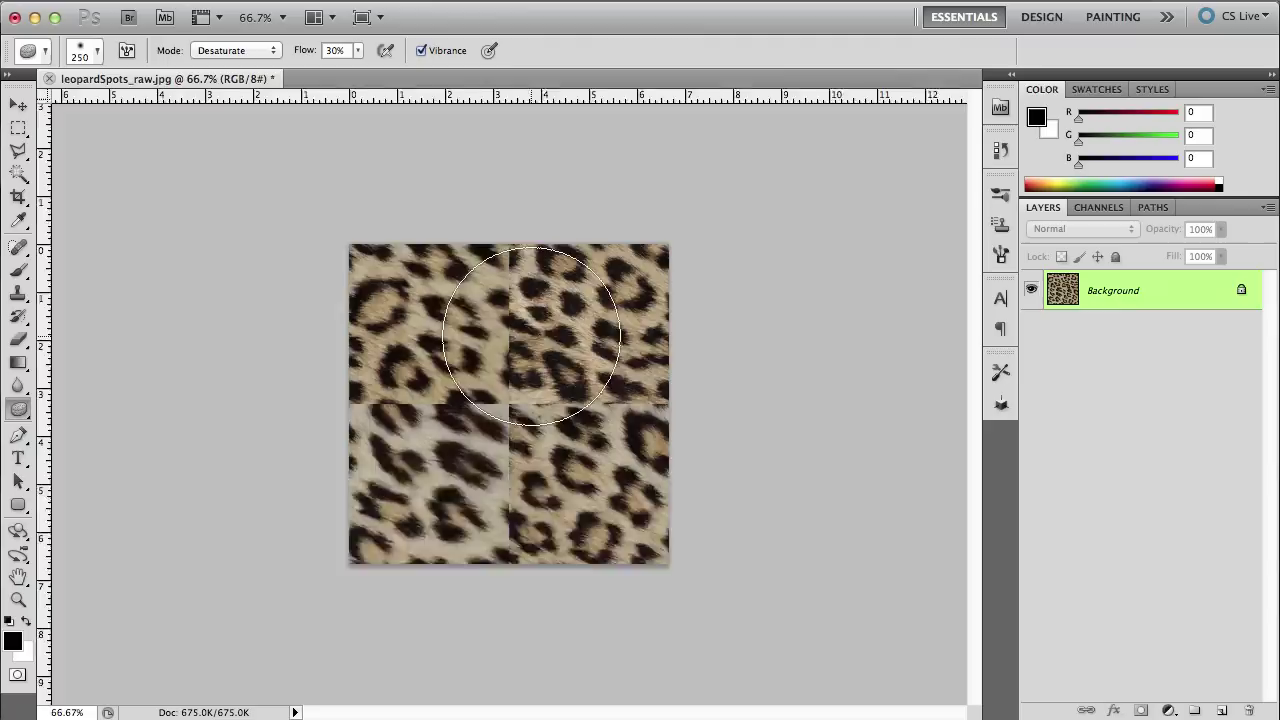
Cover the horizontal seam across the middle of the image with the Clone Stamp tool, sampling fur and spots from clean areas
alt+scroll(532, 330, up, 3)
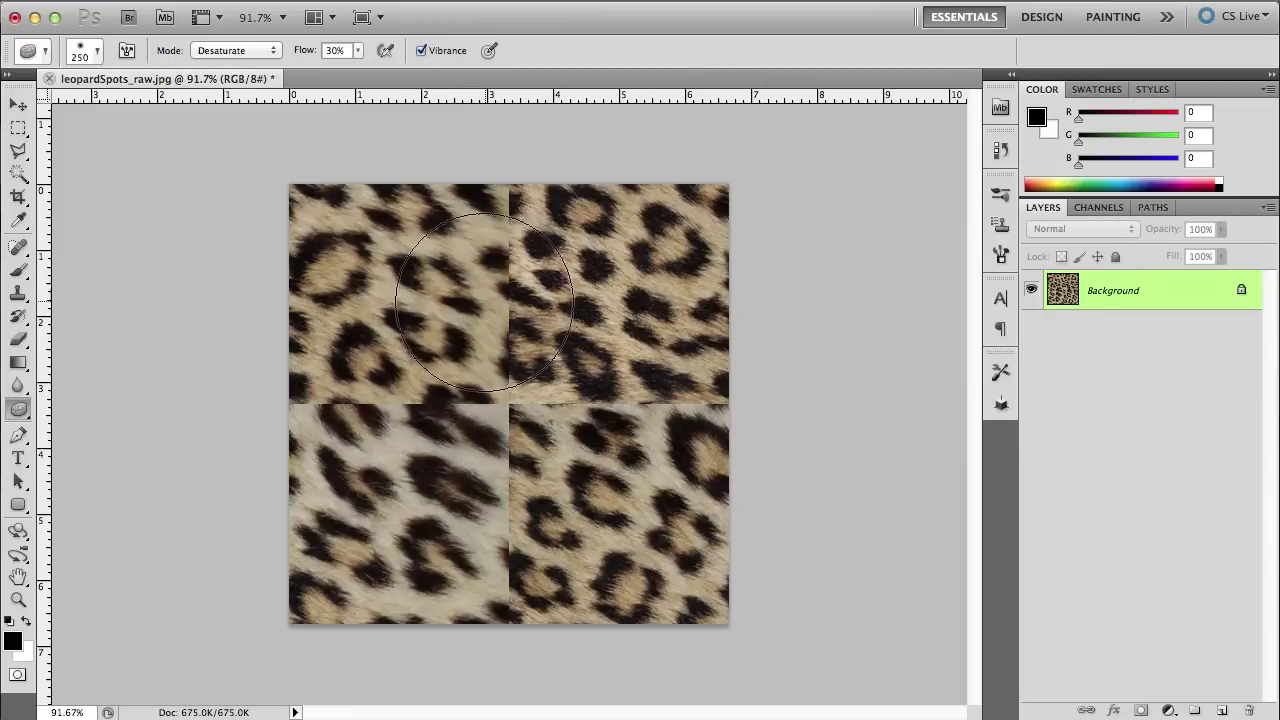
mouse_move(487, 298)
mouse_down()
mouse_move(560, 430)
mouse_move(388, 370)
mouse_move(397, 383)
mouse_up()
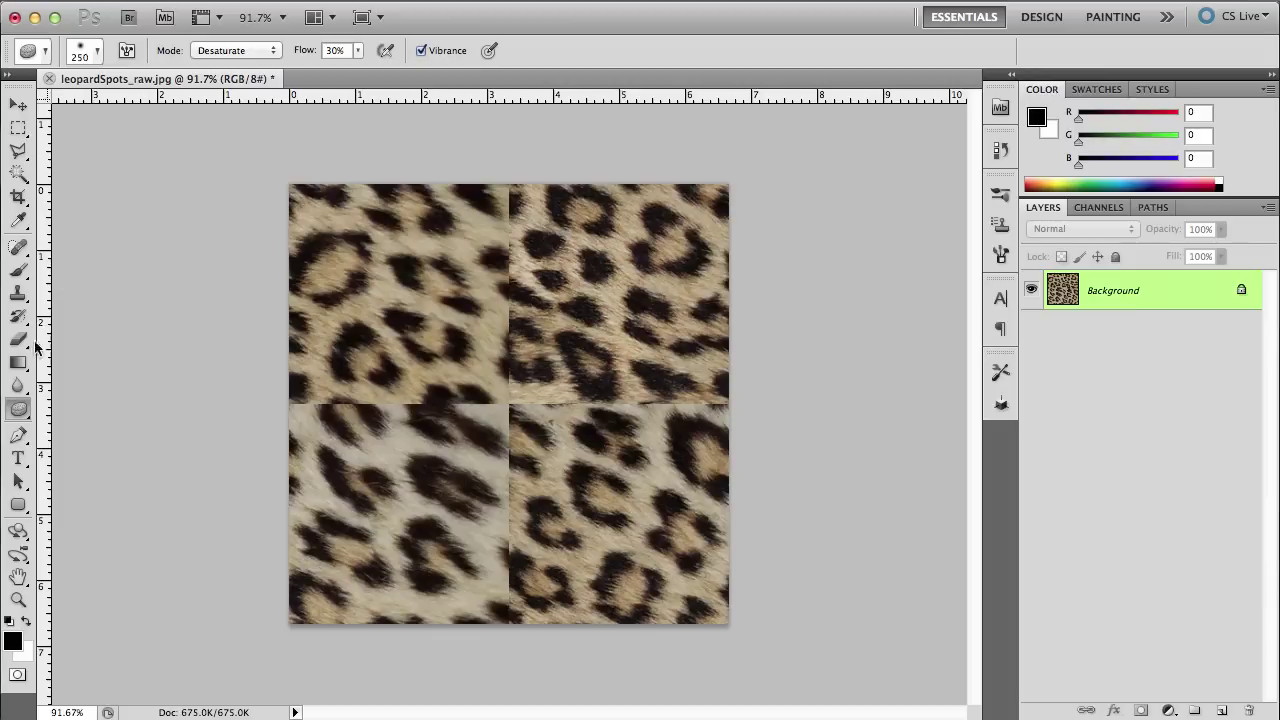
click(19, 292)
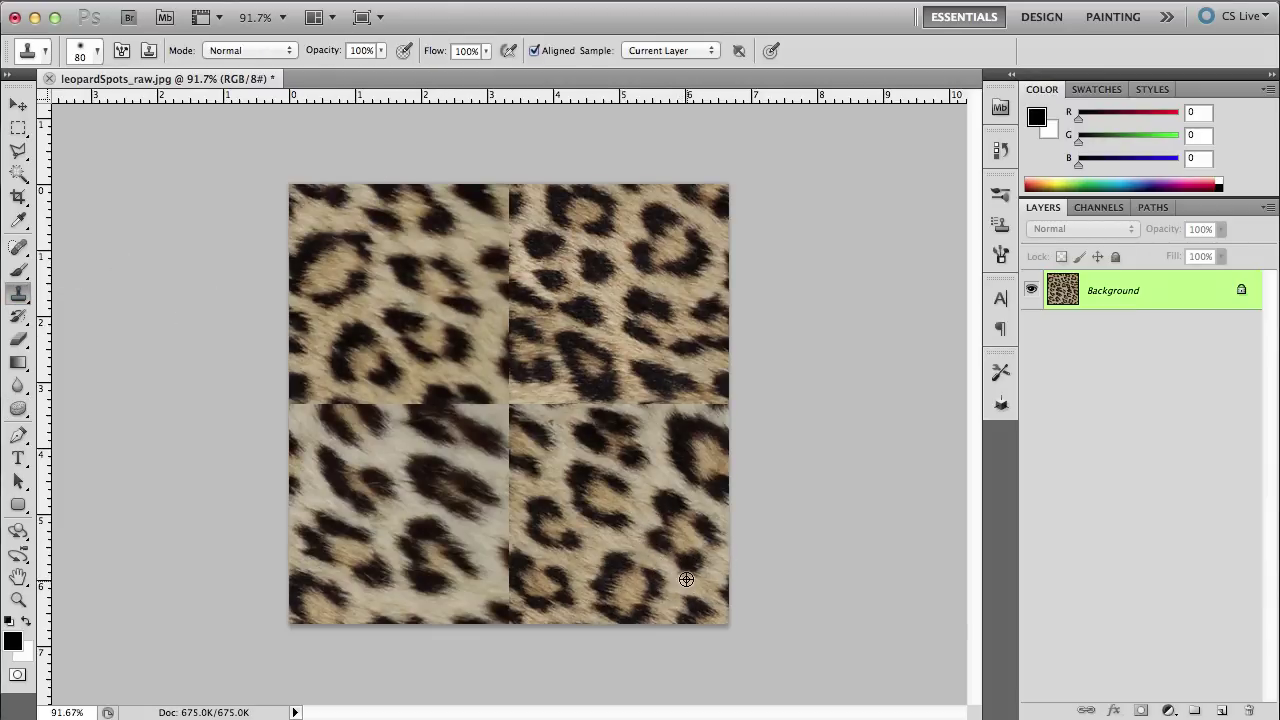
alt+click(686, 583)
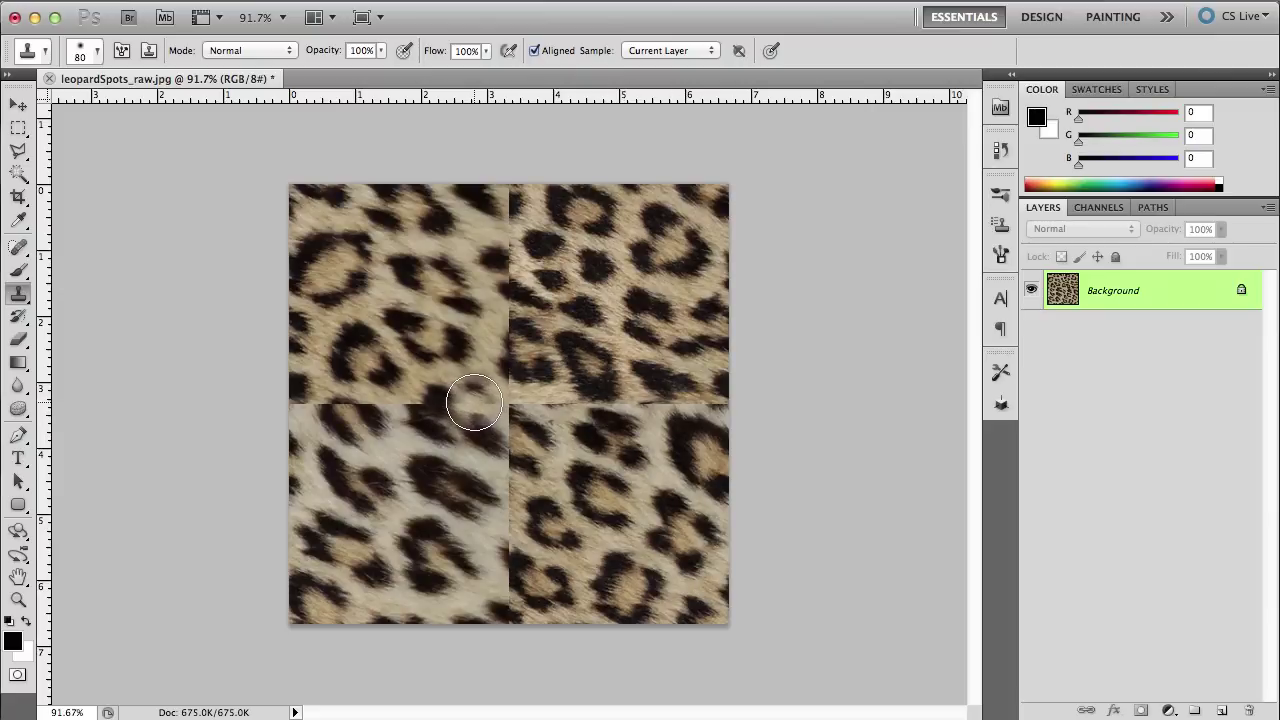
mouse_move(350, 403)
mouse_down()
mouse_move(330, 405)
mouse_move(400, 392)
mouse_move(325, 395)
mouse_move(450, 400)
mouse_move(500, 357)
mouse_move(414, 371)
mouse_move(443, 386)
mouse_move(494, 380)
mouse_move(500, 398)
mouse_move(584, 418)
mouse_up()
alt+click(364, 238)
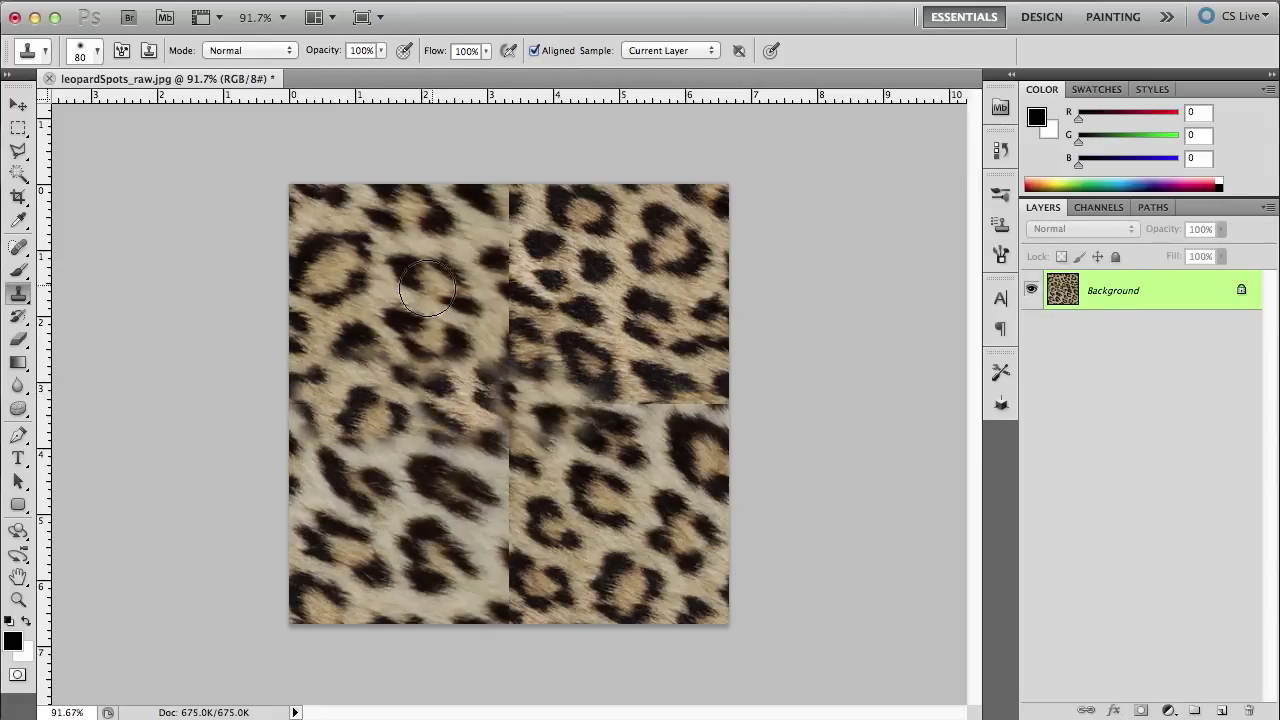
alt+click(330, 508)
mouse_move(610, 396)
mouse_down()
mouse_move(675, 392)
mouse_move(700, 420)
mouse_move(689, 400)
mouse_up()
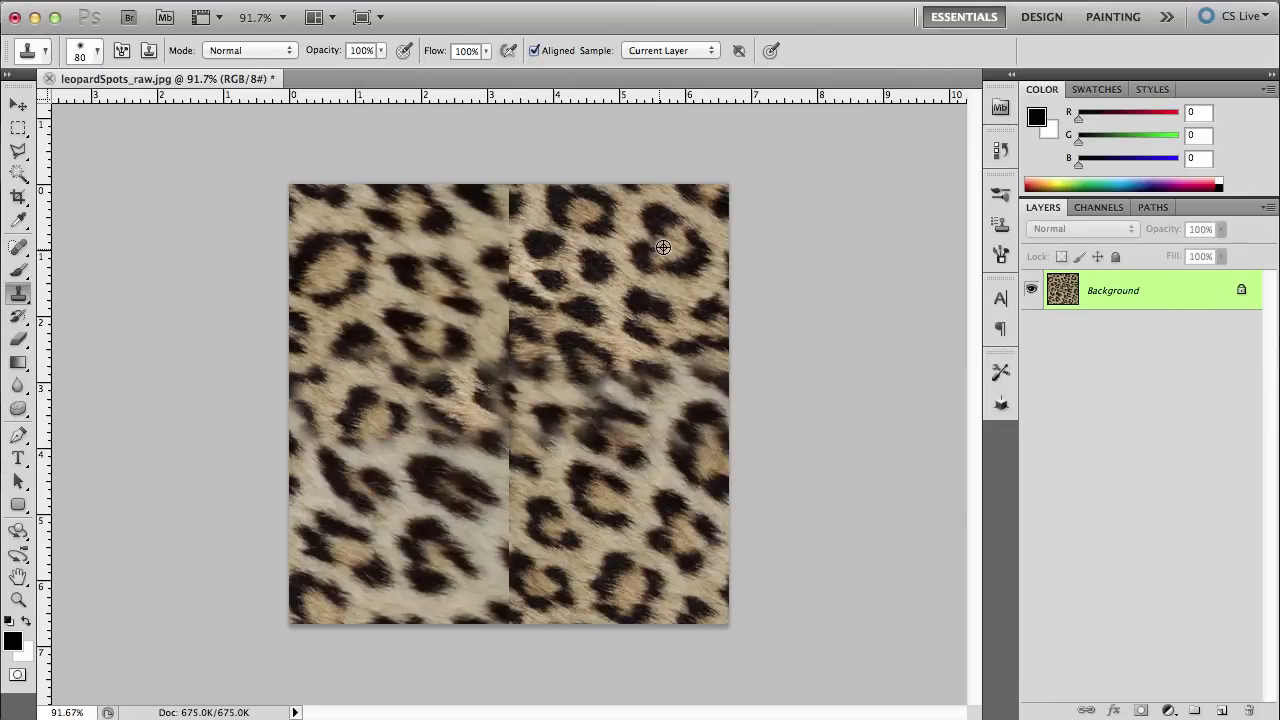
Cover the vertical centre seam from the upper edge to the lower edge of the image with cloned leopard spots
alt+click(642, 461)
mouse_move(515, 250)
mouse_down()
mouse_move(507, 212)
mouse_move(510, 370)
mouse_up()
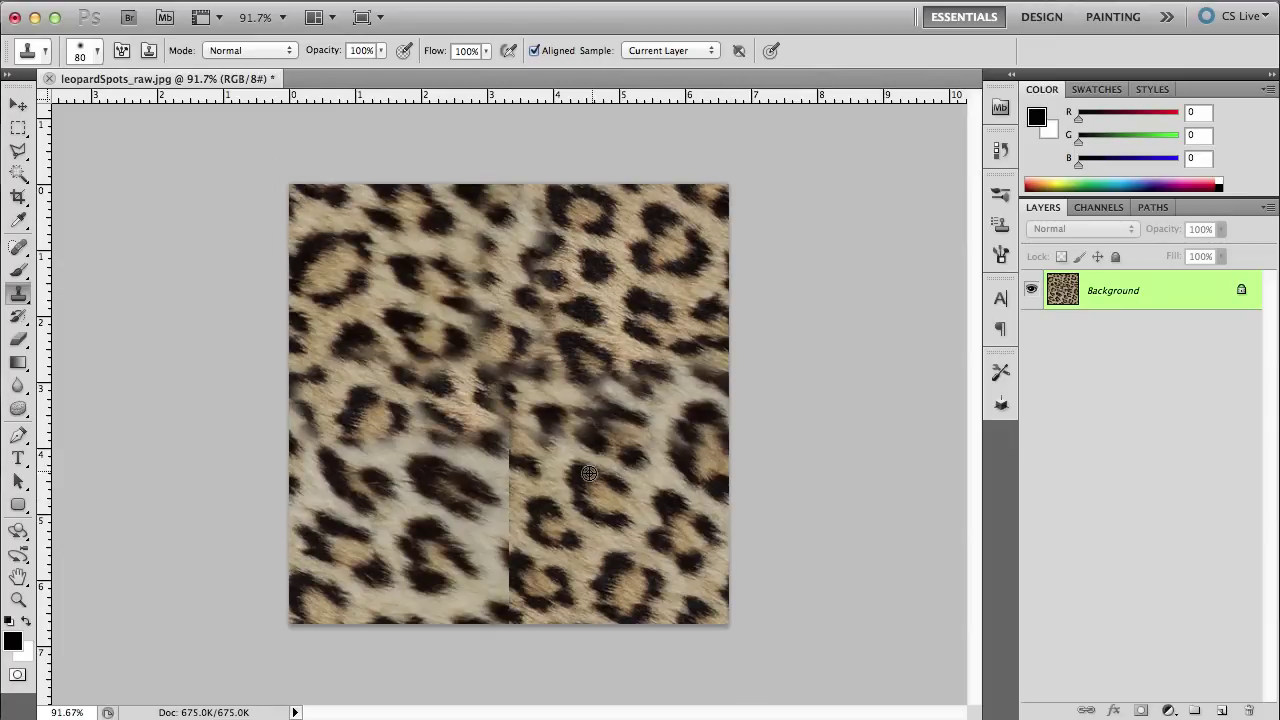
mouse_move(510, 470)
mouse_down()
mouse_move(508, 423)
mouse_move(522, 495)
mouse_move(512, 528)
mouse_up()
alt+click(374, 241)
mouse_move(488, 235)
mouse_down()
mouse_move(503, 256)
mouse_move(548, 236)
mouse_up()
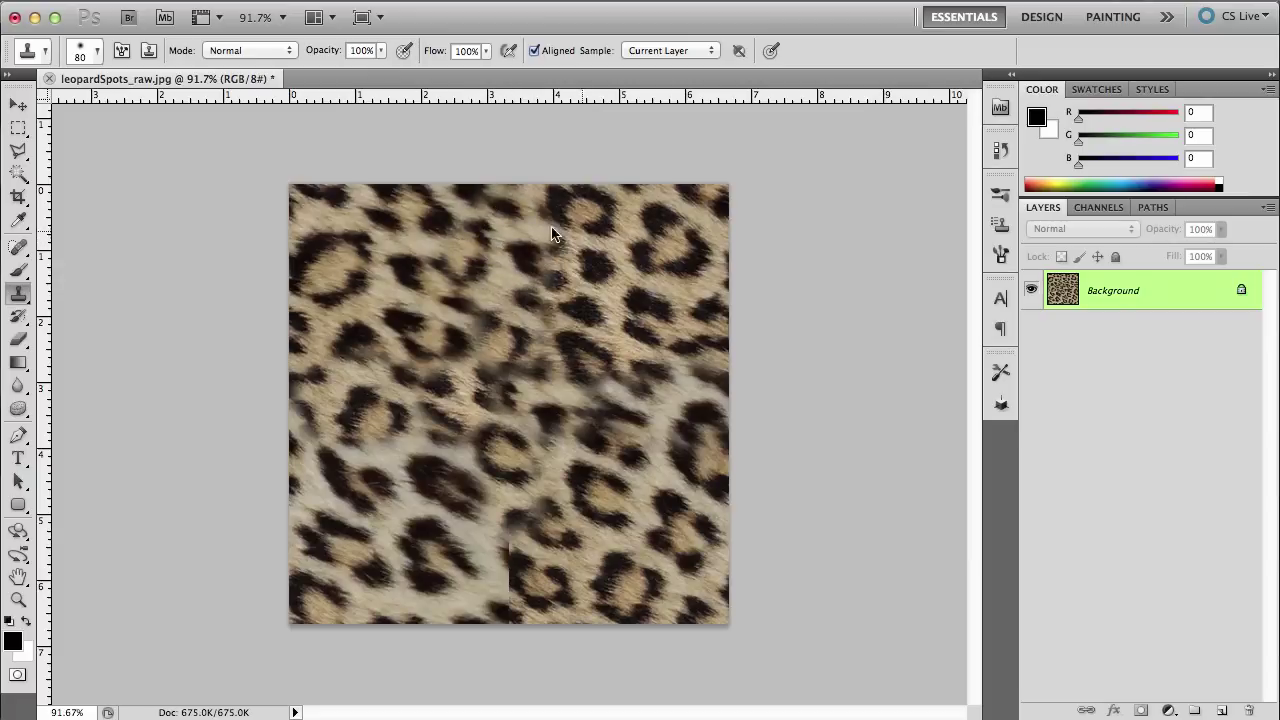
alt+click(638, 495)
alt+click(387, 262)
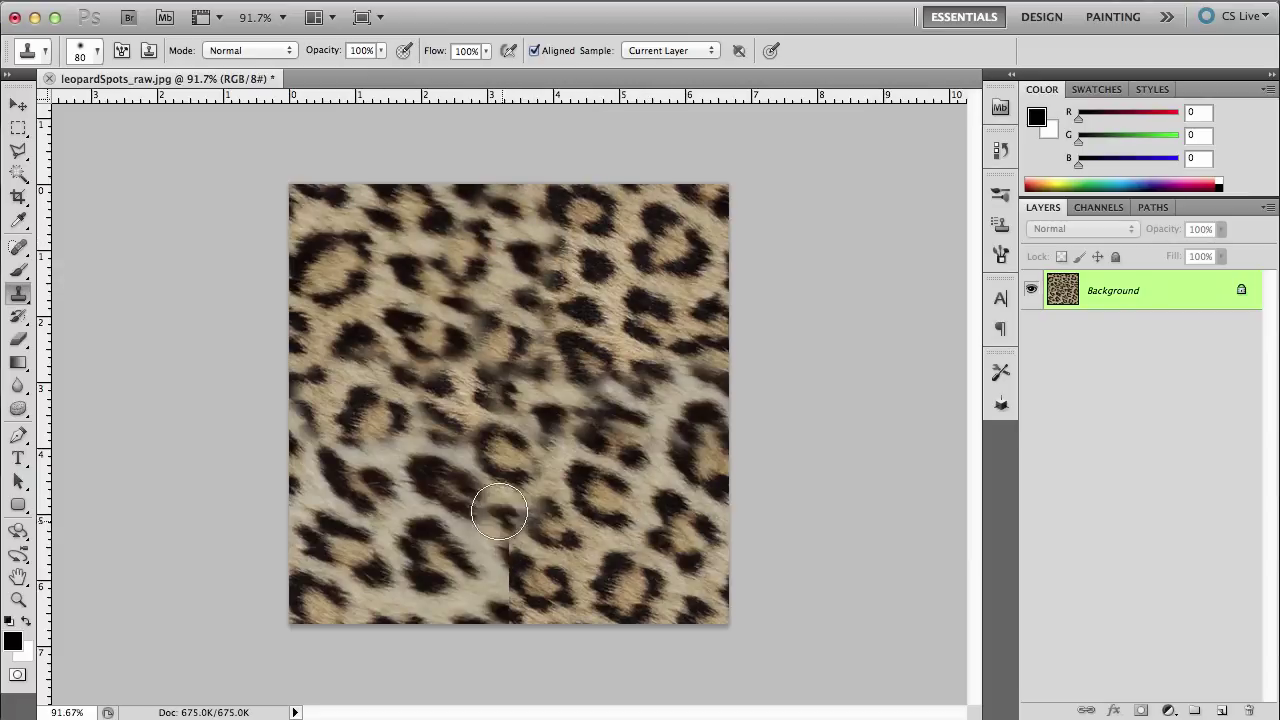
mouse_move(527, 527)
mouse_down()
mouse_move(486, 501)
mouse_move(514, 580)
mouse_move(545, 590)
mouse_up()
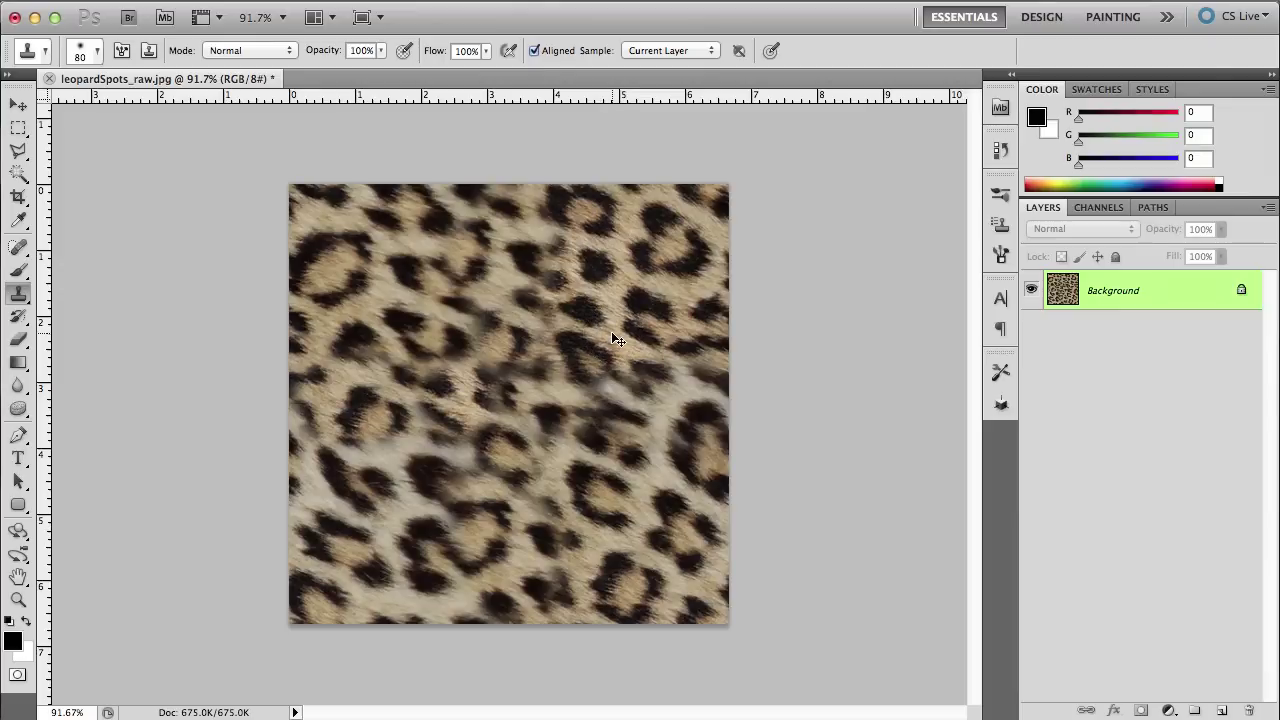
Reapply the last Offset filter repeatedly to check how the image edges wrap, leaving the original edges moved to the centre
key(super+f)
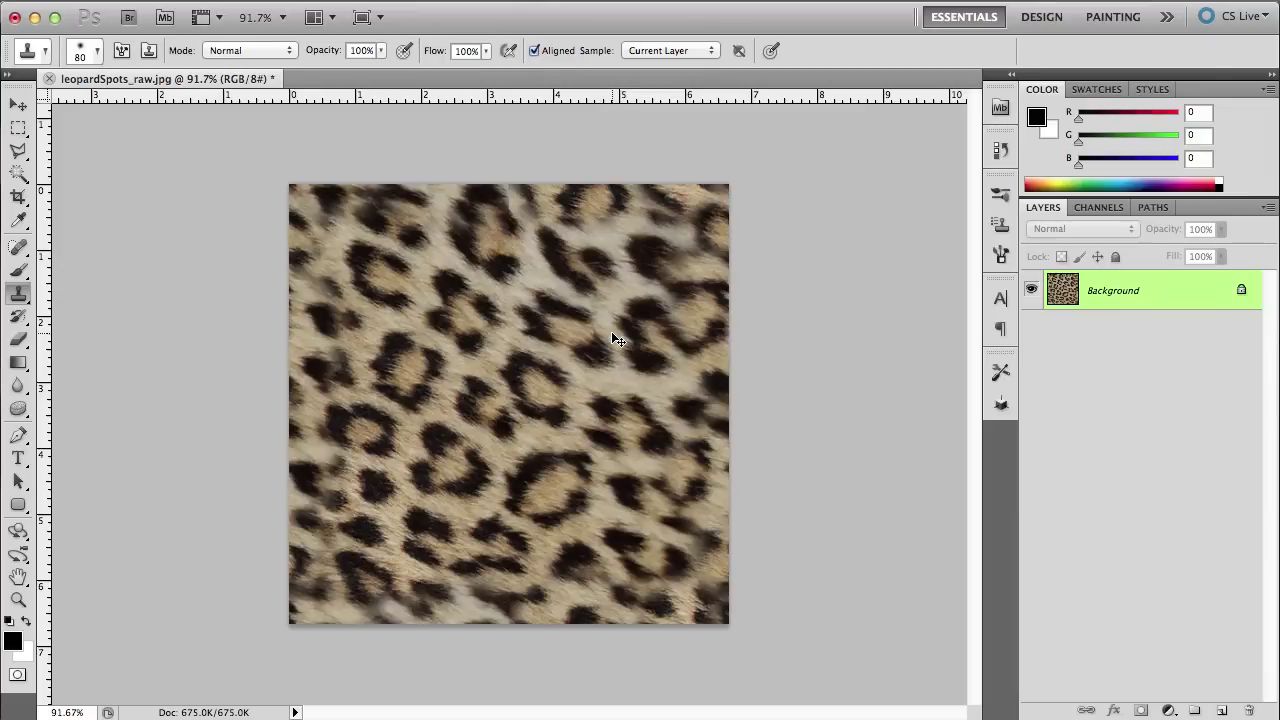
key(super+f)
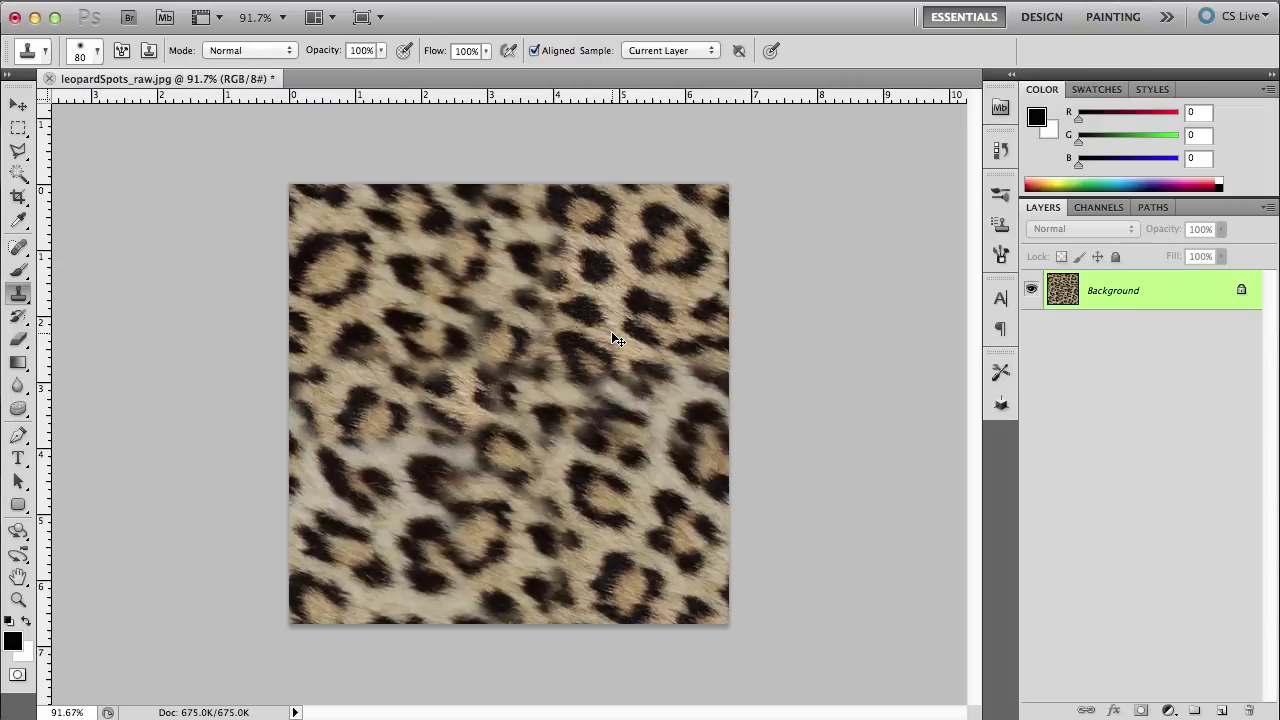
key(super+f)
key(super+f)
key(super+f)
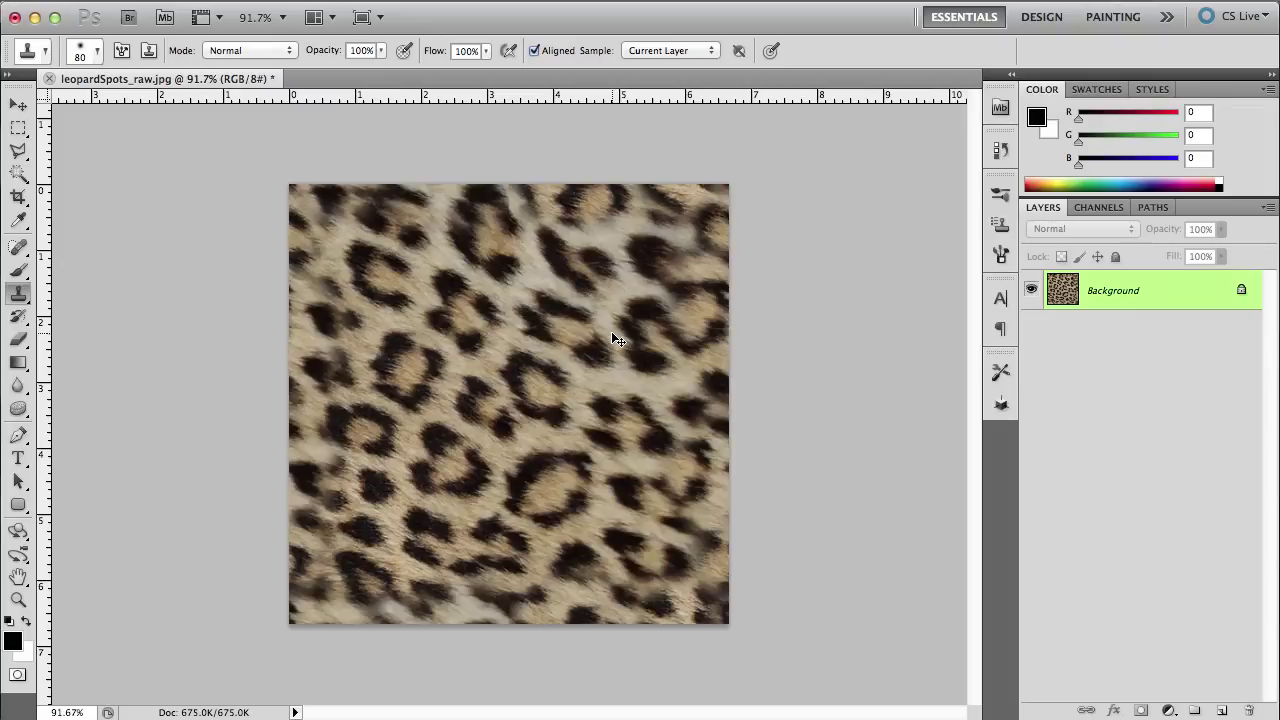
Alternate between undoing and redoing the last offset to compare both versions for visible seams
key(super+z)
key(super+z)
key(super+z)
key(super+z)
key(super+z)
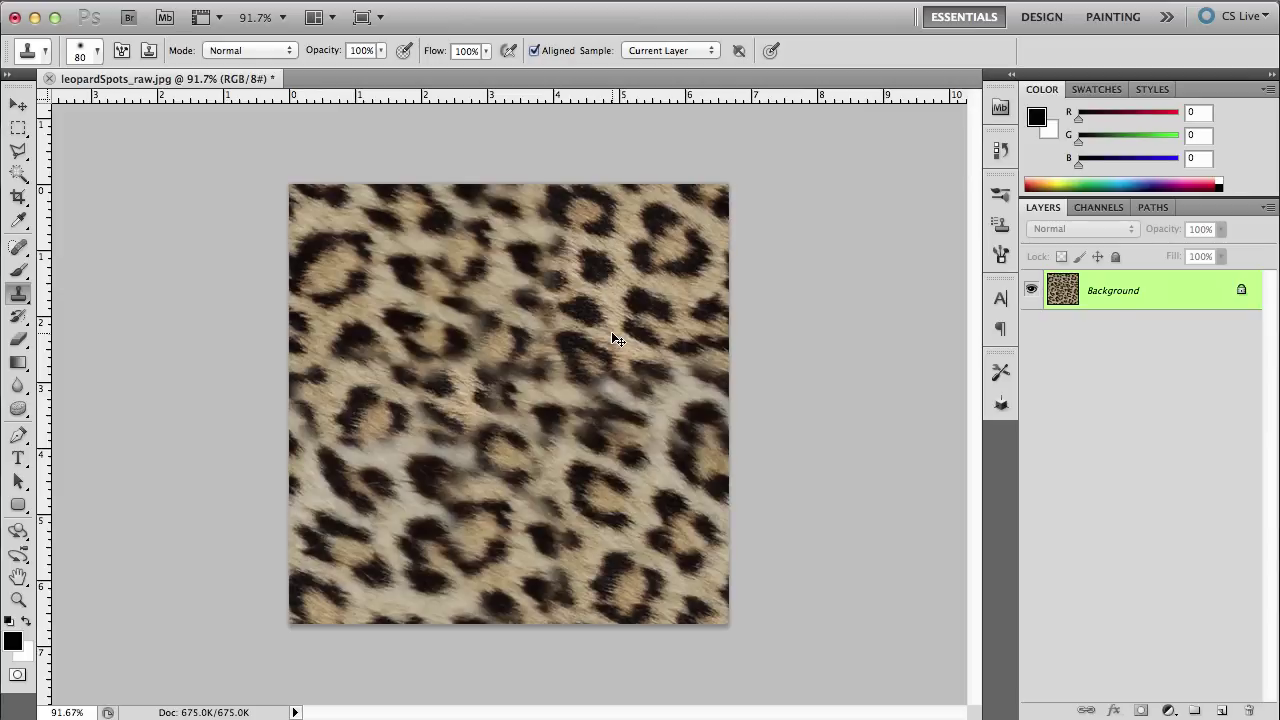
key(super+z)
key(super+z)
key(super+z)
key(super+z)
key(super+z)
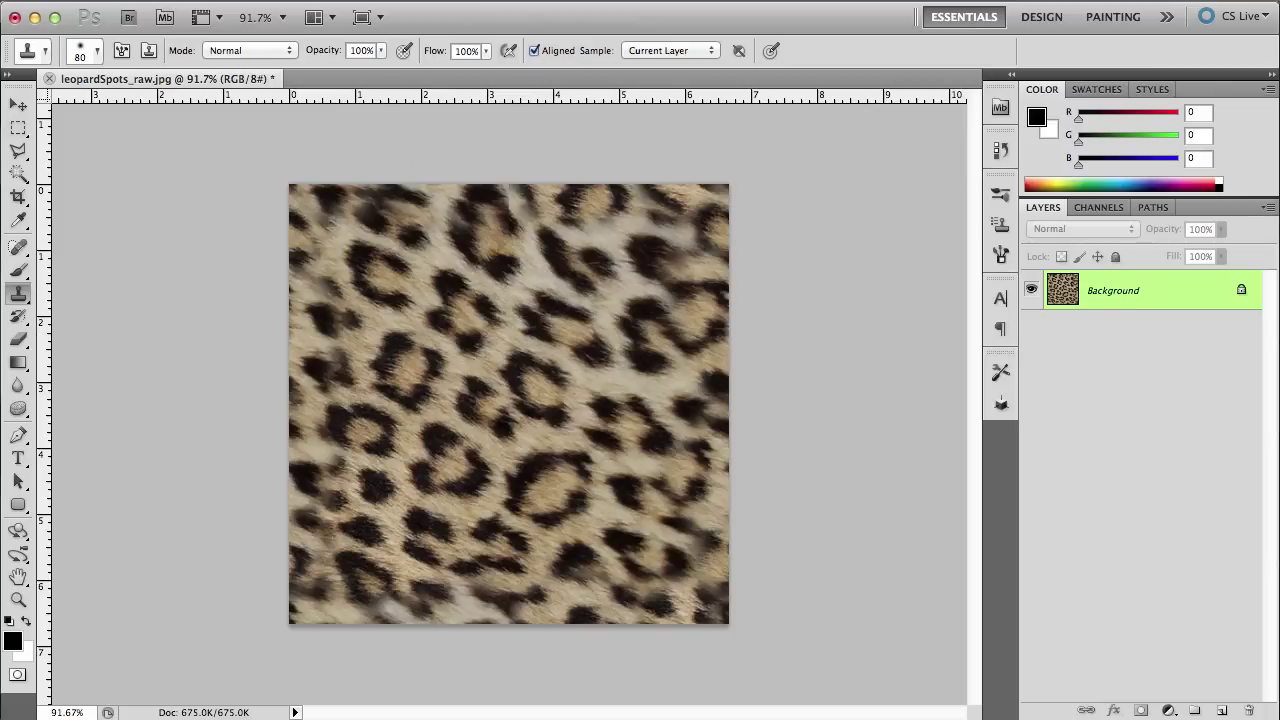
Save the seamless image as a new JPEG named leopardSpots_tiled.jpg in the tex folder
click(202, 2)
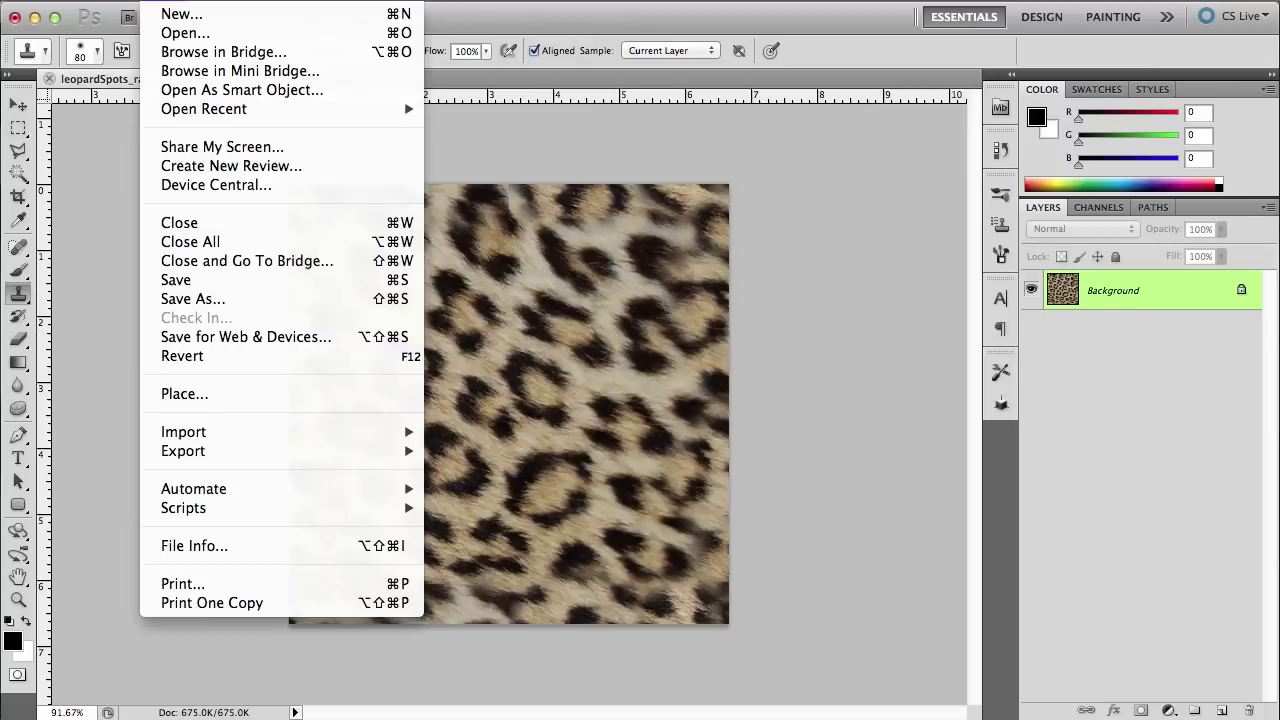
click(200, 300)
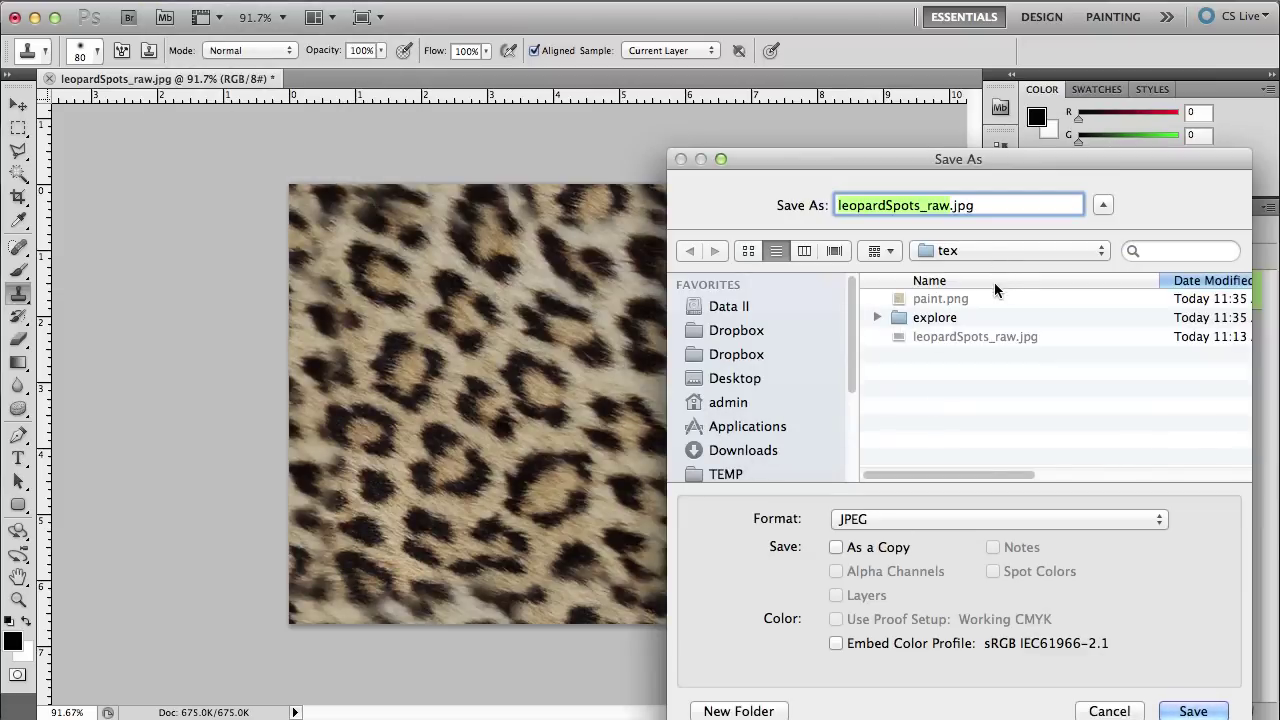
click(950, 205)
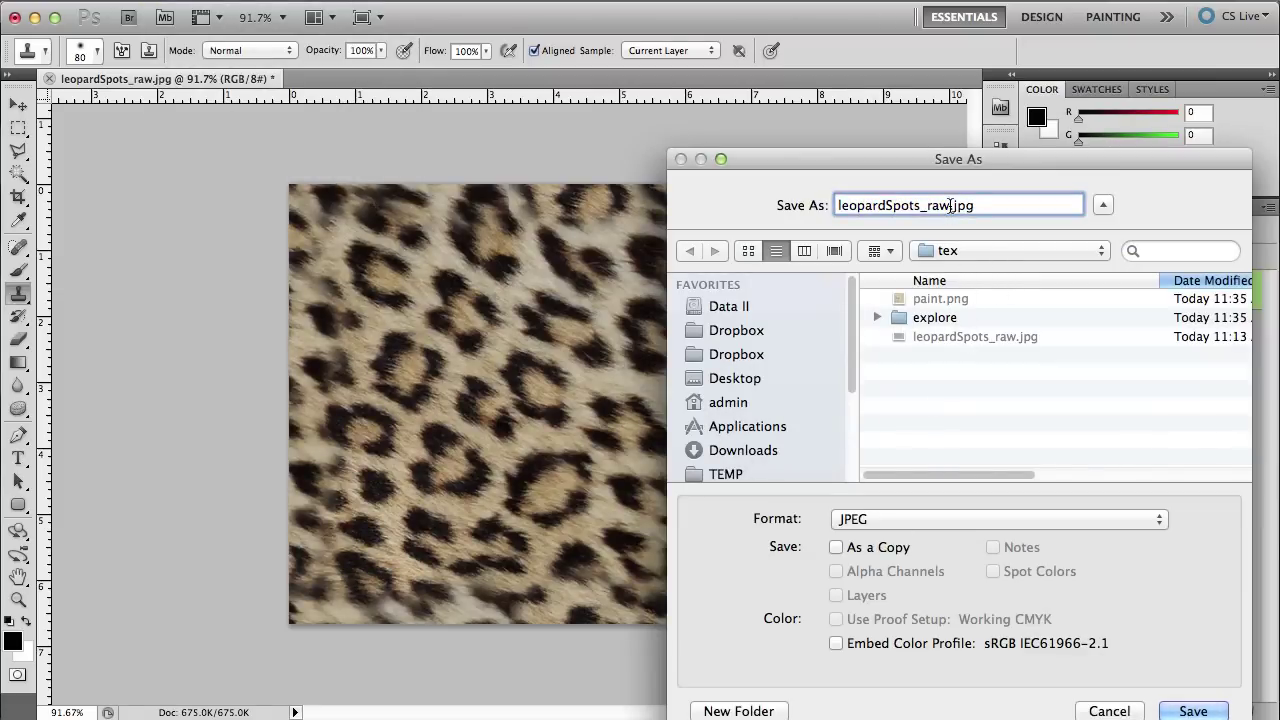
key(BackSpace)
key(BackSpace)
key(BackSpace)
text(tield)
key(BackSpace)
key(BackSpace)
key(BackSpace)
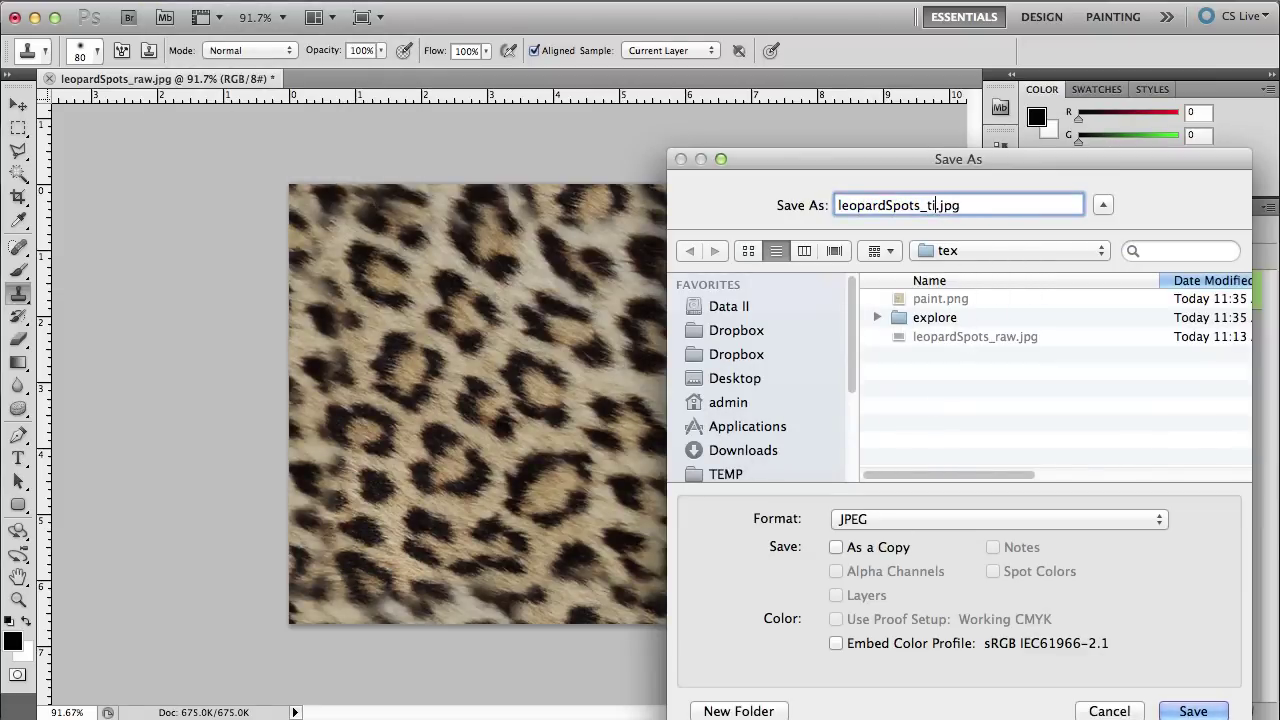
text(led)
key(Return)
click(743, 217)
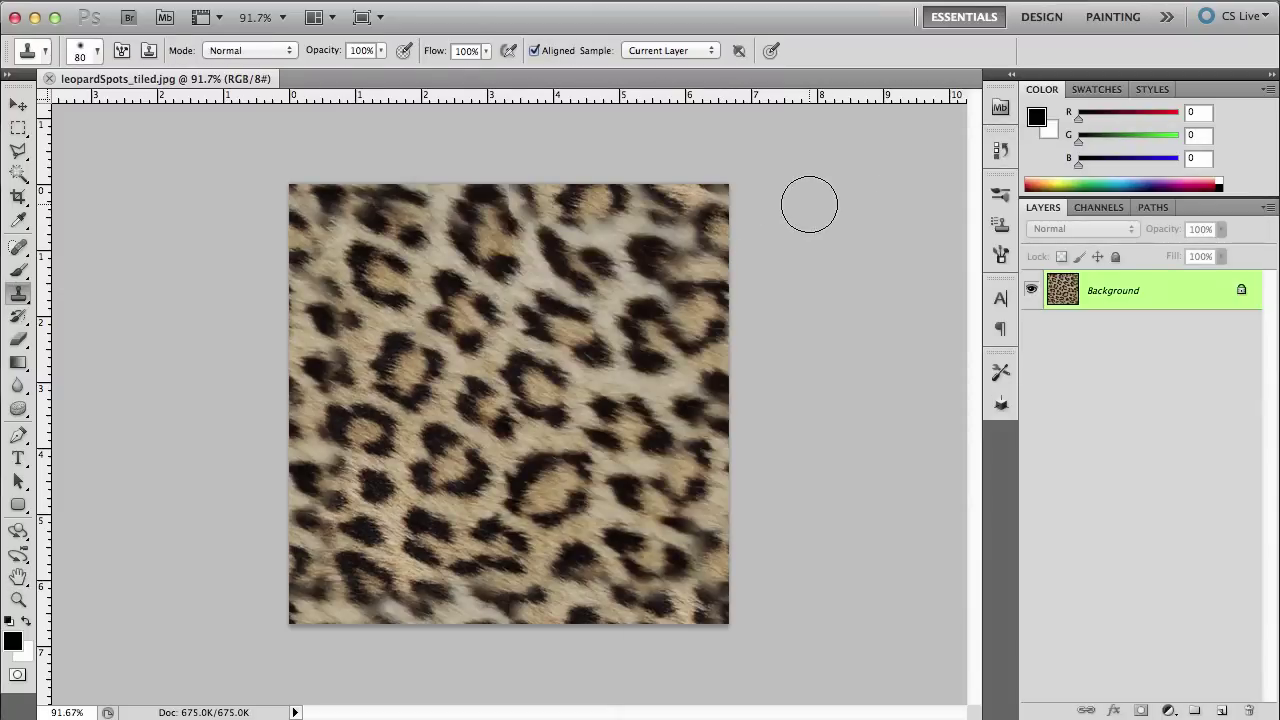
Switch to Blender and create a new brush texture named leopardSpots_TILED
key(super+Tab)
key(super+Tab)
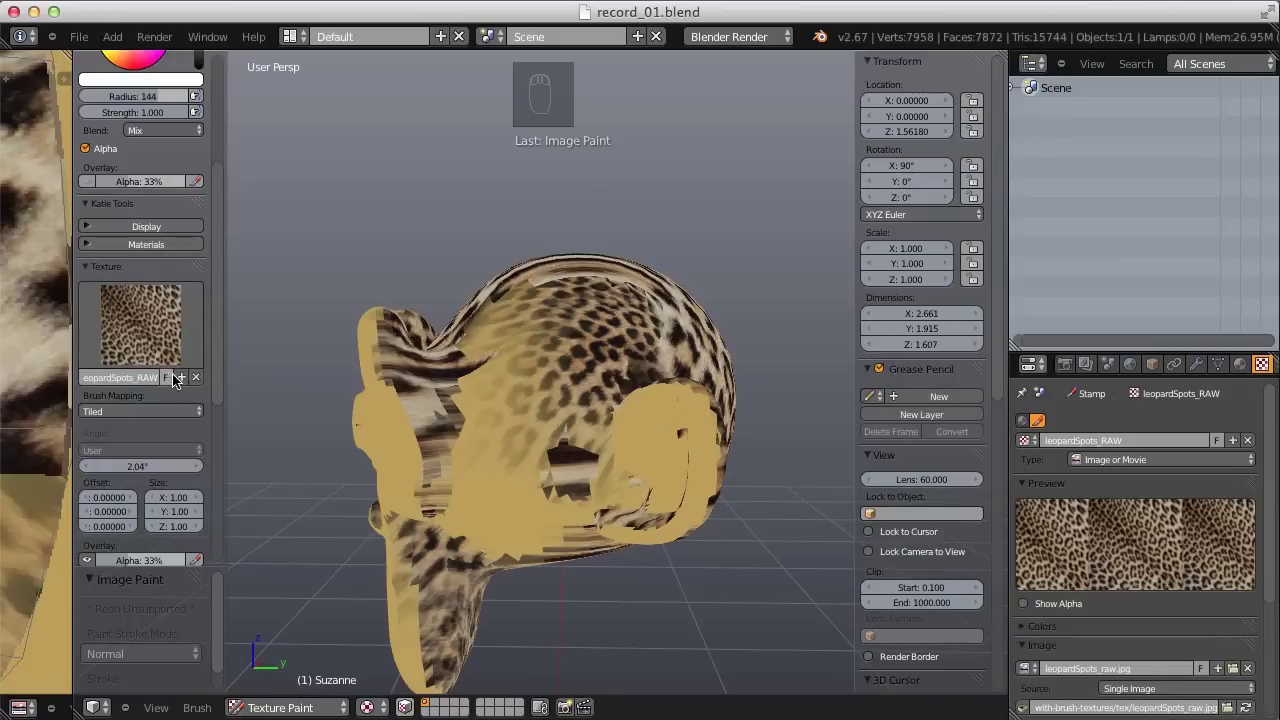
click(181, 377)
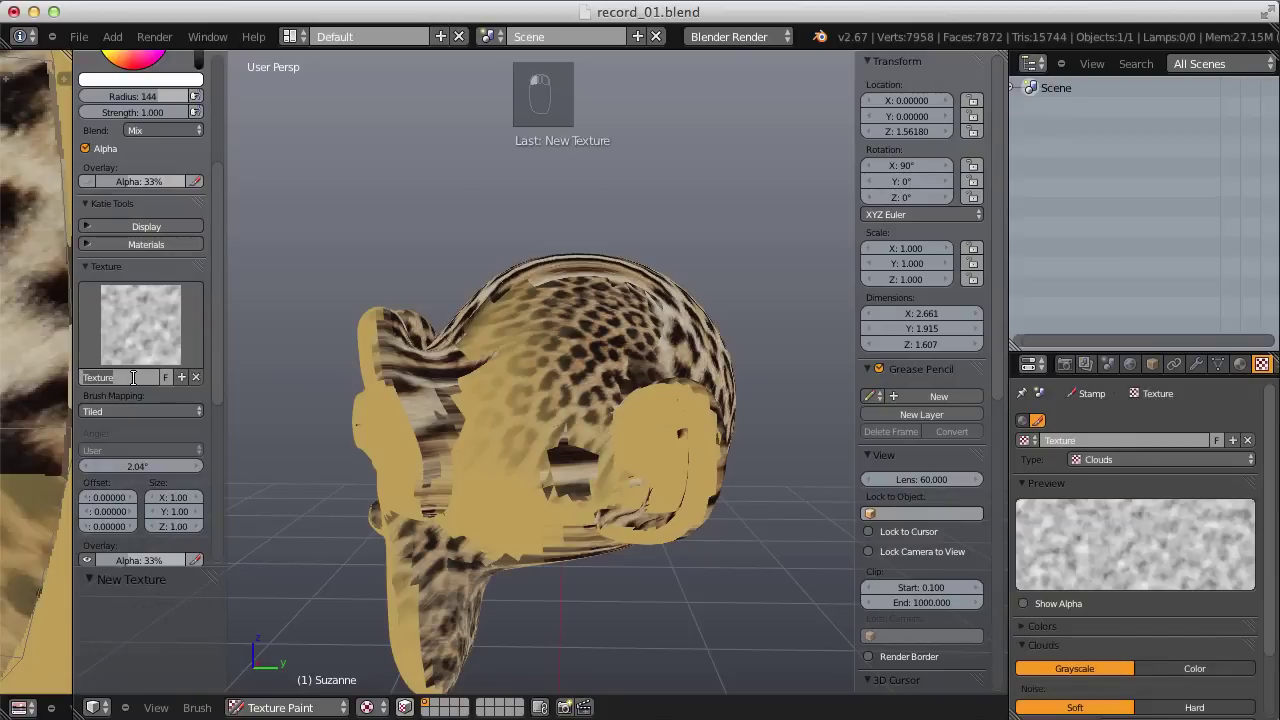
click(132, 377)
key(BackSpace)
text(leopardSpots_TIEL)
key(BackSpace)
key(BackSpace)
text(LED)
key(Return)
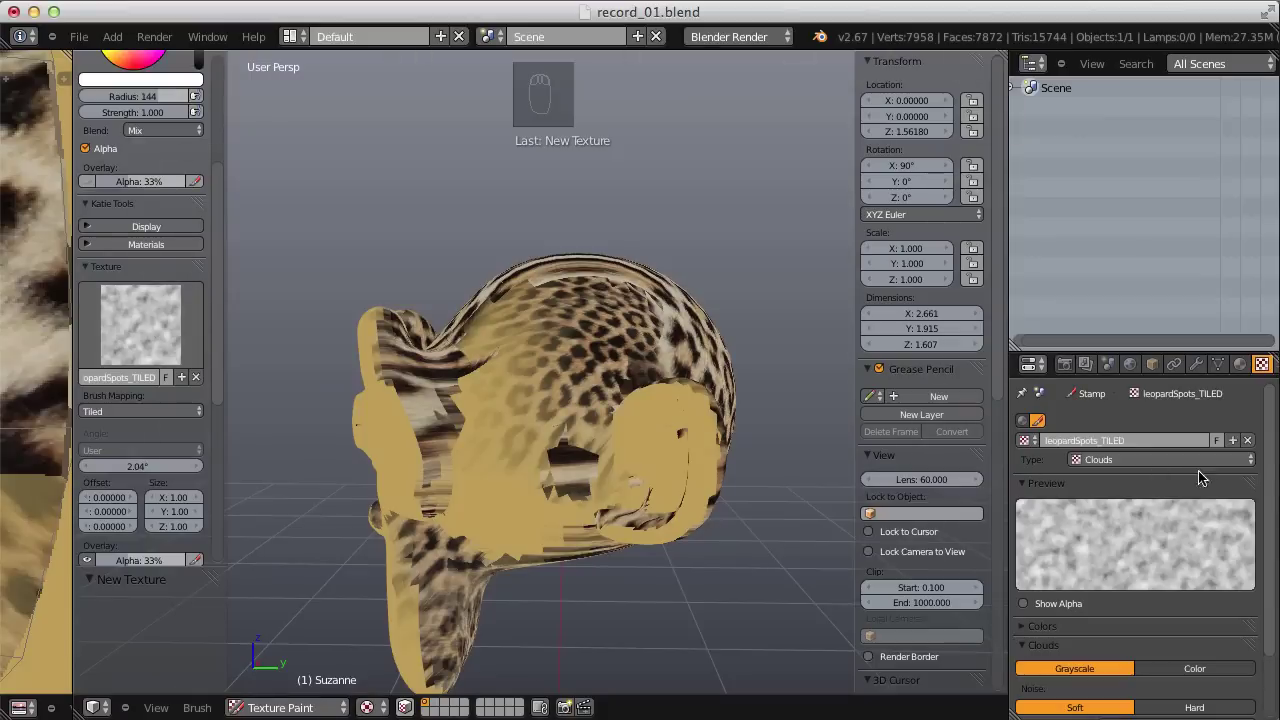
Set the new texture's type to Image or Movie and load leopardSpots_tiled.jpg from the tex folder
mouse_move(1270, 434)
mouse_down()
mouse_move(1270, 535)
mouse_move(1271, 432)
mouse_up()
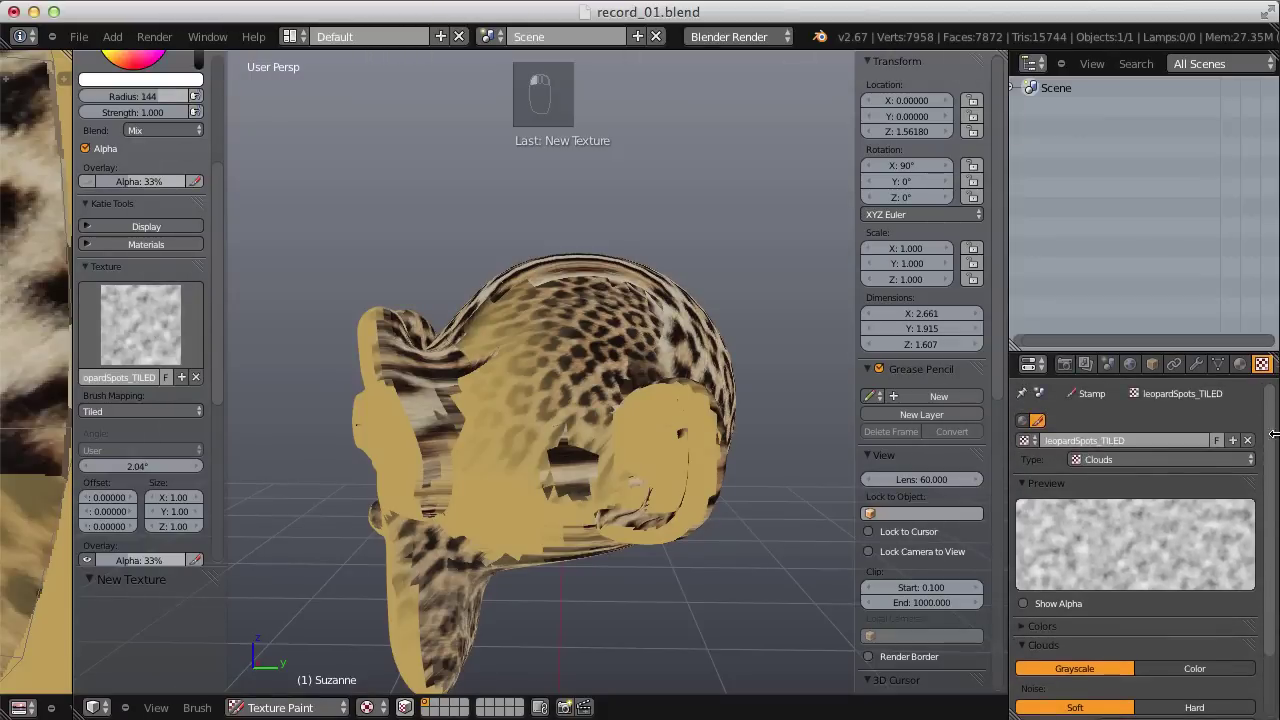
click(1112, 460)
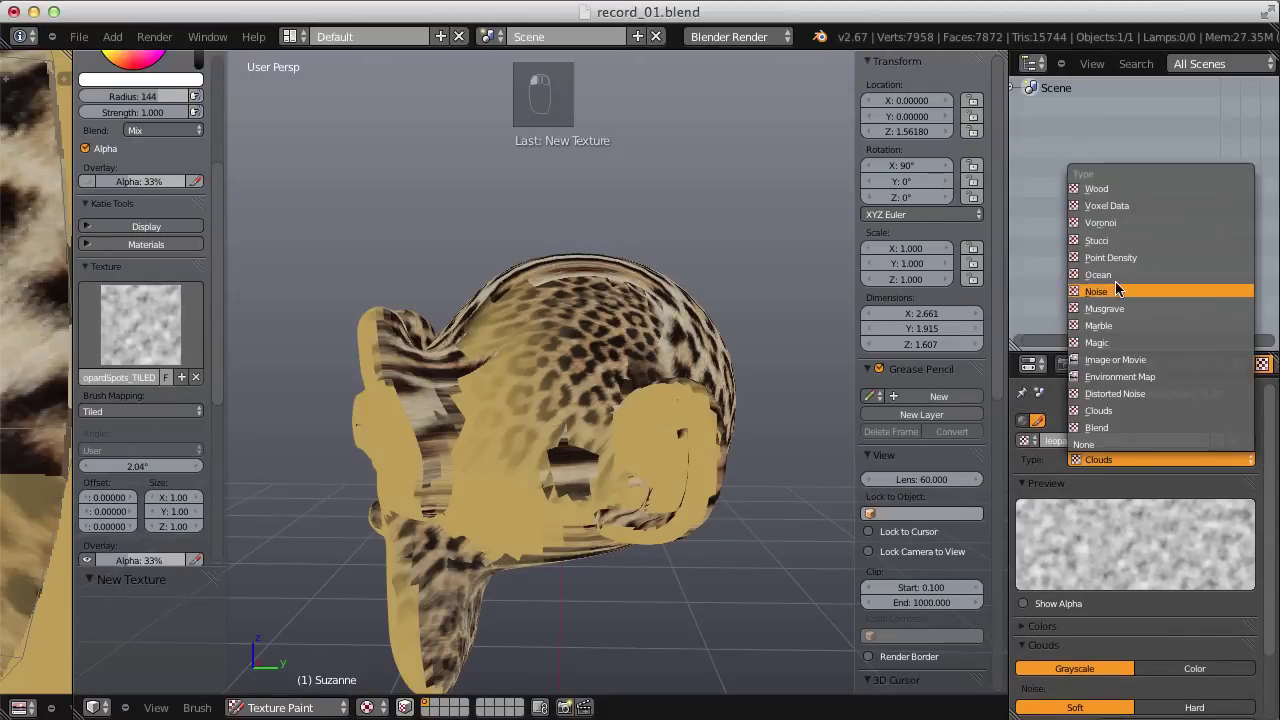
click(1116, 362)
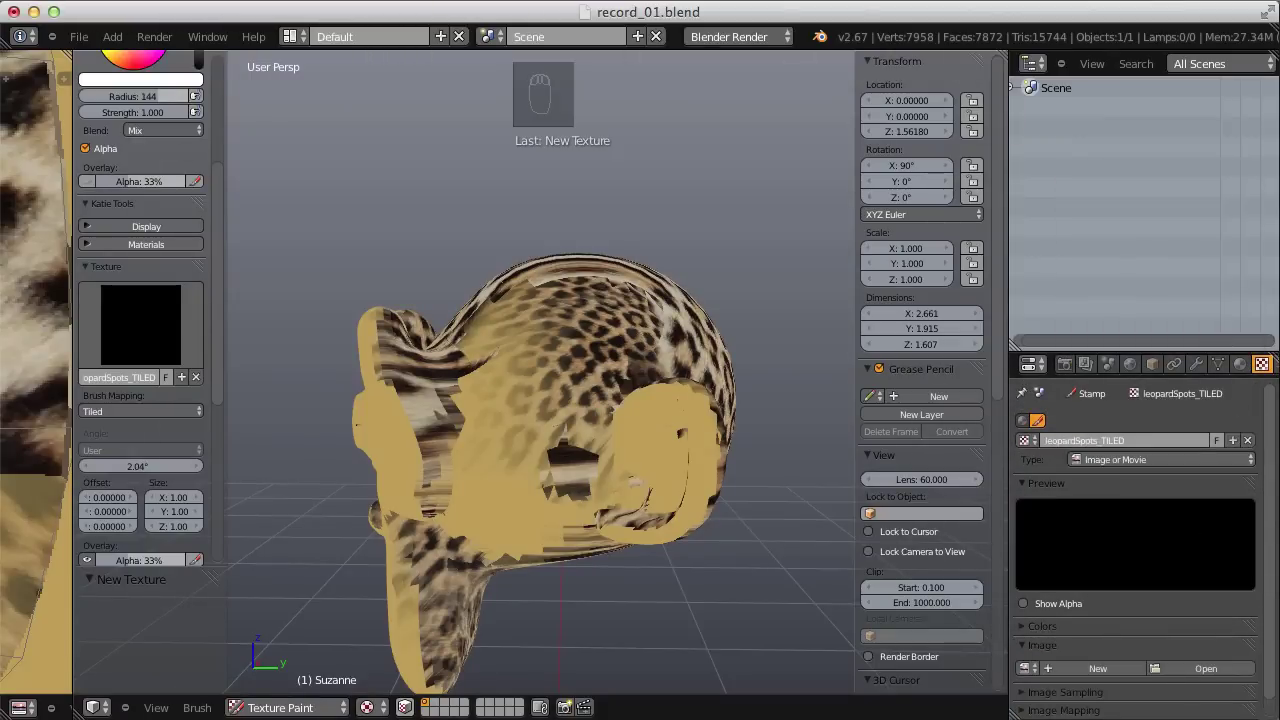
click(1206, 670)
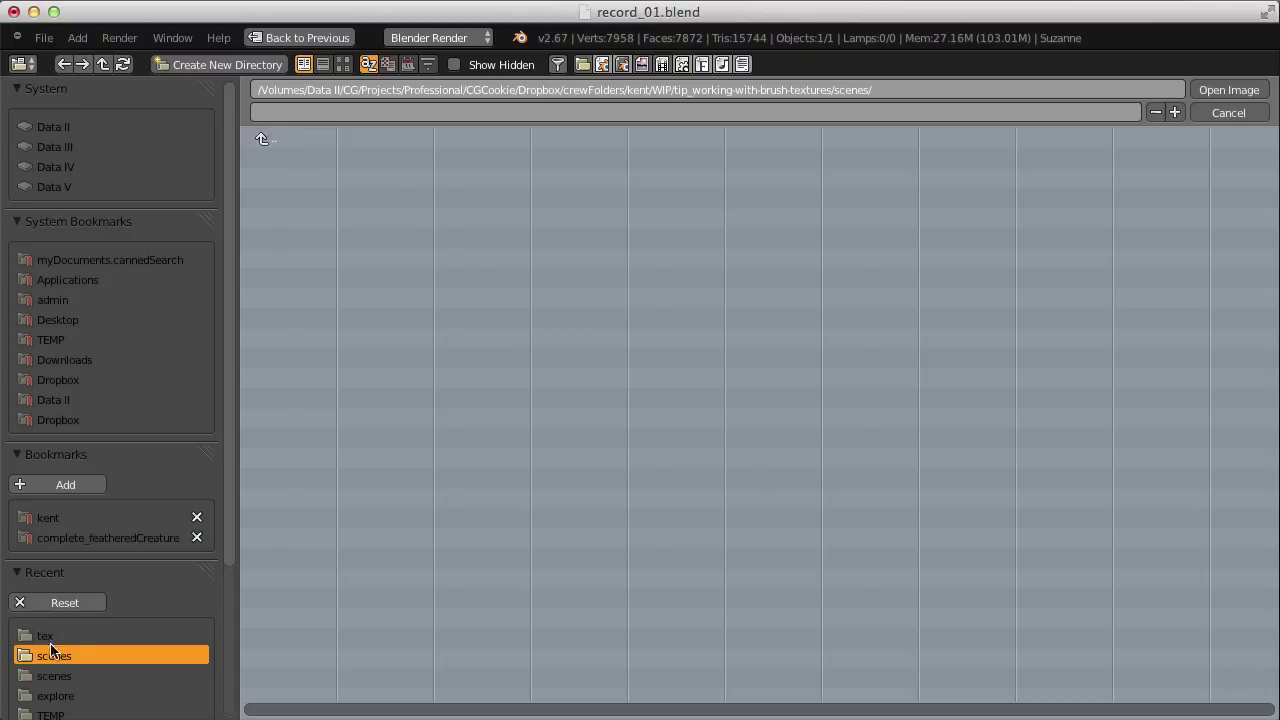
click(47, 636)
double_click(342, 199)
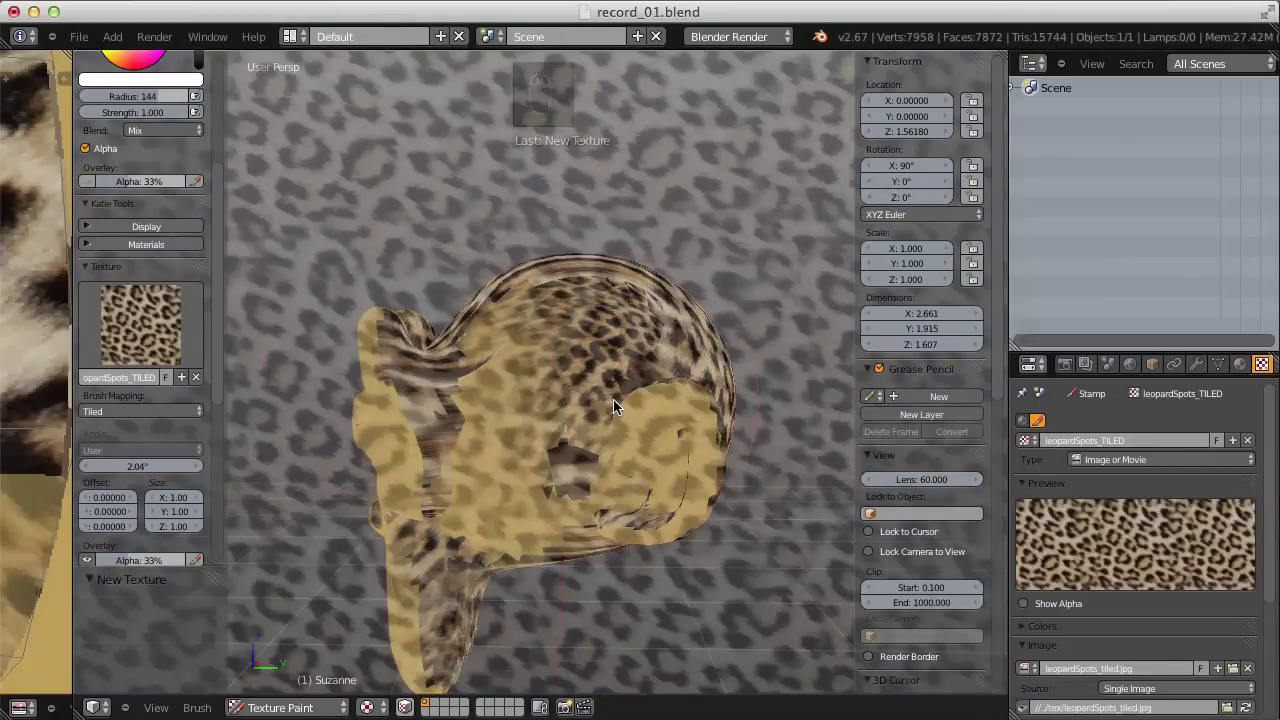
Undo the last operation, and paint the tiled leopard texture over the side and back of the monkey head from several angles
key(ctrl+z)
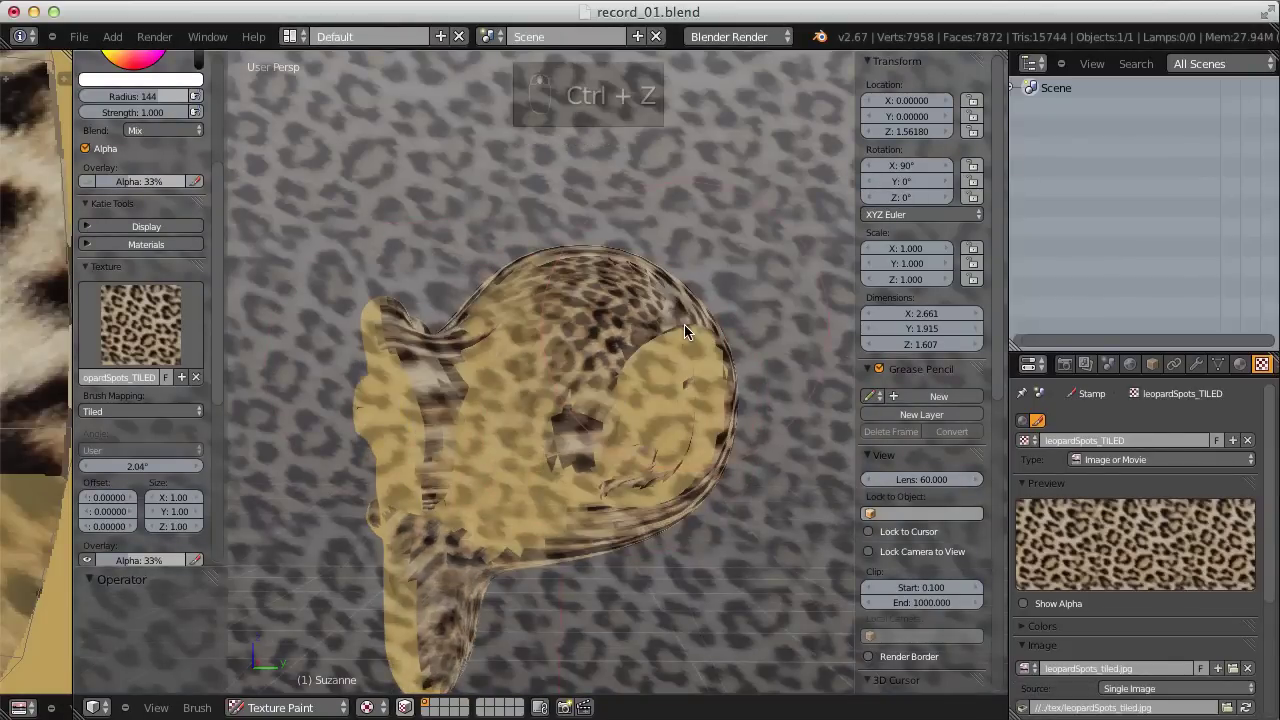
mouse_move(613, 335)
mouse_down()
mouse_move(529, 464)
mouse_move(440, 470)
mouse_move(440, 400)
mouse_move(605, 262)
mouse_move(680, 490)
mouse_move(592, 450)
mouse_up()
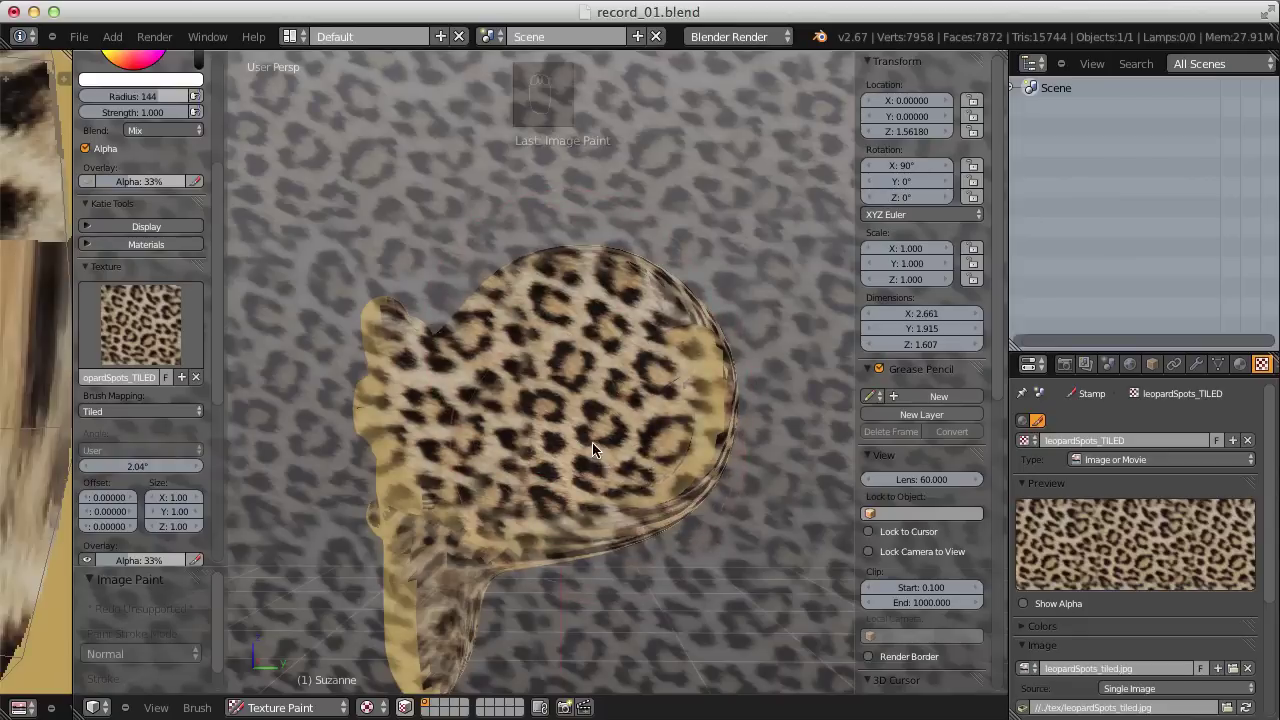
middle_drag(700, 287, 572, 298)
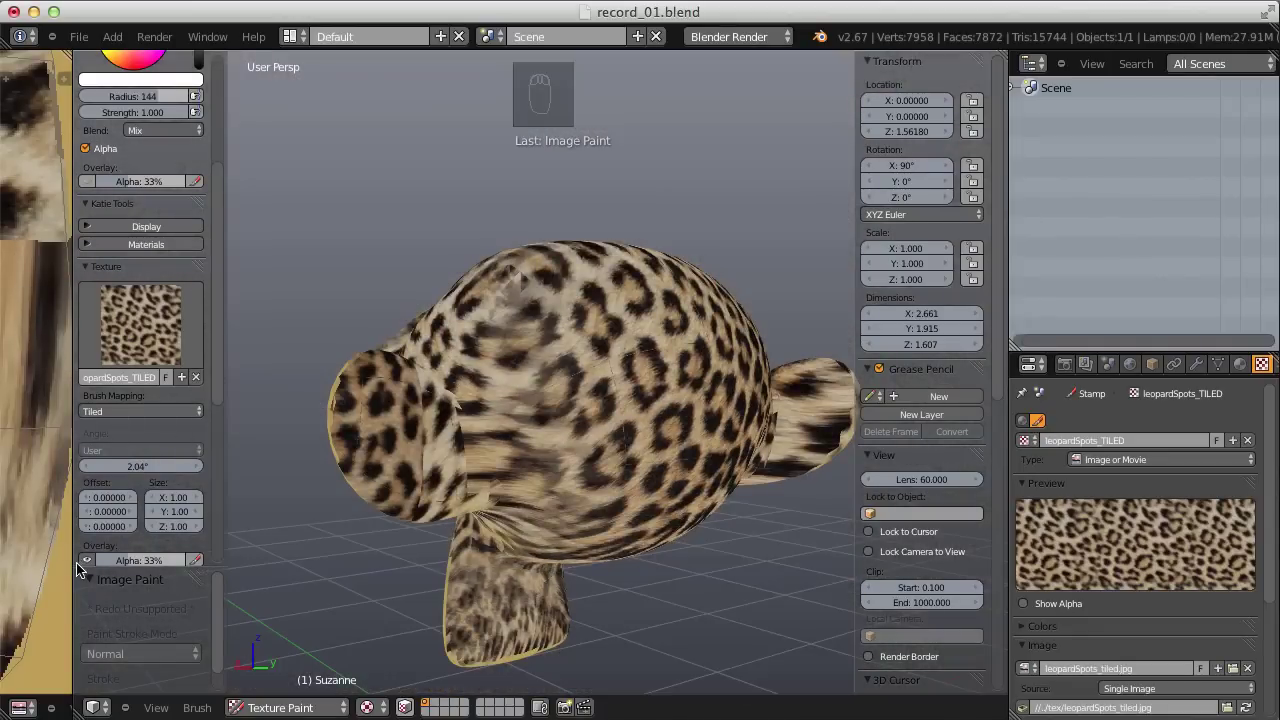
middle_drag(563, 380, 600, 354)
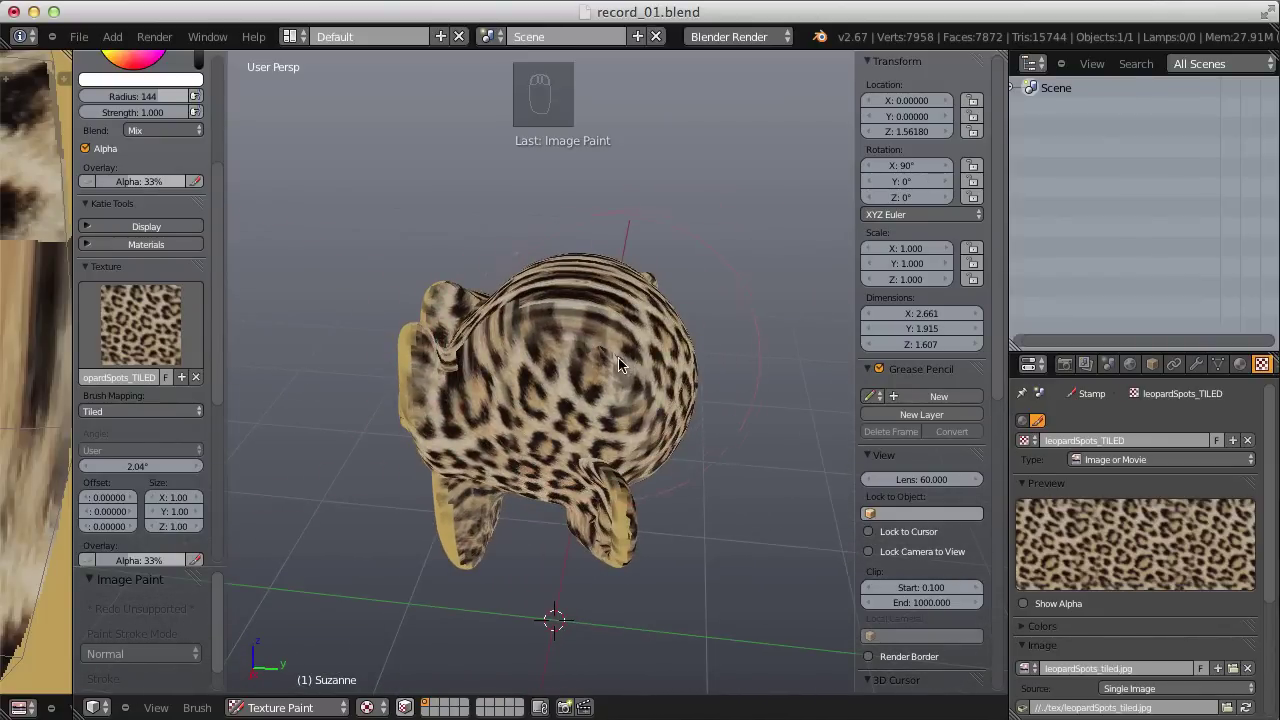
middle_drag(596, 338, 597, 402)
mouse_move(629, 374)
mouse_down()
mouse_move(485, 418)
mouse_move(465, 392)
mouse_move(543, 406)
mouse_up()
mouse_move(543, 406)
middle_down()
mouse_move(587, 316)
mouse_move(565, 322)
middle_up()
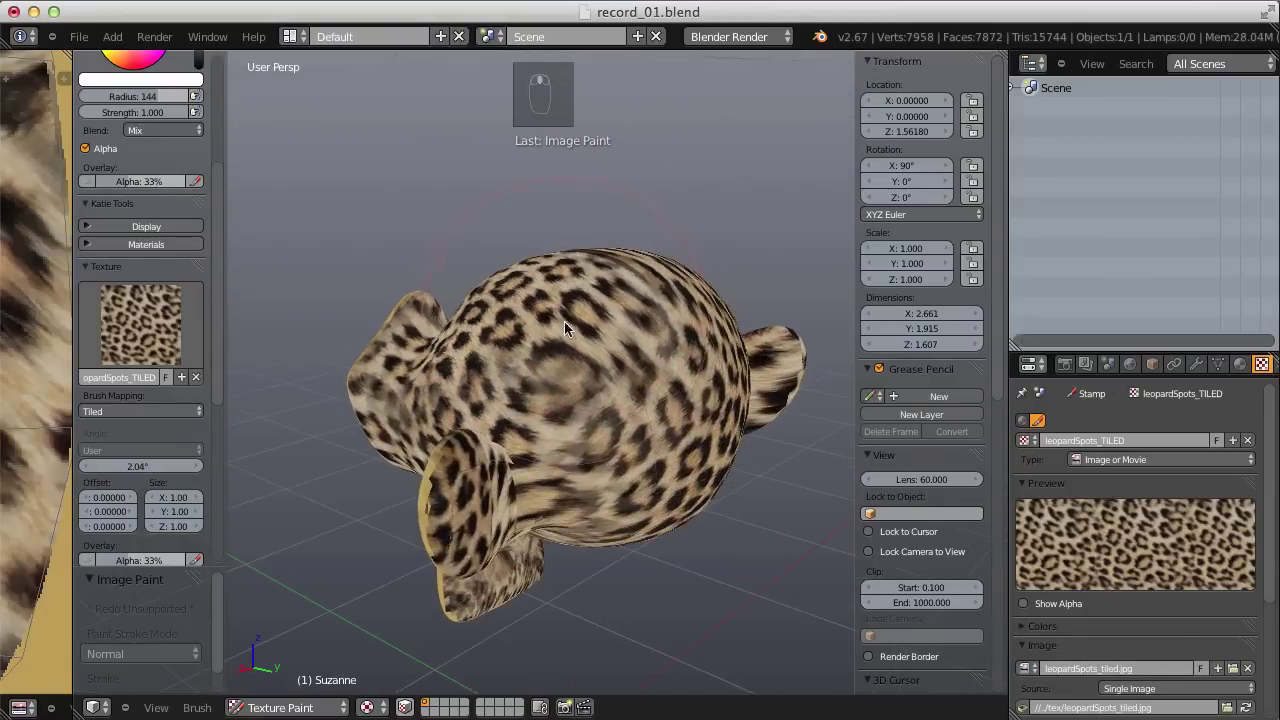
Continue painting tiled leopard spots over the stretched areas on the back and underside of the head, undoing one stroke
drag(566, 324, 617, 418)
middle_drag(628, 405, 600, 318)
drag(600, 328, 590, 387)
key(ctrl+z)
mouse_move(590, 392)
middle_down()
mouse_move(651, 287)
mouse_move(563, 286)
middle_up()
mouse_move(566, 413)
mouse_down()
mouse_move(551, 471)
mouse_move(634, 466)
mouse_up()
middle_drag(634, 466, 629, 352)
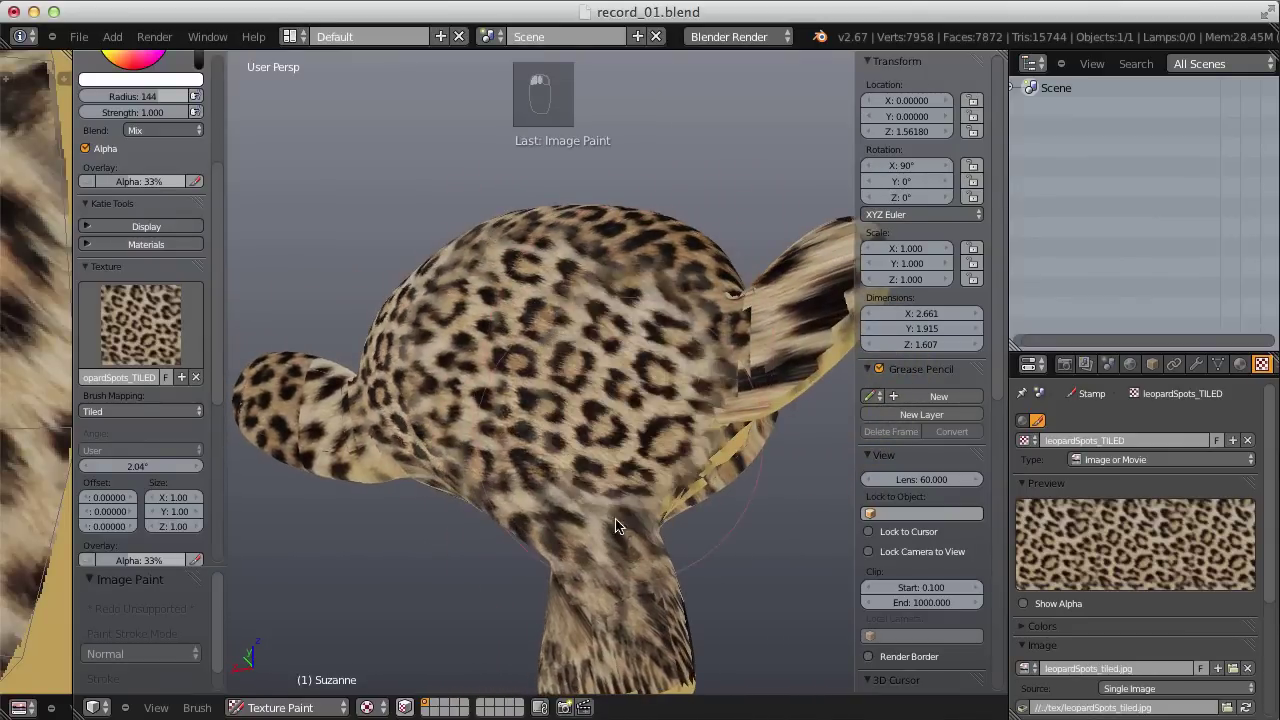
middle_drag(610, 525, 595, 388)
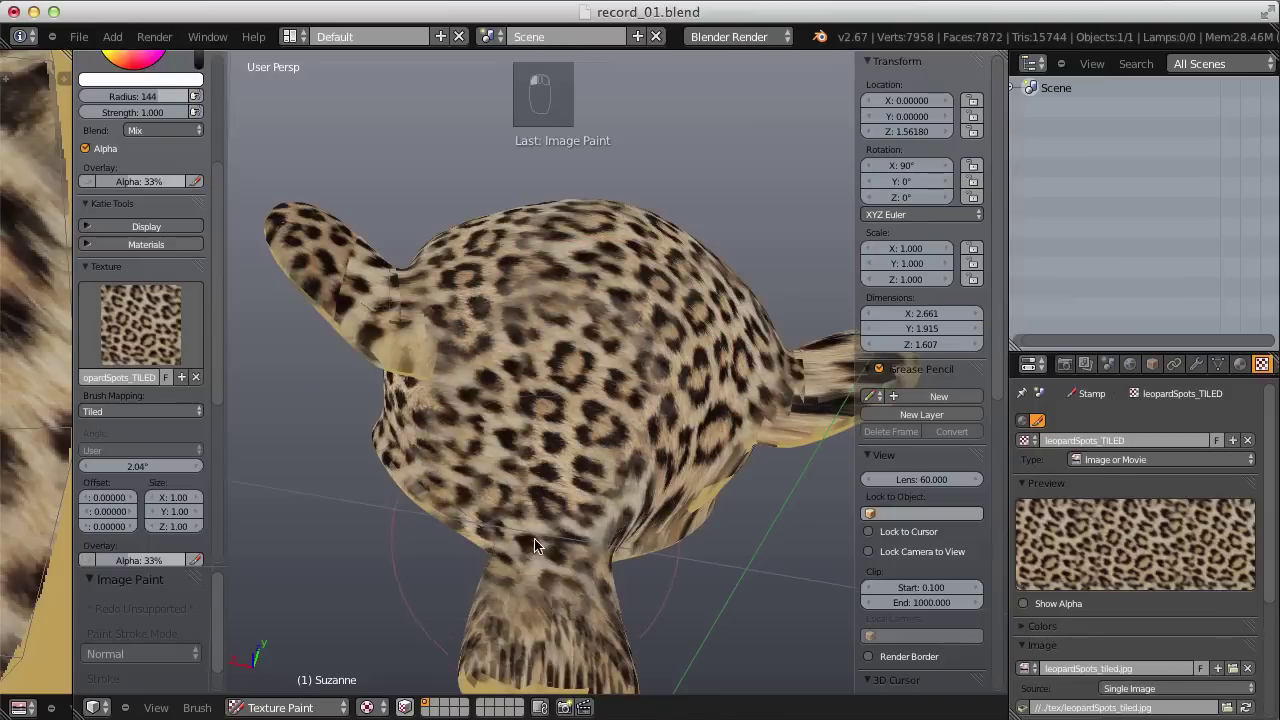
middle_drag(534, 538, 590, 402)
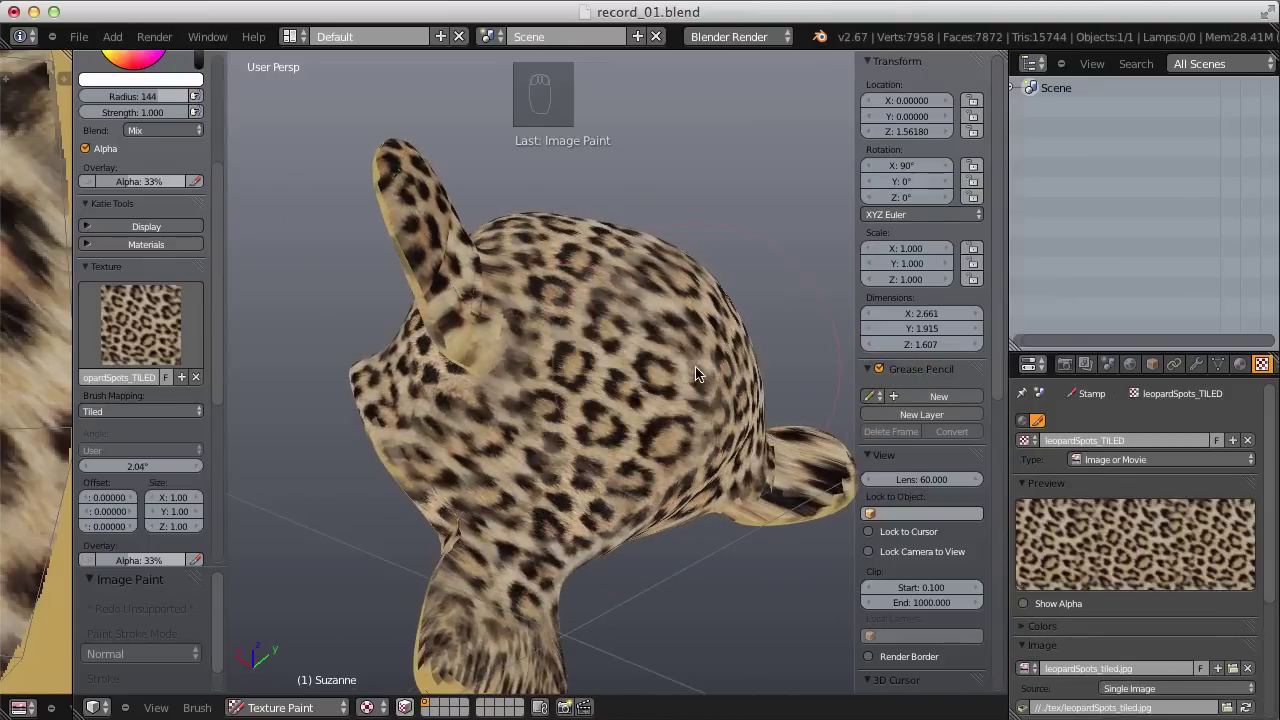
middle_drag(694, 374, 610, 315)
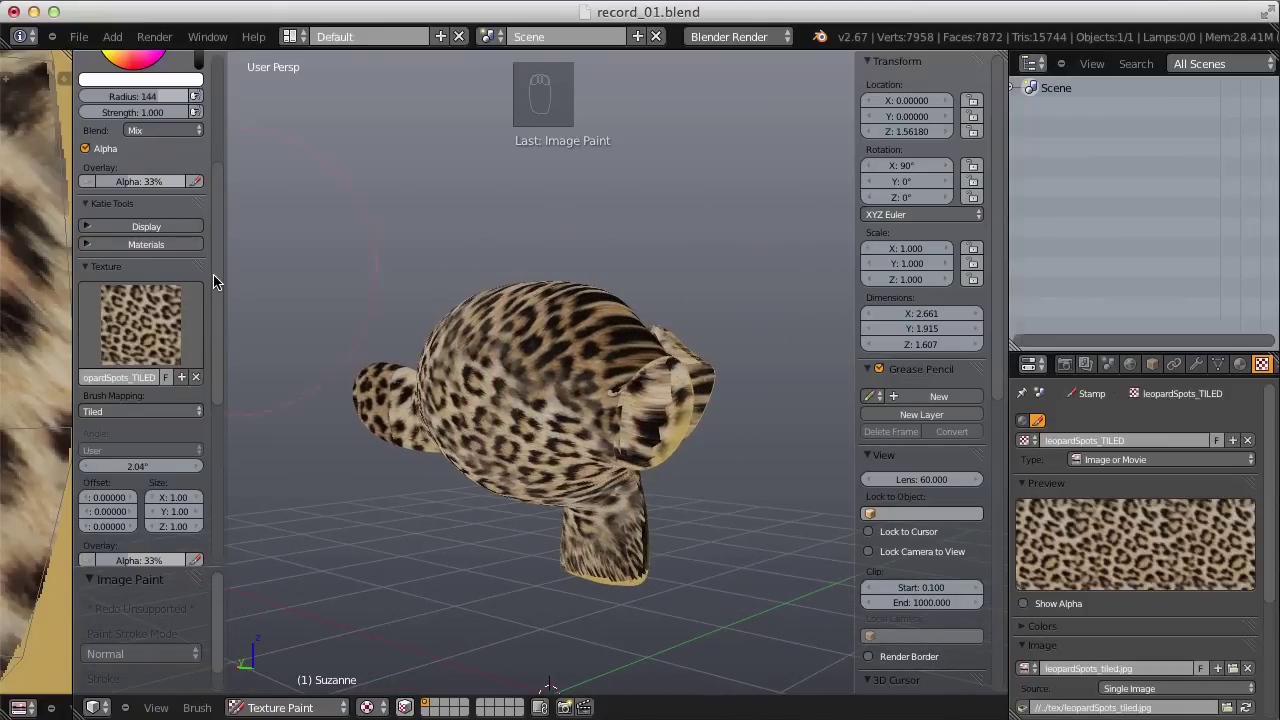
middle_drag(705, 316, 513, 384)
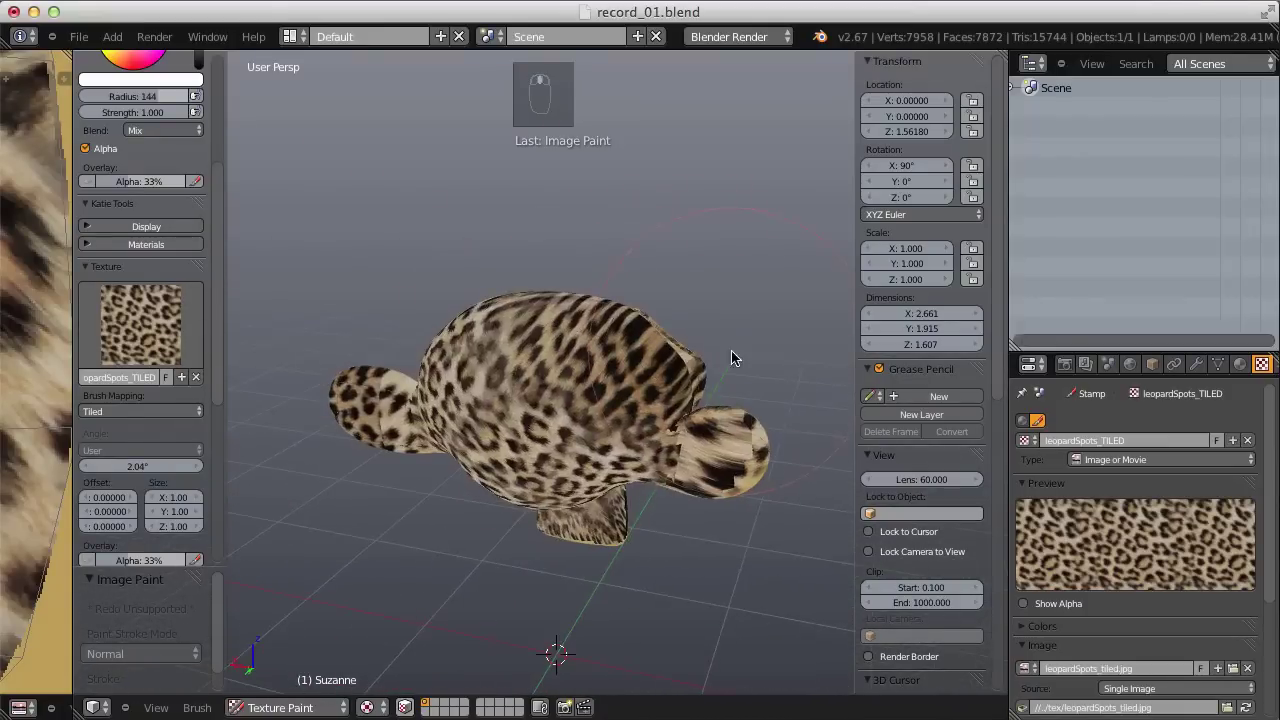
middle_drag(737, 357, 743, 291)
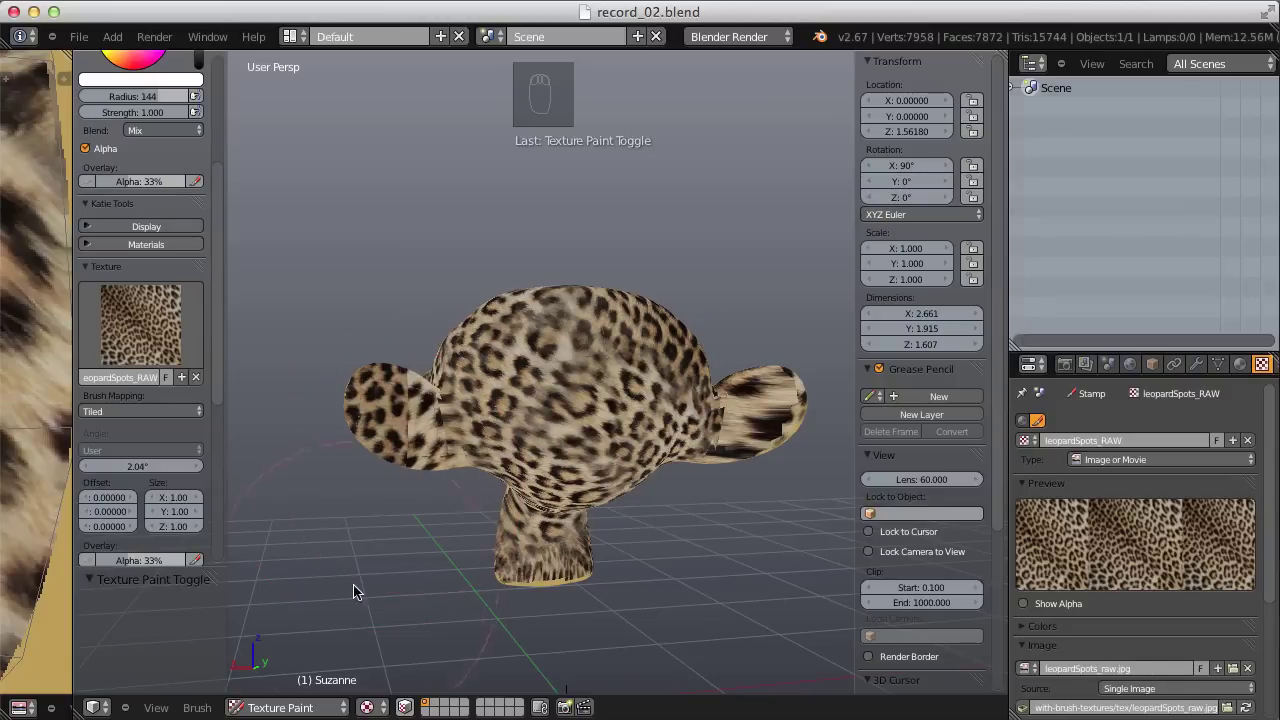
Switch the monkey head from Texture Paint to Object Mode and set the viewport shading to Solid
click(292, 703)
click(294, 689)
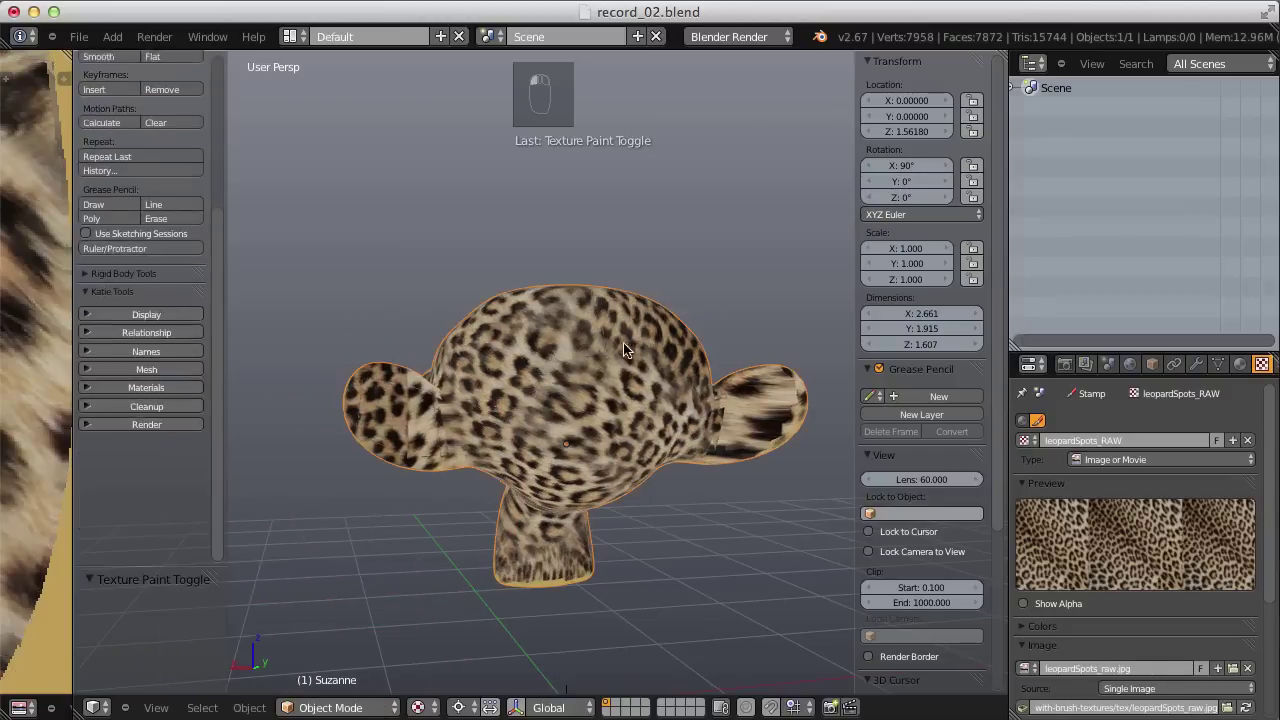
scroll(623, 342, up, 2)
click(418, 707)
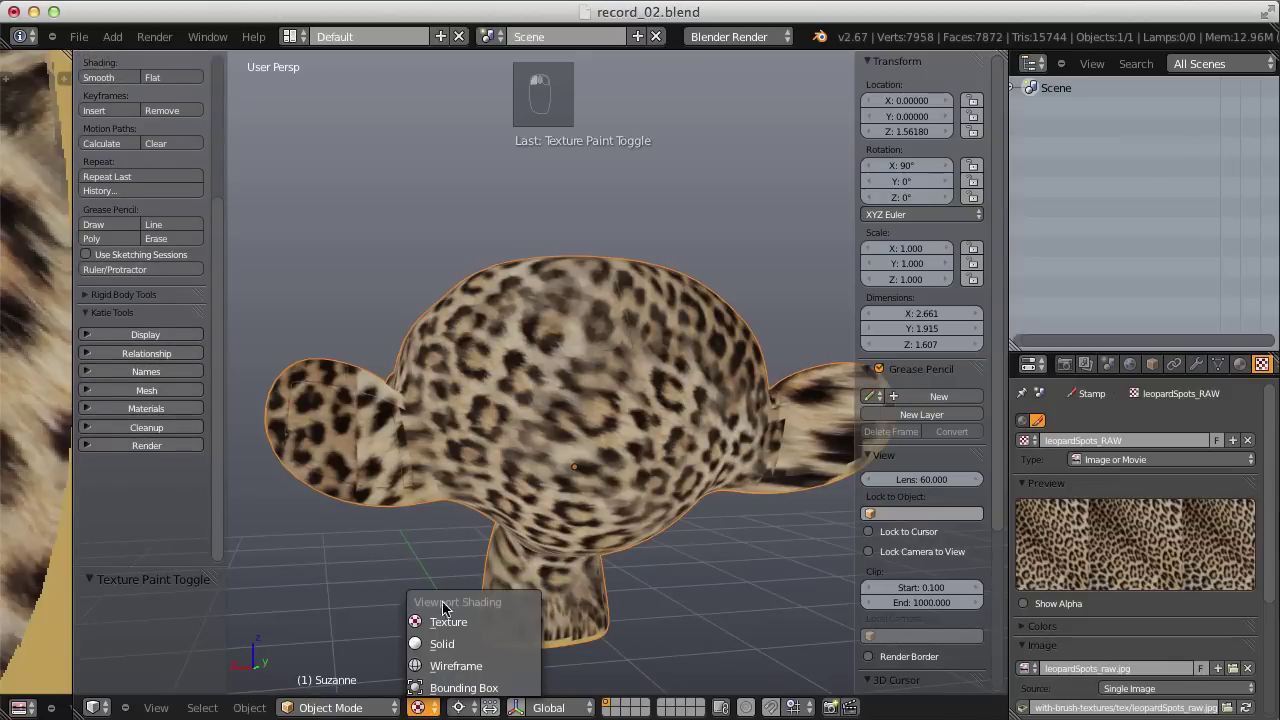
click(428, 644)
scroll(213, 305, up, 4)
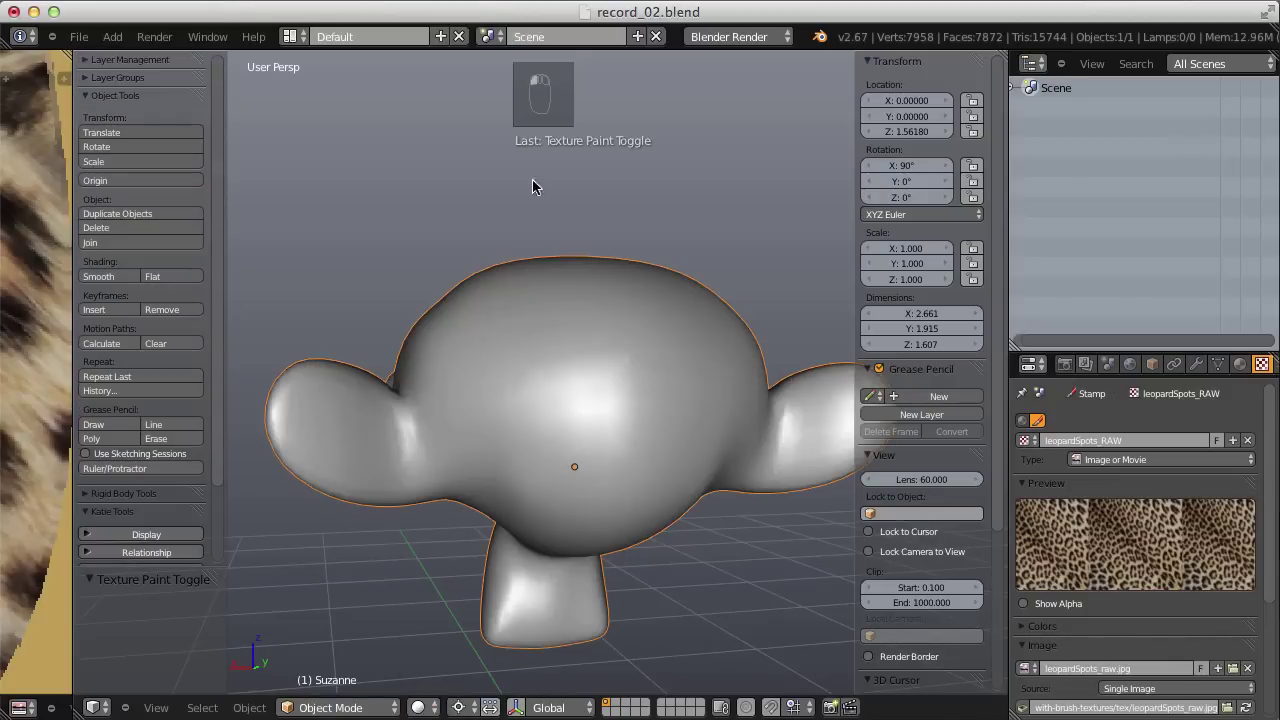
Turn off the viewport display of the monkey head's Subsurf modifier
middle_drag(537, 183, 624, 304)
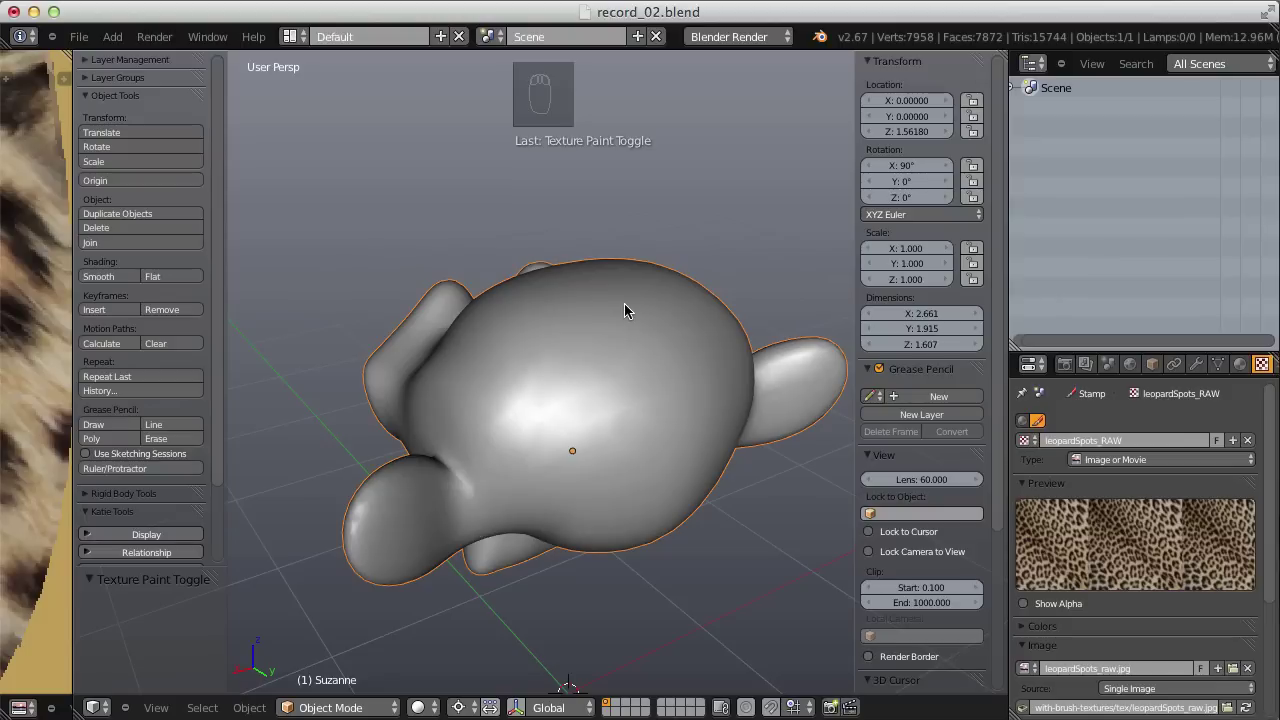
click(1196, 364)
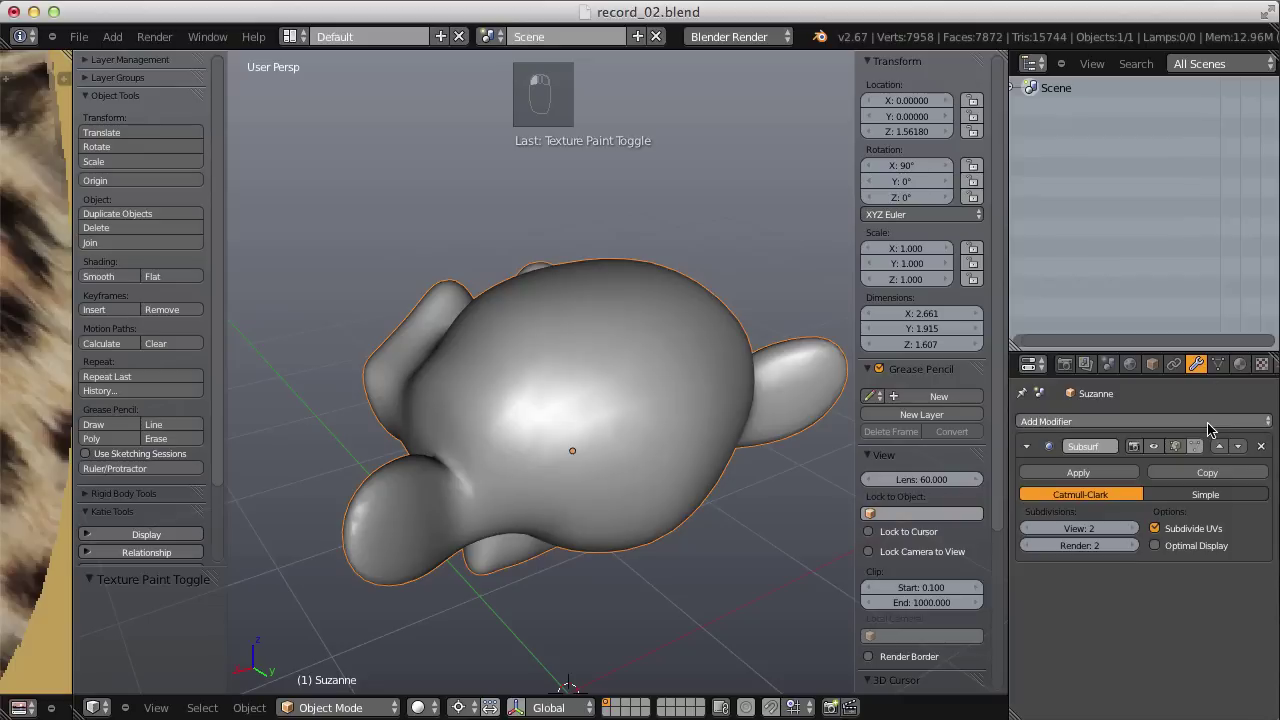
click(1155, 447)
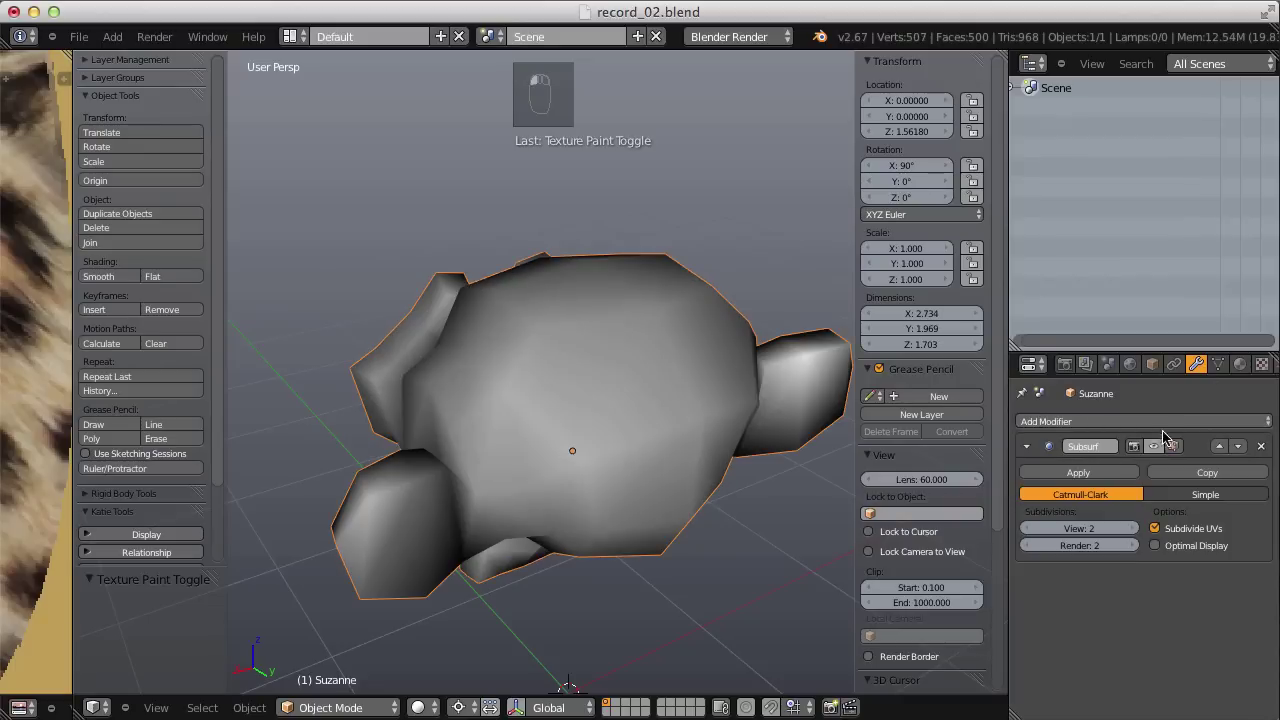
Add a Multiresolution modifier to the monkey head and subdivide it to level 4
click(1162, 421)
click(966, 591)
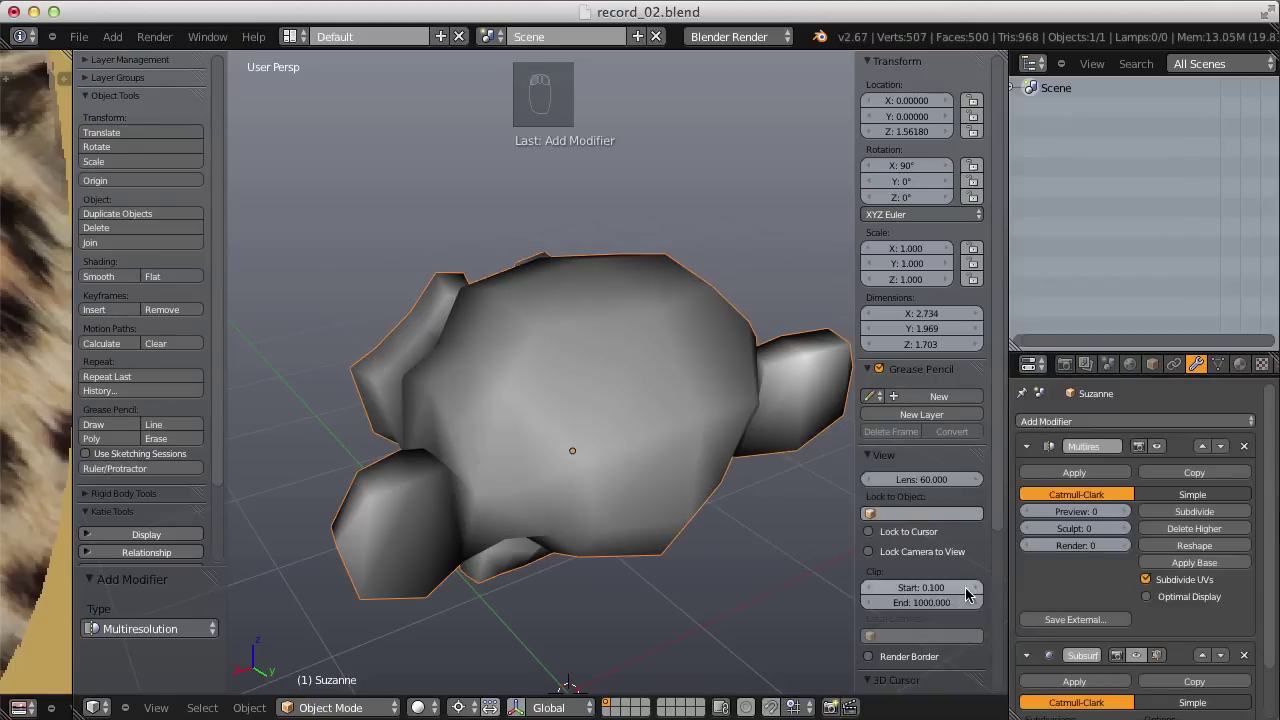
click(1193, 512)
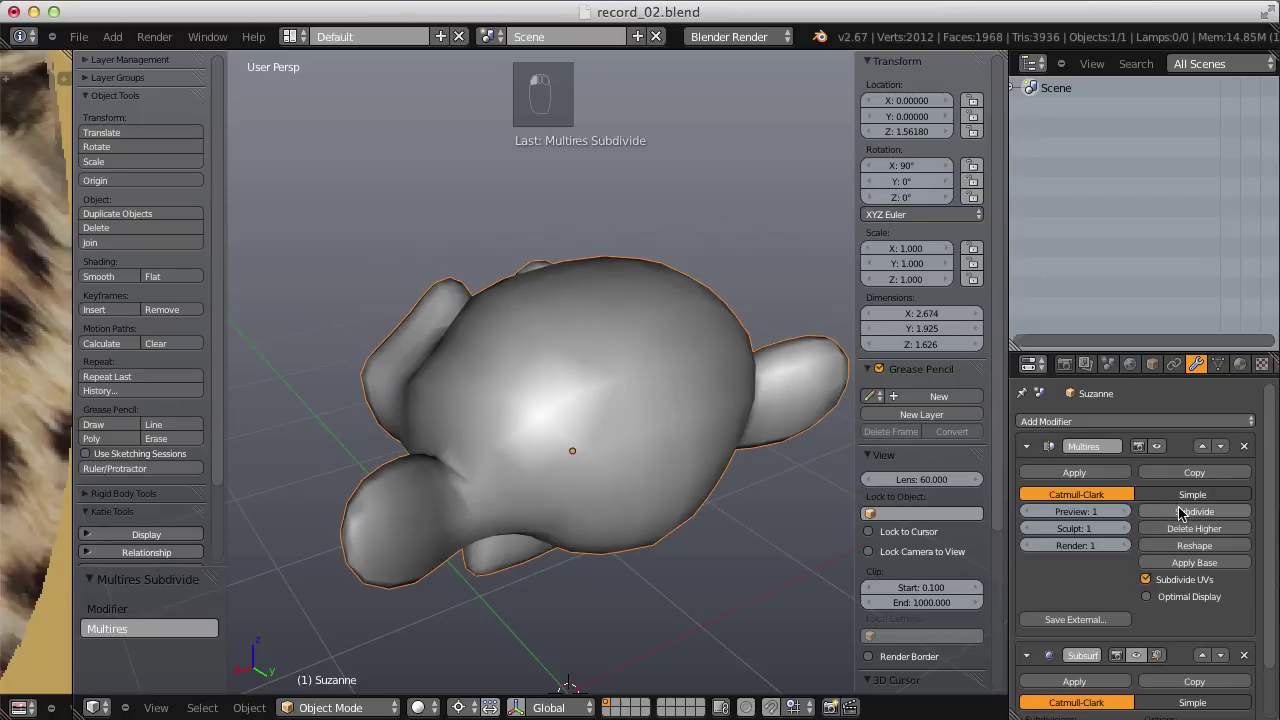
click(1193, 512)
click(1193, 513)
click(1193, 512)
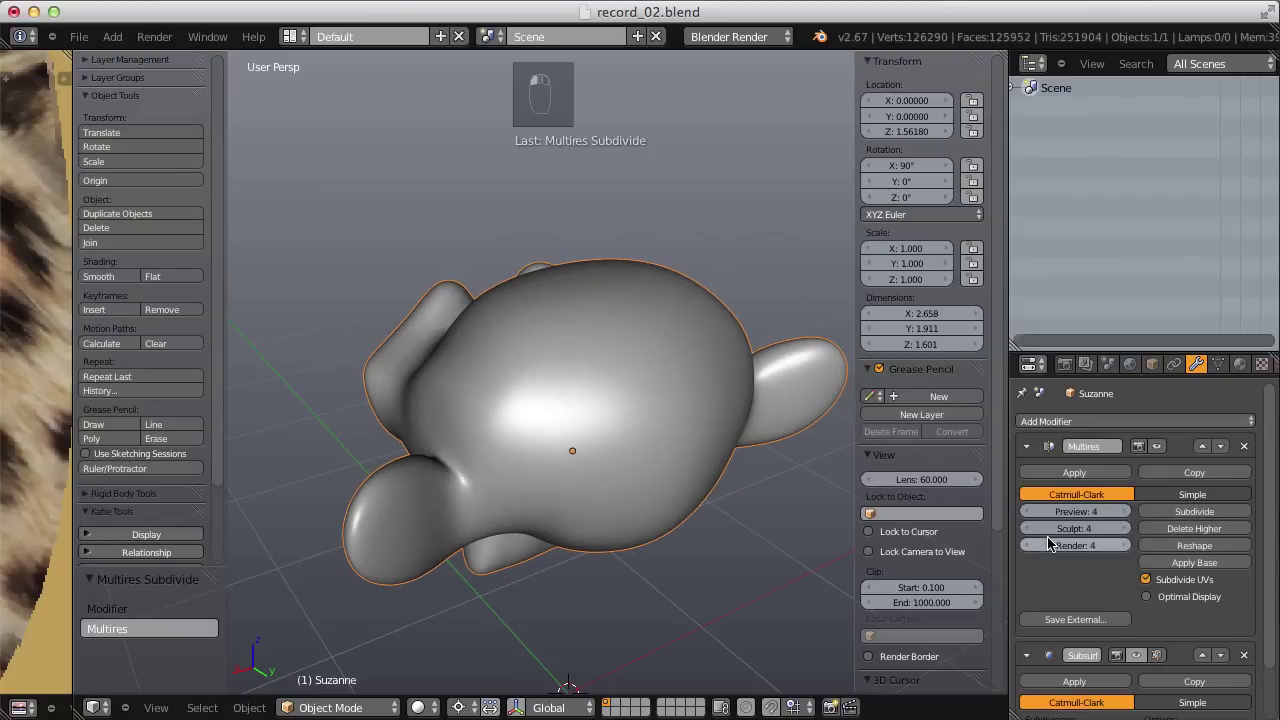
Enter Sculpt Mode and choose the Stamp brush with the leopardSpots_RAW texture in Tiled mapping
click(349, 705)
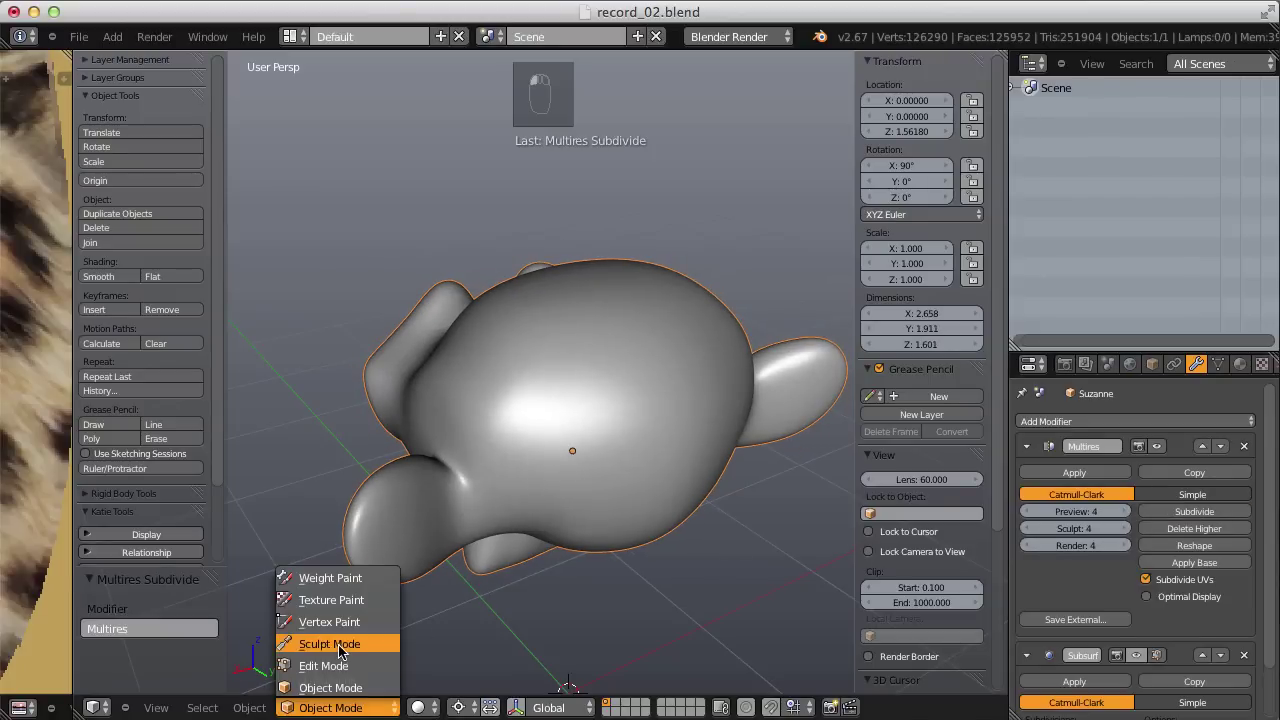
click(343, 647)
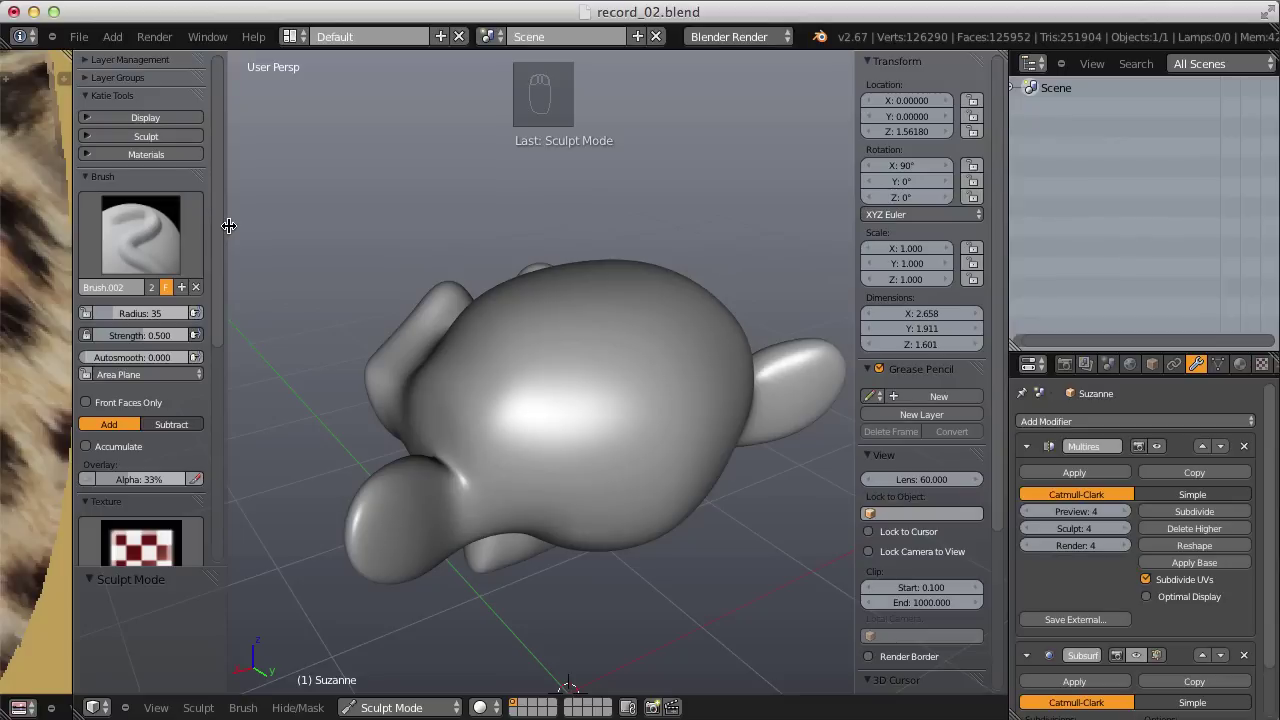
click(155, 222)
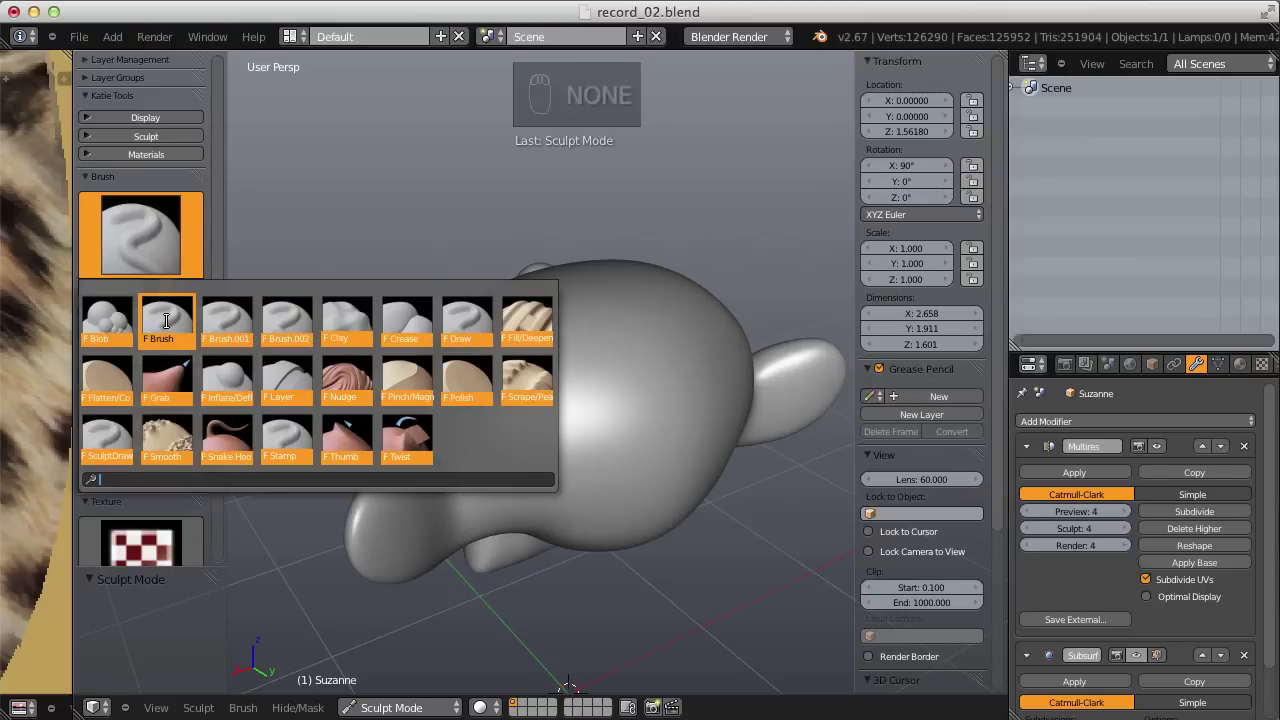
click(290, 428)
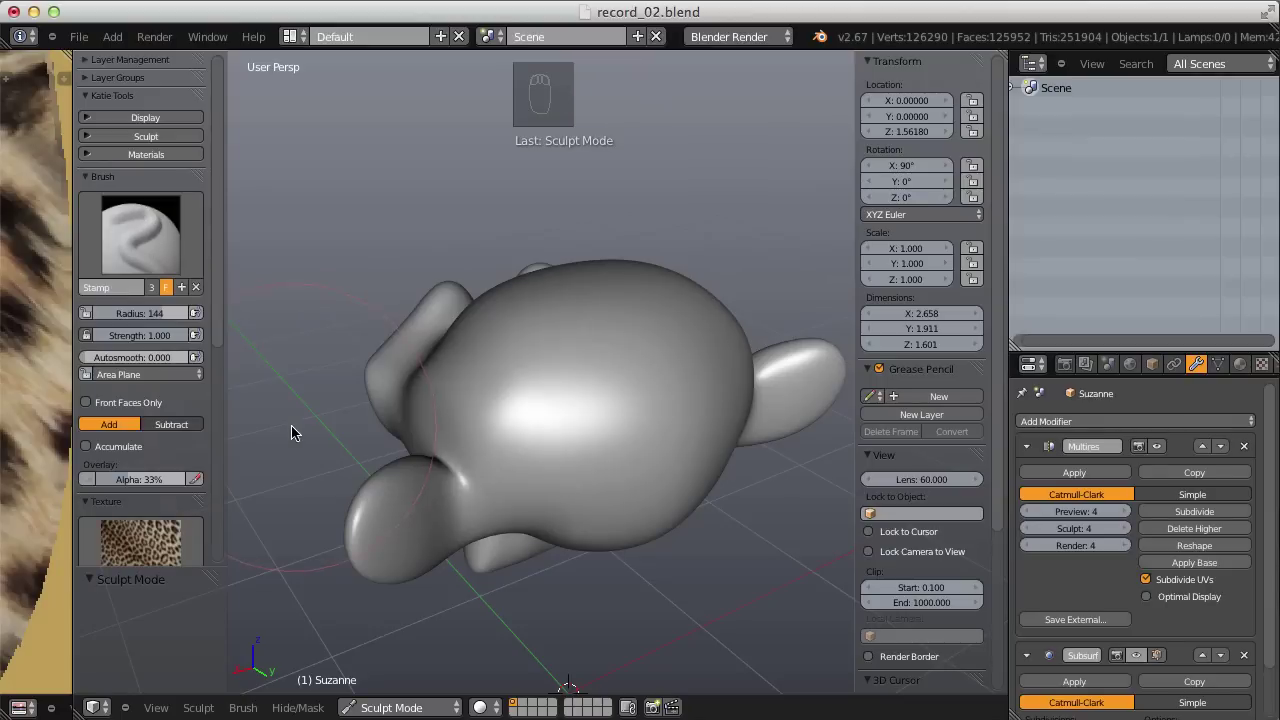
scroll(214, 220, down, 5)
scroll(226, 323, down, 1)
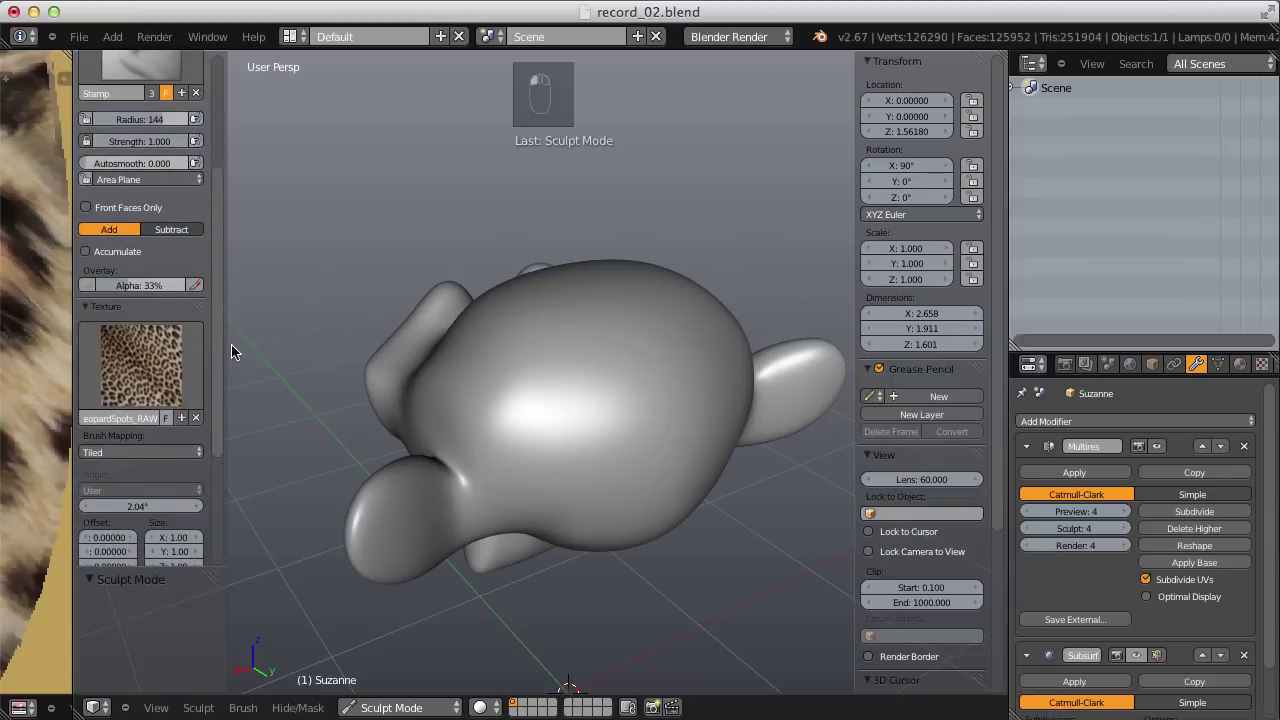
click(156, 365)
click(156, 361)
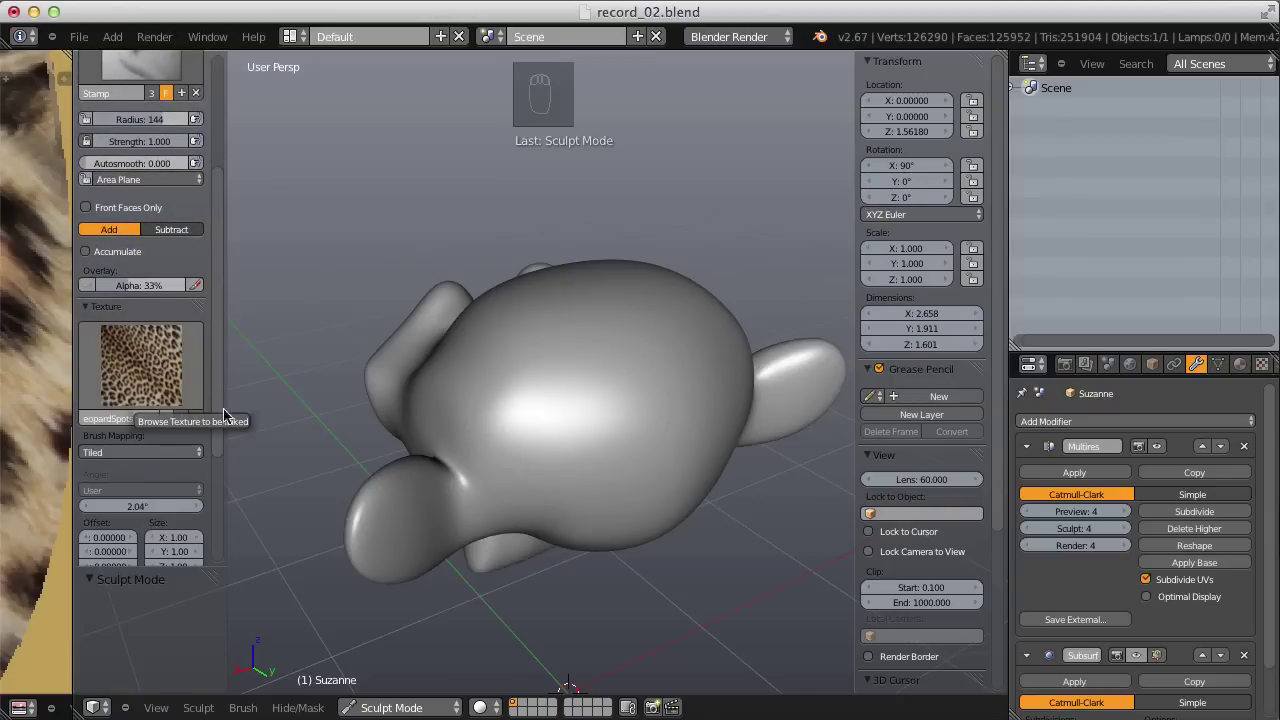
Try sculpting the tiled leopard texture into the back of the head at strength 1.000, and undo the strokes
middle_drag(560, 327, 563, 367)
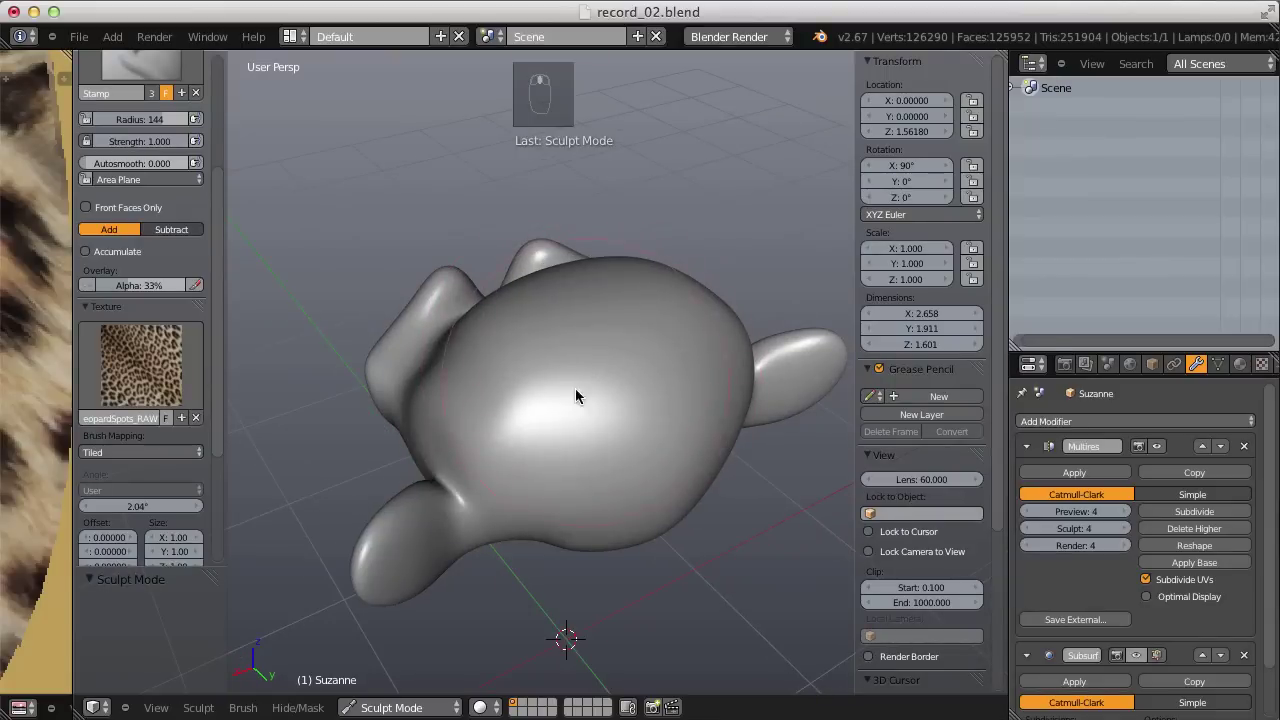
mouse_move(580, 392)
mouse_down()
mouse_move(557, 434)
mouse_move(626, 480)
mouse_up()
mouse_move(626, 480)
middle_down()
mouse_move(605, 315)
mouse_move(563, 287)
mouse_move(610, 230)
mouse_move(655, 287)
mouse_move(656, 346)
middle_up()
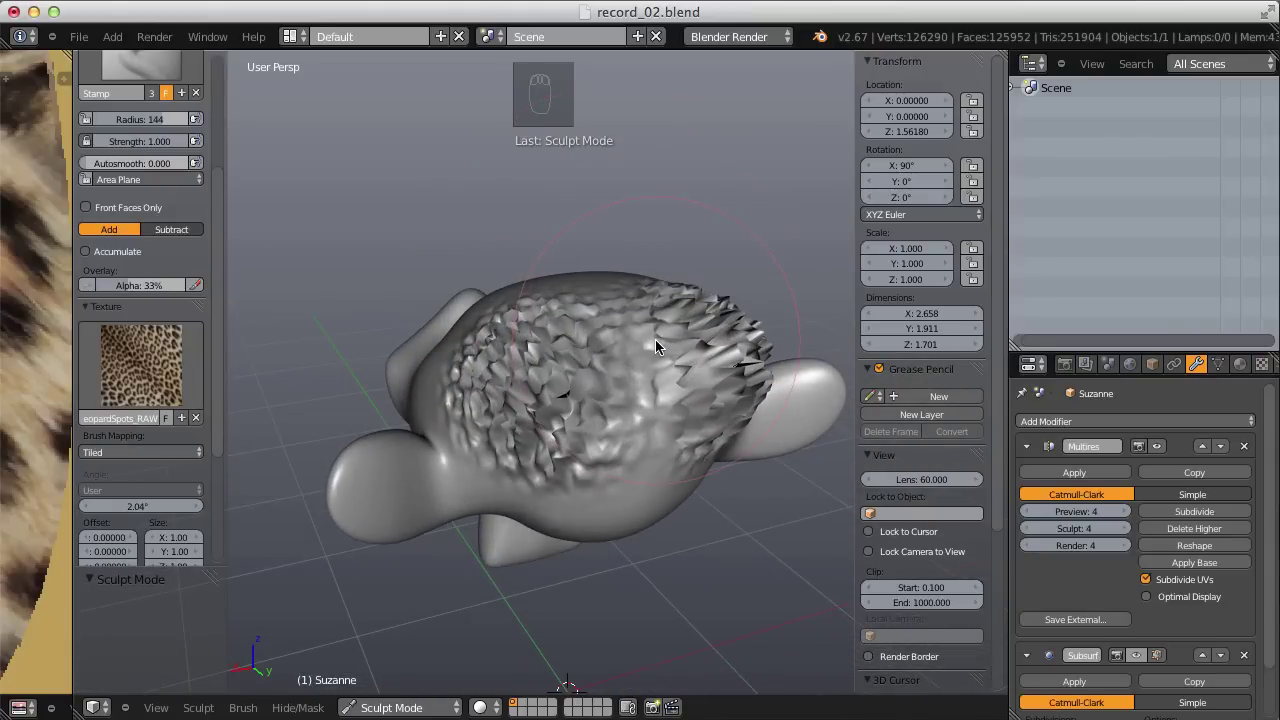
mouse_move(655, 339)
middle_down()
mouse_move(657, 386)
mouse_move(674, 398)
mouse_move(650, 358)
middle_up()
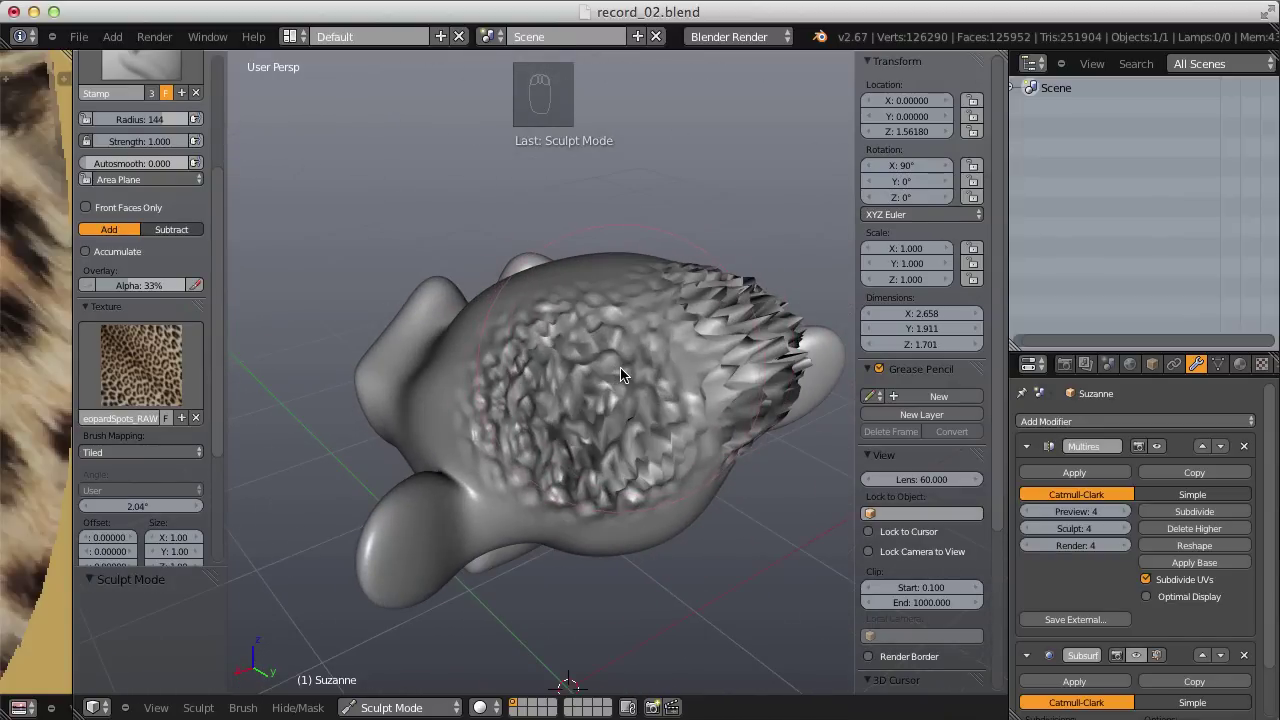
key(ctrl+z)
key(ctrl+z)
Lower the Stamp brush's strength to 0.103 and subdivide the Multires modifier to sculpt level 6
key(shift+f)
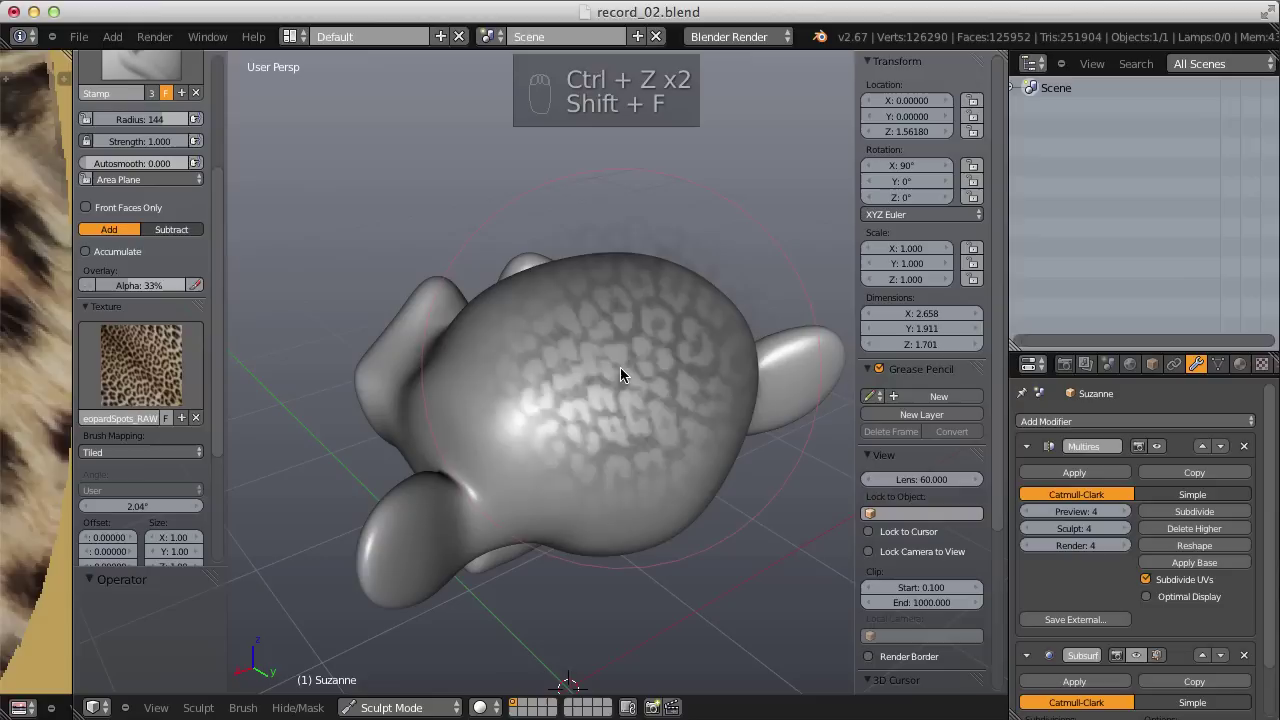
click(789, 307)
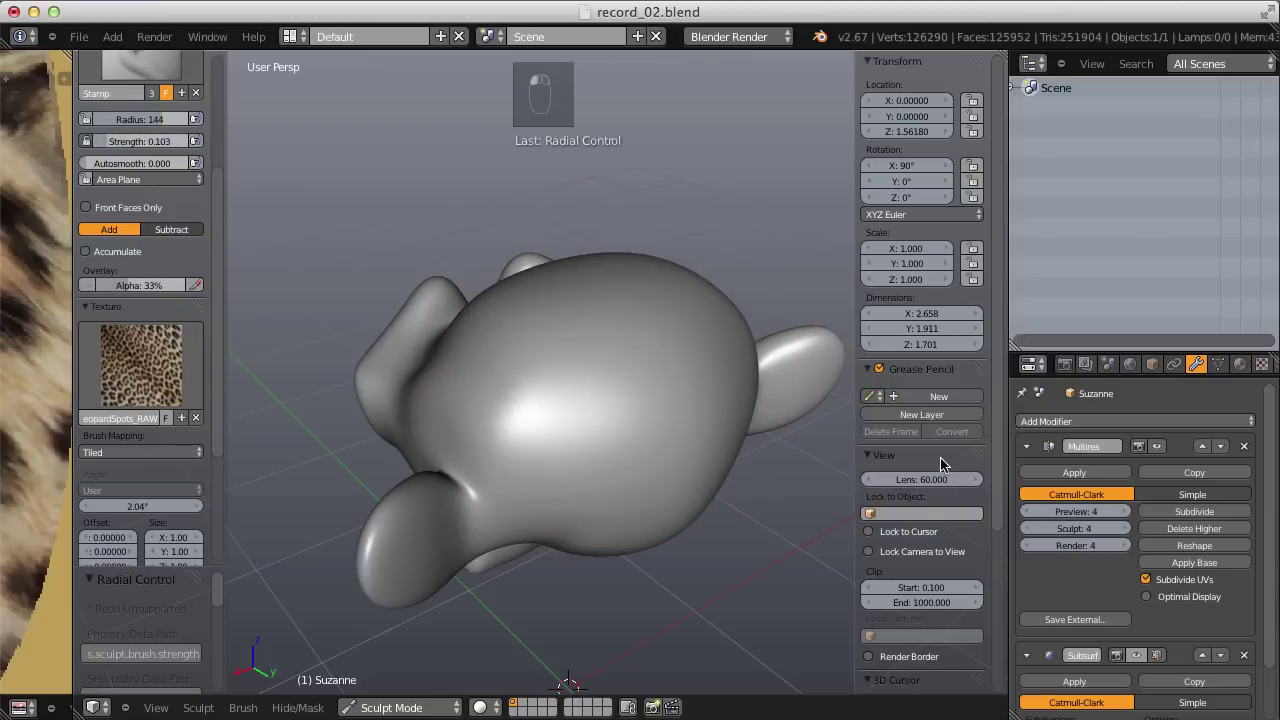
click(1185, 512)
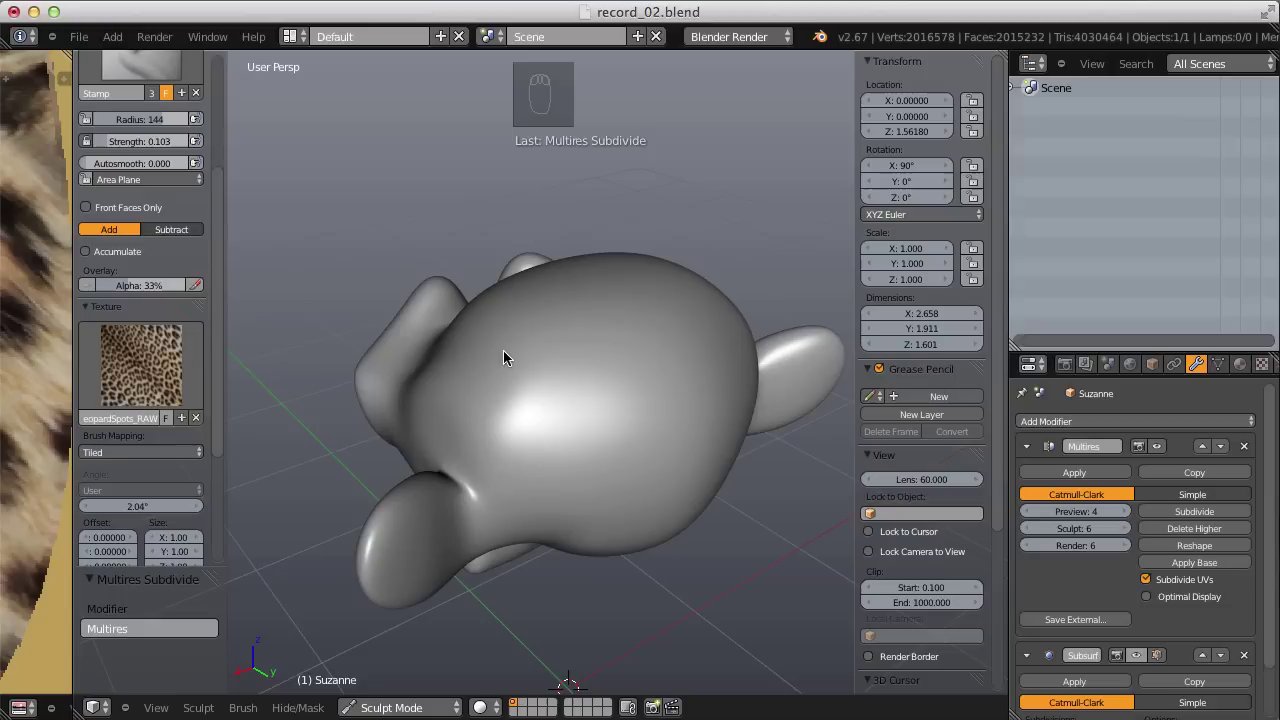
Sculpt the tiled leopard pattern as fine relief over the back and side of the monkey head
middle_drag(589, 355, 561, 357)
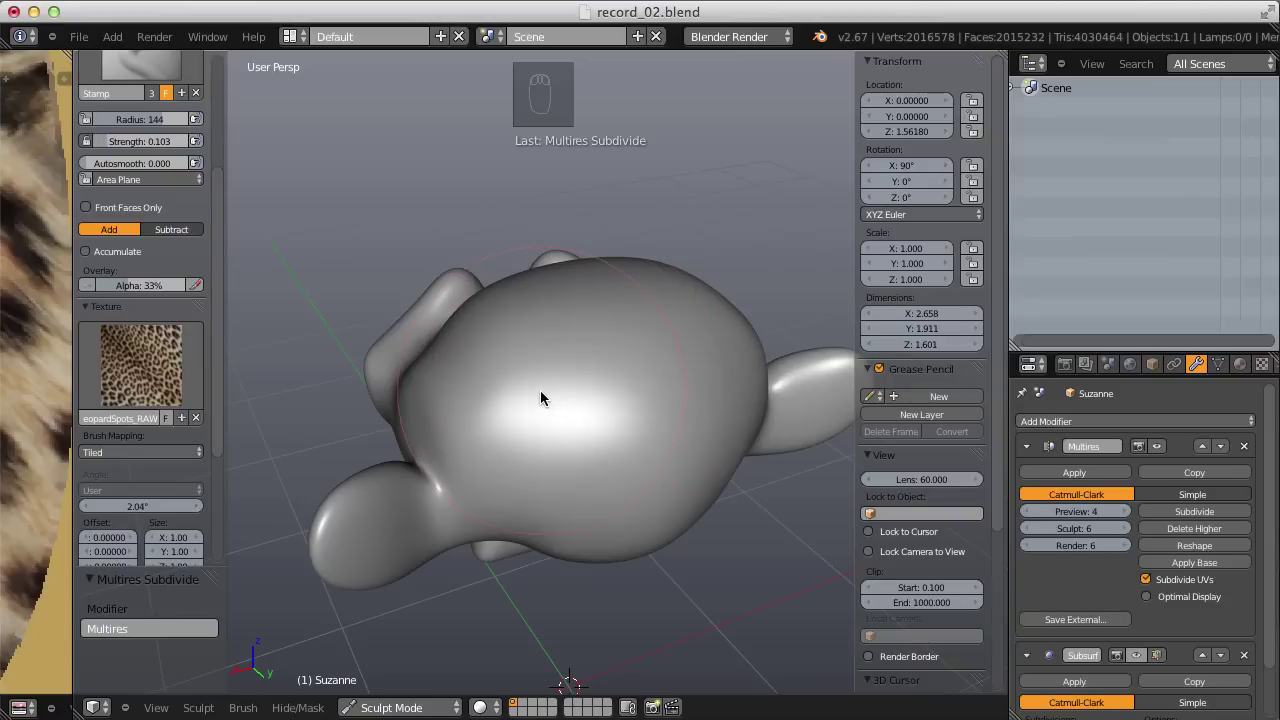
mouse_move(540, 390)
mouse_down()
mouse_move(560, 428)
mouse_move(580, 400)
mouse_move(577, 429)
mouse_move(514, 409)
mouse_move(567, 343)
mouse_up()
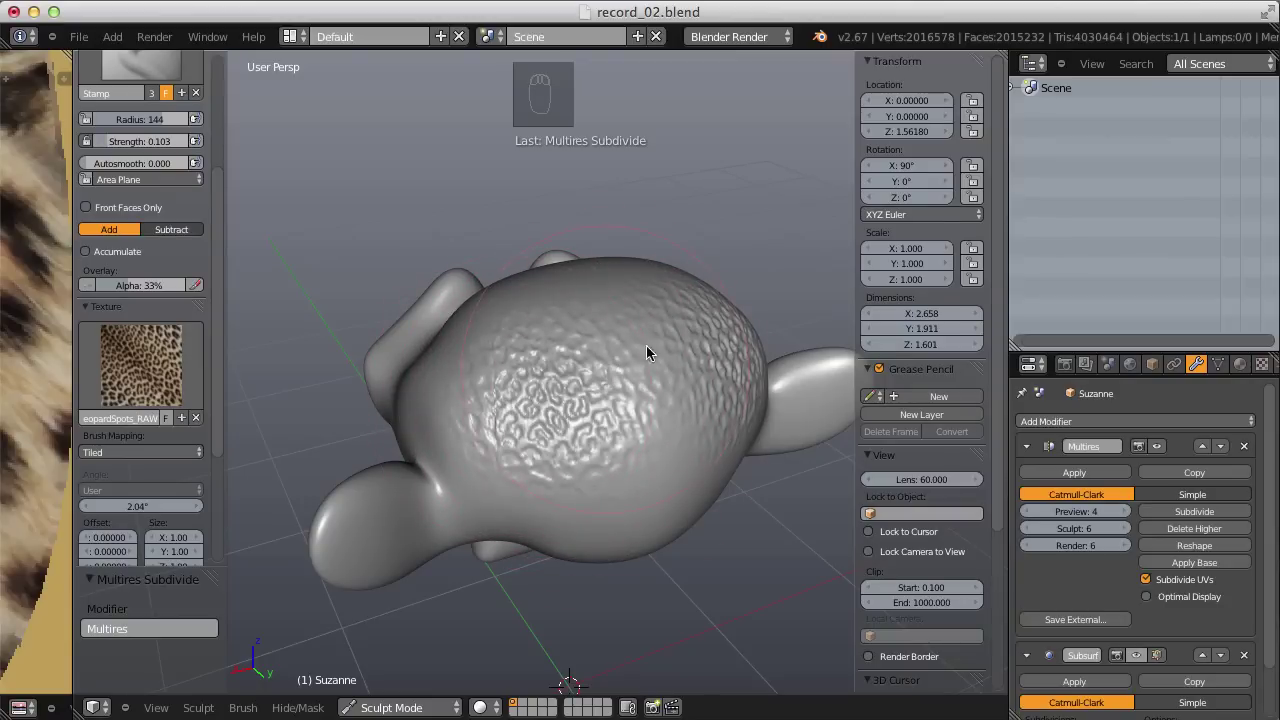
middle_drag(624, 356, 632, 404)
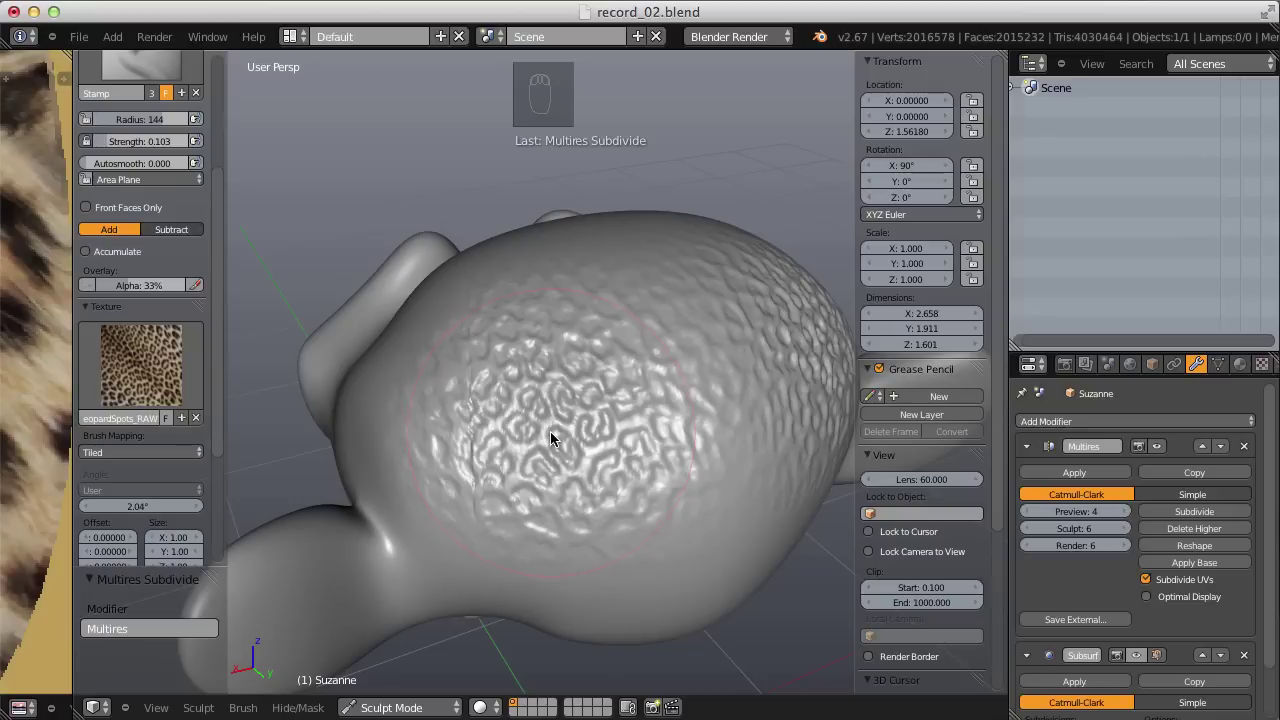
Reduce the Stamp sculpting brush's radius to 79
key(f)
click(459, 422)
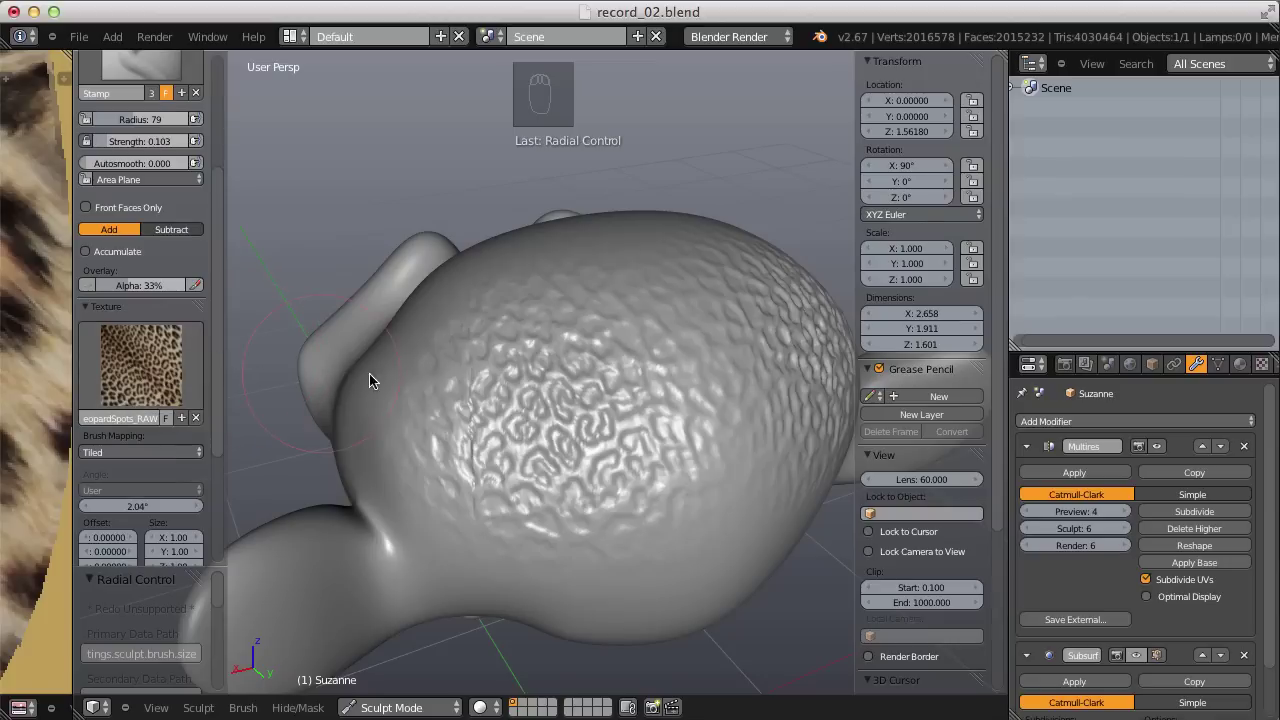
middle_drag(413, 362, 410, 328)
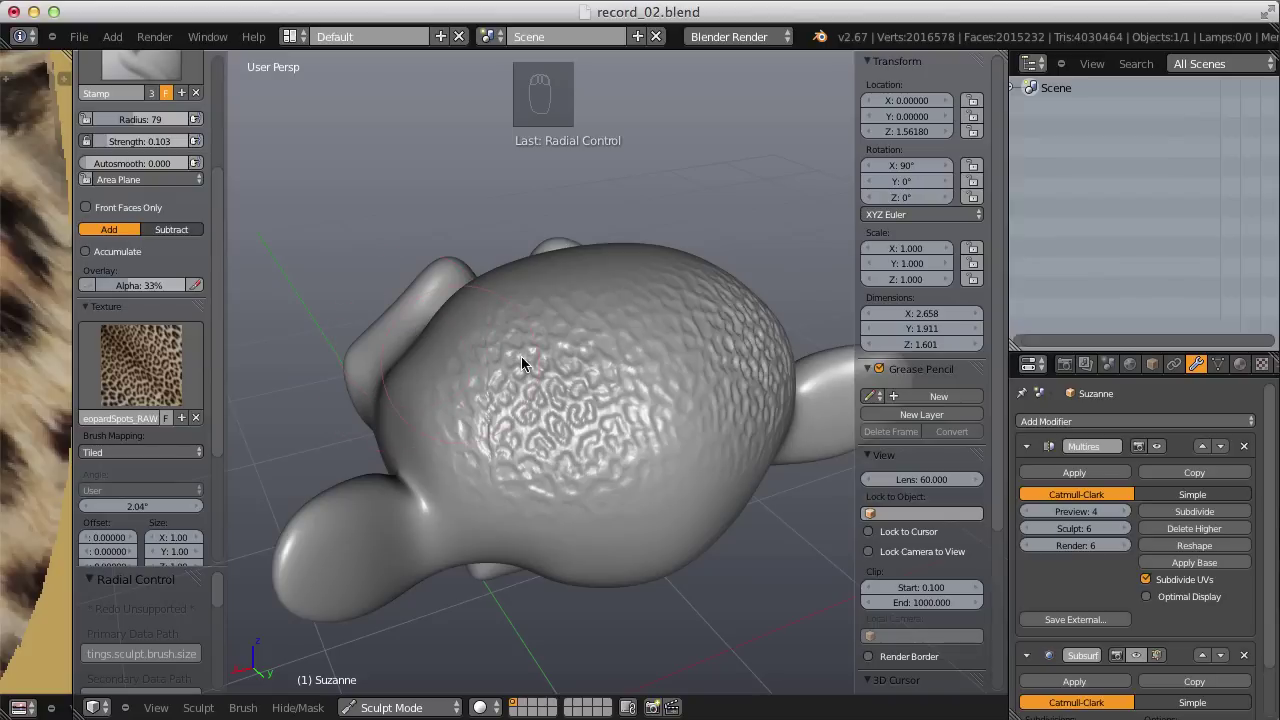
middle_drag(520, 356, 497, 359)
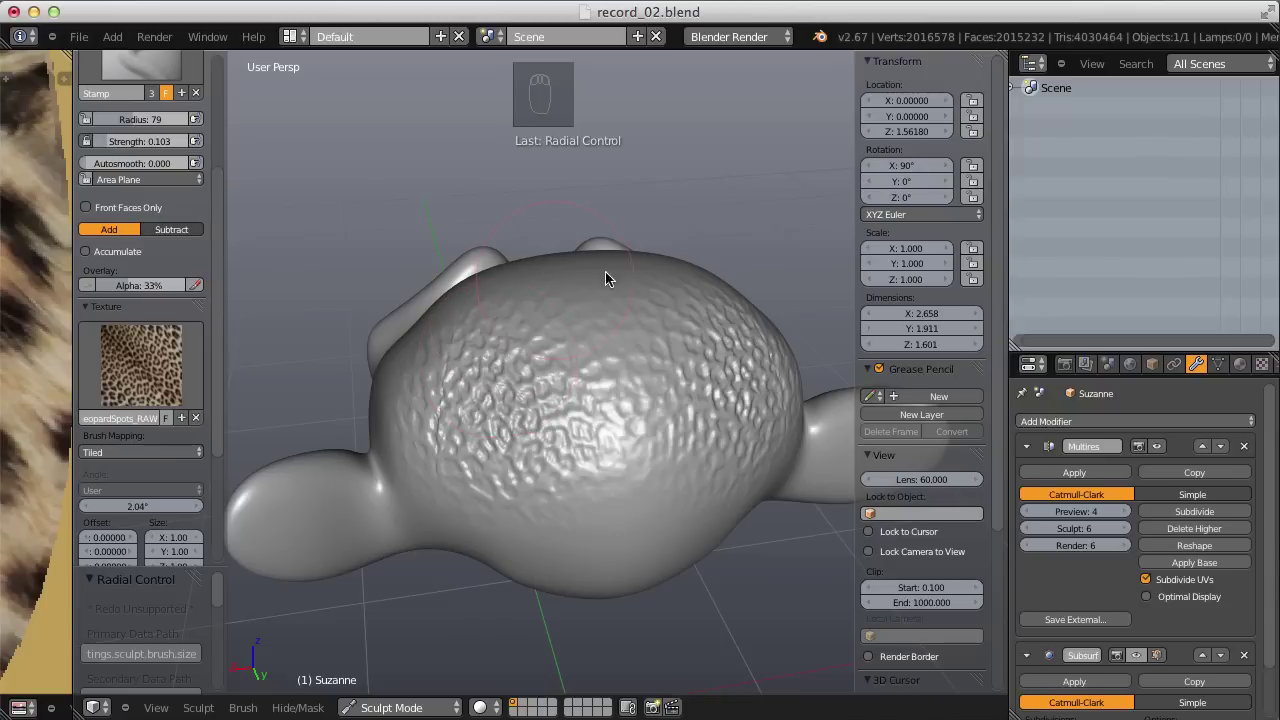
Remove the Multires modifier from the monkey head
click(1244, 446)
key(ctrl+shift+z)
key(ctrl+shift+z)
key(ctrl+shift+z)
key(ctrl+shift+z)
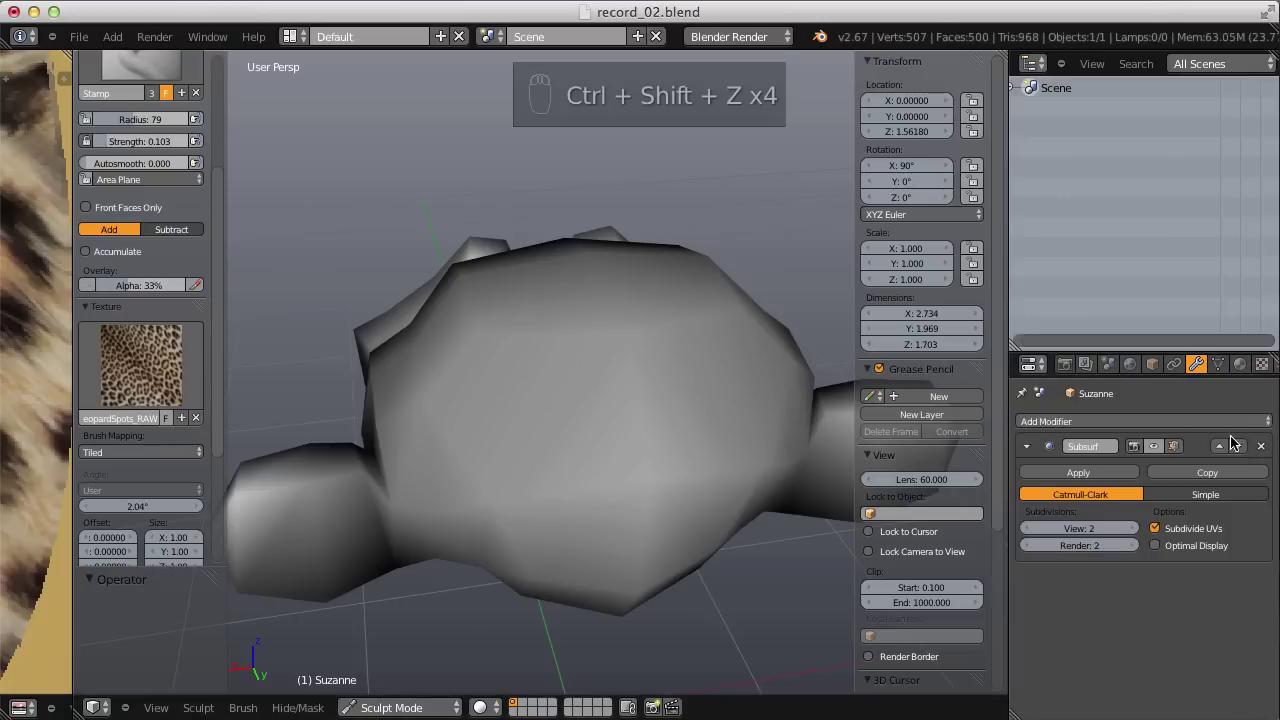
Return to Object Mode and delete the monkey head from the scene
click(391, 707)
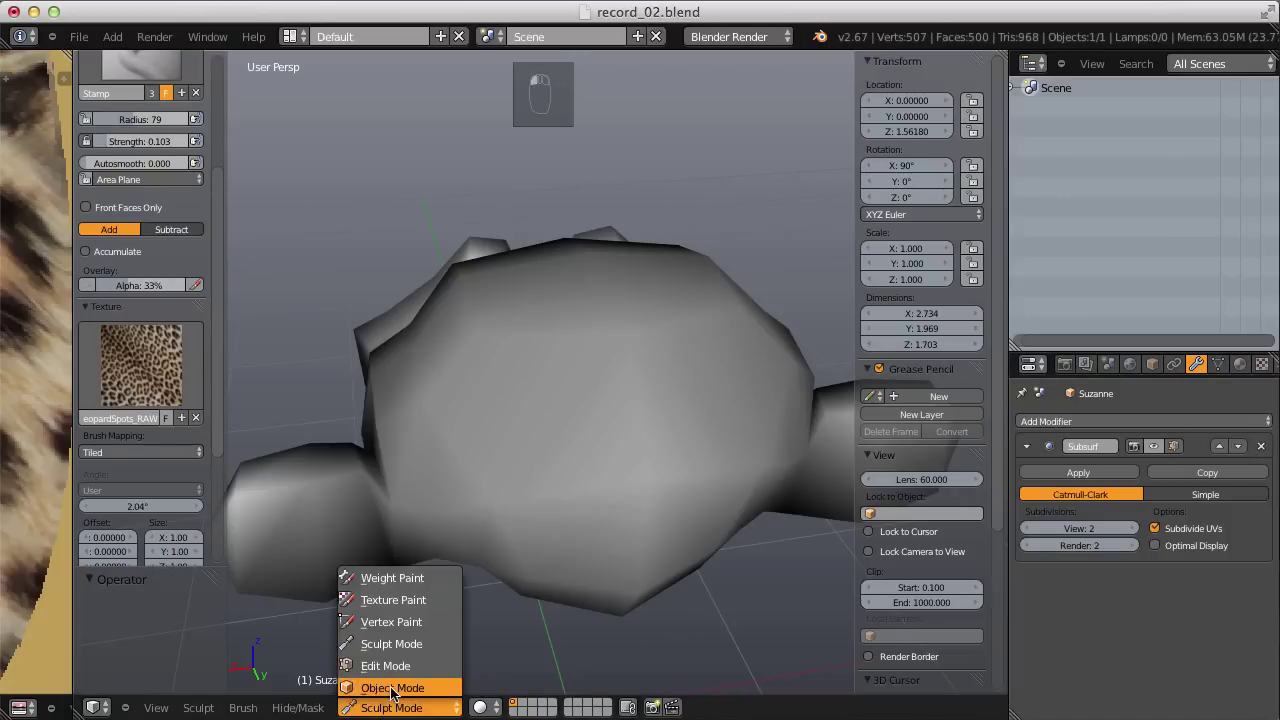
click(398, 684)
key(x)
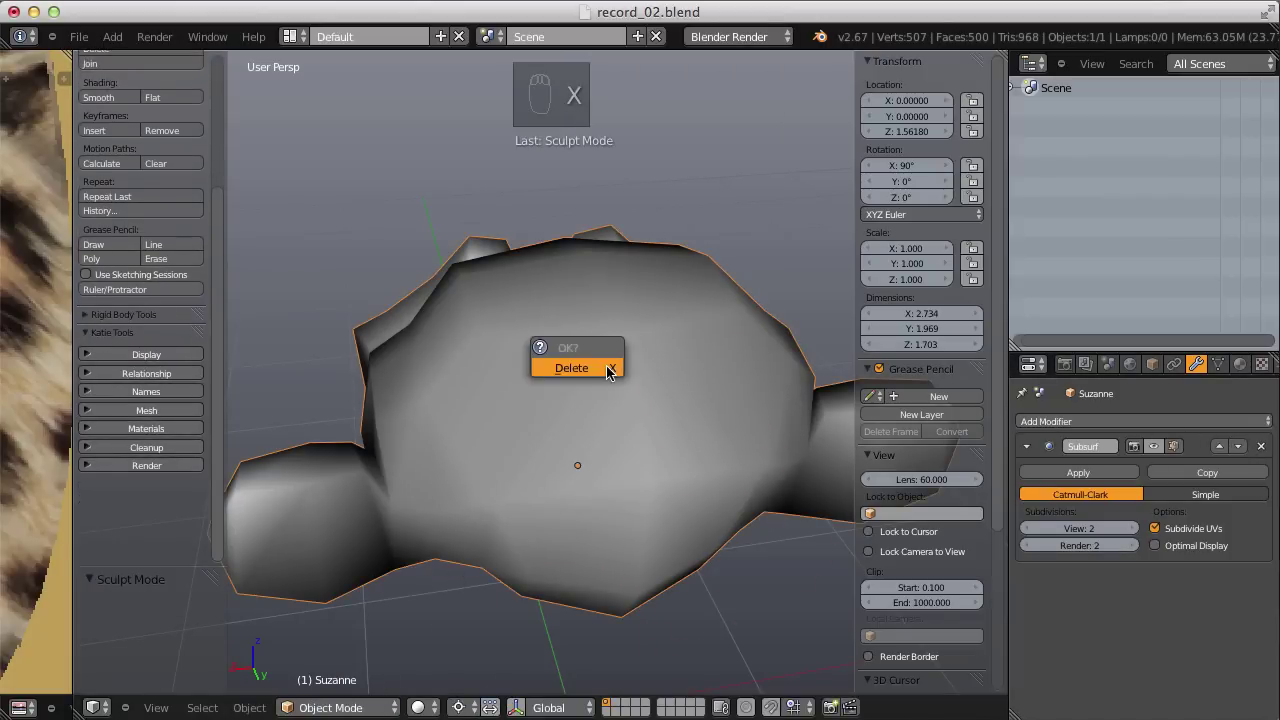
click(585, 372)
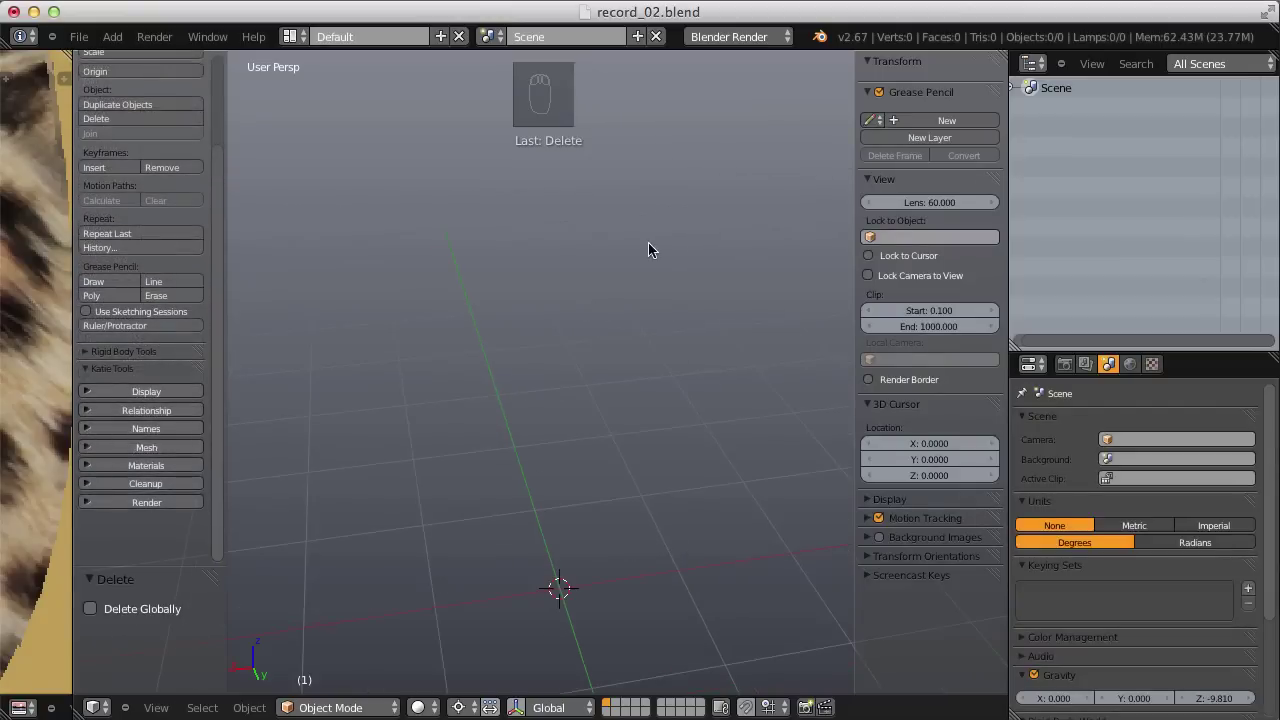
Add a cube mesh, move its geometry up 1 unit along Z in Edit Mode, and return to Object Mode
key(shift+a)
mouse_move(620, 65)
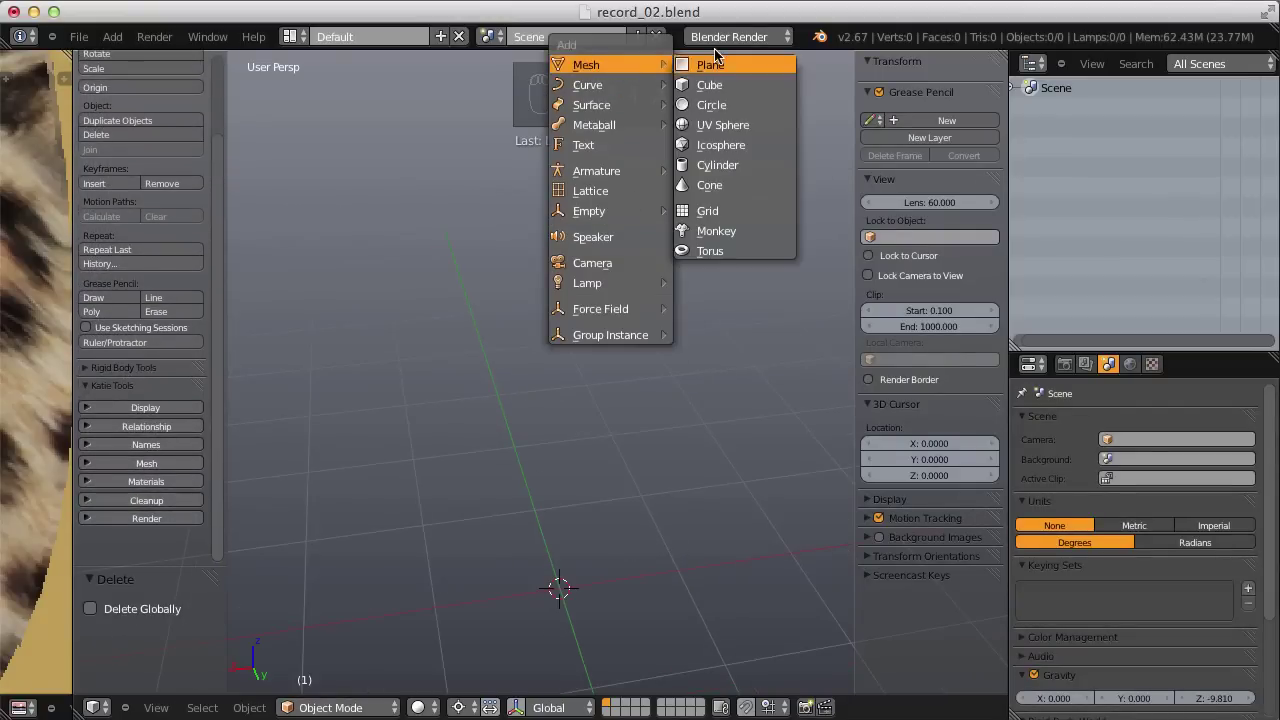
click(710, 86)
middle_drag(585, 450, 637, 309)
key(Tab)
key(g)
key(z)
key(1)
key(Return)
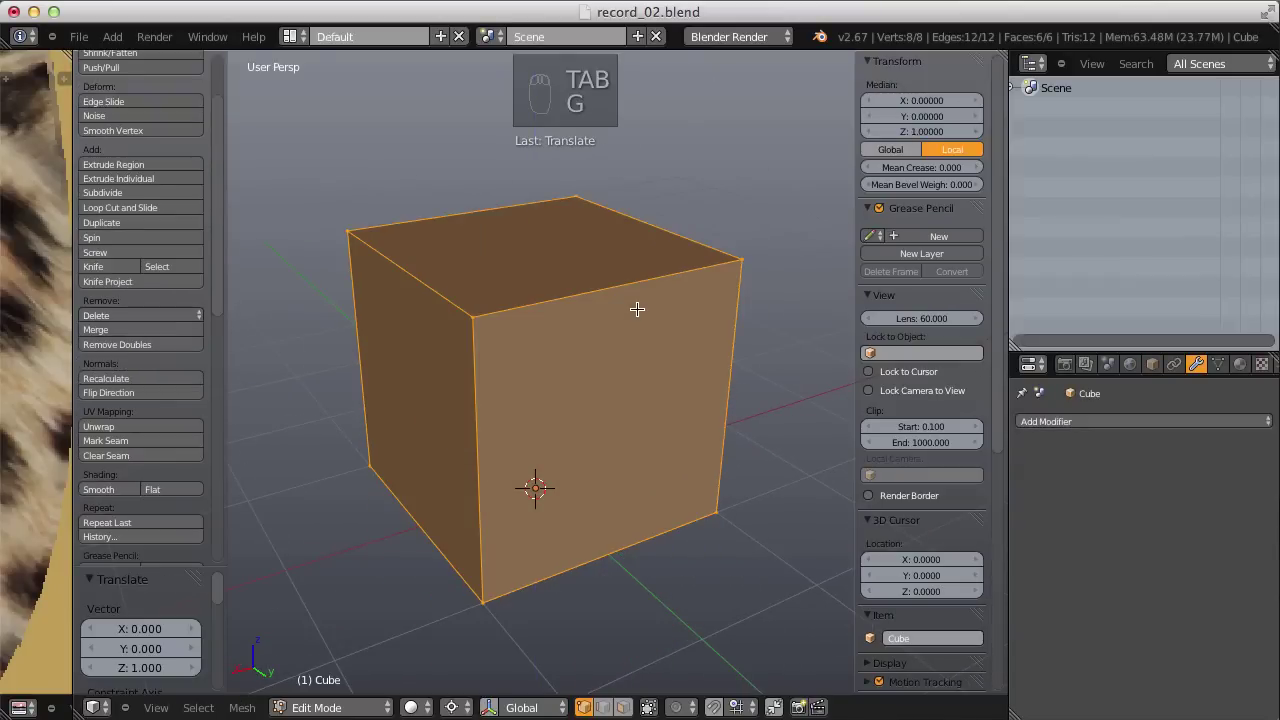
key(Tab)
middle_drag(634, 309, 594, 327)
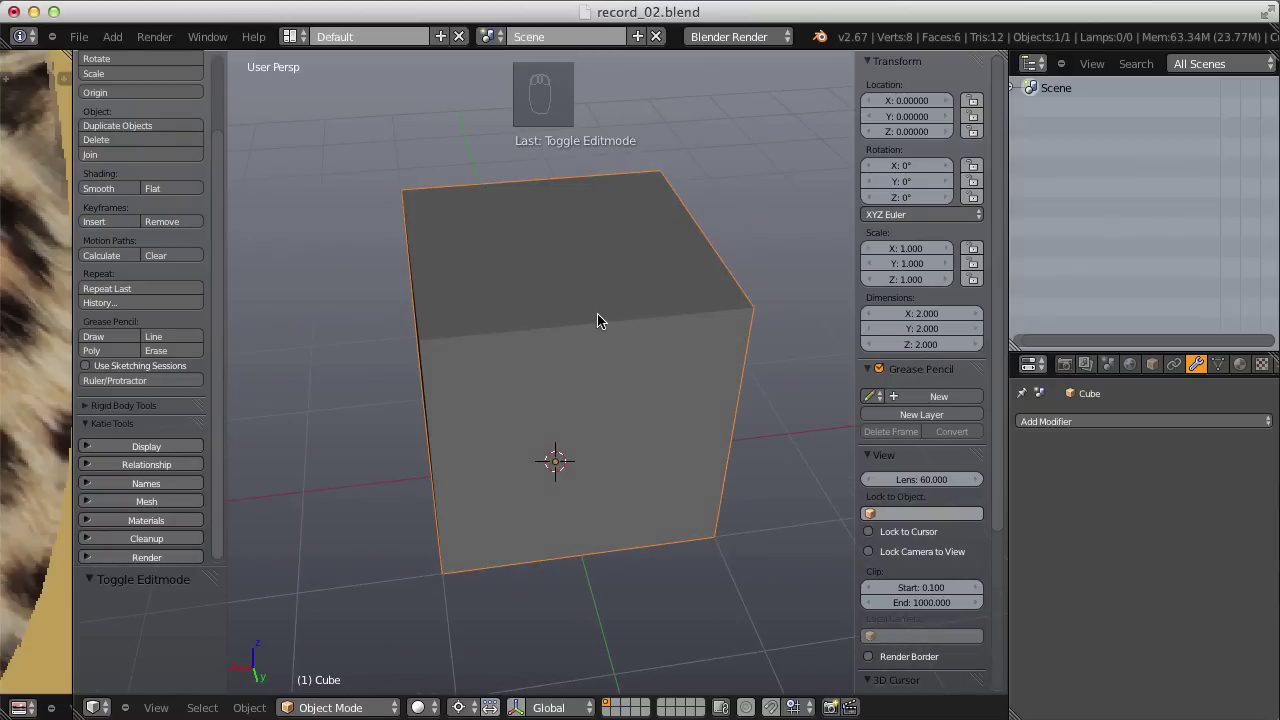
Subdivide the whole cube mesh three times in Edit Mode and return to Object Mode
key(Tab)
middle_drag(520, 284, 600, 263)
scroll(214, 210, up, 3)
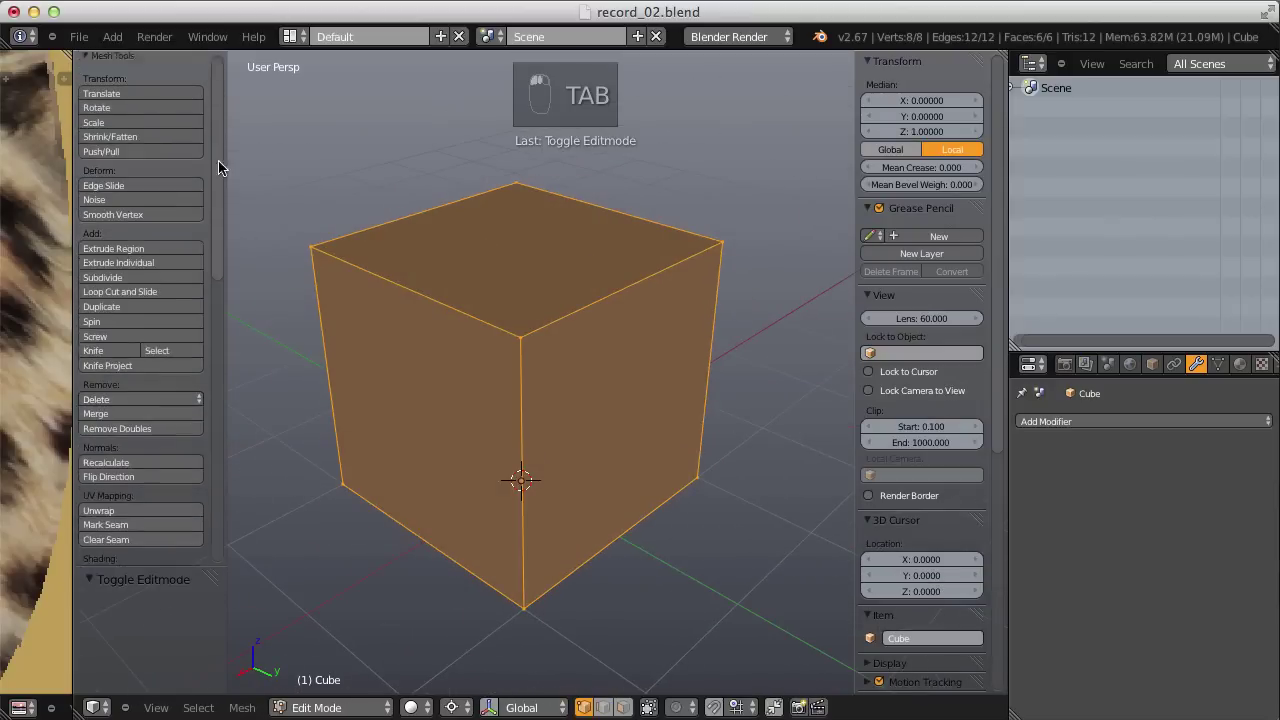
click(102, 240)
click(102, 240)
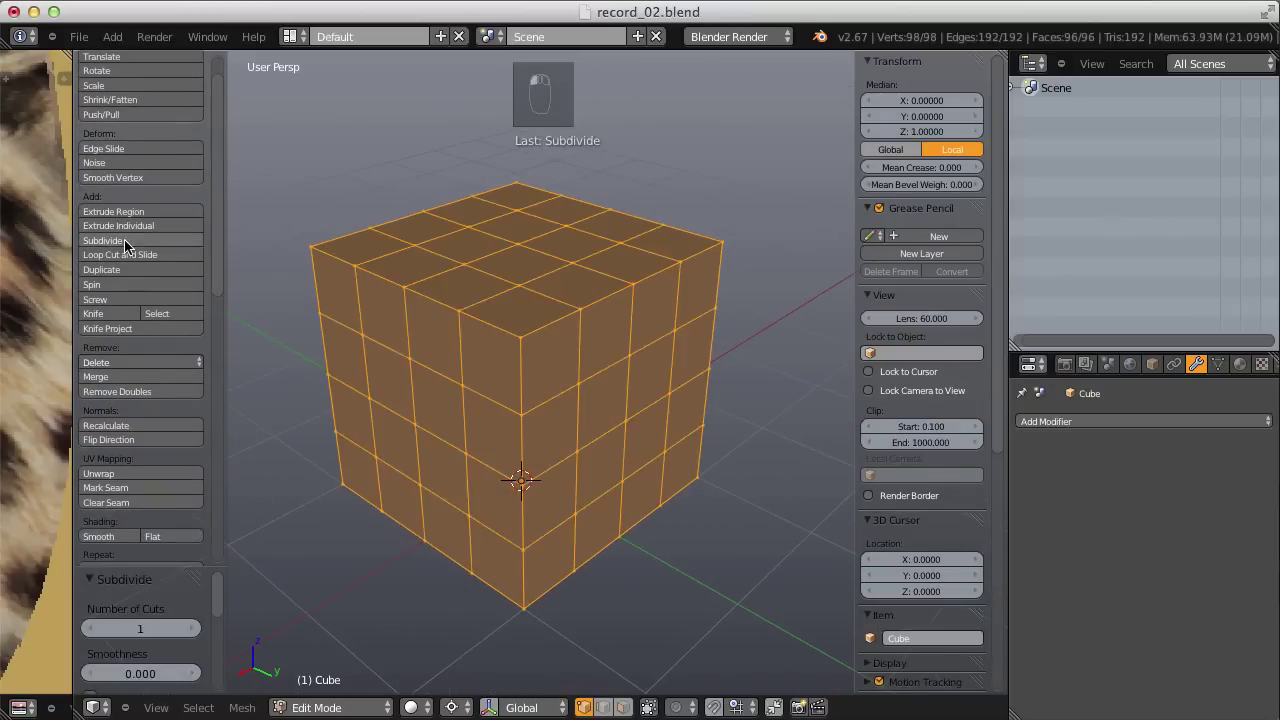
click(102, 240)
key(Tab)
Add a Subdivision Surface modifier with 2 view subdivisions to the cube, apply it, and shade the cube smooth
click(1050, 421)
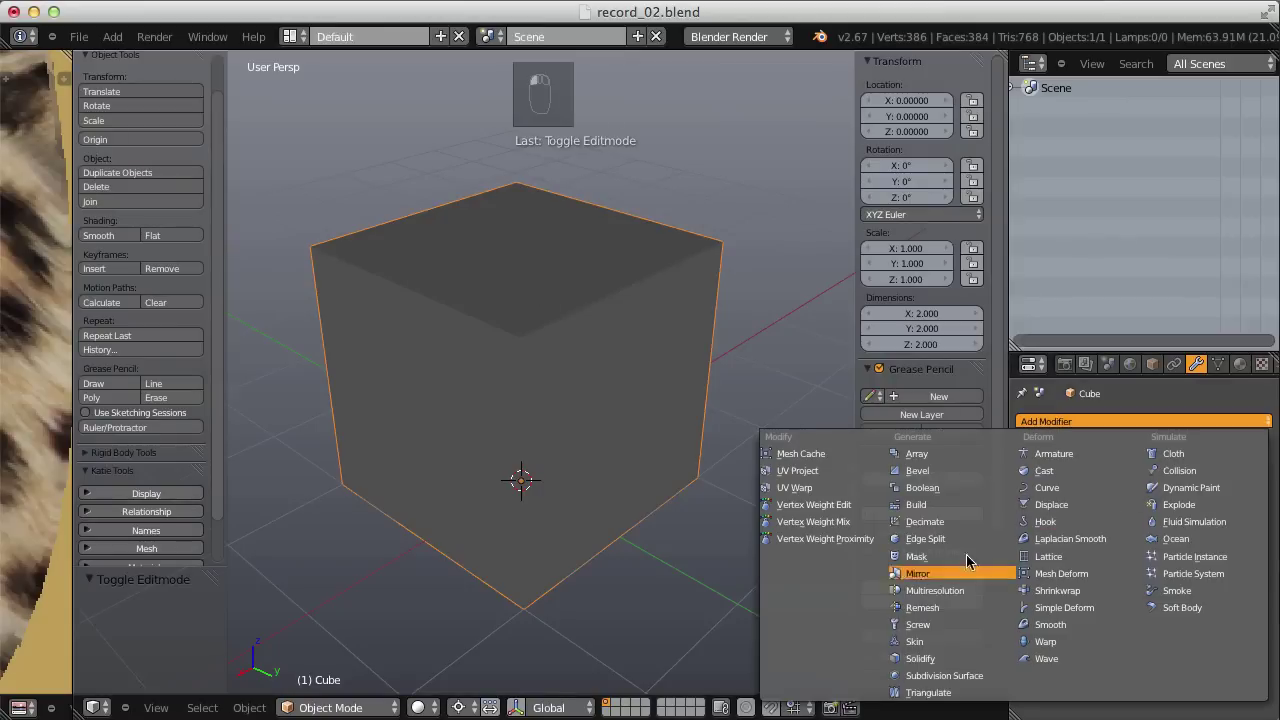
click(944, 675)
click(1126, 529)
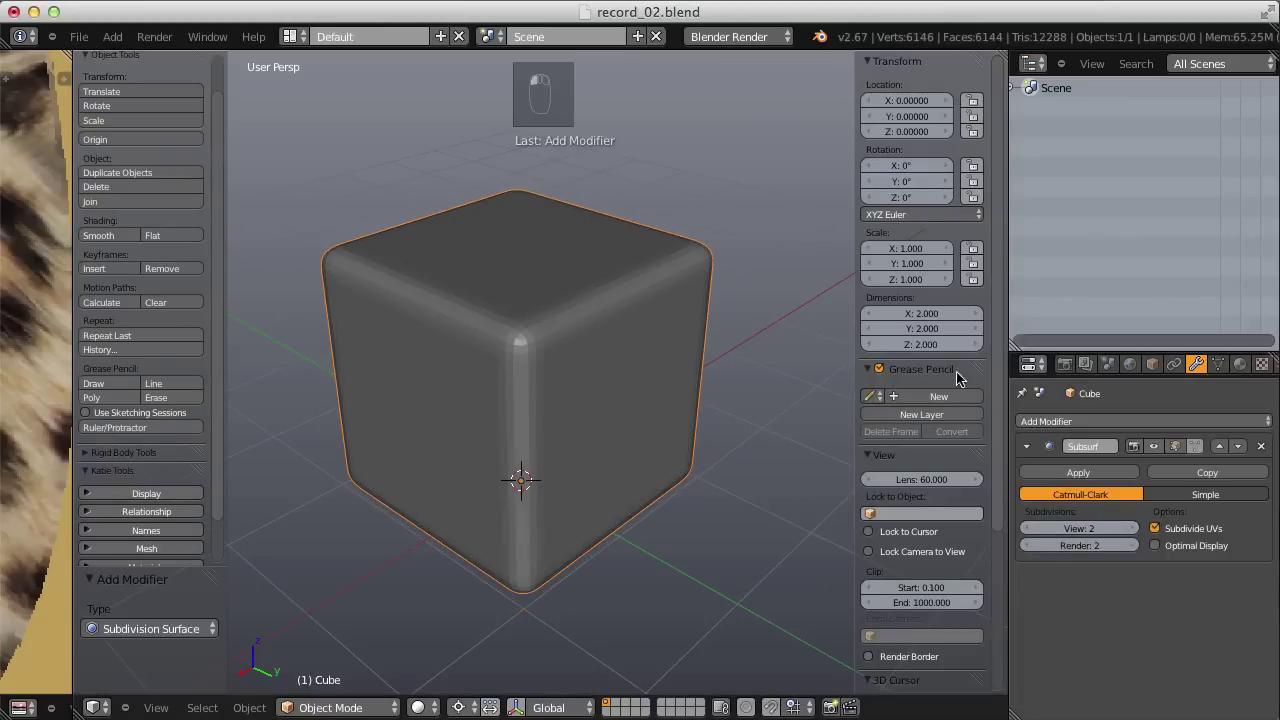
click(1080, 470)
key(ctrl+alt+KP_4)
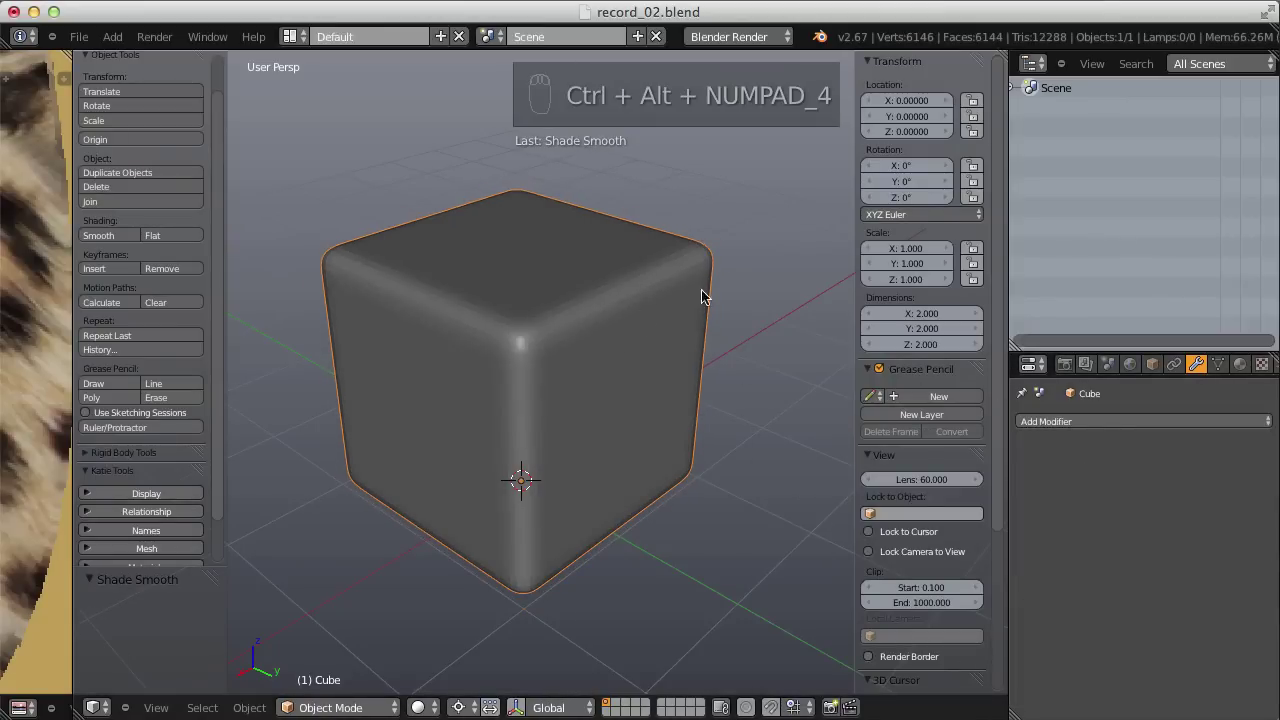
mouse_move(702, 289)
middle_down()
mouse_move(640, 327)
mouse_move(594, 291)
mouse_move(415, 282)
mouse_move(694, 291)
mouse_move(688, 316)
mouse_move(662, 322)
middle_up()
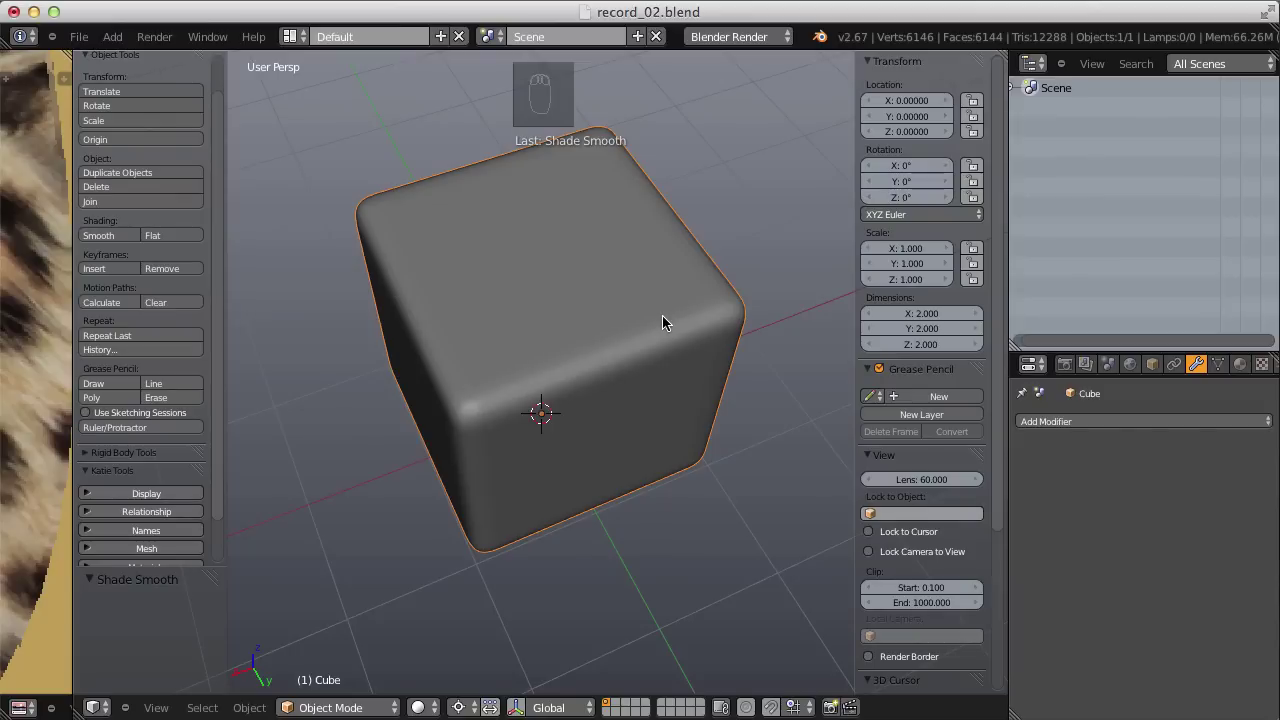
Switch to the web browser and go back from the leopard photo to the Creative Commons CC Search page
key(super)
key(super+Tab)
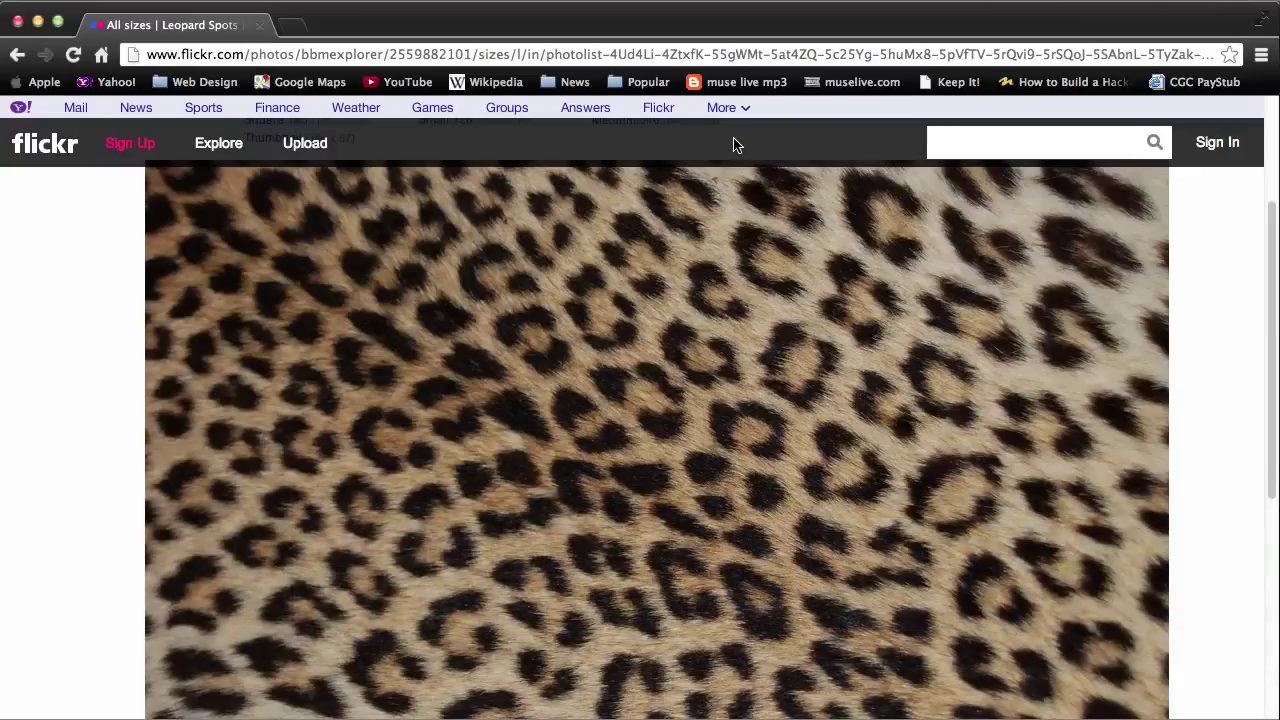
click(712, 52)
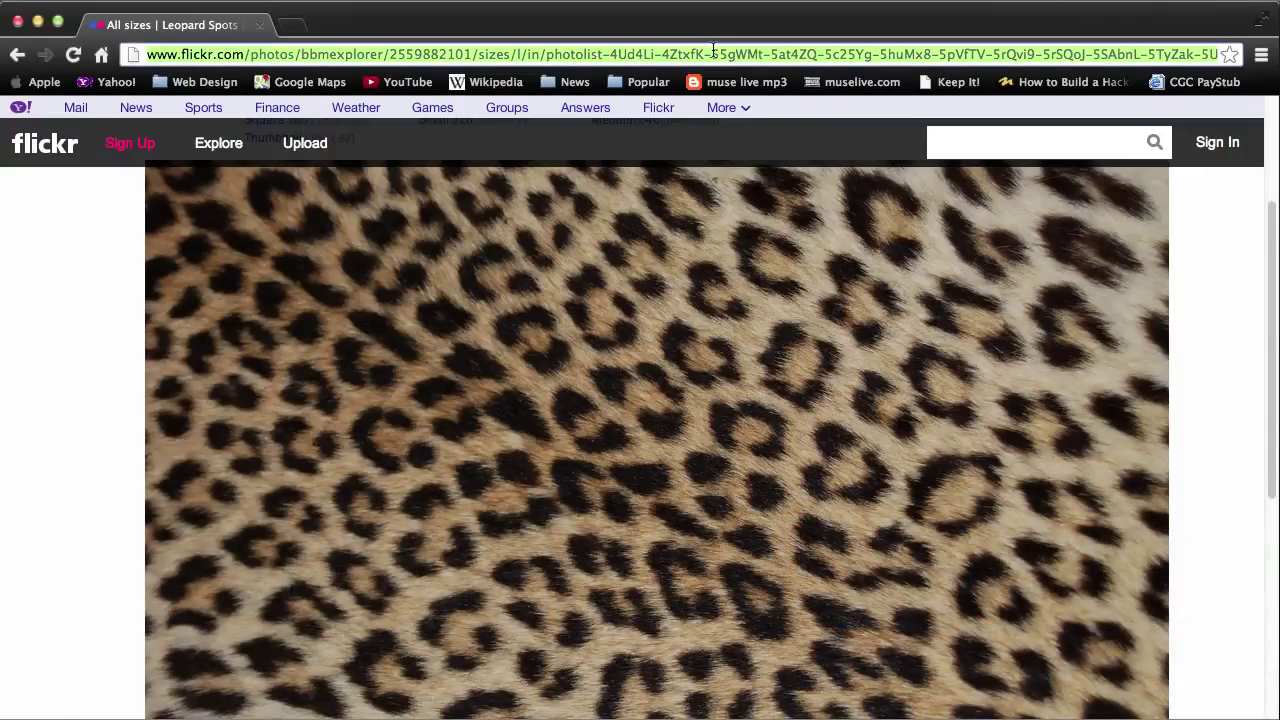
text(p)
key(BackSpace)
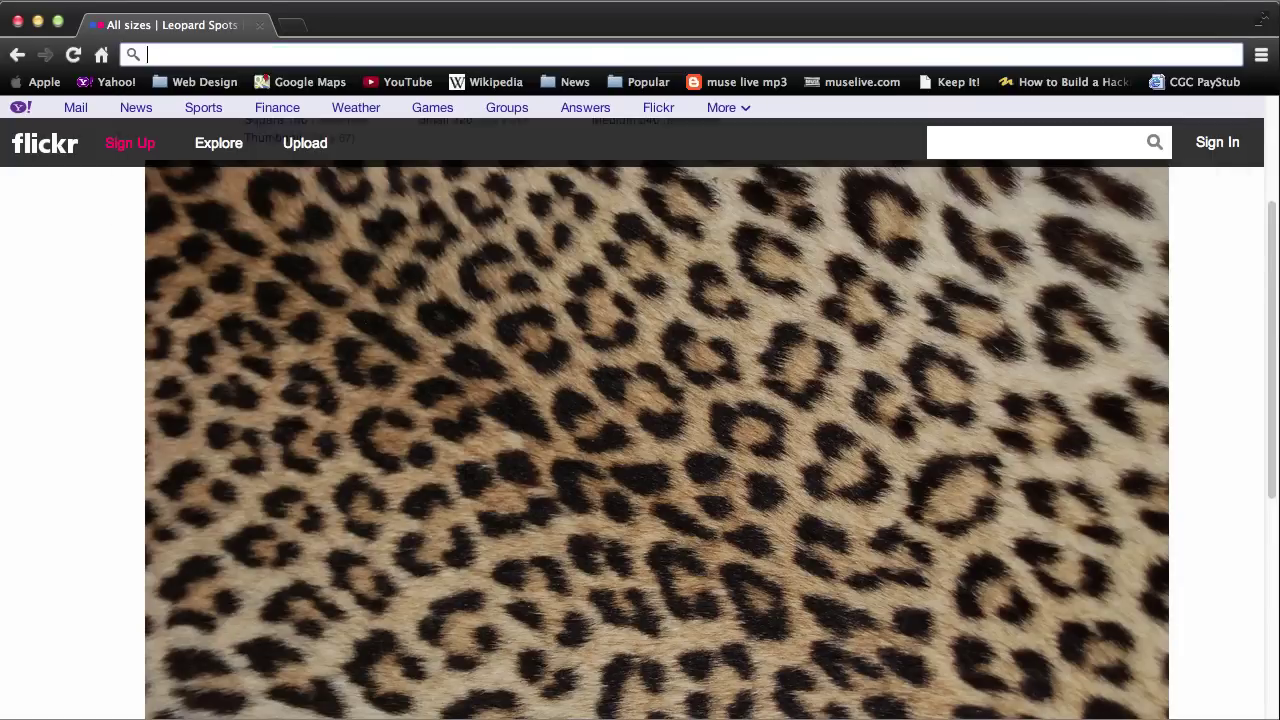
right_click(17, 54)
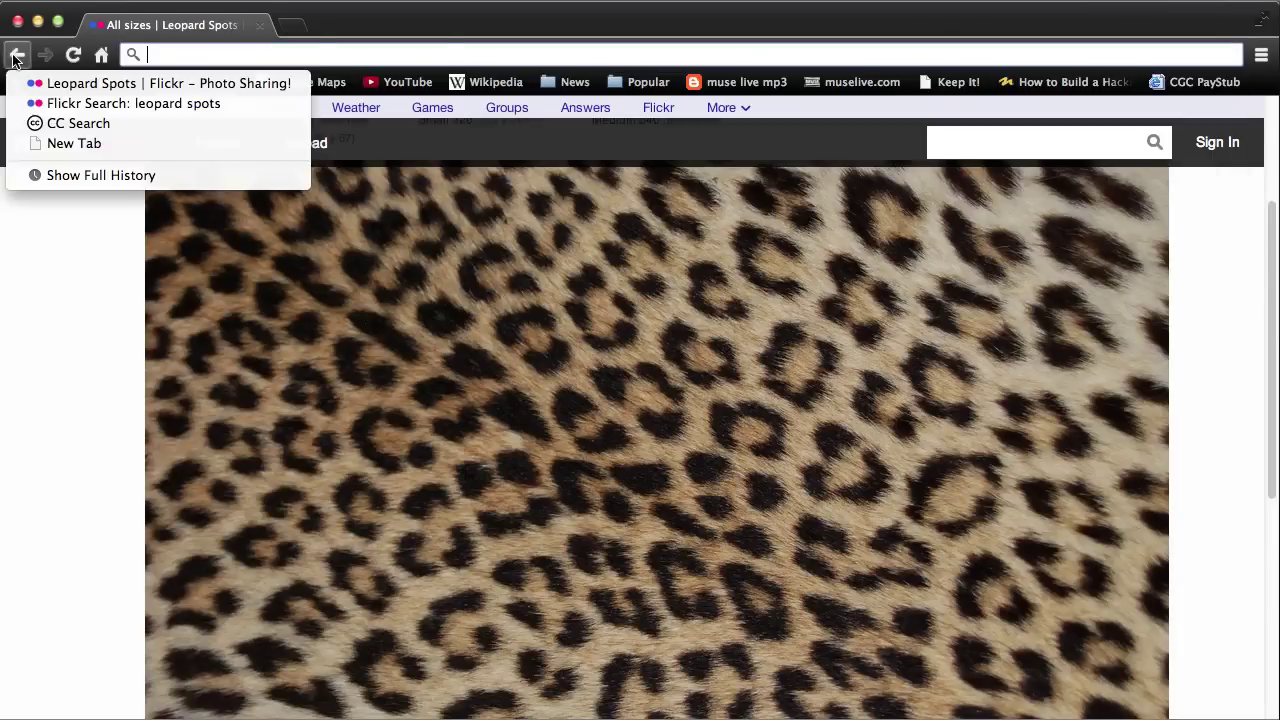
click(62, 123)
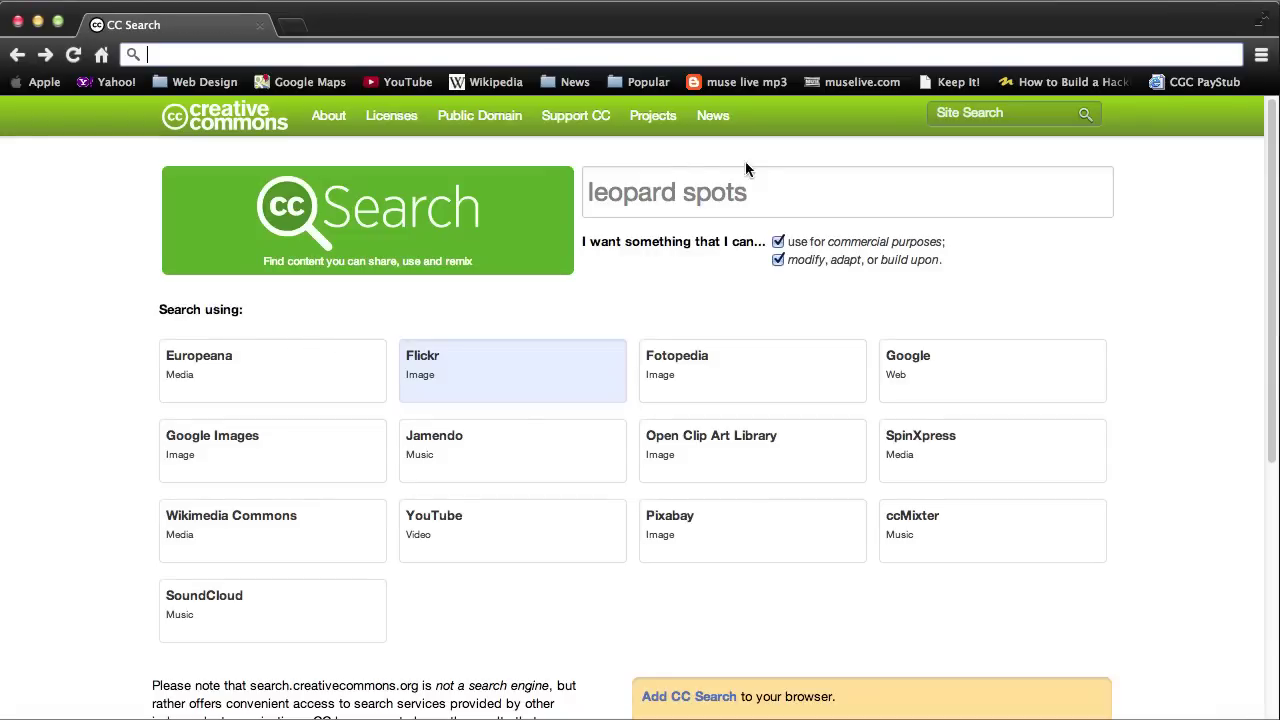
Search Flickr through CC Search for "phillips head screw" and look through the image results
drag(745, 170, 568, 188)
text(p)
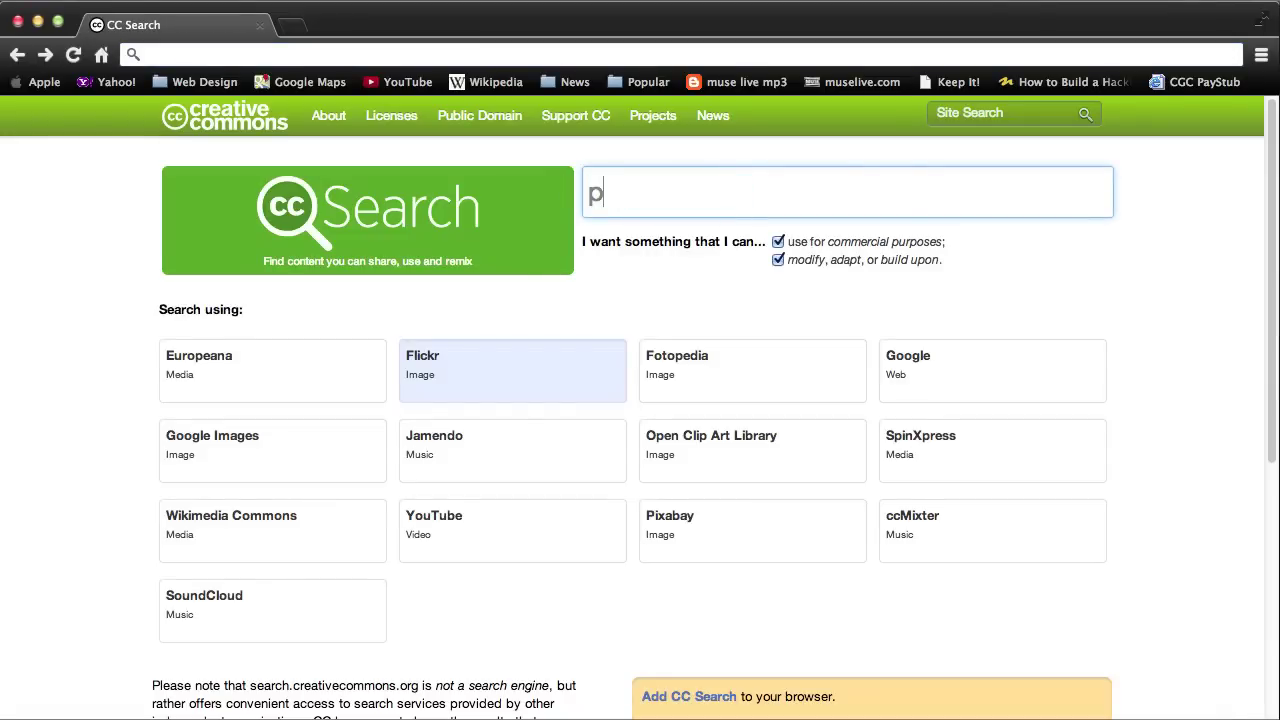
text(hillips head screw)
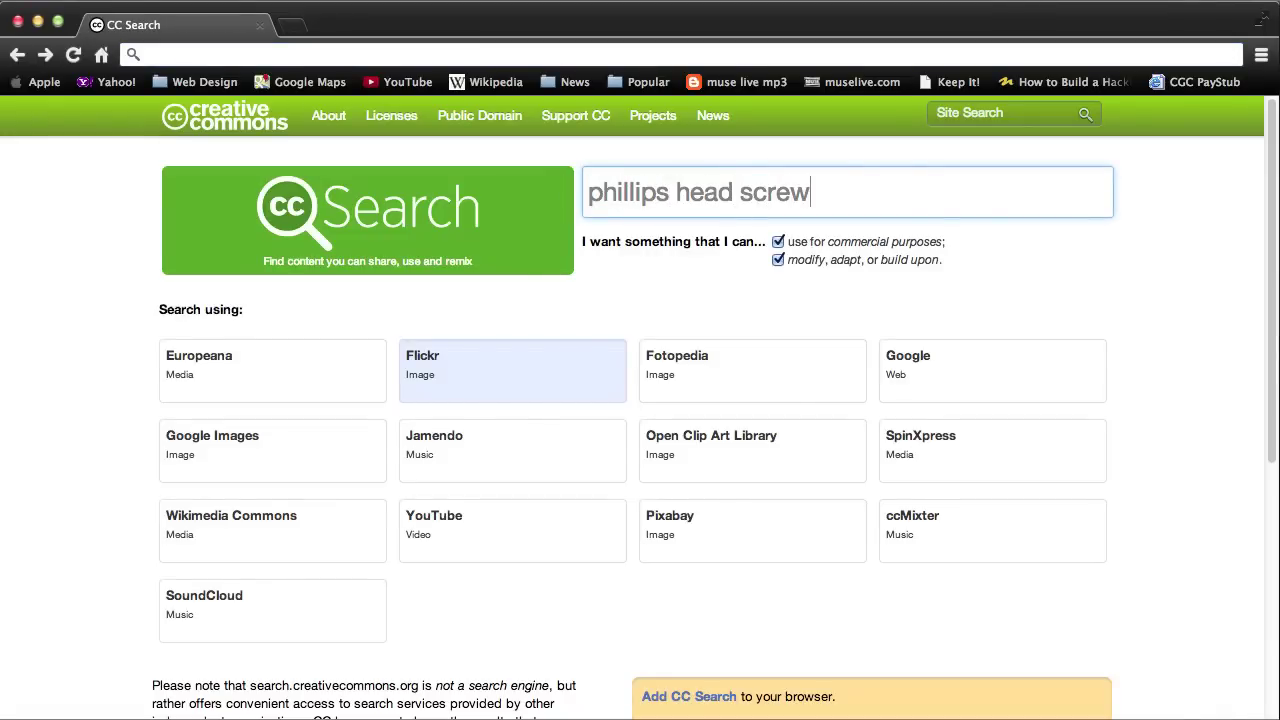
key(Return)
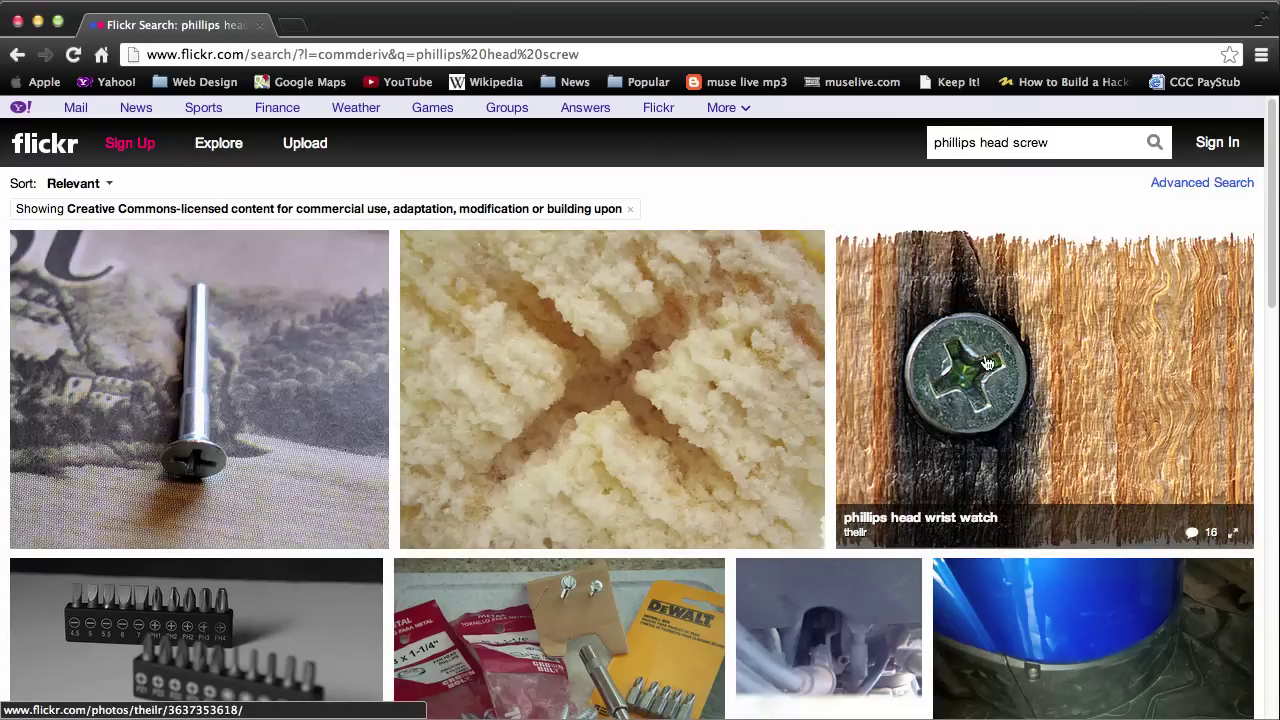
scroll(1274, 205, down, 1)
scroll(1274, 200, up, 1)
Switch back to Blender and put the cube into Sculpt Mode
key(super+Tab)
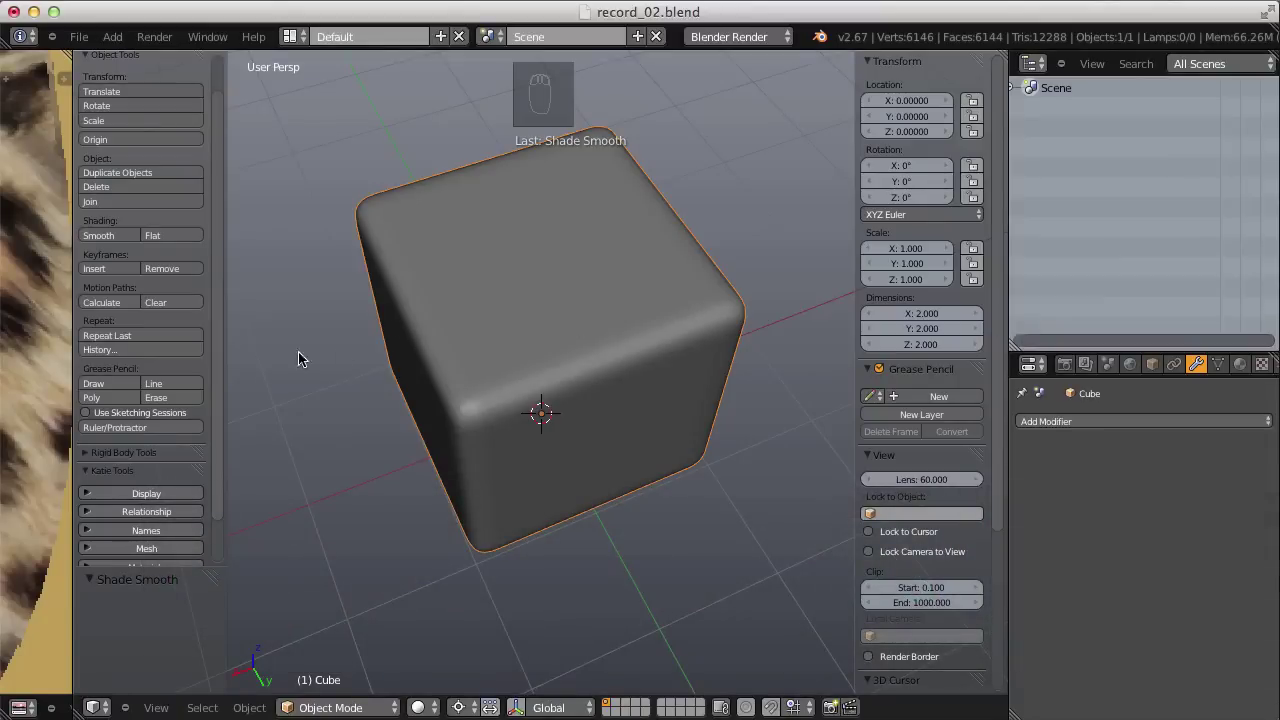
click(345, 709)
click(345, 647)
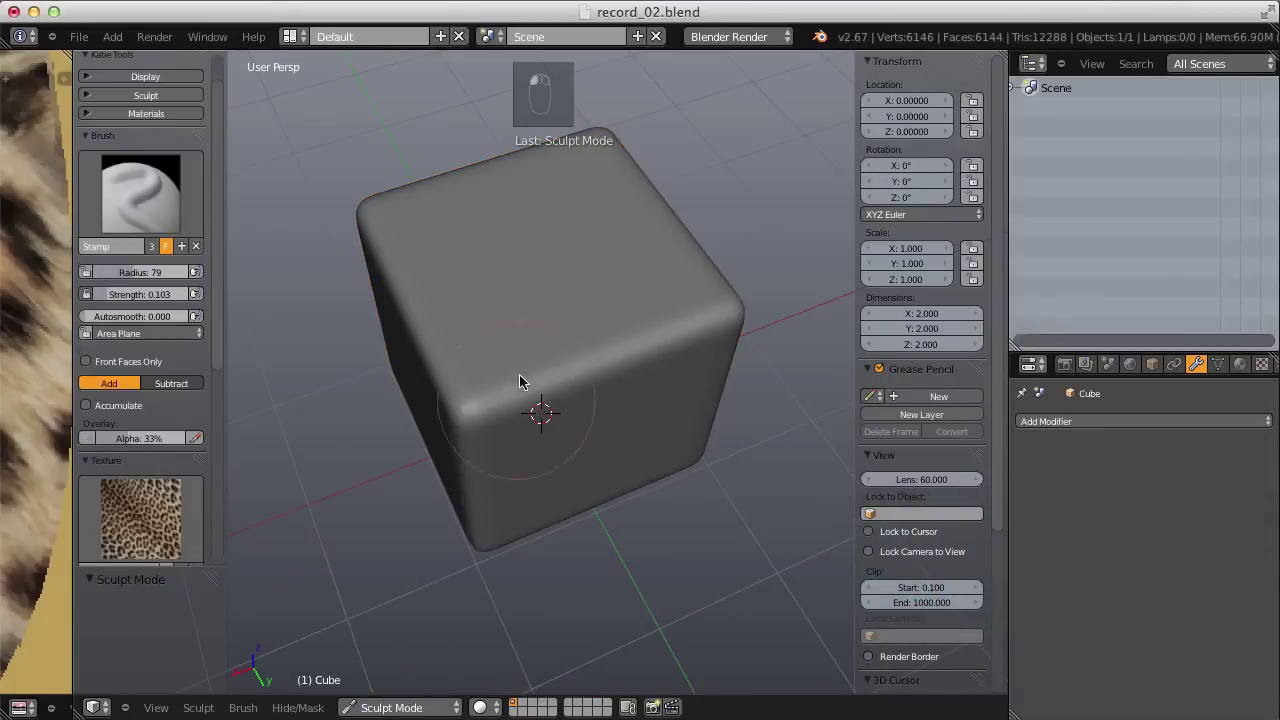
scroll(530, 360, up, 2)
Create a new texture for the Stamp brush and name it "screw_photo"
scroll(197, 300, down, 4)
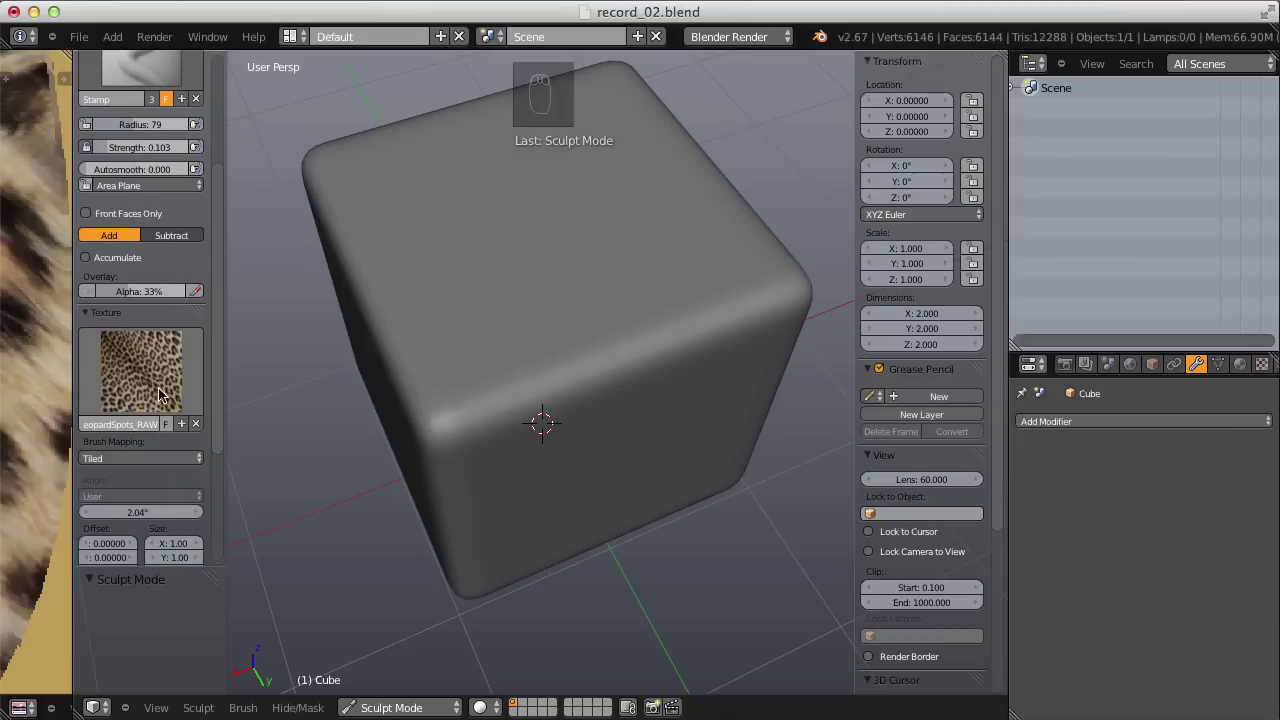
click(181, 423)
click(116, 424)
text(s)
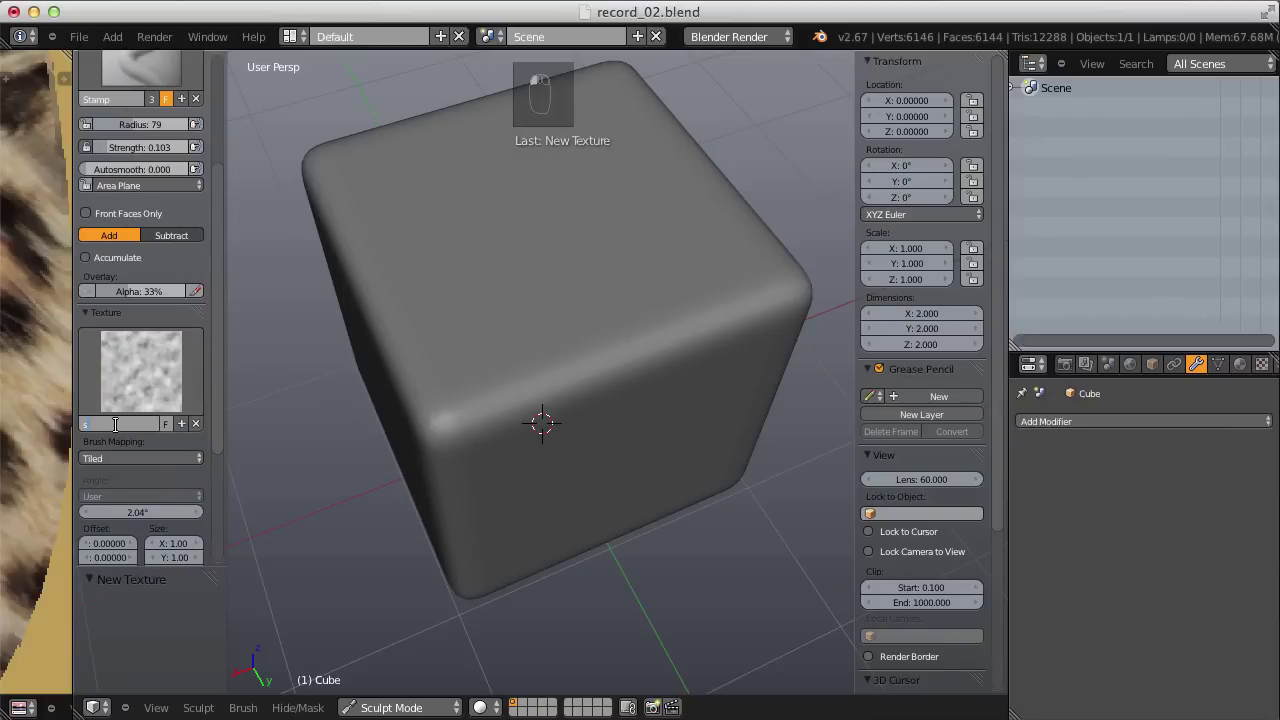
text(crew_photo)
key(Return)
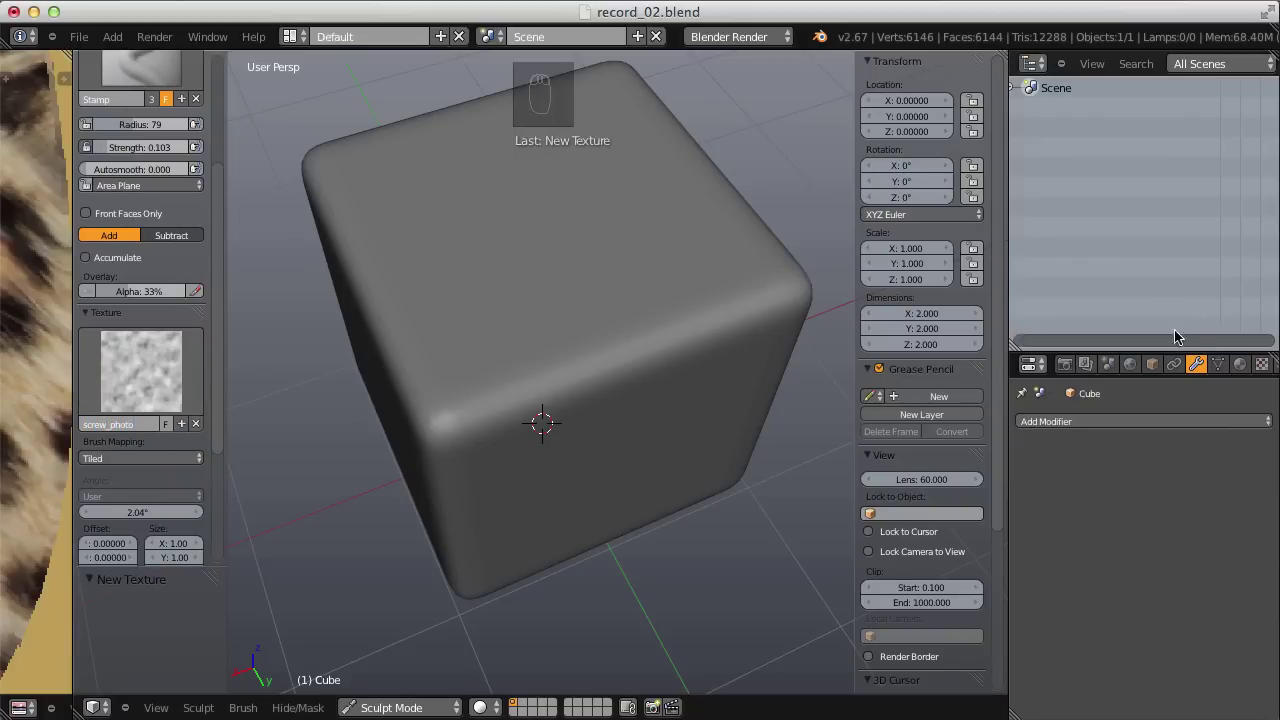
Change the screw_photo texture's type to Image or Movie
click(1262, 363)
scroll(1265, 540, down, 2)
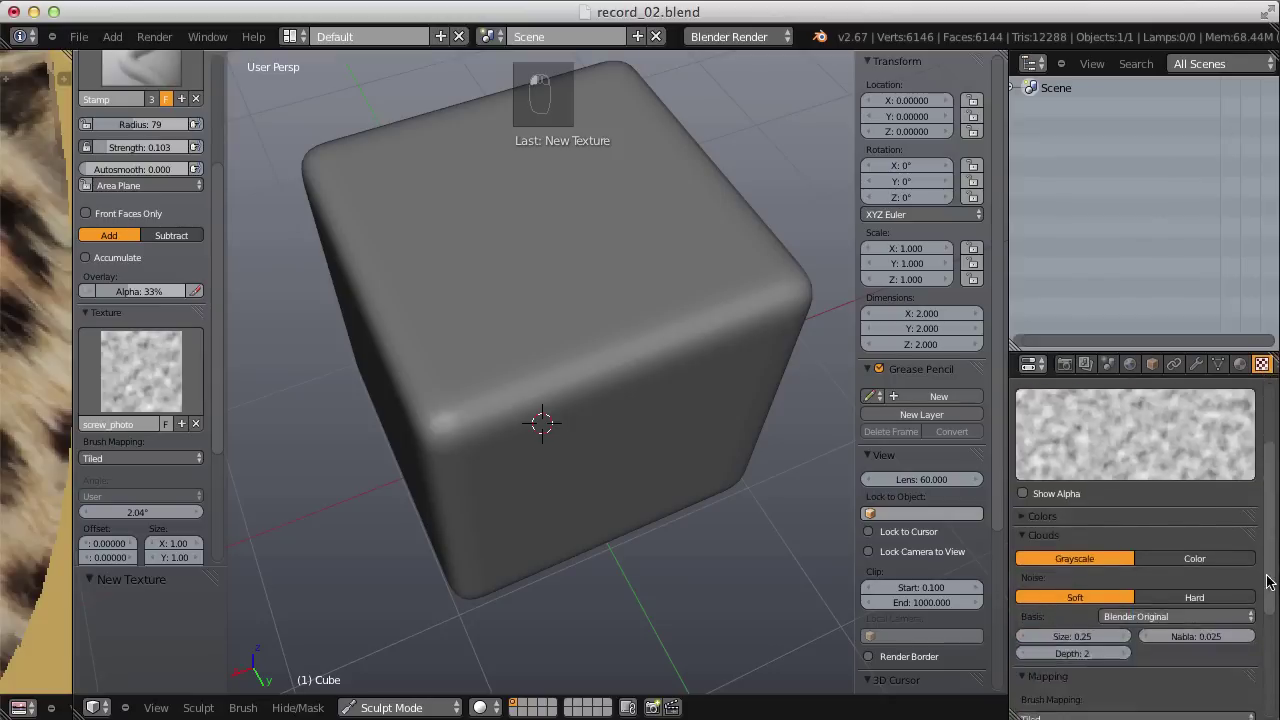
scroll(1265, 540, up, 2)
click(1140, 460)
click(1115, 359)
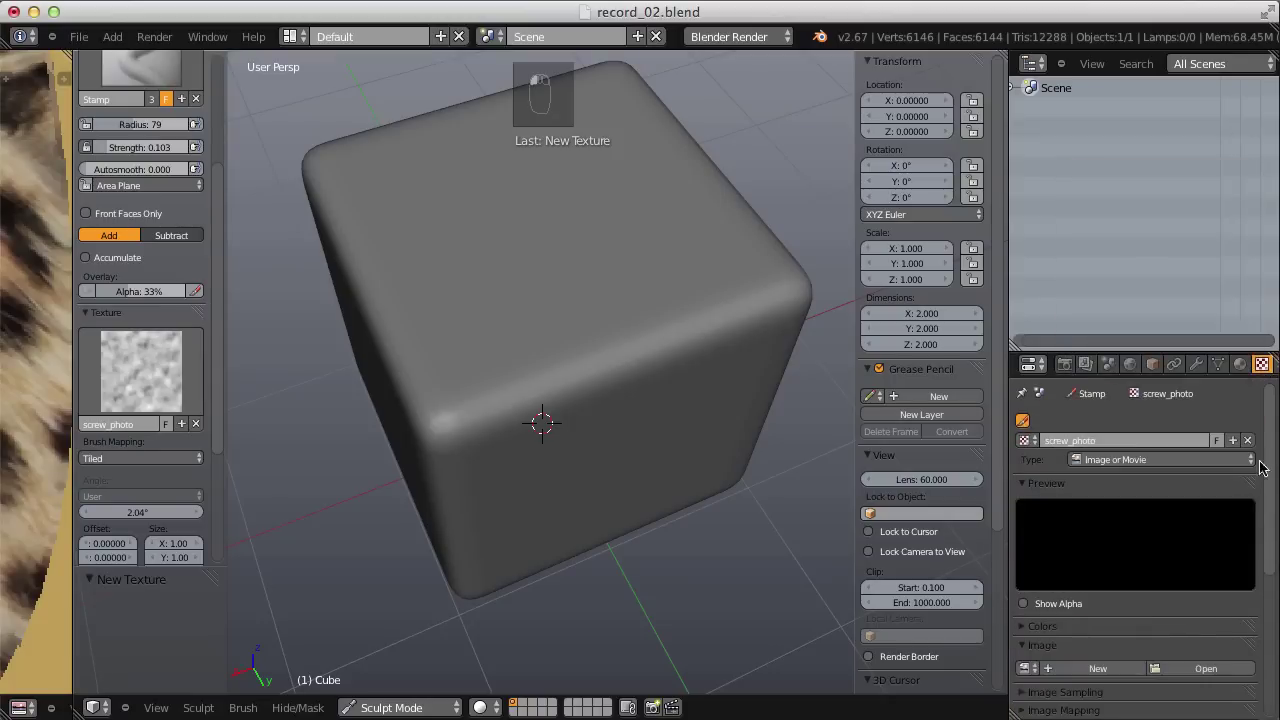
Load phillips_photo.png from the tex/explore folder as the screw_photo texture's image
click(1208, 683)
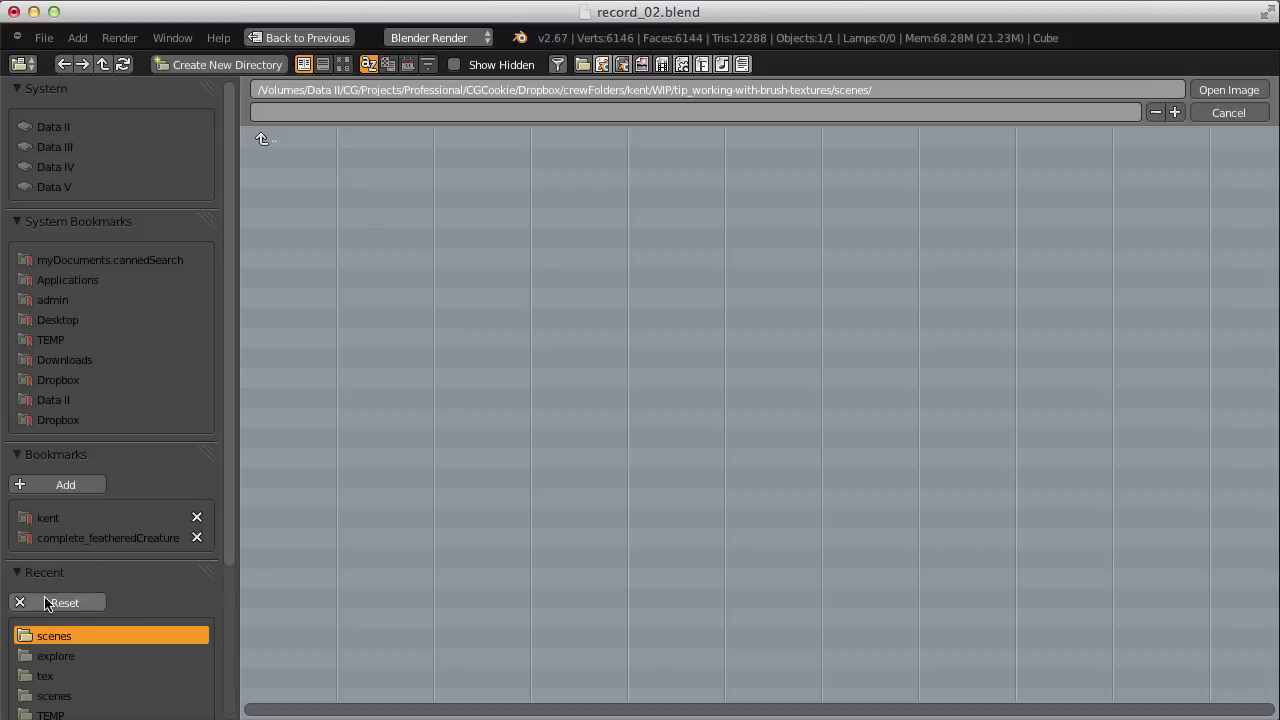
click(50, 676)
click(308, 160)
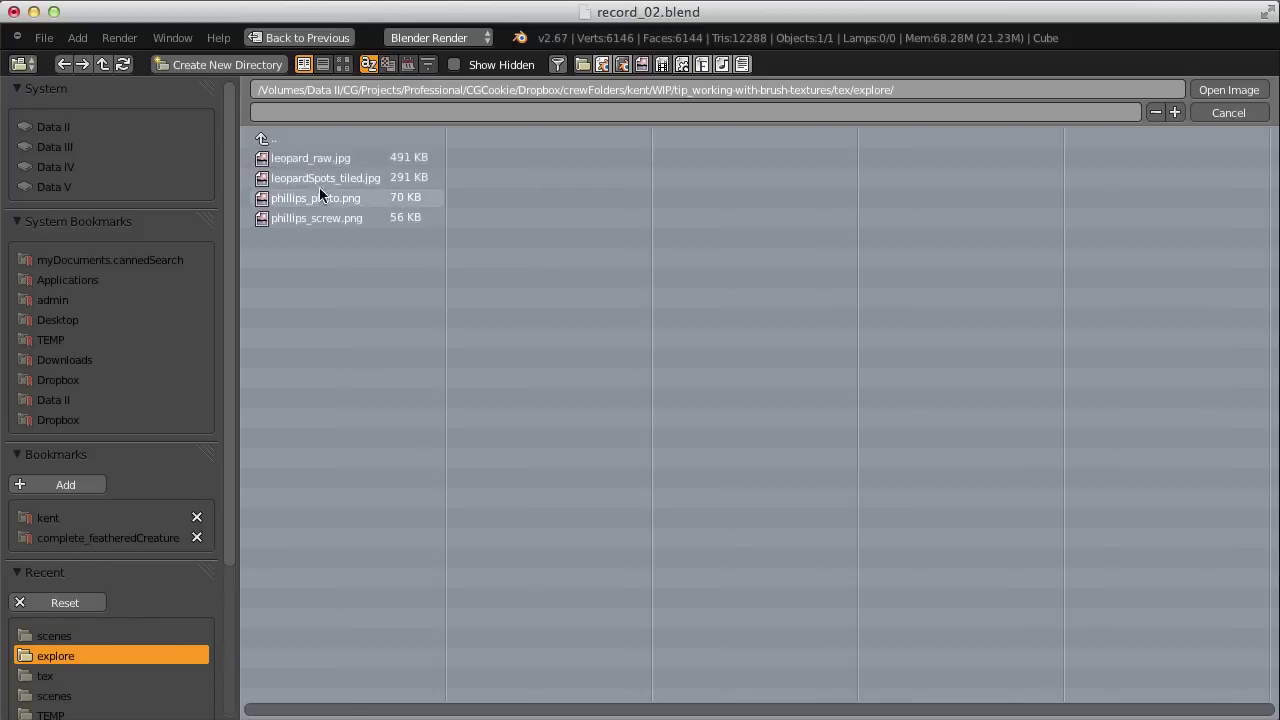
double_click(317, 190)
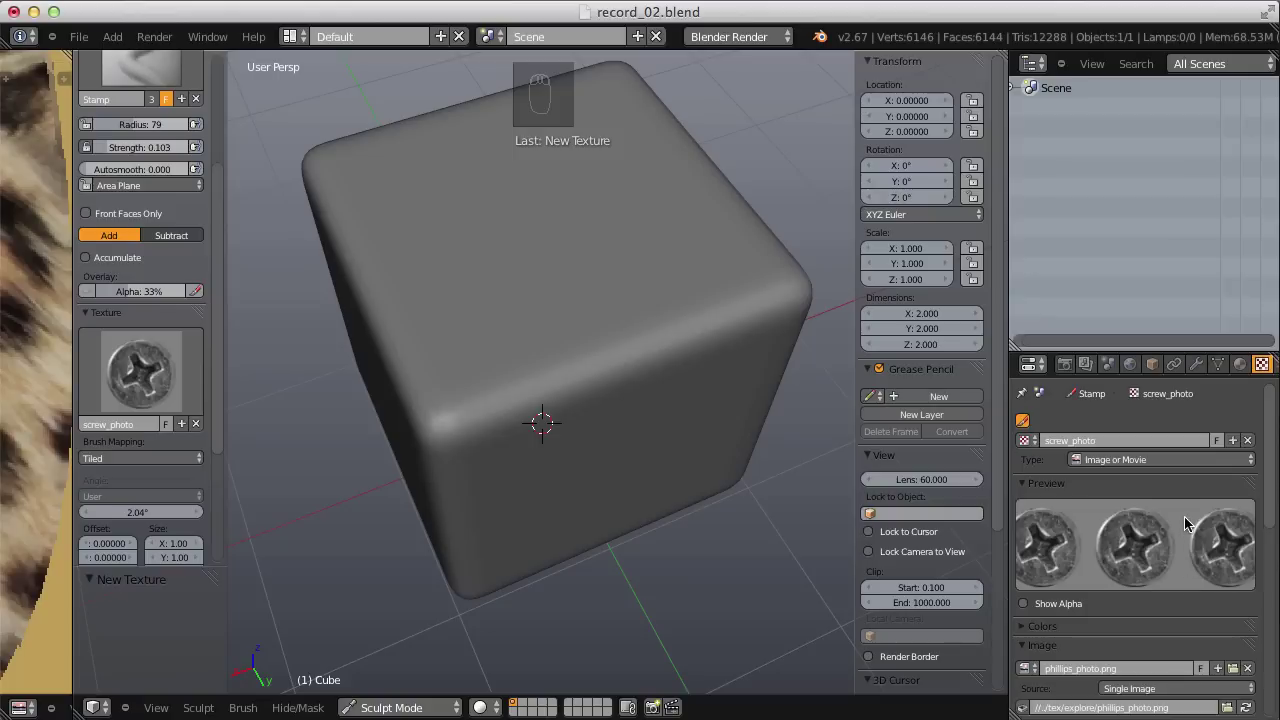
mouse_move(475, 338)
middle_down()
mouse_move(494, 322)
mouse_move(496, 340)
middle_up()
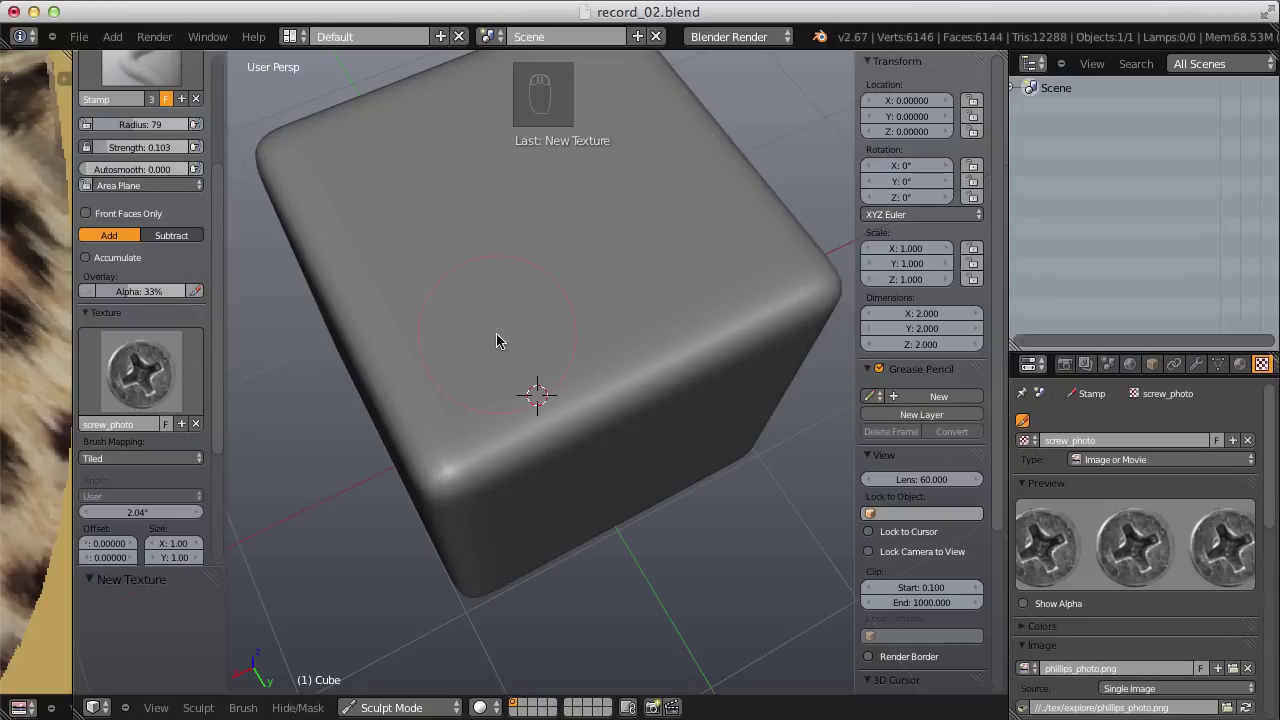
Enable dynamic topology for sculpting the cube and set its detail size to 5
mouse_move(497, 335)
middle_down()
mouse_move(603, 296)
mouse_move(306, 406)
middle_up()
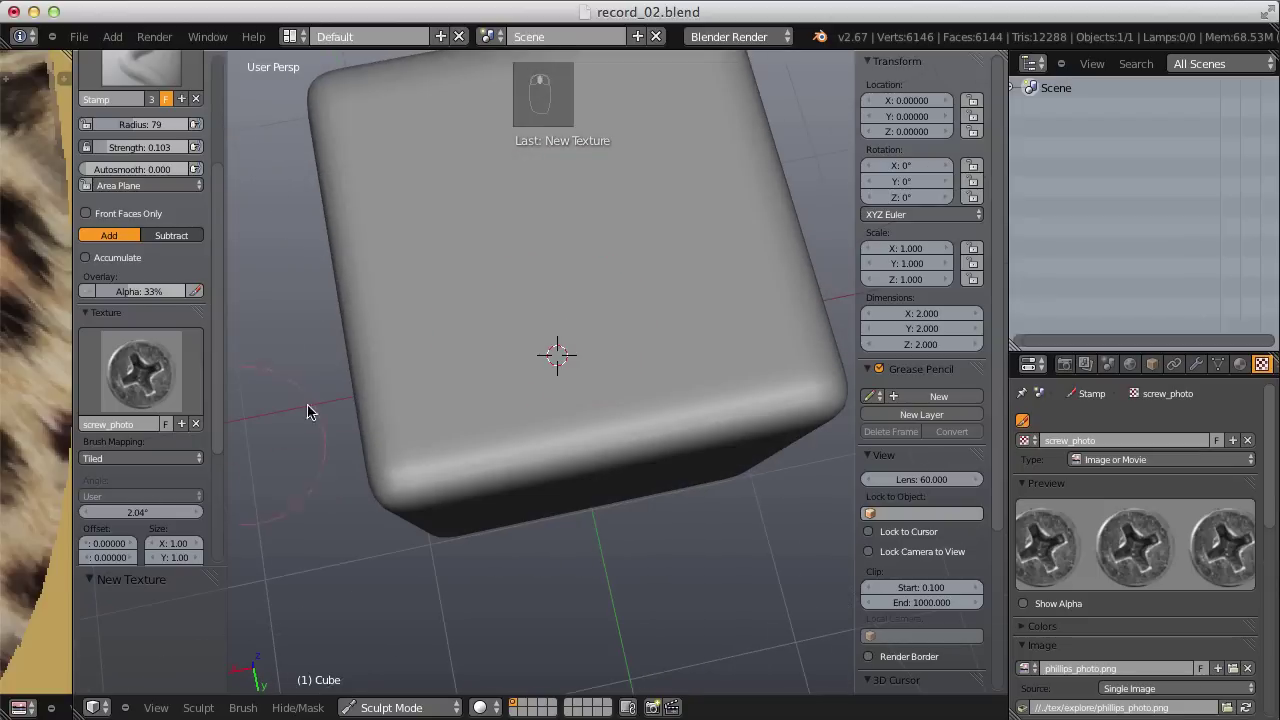
drag(214, 363, 214, 471)
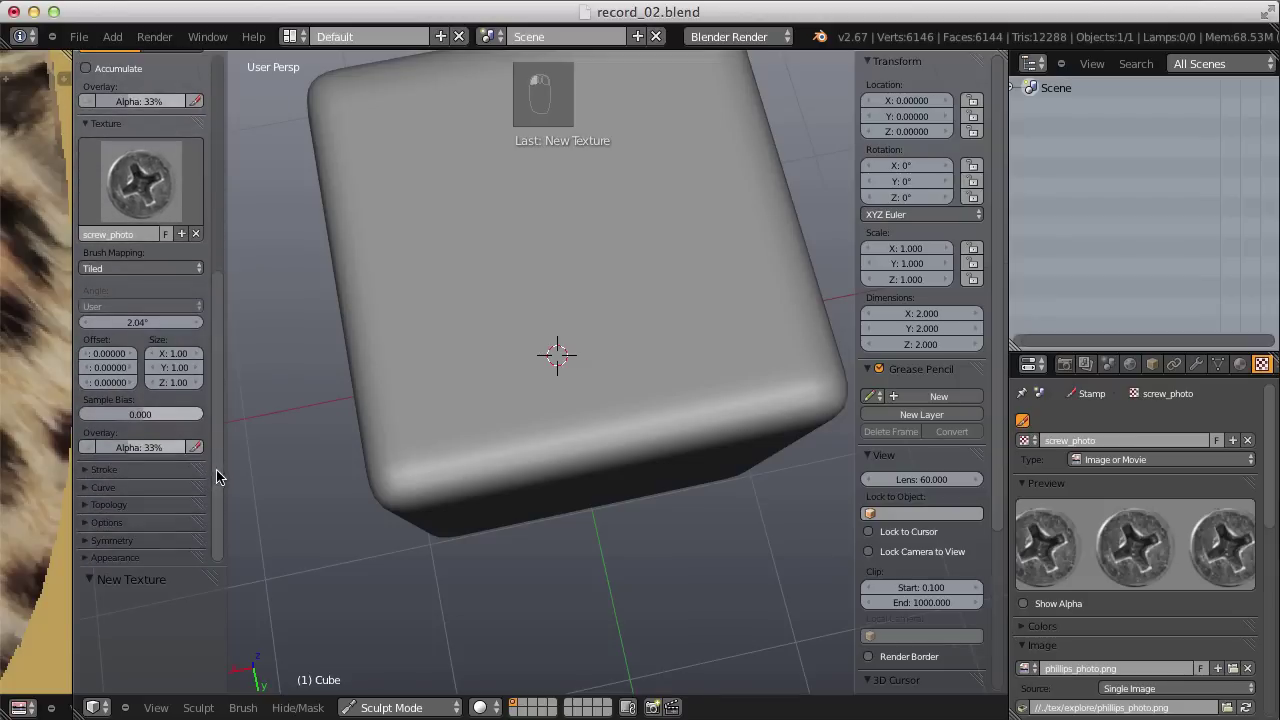
click(108, 505)
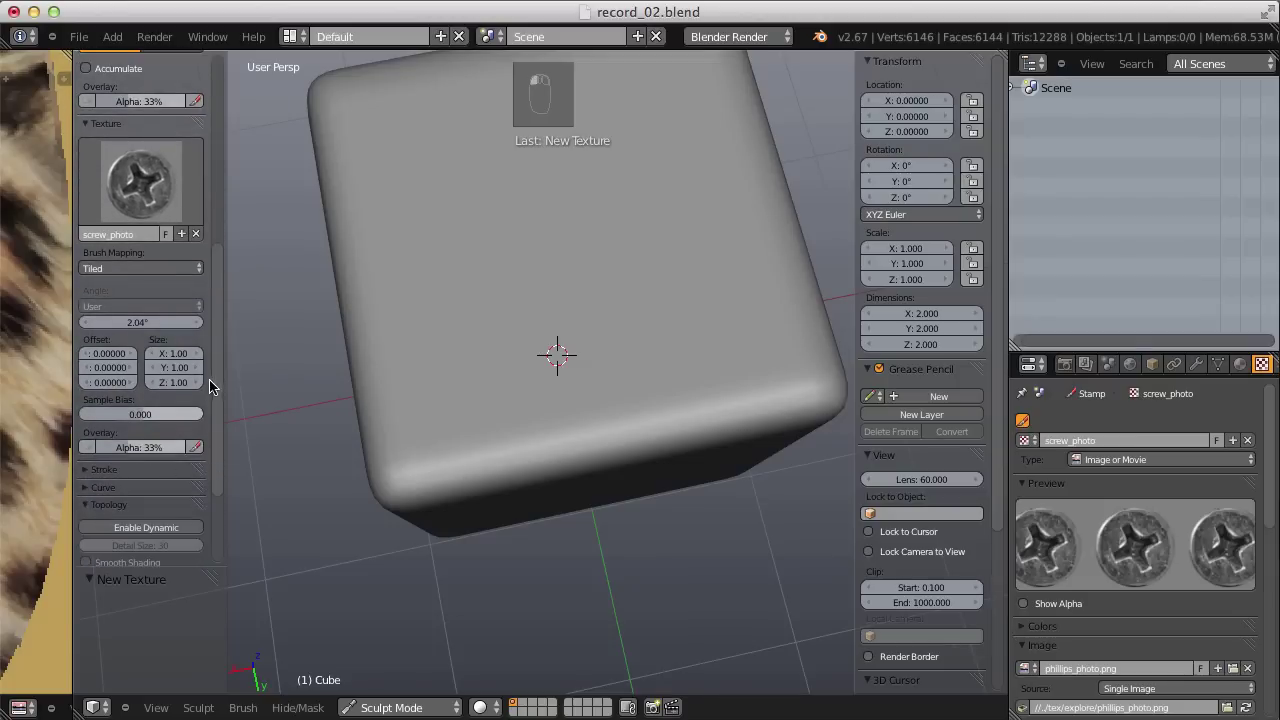
drag(214, 386, 221, 432)
click(145, 425)
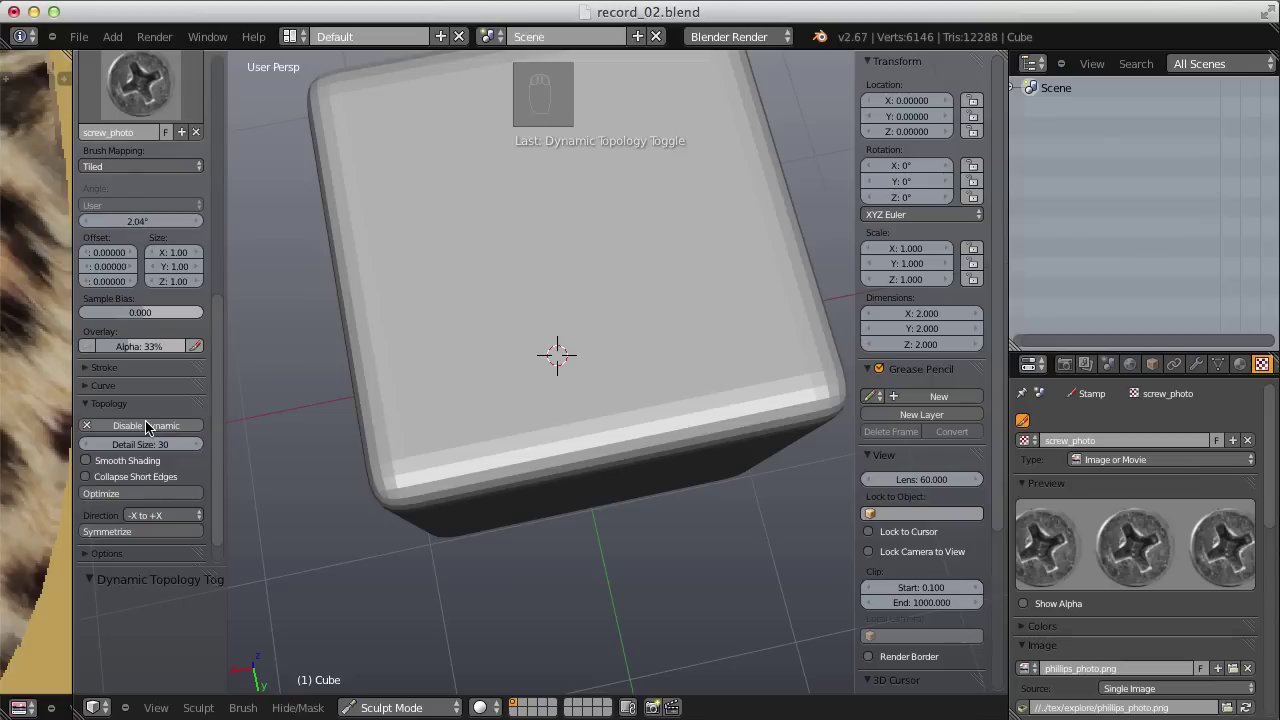
click(129, 444)
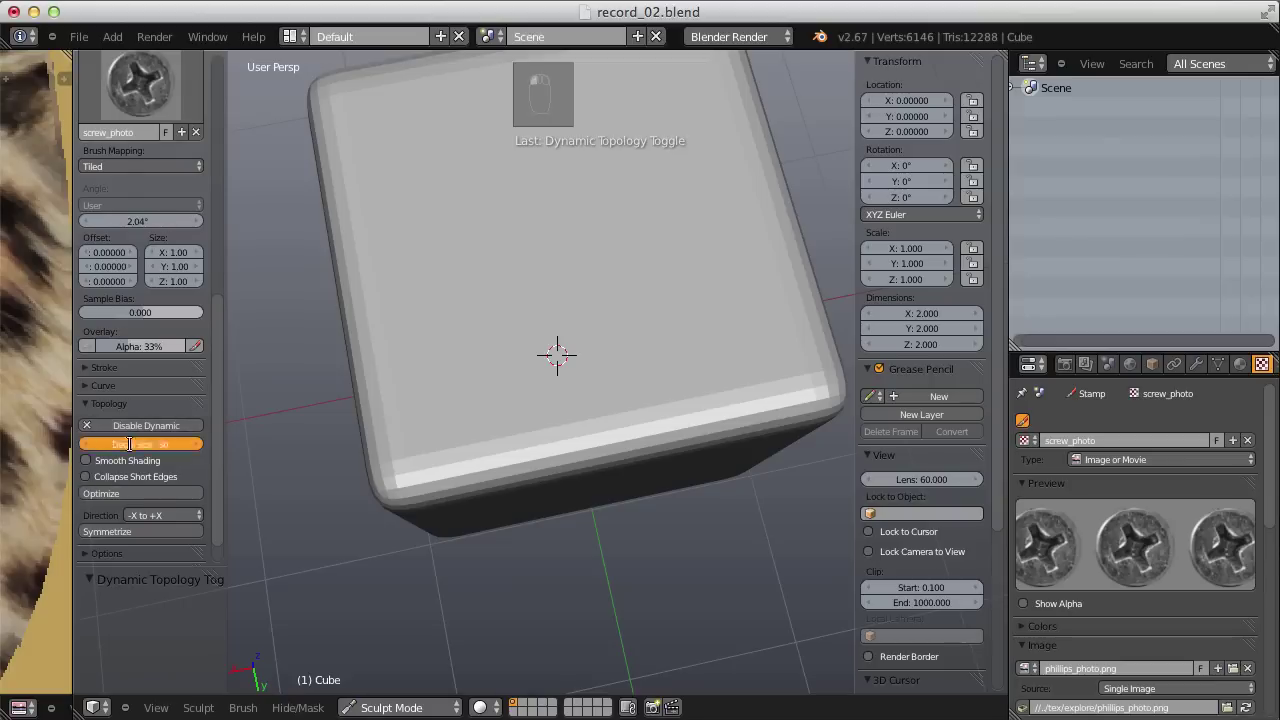
text(5)
key(Return)
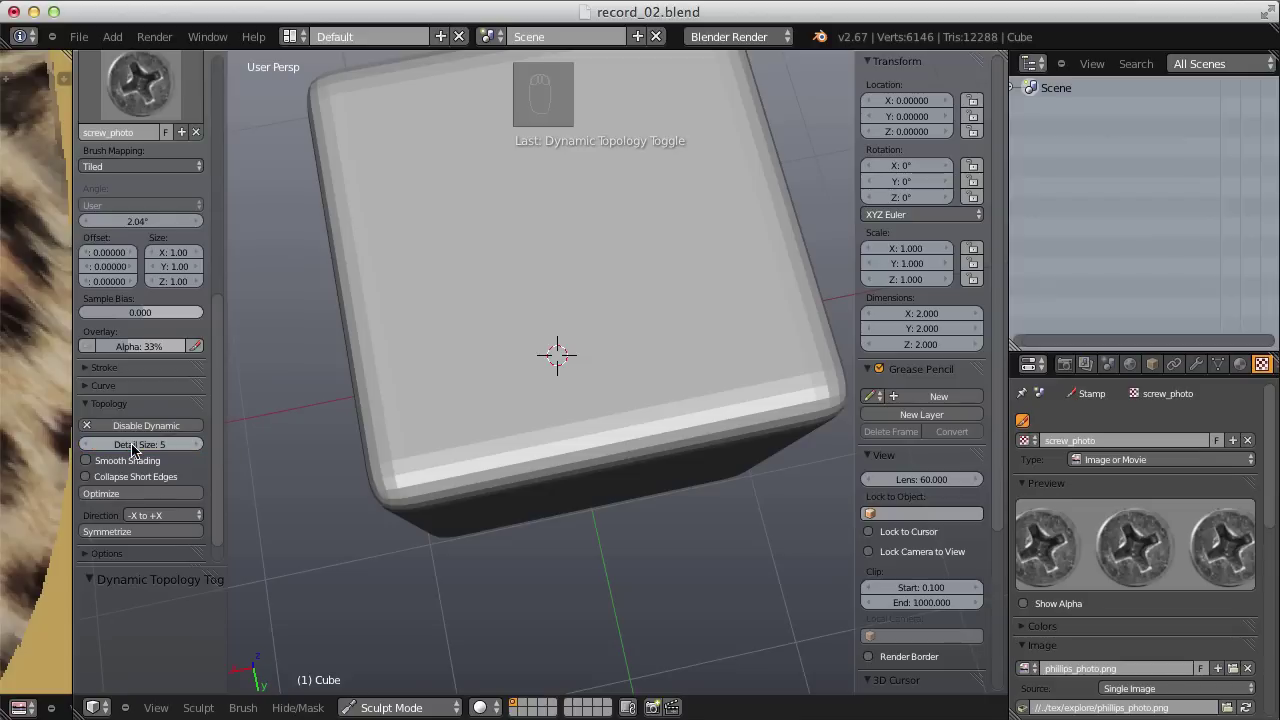
Resize the Stamp brush and stamp one tiled screw impression near the front corner of the cube's top face
mouse_move(591, 246)
middle_down()
mouse_move(588, 294)
mouse_move(620, 271)
mouse_move(616, 327)
mouse_move(587, 335)
middle_up()
key(f)
click(586, 328)
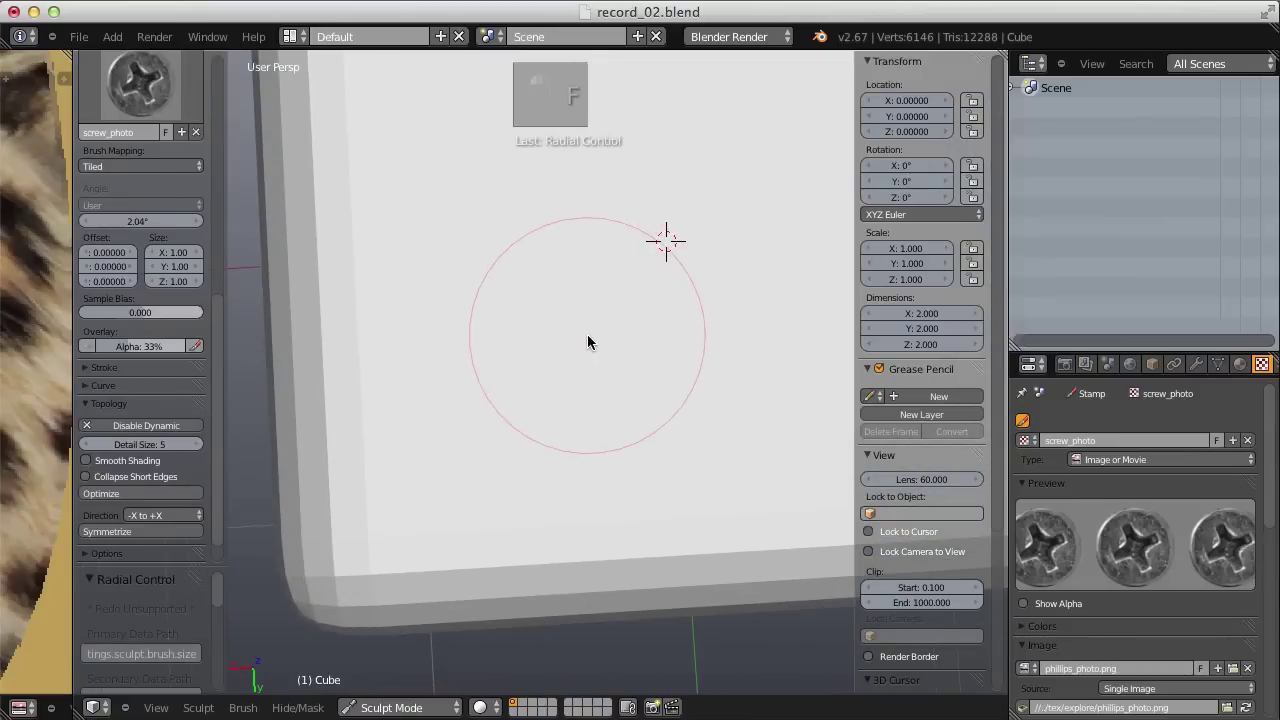
key(f)
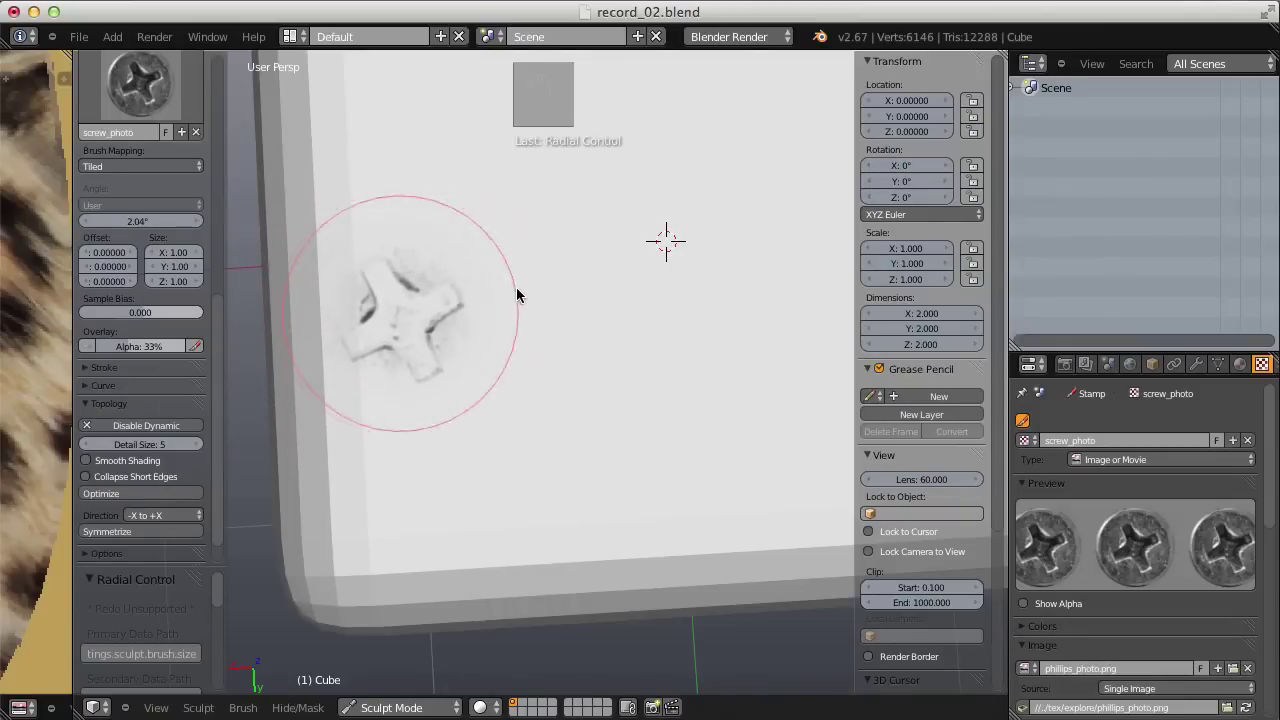
click(516, 287)
mouse_move(490, 404)
mouse_down()
mouse_move(500, 426)
mouse_move(464, 408)
mouse_move(506, 376)
mouse_move(574, 411)
mouse_move(503, 493)
mouse_move(573, 387)
mouse_move(595, 476)
mouse_move(538, 422)
mouse_up()
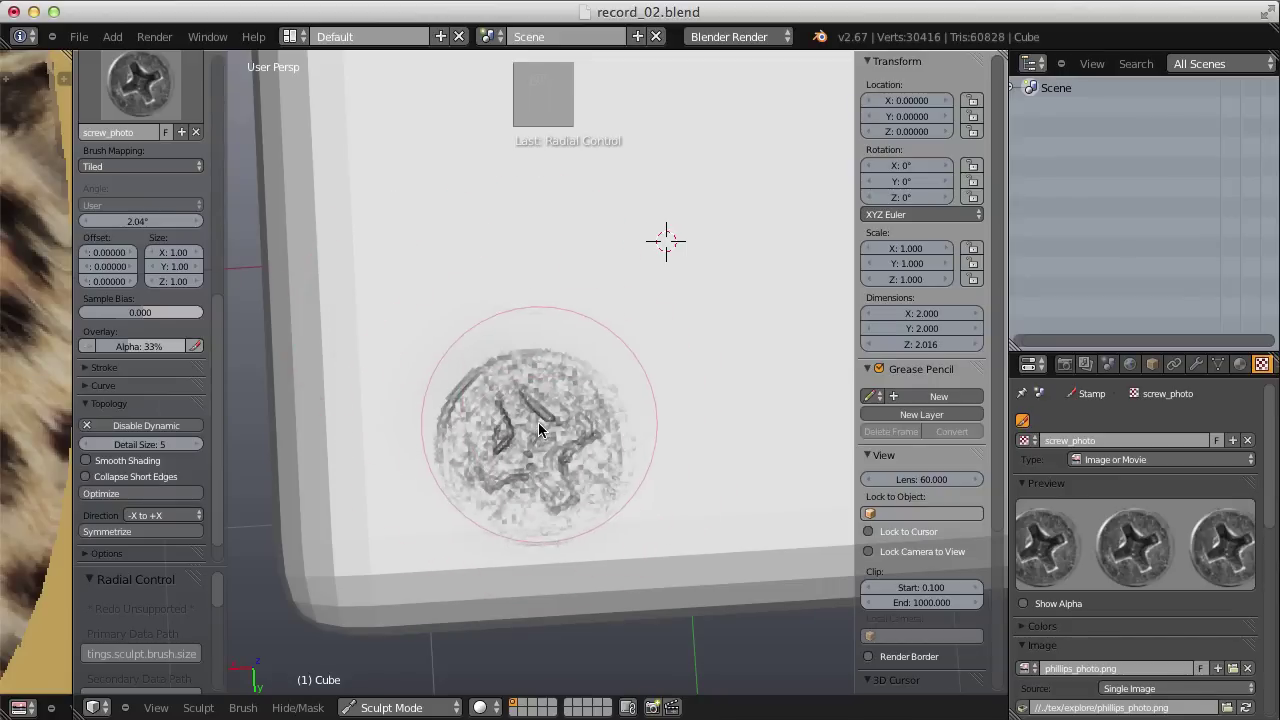
Switch the brush mapping to View Plane and stamp a stronger screw impression near the middle of the cube's top face
click(104, 167)
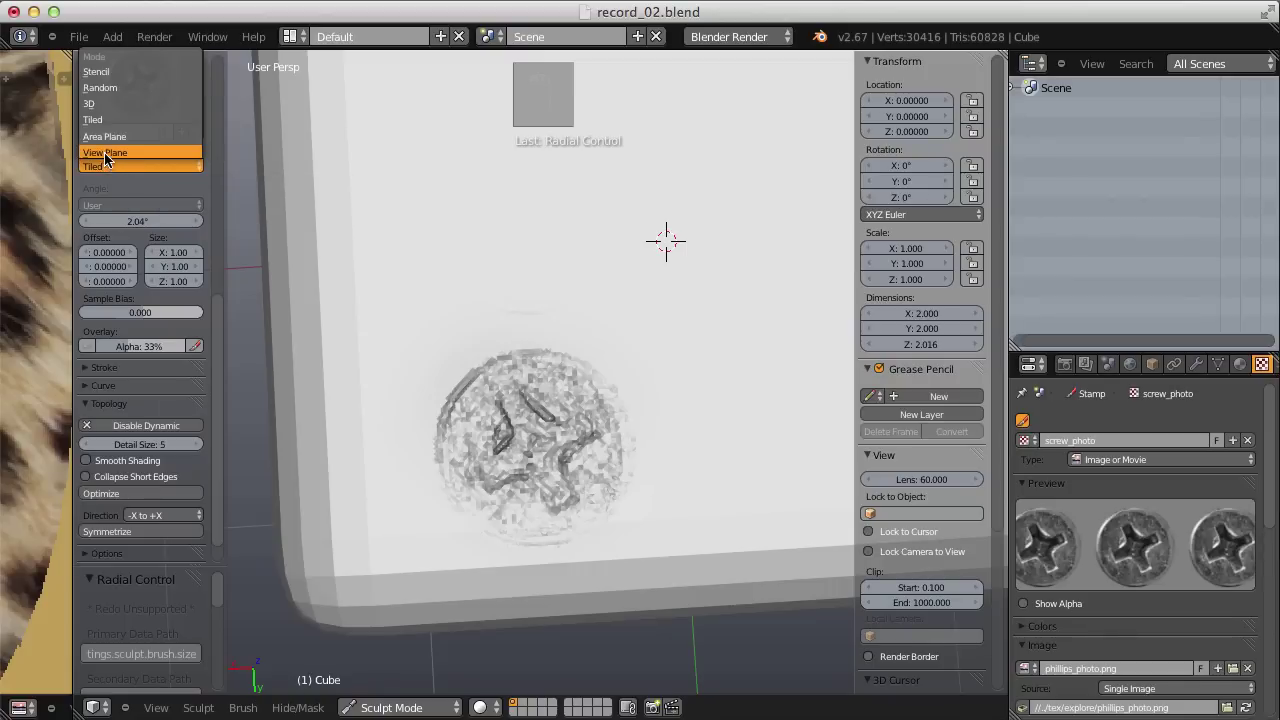
click(104, 152)
mouse_move(554, 322)
middle_down()
mouse_move(532, 279)
mouse_move(628, 267)
mouse_move(631, 313)
mouse_move(607, 315)
mouse_move(697, 266)
mouse_move(491, 360)
mouse_move(548, 390)
middle_up()
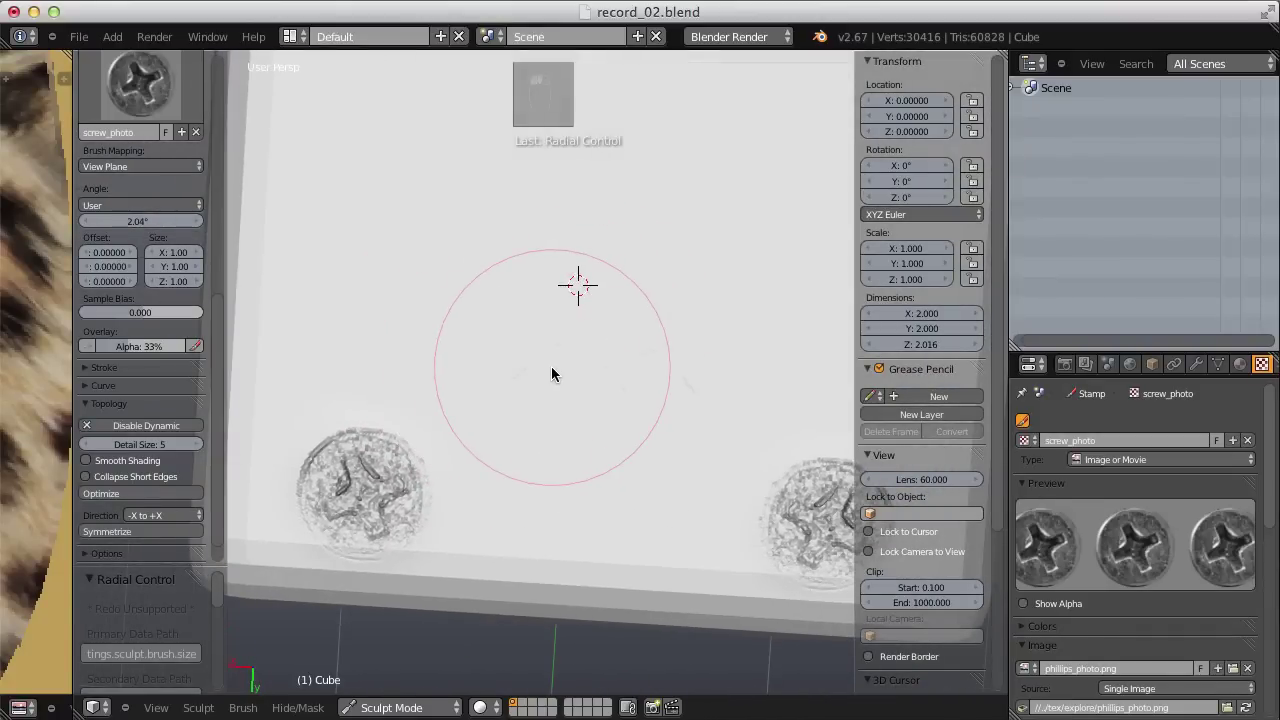
key(shift+f)
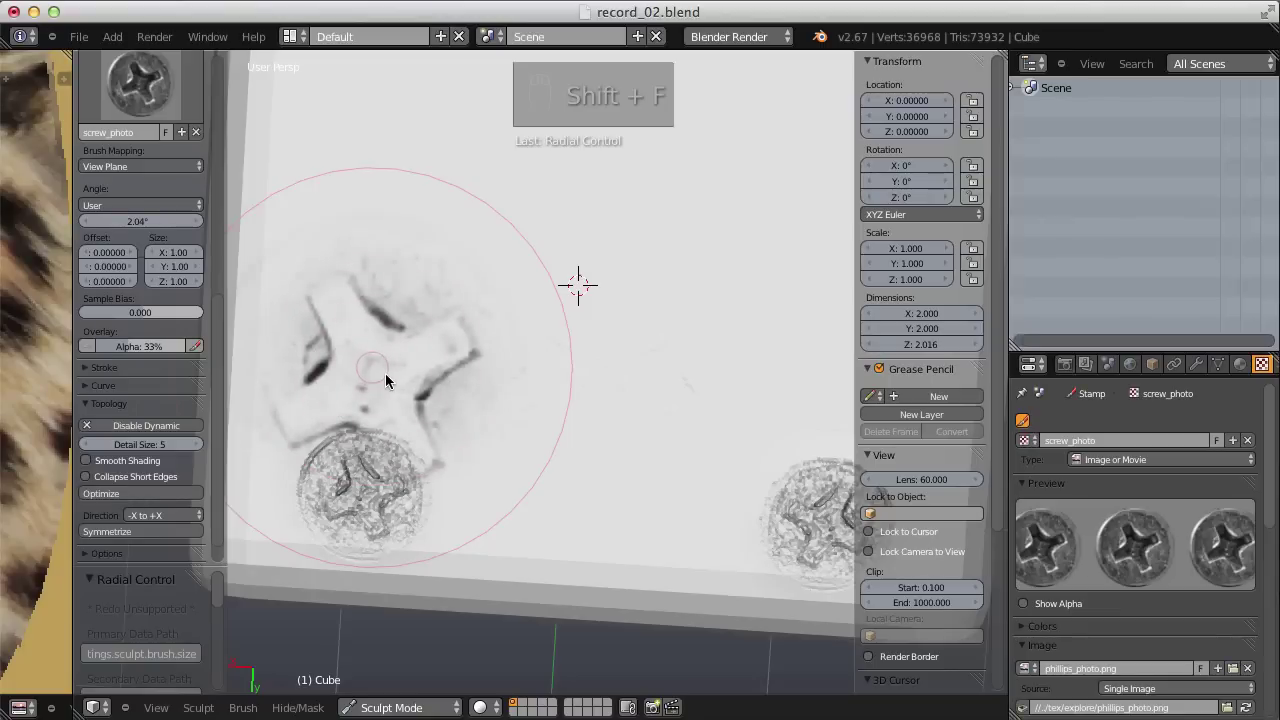
click(382, 373)
click(505, 320)
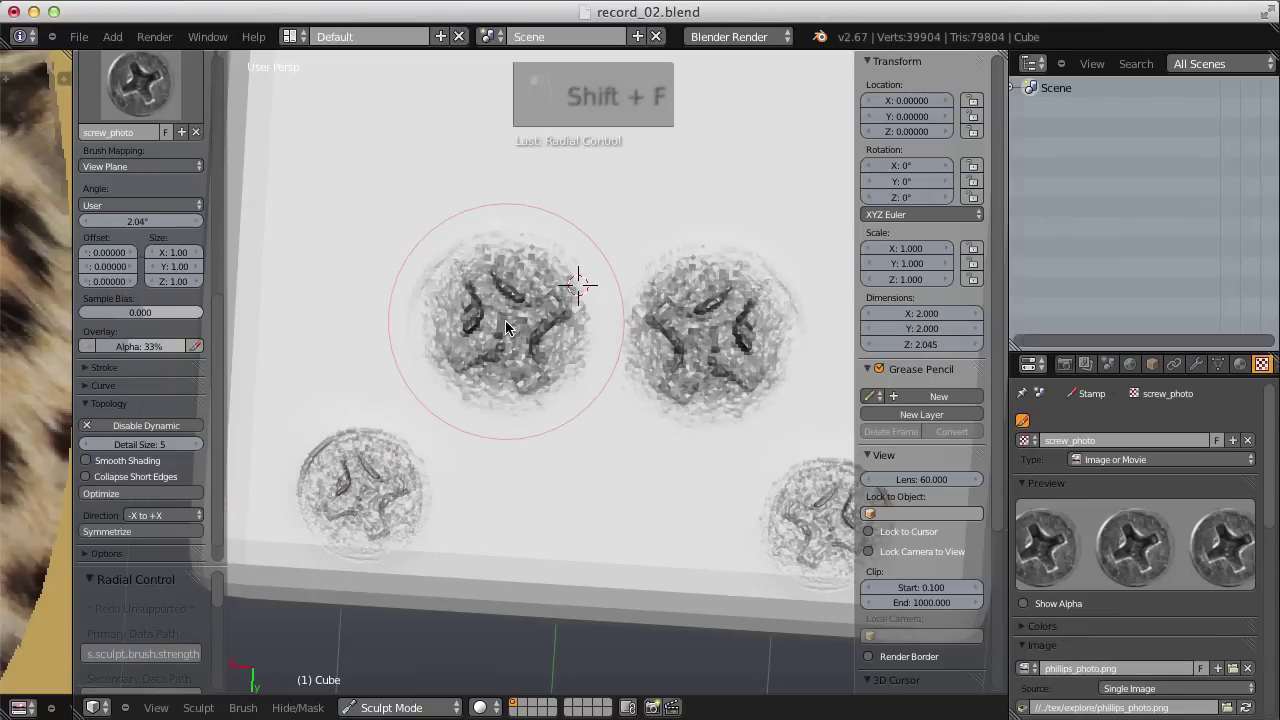
Examine the stamped screw impressions on the cube's top face from several angles and distances, comparing them with the source photo
mouse_move(505, 320)
middle_down()
mouse_move(585, 393)
mouse_move(582, 409)
middle_up()
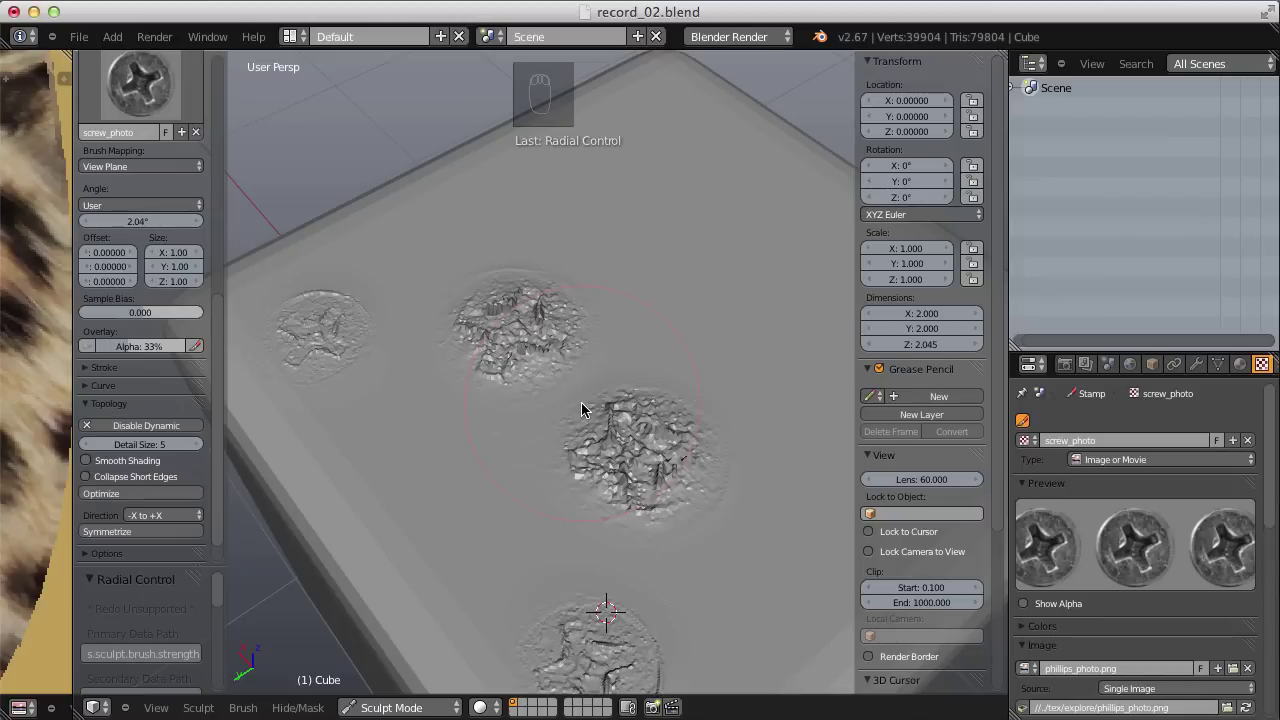
mouse_move(488, 360)
middle_down()
mouse_move(546, 430)
mouse_move(582, 437)
mouse_move(827, 357)
mouse_move(757, 414)
mouse_move(565, 390)
mouse_move(567, 362)
middle_up()
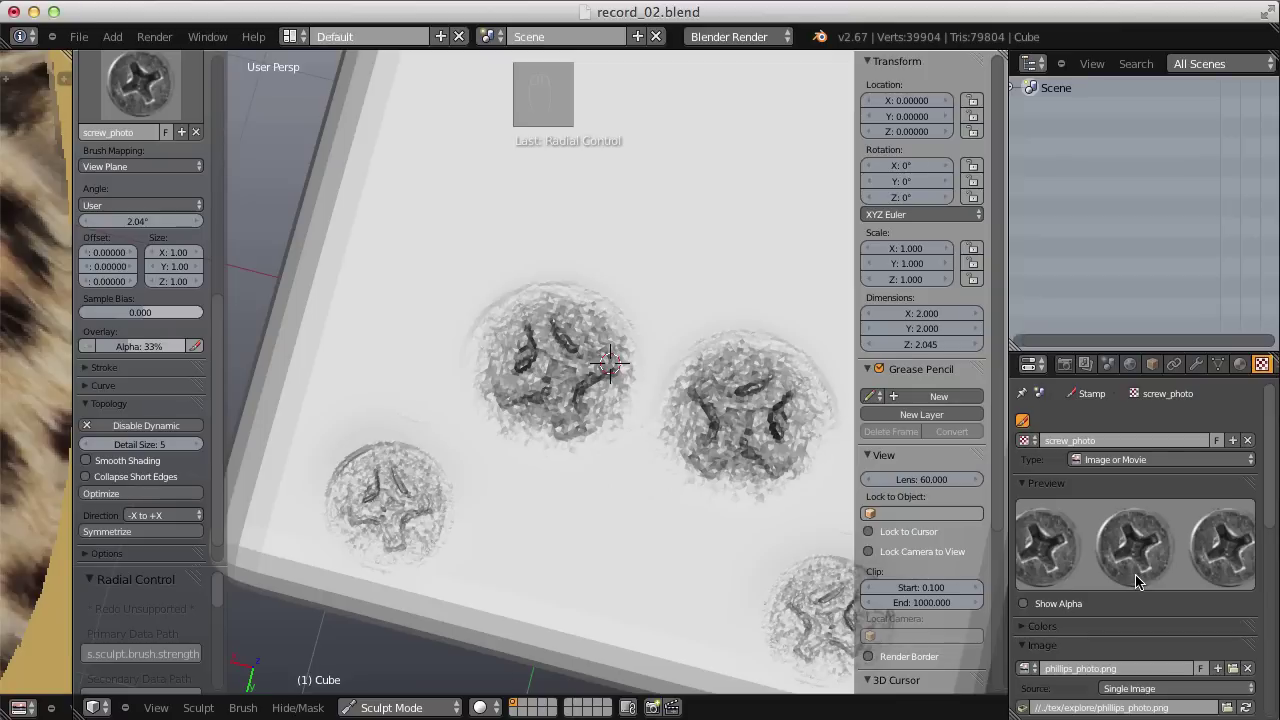
mouse_move(571, 291)
middle_down()
mouse_move(636, 247)
mouse_move(648, 221)
mouse_move(602, 312)
middle_up()
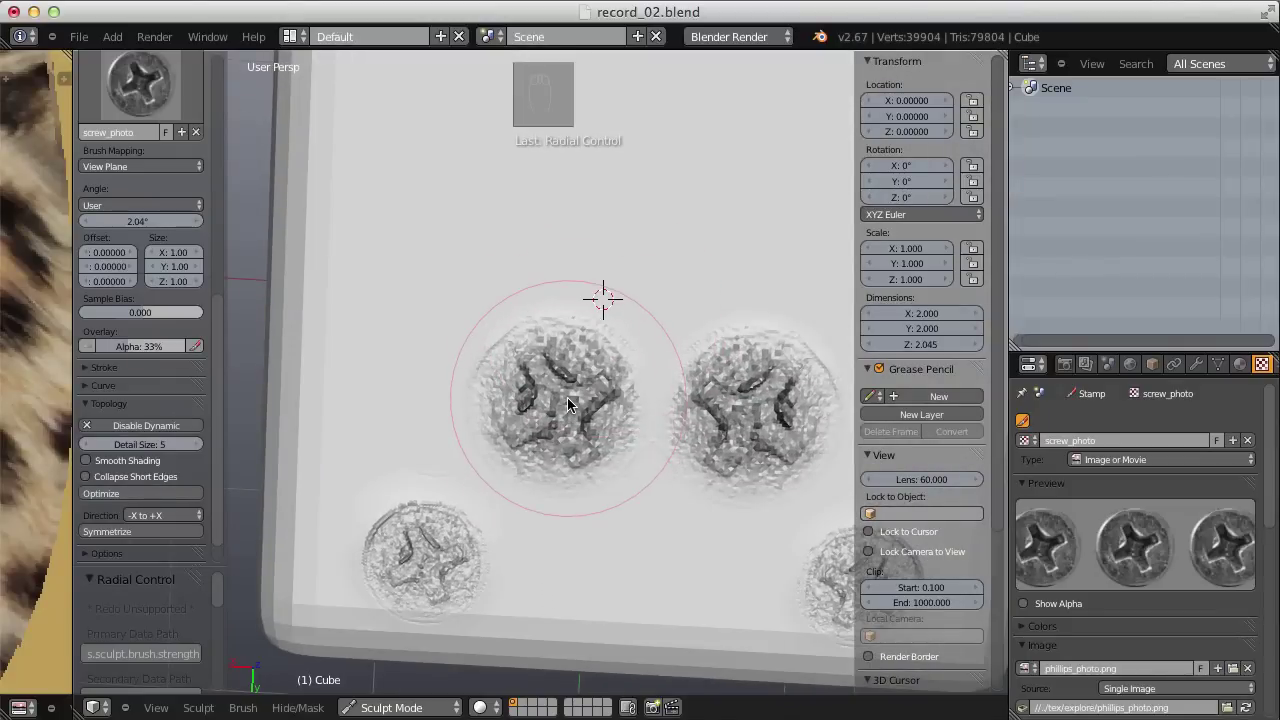
middle_drag(567, 397, 568, 343)
scroll(560, 425, up, 3)
scroll(541, 201, down, 6)
scroll(578, 238, down, 3)
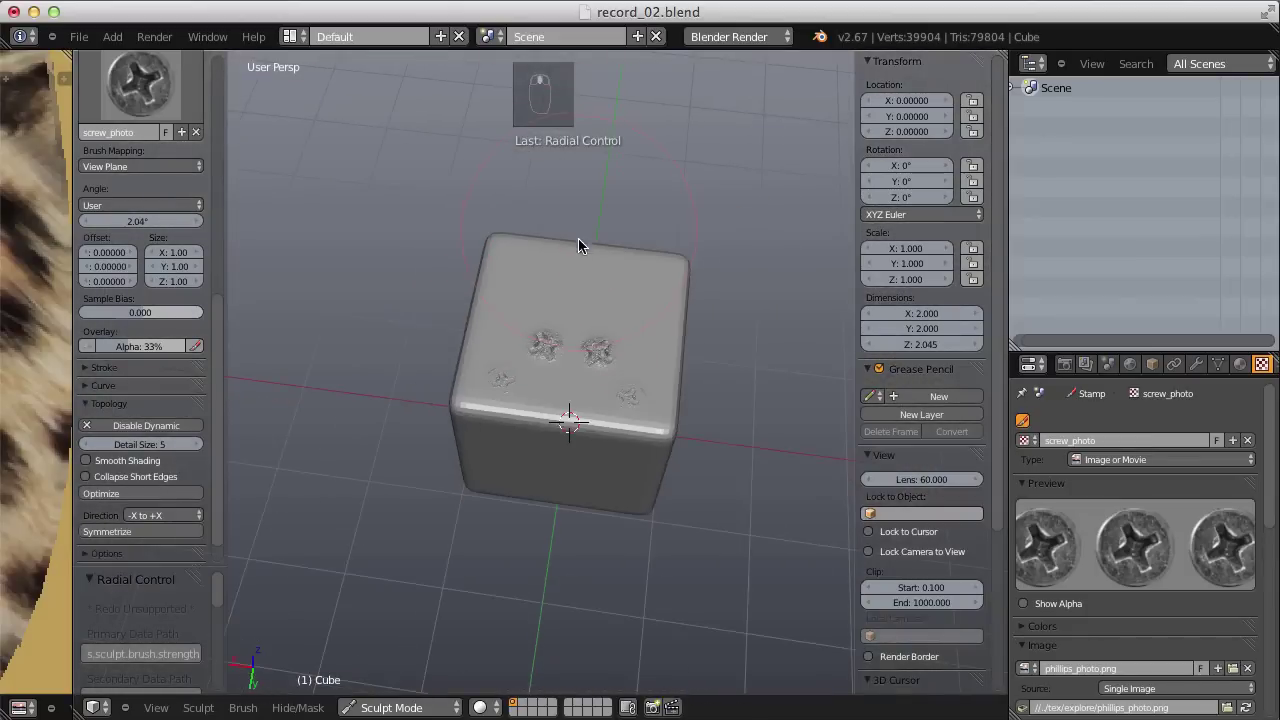
middle_drag(578, 238, 589, 310)
scroll(586, 385, up, 3)
scroll(590, 398, up, 1)
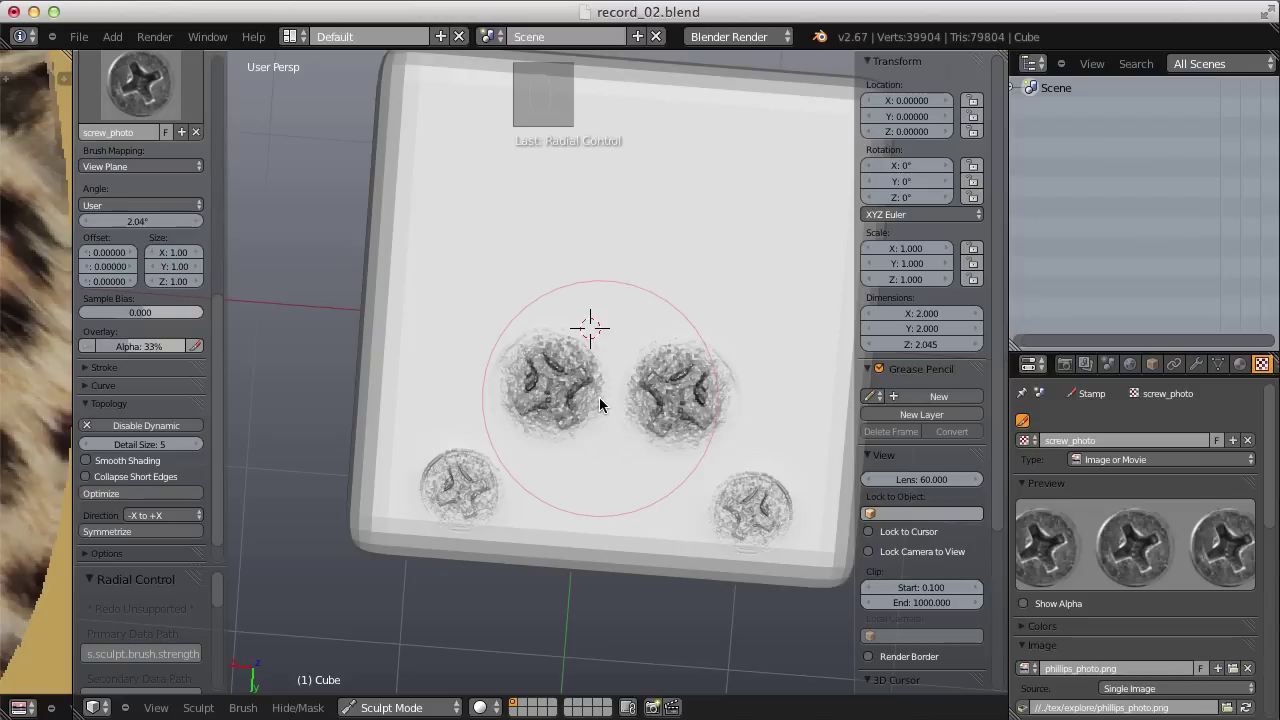
Switch to an empty layer, add a 32-vertex circle mesh of radius 1 and put it into Edit Mode
click(522, 707)
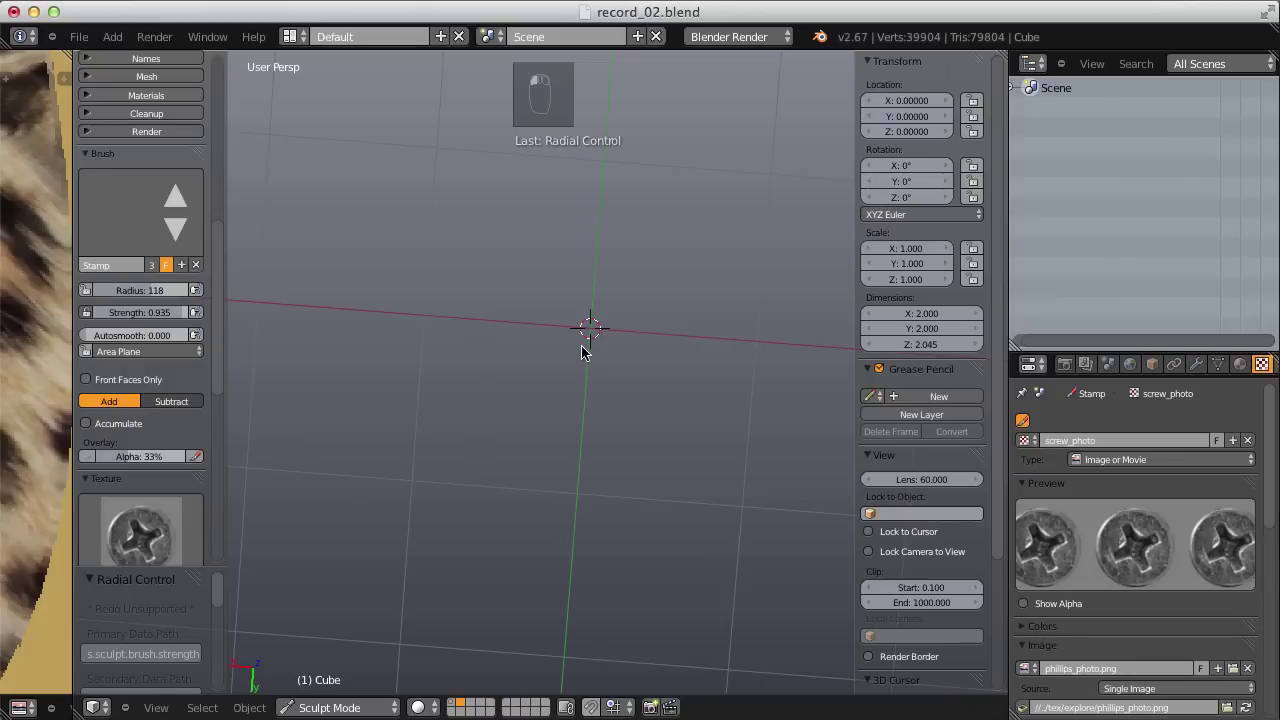
key(shift+a)
mouse_move(579, 350)
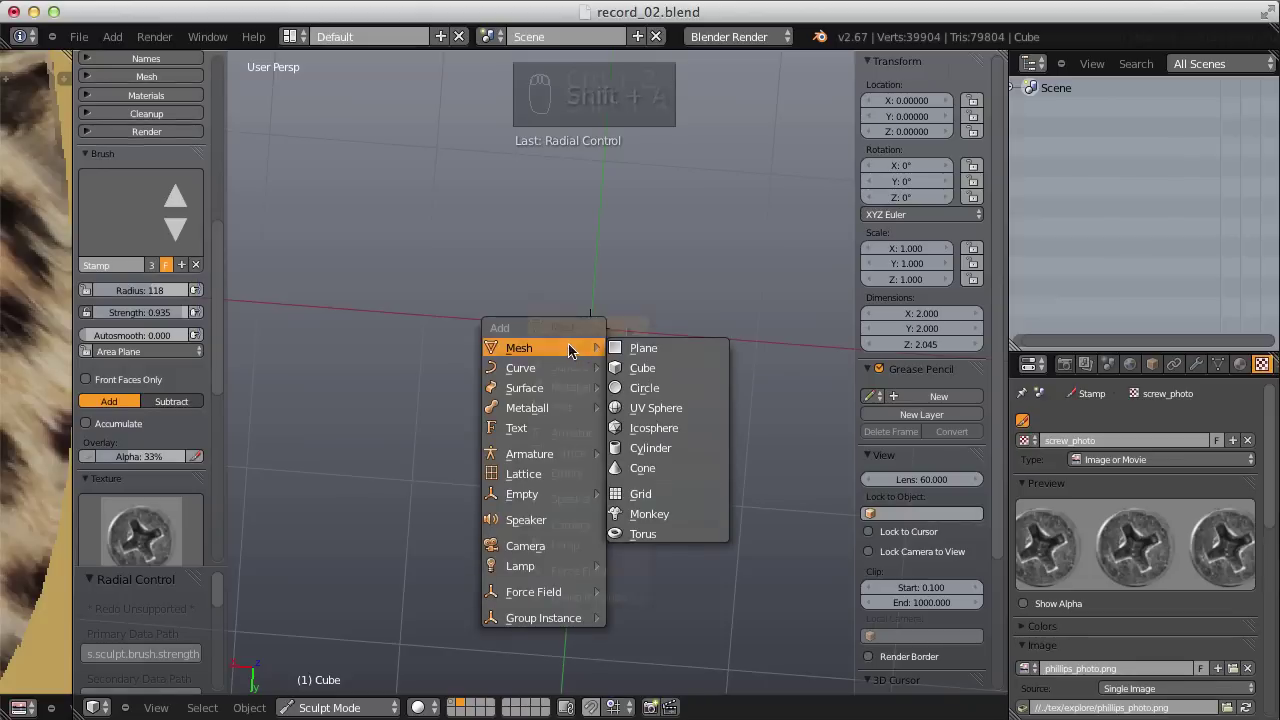
key(ctrl+z)
key(shift+a)
click(687, 368)
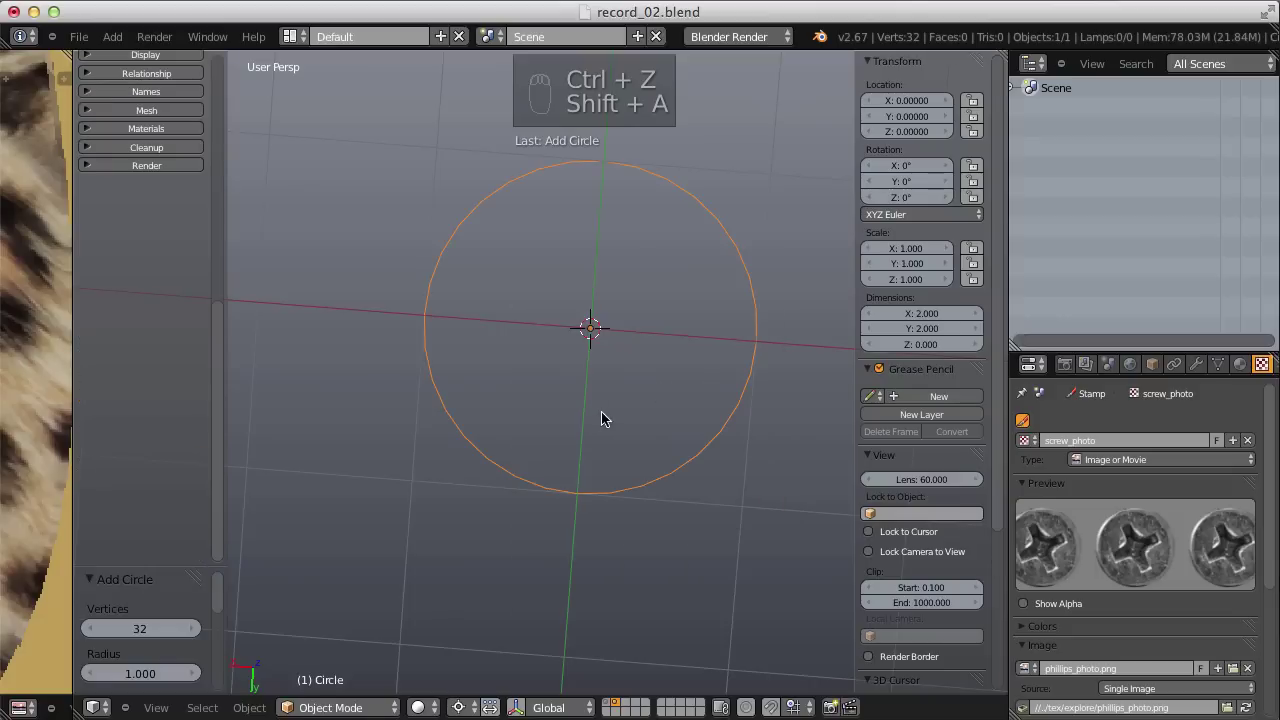
key(Tab)
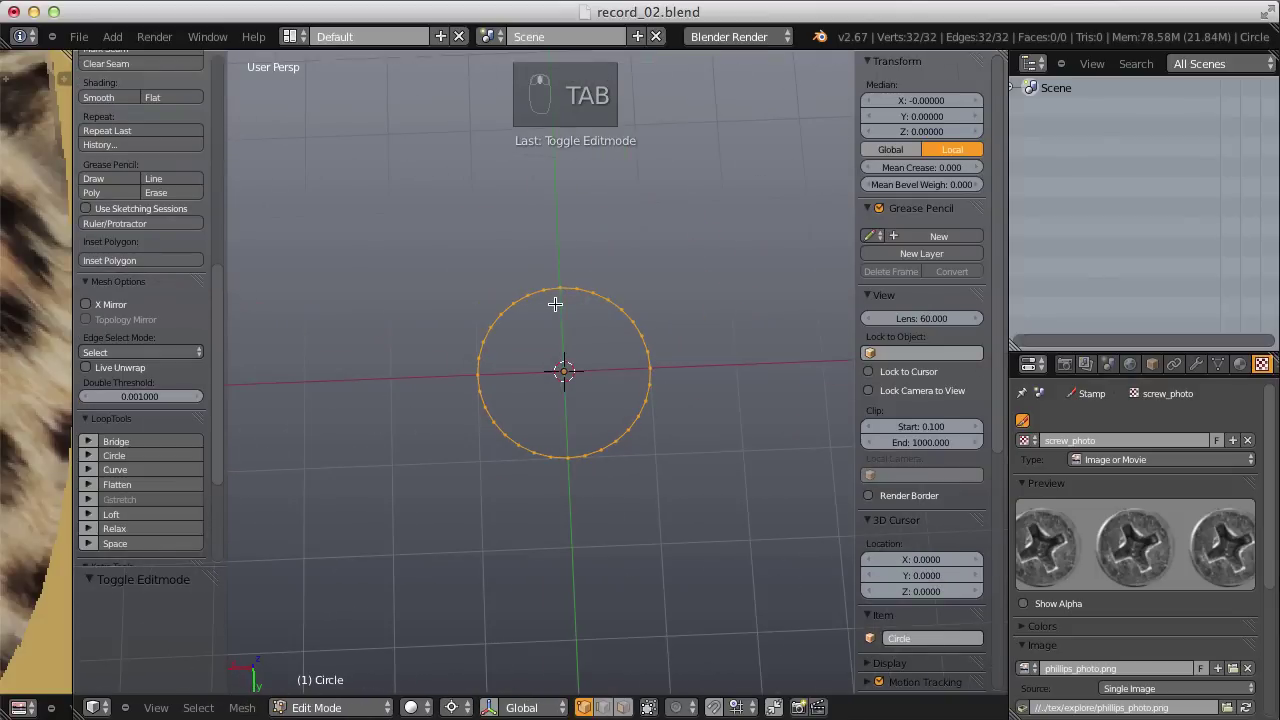
Extrude the circle and scale the new edge outward about nine times to form a wide flat surface around it
key(e)
key(s)
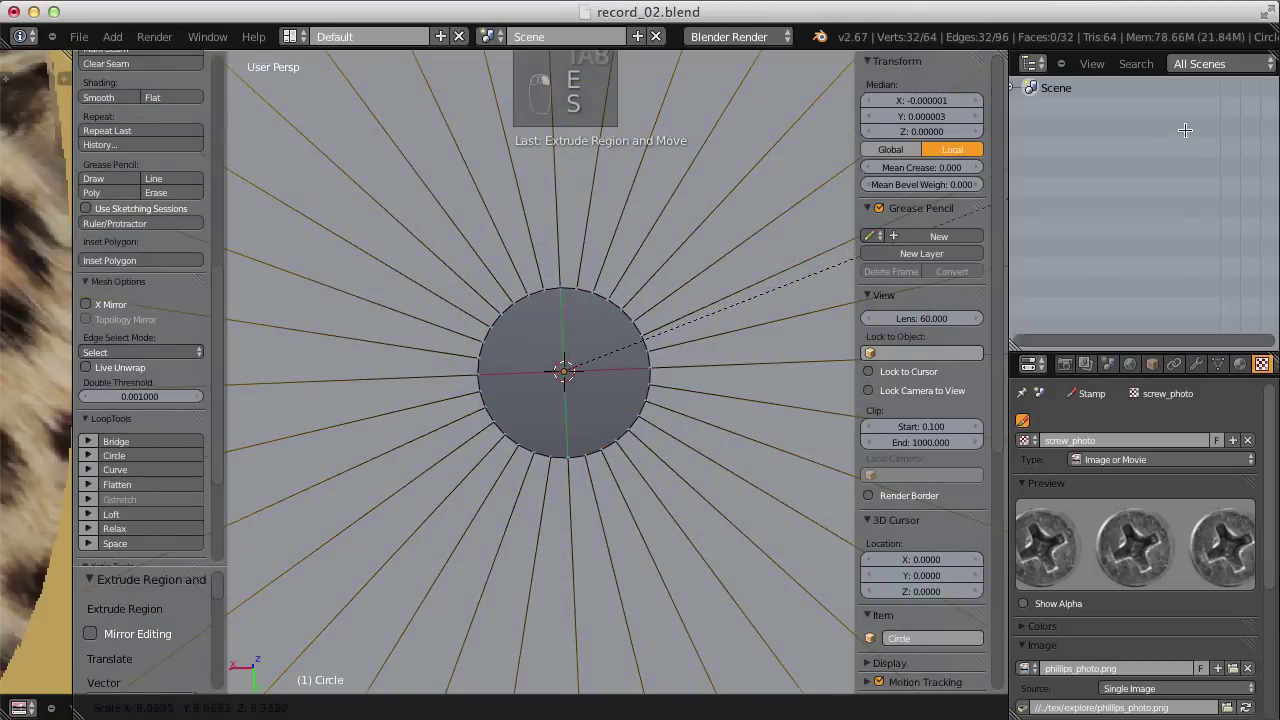
click(1185, 130)
Select the circular hole's rim and extrude it inward, scaling the new loop to 0.364
scroll(480, 372, up, 3)
alt+right_click(488, 260)
shift+middle_drag(660, 308, 694, 357)
key(e)
key(s)
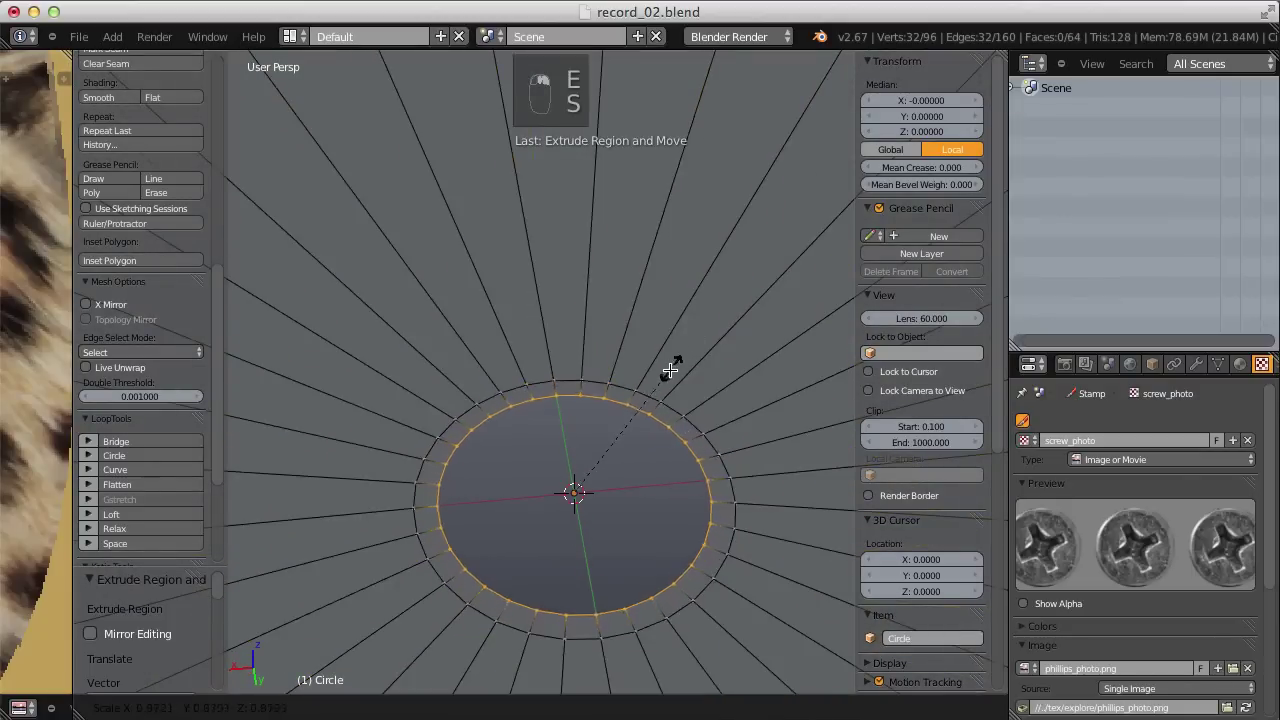
click(611, 437)
Lower the inner loop along Z to a height of about -0.35 to form a funnel-shaped recess
middle_drag(611, 437, 646, 343)
key(g)
key(z)
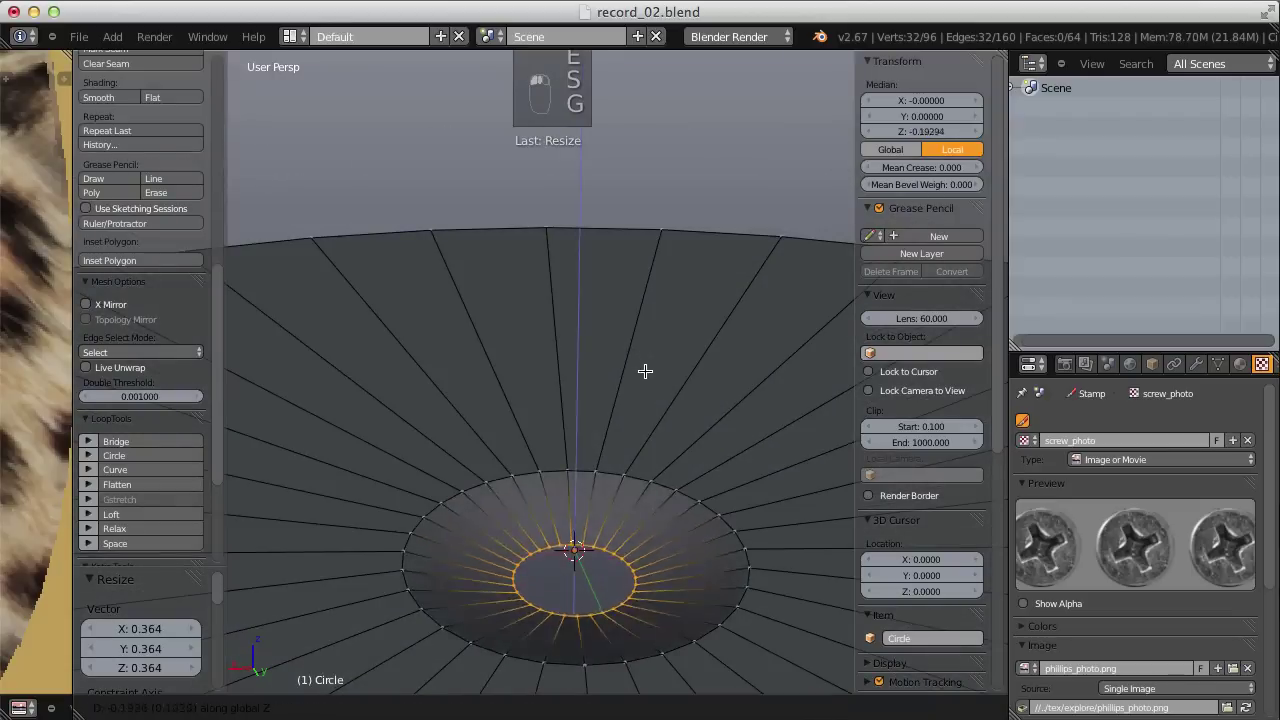
click(650, 423)
middle_drag(650, 423, 649, 170)
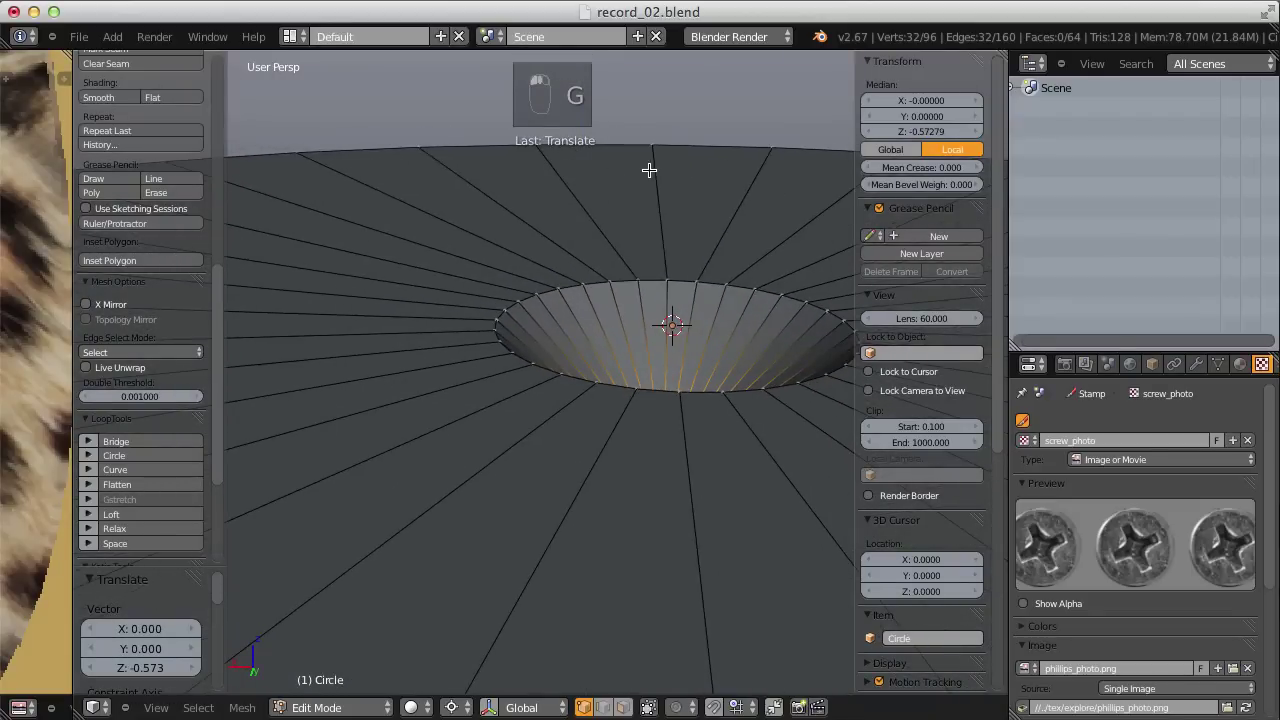
key(g)
key(z)
click(640, 266)
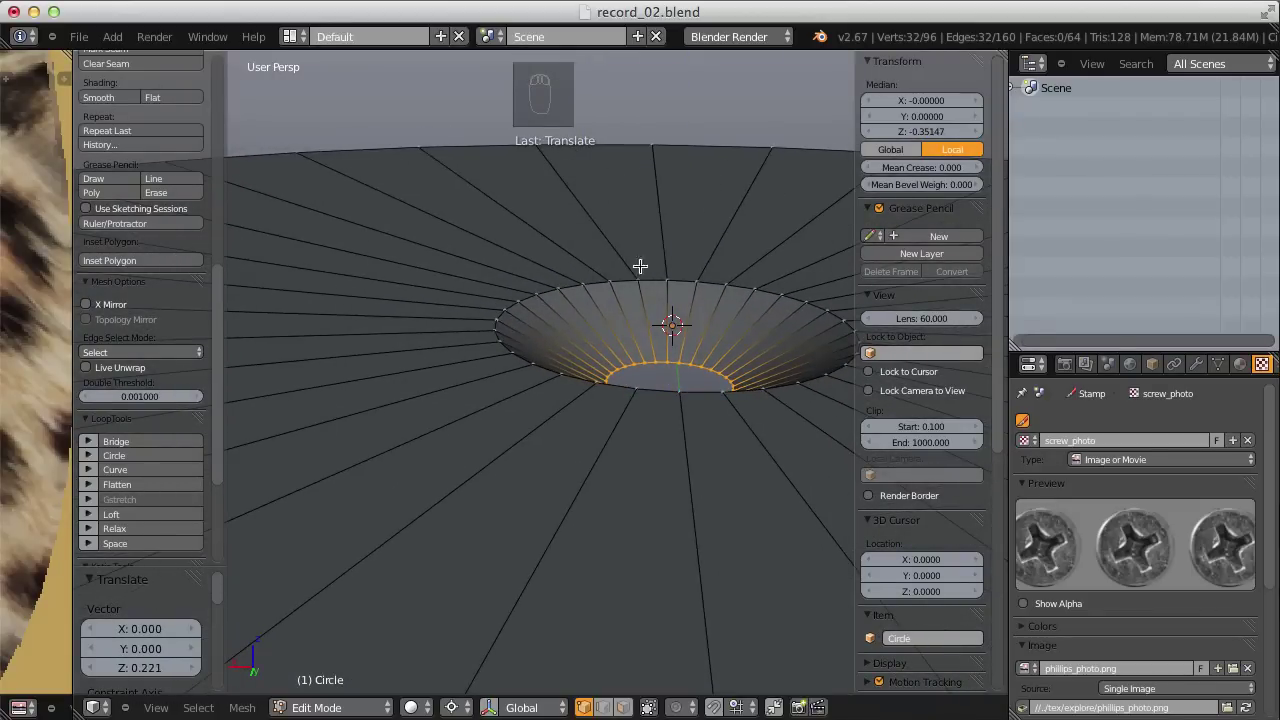
Add two supporting edge loops tight against the recess rim, one just inside and one just outside it
middle_drag(640, 266, 634, 306)
key(ctrl+r)
click(575, 274)
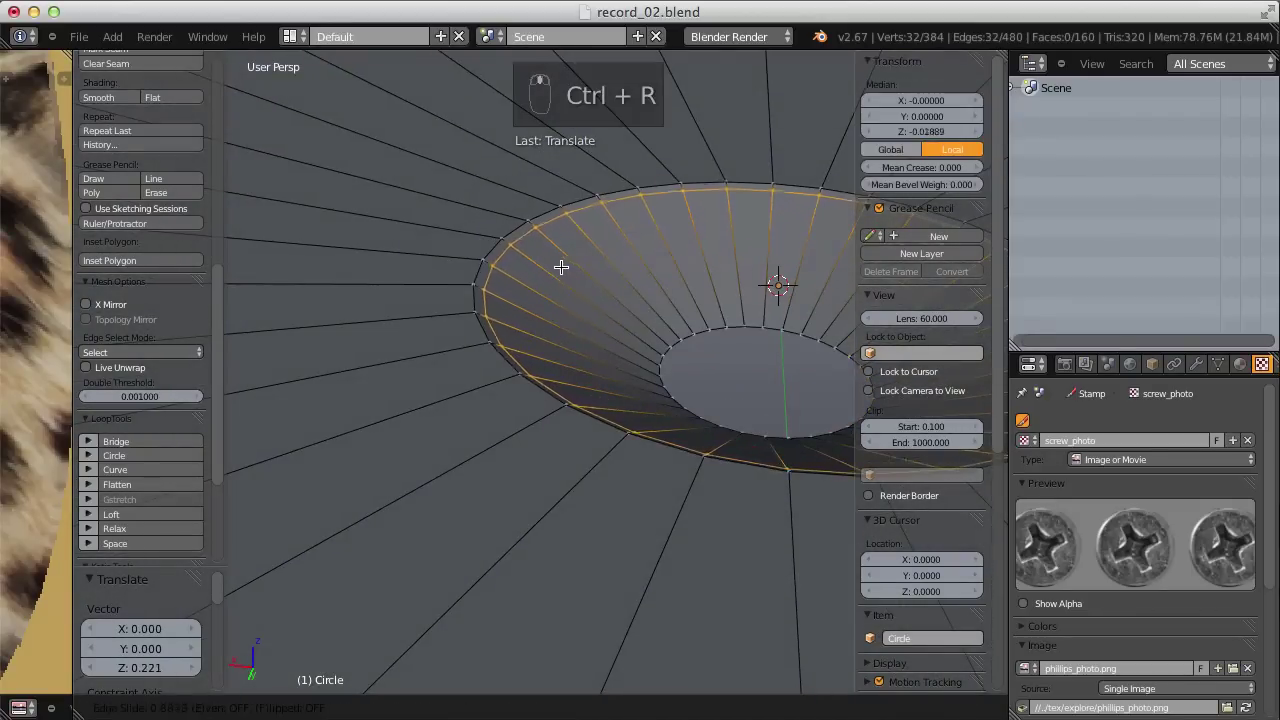
click(554, 266)
key(ctrl+r)
click(506, 251)
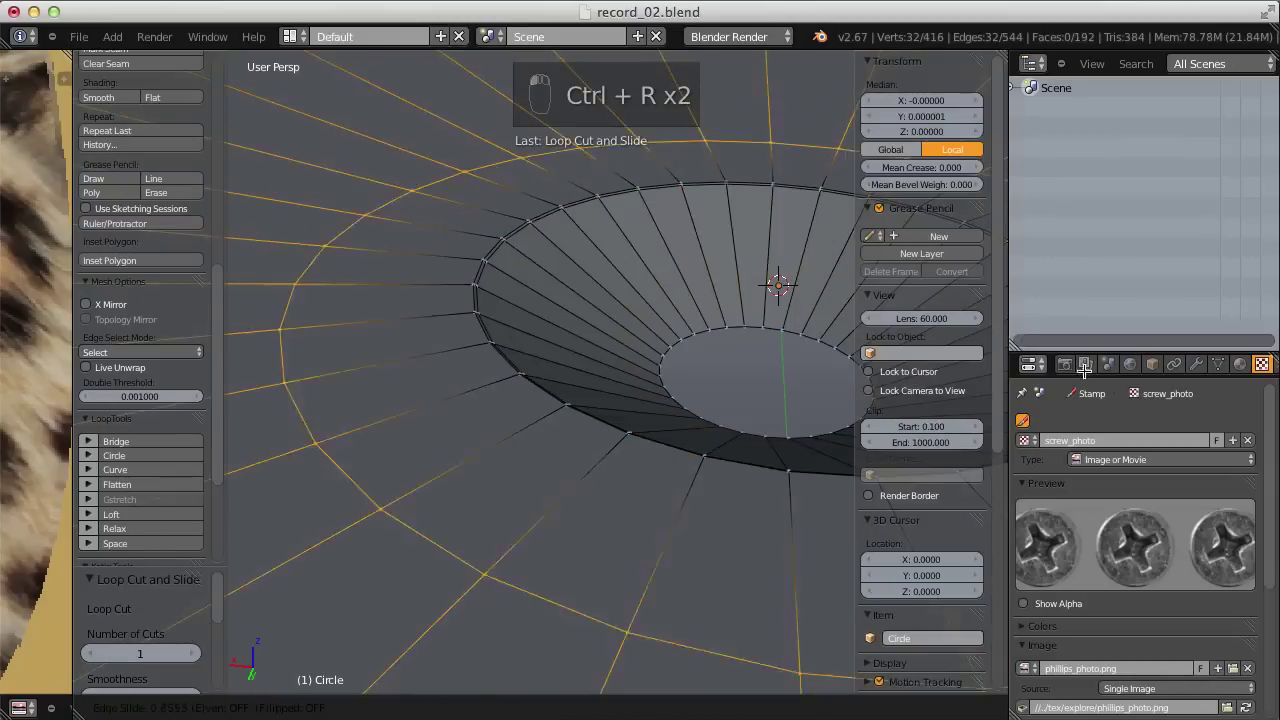
click(1192, 323)
Add one more edge loop on the flat surface surrounding the recess
scroll(546, 374, down, 6)
key(ctrl+r)
click(462, 317)
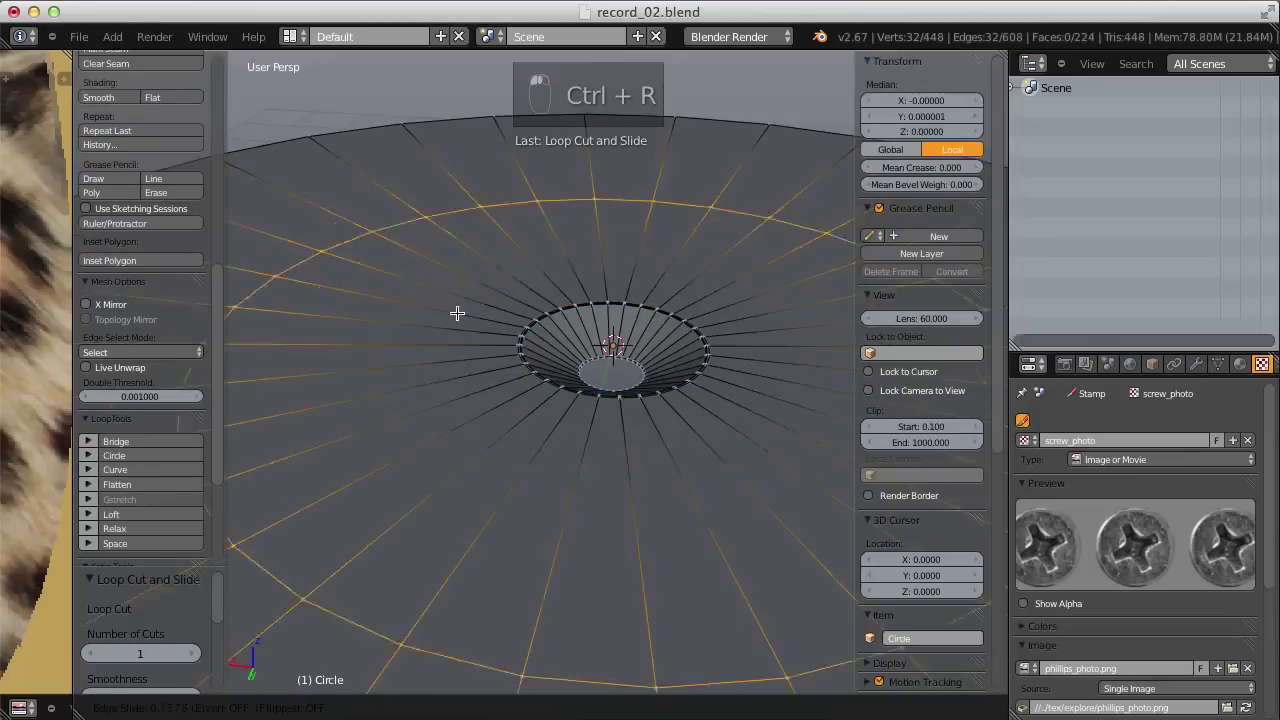
click(606, 271)
Select the recess wall by growing the selection twice from its bottom edge loop, and duplicate those faces in place
scroll(606, 280, up, 5)
shift+middle_drag(606, 290, 457, 372)
scroll(459, 376, up, 1)
alt+right_click(506, 412)
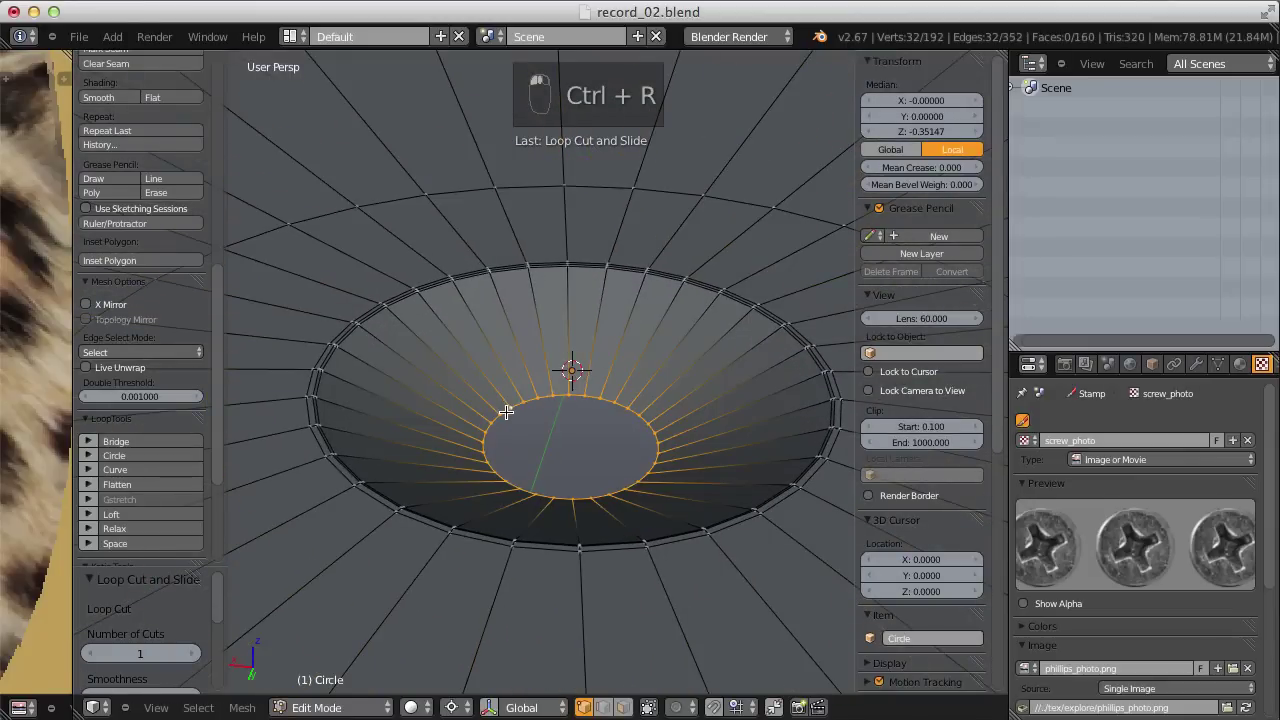
key(ctrl+KP_Add)
key(ctrl+KP_Add)
scroll(651, 318, up, 3)
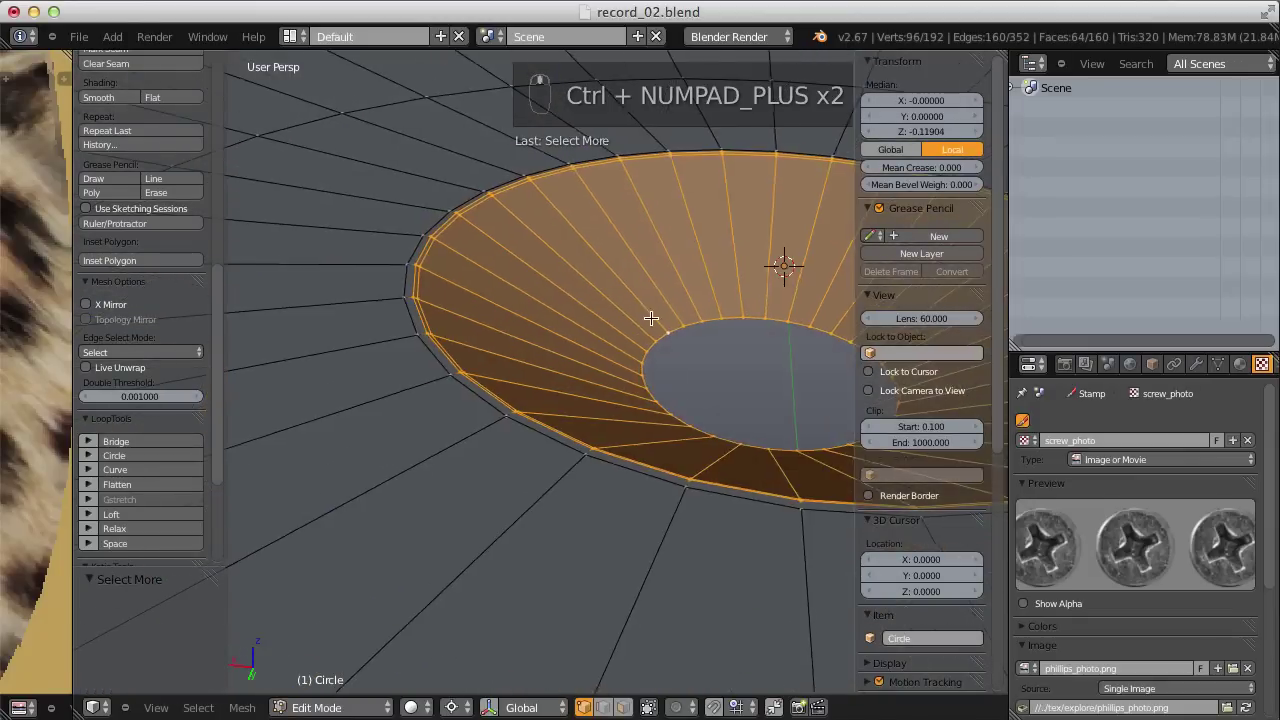
mouse_move(651, 318)
middle_down()
mouse_move(617, 371)
mouse_move(637, 331)
middle_up()
key(shift+d)
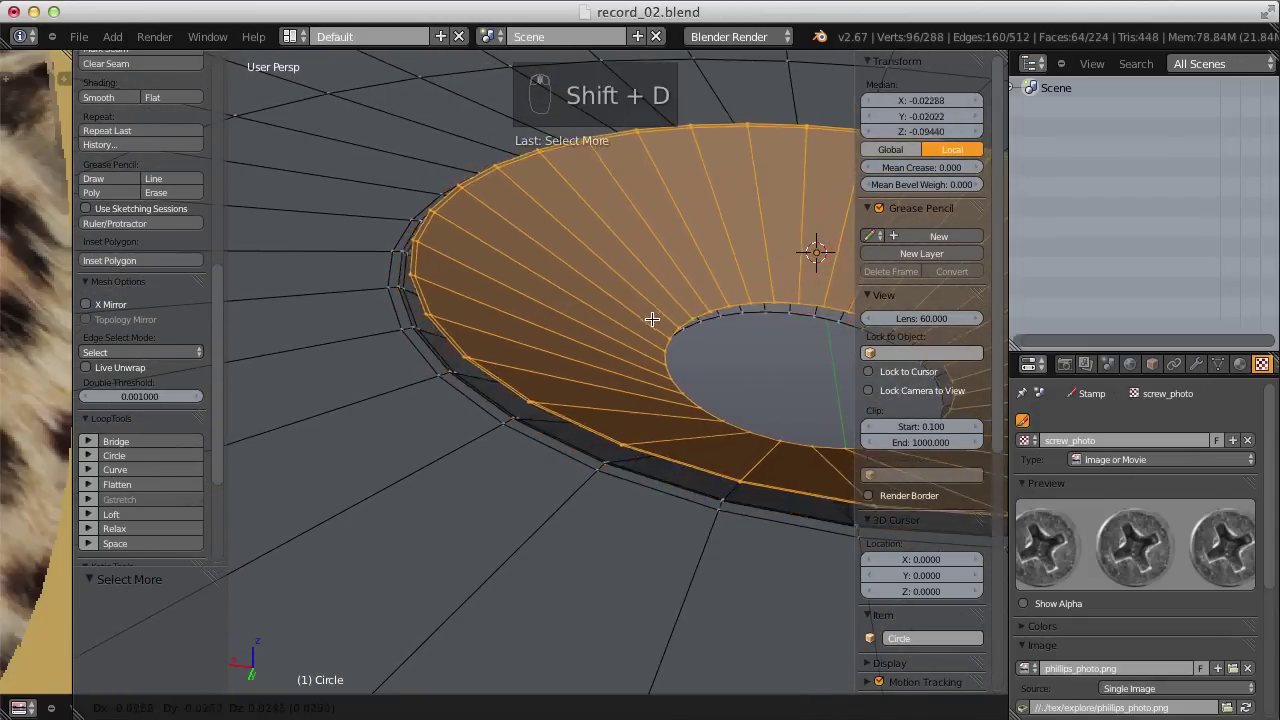
right_click(652, 318)
Scale the duplicated wall to 0.894 and, in wireframe view, lower it by 0.0475 along Z
middle_drag(683, 294, 605, 313)
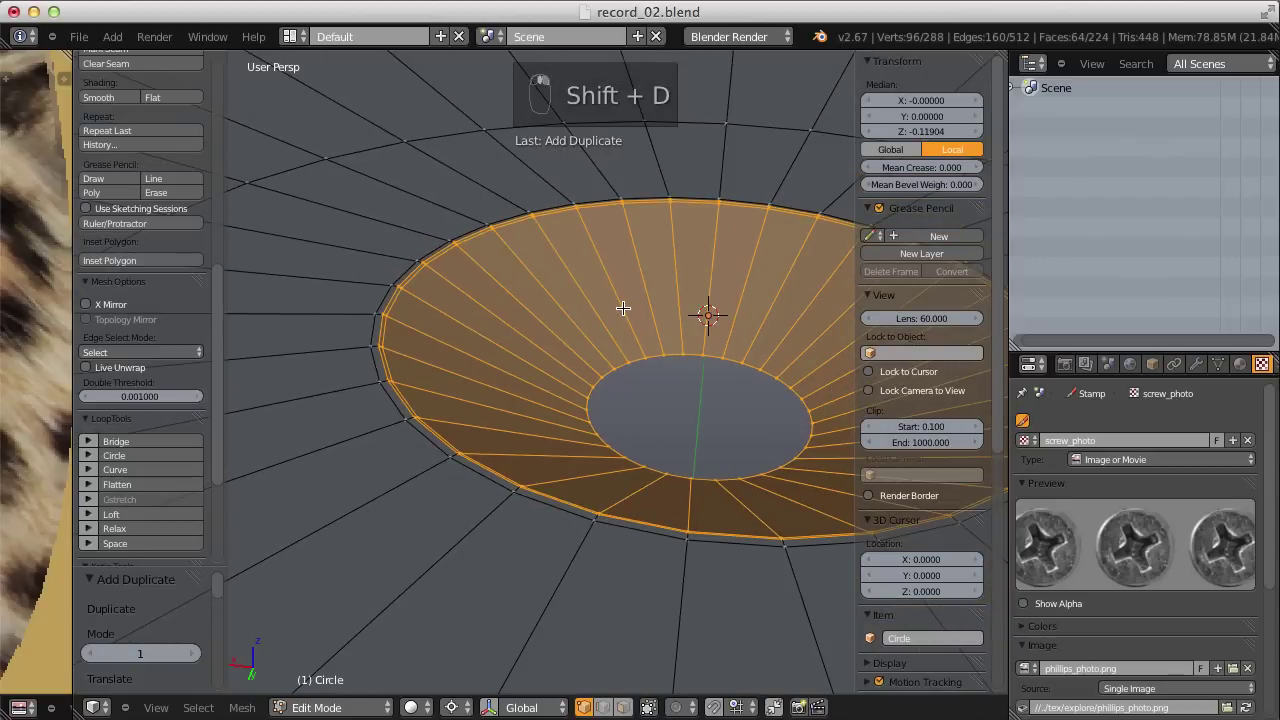
key(s)
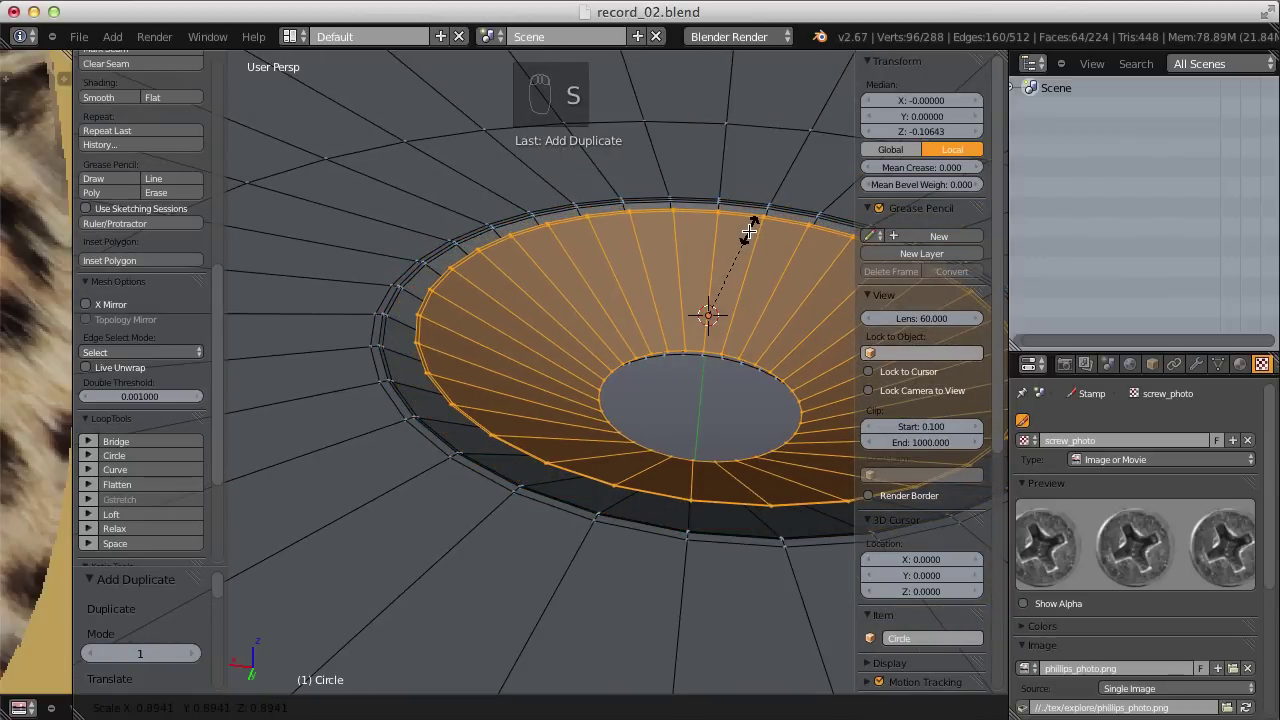
click(749, 230)
middle_drag(749, 230, 654, 229)
key(z)
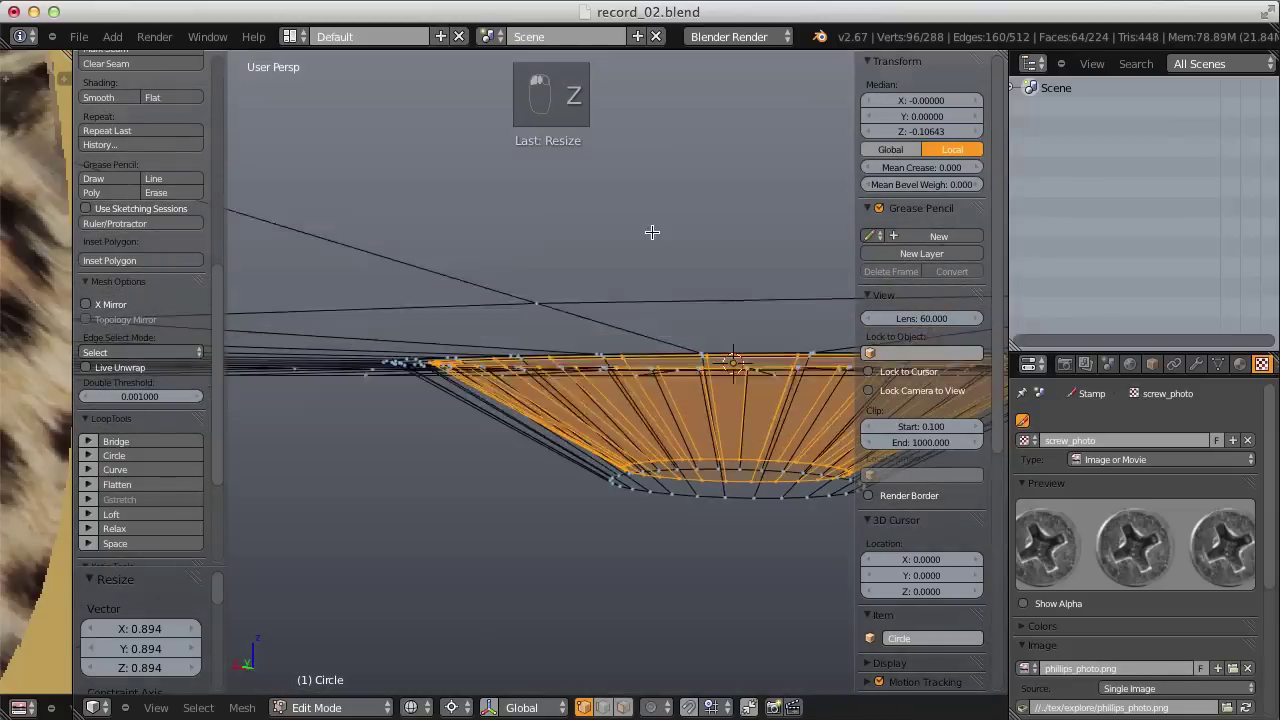
key(g)
key(z)
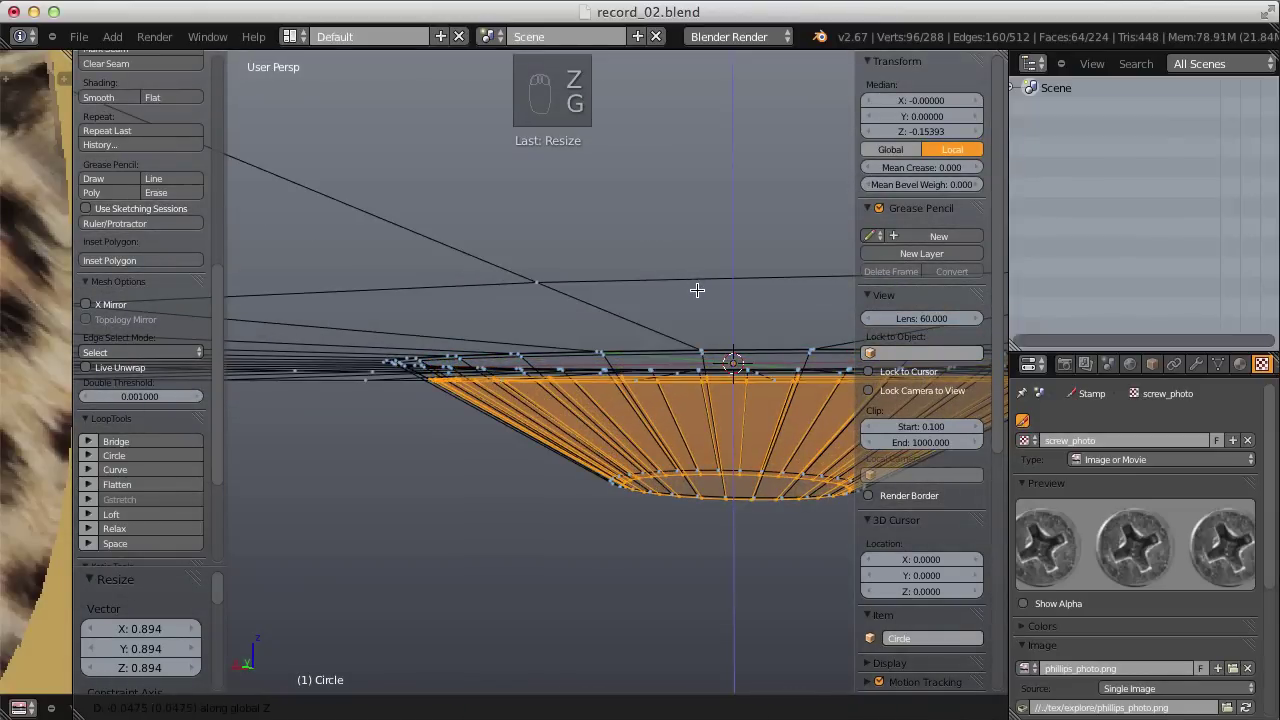
click(697, 290)
Select the upper edge loop of the duplicated funnel and extrude it inward by scaling the new loop down
middle_drag(526, 329, 413, 432)
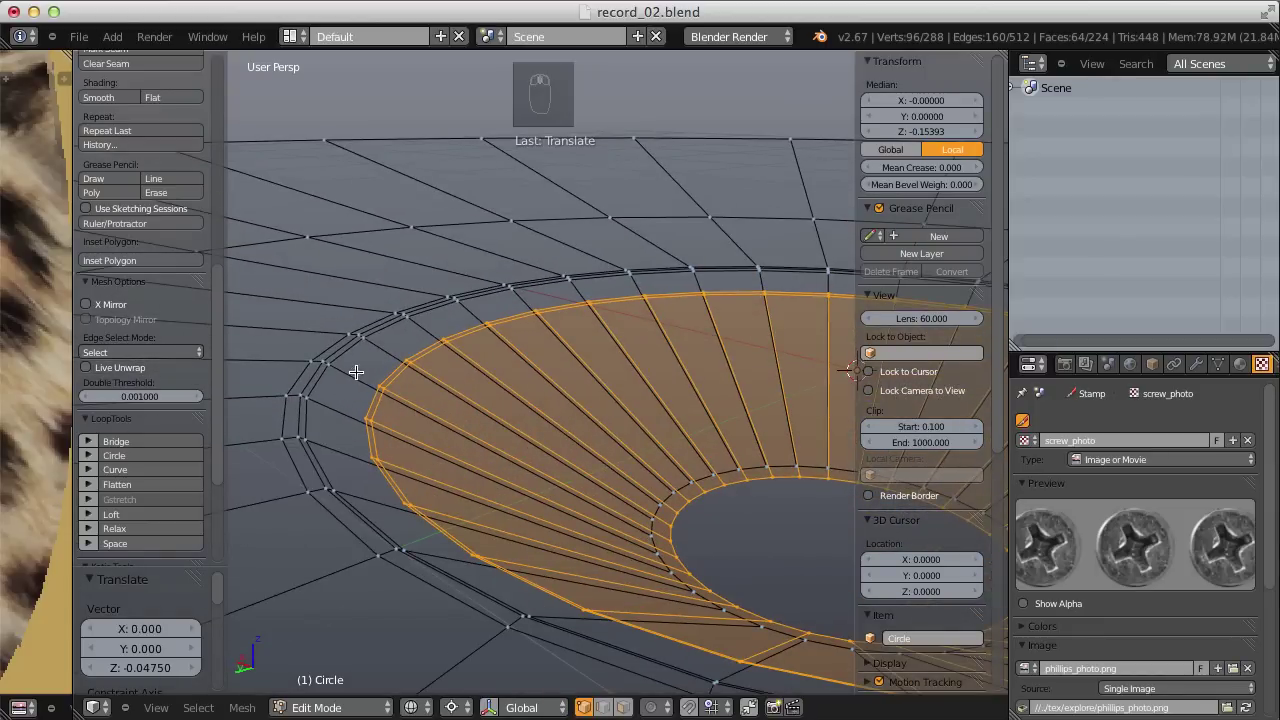
middle_drag(356, 372, 450, 337)
alt+right_click(433, 369)
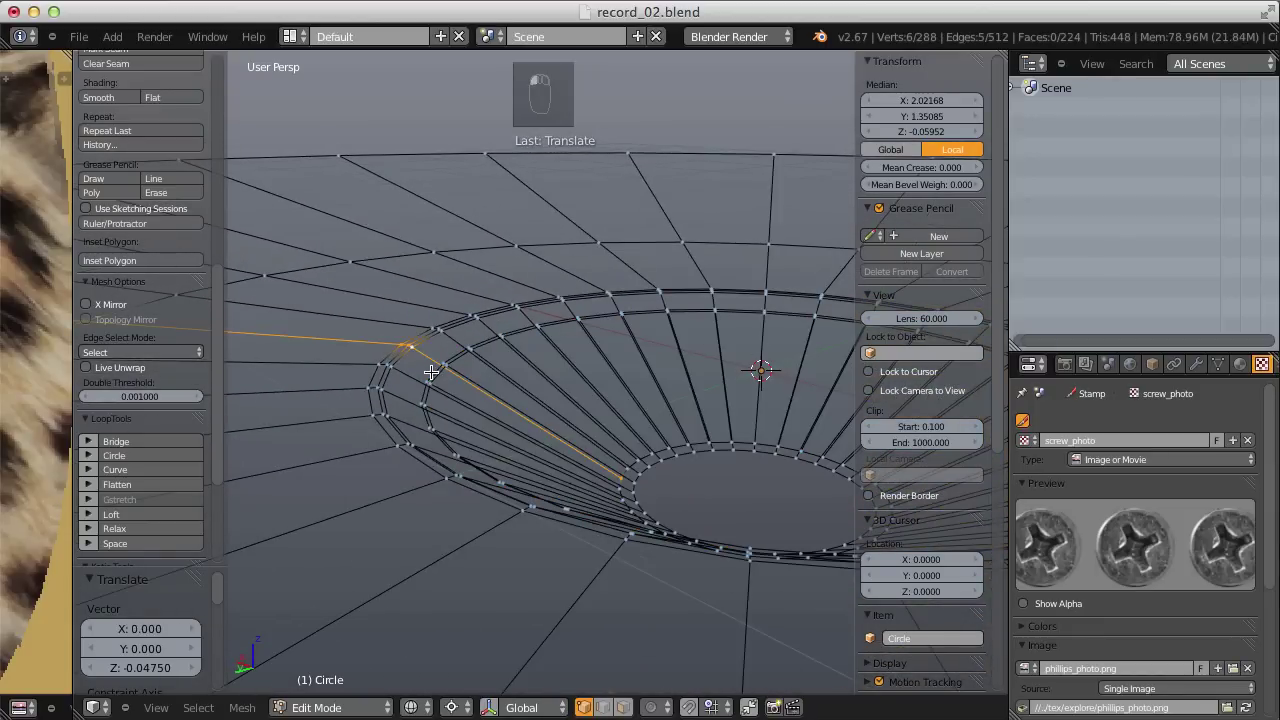
alt+right_click(431, 372)
middle_drag(606, 371, 683, 371)
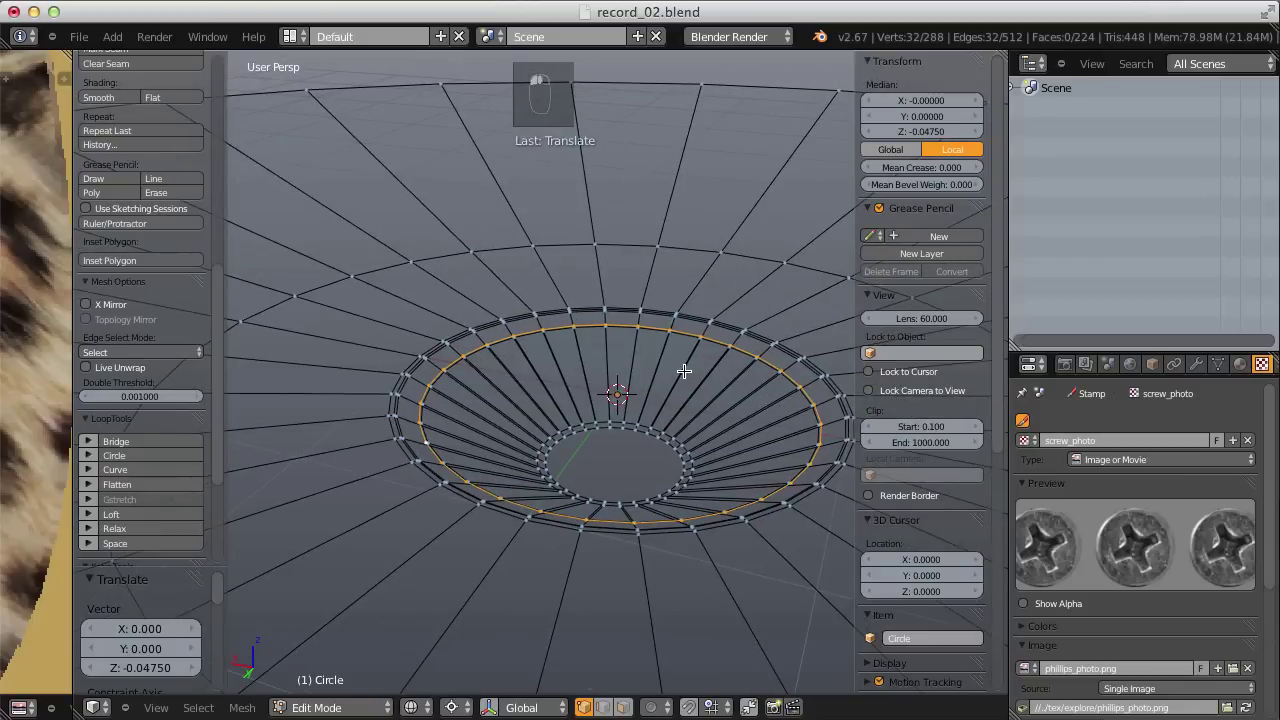
key(e)
right_click(725, 337)
key(s)
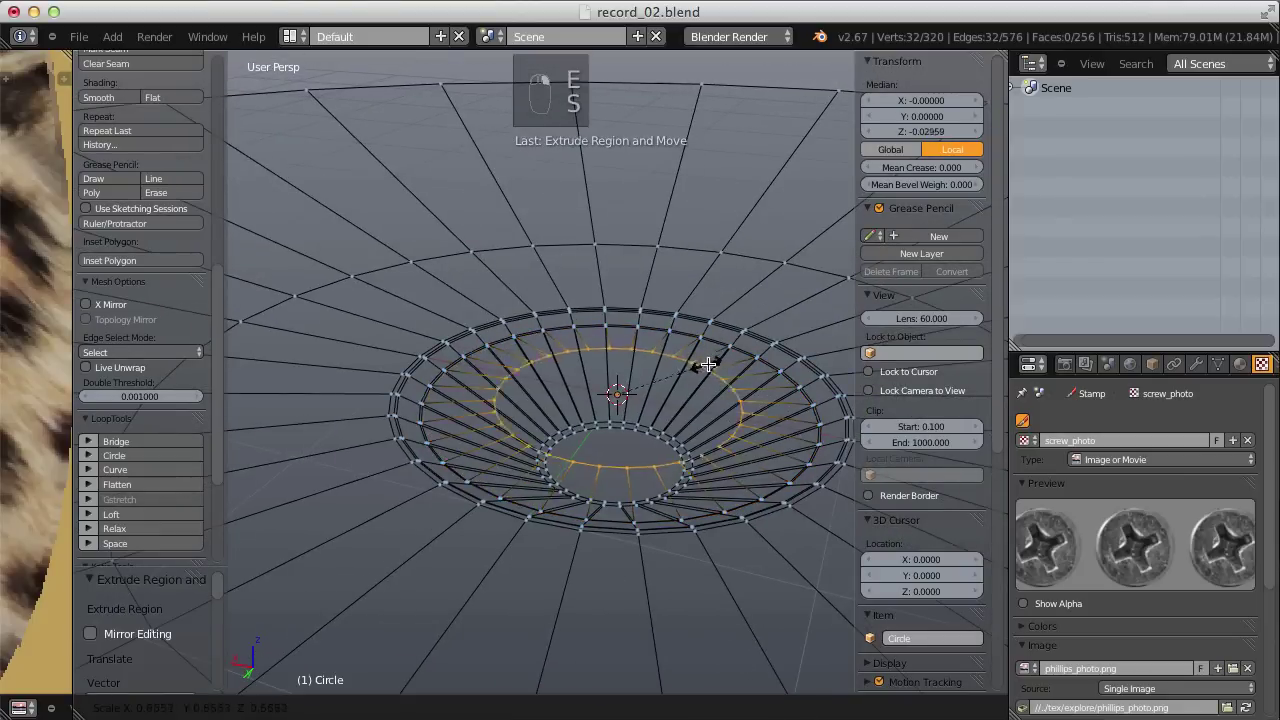
click(722, 375)
Raise the extruded loop along Z to a height of about 0.15 to start the screw head's dome
middle_drag(722, 375, 693, 396)
key(g)
key(z)
click(651, 442)
middle_drag(651, 442, 660, 371)
key(g)
click(631, 429)
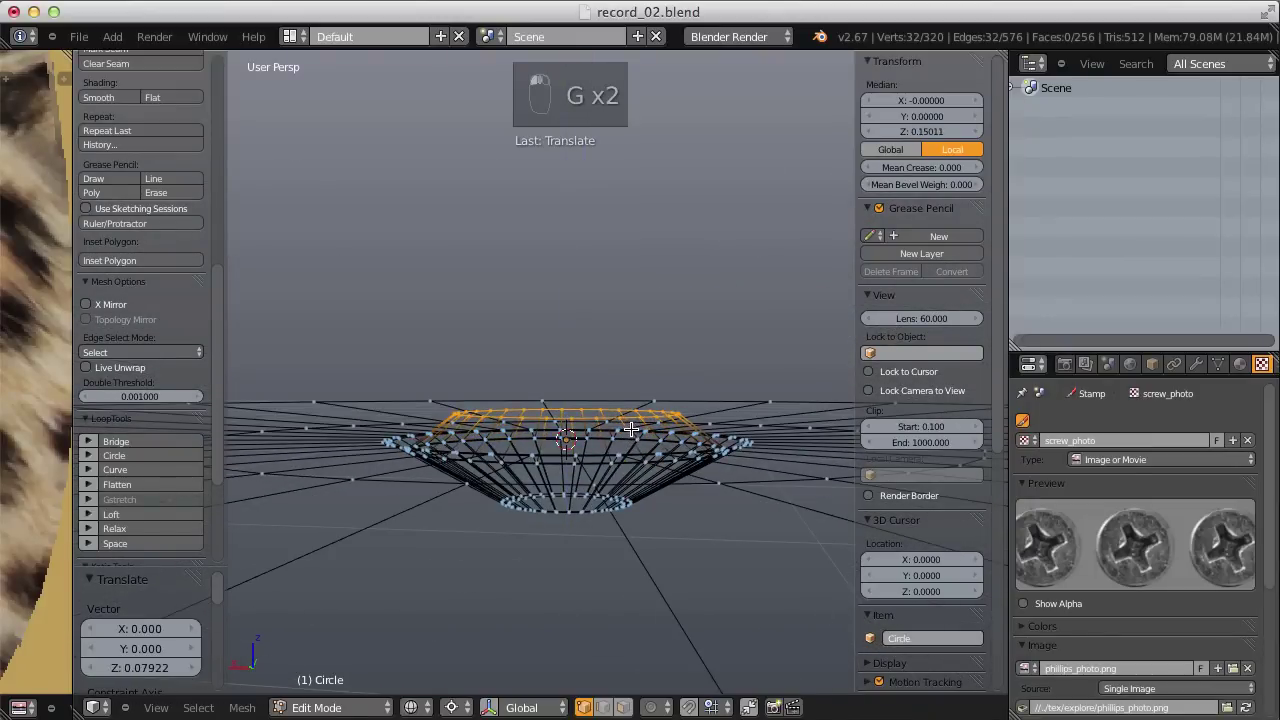
Extrude another dome ring scaled to 0.474, raise it 0.198 along Z and fine-tune its scale by 0.931
key(e)
click(703, 410)
key(s)
click(637, 428)
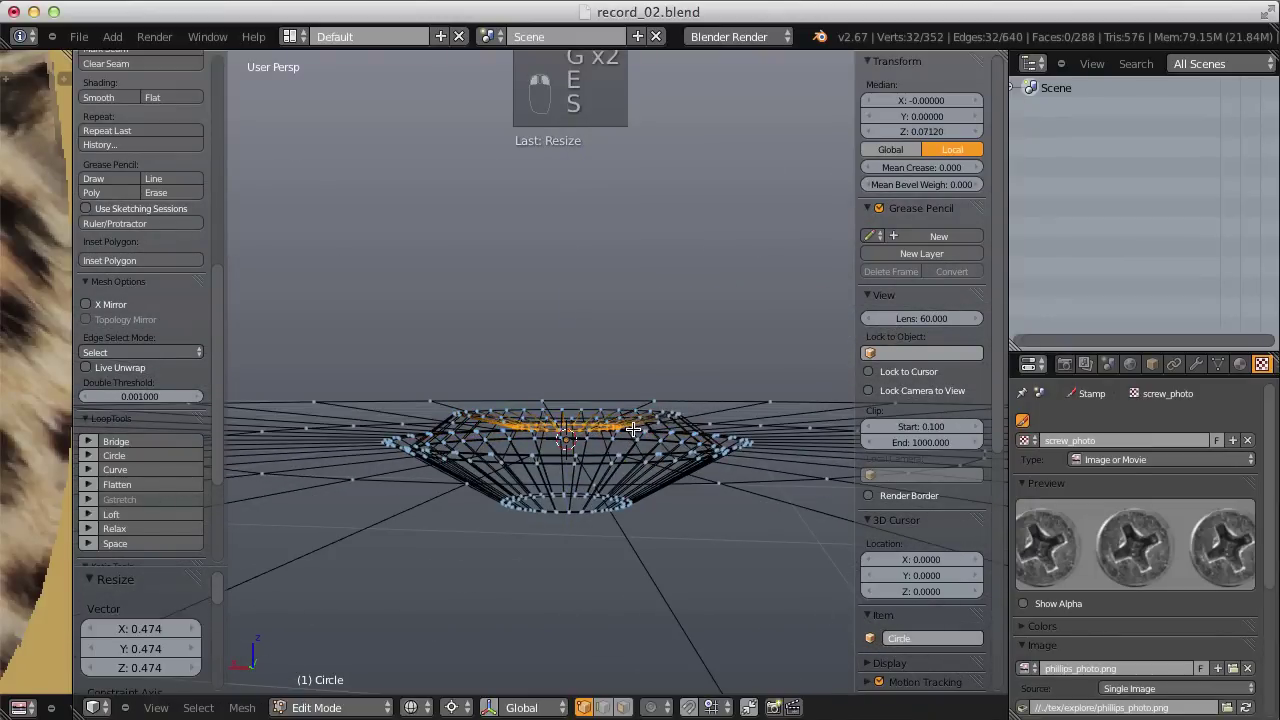
key(g)
key(z)
click(636, 395)
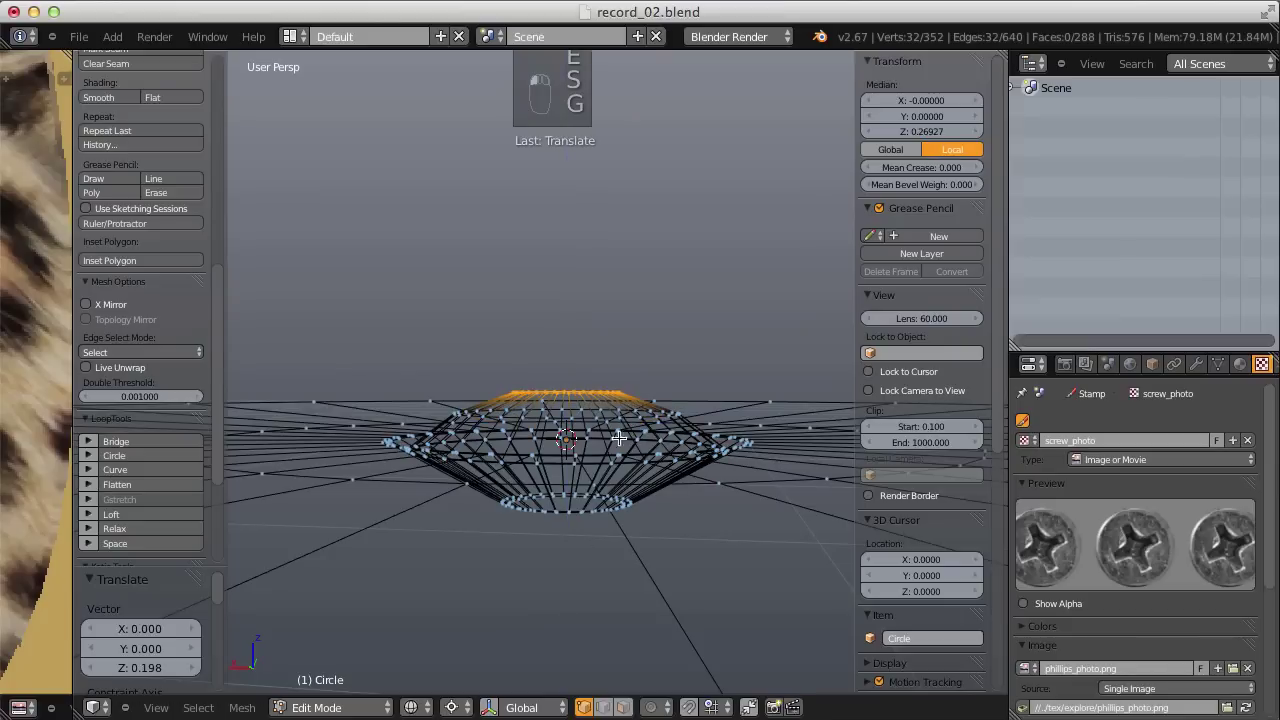
key(s)
click(686, 472)
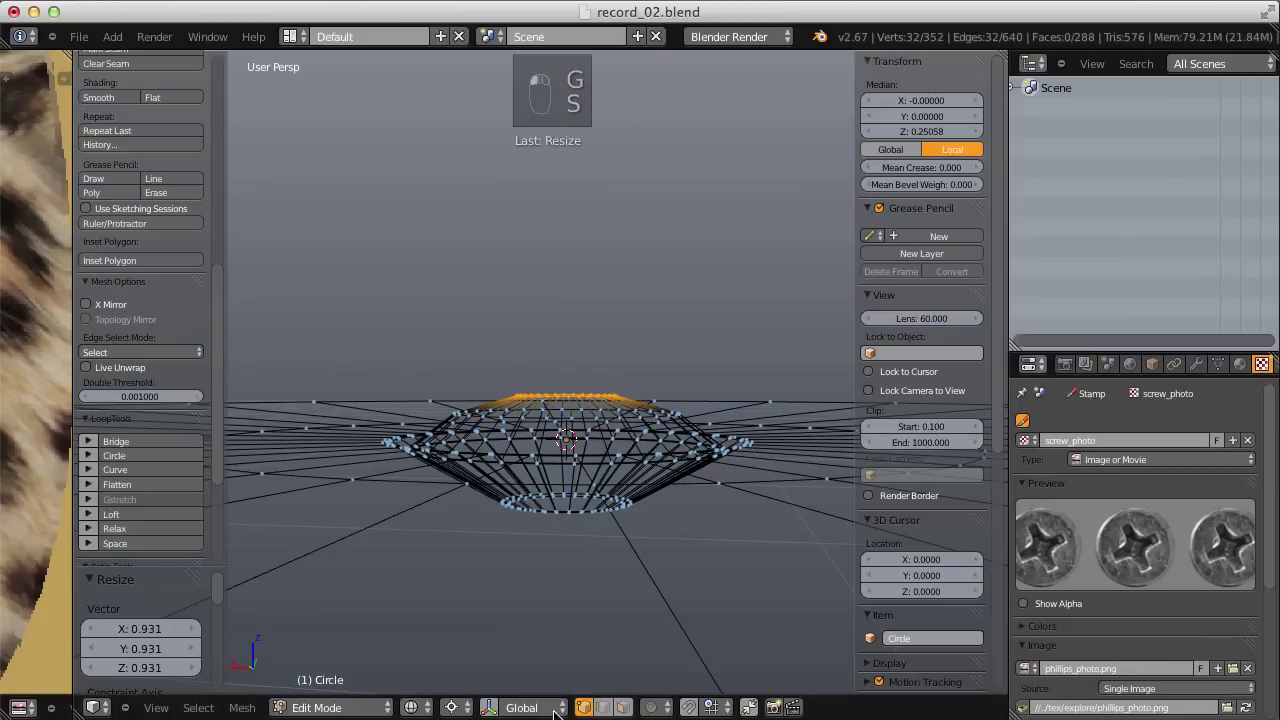
Change the pivot point from the 3D cursor so scaling centres on the selection, and return to solid shading
click(455, 707)
click(480, 644)
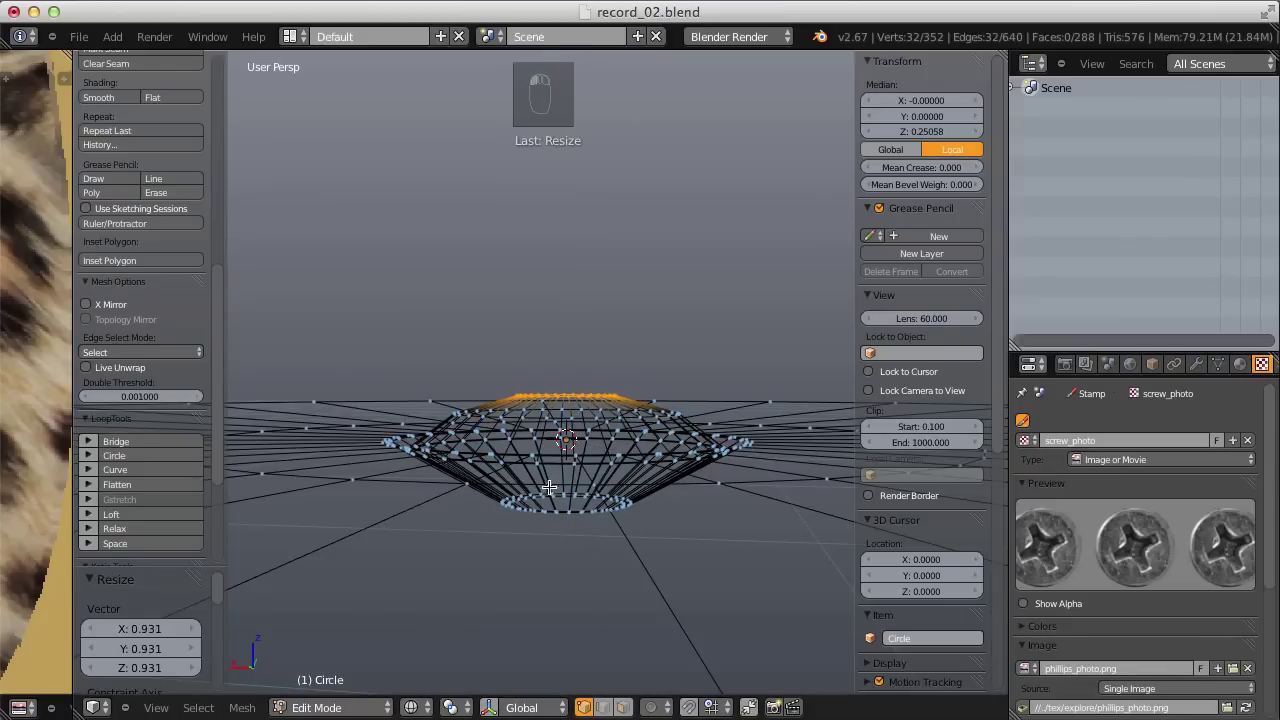
middle_drag(549, 487, 531, 580)
scroll(531, 580, up, 5)
key(z)
scroll(689, 431, down, 2)
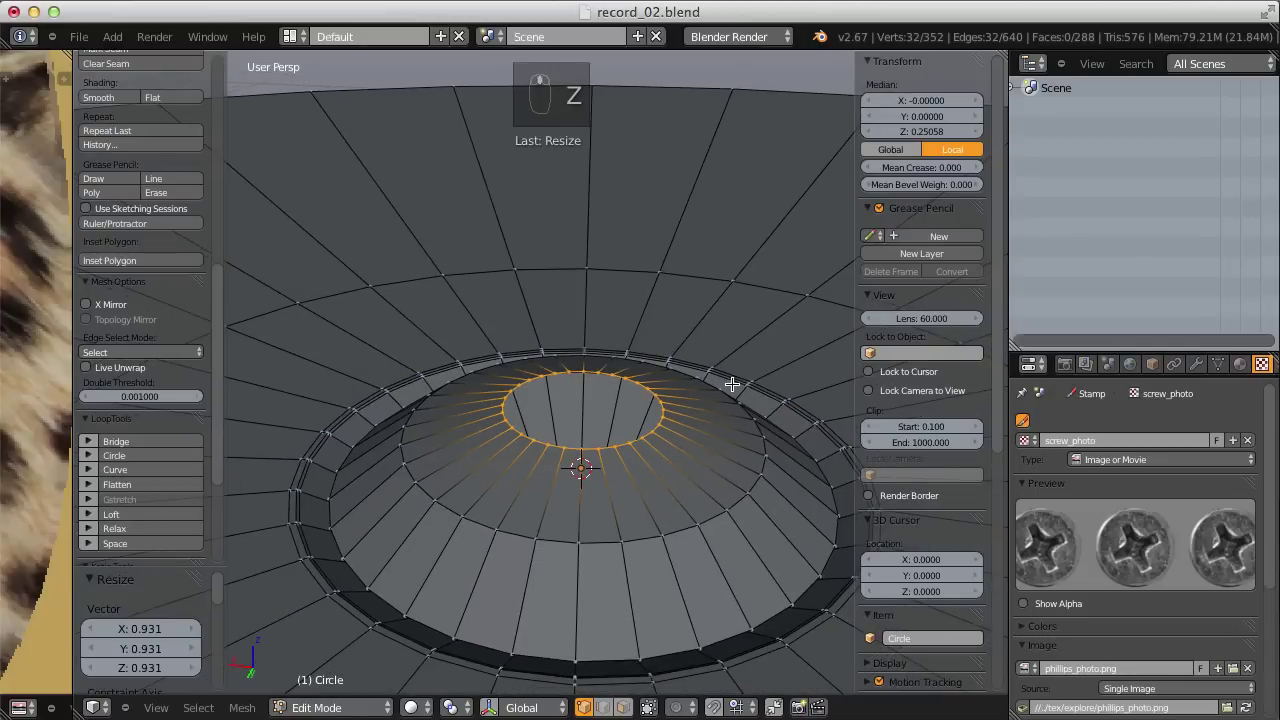
Extrude the dome's open top ring in place and merge the new vertices at center to close it
key(e)
right_click(761, 343)
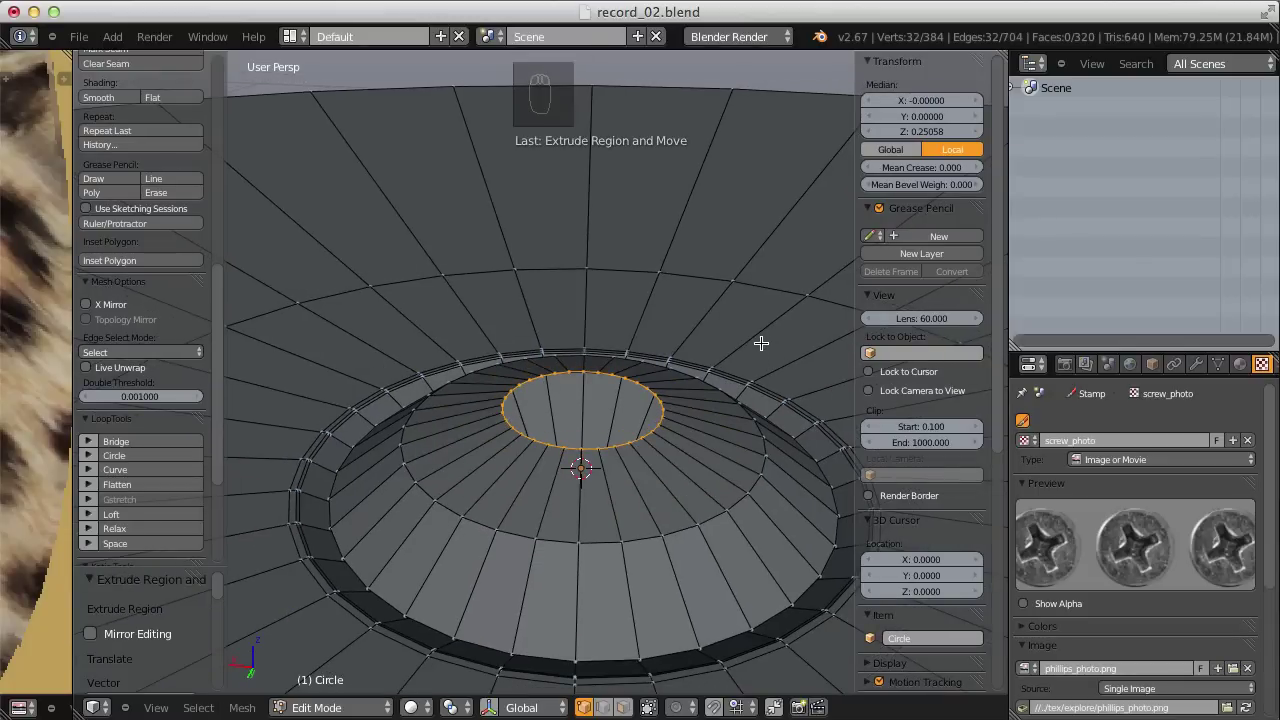
key(alt+m)
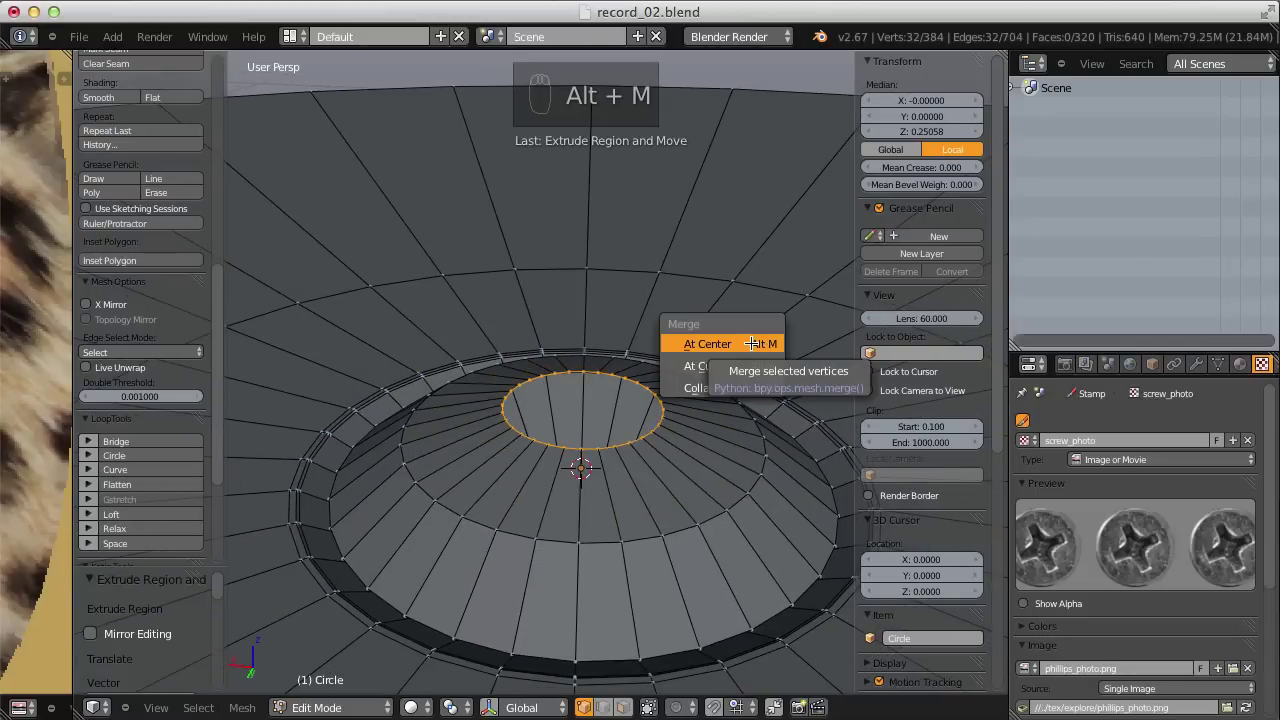
click(755, 343)
Raise the dome's centre vertex slightly and scale the ring around it by 1.175
middle_drag(578, 400, 643, 403)
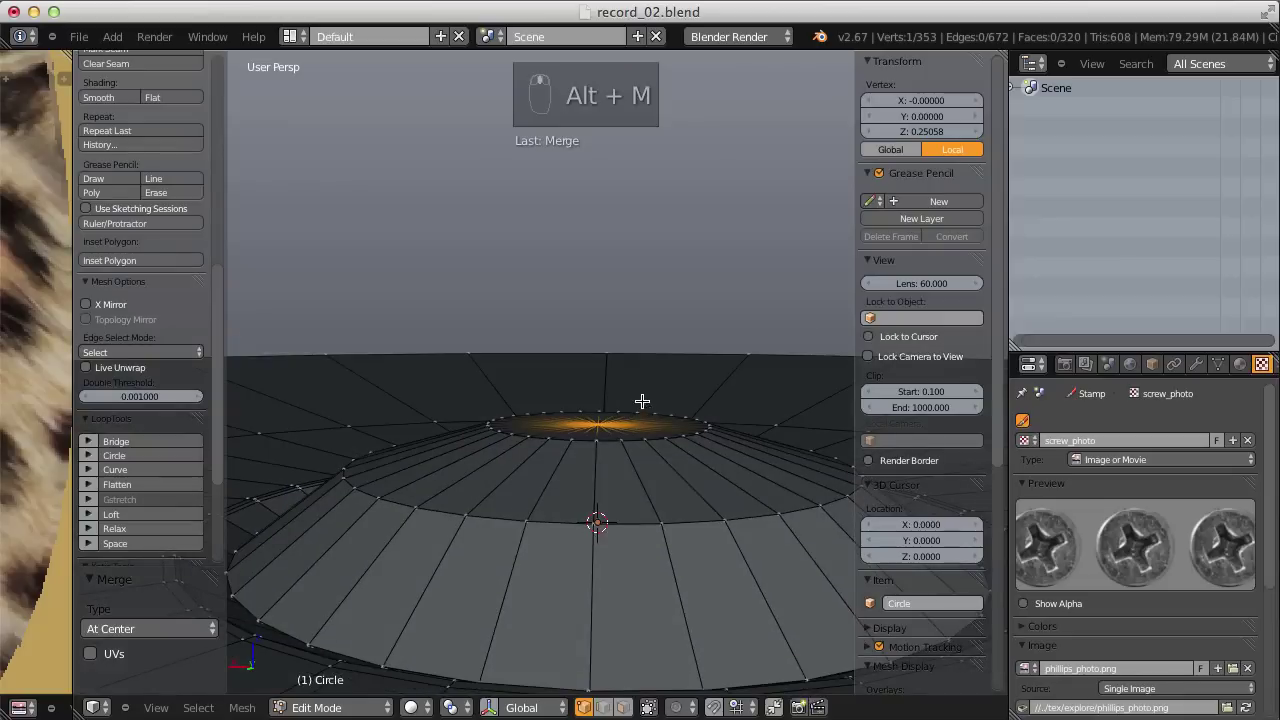
key(g)
click(640, 413)
alt+right_click(640, 413)
key(s)
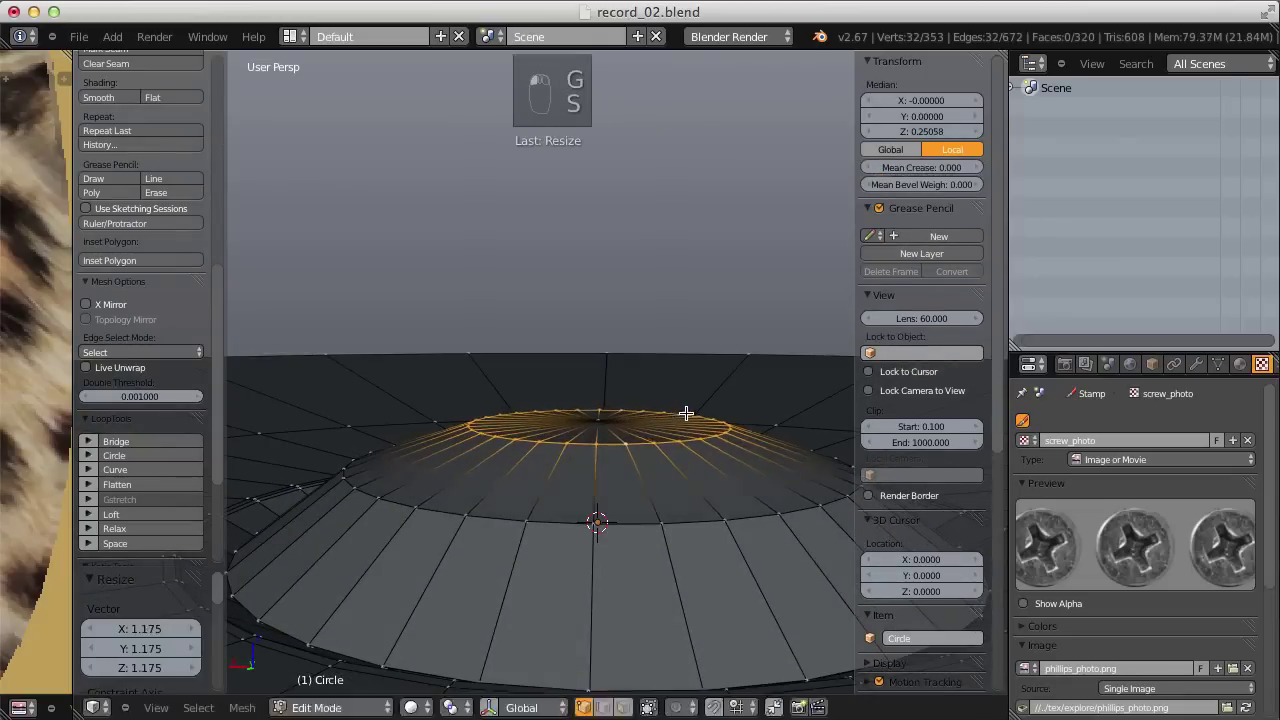
Refine the dome's curvature by rescaling a ring and lowering it about 0.023 along Z
key(g)
key(s)
click(665, 495)
key(g)
click(663, 506)
Add an edge loop around the dome's lower wall and slide it close to the base
scroll(577, 503, down, 2)
middle_drag(663, 506, 511, 469)
scroll(529, 434, up, 2)
key(ctrl+r)
click(449, 451)
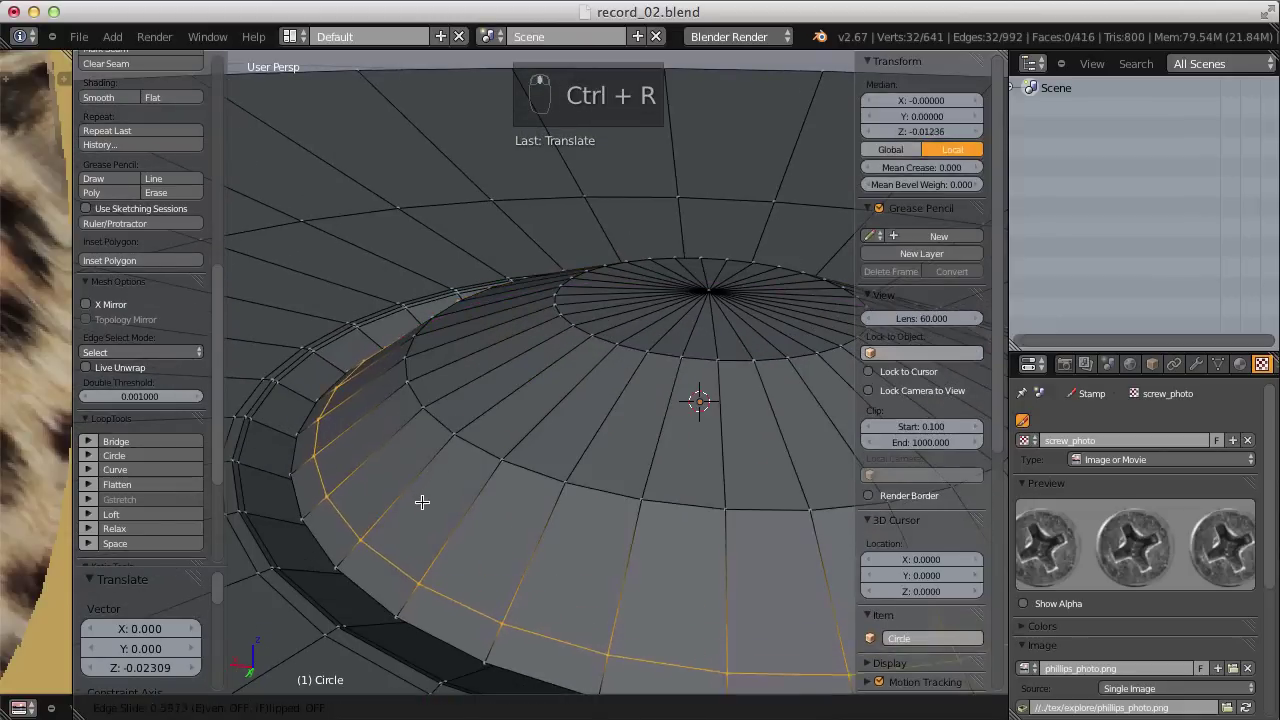
click(413, 529)
scroll(537, 371, down, 5)
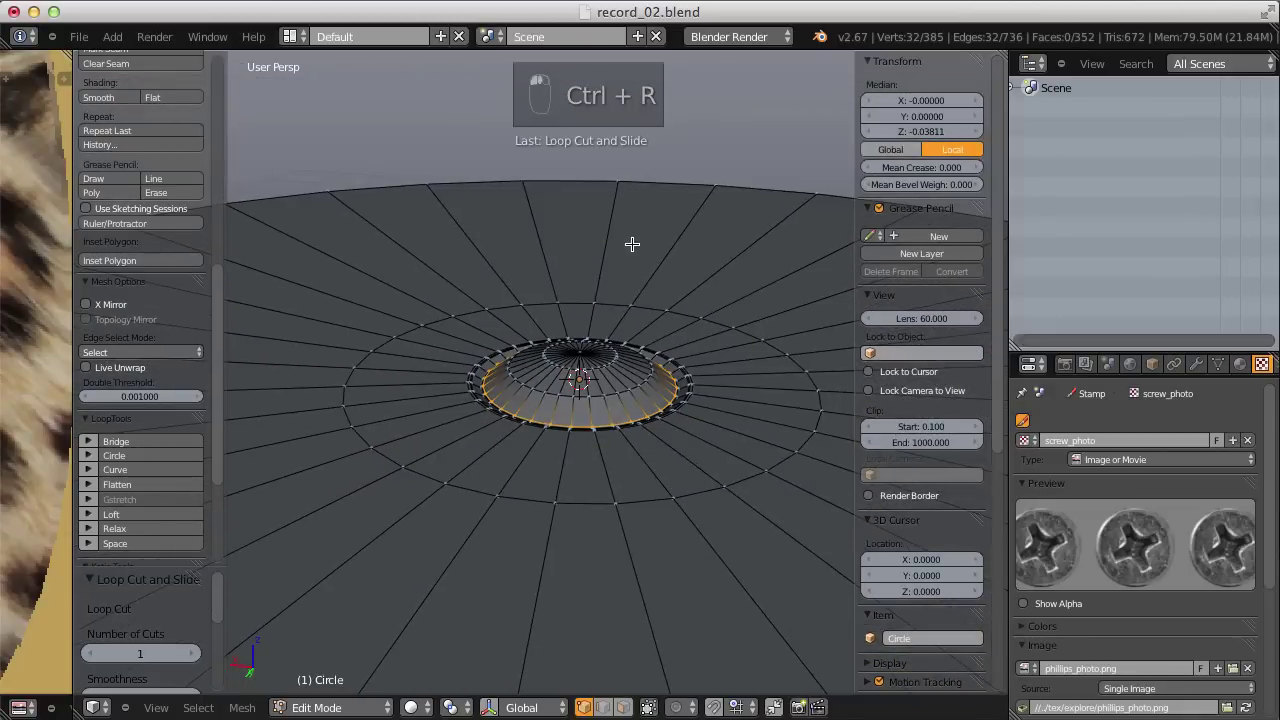
Check which geometry is linked to the surface around the recess and to the dome using Select Linked
middle_drag(632, 244, 609, 349)
right_click(478, 333)
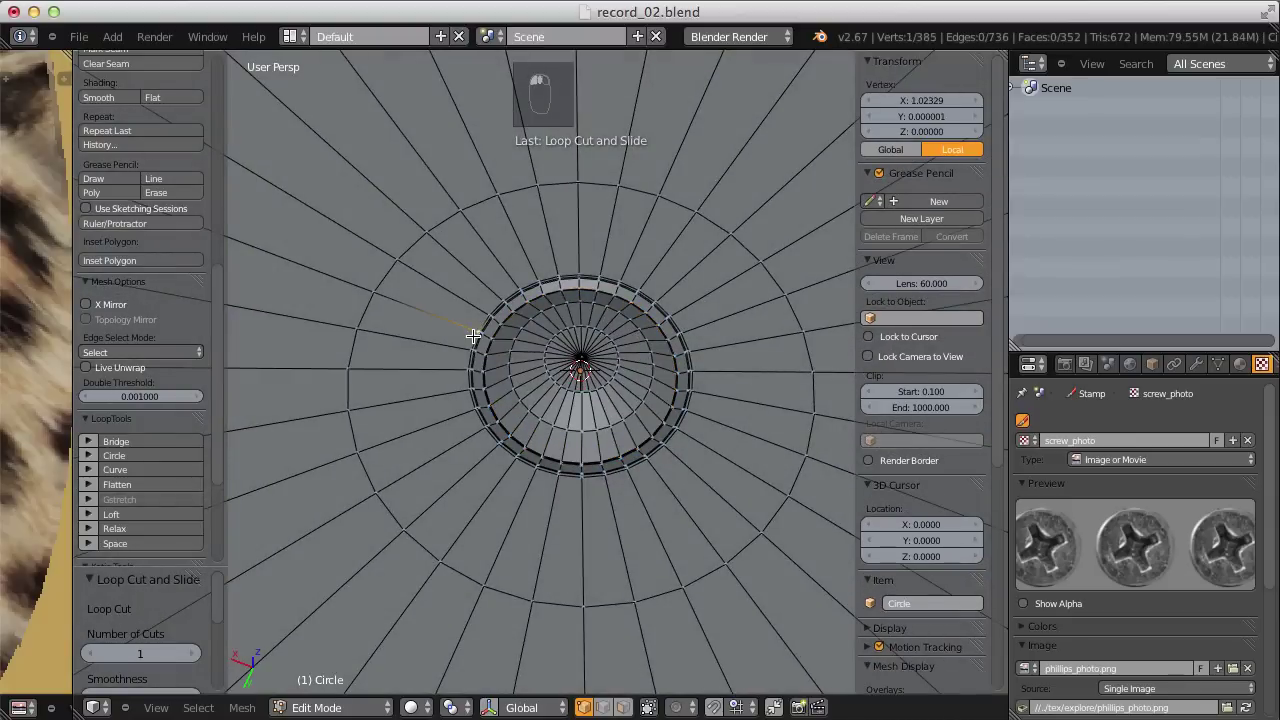
key(ctrl+l)
right_click(541, 351)
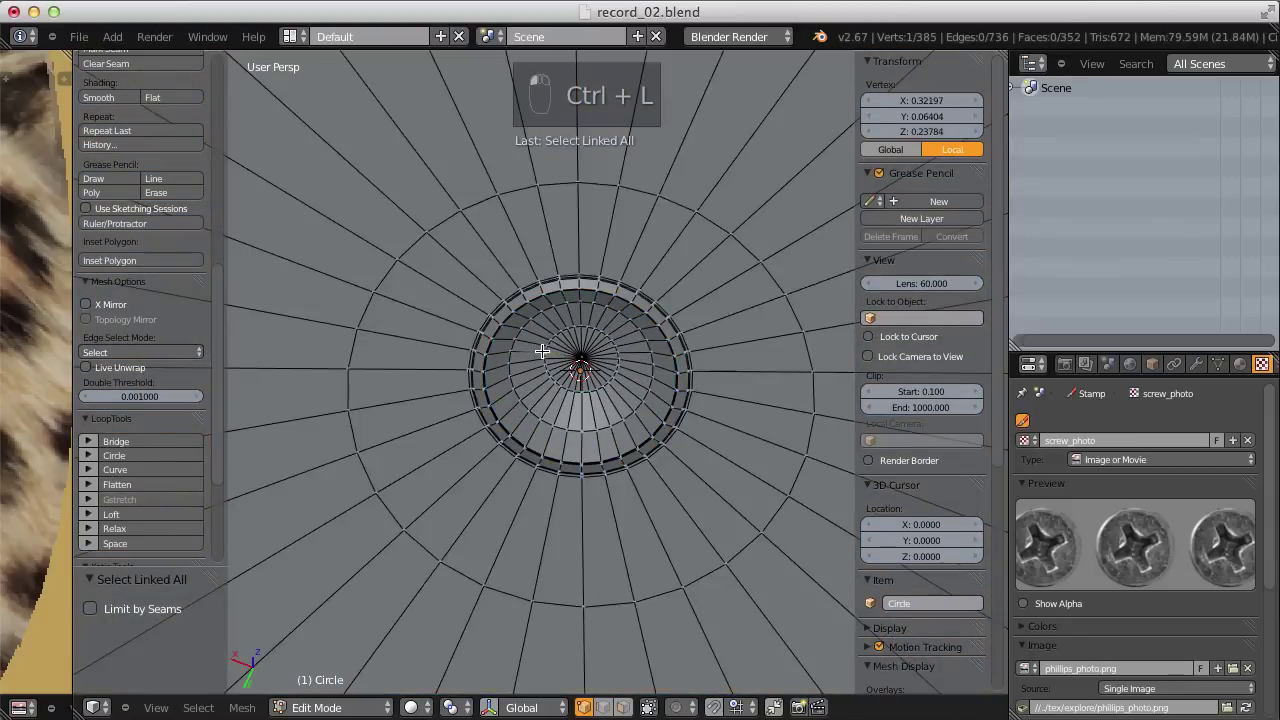
key(ctrl+l)
Add a Subdivision Surface modifier to the screw head object in Object Mode
key(Tab)
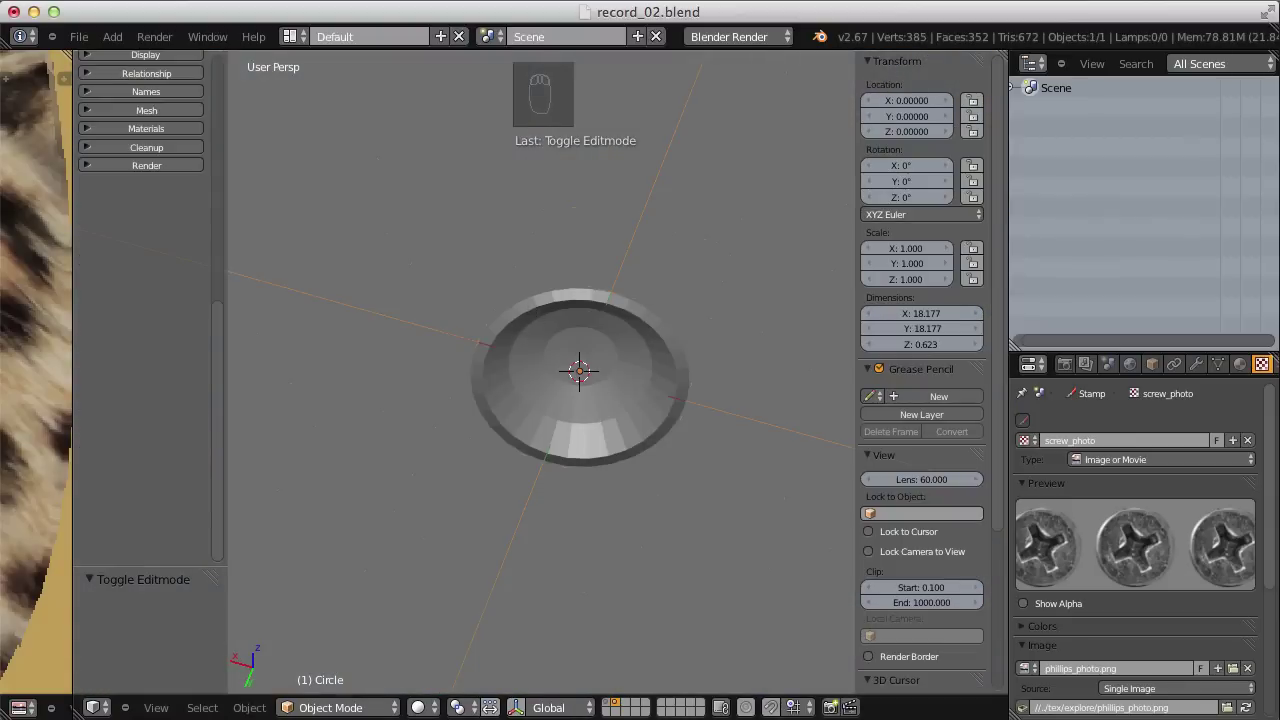
click(1198, 365)
click(1088, 422)
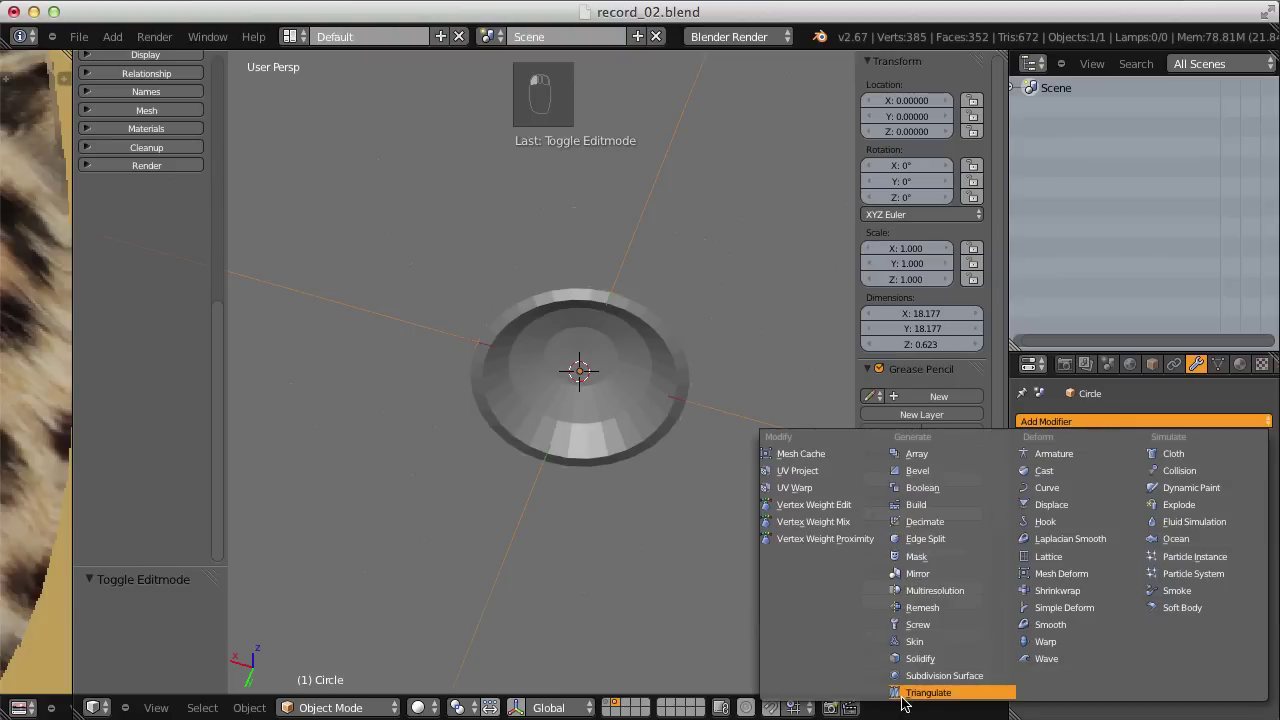
click(938, 676)
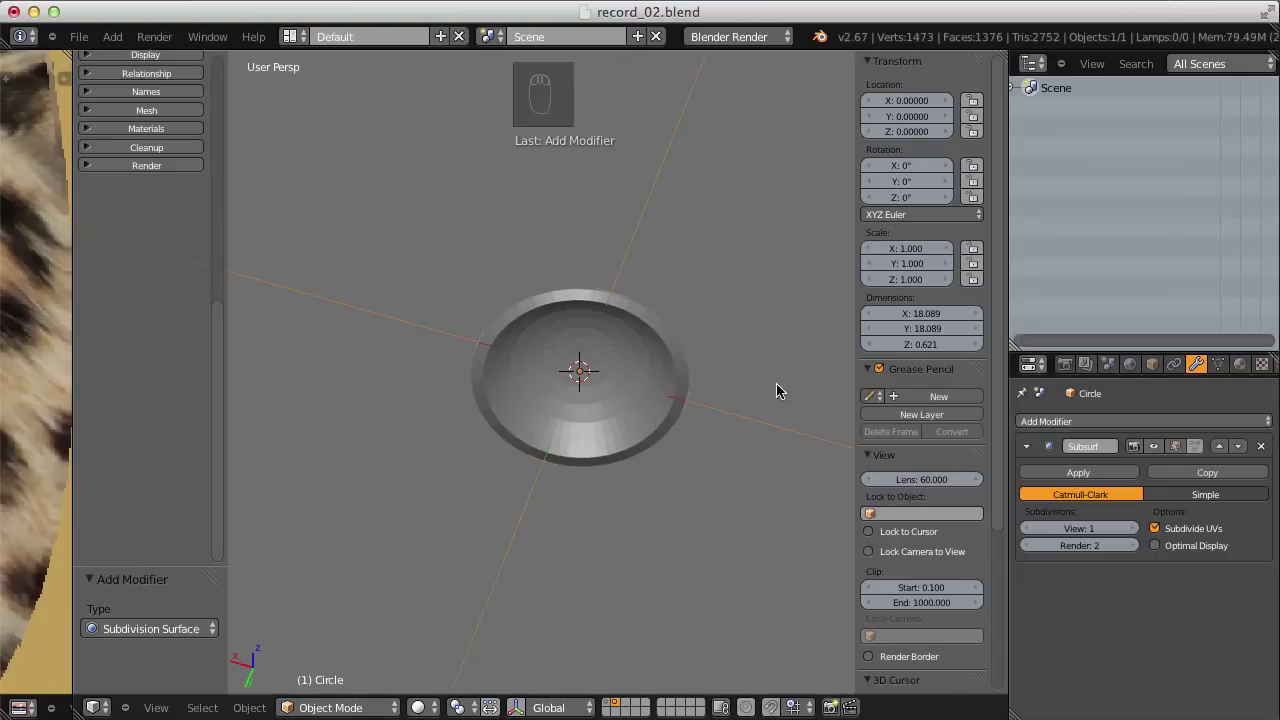
Try smooth shading on the screw head and switch it back to flat shading
scroll(684, 424, up, 6)
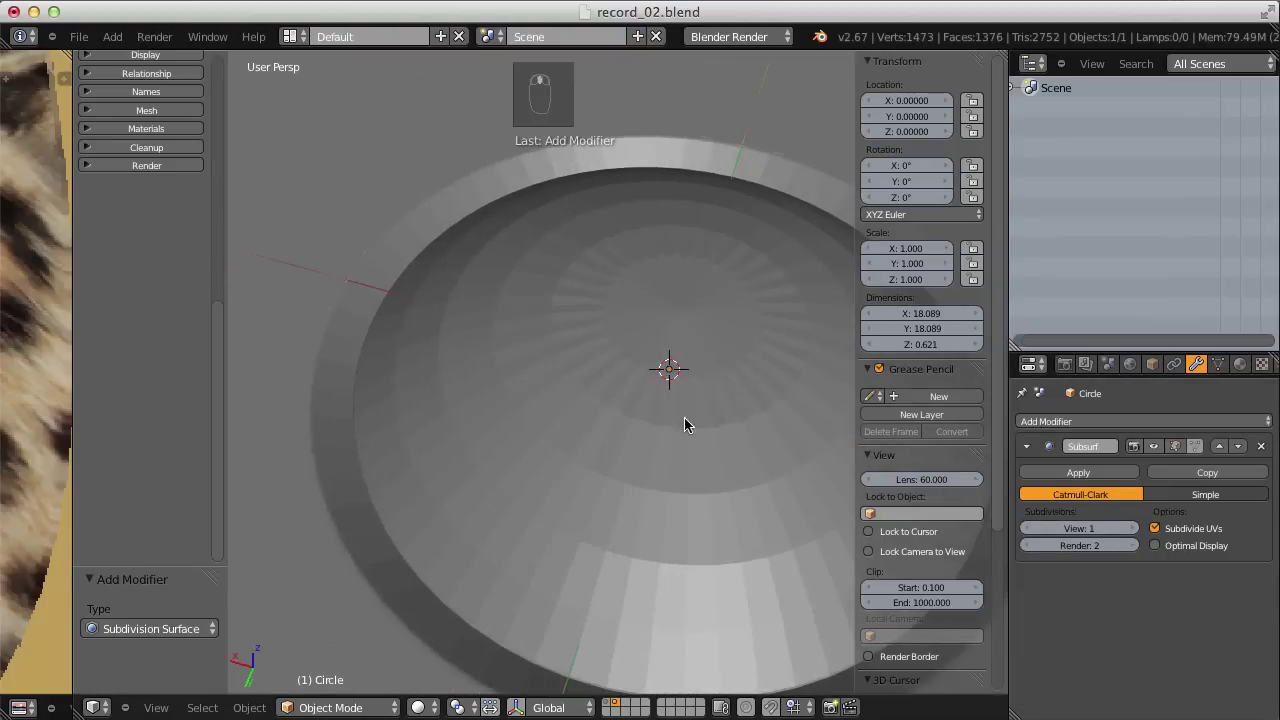
middle_drag(684, 419, 756, 444)
drag(214, 438, 231, 148)
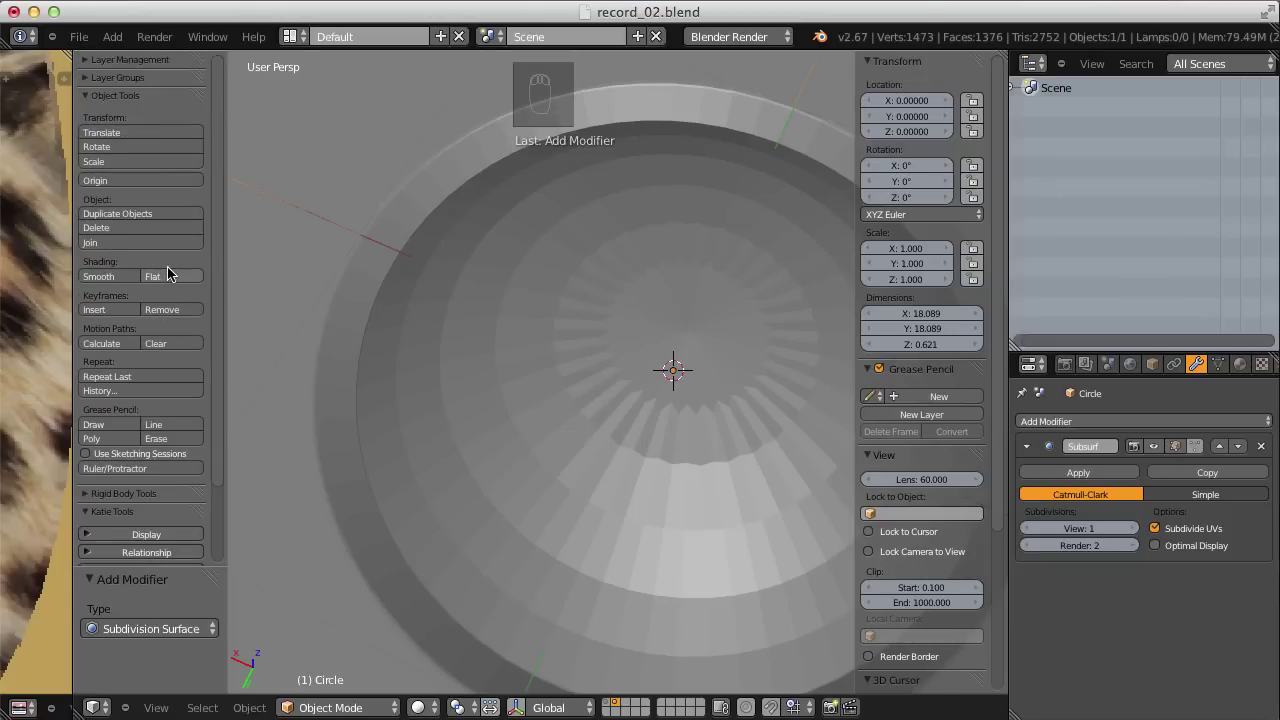
click(100, 279)
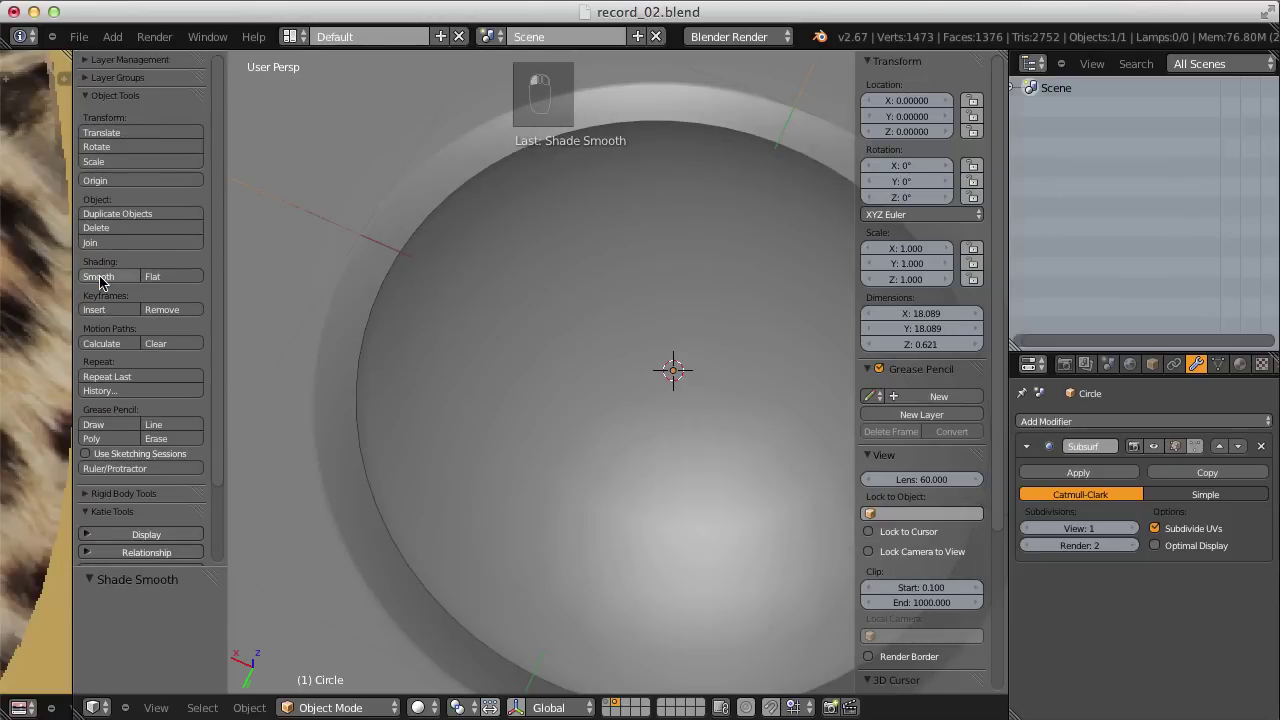
click(154, 277)
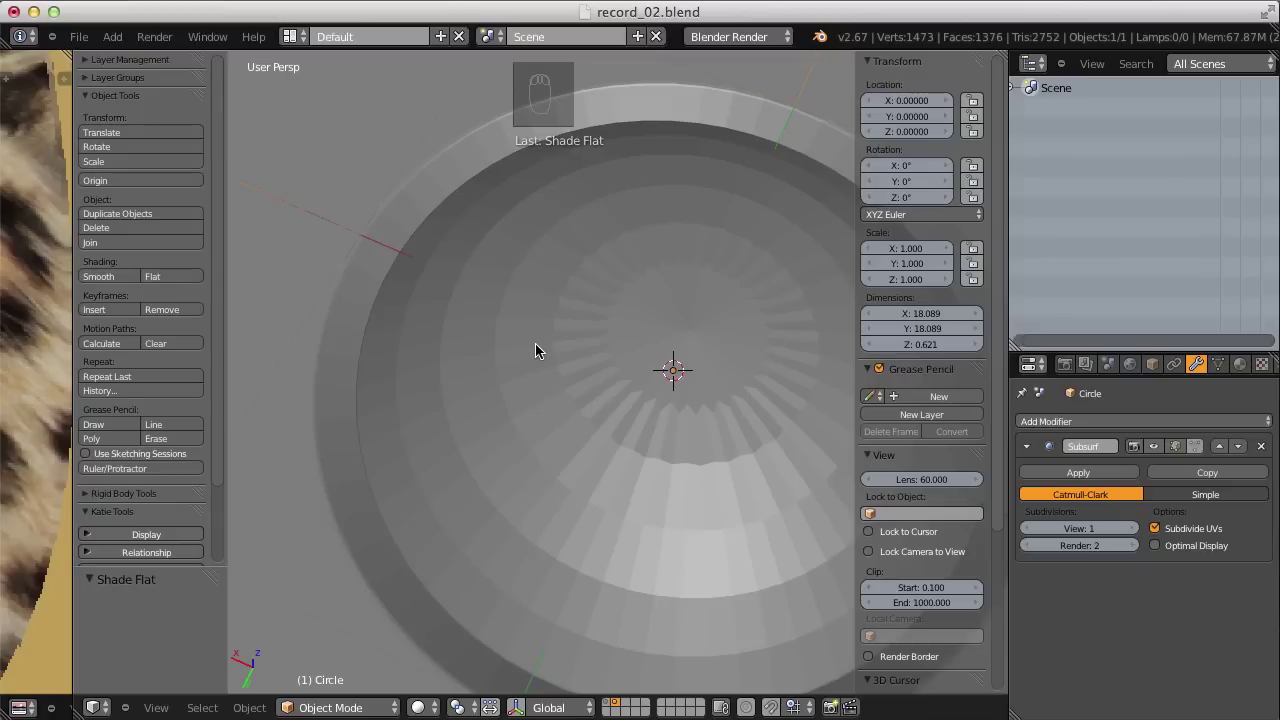
Raise the screw head's Subdivision Surface view level to 4 and apply the modifier
click(1131, 530)
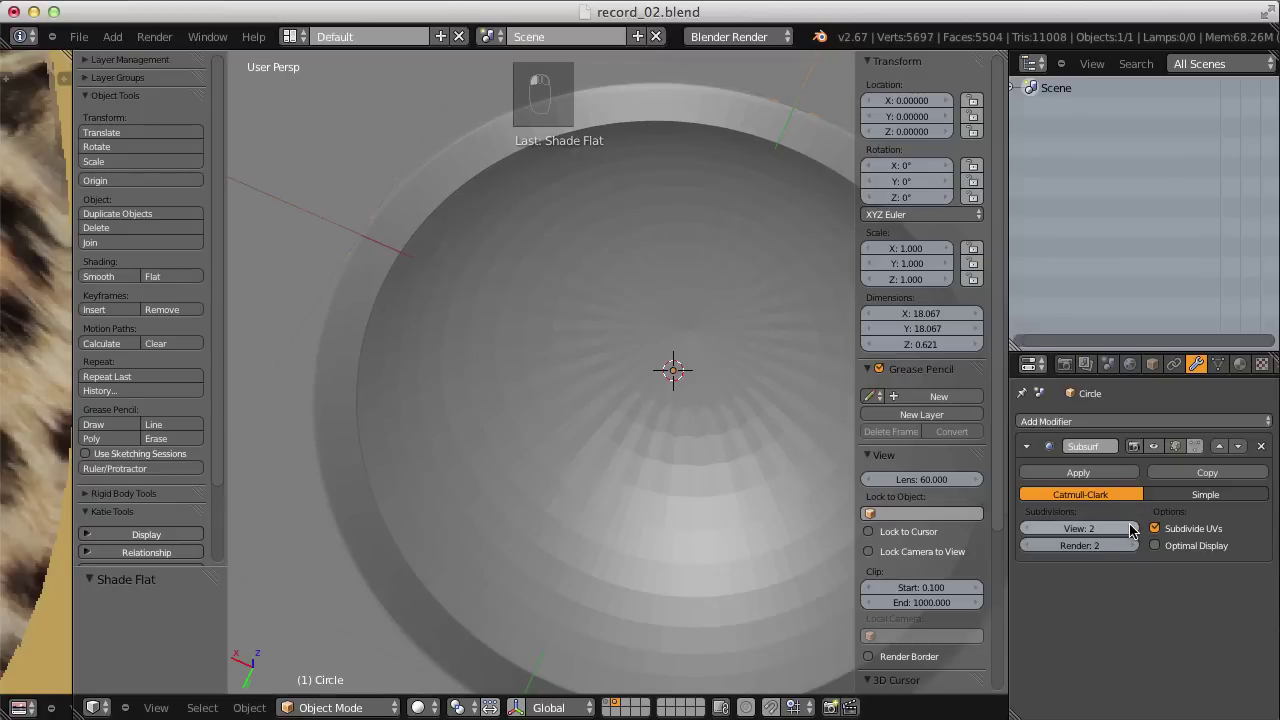
click(1131, 530)
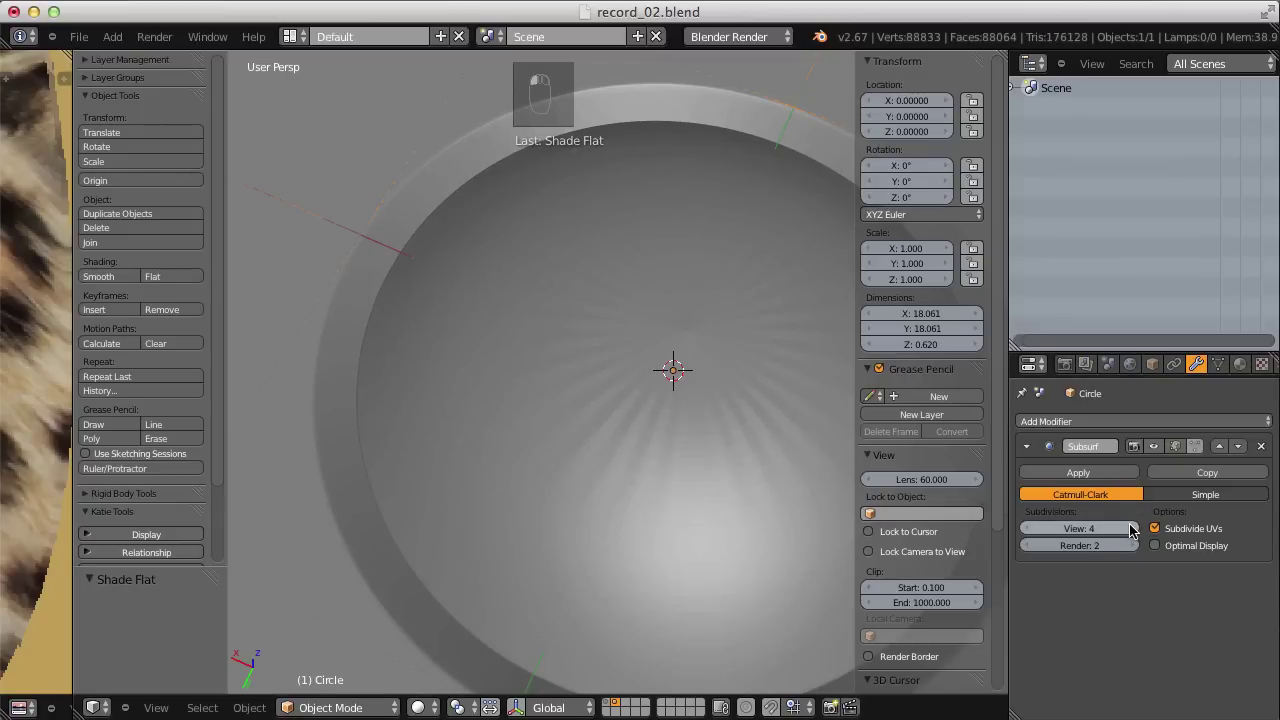
click(1073, 473)
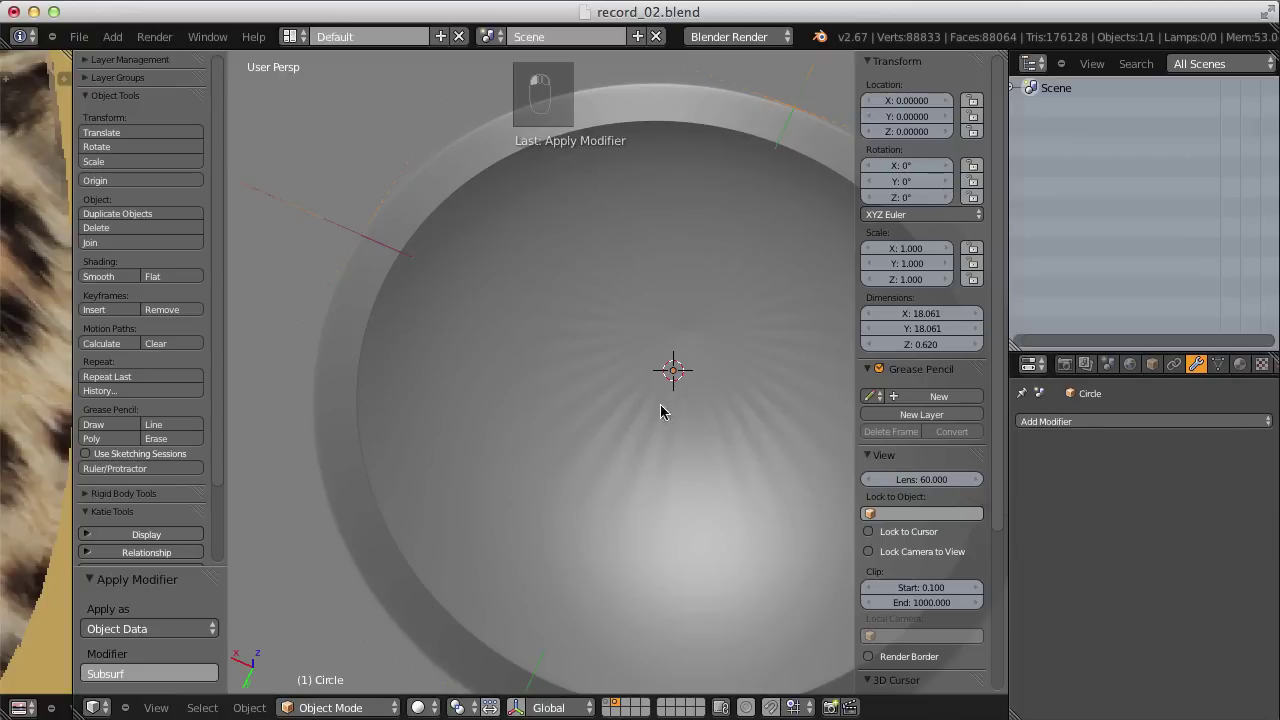
scroll(660, 404, down, 6)
scroll(634, 239, up, 3)
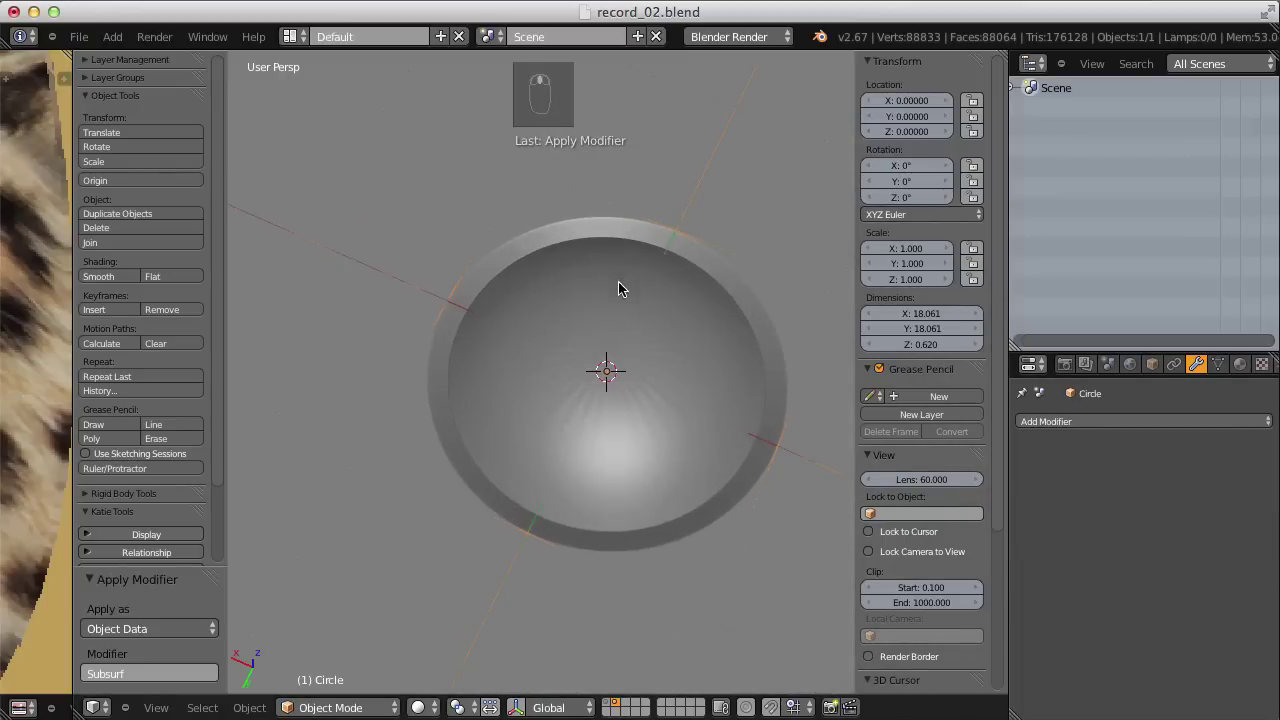
middle_drag(621, 292, 665, 328)
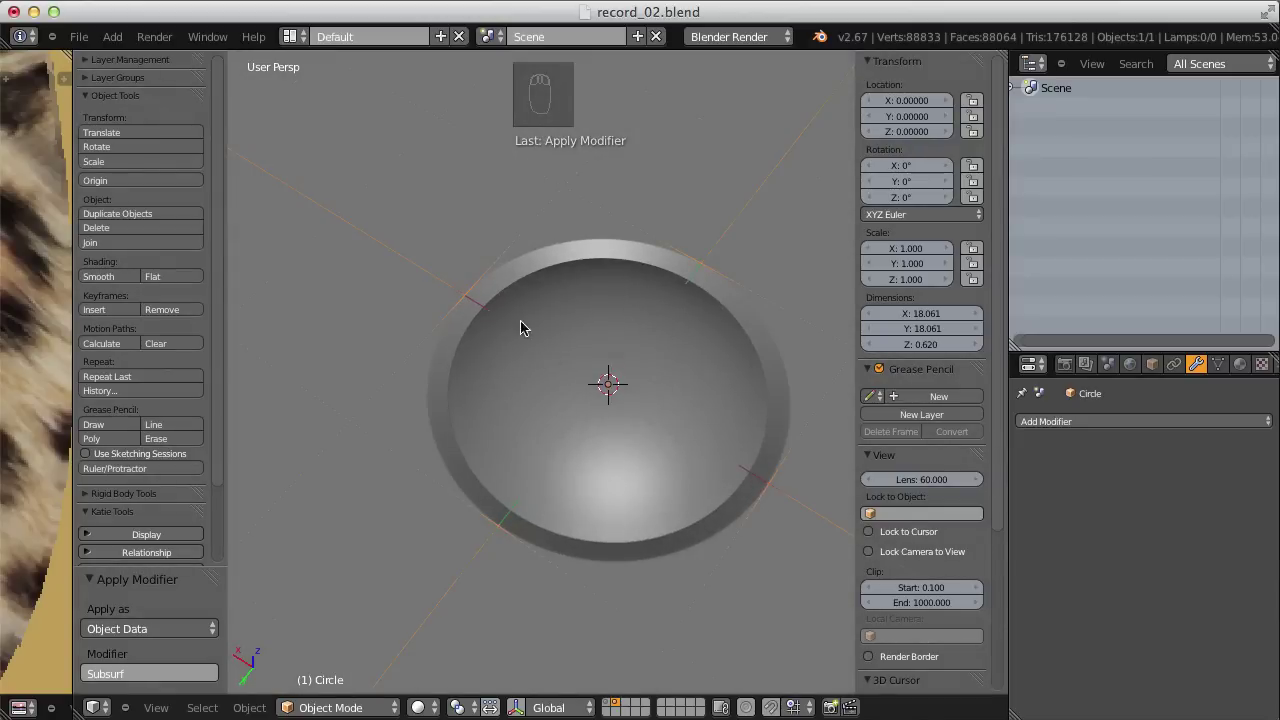
middle_drag(730, 462, 691, 432)
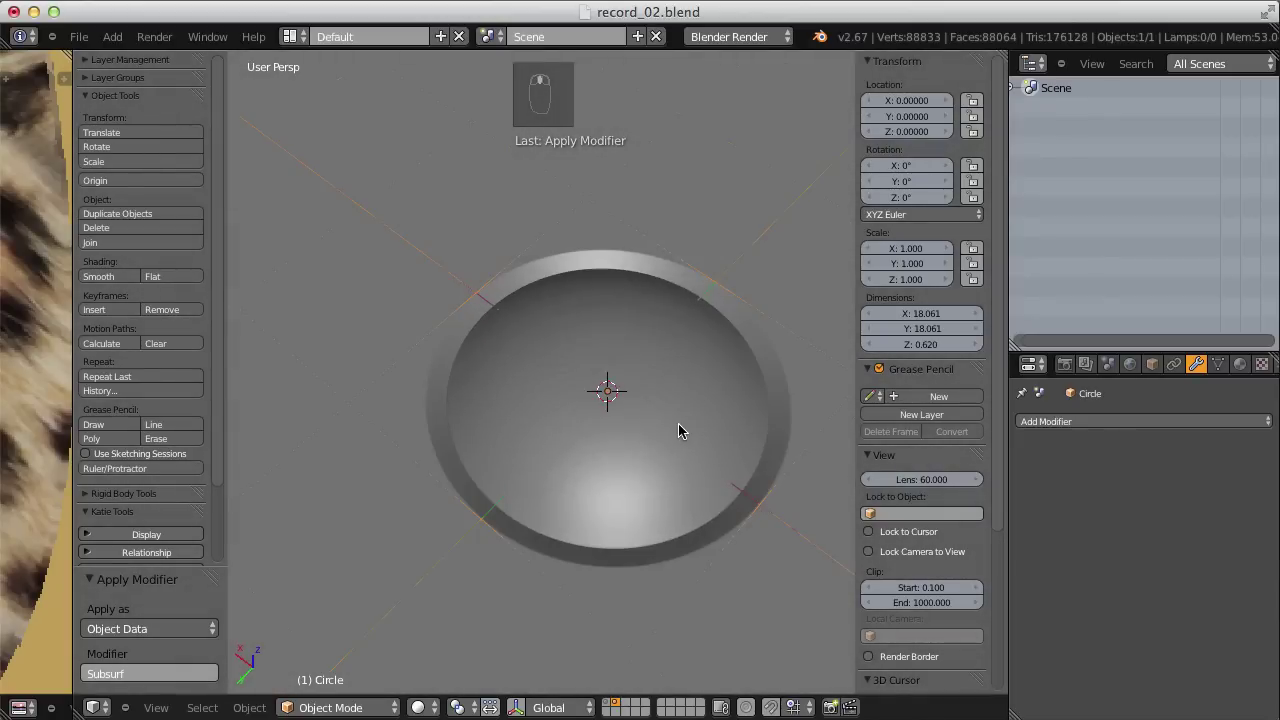
Add a cube at the dome's centre and, in Edit Mode, scale it by 0.389 and narrow it along X into a slab
key(shift+a)
click(737, 446)
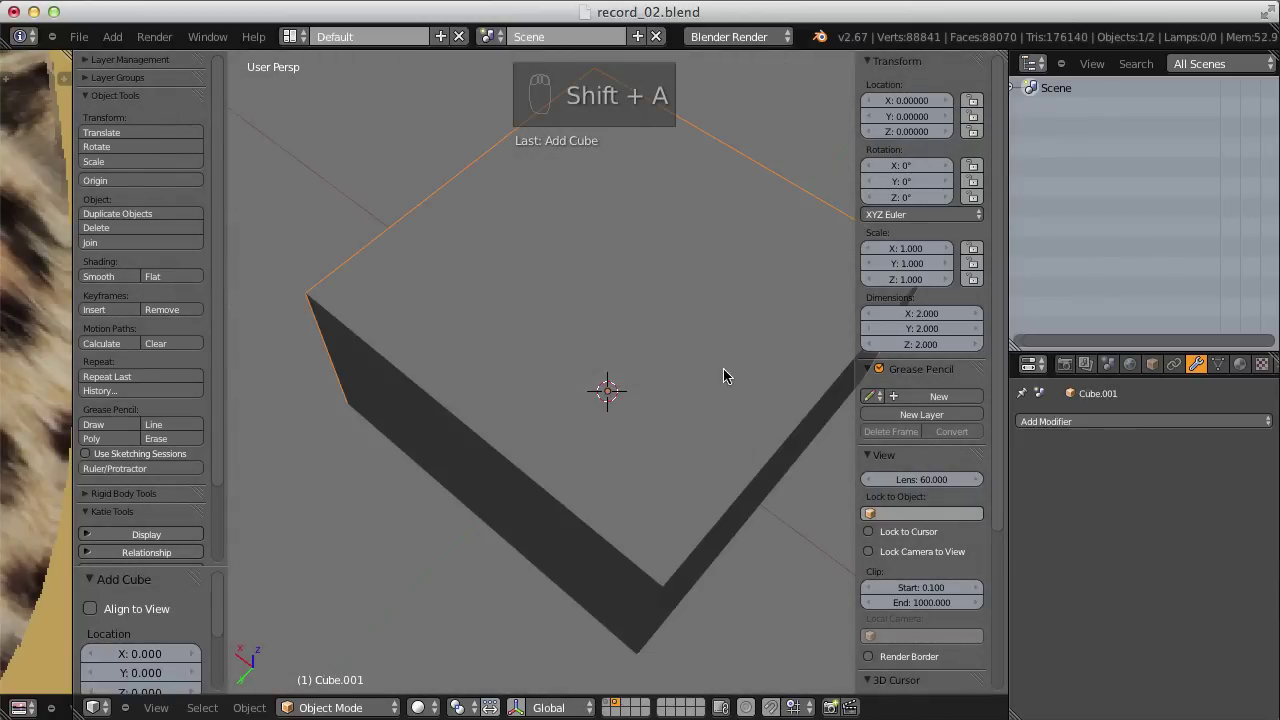
key(Tab)
key(z)
middle_drag(623, 334, 720, 320)
key(s)
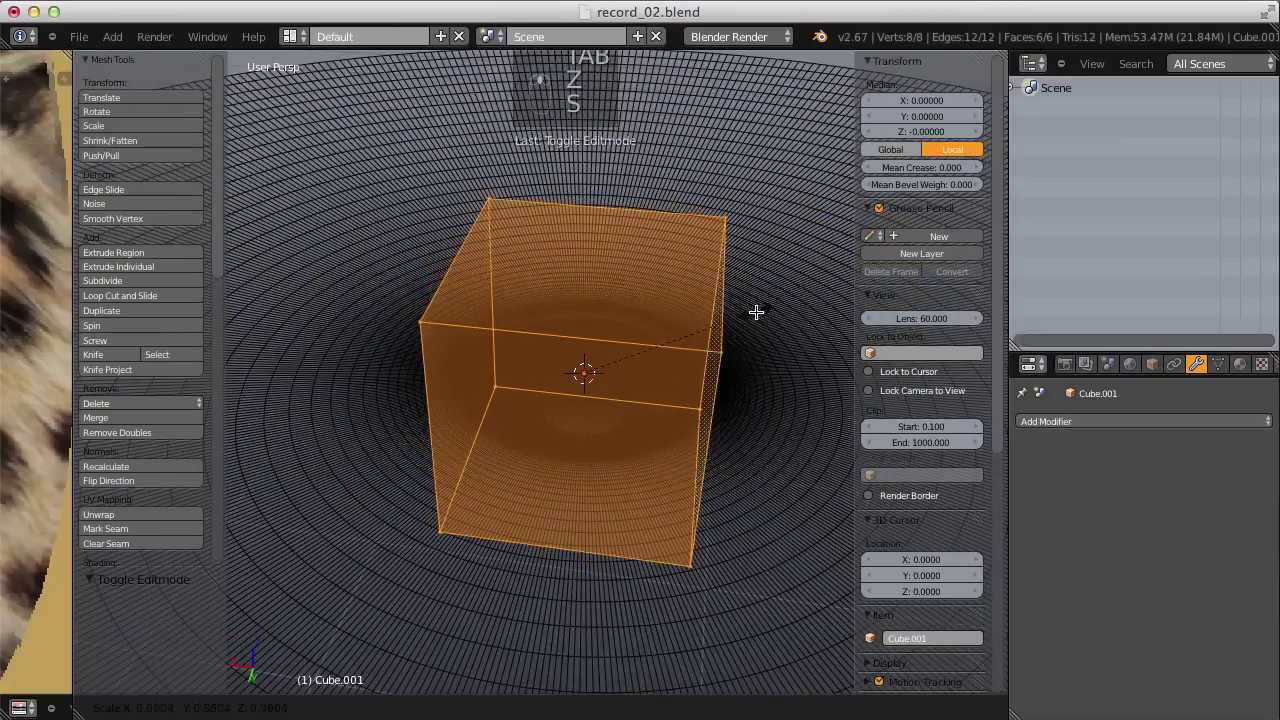
click(645, 332)
key(s)
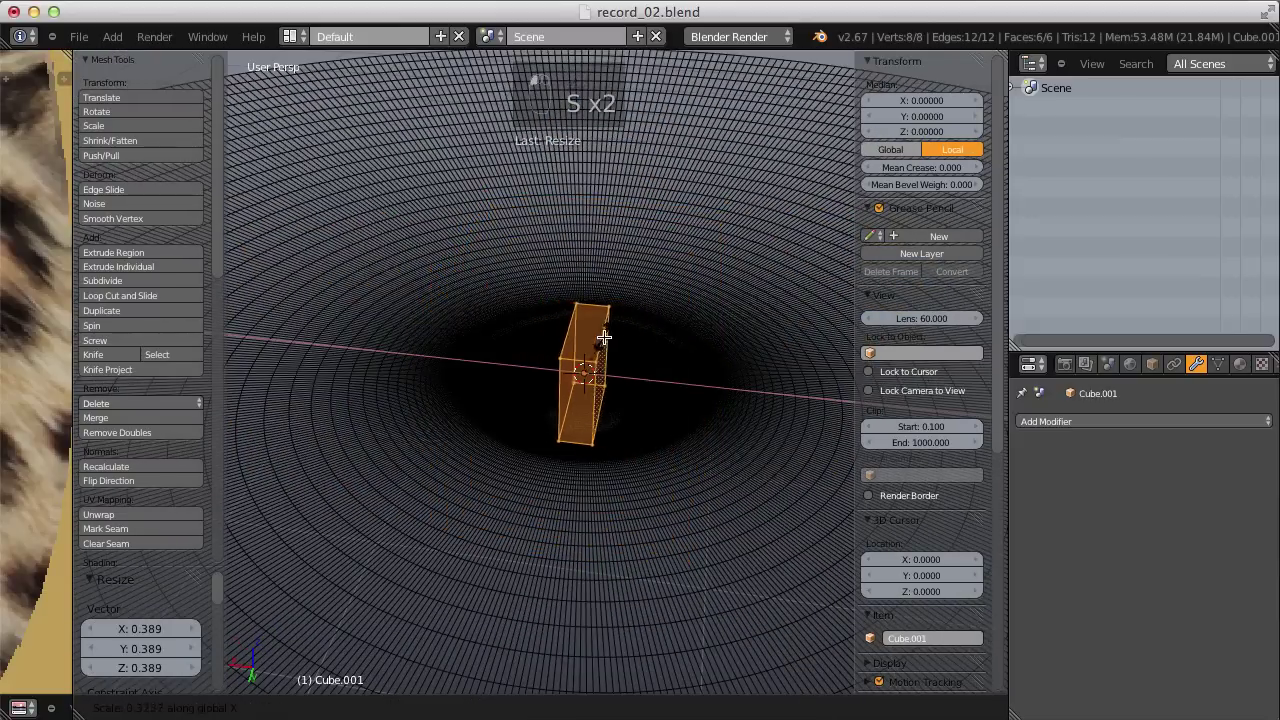
click(674, 322)
Scale the slab by 0.453 along Z and raise it about 0.253 along Z above the dome
middle_drag(674, 322, 600, 276)
key(s)
key(z)
click(688, 412)
scroll(675, 440, up, 3)
key(z)
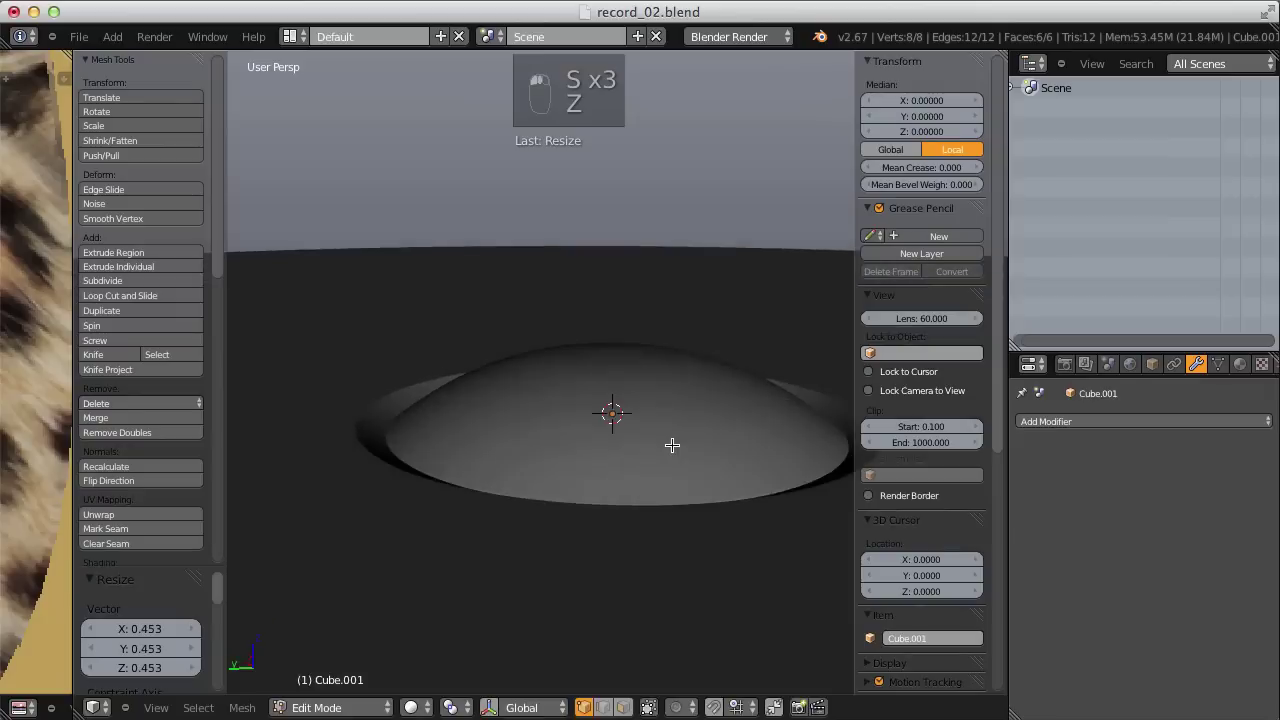
middle_drag(671, 446, 680, 423)
key(z)
key(g)
key(z)
click(680, 357)
Select the slab's top face, scale it by 1.758, and enlarge it slightly more so the ends taper downward
middle_drag(680, 357, 610, 399)
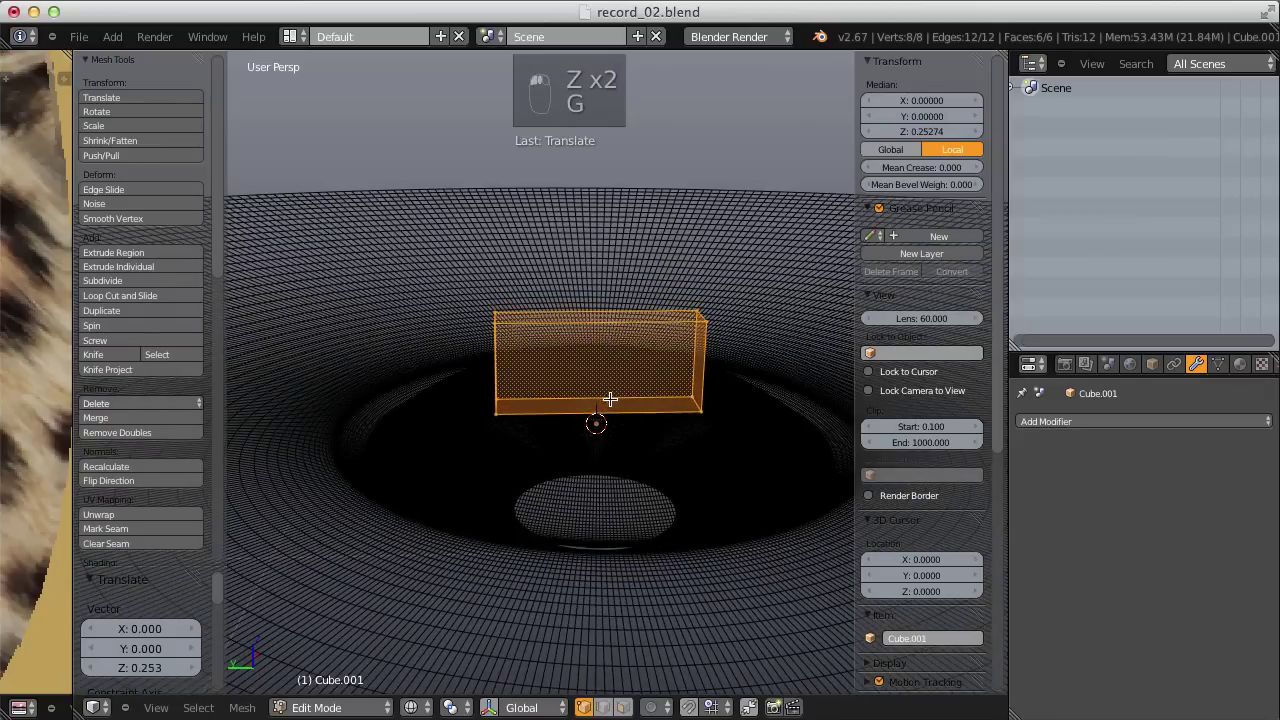
alt+right_click(502, 318)
alt+shift+right_click(708, 324)
key(z)
mouse_move(668, 320)
middle_down()
mouse_move(654, 355)
mouse_move(815, 453)
middle_up()
key(s)
click(651, 349)
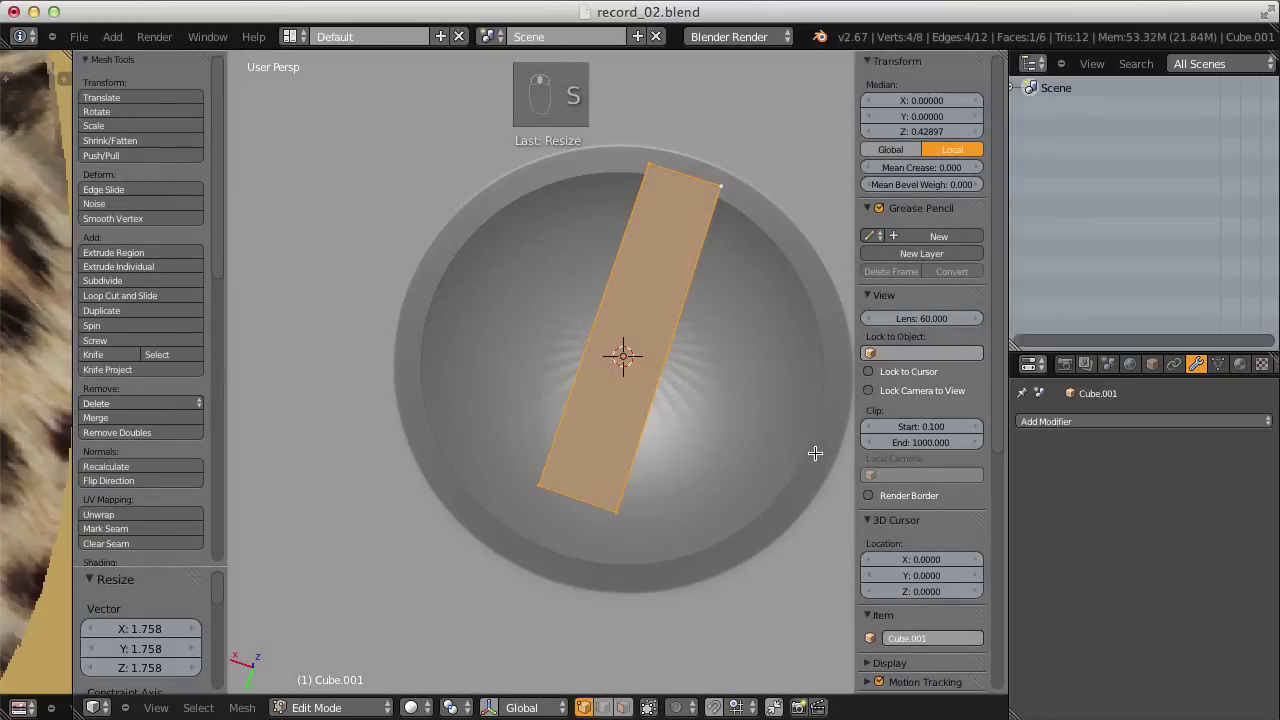
middle_drag(623, 380, 623, 306)
key(z)
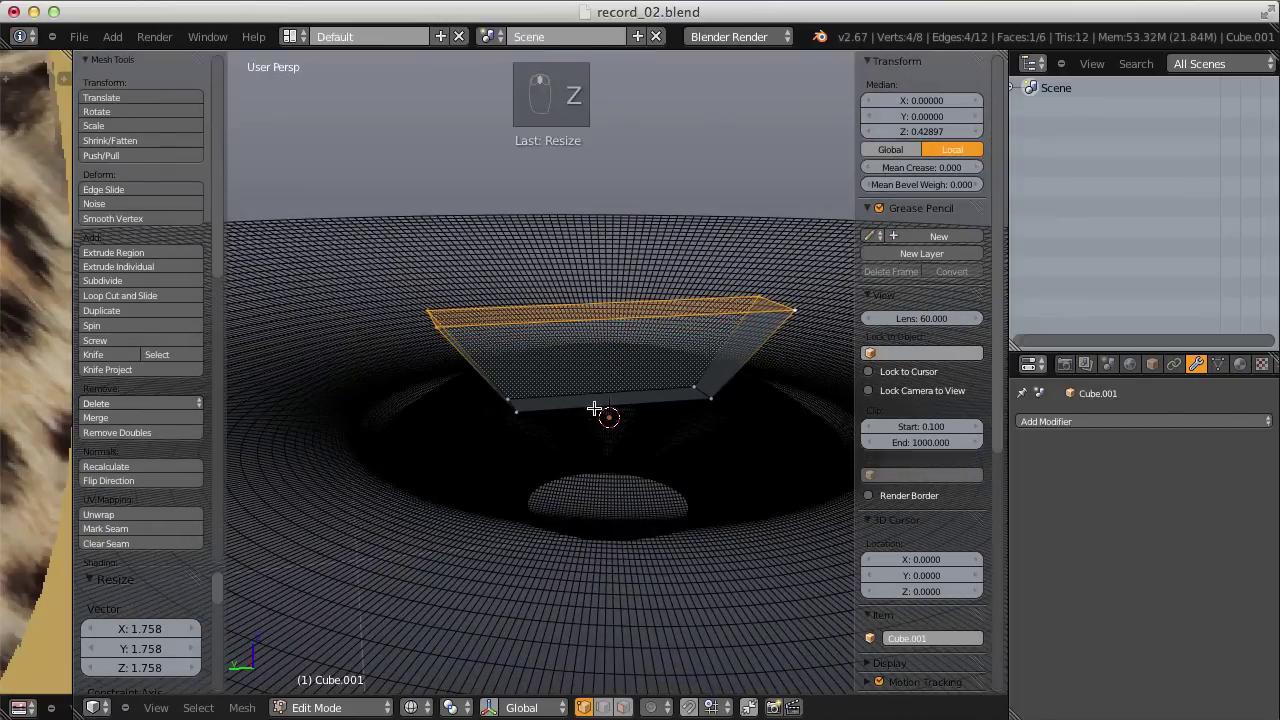
key(s)
click(677, 380)
Lower the slab's bottom face about 0.323 along Z and shrink it, finishing with a scale of 0.635
alt+right_click(507, 394)
alt+shift+right_click(708, 391)
key(g)
key(z)
click(638, 410)
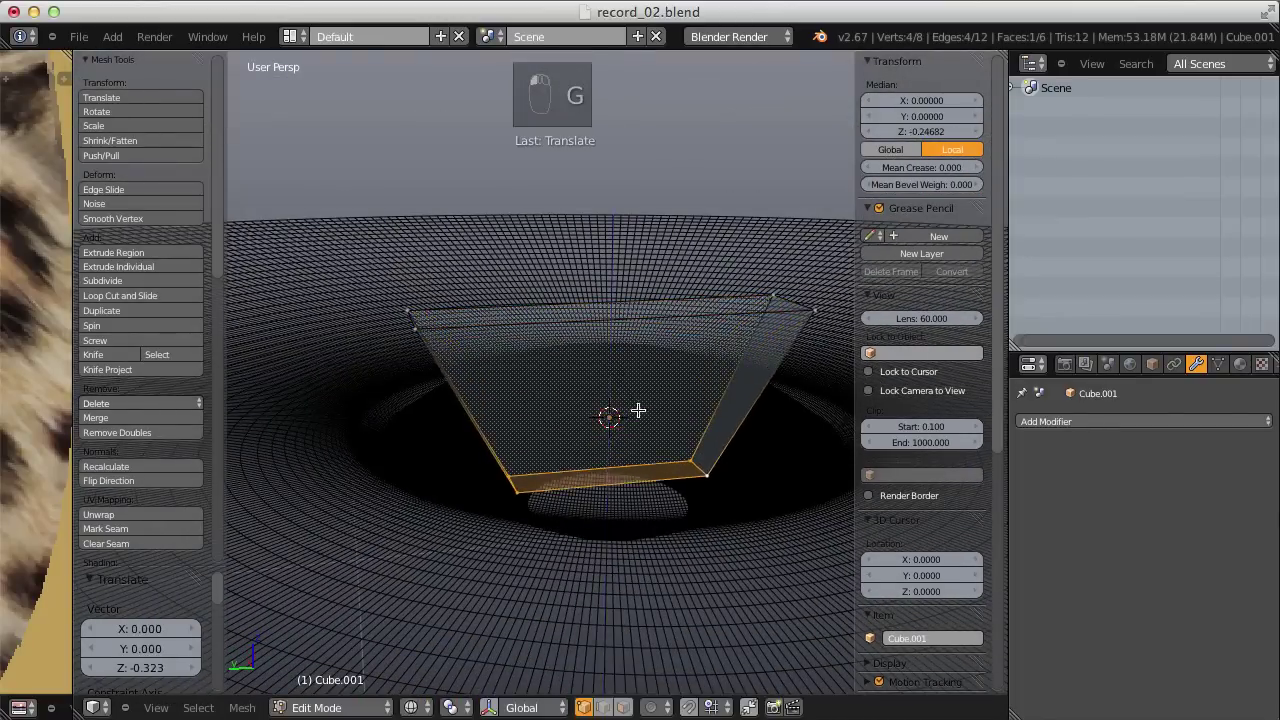
middle_drag(638, 410, 615, 366)
key(s)
click(738, 383)
key(s)
click(702, 384)
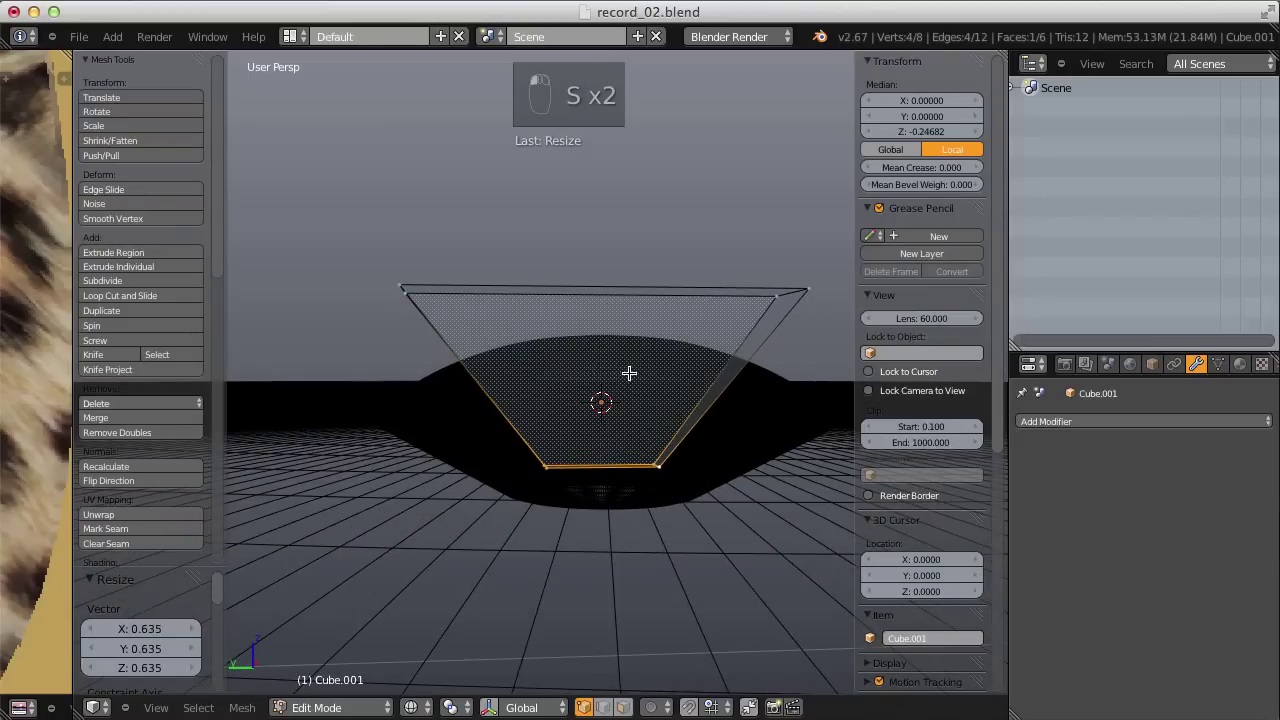
Enlarge the slab's top face again to a length of about 1.783 units
alt+right_click(406, 291)
alt+shift+right_click(778, 293)
key(s)
click(793, 295)
Duplicate the whole tapered slab in place and rotate the copy 90° around Z to form a cross
middle_drag(793, 295, 786, 430)
key(a)
key(a)
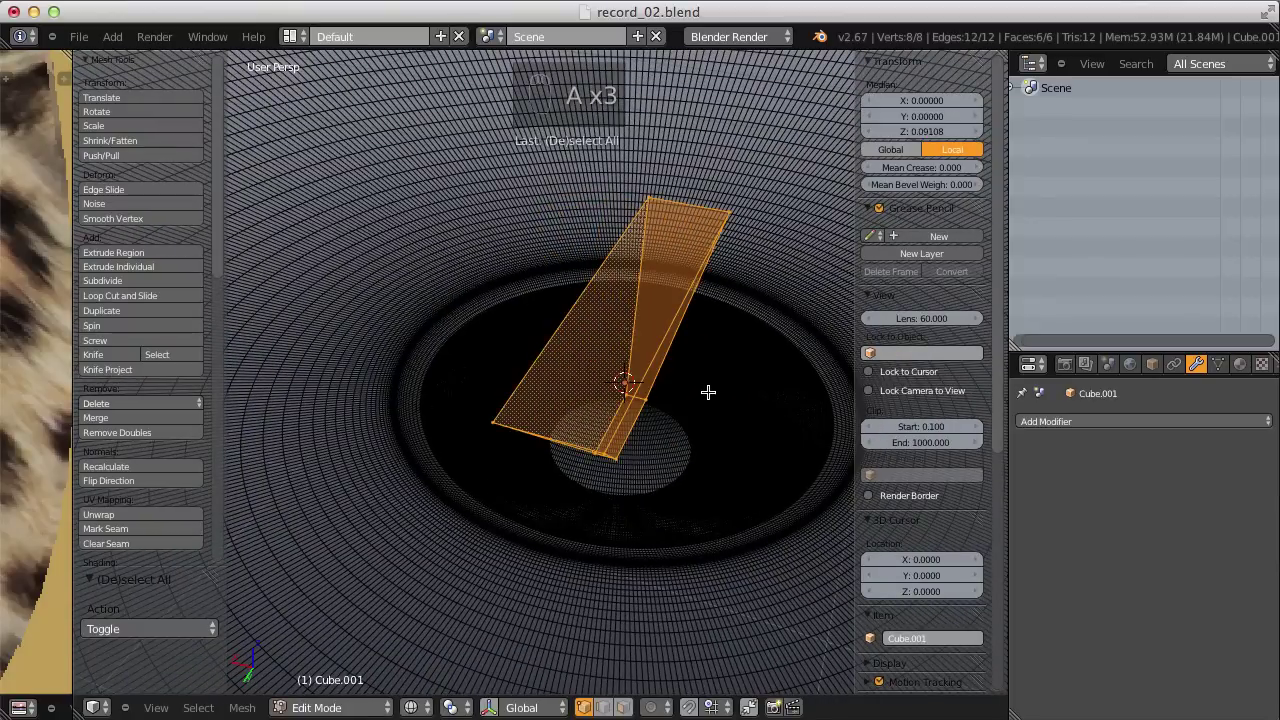
key(shift+d)
right_click(710, 386)
text(r)
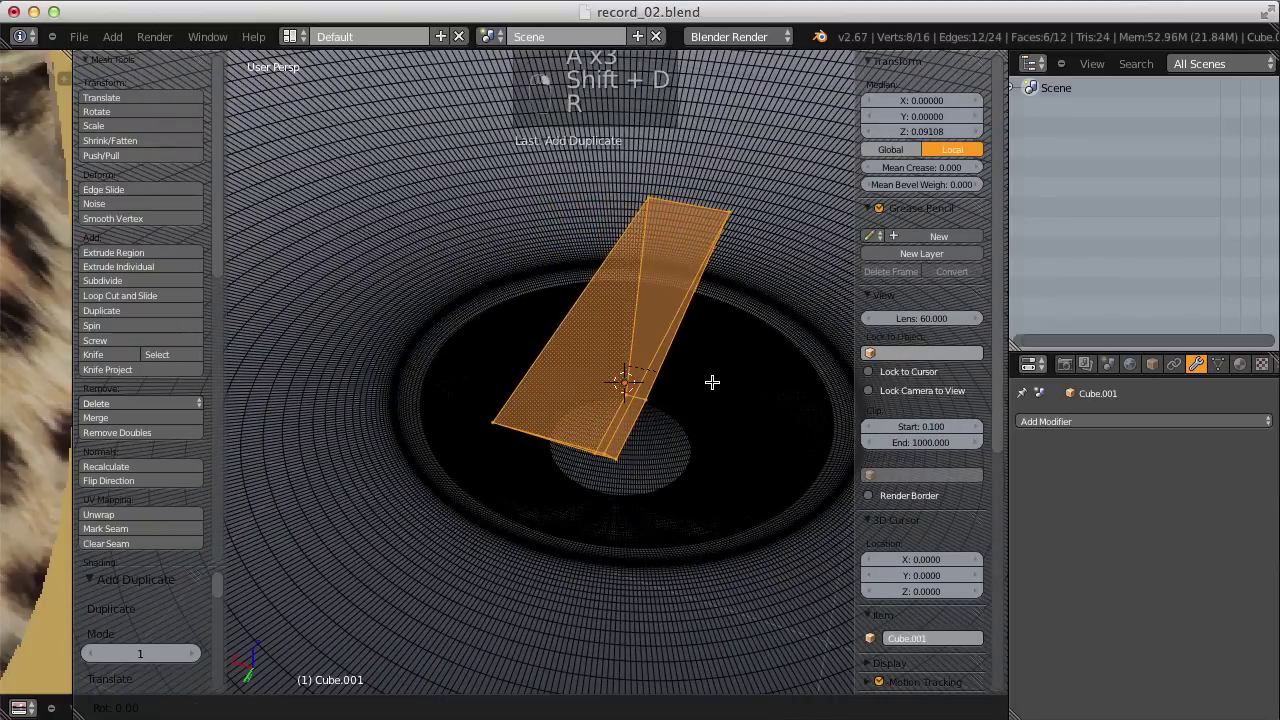
text(90)
key(Return)
Subdivide the entire cross mesh with 1 cut in Edit Mode
key(z)
middle_drag(712, 382, 677, 257)
key(Tab)
scroll(640, 360, down, 3)
key(Tab)
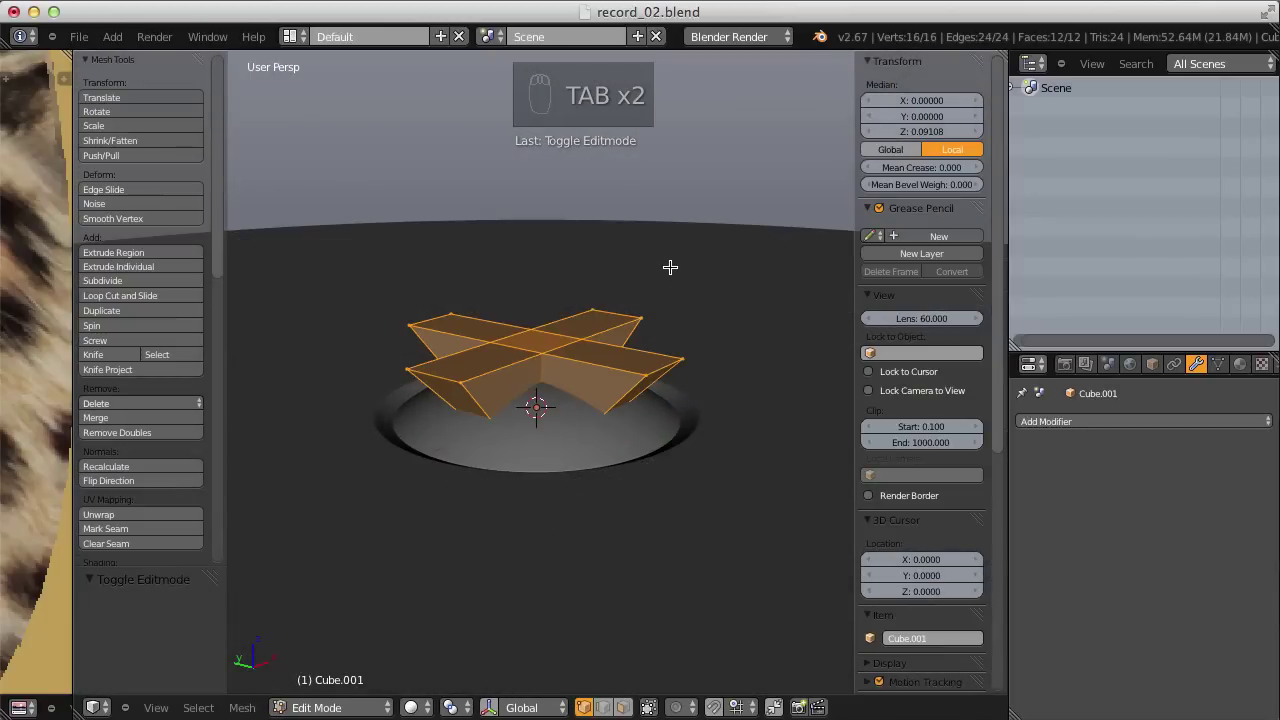
scroll(272, 272, up, 1)
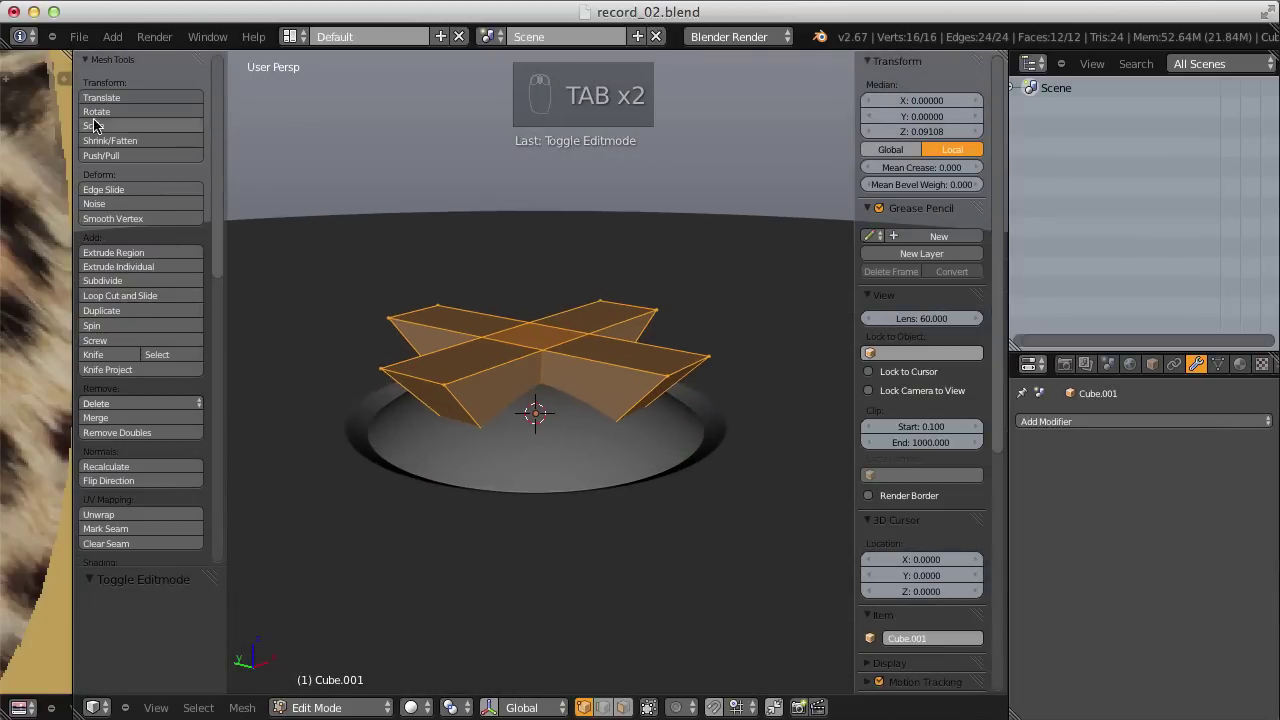
scroll(142, 318, down, 1)
click(127, 242)
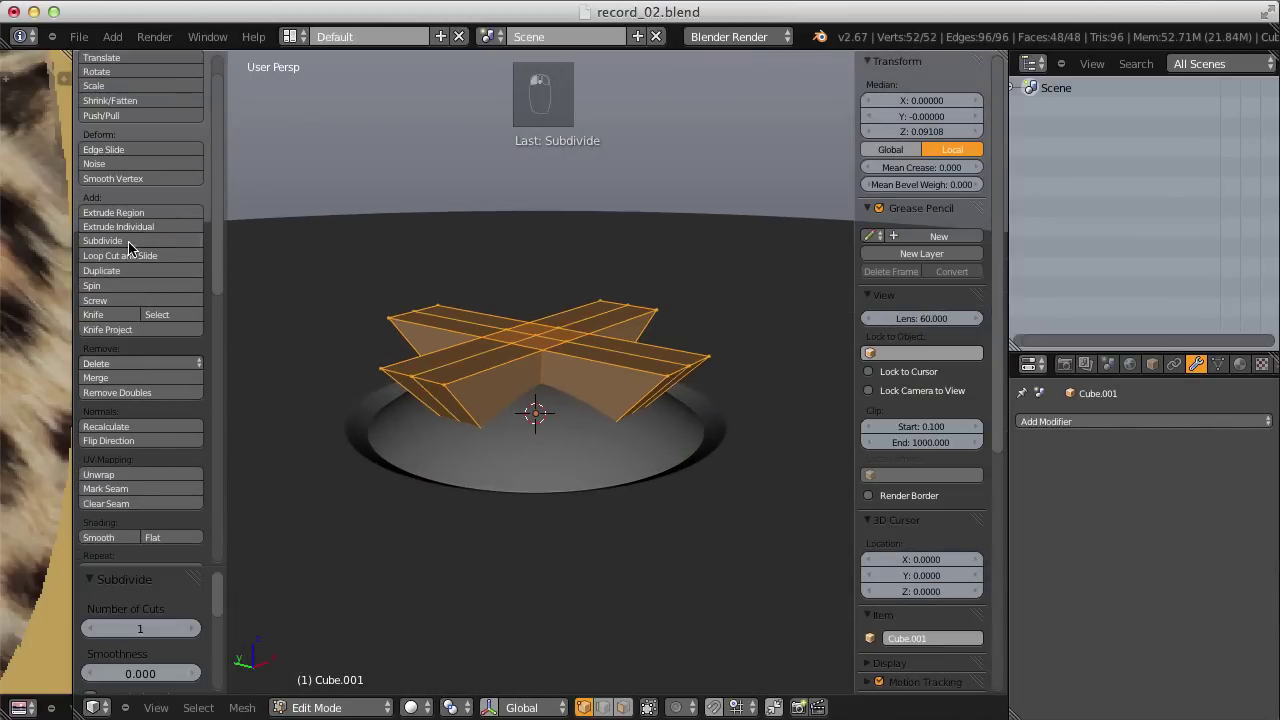
Apply a Subdivision Surface modifier at view level 3 to the cross and rename the object "boool"
key(Tab)
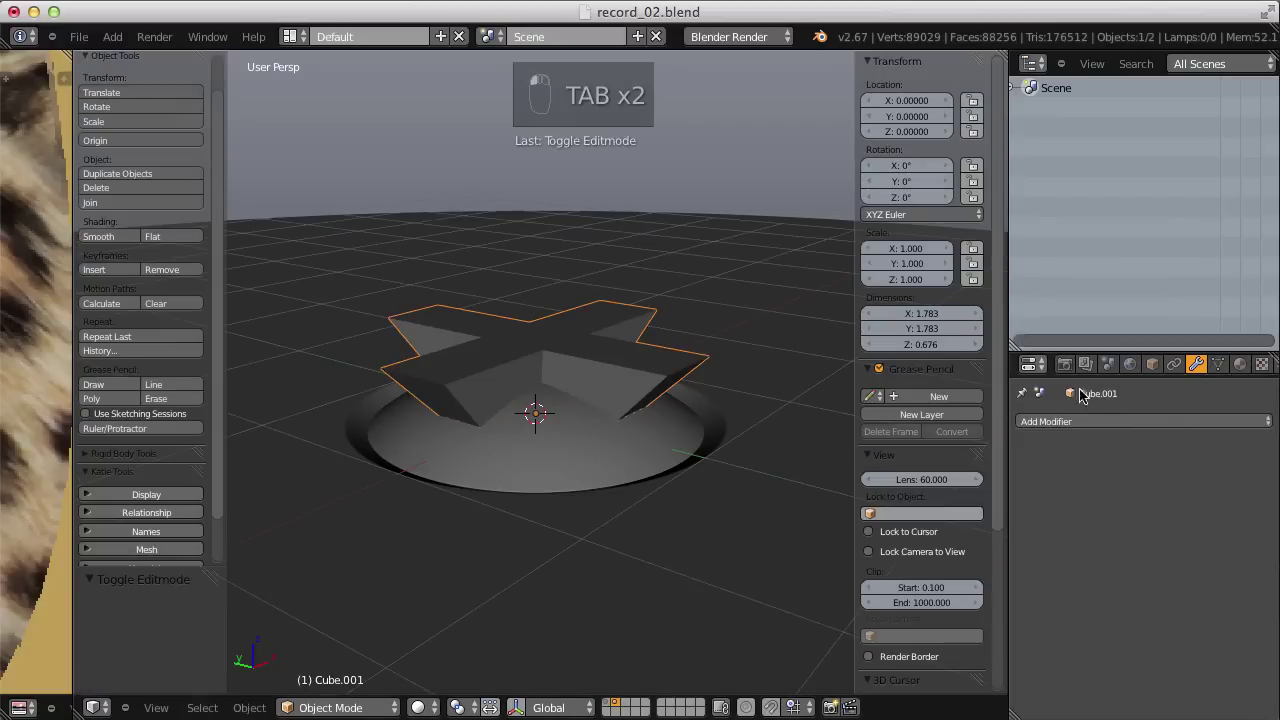
click(1160, 422)
click(940, 675)
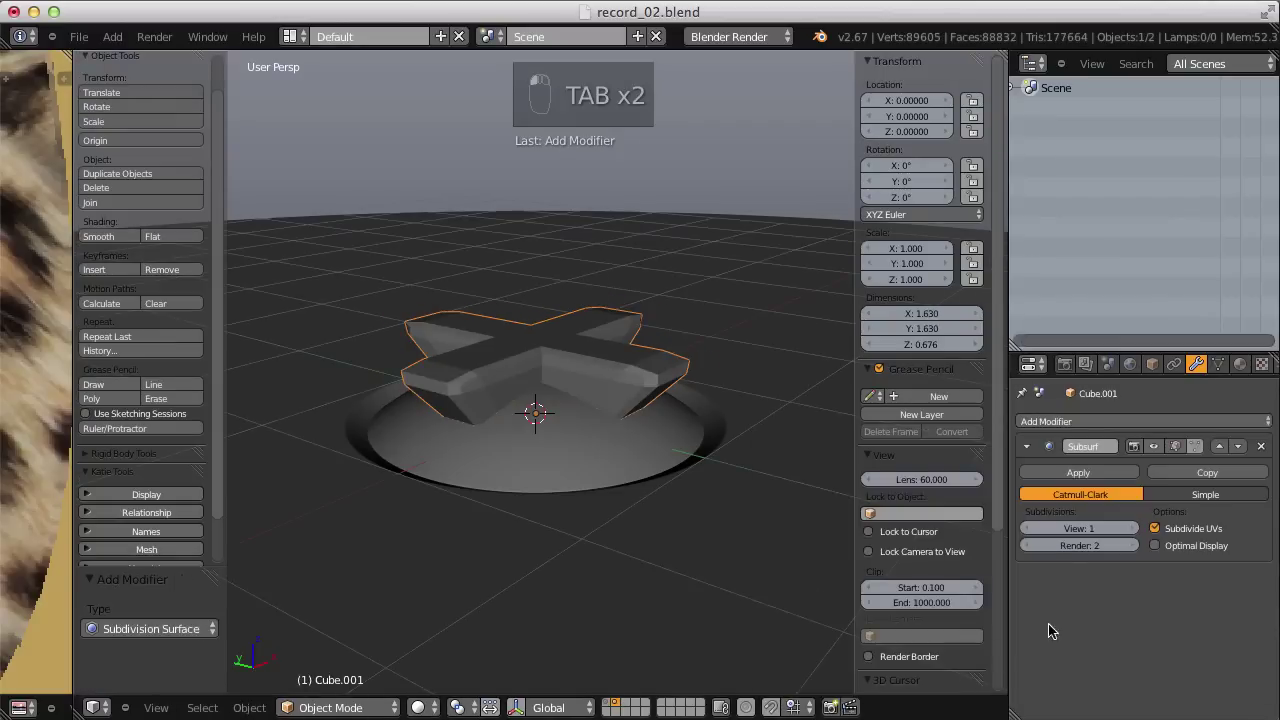
click(1133, 530)
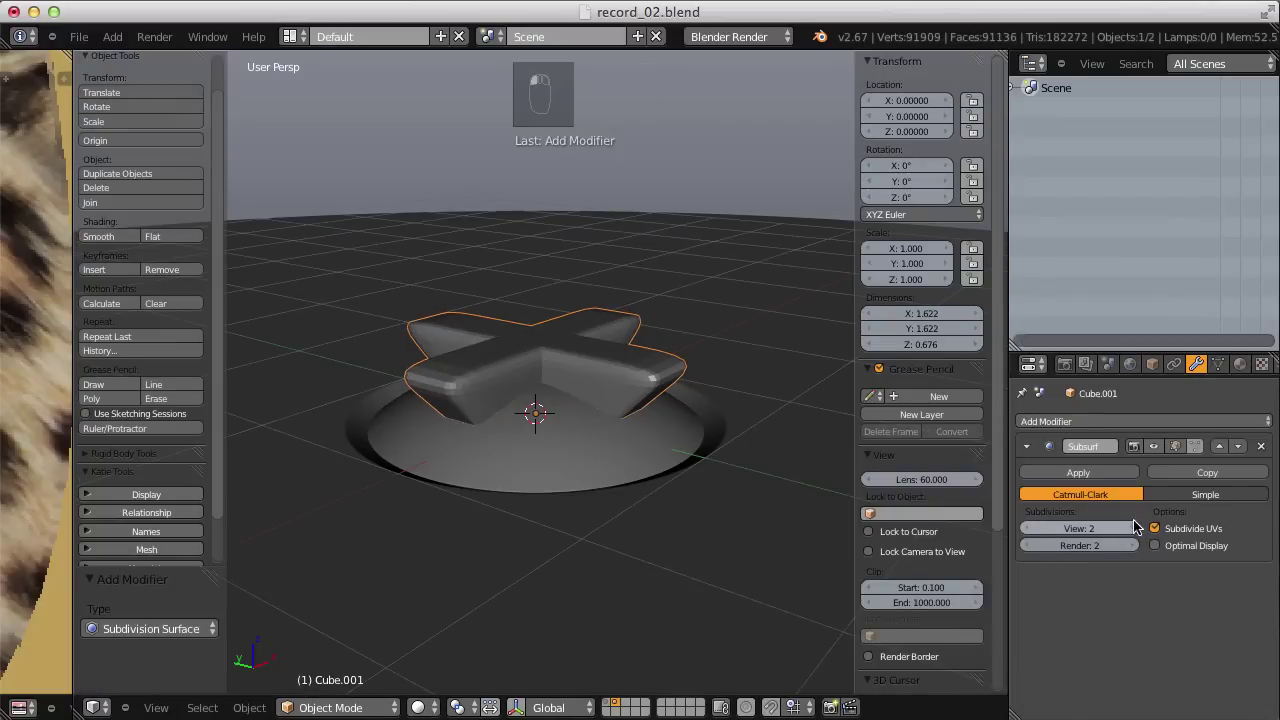
click(1131, 530)
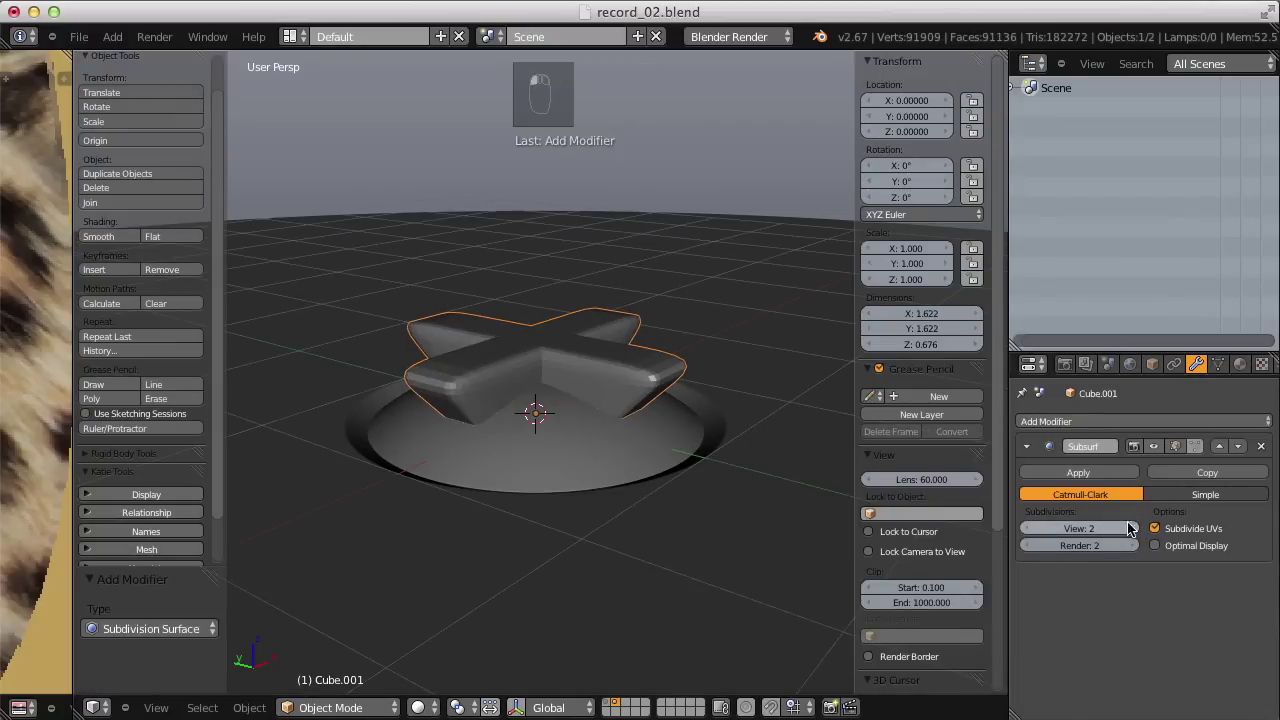
click(1058, 472)
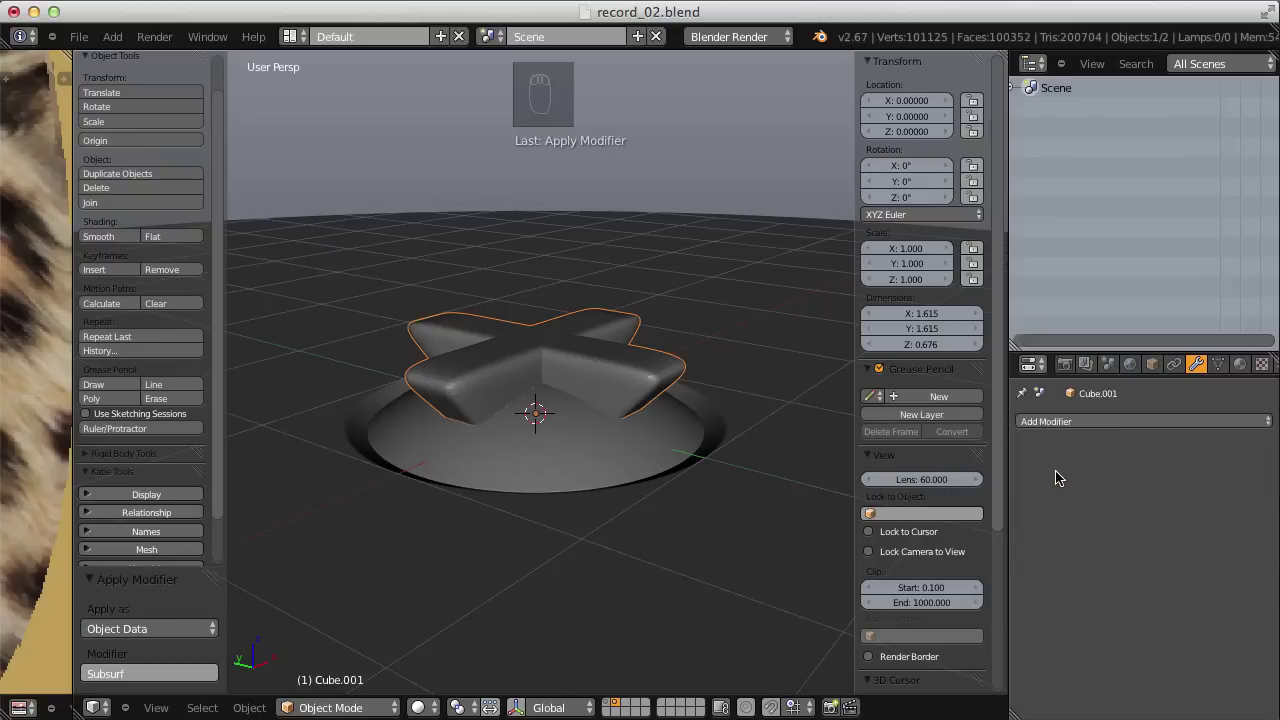
scroll(997, 486, down, 5)
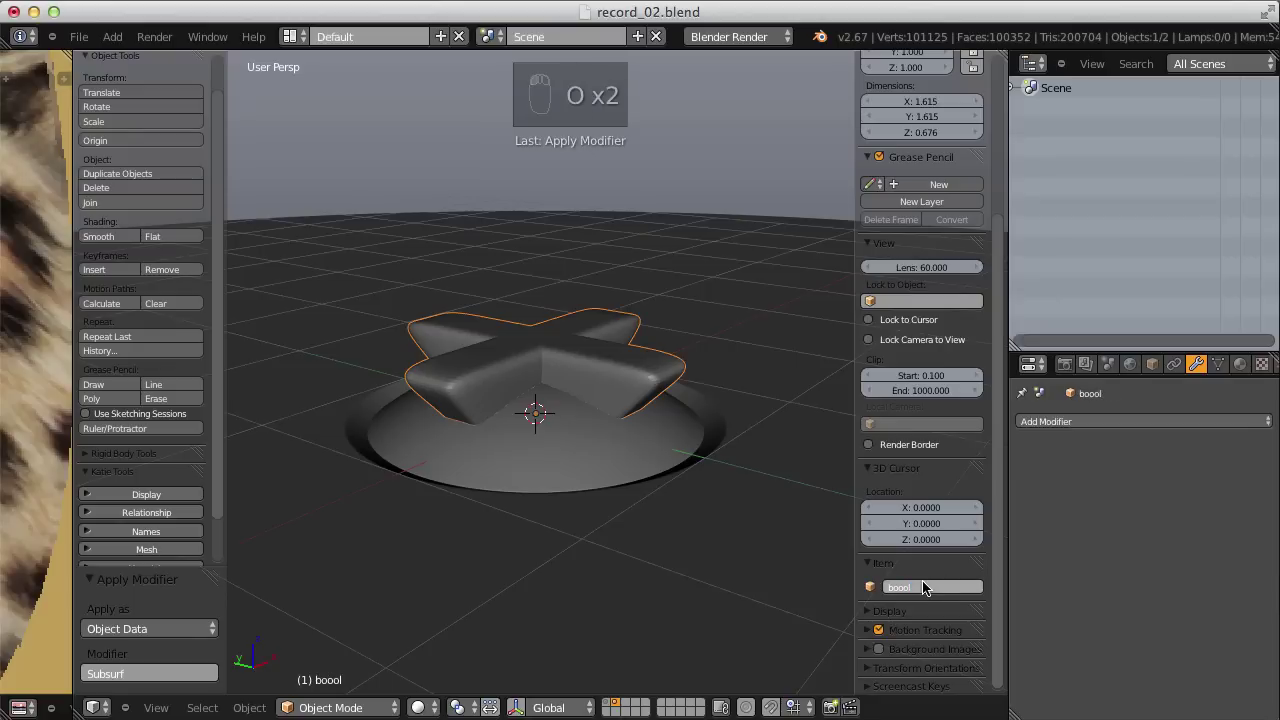
Add a Boolean modifier to the screw head mesh with the cross "boool" as its object
right_click(688, 465)
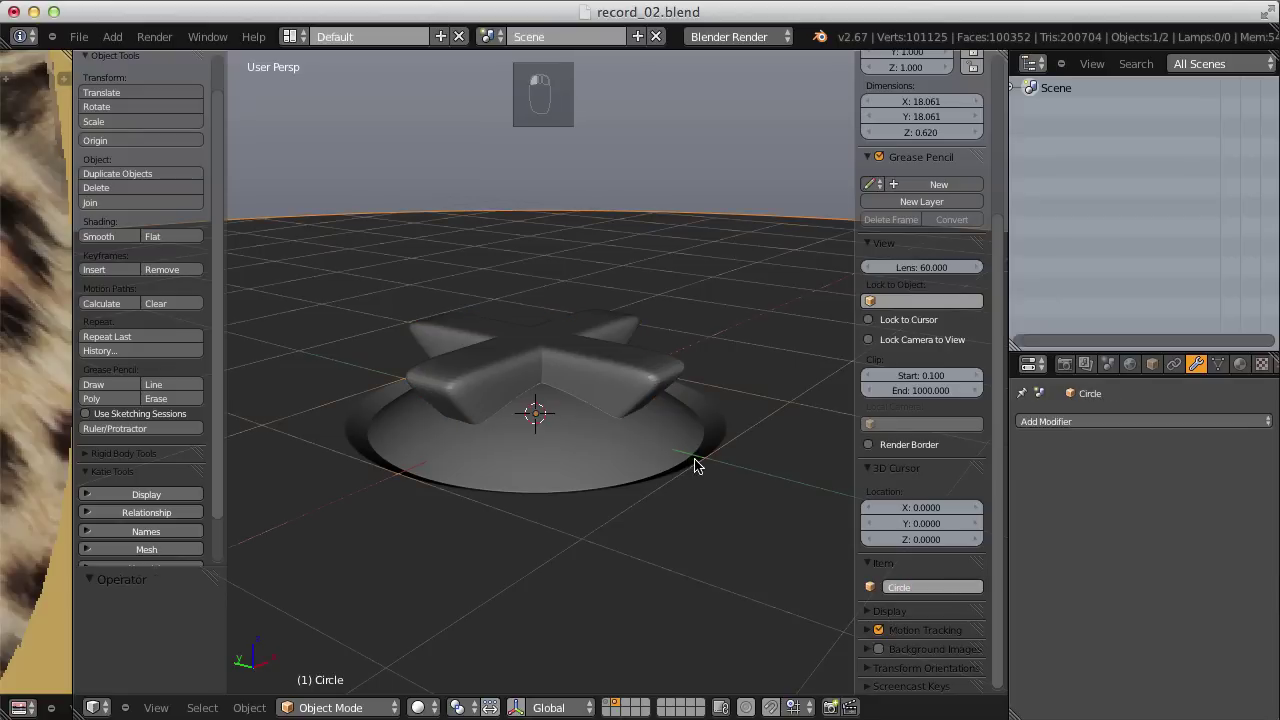
middle_drag(585, 358, 566, 380)
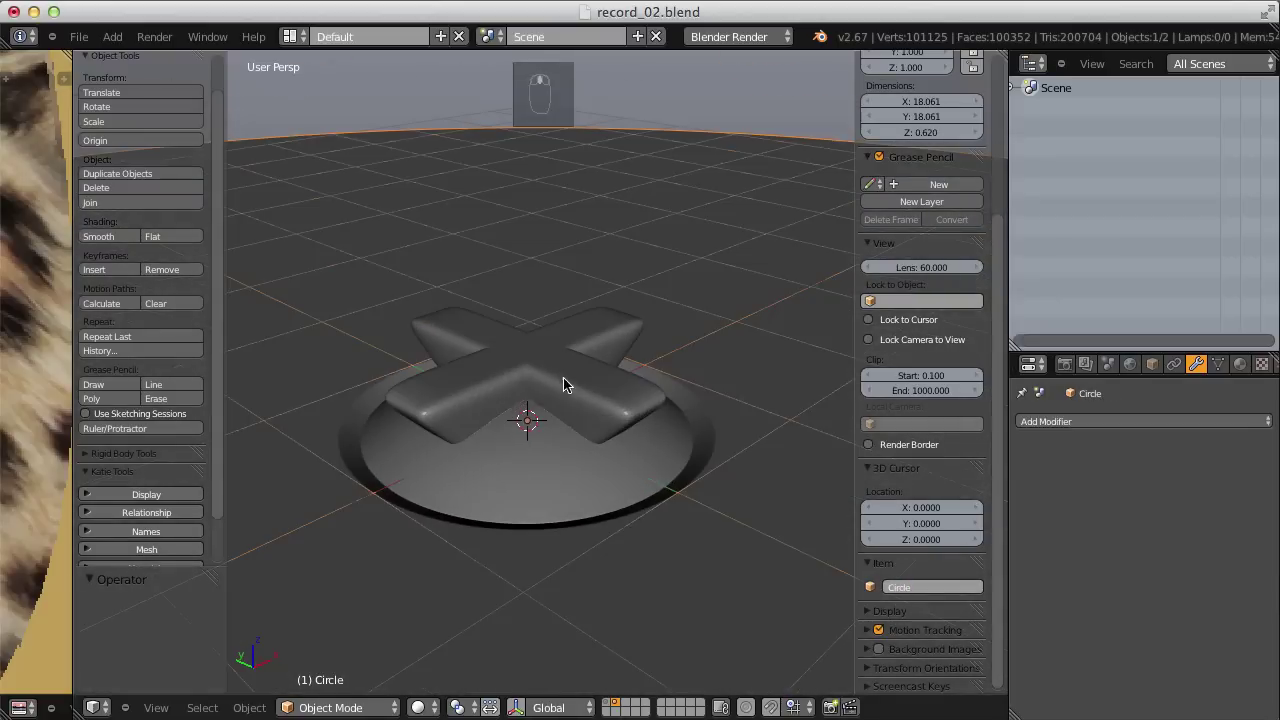
click(1066, 422)
click(963, 488)
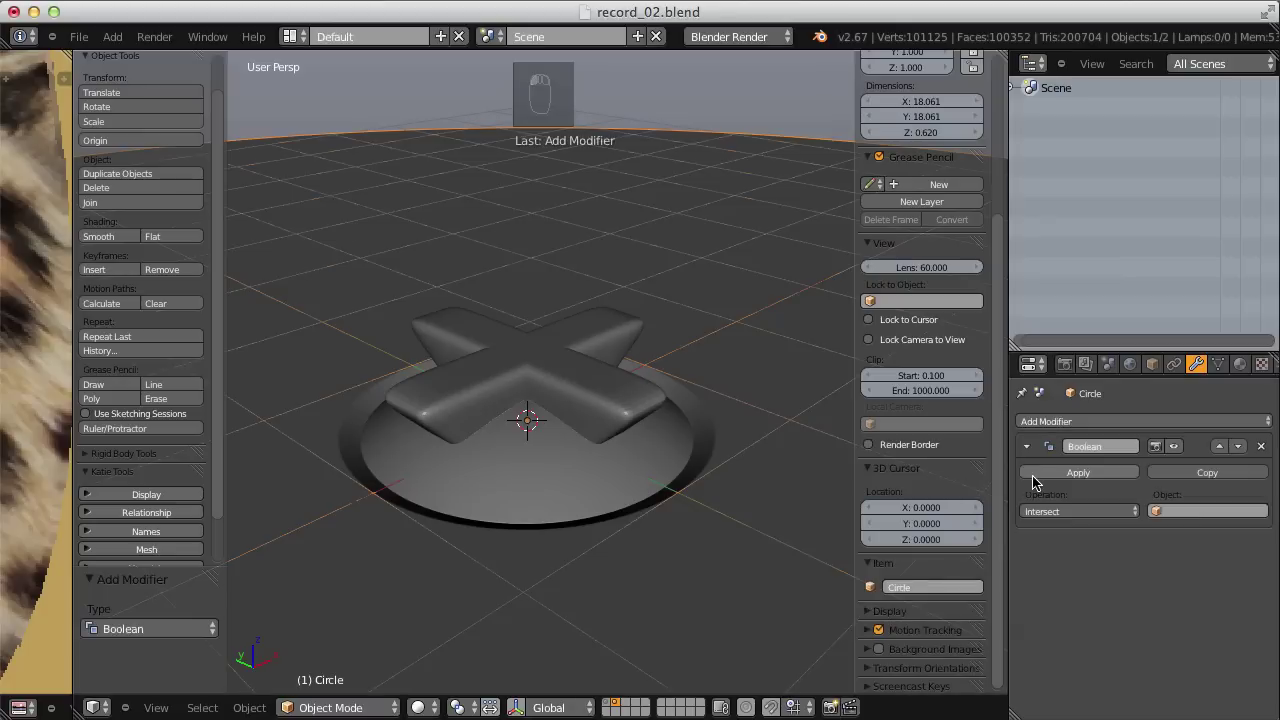
click(1196, 512)
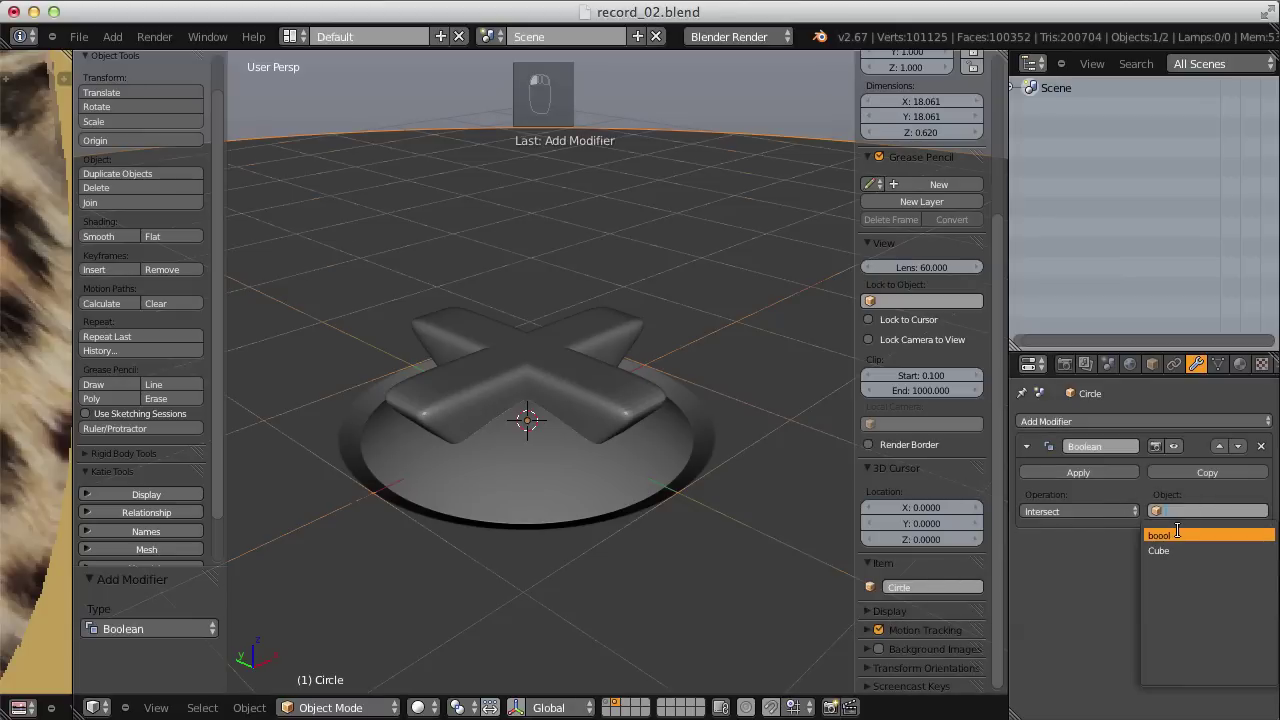
key(Return)
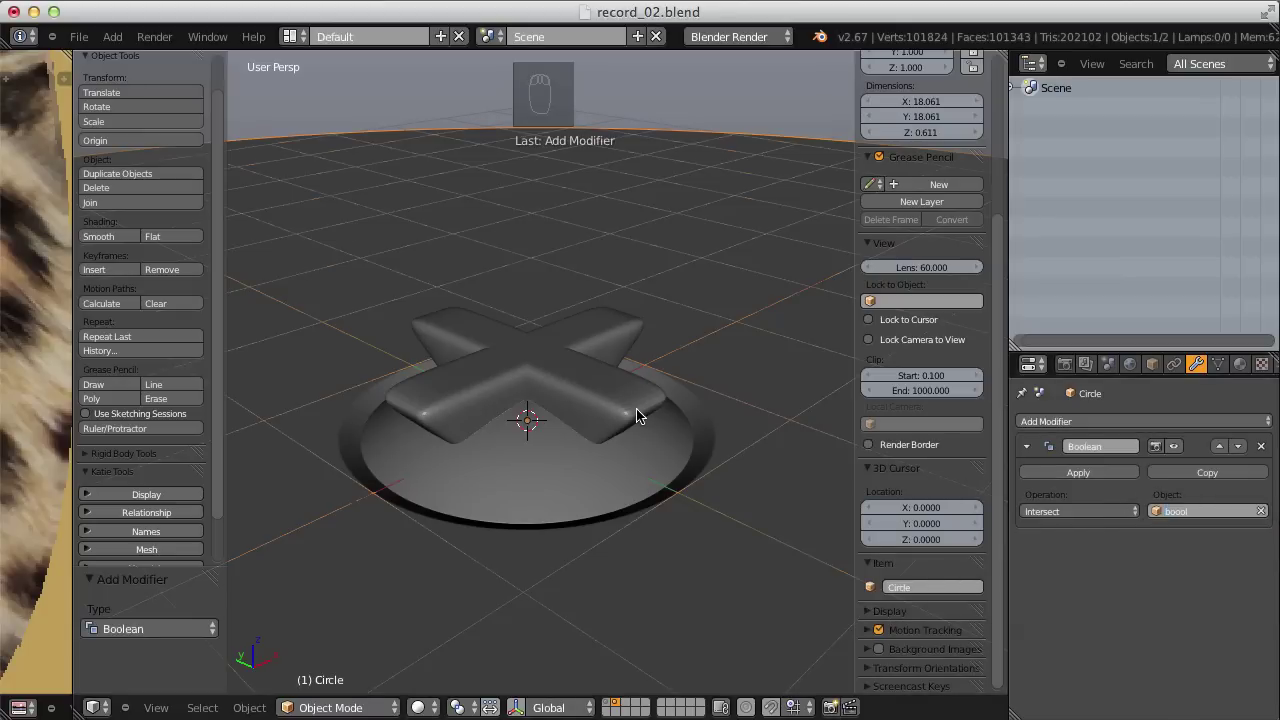
Try the Difference and Union operations of the Boolean modifier while inspecting the mesh in wireframe
key(z)
middle_drag(654, 362, 706, 368)
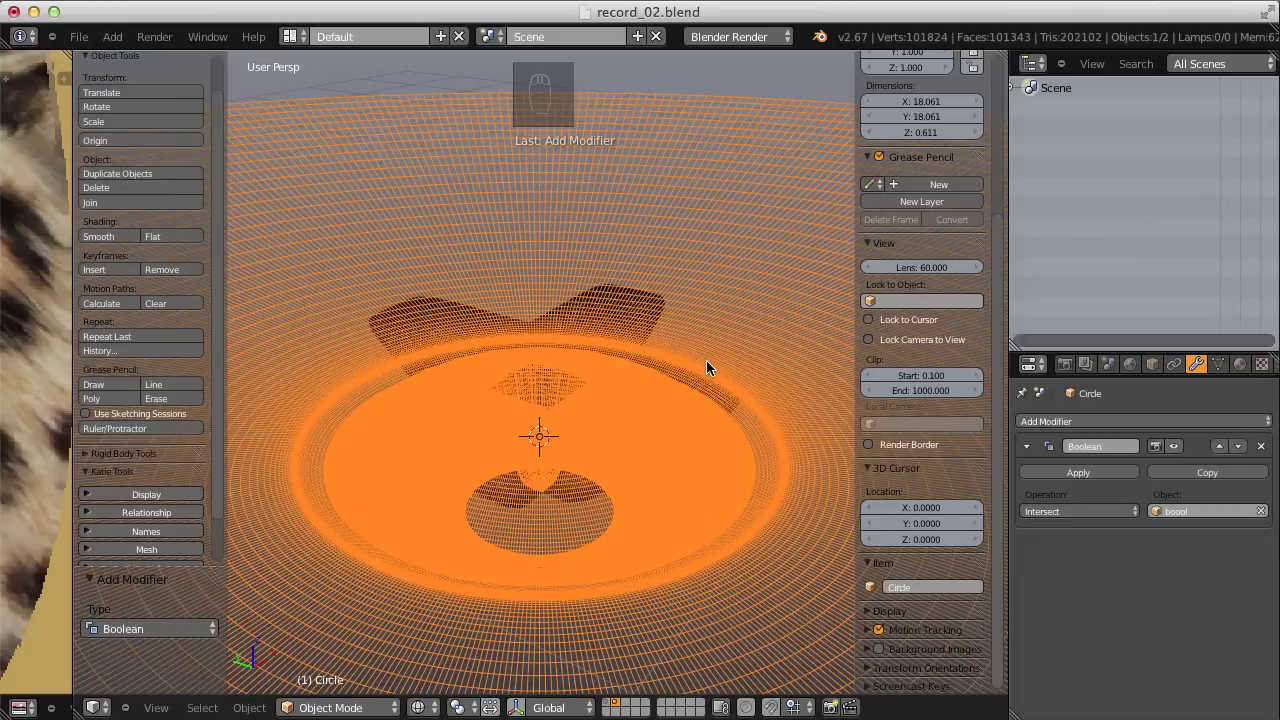
click(1094, 512)
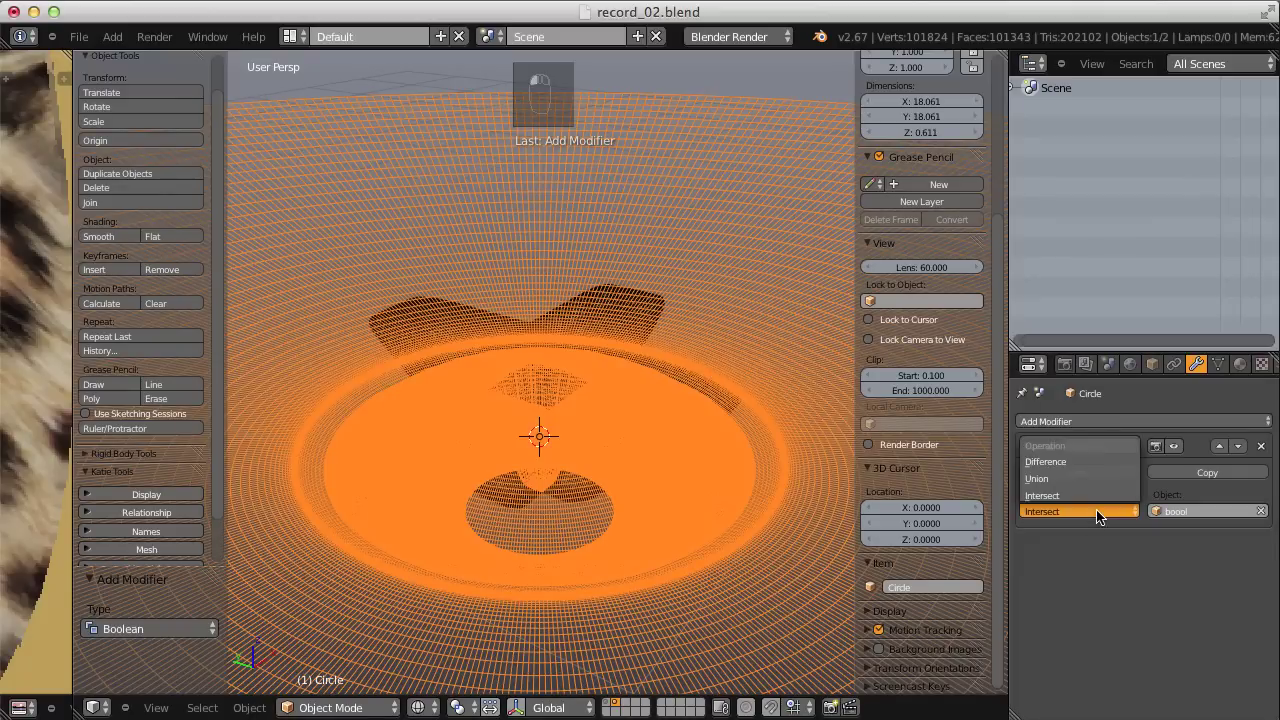
click(1081, 461)
middle_drag(650, 410, 610, 430)
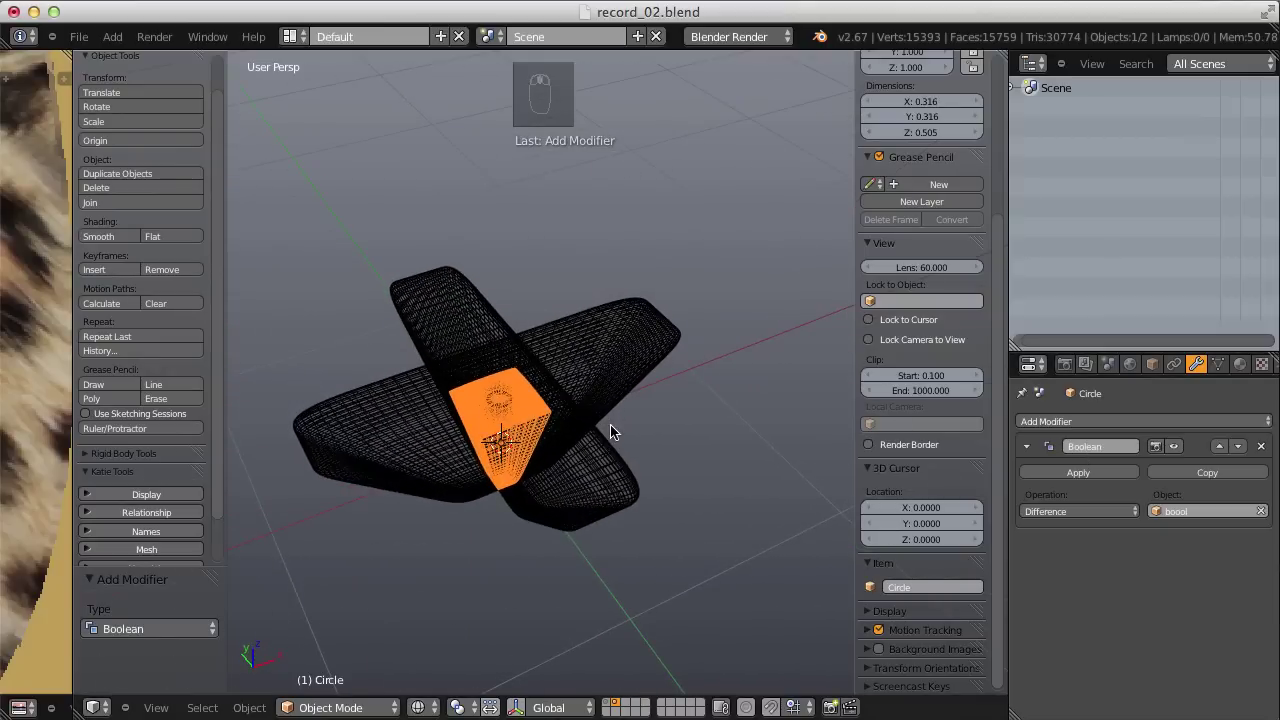
click(1080, 511)
click(1068, 480)
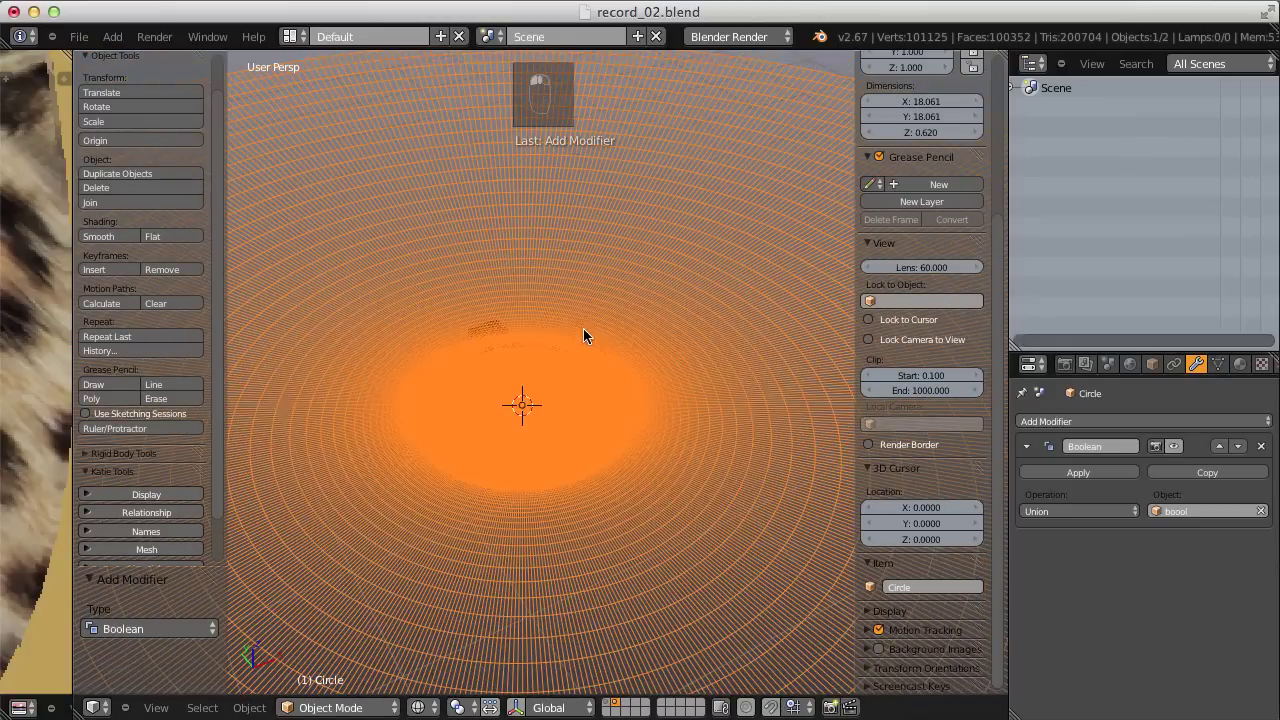
Return to solid shading and turn off Double Sided for the screw head's mesh
key(Tab)
key(z)
key(a)
key(Tab)
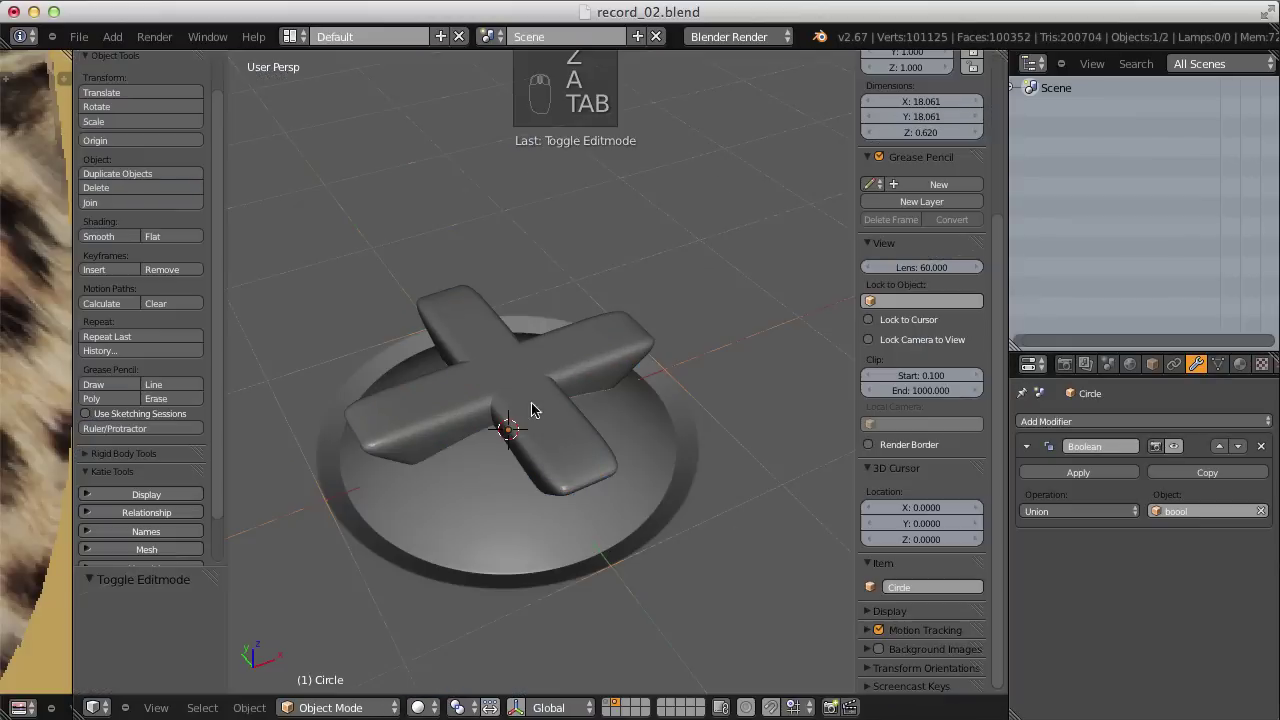
middle_drag(532, 405, 449, 348)
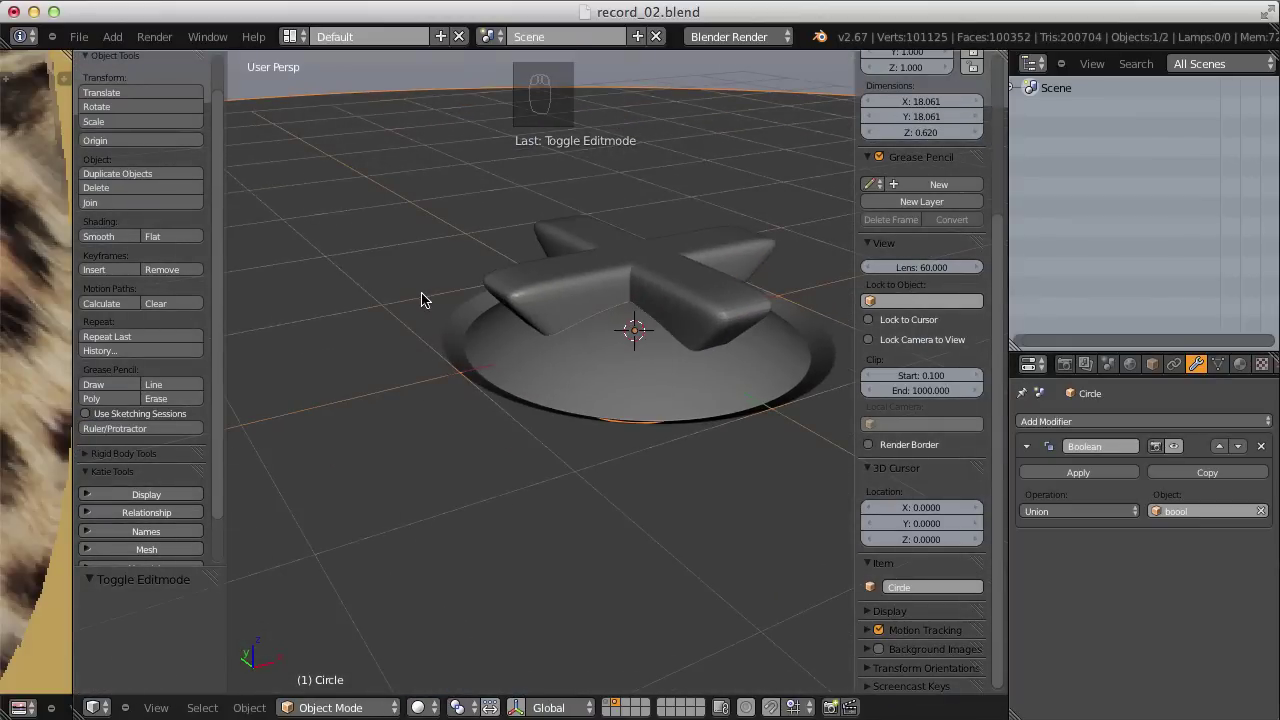
click(1219, 365)
click(1150, 467)
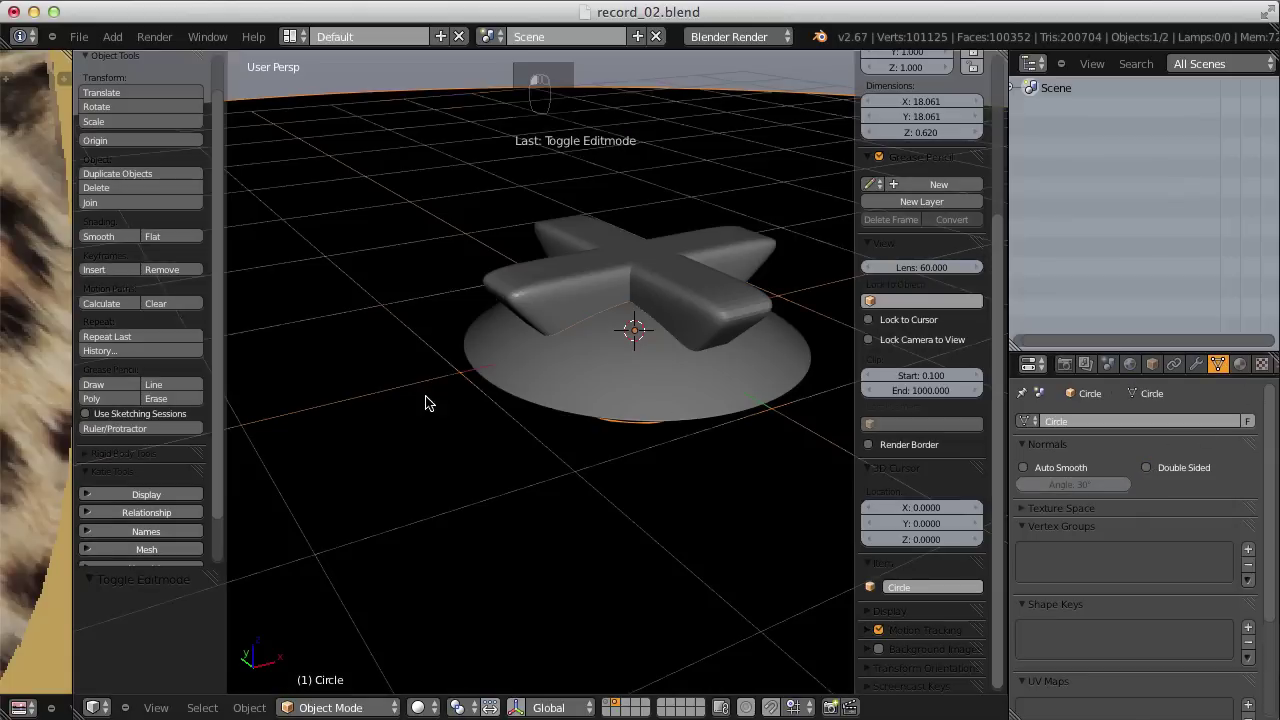
Select the linked base surface around the dome in Edit Mode and flip its normals
middle_drag(490, 377, 463, 346)
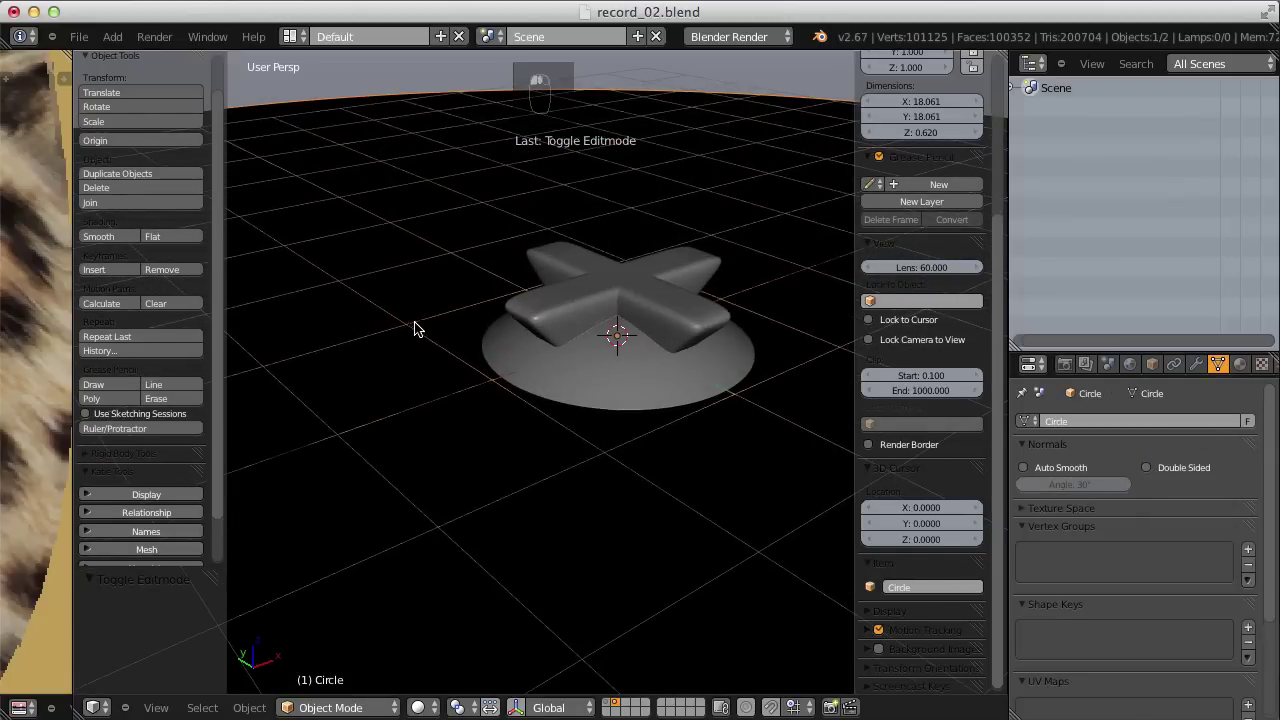
key(Tab)
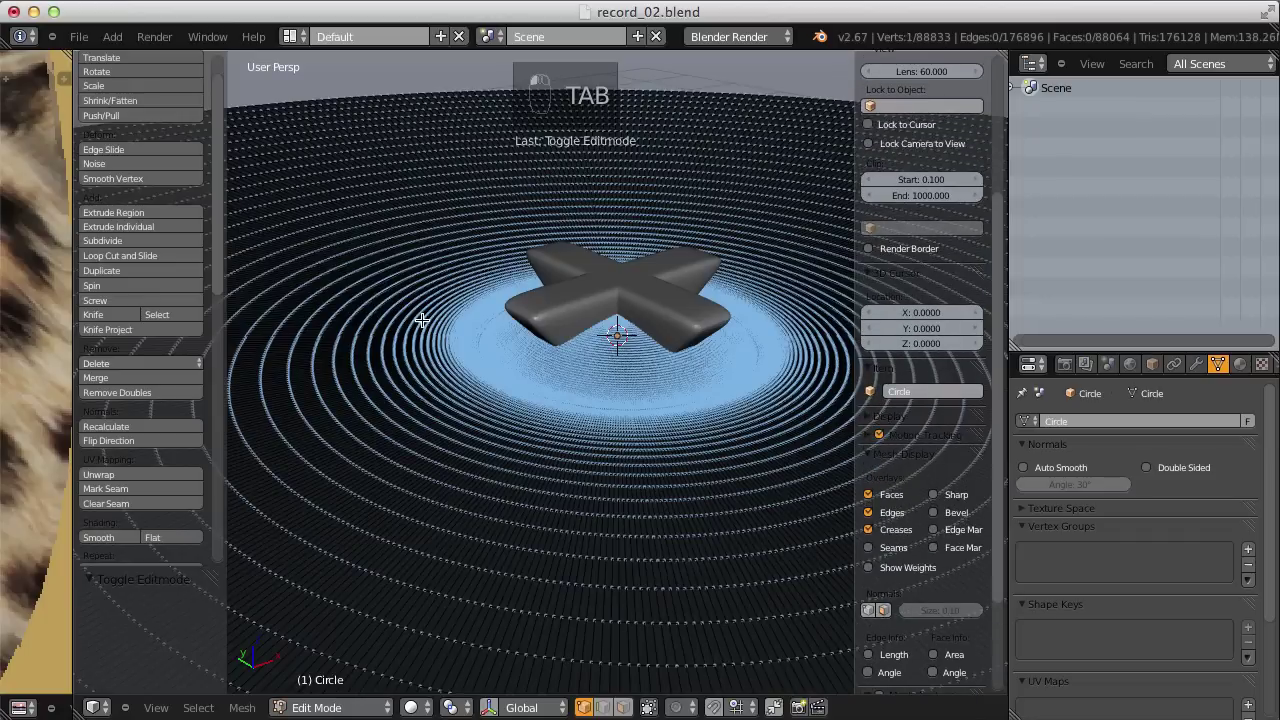
key(ctrl+l)
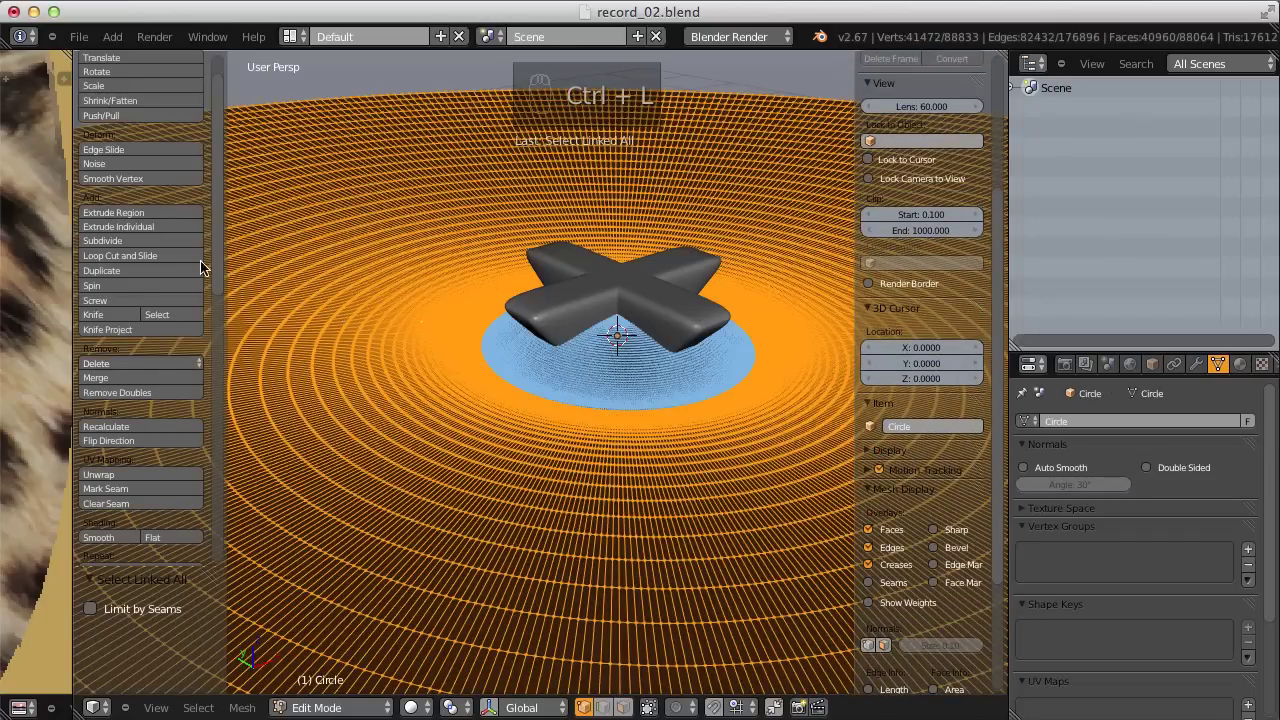
click(125, 441)
key(Tab)
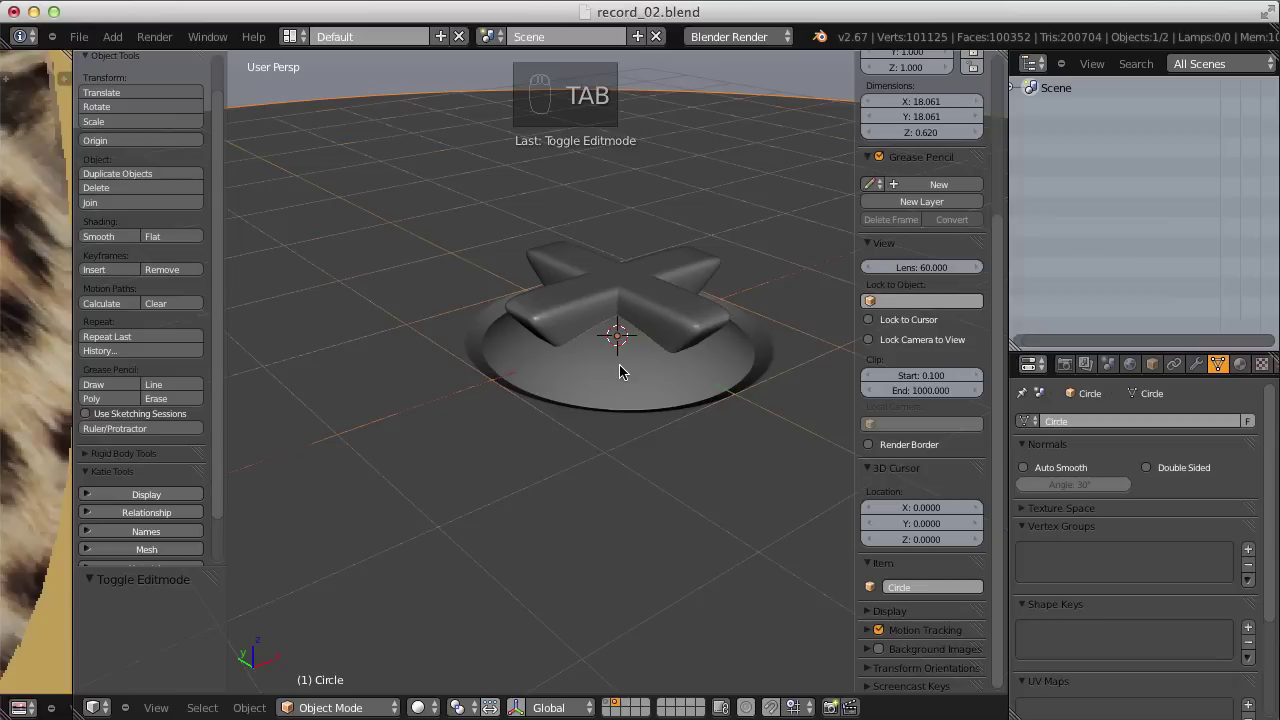
Turn off Double Sided for the cross and flip the normals of its whole mesh
right_click(571, 271)
click(1145, 467)
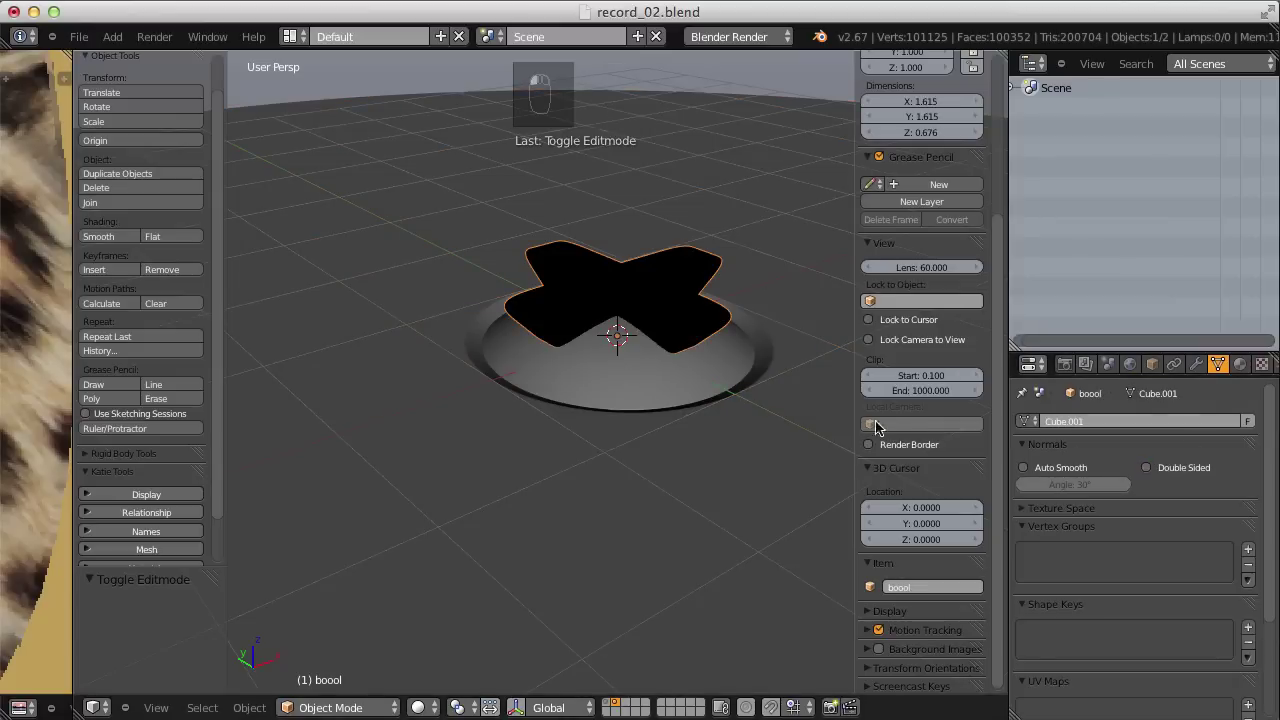
key(Tab)
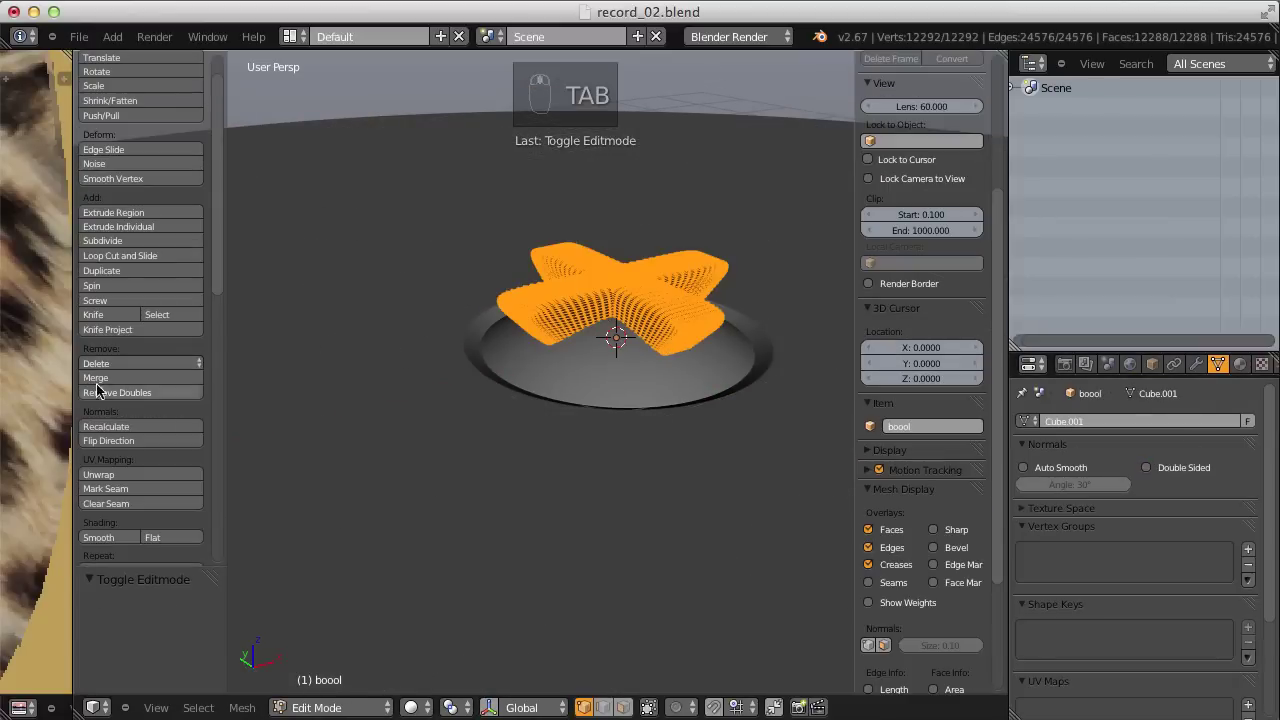
click(119, 441)
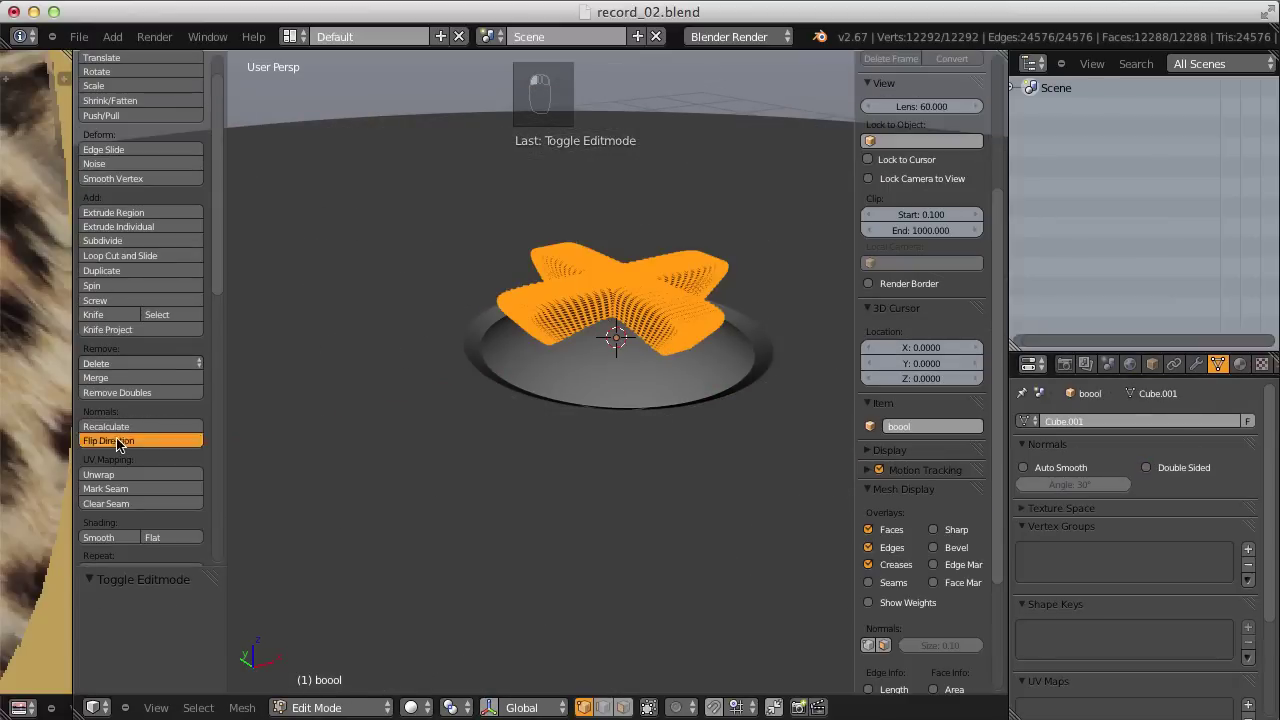
key(Tab)
Turn the screw head's Boolean modifier back on in the viewport and try the Intersect operation
scroll(654, 370, up, 2)
right_click(651, 374)
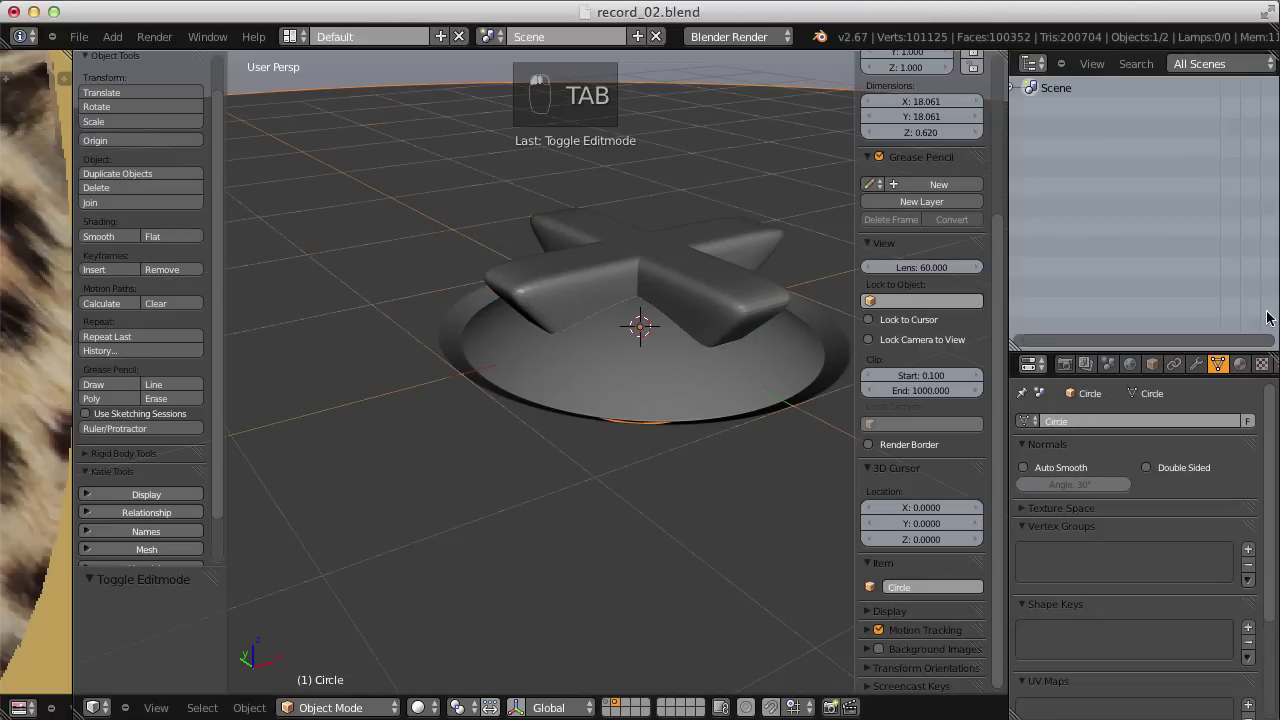
click(1196, 364)
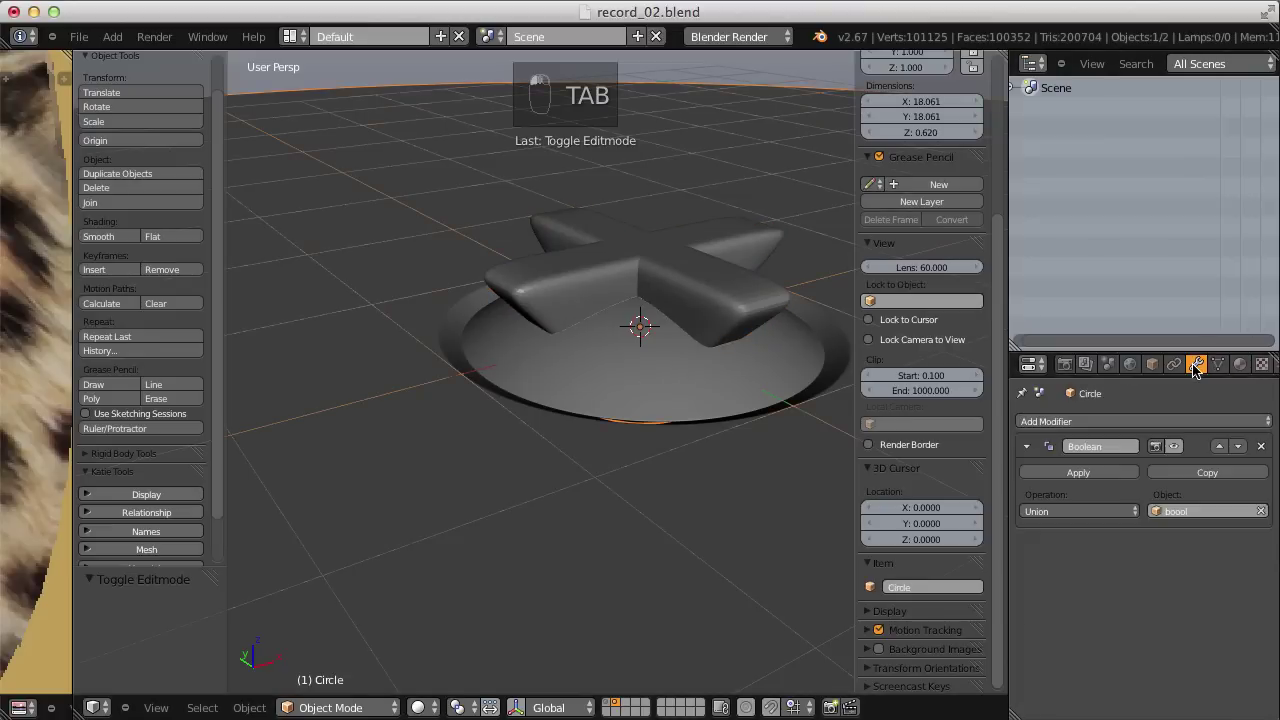
click(1173, 447)
click(1110, 511)
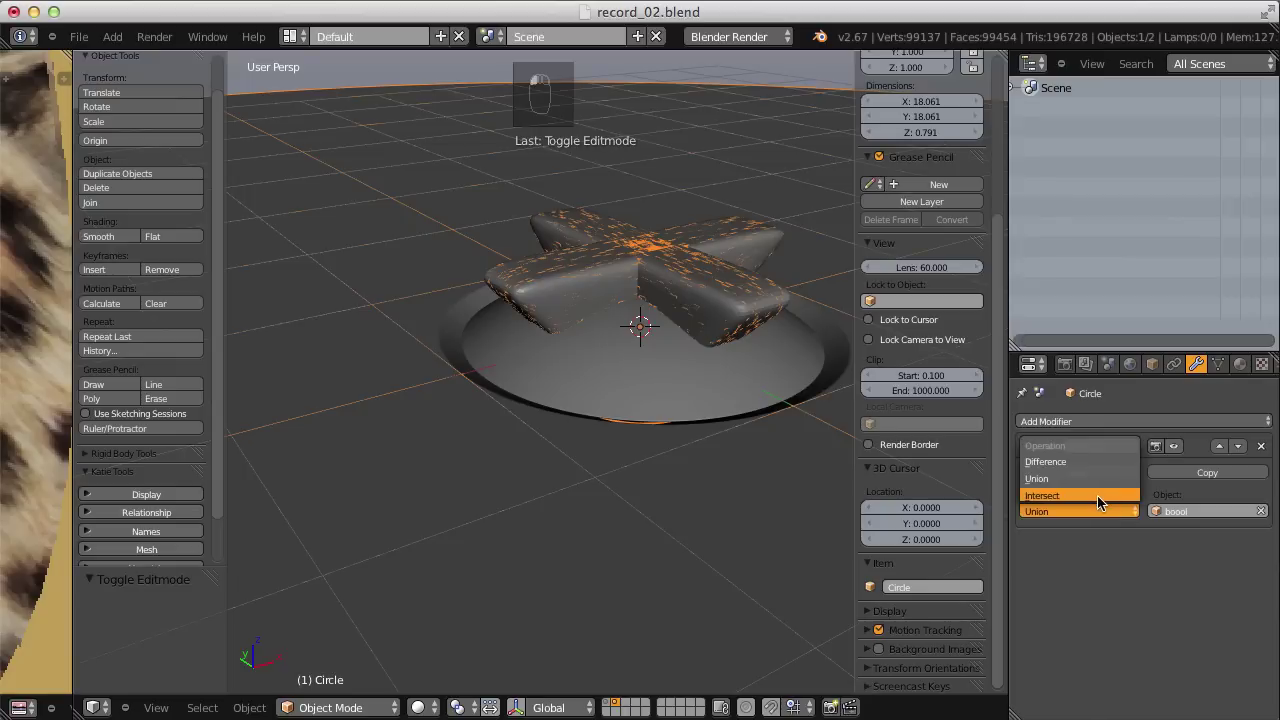
click(1097, 494)
Set the Boolean operation to Difference, check the cut in wireframe, and apply the modifier
click(1090, 509)
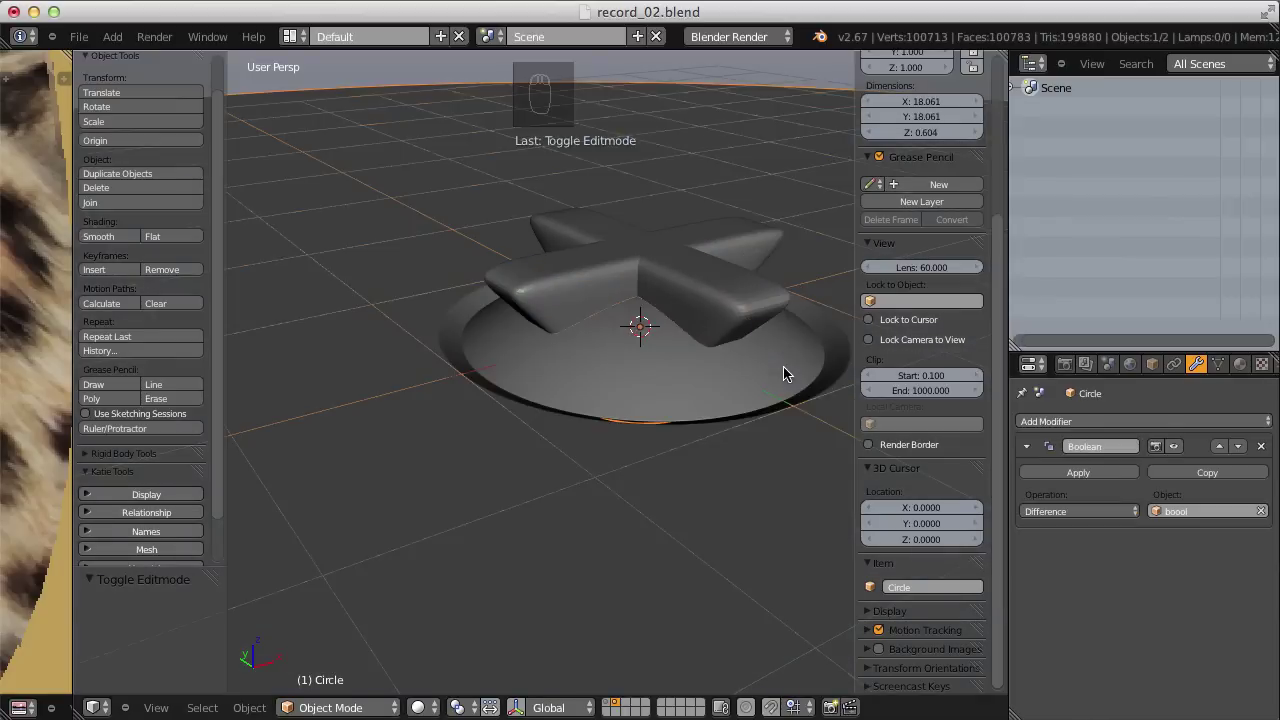
key(z)
mouse_move(783, 366)
middle_down()
mouse_move(731, 357)
mouse_move(752, 338)
mouse_move(657, 394)
mouse_move(677, 334)
mouse_move(665, 335)
middle_up()
key(z)
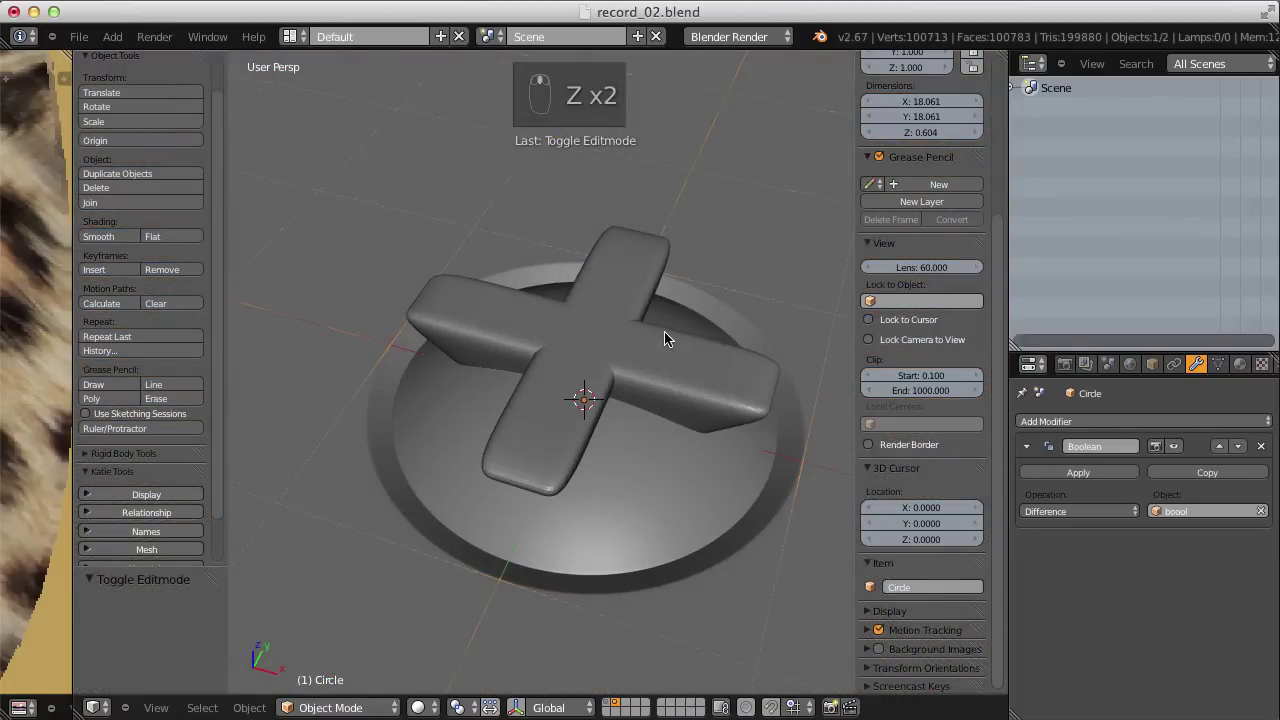
click(1068, 474)
Delete the cross cutter and inspect the recess cut into the screw head
right_click(652, 356)
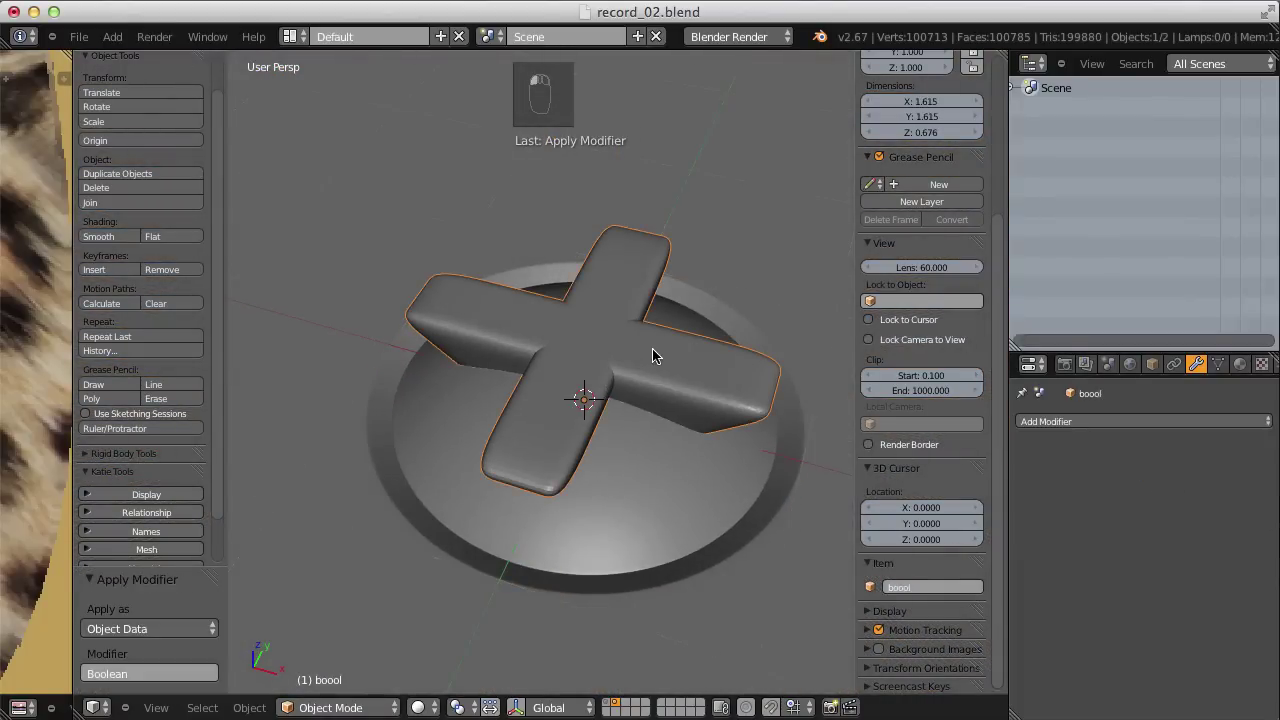
key(x)
click(651, 350)
middle_drag(651, 350, 590, 421)
scroll(590, 421, down, 3)
middle_drag(563, 337, 700, 302)
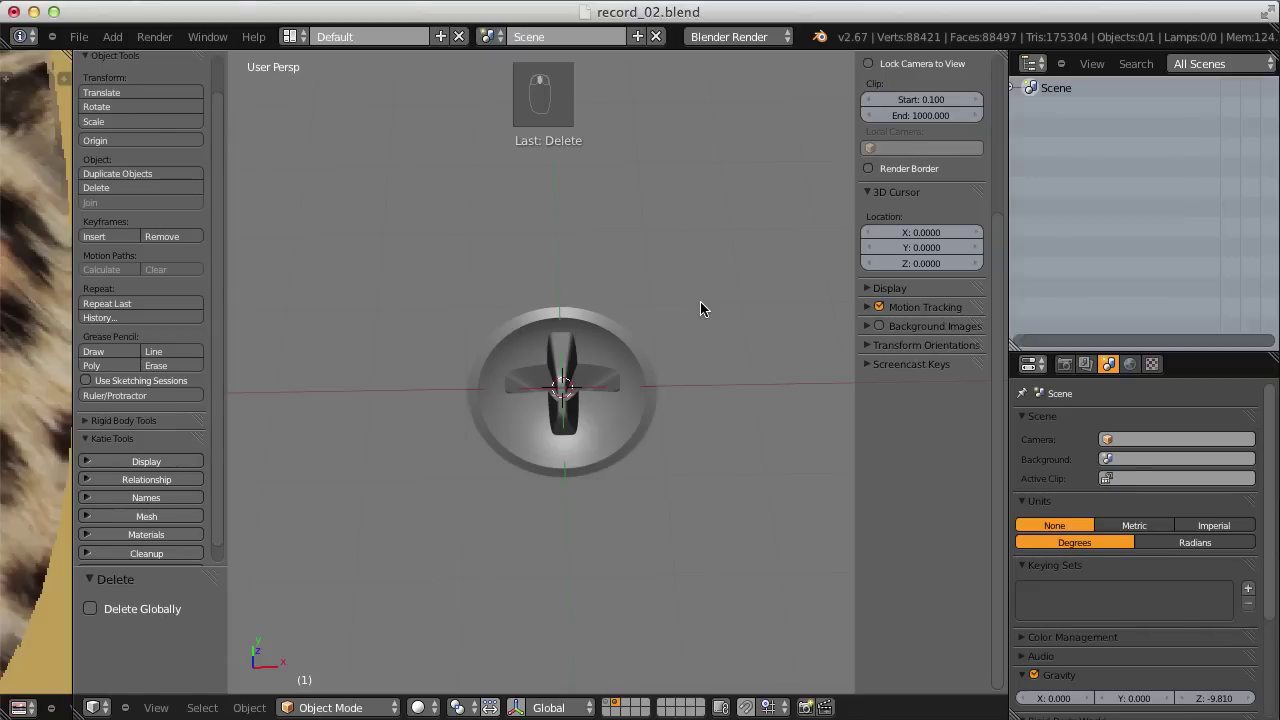
middle_drag(700, 301, 694, 337)
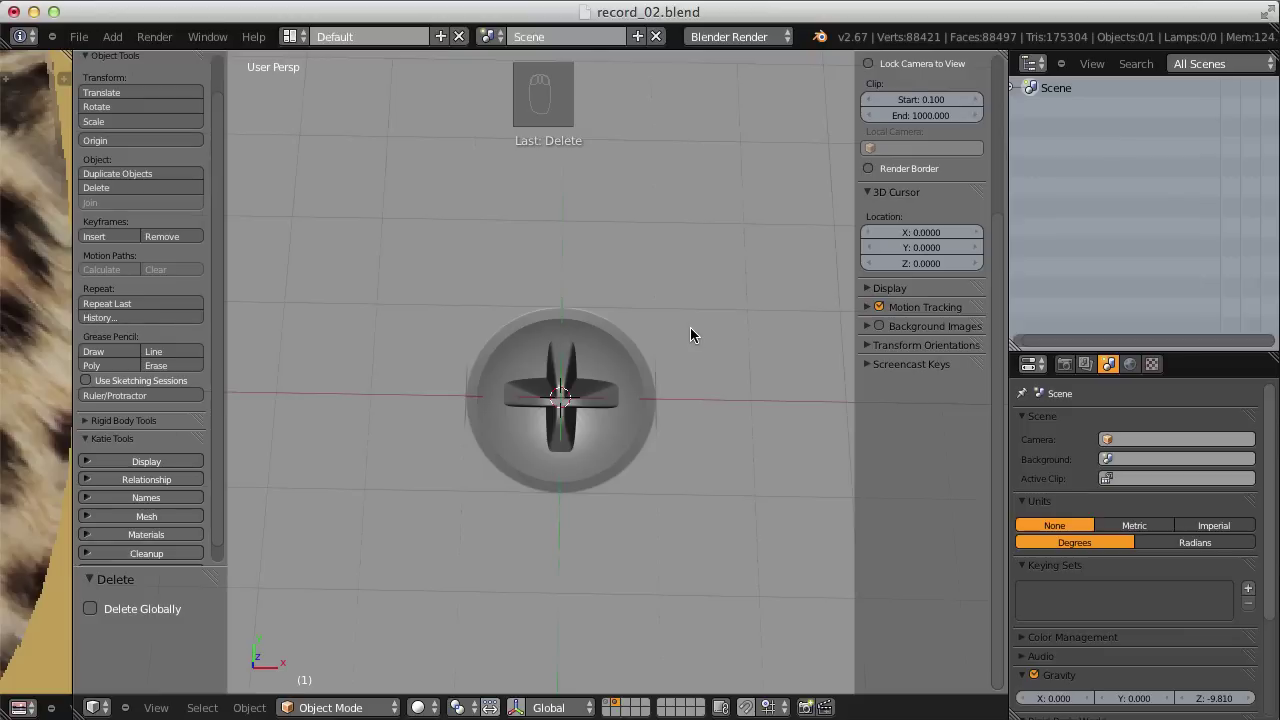
Add a camera at the origin and clear its rotation so it points straight down
key(shift+a)
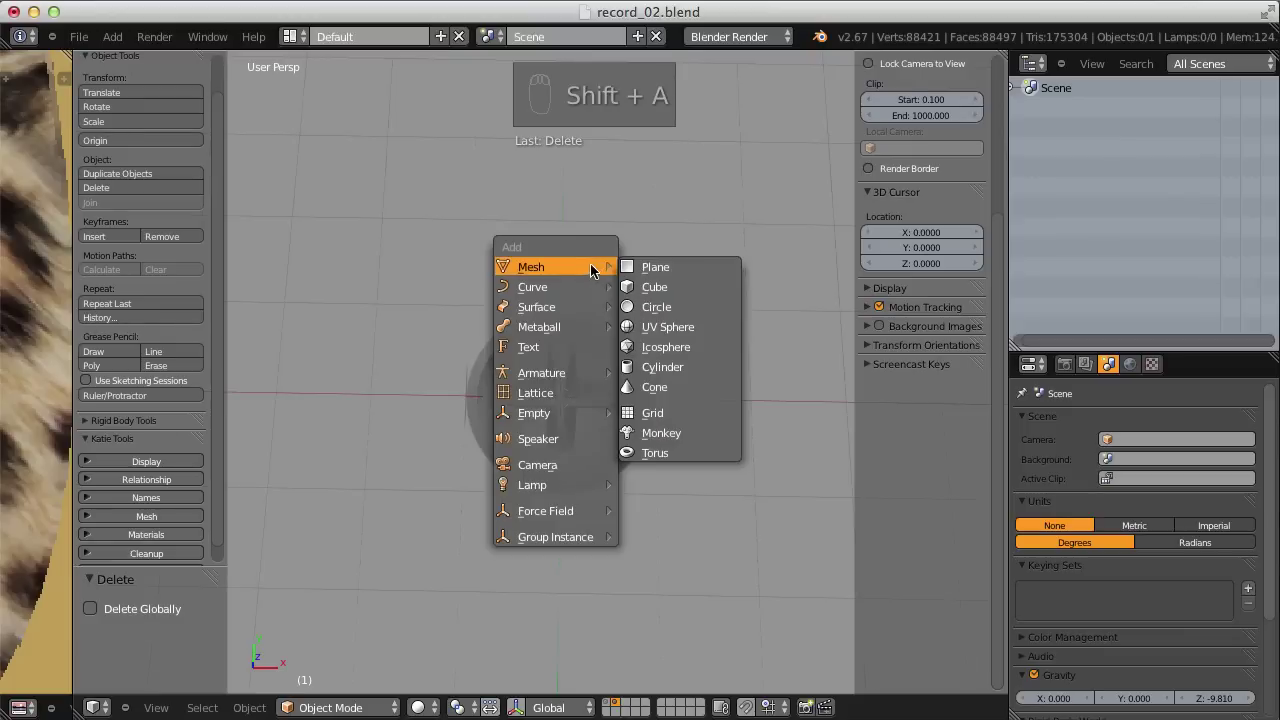
click(545, 466)
key(alt+r)
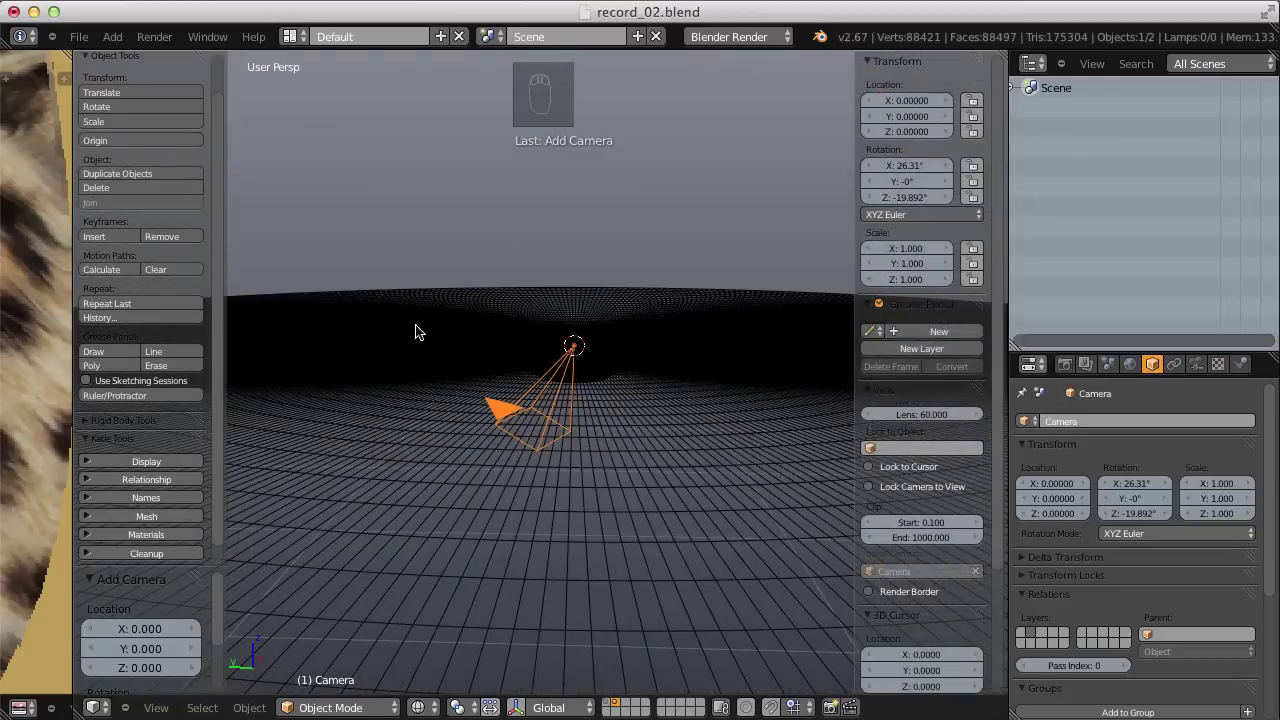
middle_drag(523, 346, 688, 341)
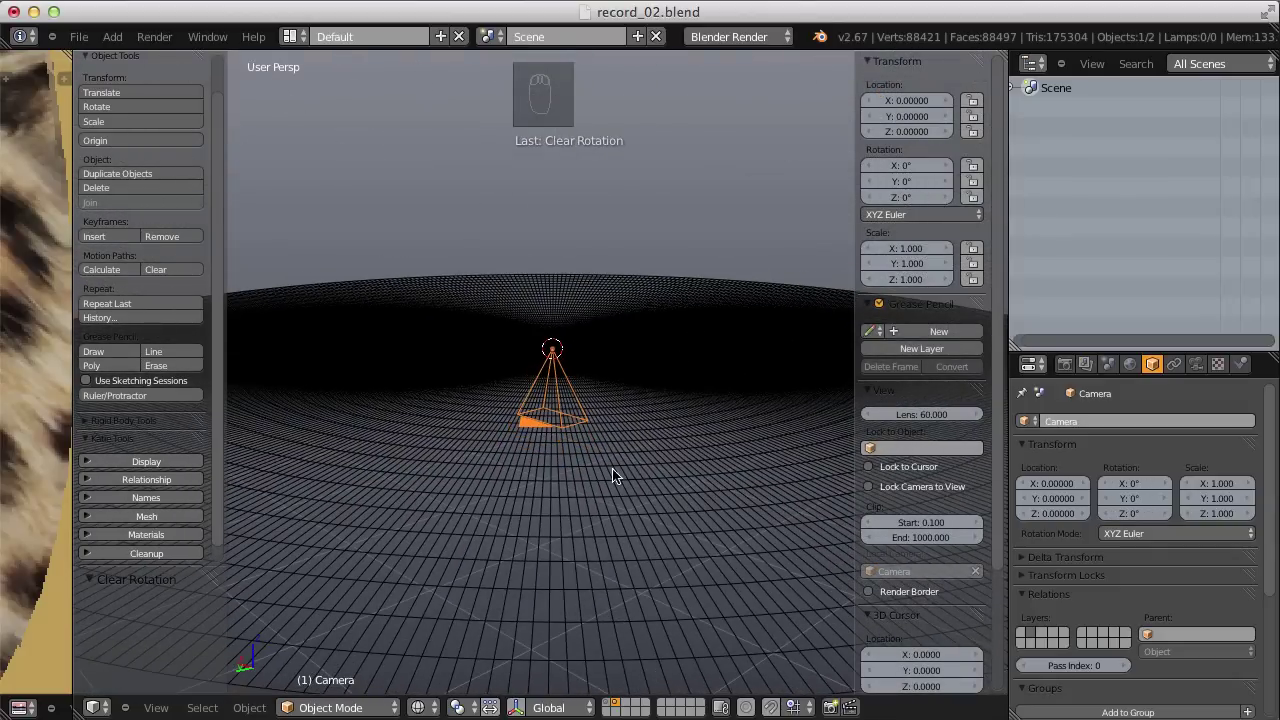
Raise the camera along the Z axis to a height of about 6.71 units
key(g)
key(z)
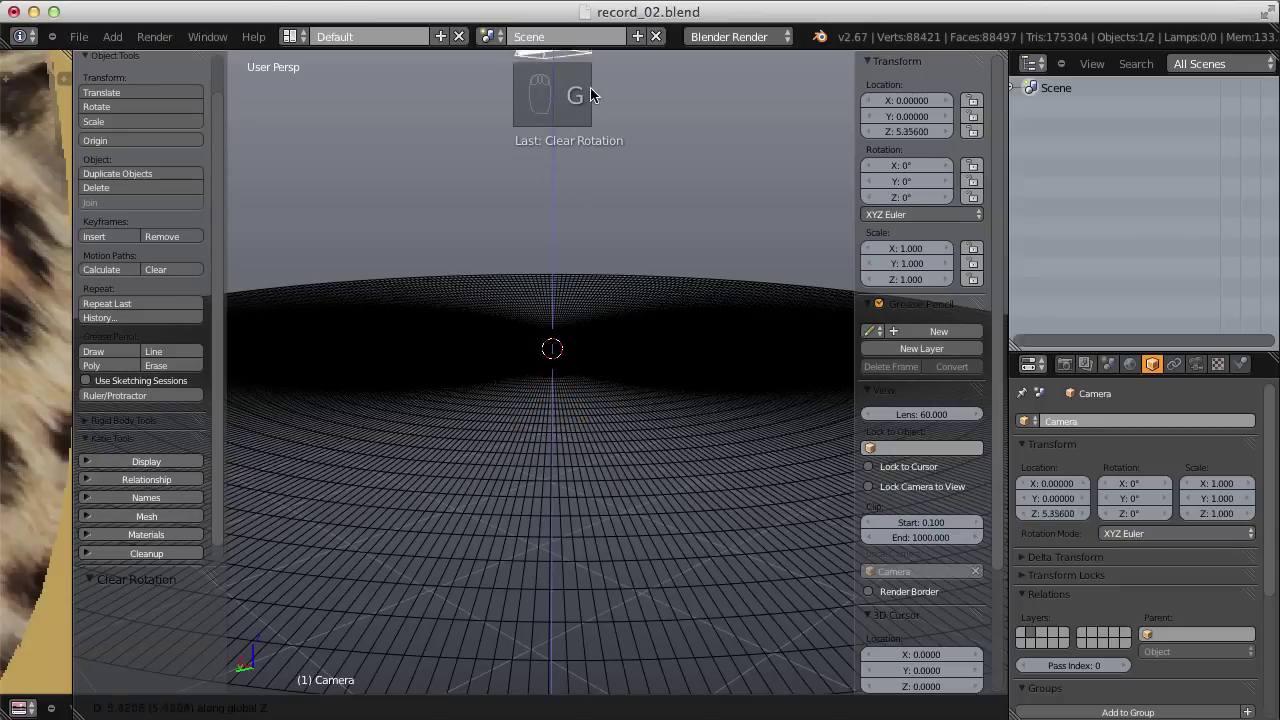
click(591, 91)
scroll(651, 226, down, 5)
key(g)
key(z)
click(649, 155)
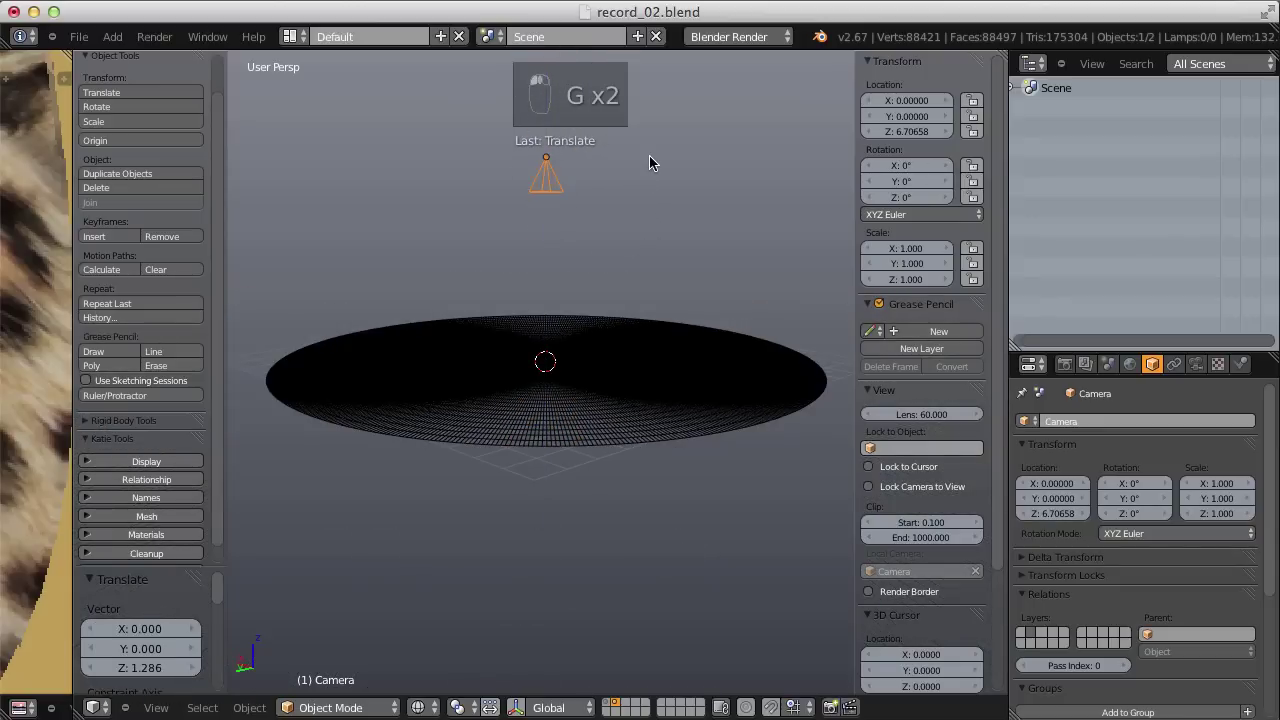
Look through the camera at the screw head from above in solid shading
key(KP_0)
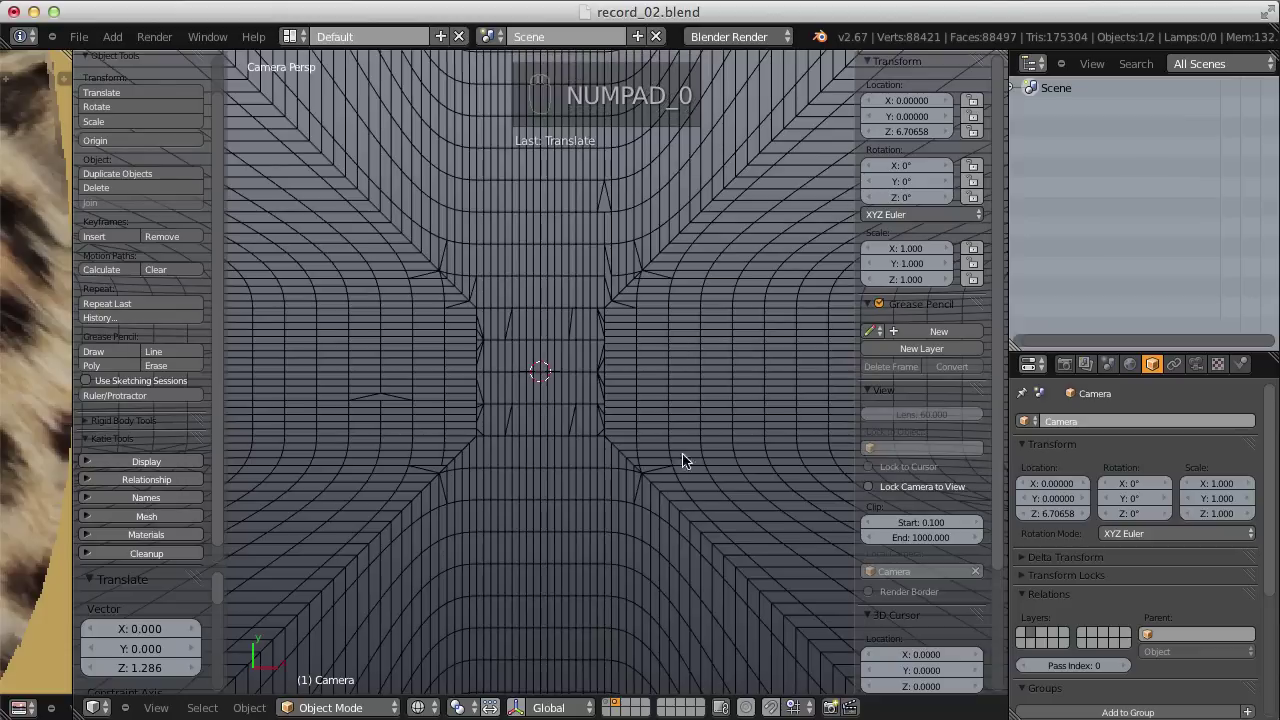
scroll(654, 189, down, 4)
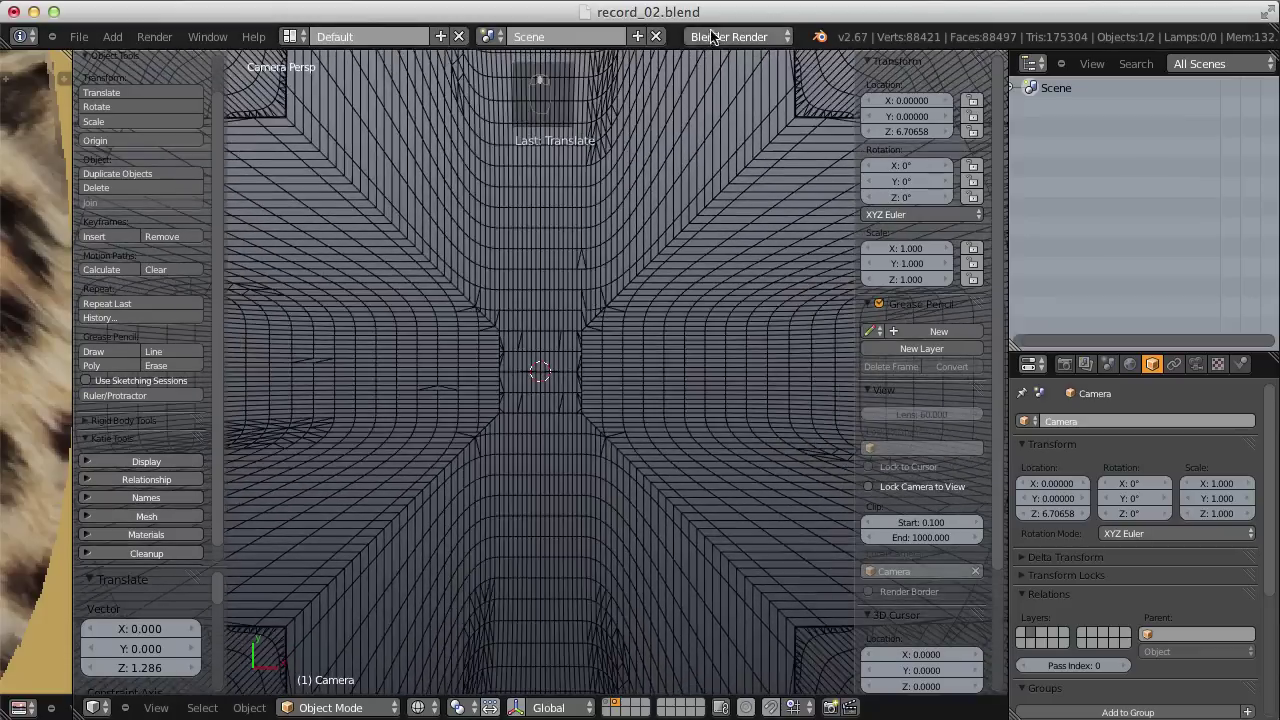
scroll(737, 286, down, 8)
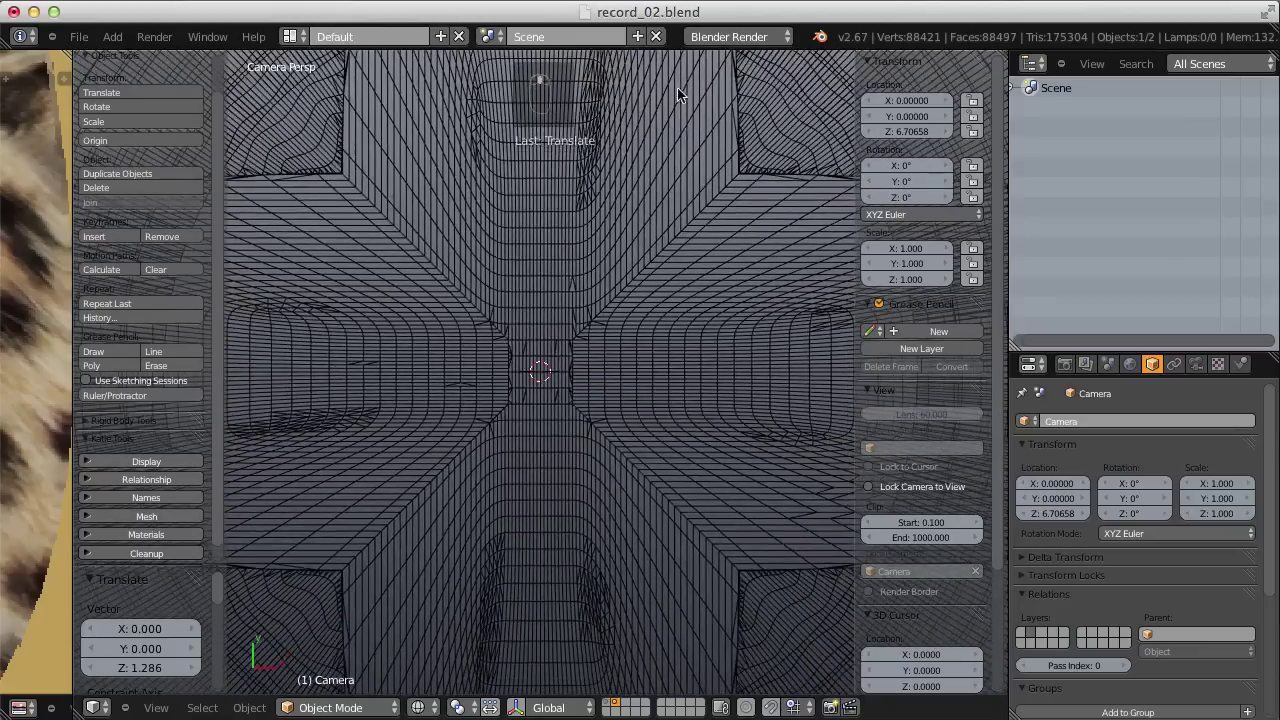
scroll(711, 215, down, 5)
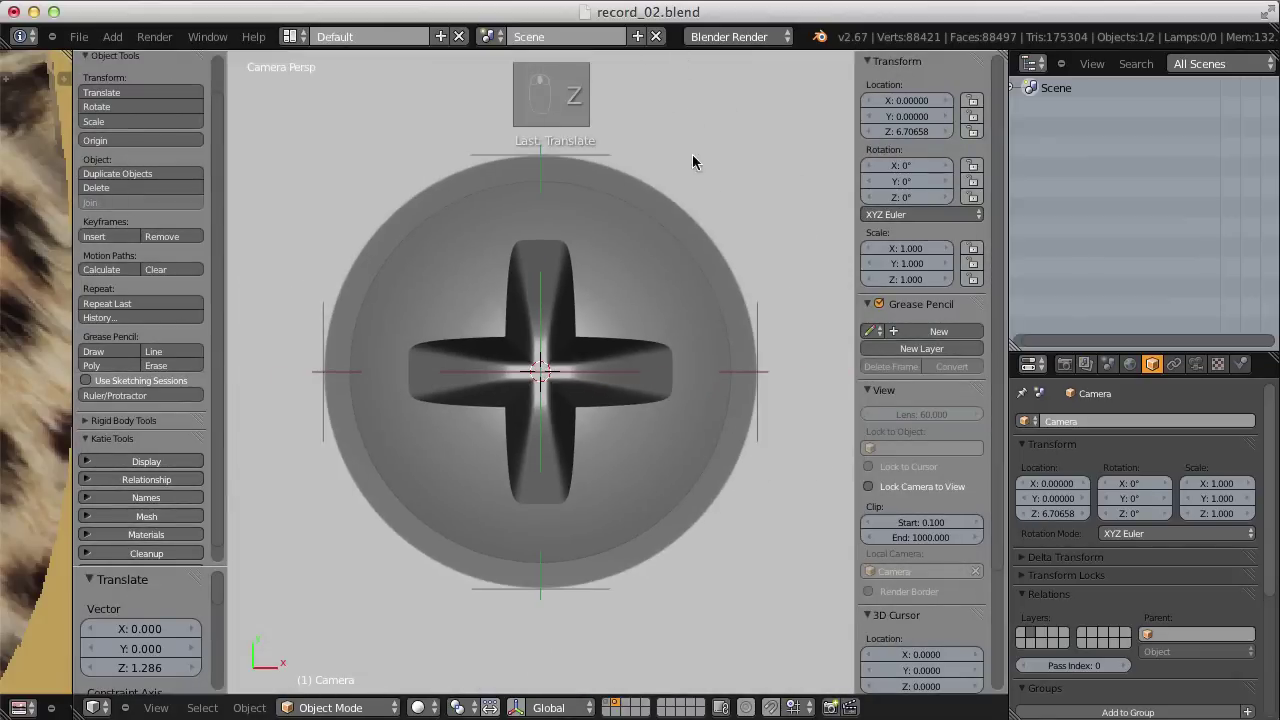
Set the render resolution to 1024 by 1024 at 100%
scroll(707, 308, up, 1)
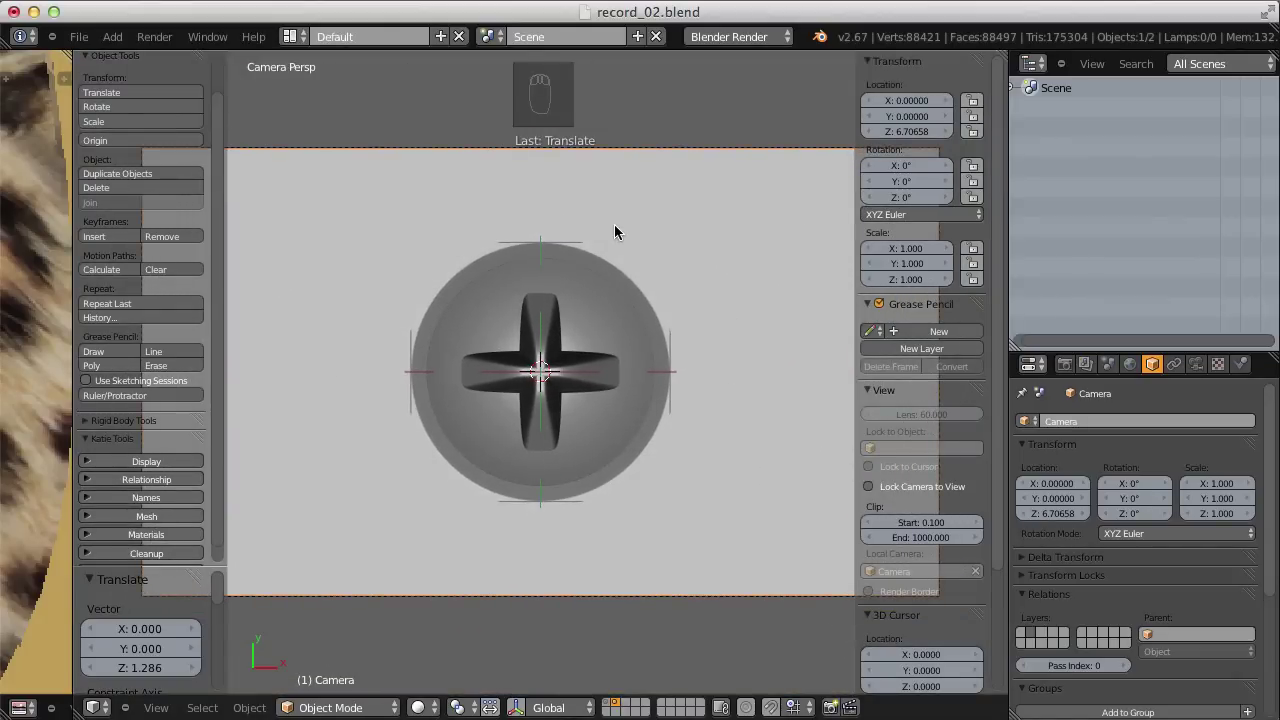
click(1064, 364)
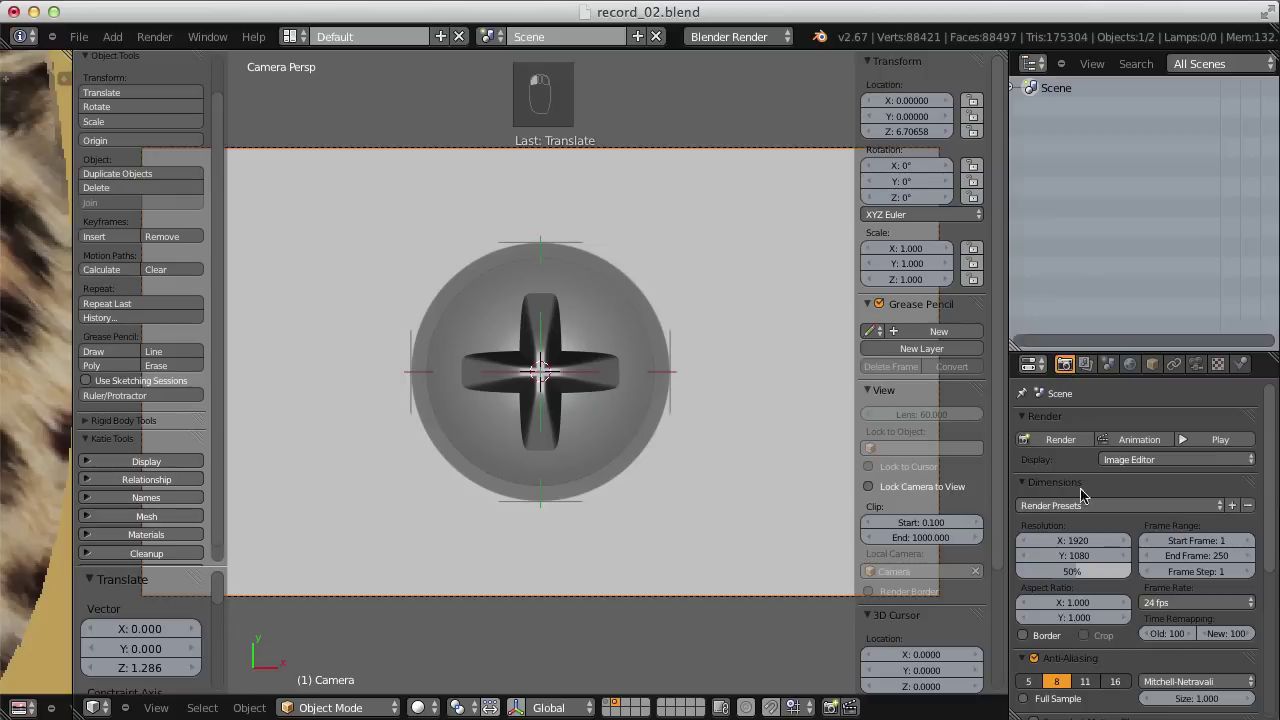
click(1075, 540)
text(1024)
key(Return)
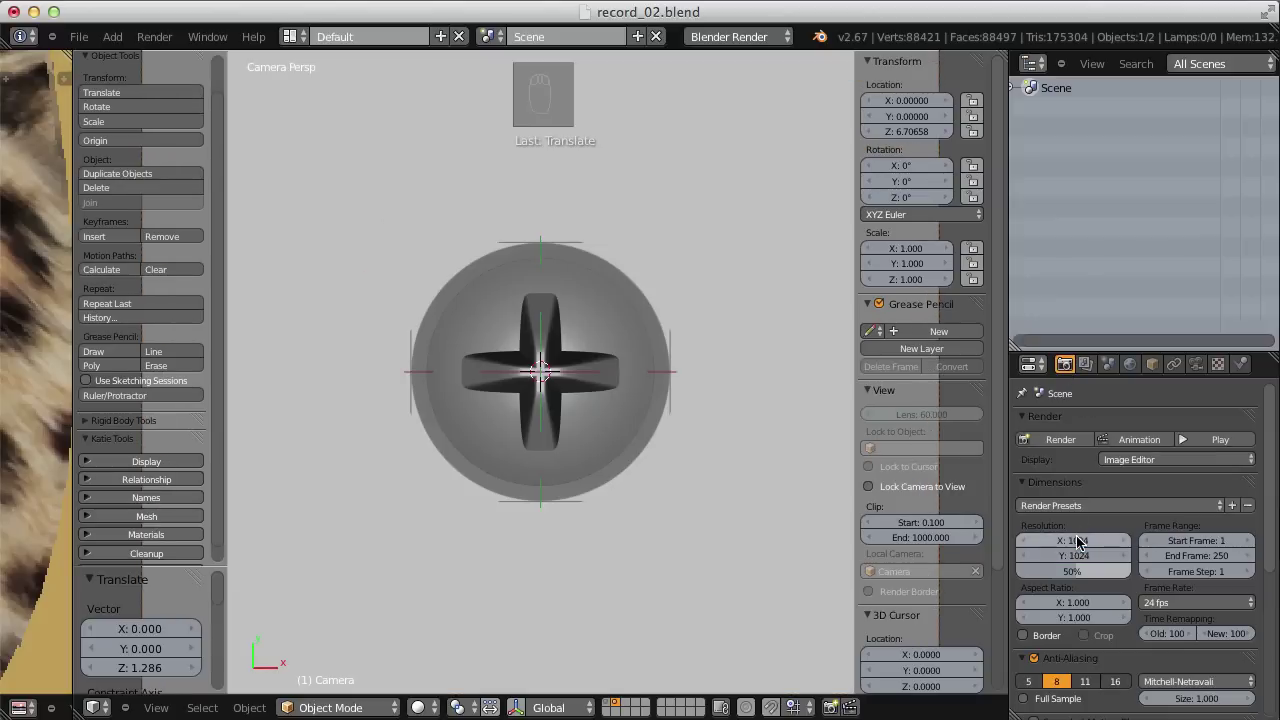
drag(1064, 574, 1158, 562)
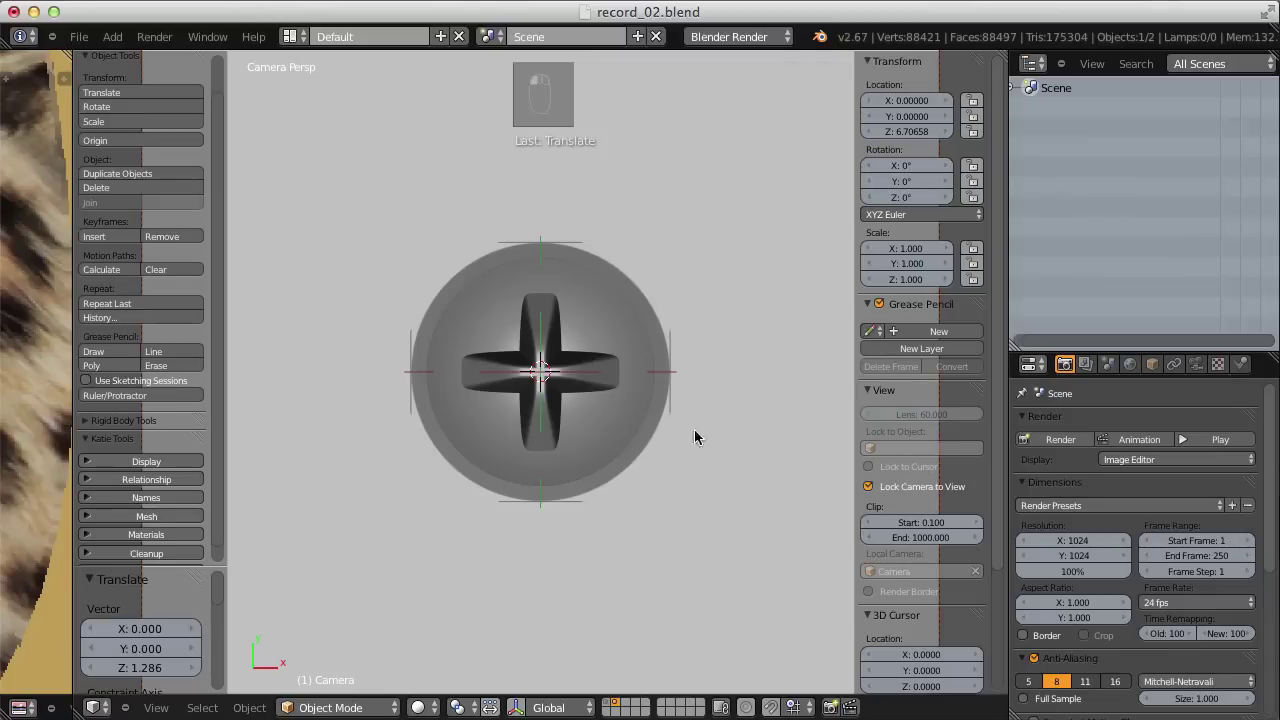
Lock the camera to the view, move it closer to the screw head at a Z height of about 3.08, and unlock it
scroll(694, 429, up, 5)
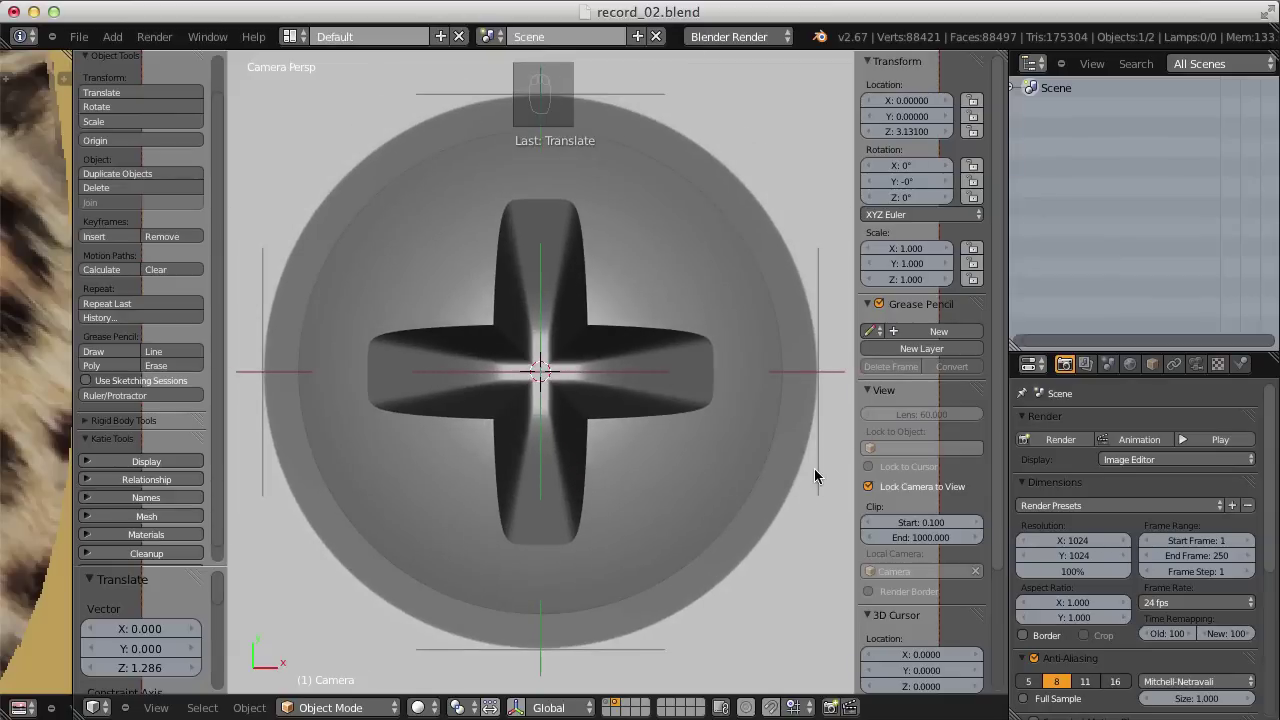
scroll(740, 406, down, 2)
scroll(741, 408, up, 2)
scroll(740, 416, up, 1)
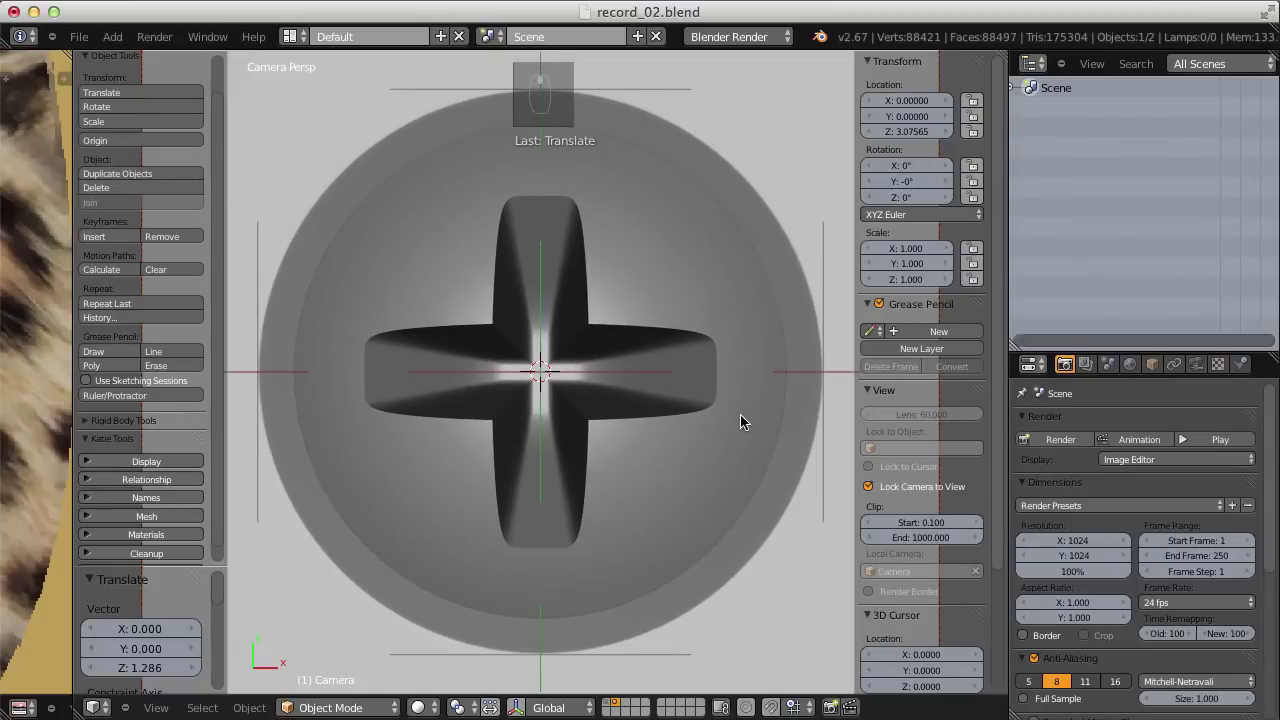
click(869, 487)
scroll(705, 408, down, 6)
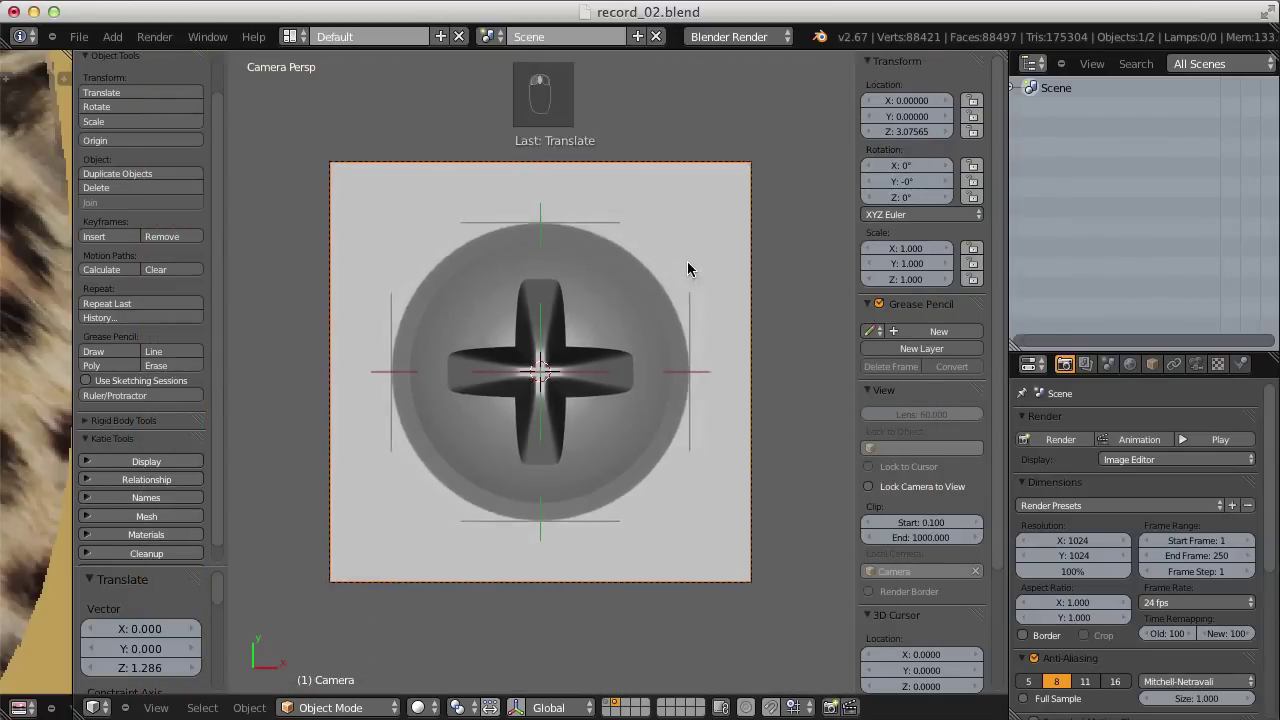
scroll(688, 300, up, 2)
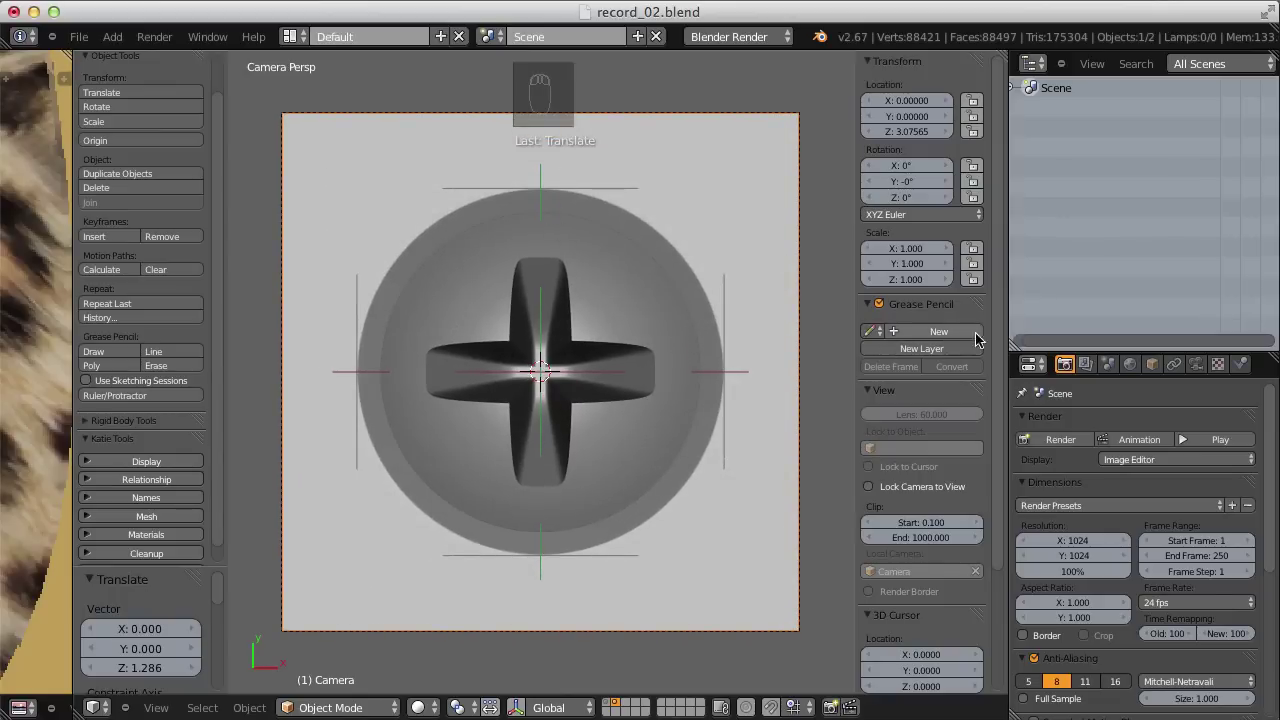
Check the Z pass among the render layer's passes and render the image from the overhead camera
click(1085, 365)
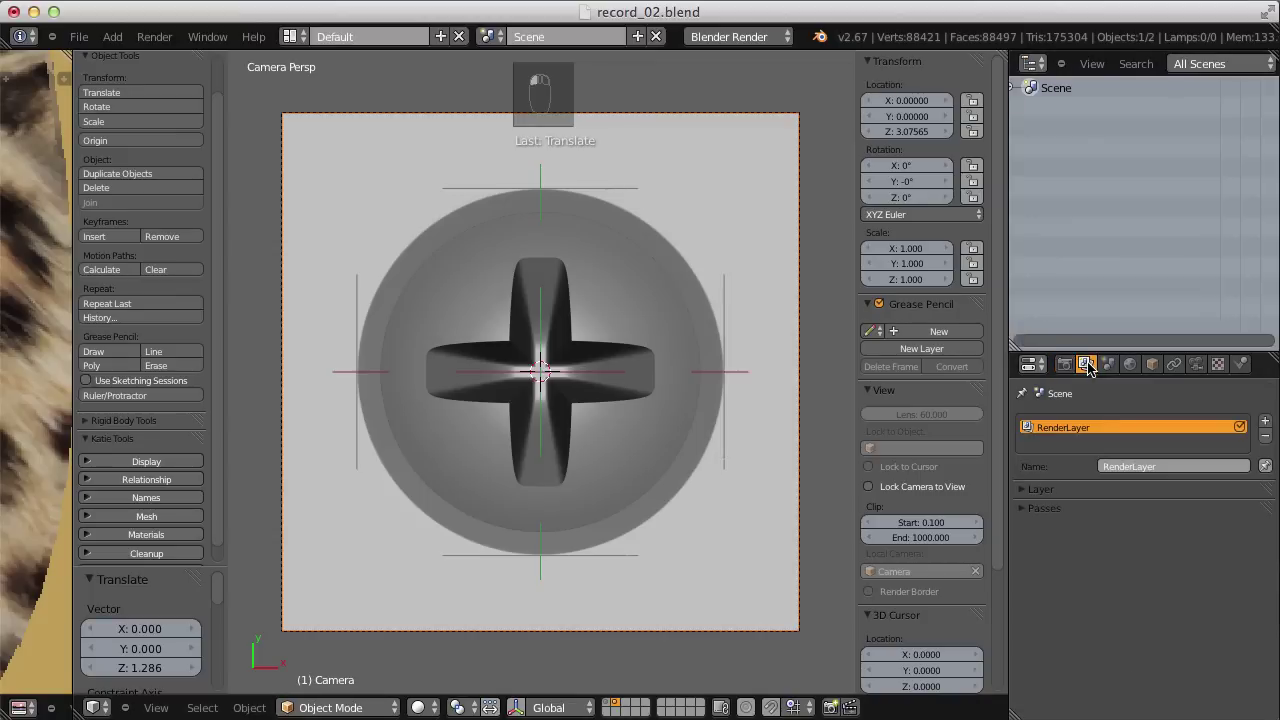
click(1025, 511)
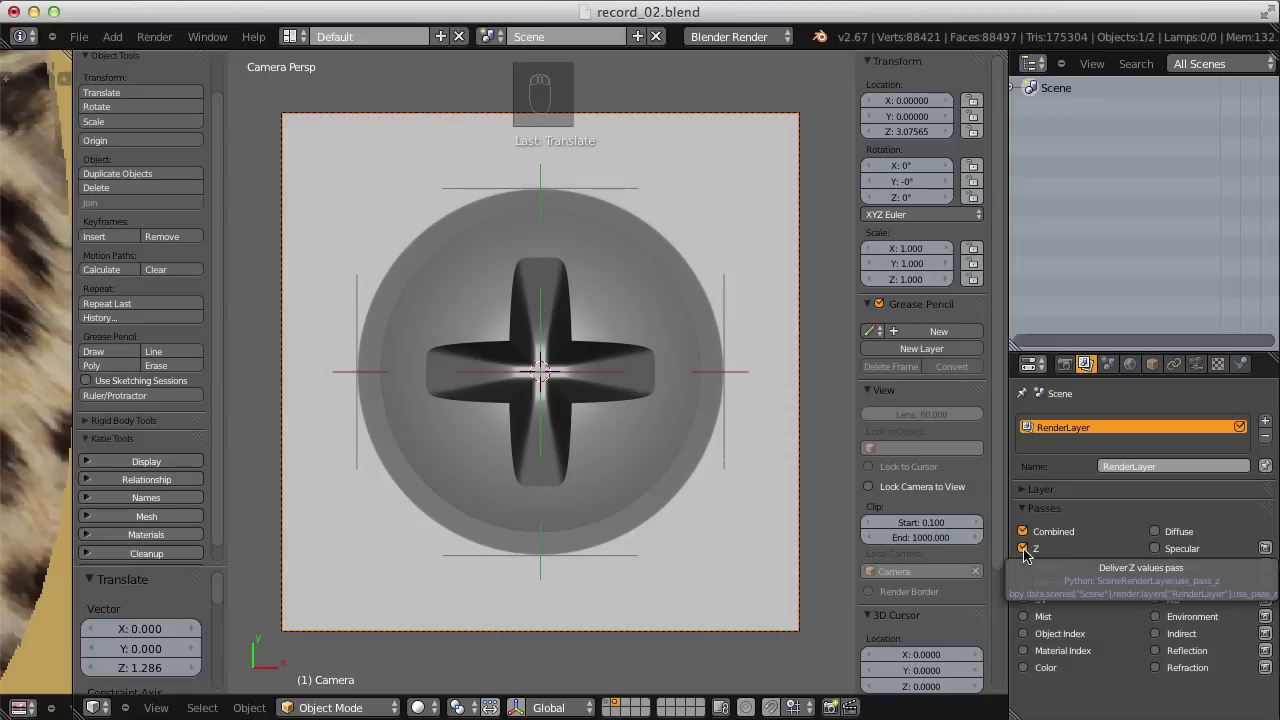
click(154, 36)
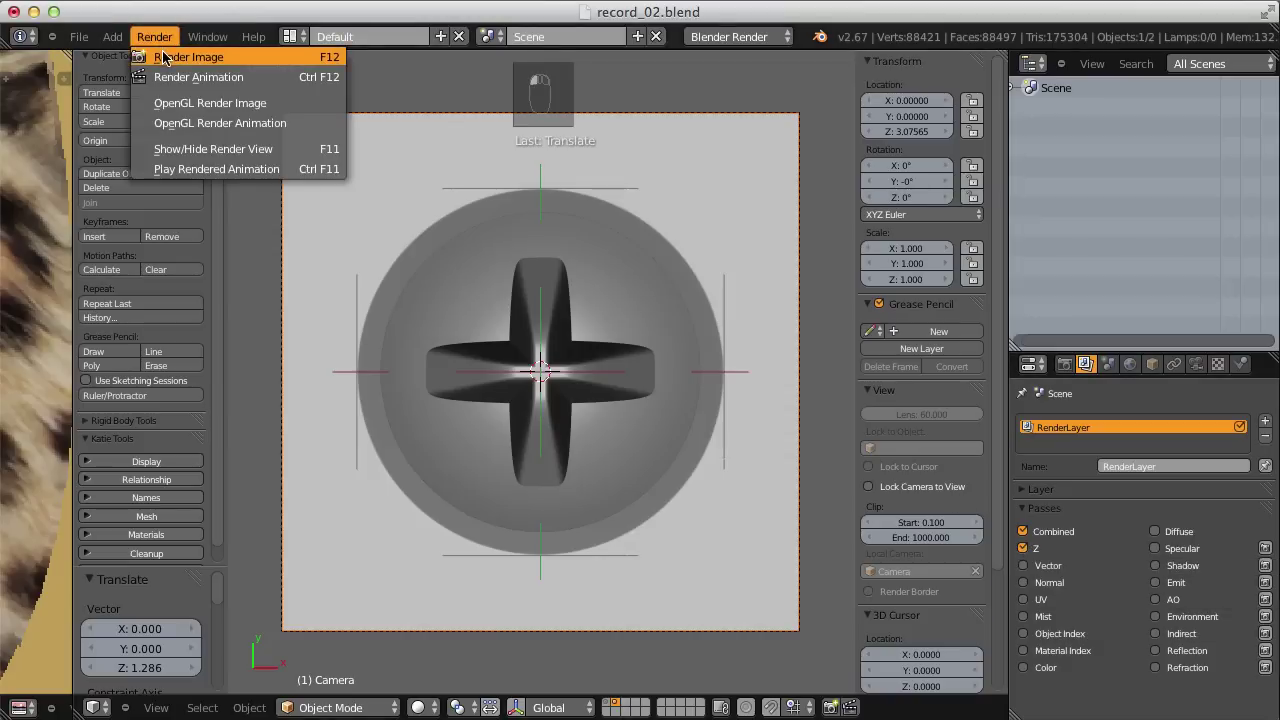
click(166, 55)
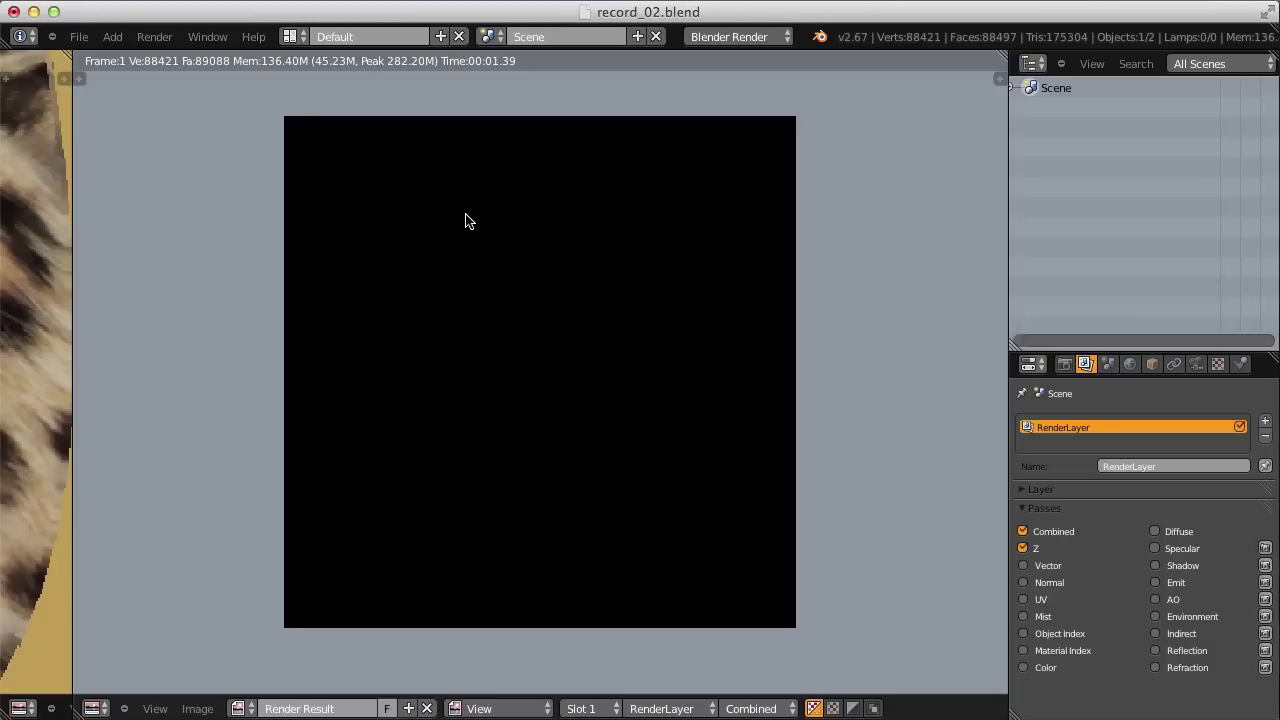
Compare the render's color, alpha and Z-buffer channels and sample depth values across the screw head
click(833, 709)
click(813, 708)
click(833, 709)
click(853, 708)
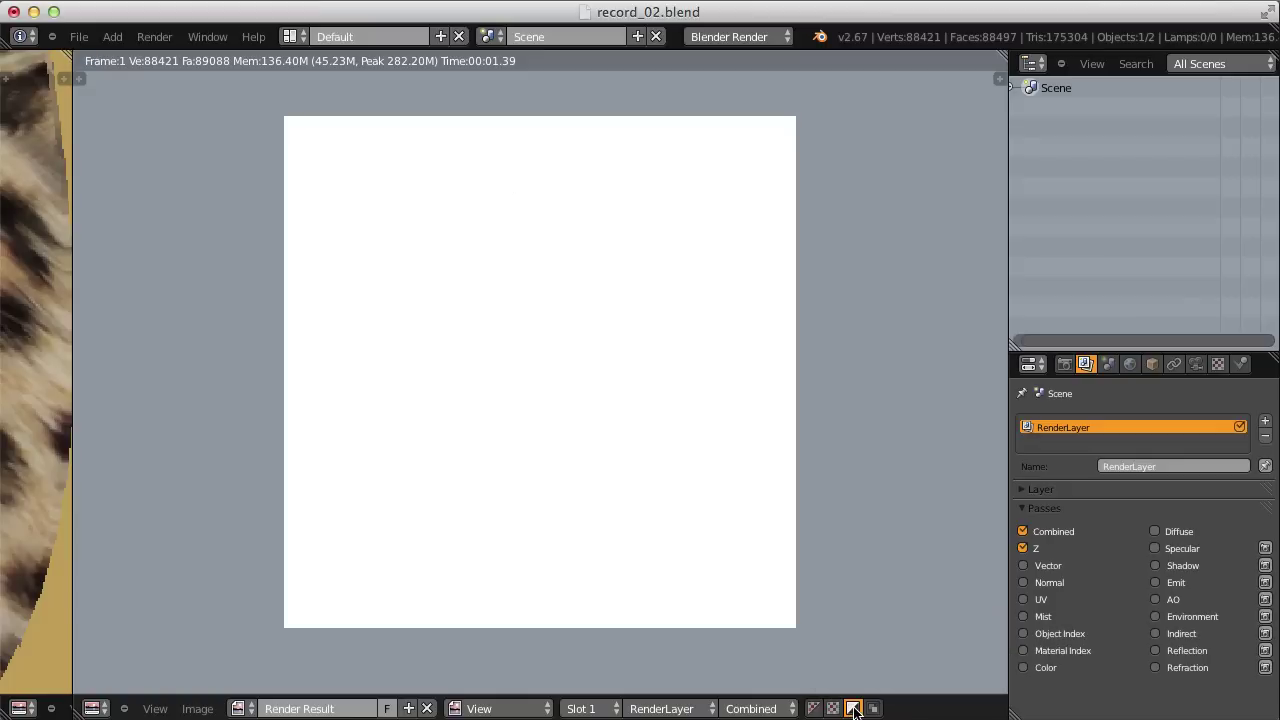
click(873, 708)
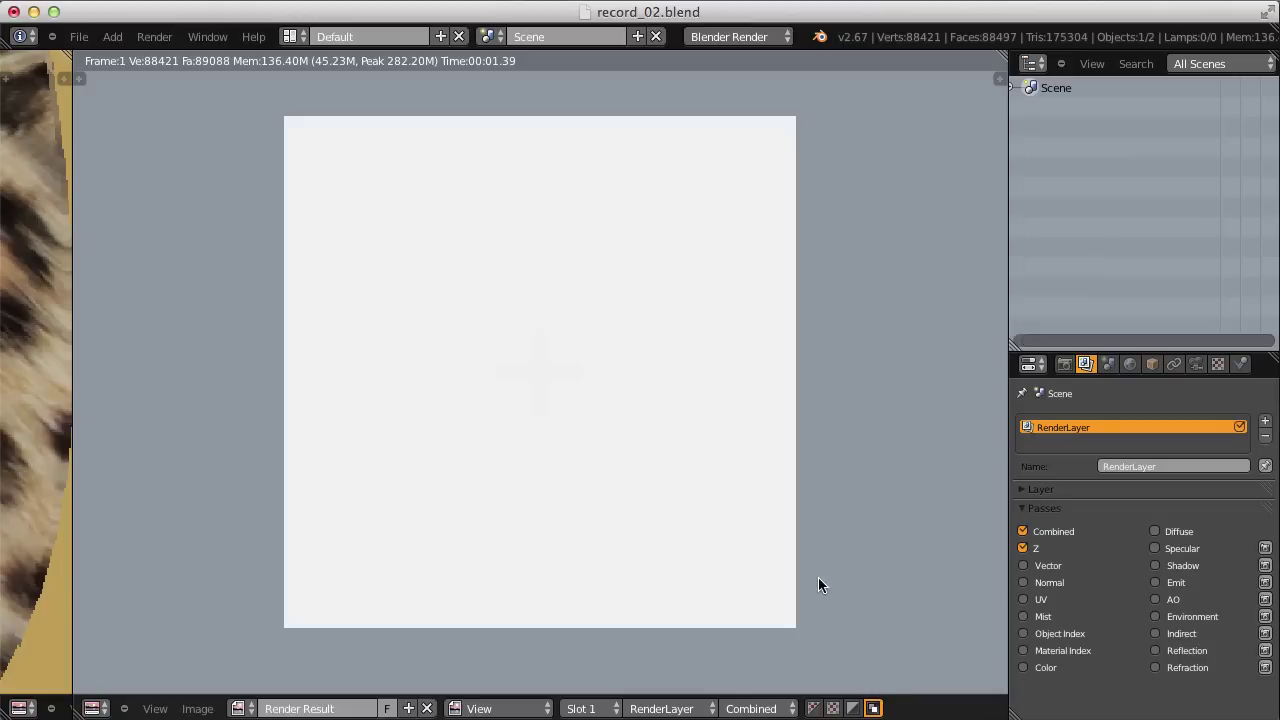
click(553, 319)
drag(554, 319, 613, 436)
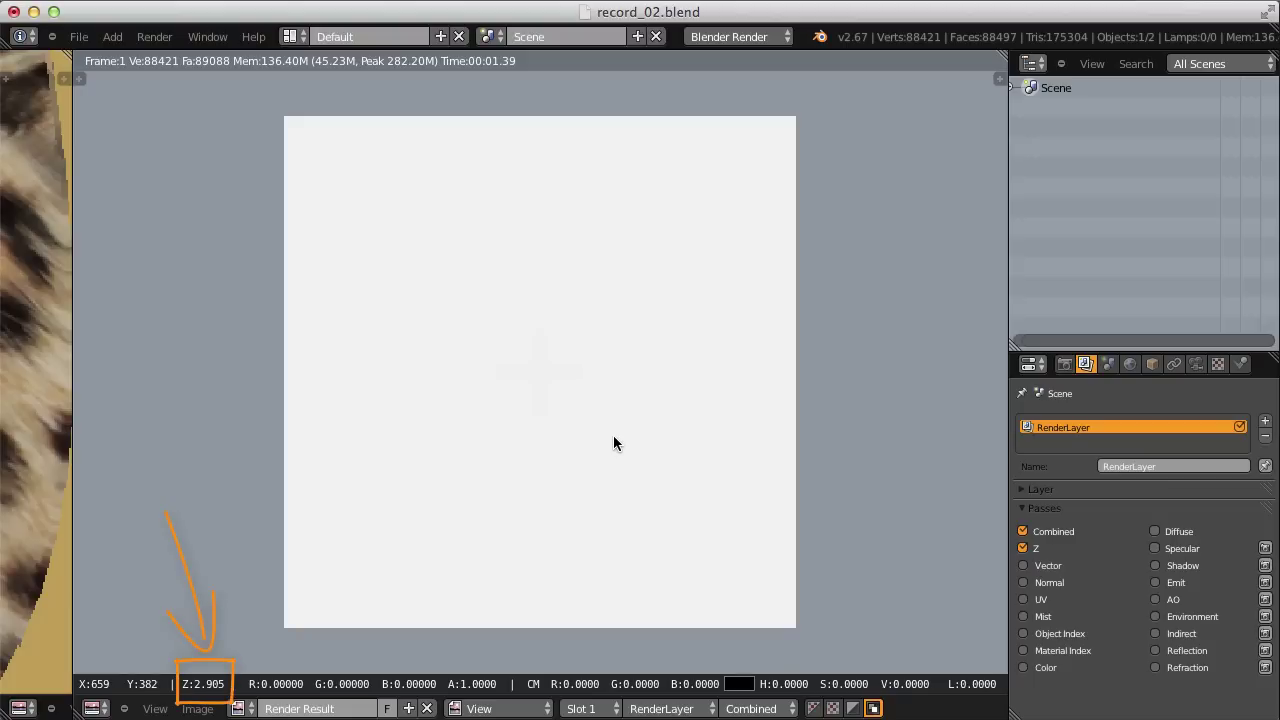
mouse_move(614, 441)
mouse_down()
mouse_move(556, 384)
mouse_move(518, 410)
mouse_move(414, 538)
mouse_move(533, 380)
mouse_up()
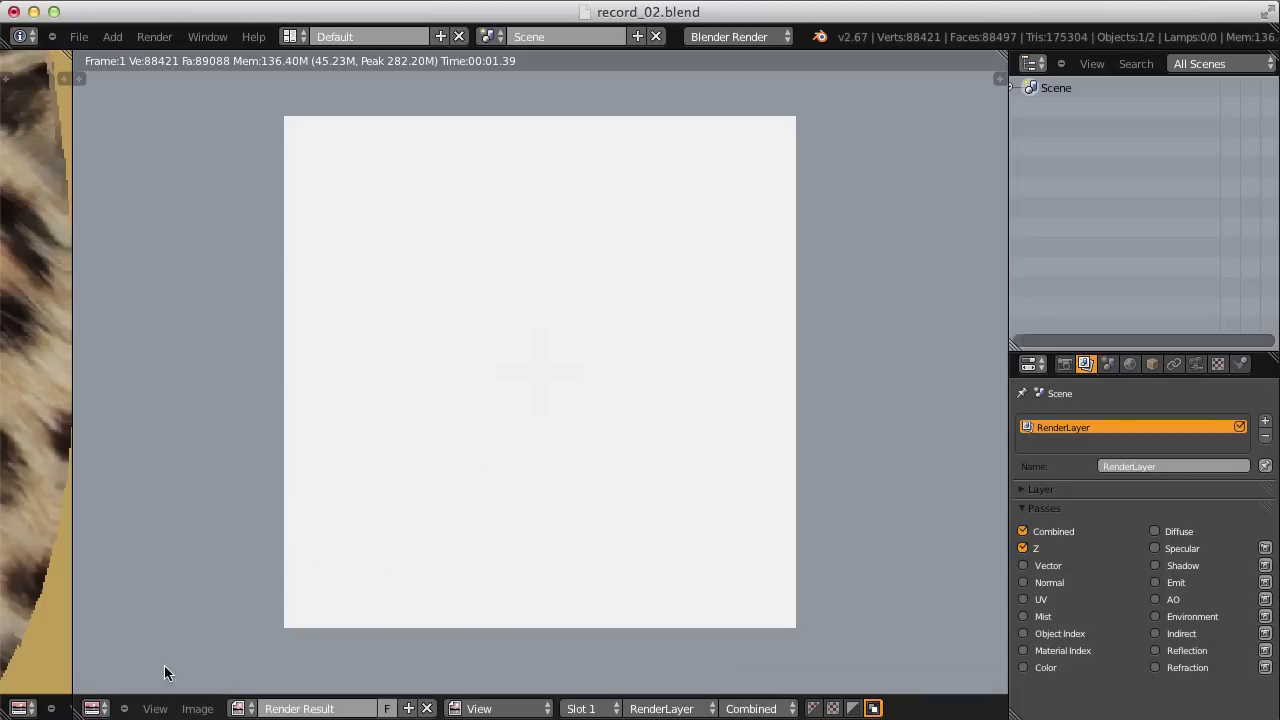
Switch the image area to the Node Editor, enable compositing nodes, and space the Render Layers and Composite nodes apart
click(91, 709)
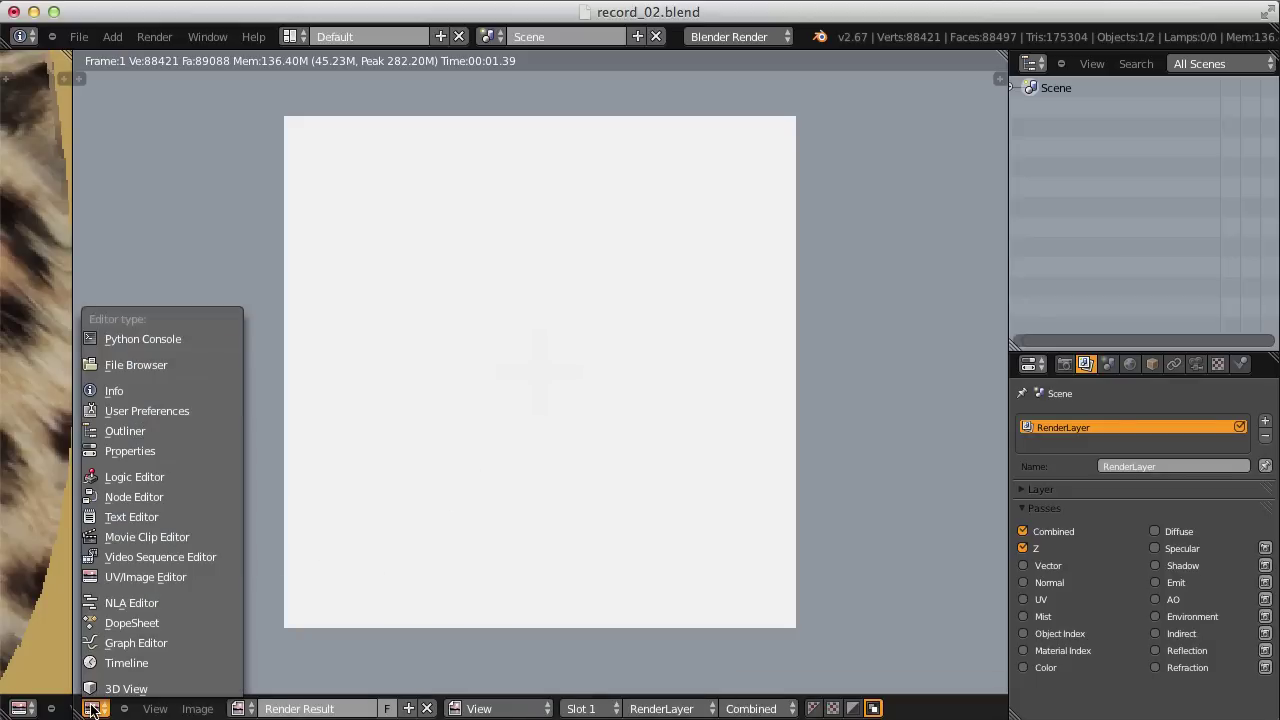
click(134, 497)
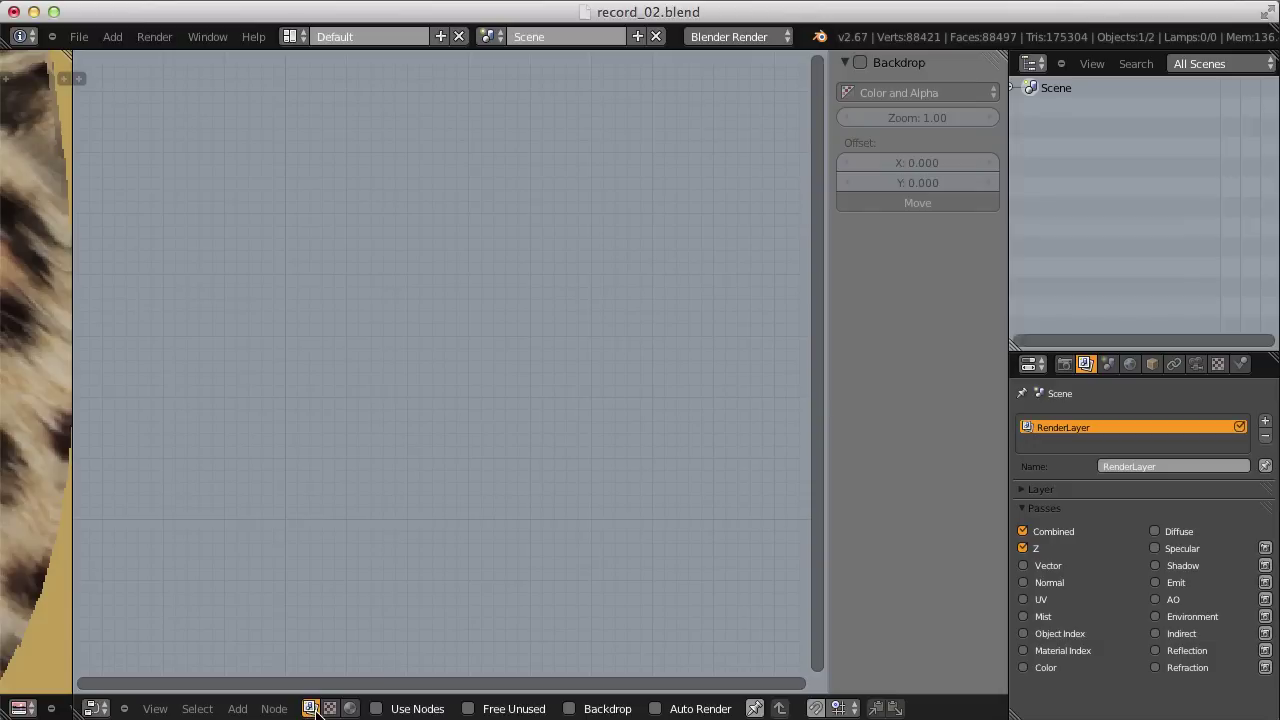
click(375, 711)
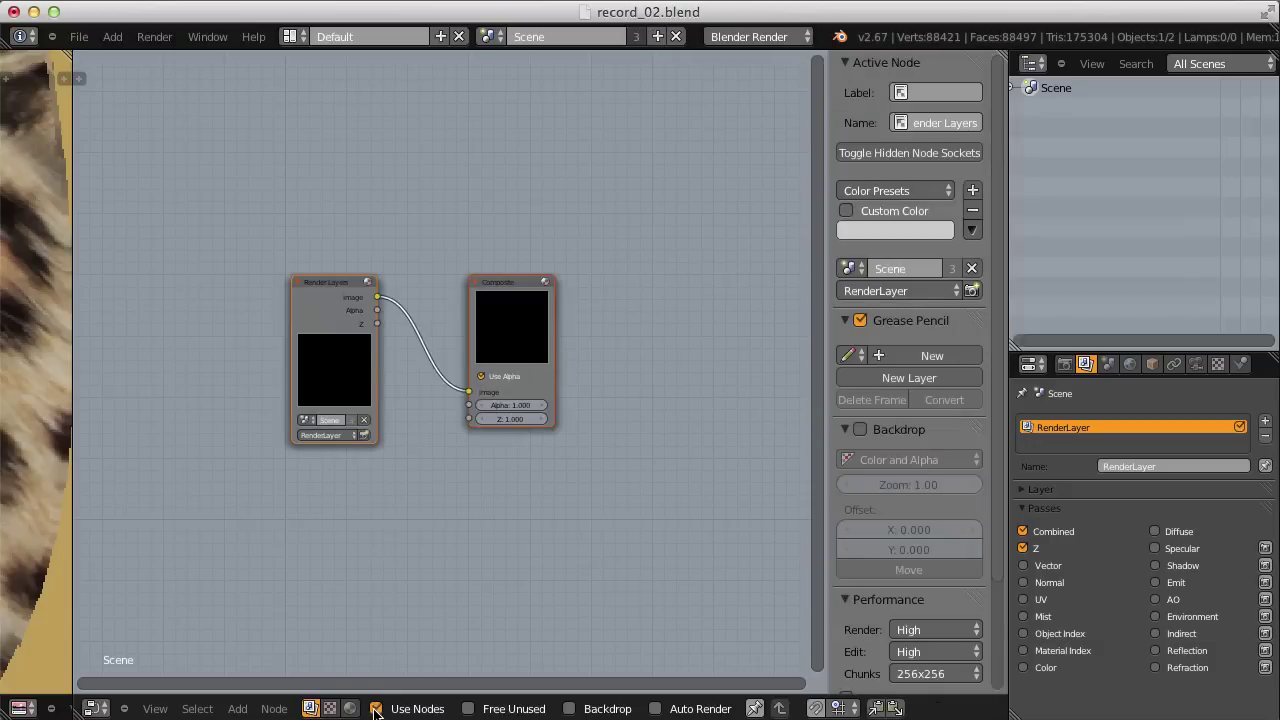
drag(334, 286, 136, 336)
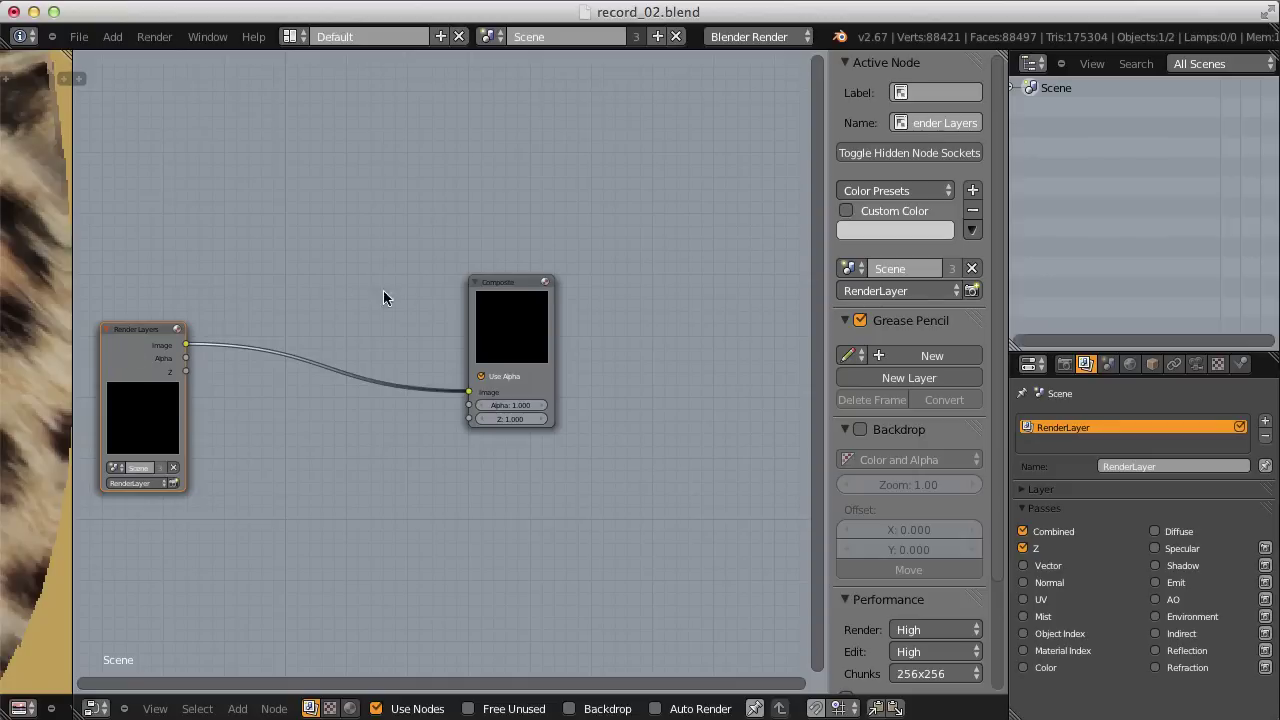
drag(507, 291, 657, 258)
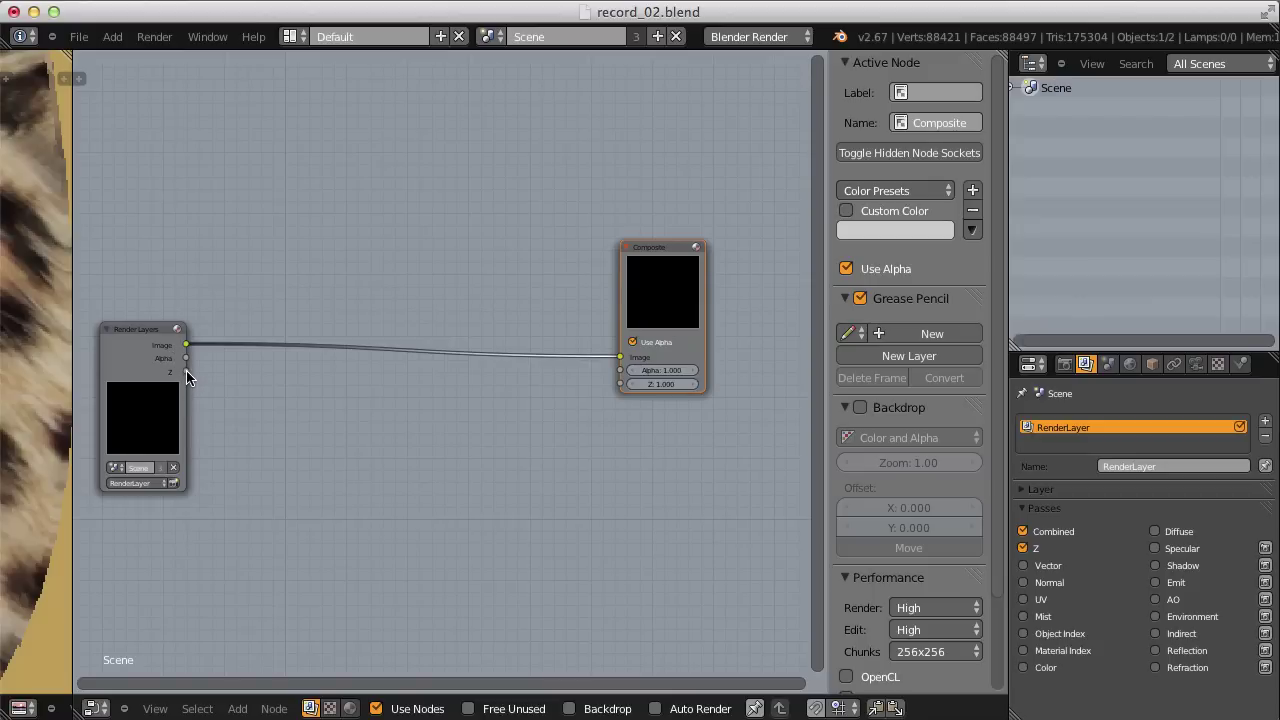
Connect the Z output of Render Layers to the Image input of the Composite node
drag(186, 373, 620, 357)
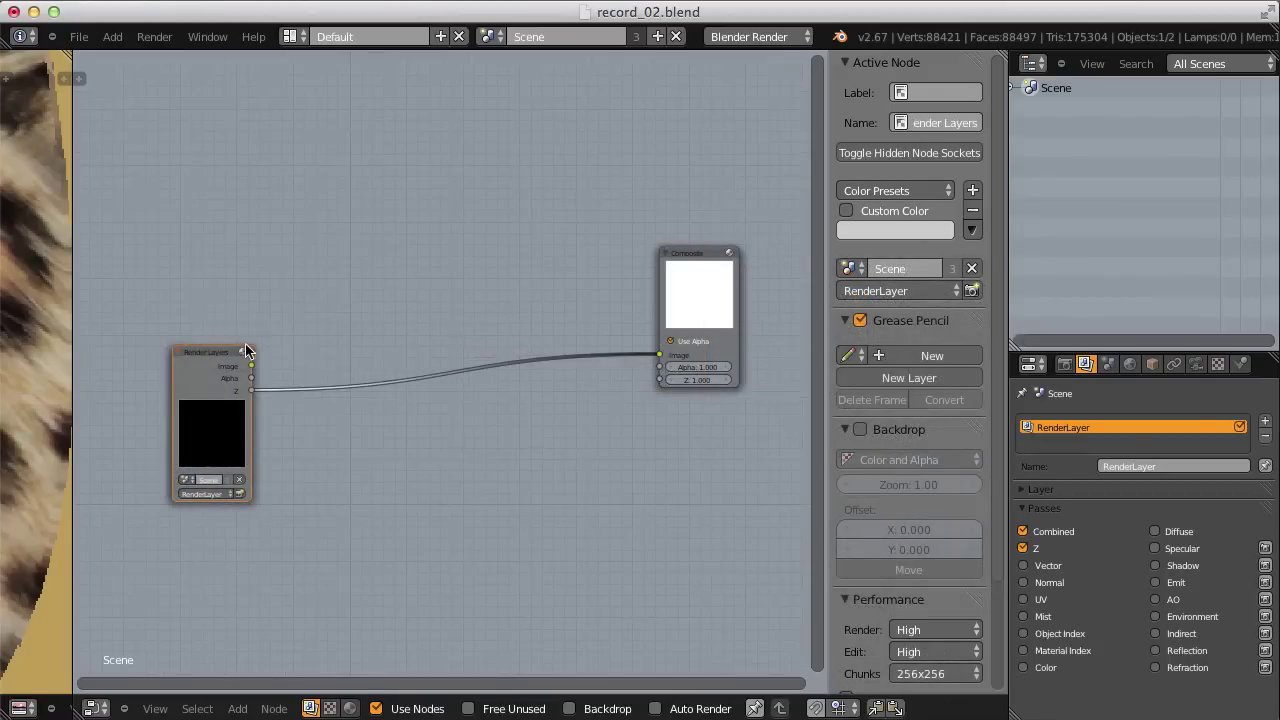
middle_drag(547, 263, 417, 290)
drag(113, 380, 337, 292)
scroll(337, 292, up, 1)
scroll(337, 292, up, 2)
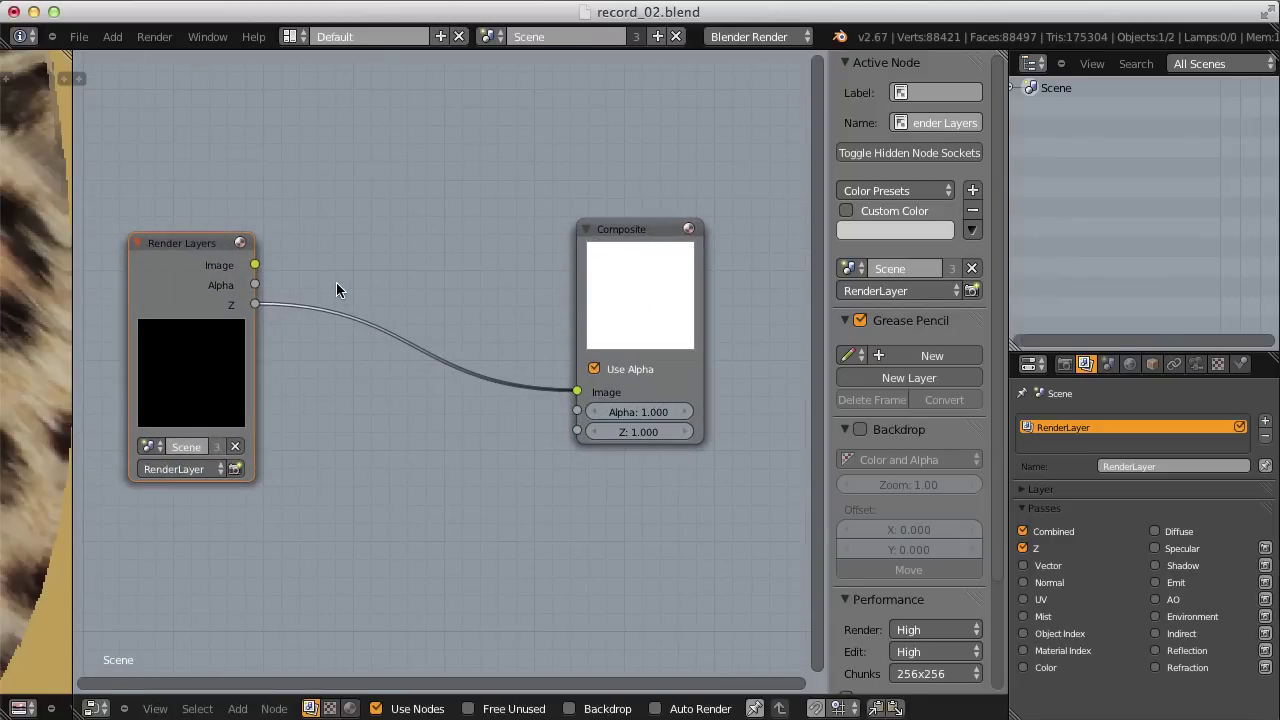
Insert a Normalize node on the link between Render Layers and Composite and inspect the depth preview
key(shift+a)
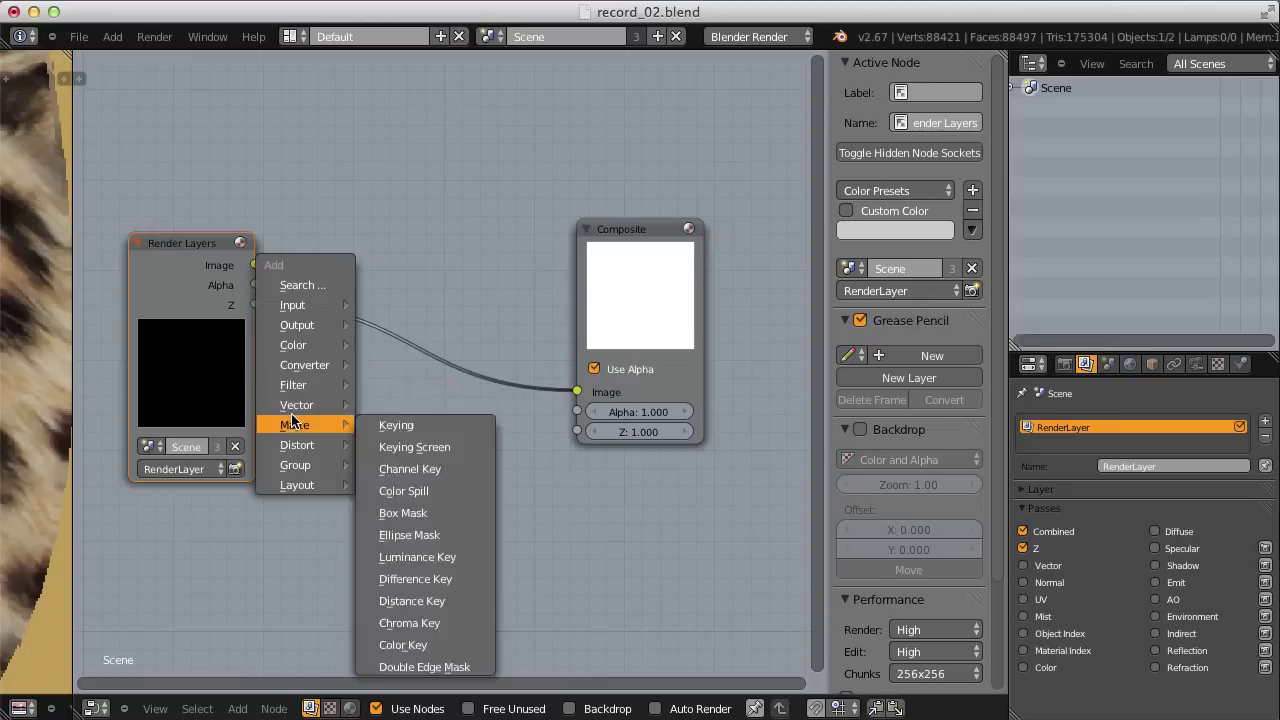
mouse_move(296, 405)
click(421, 473)
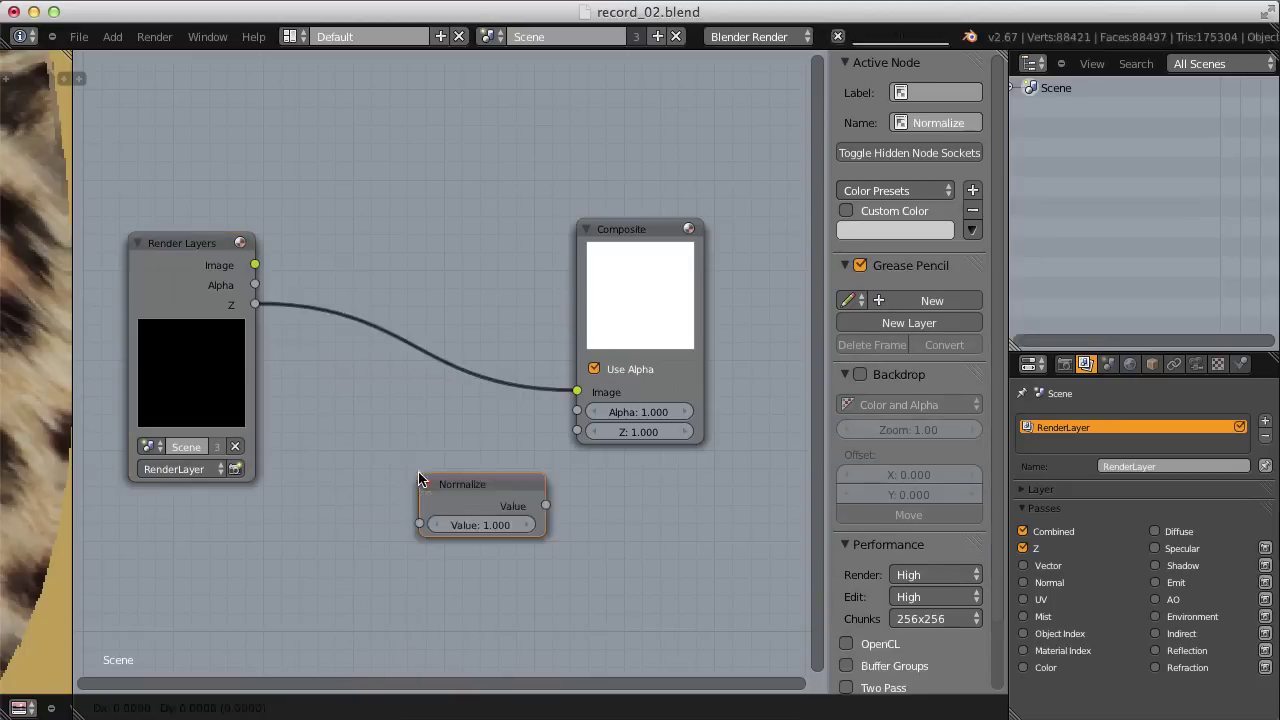
click(339, 303)
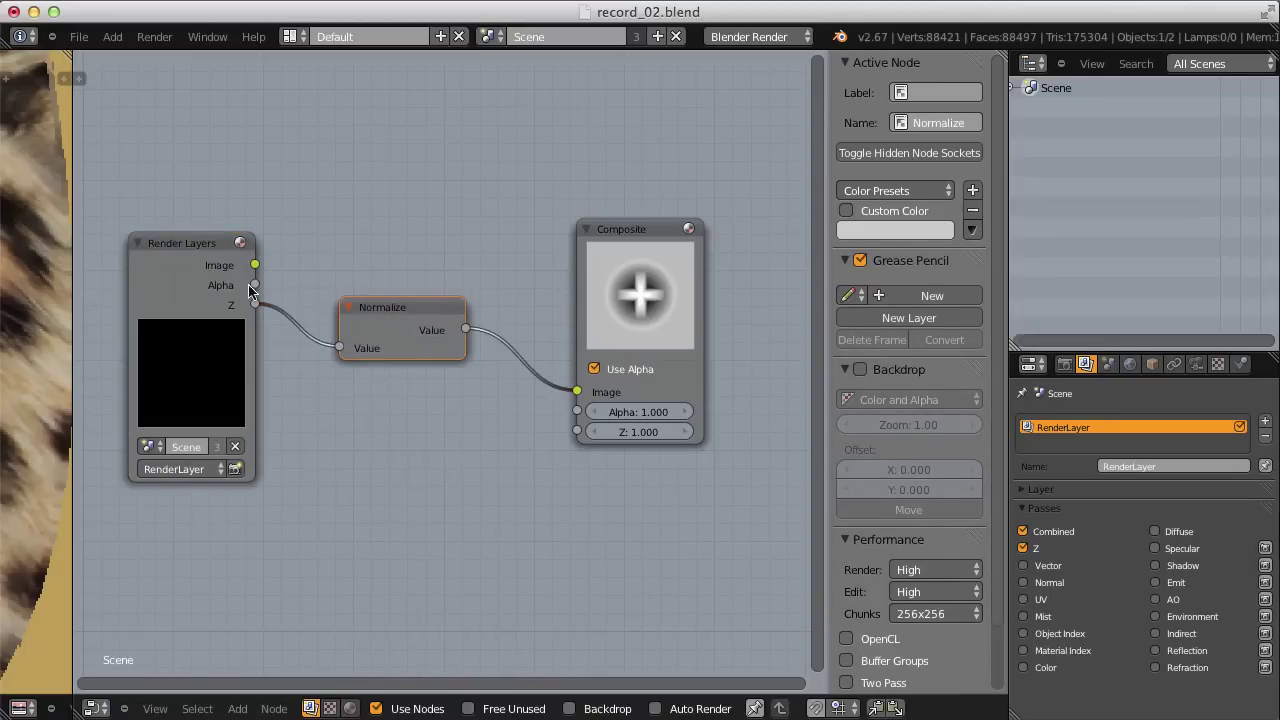
scroll(635, 281, up, 2)
middle_drag(644, 281, 351, 364)
scroll(351, 366, up, 3)
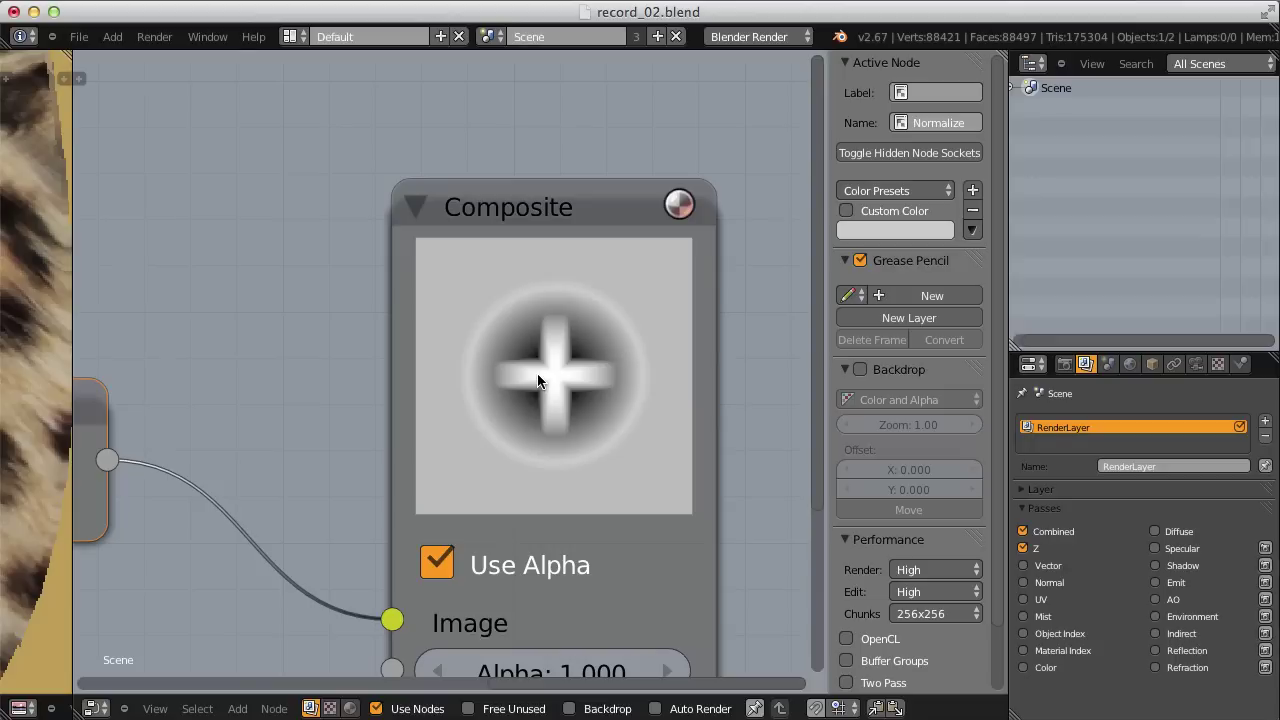
Insert an Invert node between the Normalize and Composite nodes and inspect the resulting preview
scroll(509, 415, down, 12)
drag(428, 328, 557, 291)
key(shift+a)
mouse_move(420, 316)
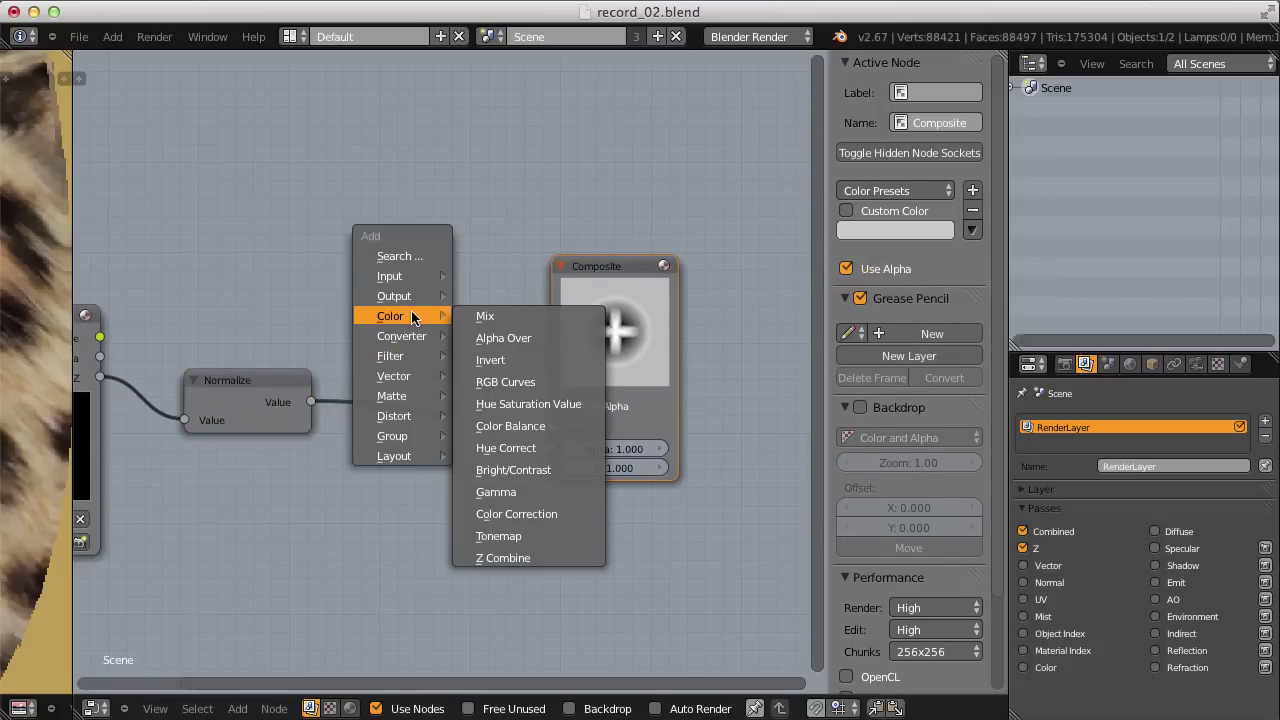
click(495, 356)
click(366, 355)
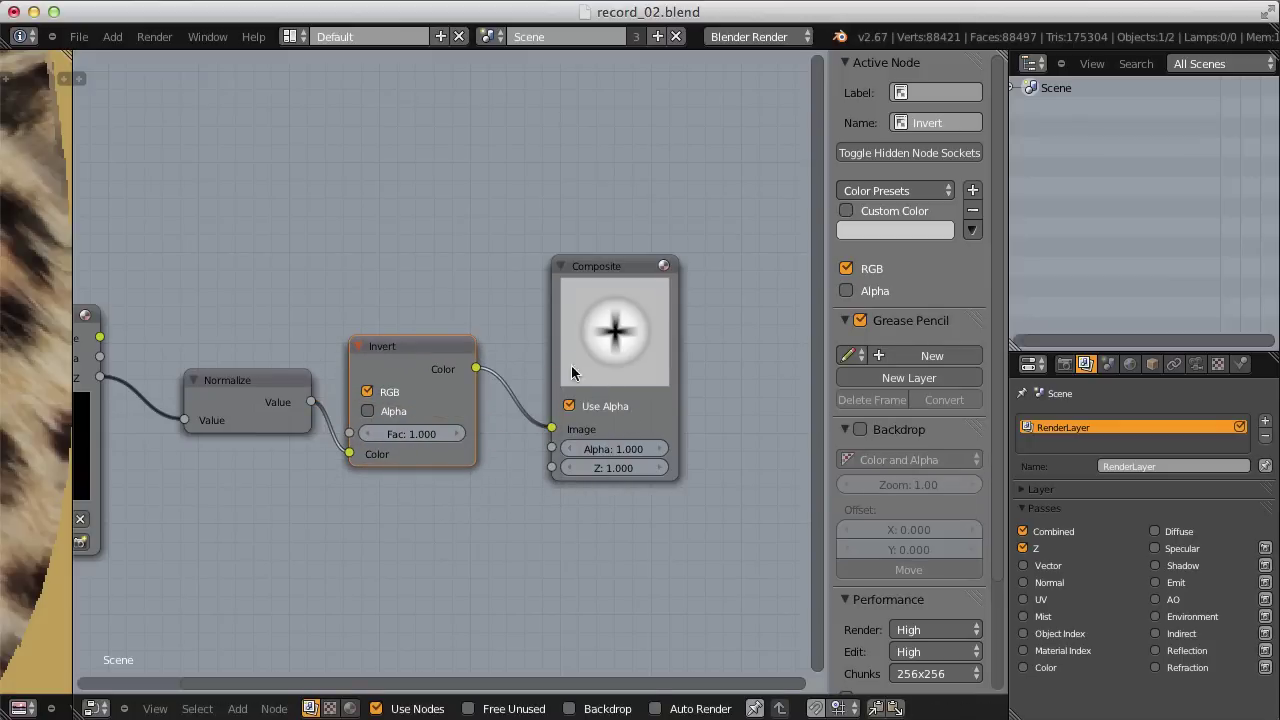
scroll(376, 370, up, 4)
middle_drag(700, 325, 458, 360)
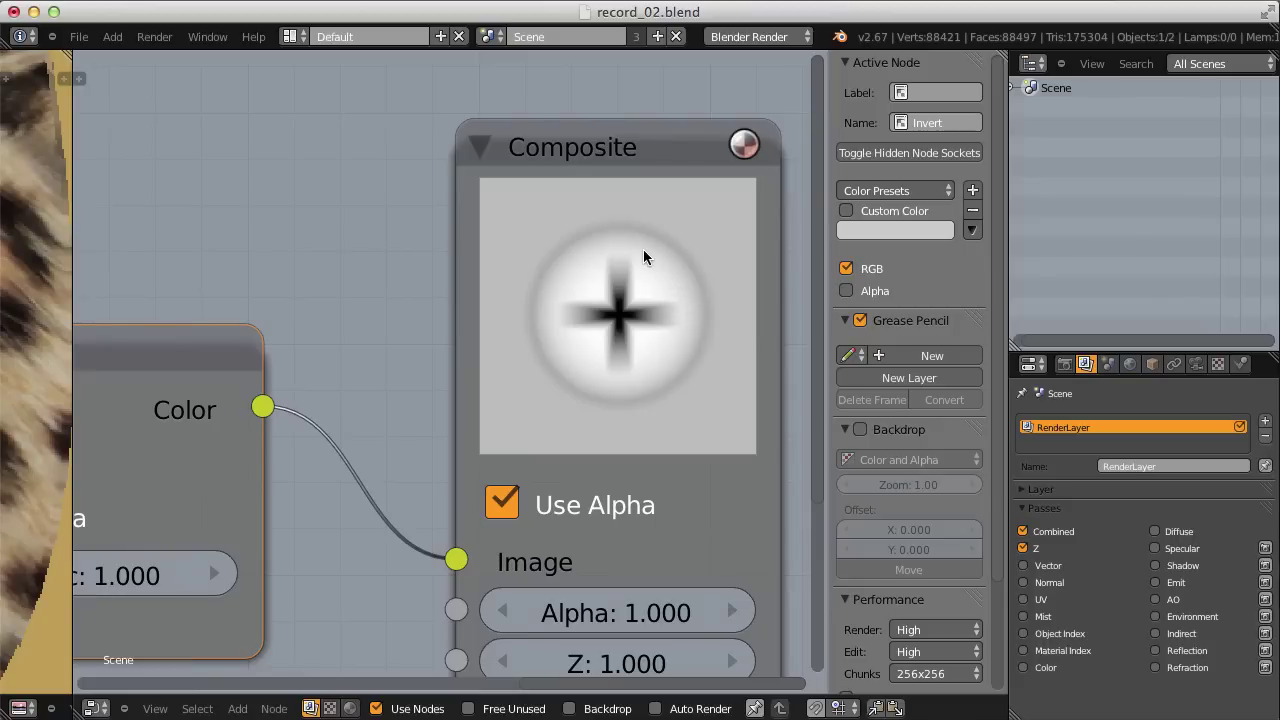
scroll(620, 290, down, 4)
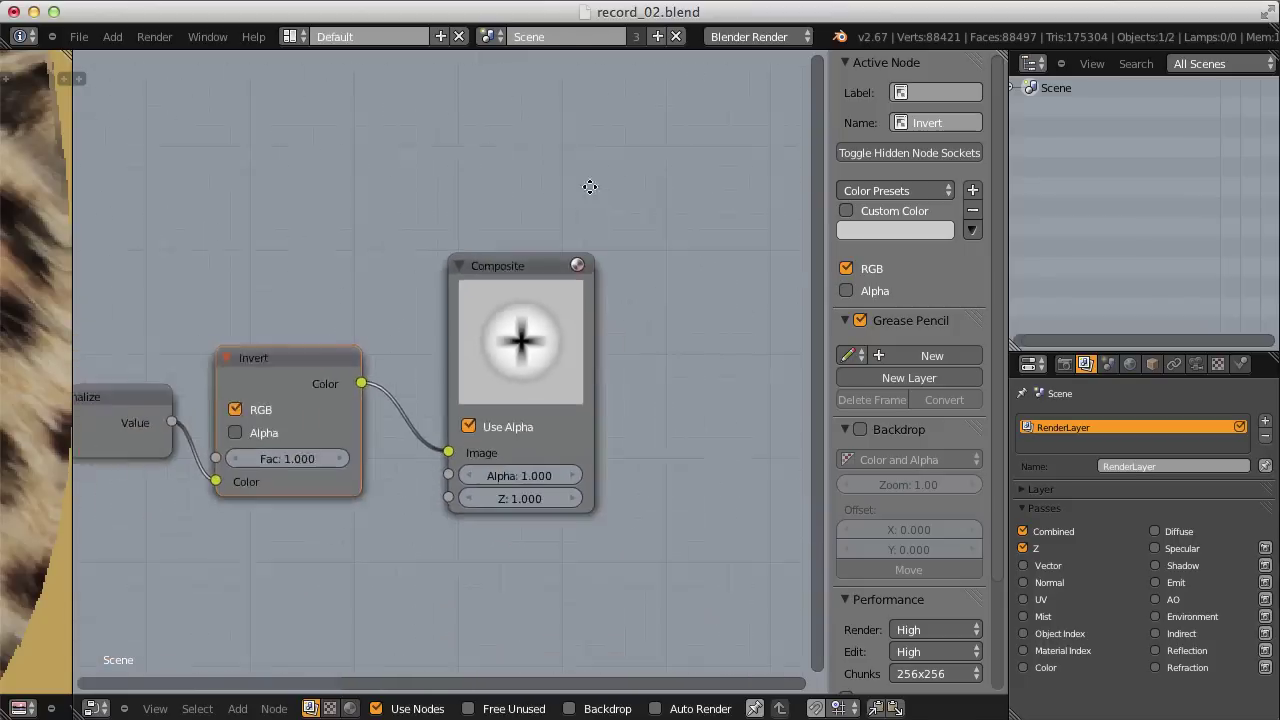
Render the image again through the compositing nodes and display it with color and alpha
click(154, 37)
click(162, 55)
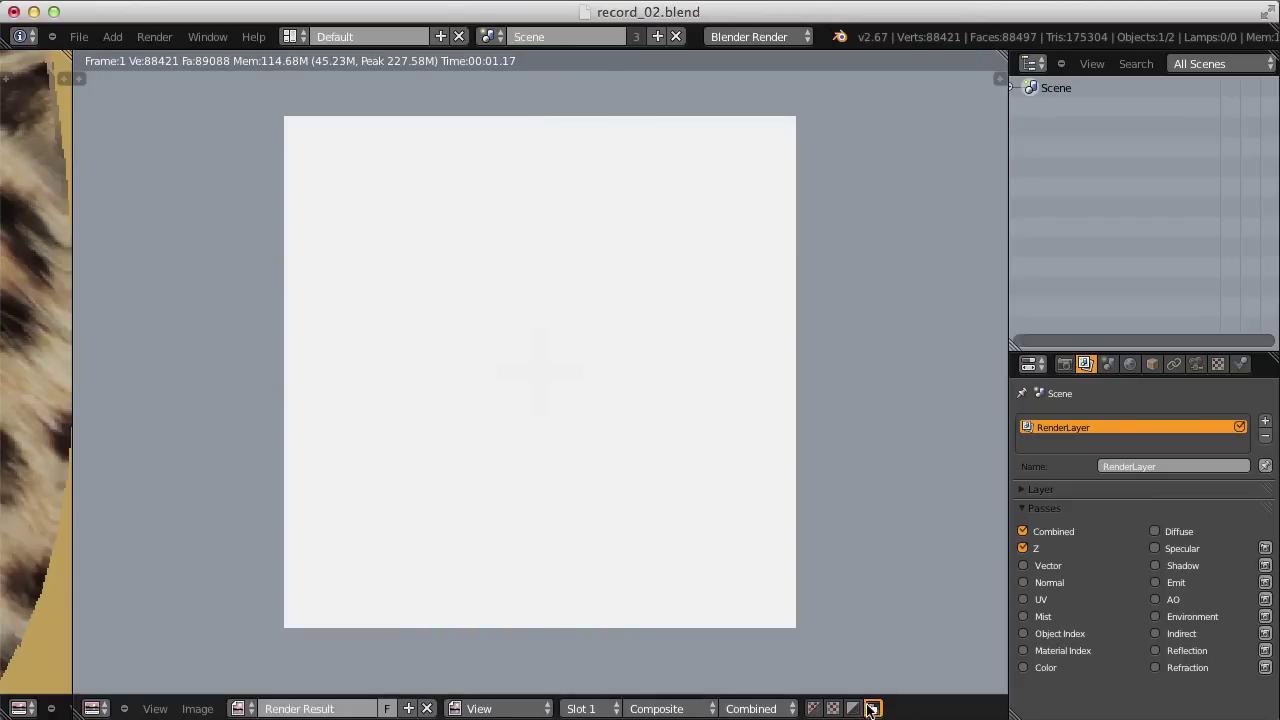
click(814, 708)
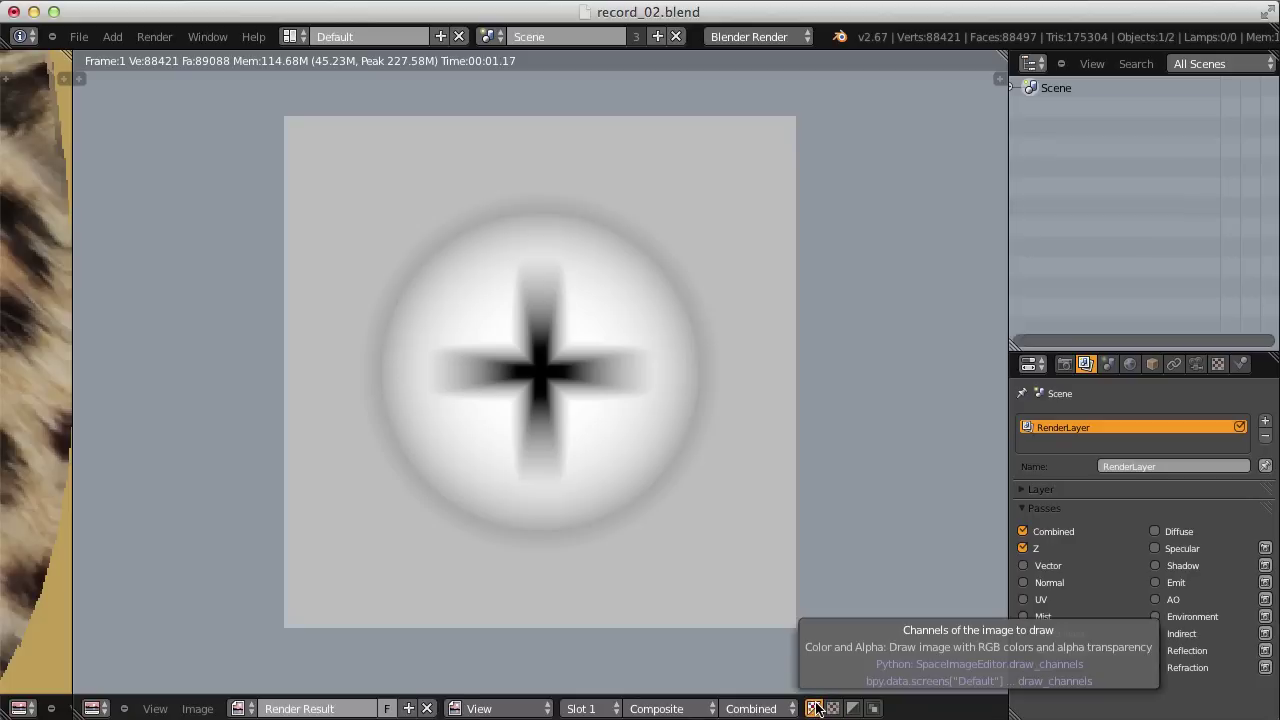
Save the rendered depth map as phillips_screw.png in the tex folder, in RGB PNG format with higher compression
click(197, 708)
click(213, 627)
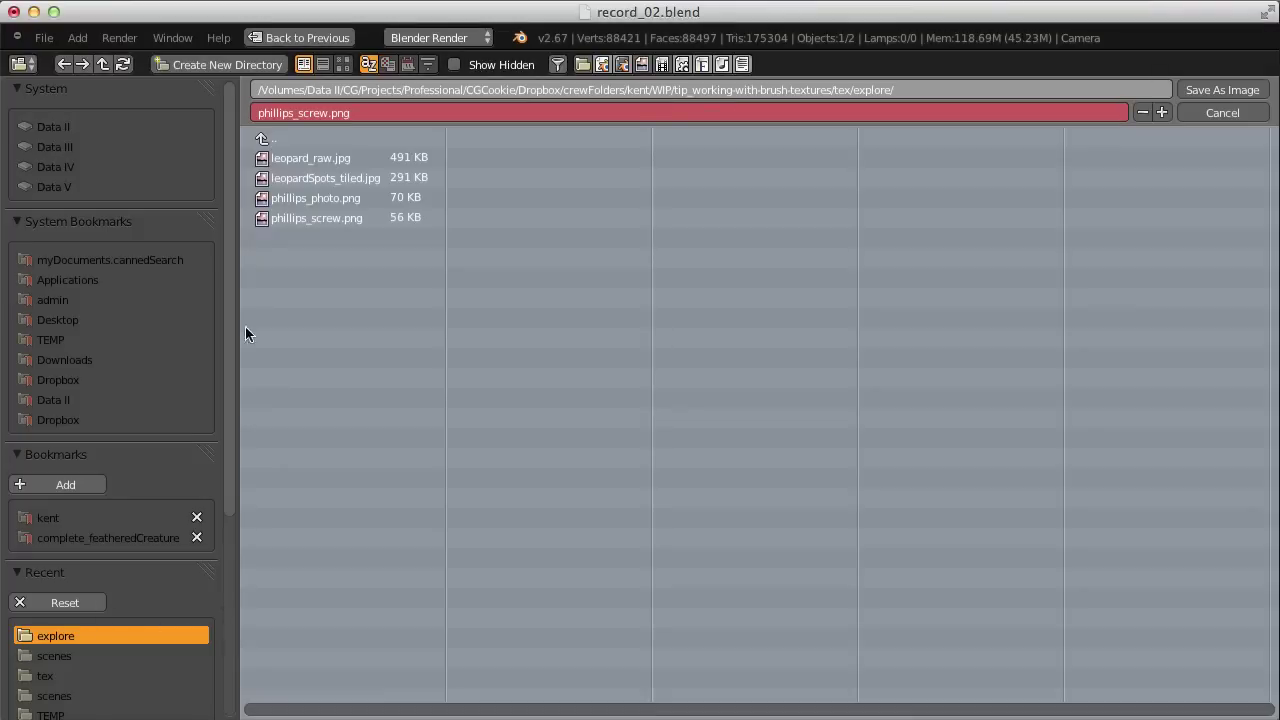
click(278, 138)
scroll(236, 260, down, 6)
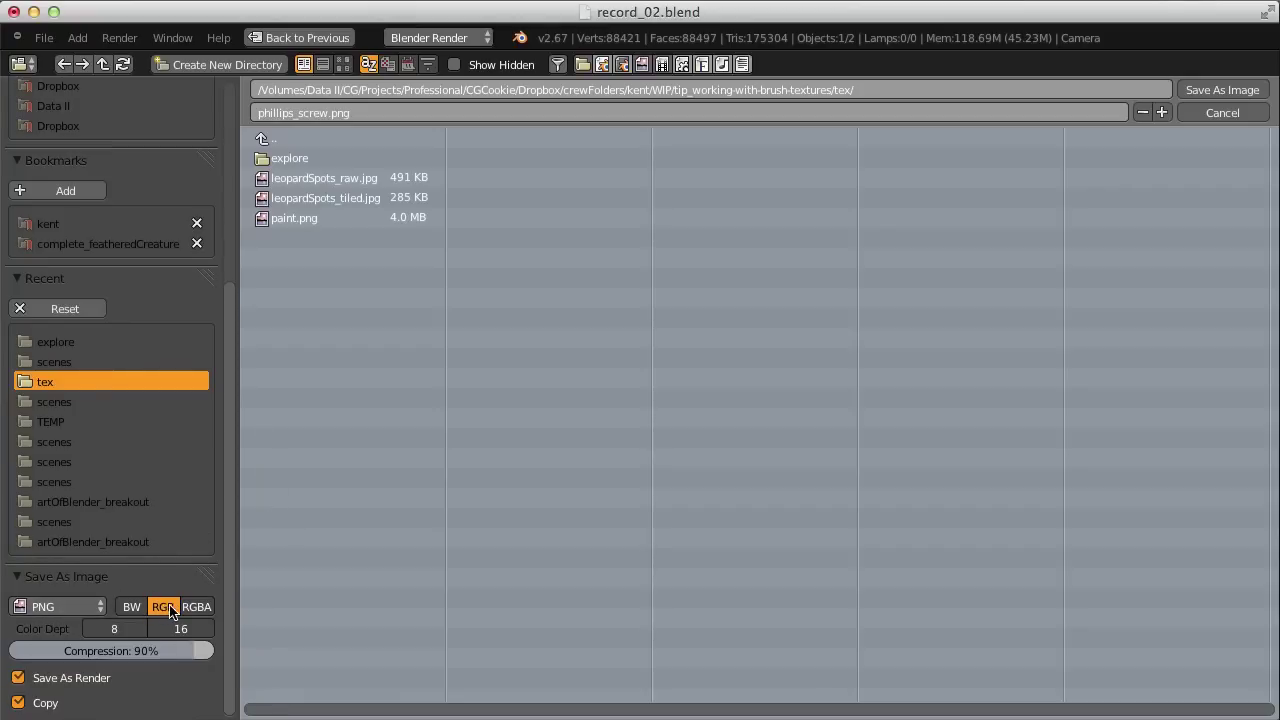
drag(184, 654, 224, 652)
click(1200, 89)
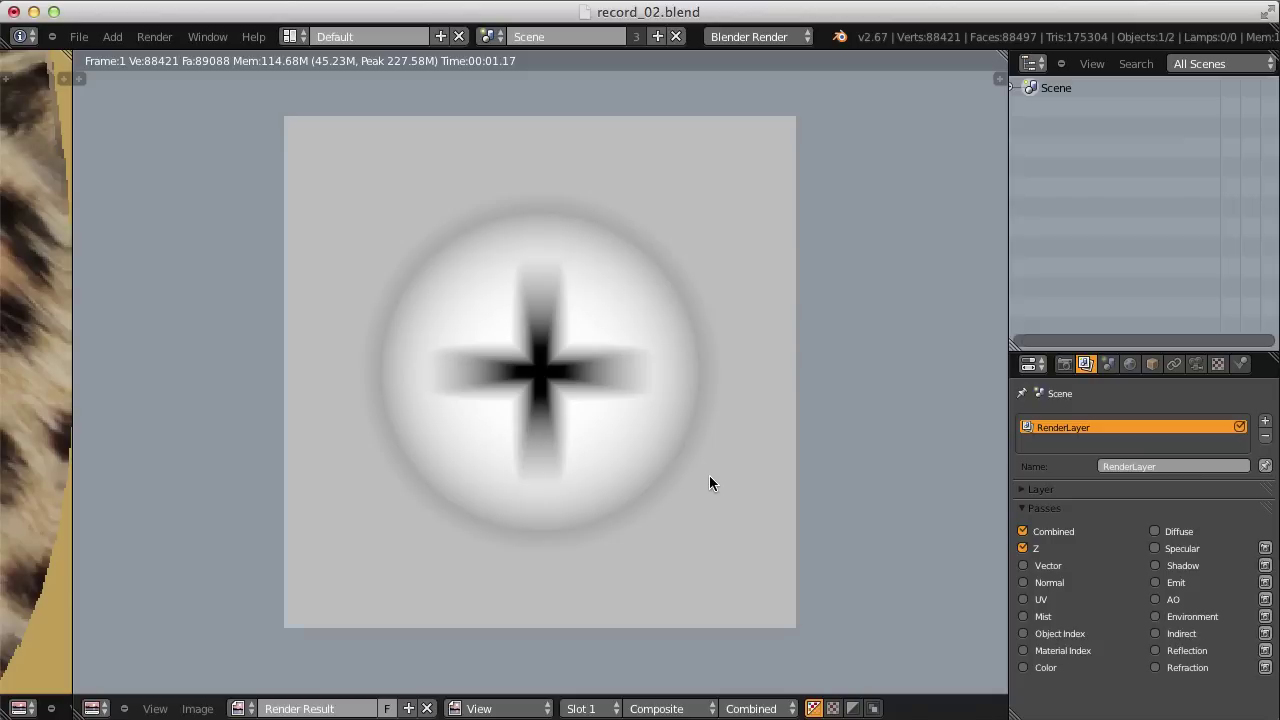
Switch the render view back to the 3D view and show the layer holding the rounded cube in Sculpt Mode
click(95, 708)
key(d)
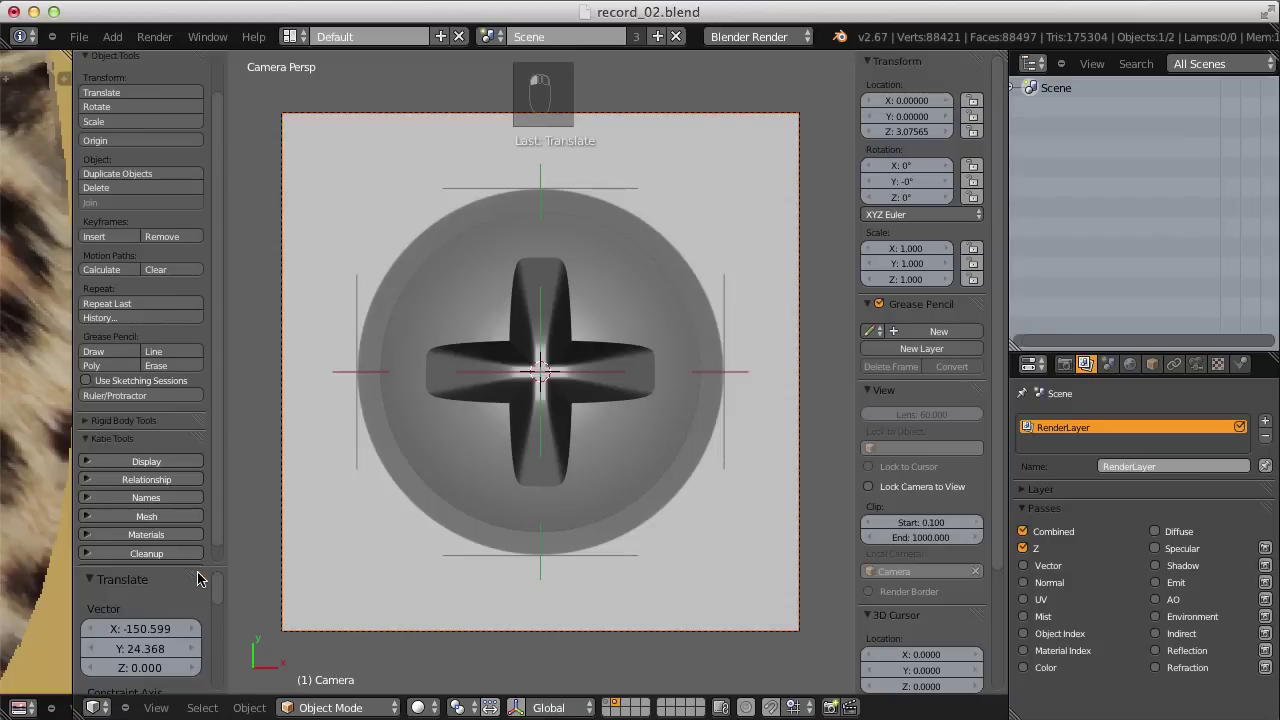
click(607, 704)
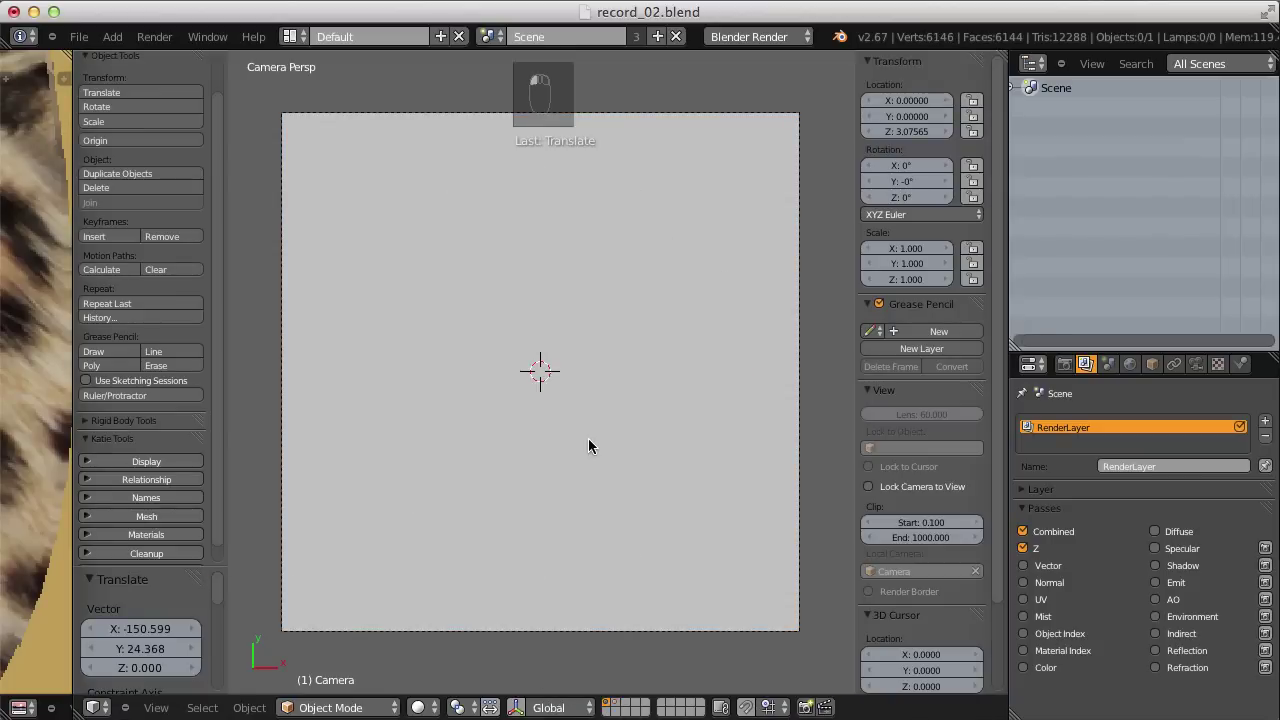
ctrl+middle_drag(598, 476, 608, 302)
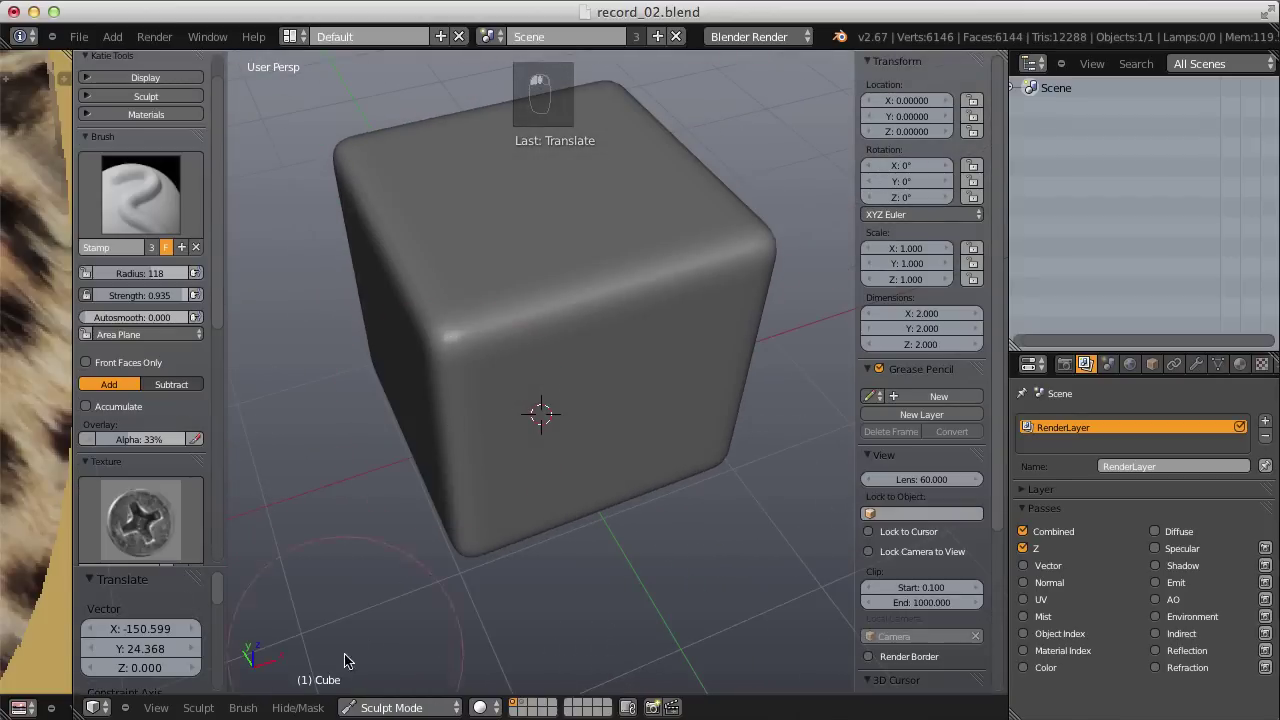
middle_drag(584, 262, 520, 298)
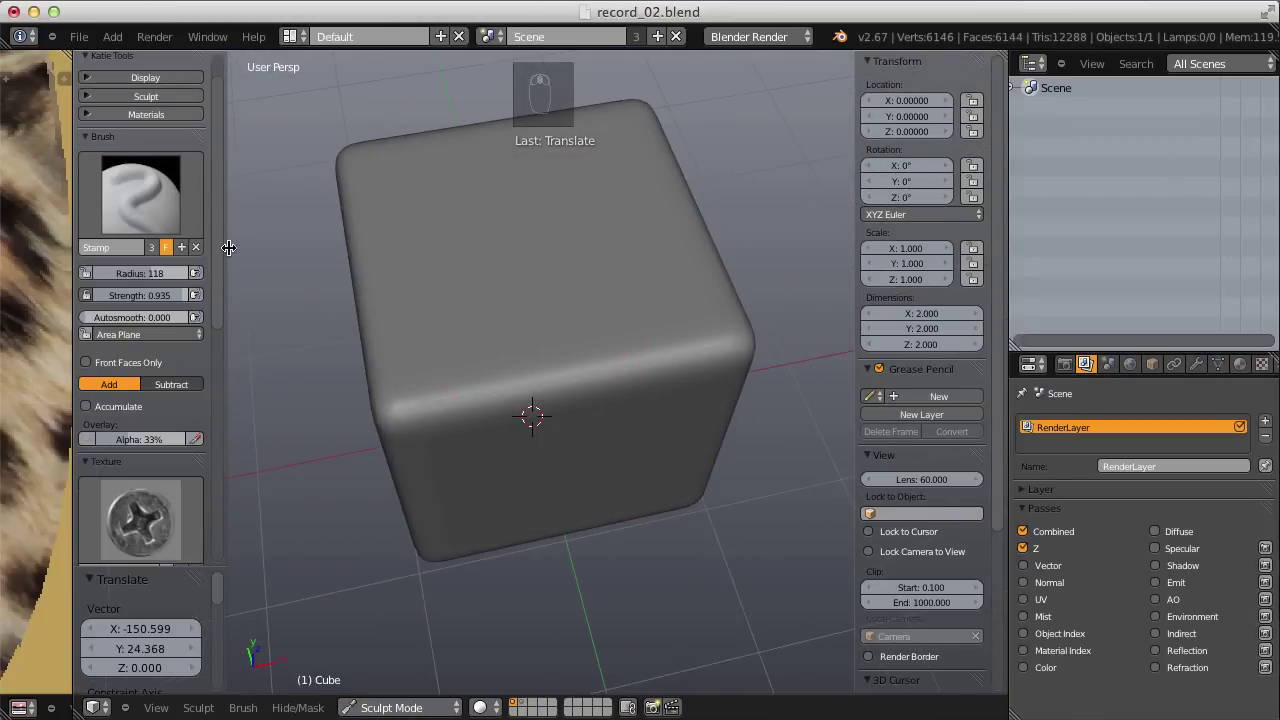
Choose the screw_photo texture for the Stamp brush and display its image settings in the texture properties
drag(219, 236, 222, 346)
click(165, 302)
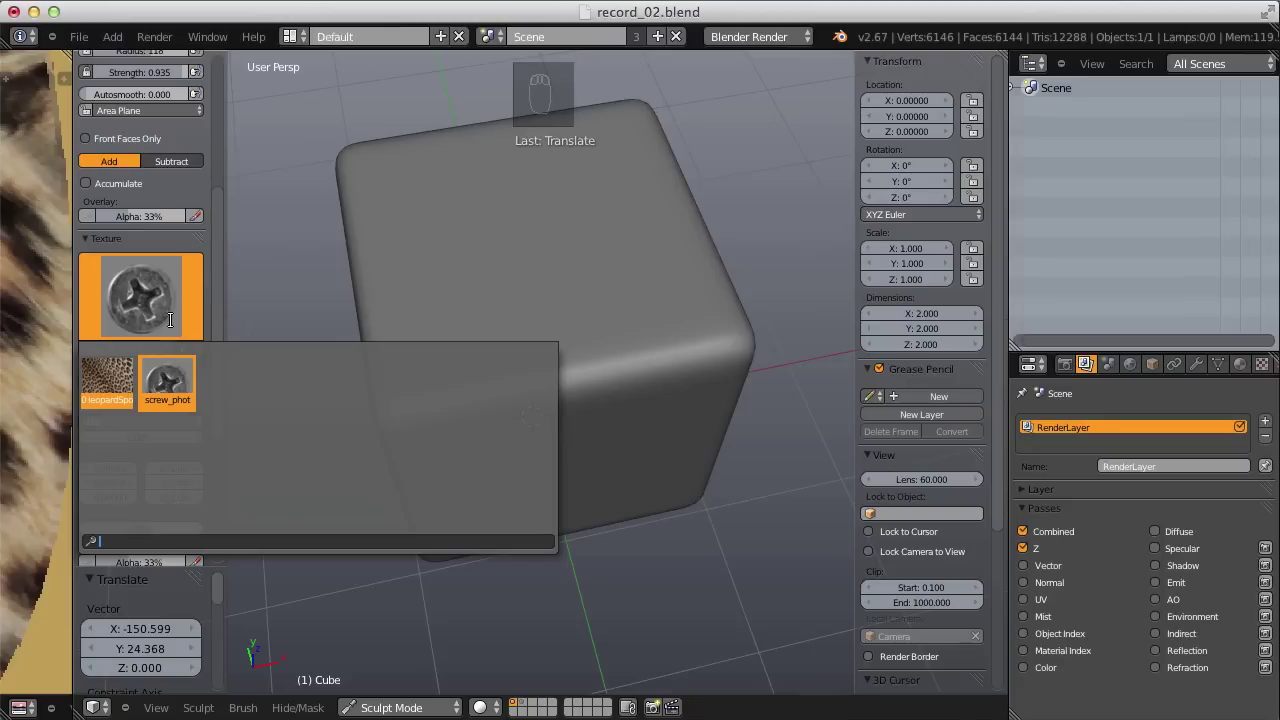
click(174, 377)
click(1262, 364)
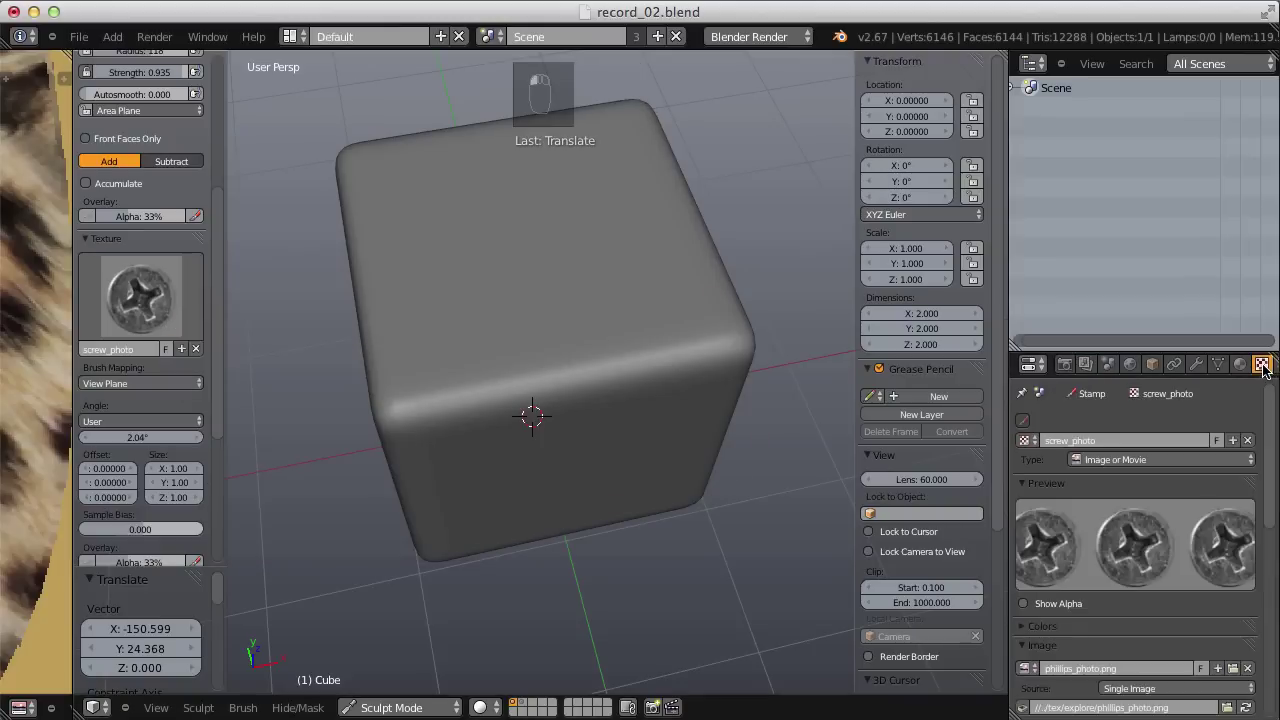
drag(1270, 436, 1272, 497)
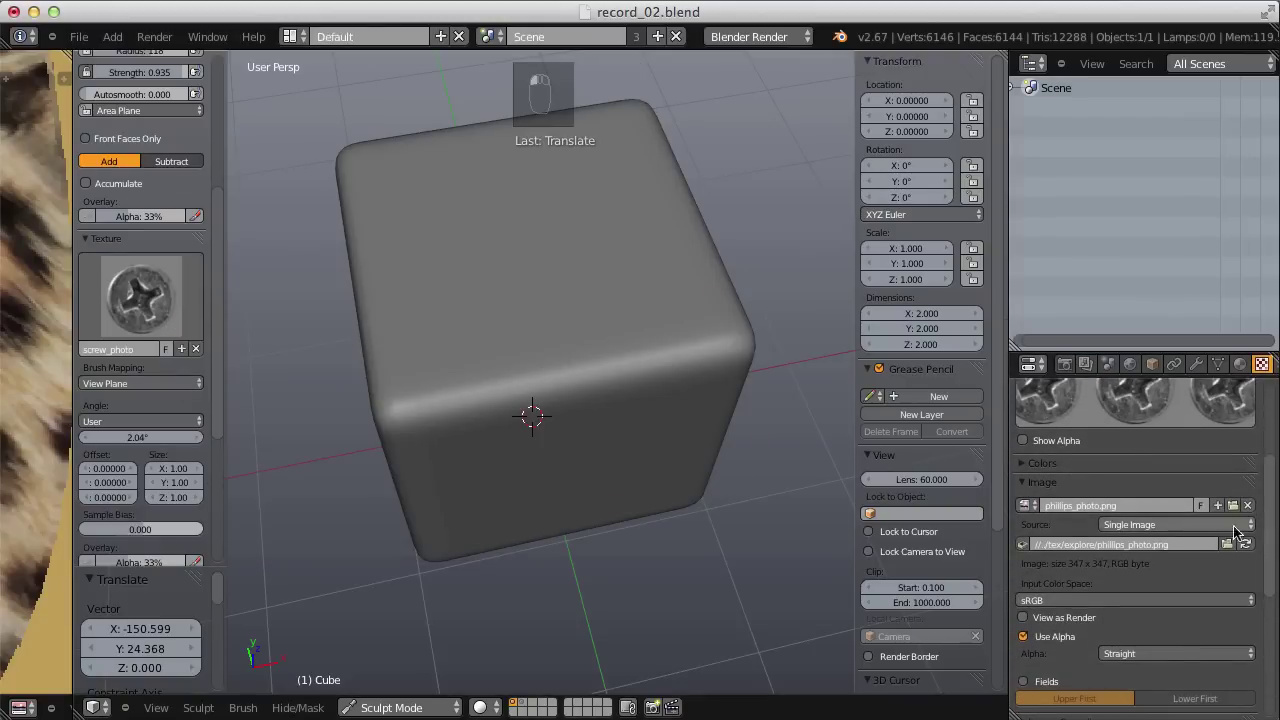
Replace the brush texture's image with phillips_screw.png from the tex folder
click(1234, 526)
click(262, 138)
click(320, 238)
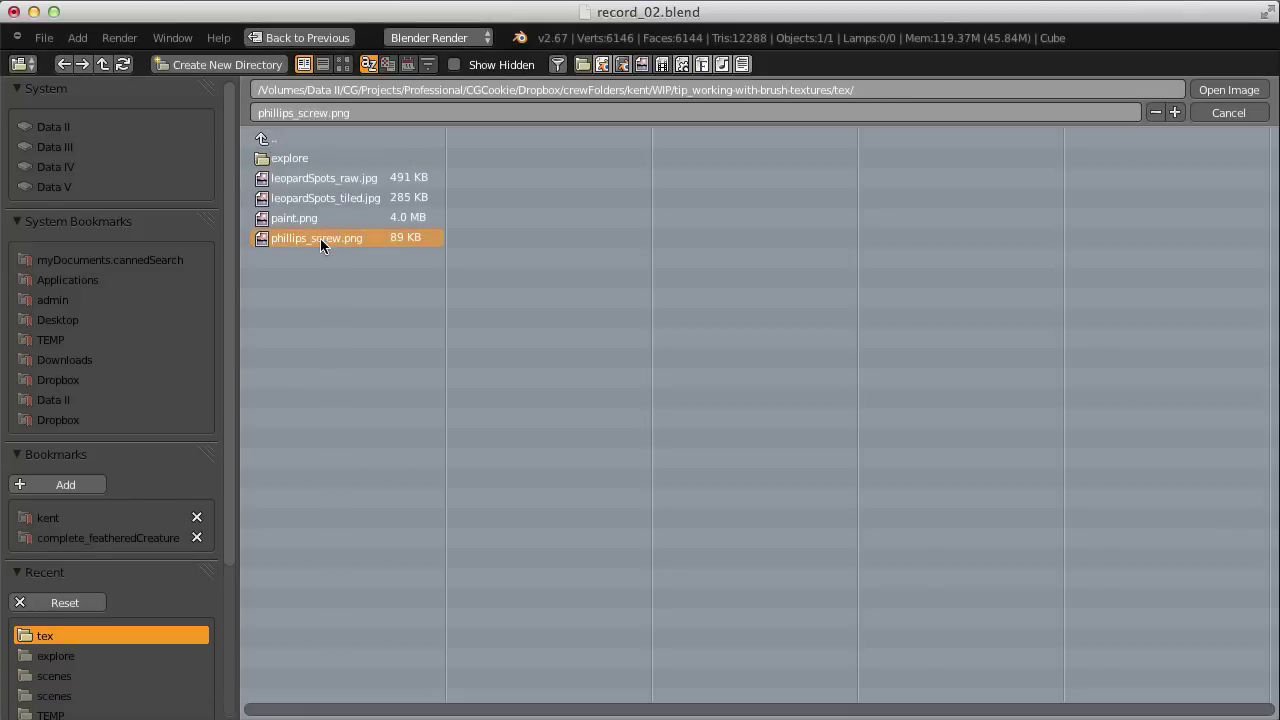
click(1229, 90)
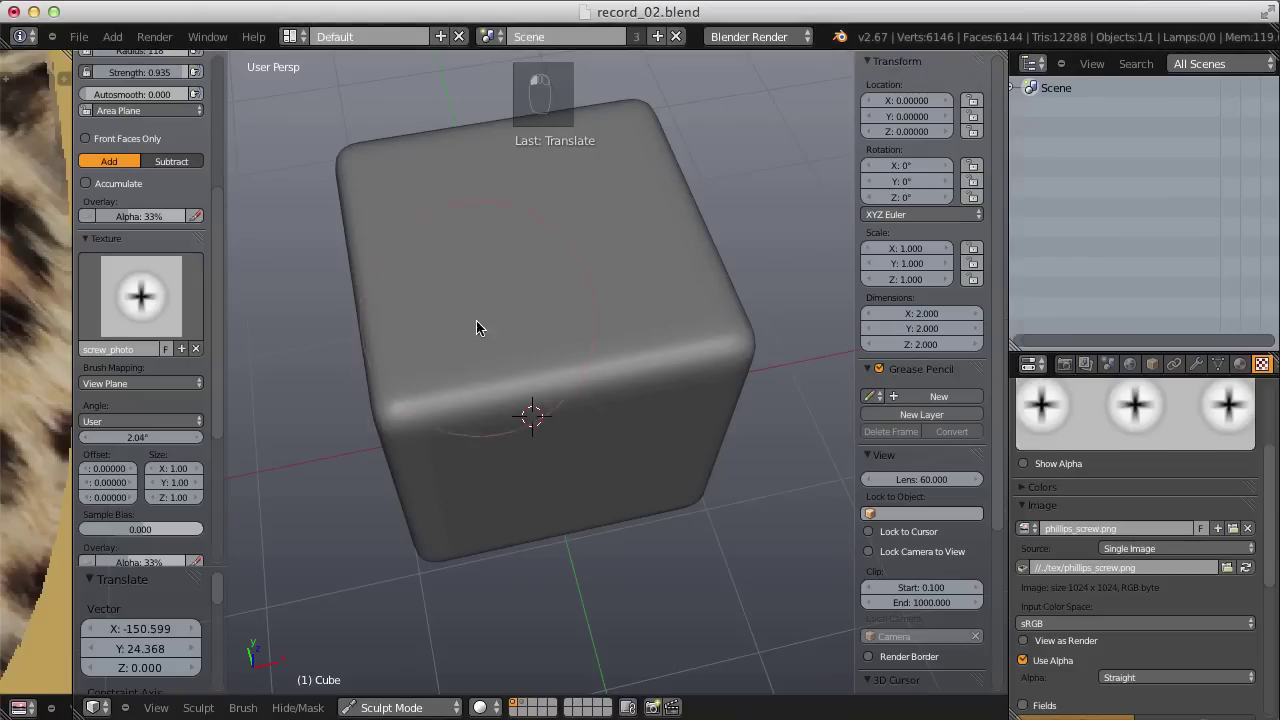
Try stamping the screw texture on the cube's top face without dynamic topology, inspect the result, and undo it
scroll(480, 330, up, 5)
scroll(601, 343, up, 4)
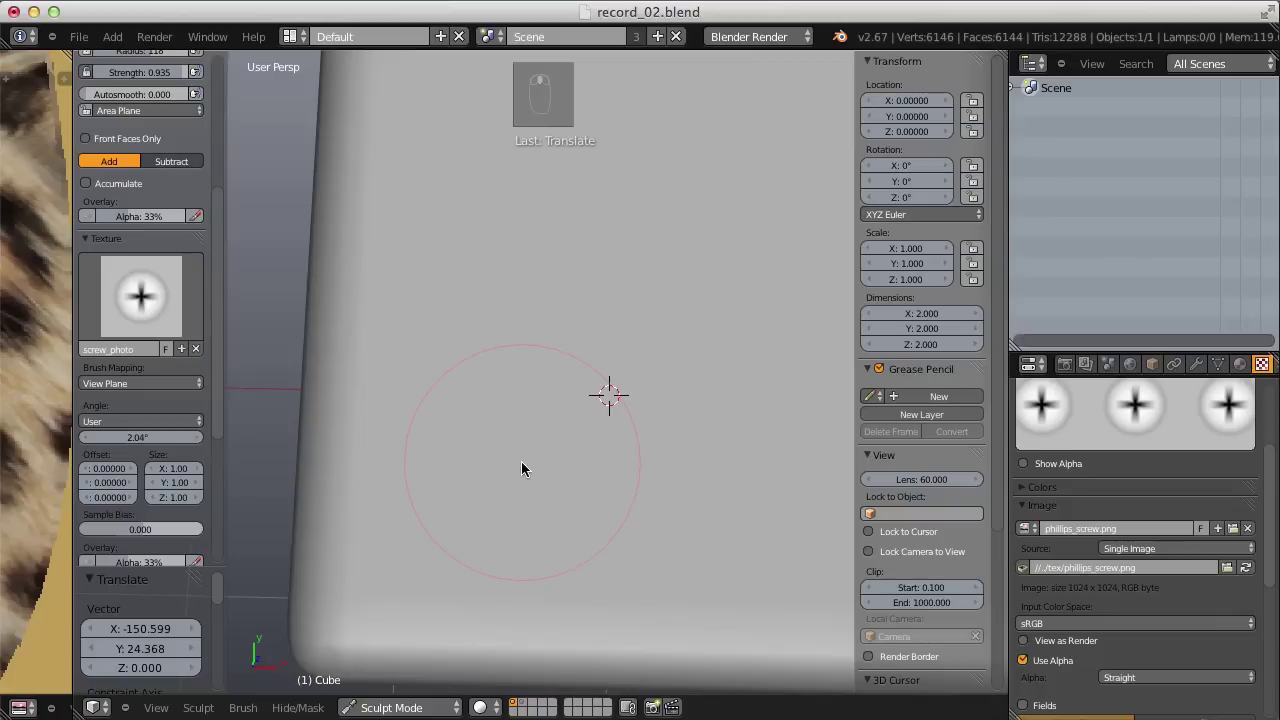
click(521, 461)
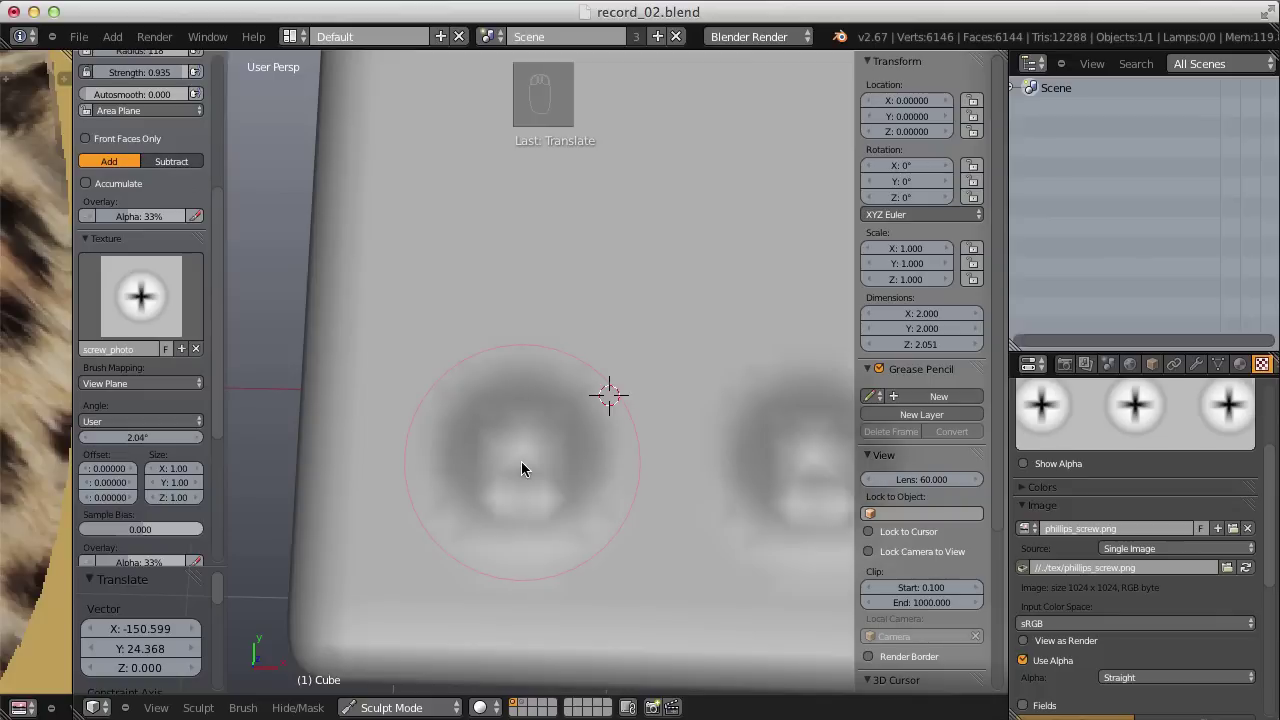
scroll(521, 463, down, 1)
middle_drag(521, 463, 517, 409)
scroll(524, 435, up, 1)
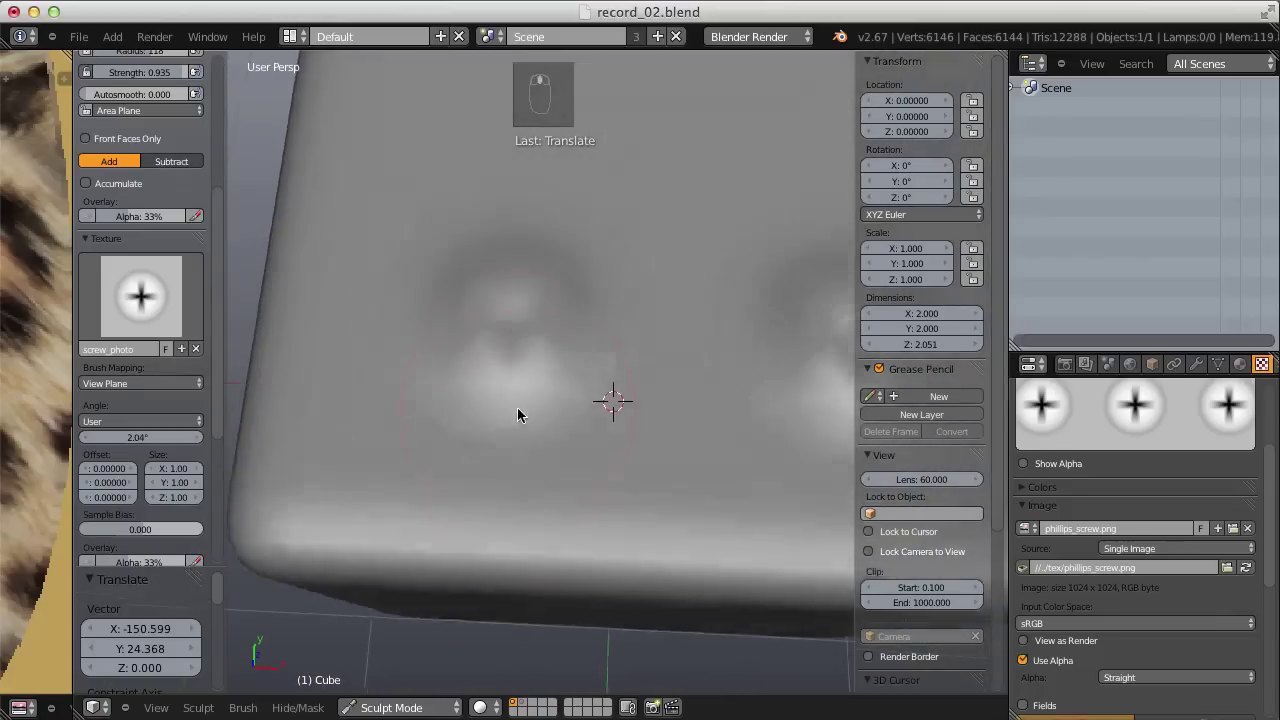
key(ctrl+z)
Enable dynamic topology and stamp two large mirrored screw heads on the cube's top face
scroll(220, 420, down, 6)
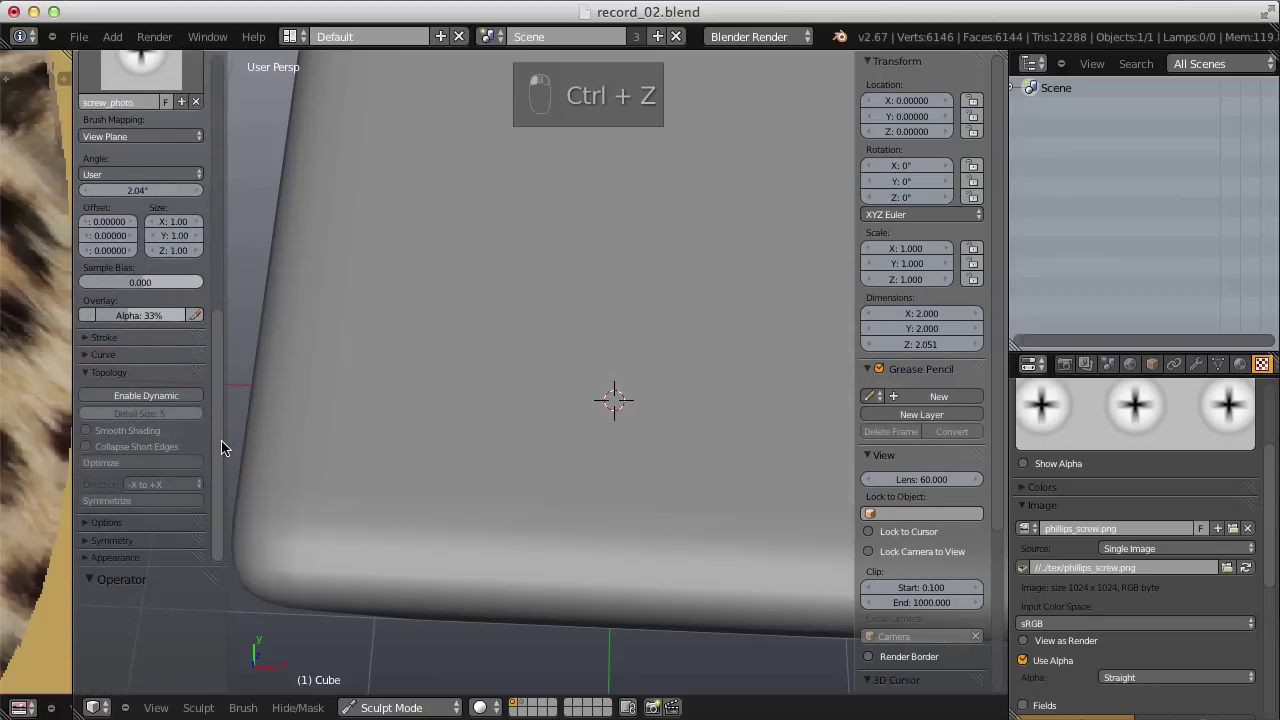
click(171, 396)
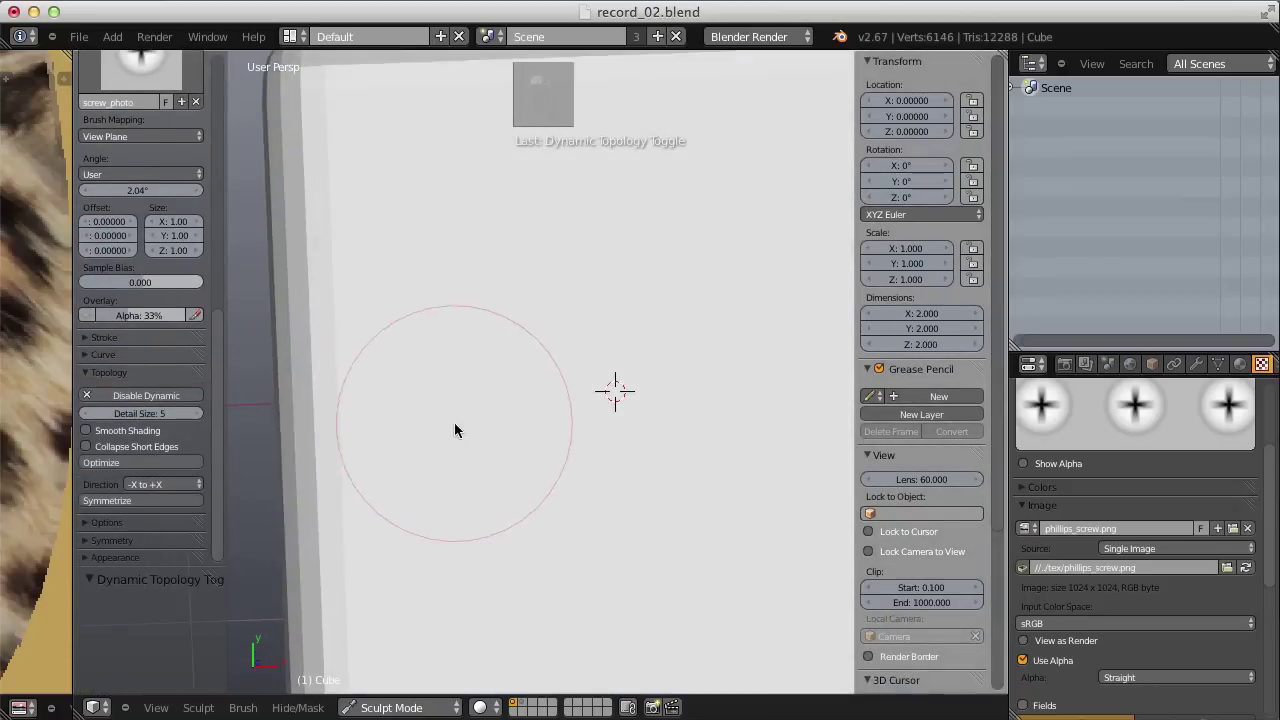
shift+middle_drag(454, 430, 442, 332)
click(507, 437)
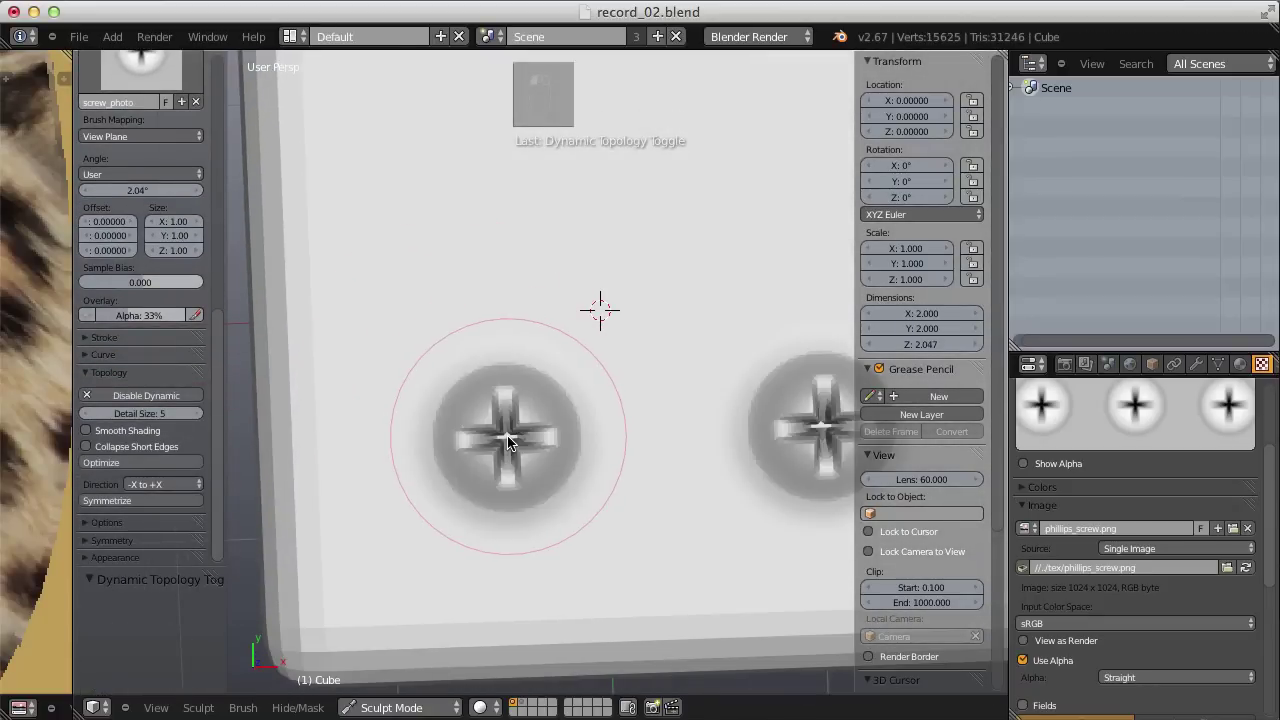
Shrink the brush radius near the cube's side face and set the dynamic topology detail size to 2
middle_drag(611, 420, 556, 426)
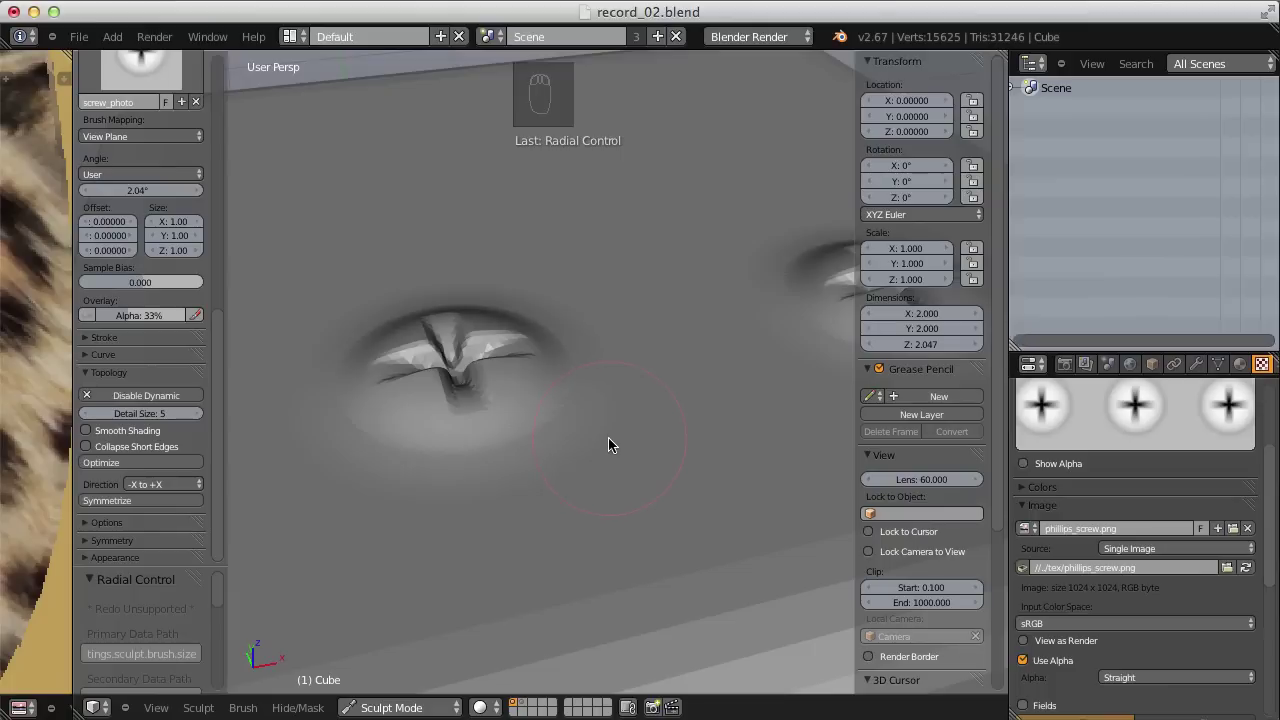
ctrl+middle_drag(608, 437, 604, 375)
mouse_move(604, 375)
middle_down()
mouse_move(516, 412)
mouse_move(583, 366)
mouse_move(689, 343)
mouse_move(614, 343)
mouse_move(615, 318)
middle_up()
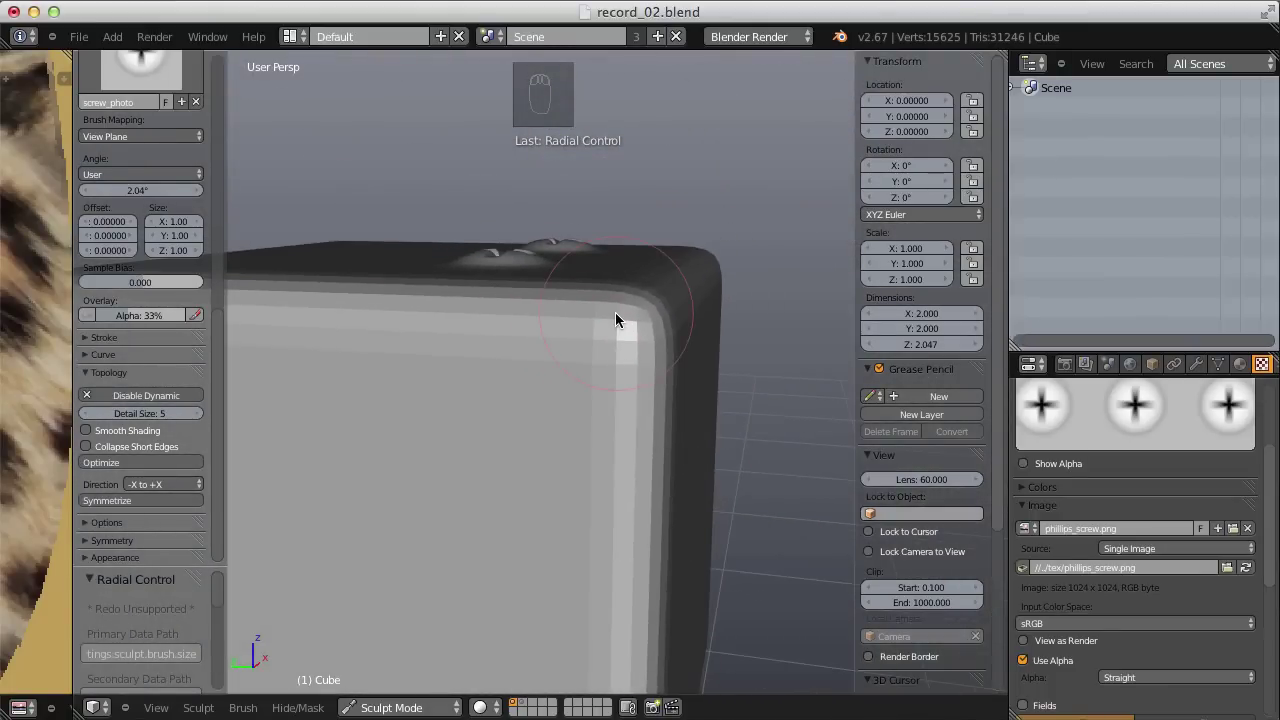
middle_drag(615, 312, 651, 292)
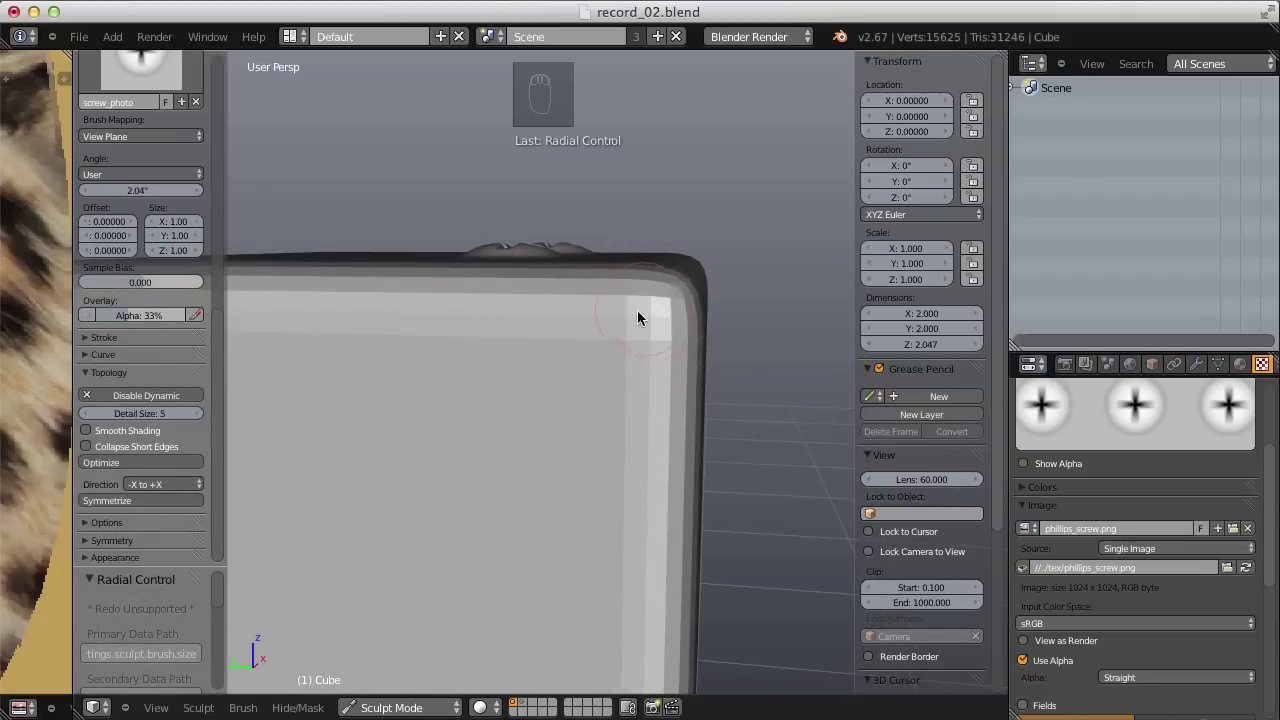
click(147, 412)
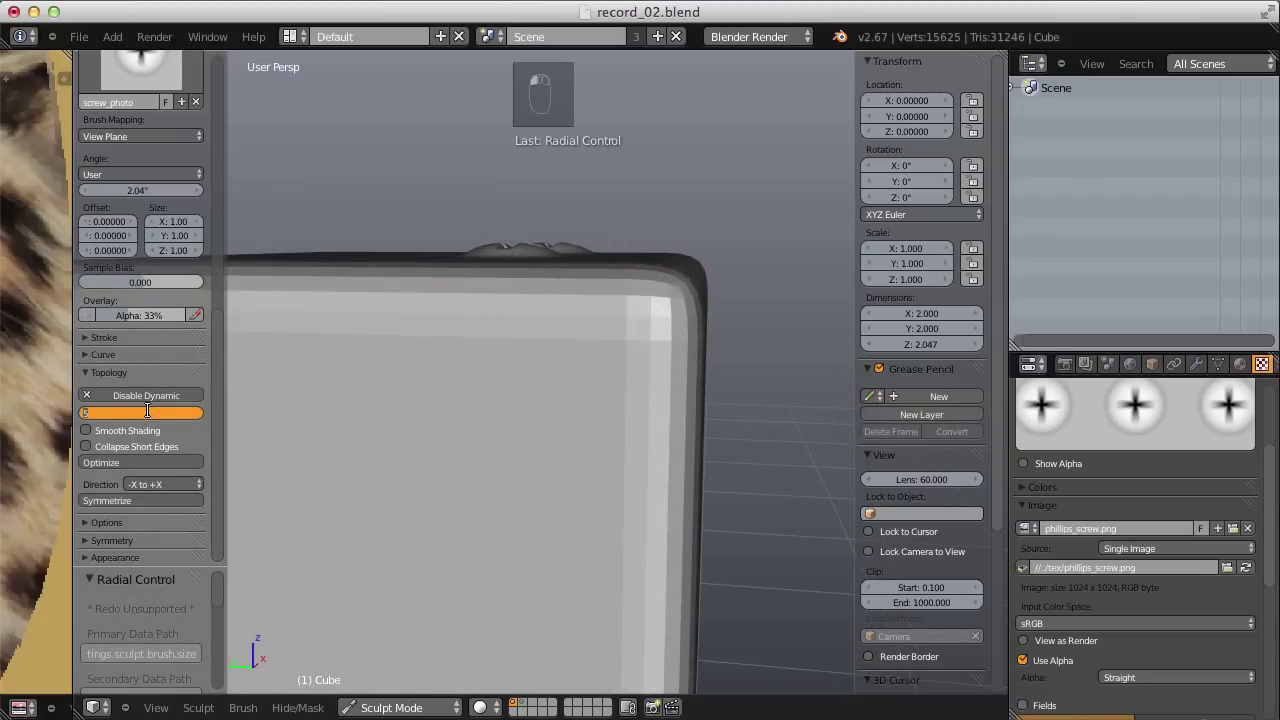
text(2)
key(Return)
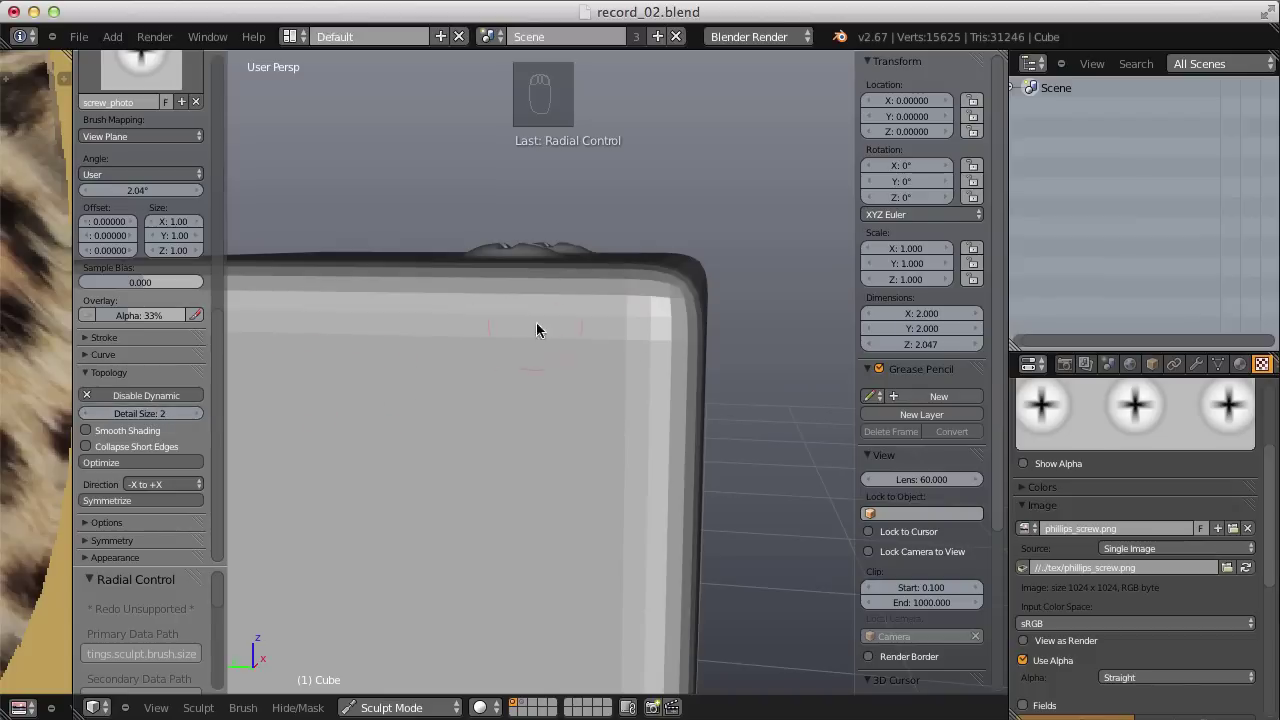
Stamp a row of five small screw heads along the upper edge of the cube's side face
click(633, 335)
middle_drag(682, 446, 575, 369)
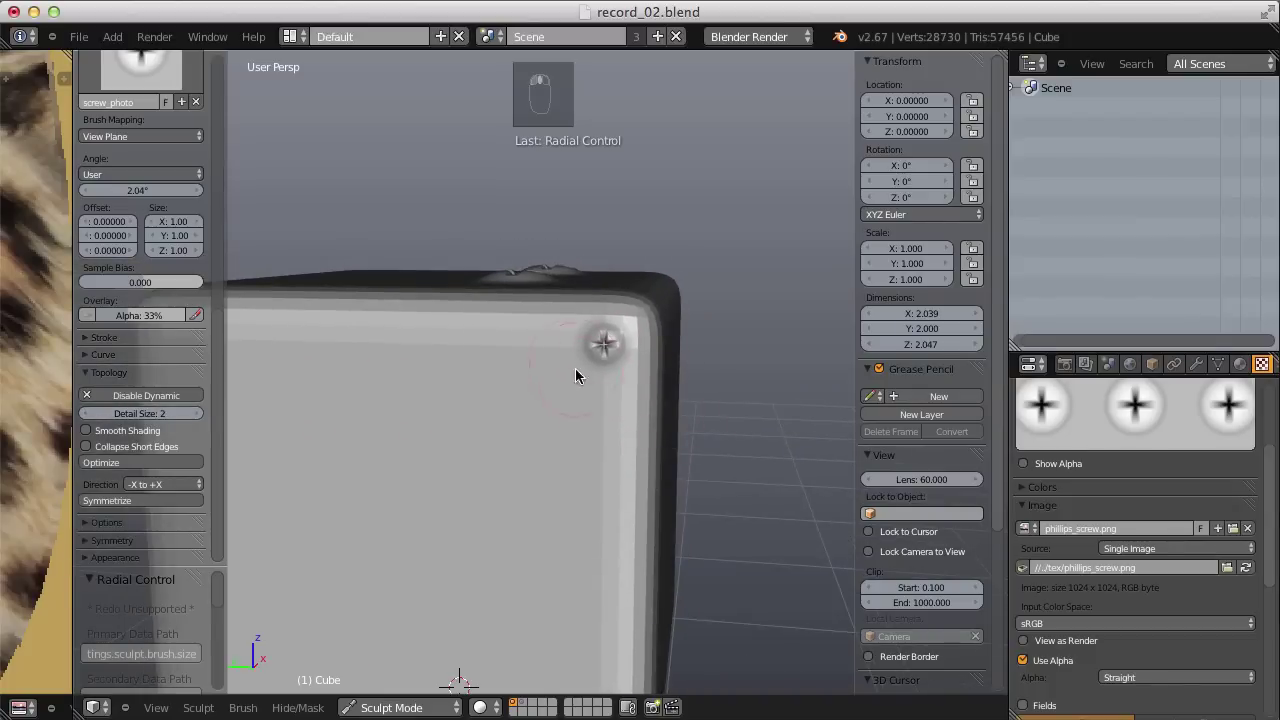
click(477, 335)
mouse_move(361, 284)
middle_down()
mouse_move(509, 323)
mouse_move(571, 371)
mouse_move(678, 142)
middle_up()
click(467, 324)
click(447, 322)
click(342, 322)
Examine the shape and depth of the stamped screw heads on the cube's top and side faces from several angles
scroll(646, 217, up, 1)
middle_drag(646, 217, 611, 295)
scroll(657, 186, up, 2)
scroll(611, 295, up, 6)
scroll(693, 248, down, 5)
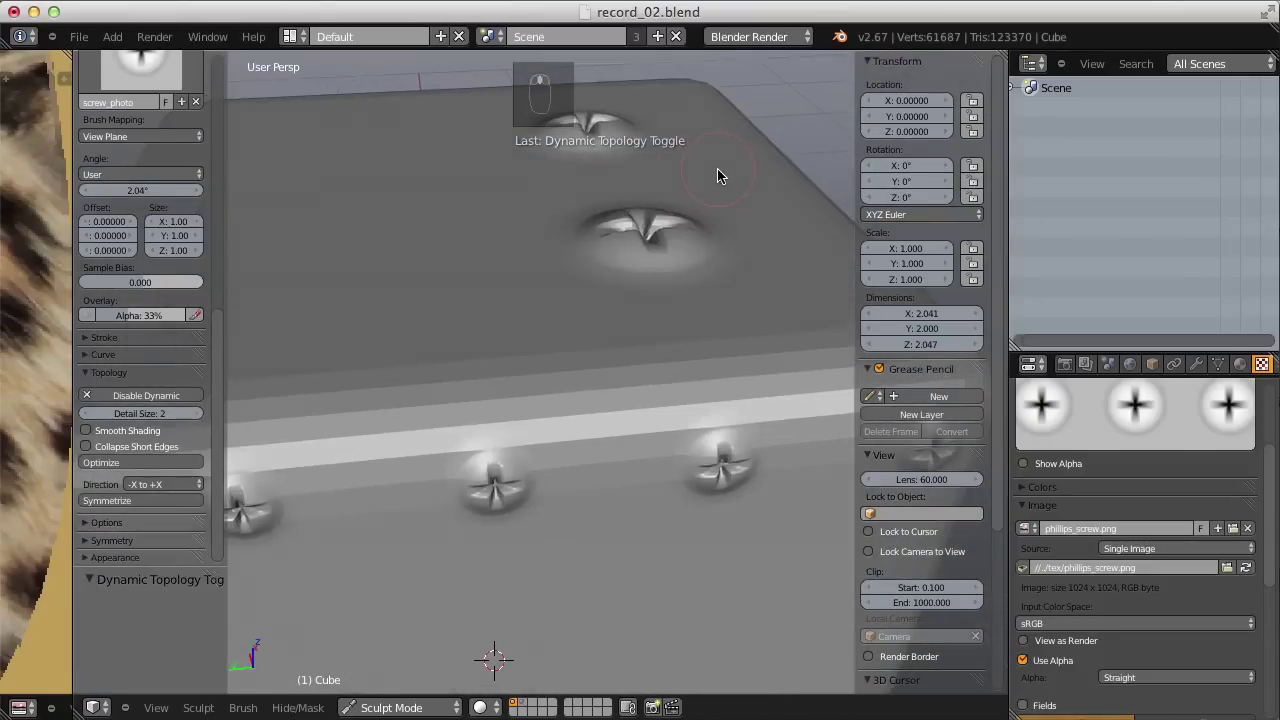
shift+middle_drag(717, 170, 630, 251)
scroll(566, 307, up, 4)
scroll(565, 315, down, 2)
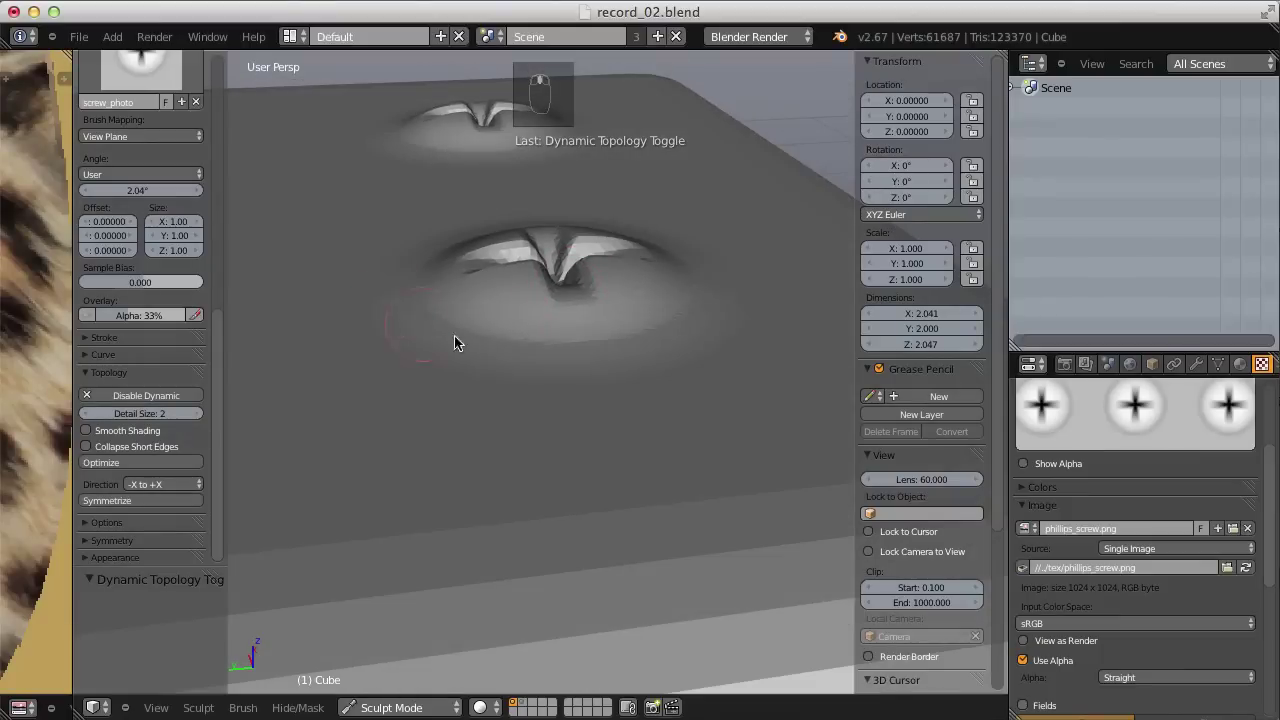
scroll(683, 263, down, 6)
middle_drag(561, 303, 587, 309)
scroll(613, 306, up, 1)
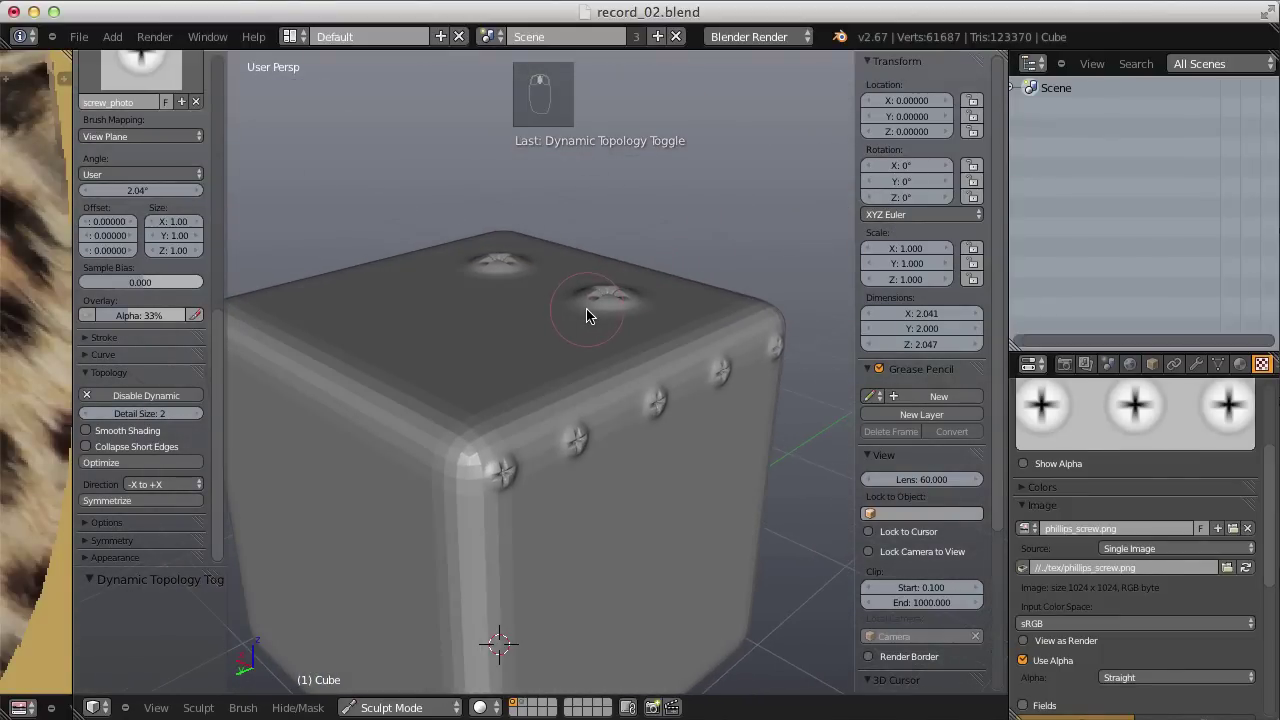
scroll(510, 310, up, 3)
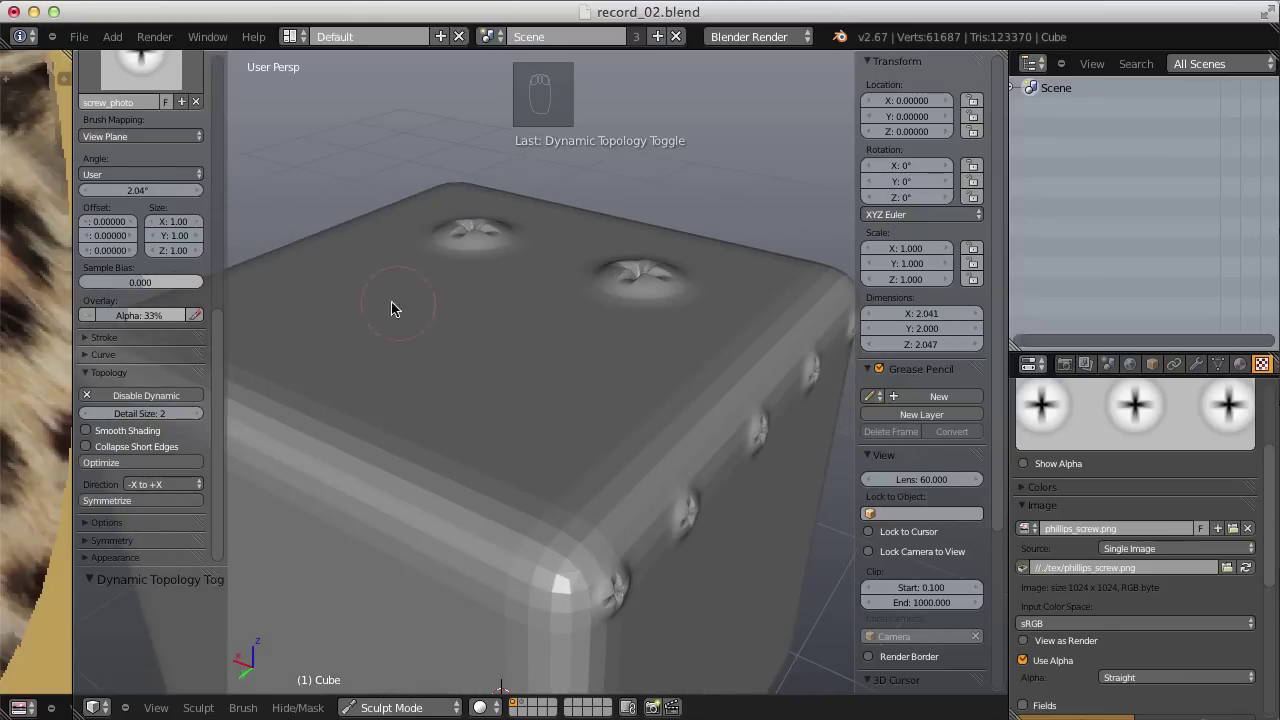
Set the brush texture's sample bias to -0.5 and stamp two small screw heads on the cube's top face
click(140, 283)
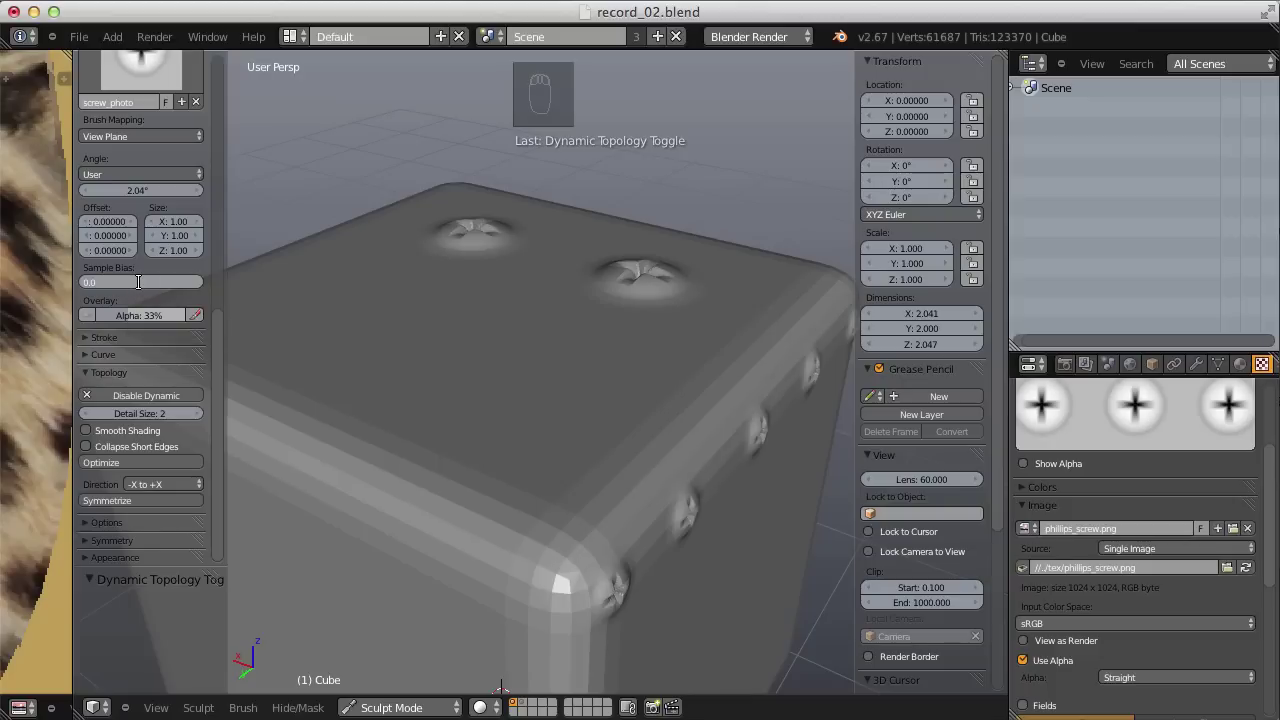
key(BackSpace)
key(Return)
click(451, 369)
scroll(431, 371, up, 8)
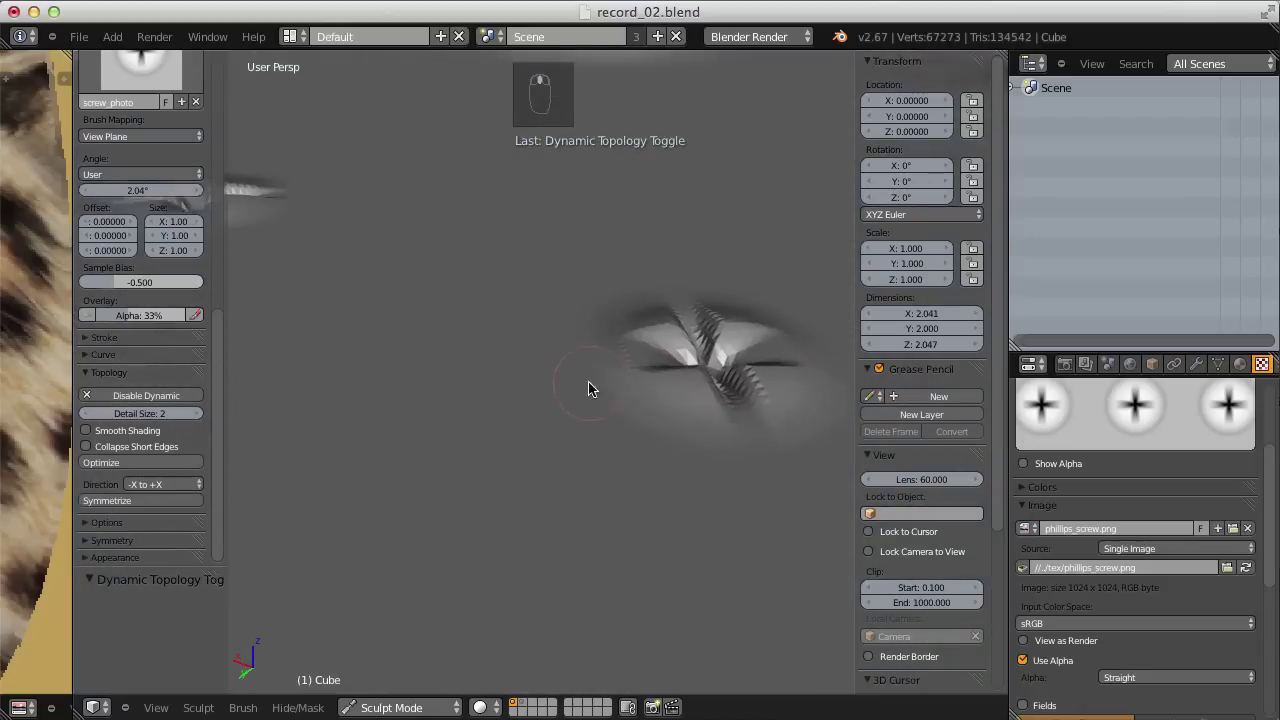
scroll(575, 420, down, 6)
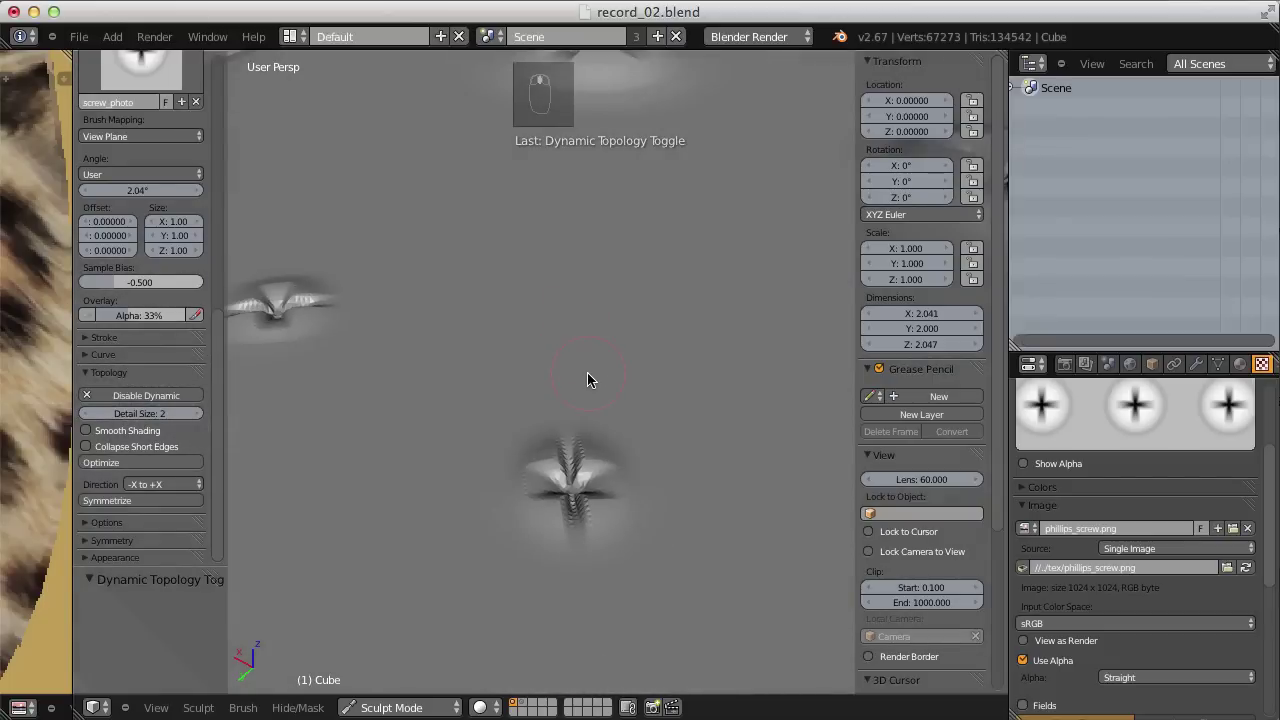
scroll(587, 372, down, 3)
middle_drag(560, 315, 592, 345)
Keep the brush mapping at View Plane and examine the screw heads on the cube's top face from a low angle
click(183, 140)
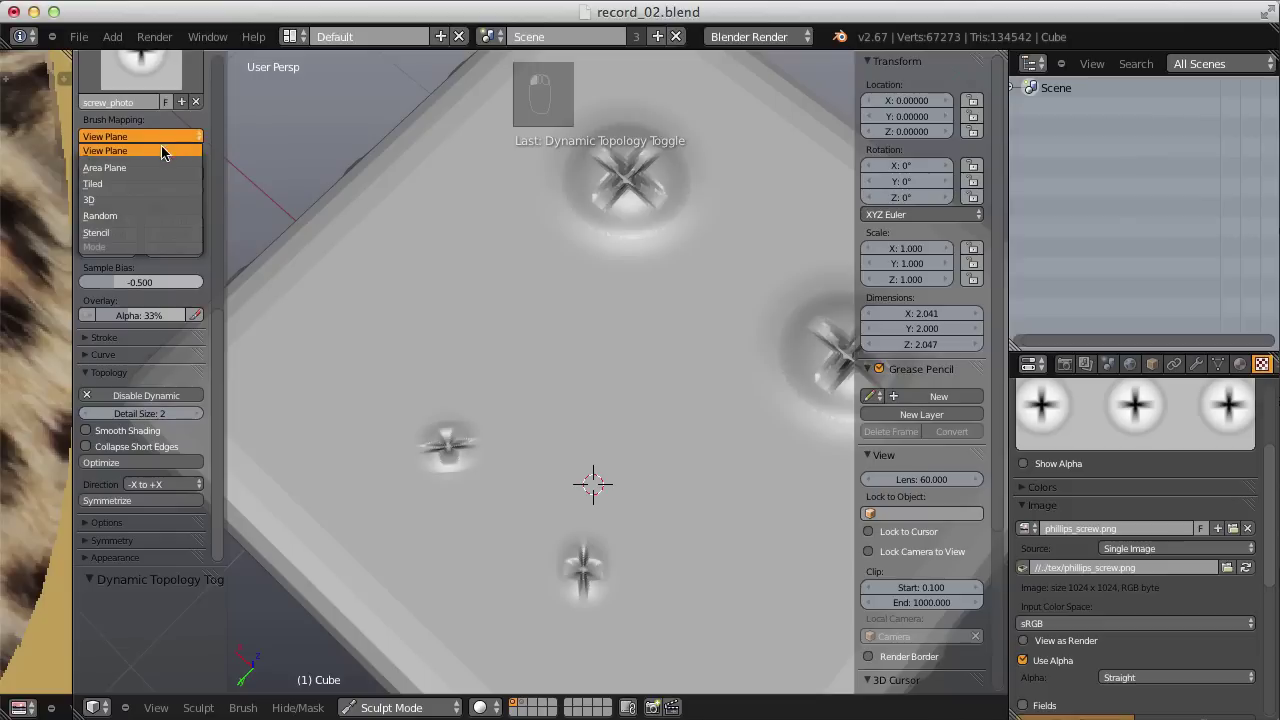
click(163, 150)
mouse_move(443, 228)
middle_down()
mouse_move(466, 292)
mouse_move(478, 256)
mouse_move(591, 260)
middle_up()
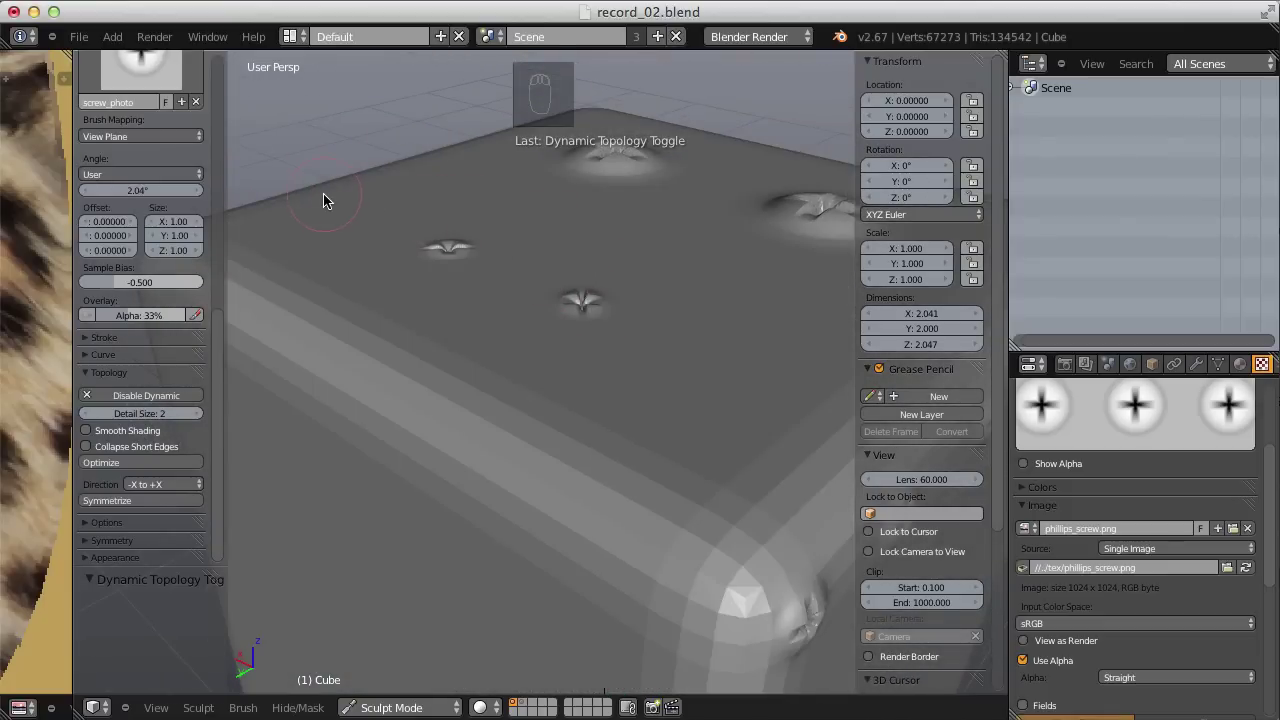
middle_drag(326, 197, 459, 278)
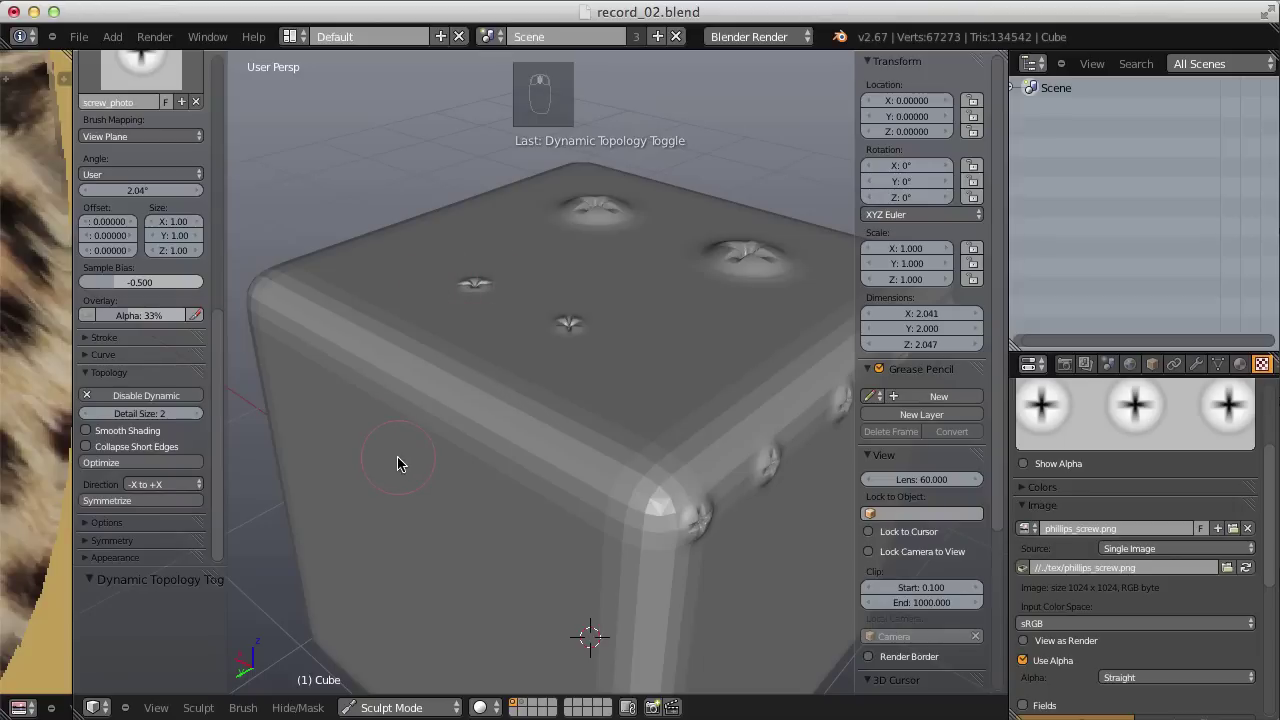
Set the brush mapping to Area Plane and stamp two small screw heads each on the cube's top face and its blank side face
click(140, 136)
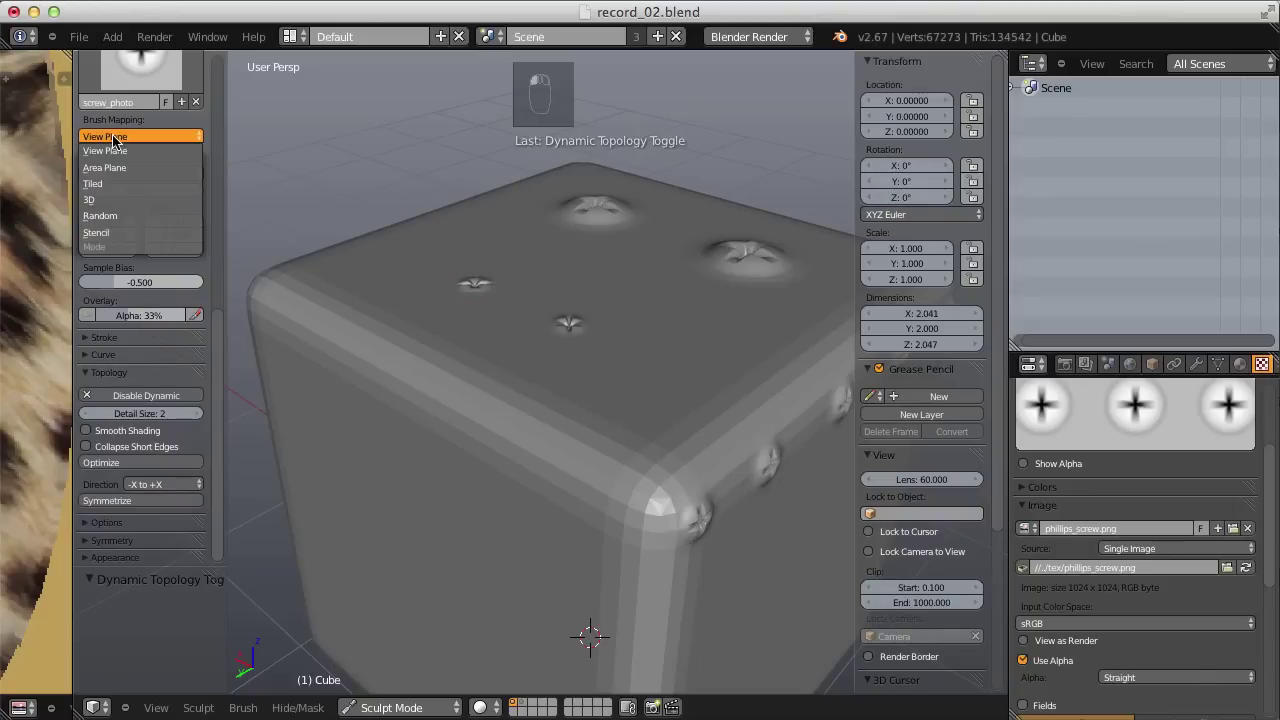
click(104, 168)
middle_drag(455, 268, 477, 279)
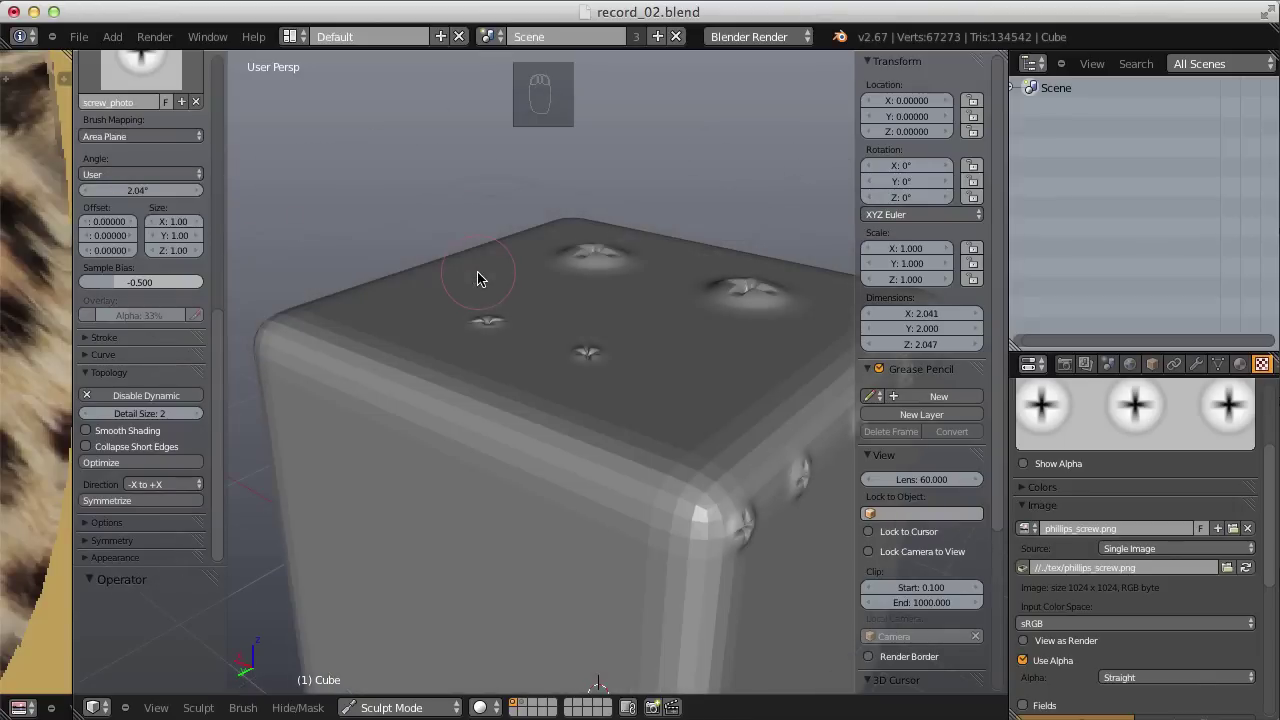
click(478, 279)
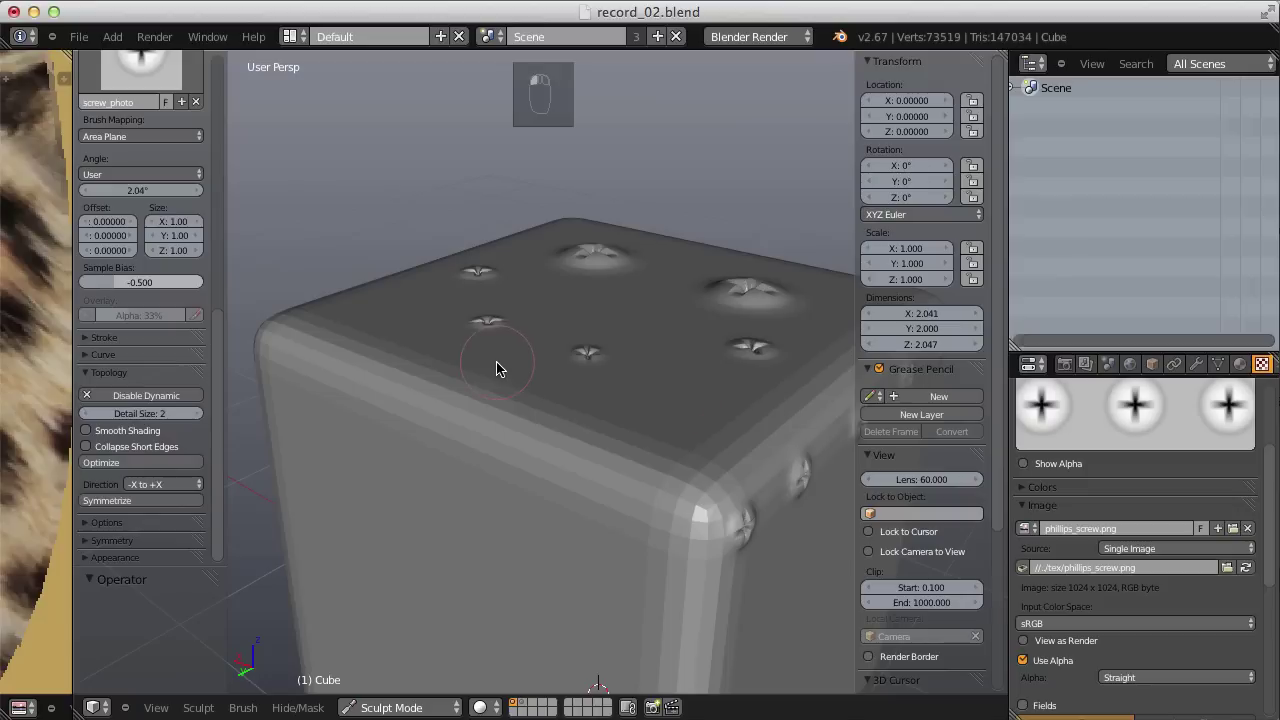
middle_drag(497, 366, 466, 309)
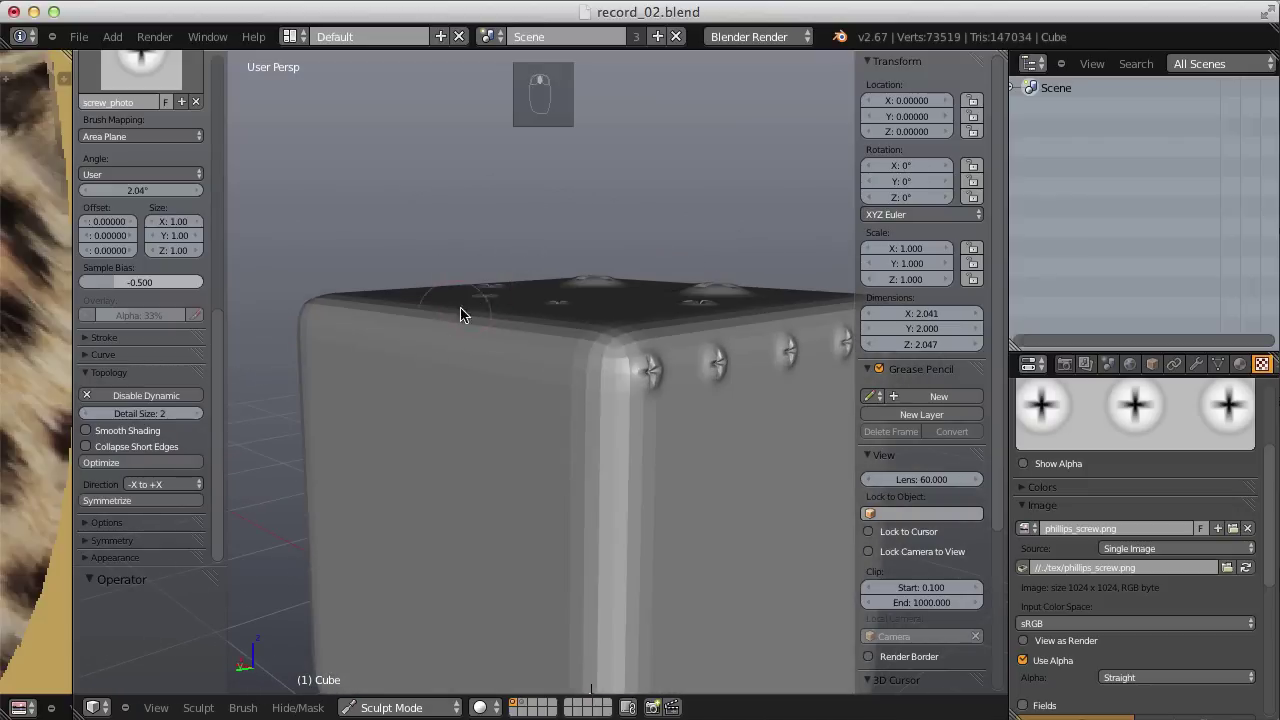
click(354, 374)
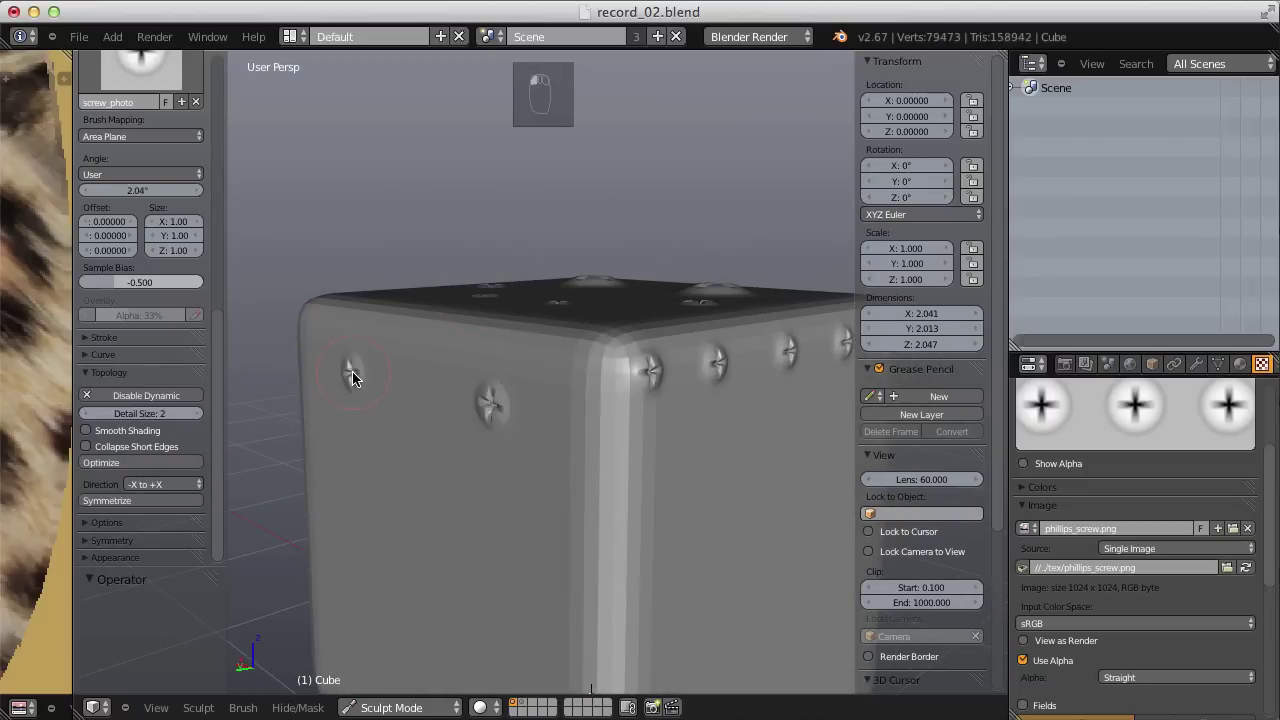
Enlarge the brush radius and stamp one large screw head on the side face below the row of five small ones
key(shift+f)
click(417, 463)
mouse_move(414, 466)
middle_down()
mouse_move(494, 440)
mouse_move(520, 450)
middle_up()
key(f)
click(656, 469)
mouse_move(658, 469)
middle_down()
mouse_move(645, 499)
mouse_move(594, 462)
middle_up()
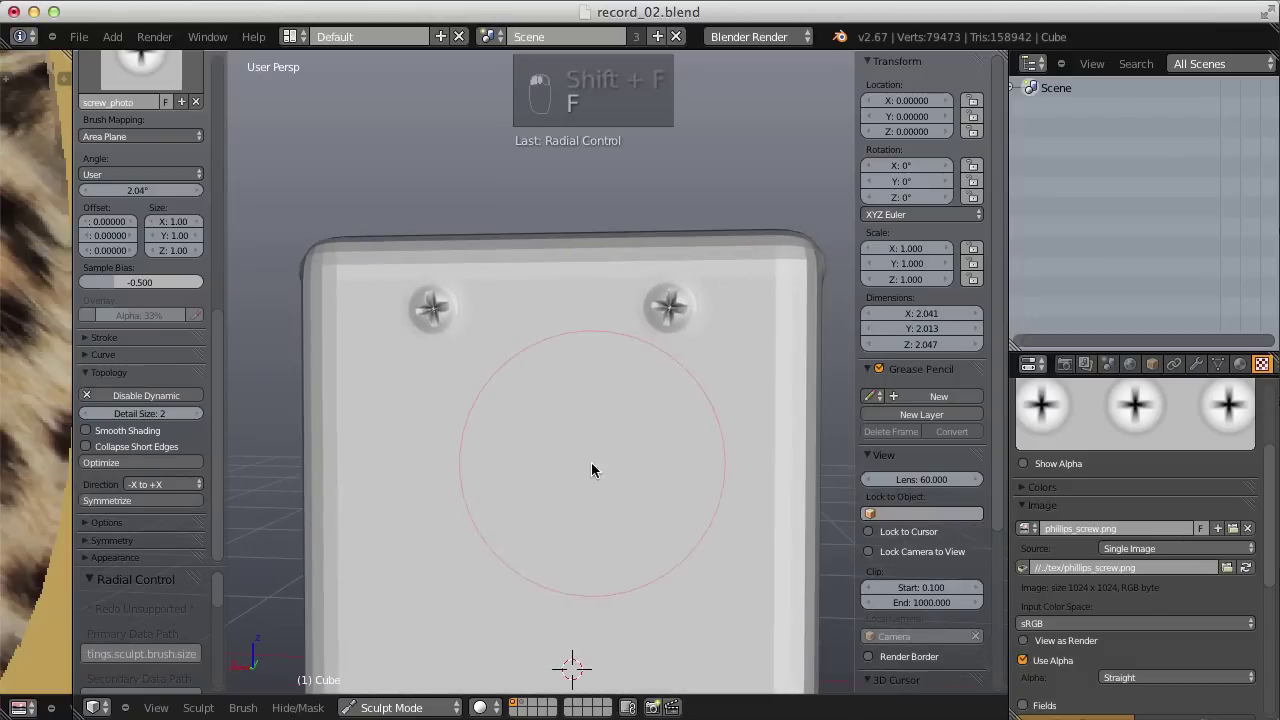
middle_drag(697, 480, 576, 475)
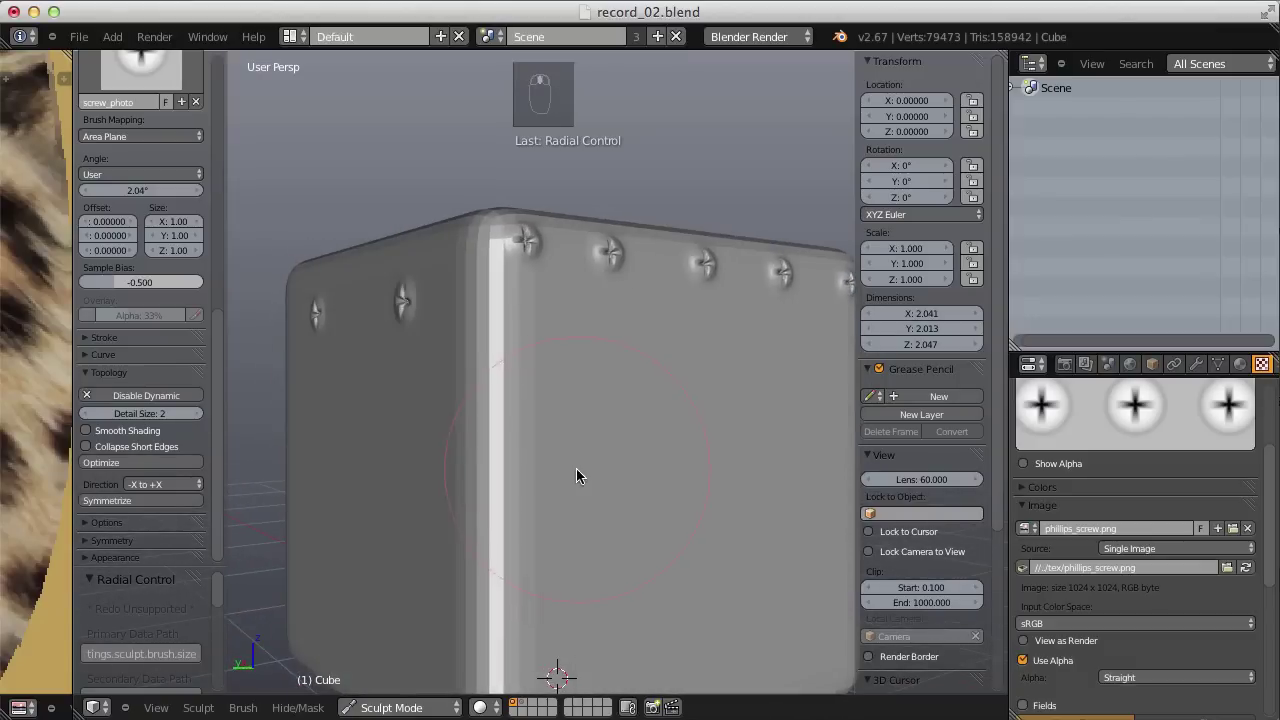
click(663, 492)
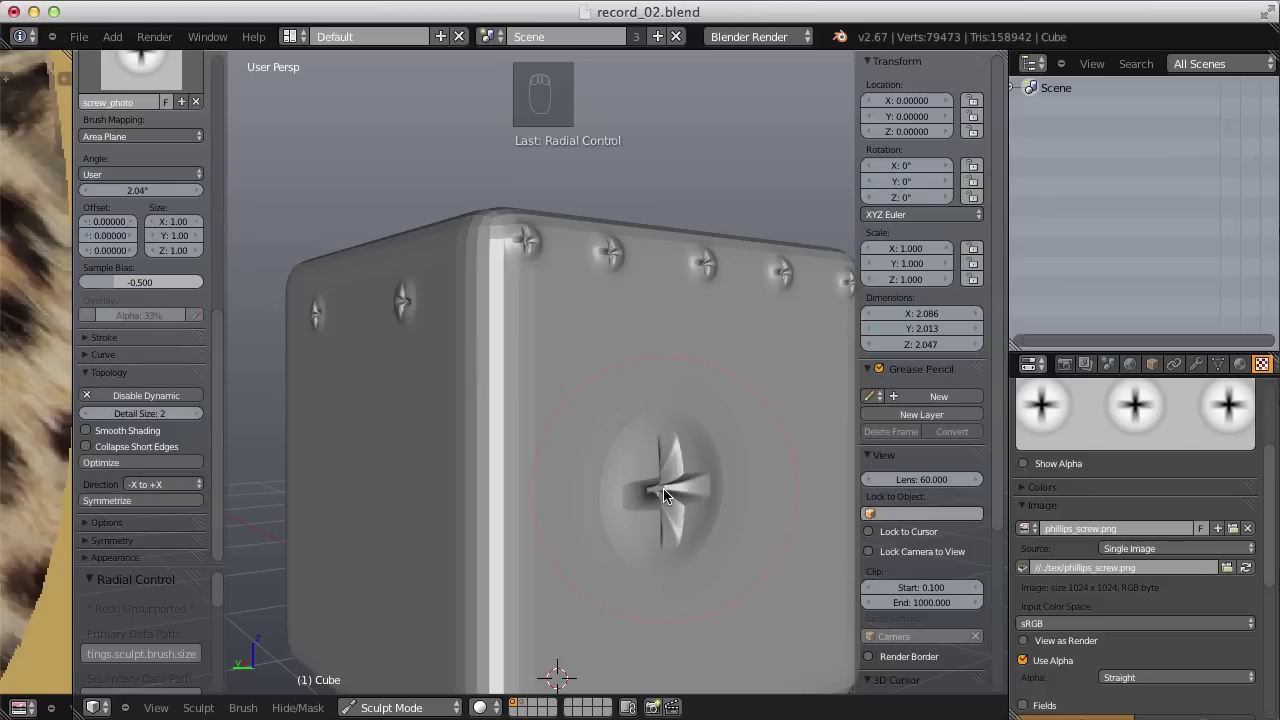
click(663, 492)
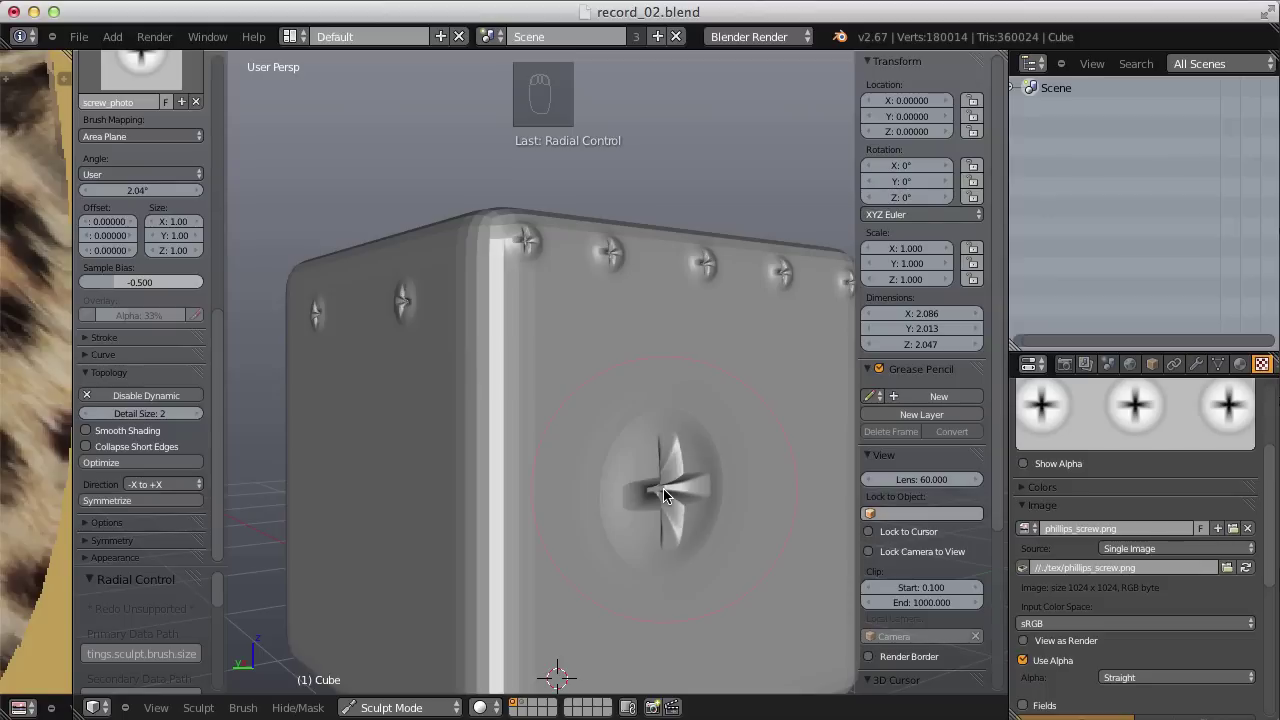